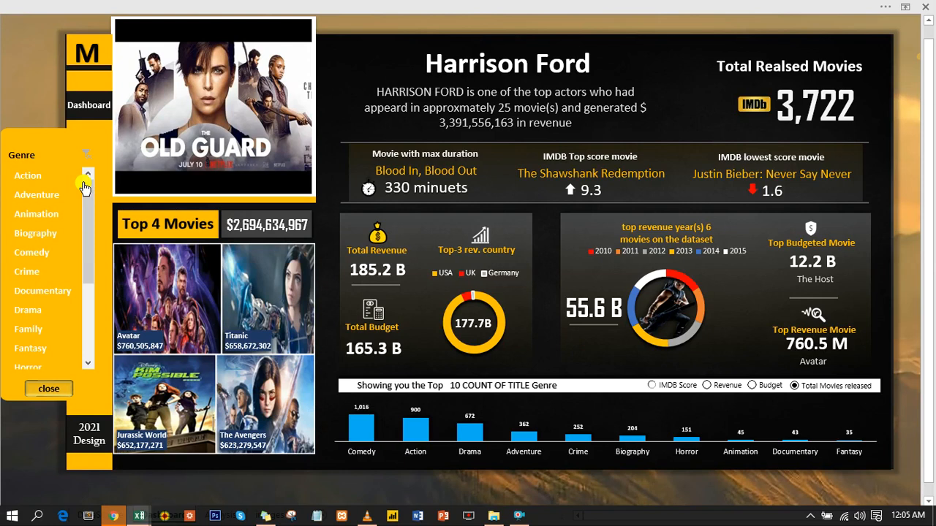
- Filter the finished movie dashboard by the Adventure genre and by the year 2014, closing each filter panel after use
left_click(48, 194)
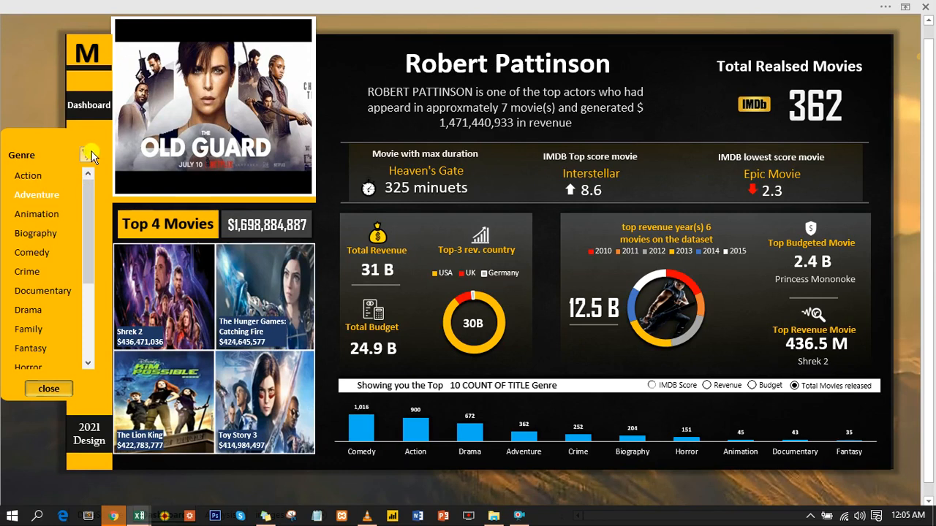
left_click(55, 393)
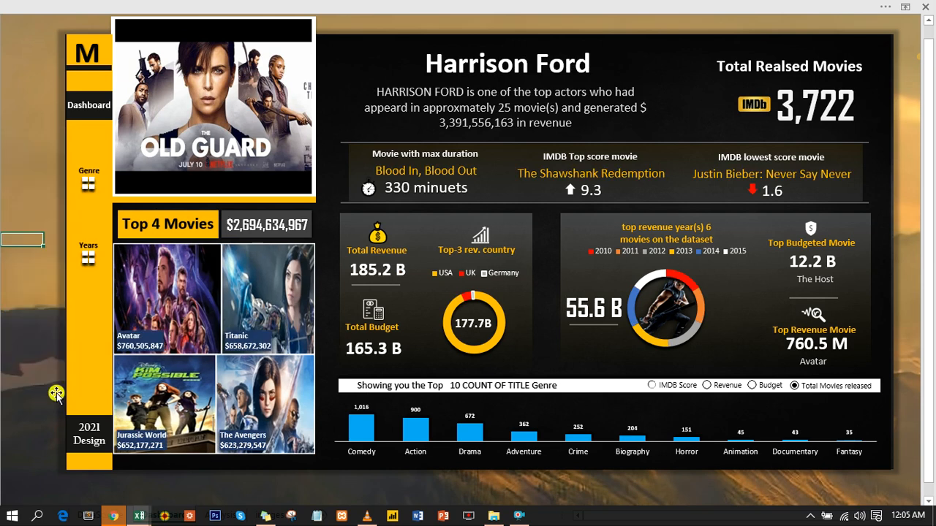
left_click(89, 260)
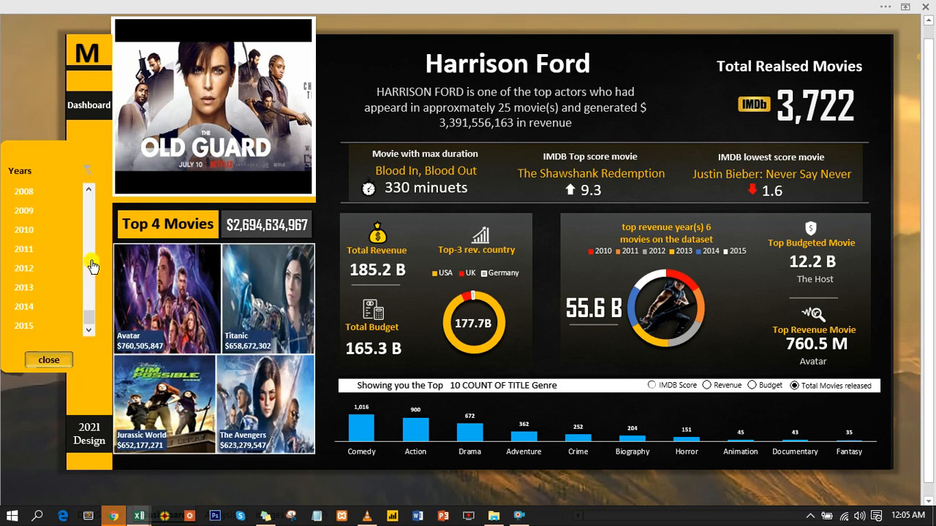
left_click(30, 312)
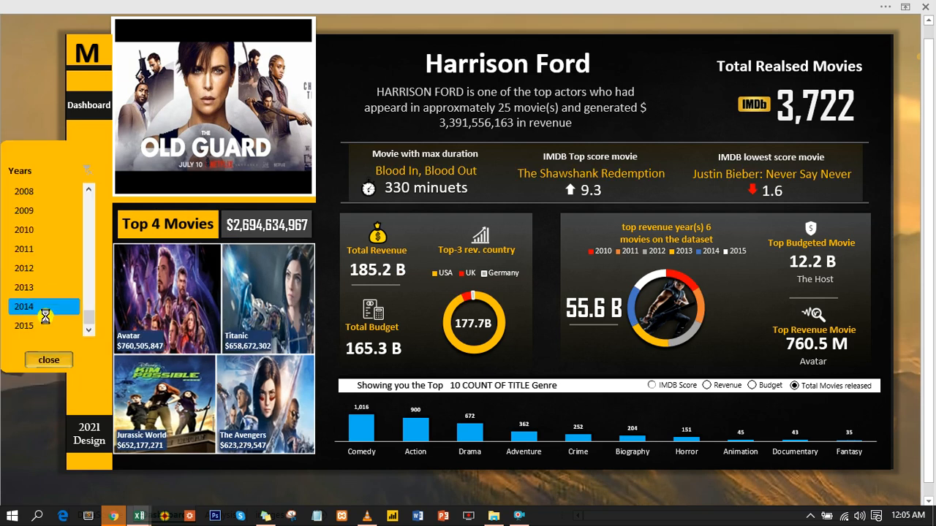
left_click(50, 360)
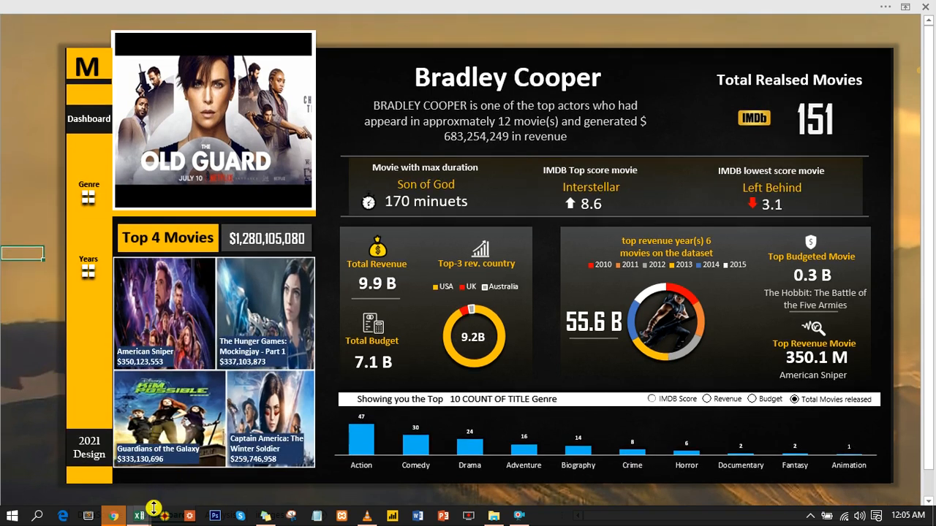
- Switch to the youtube movie dashboard lesson workbook and test its Genre slicer with Adventure and Comedy
mouse_move(141, 516)
left_click(358, 447)
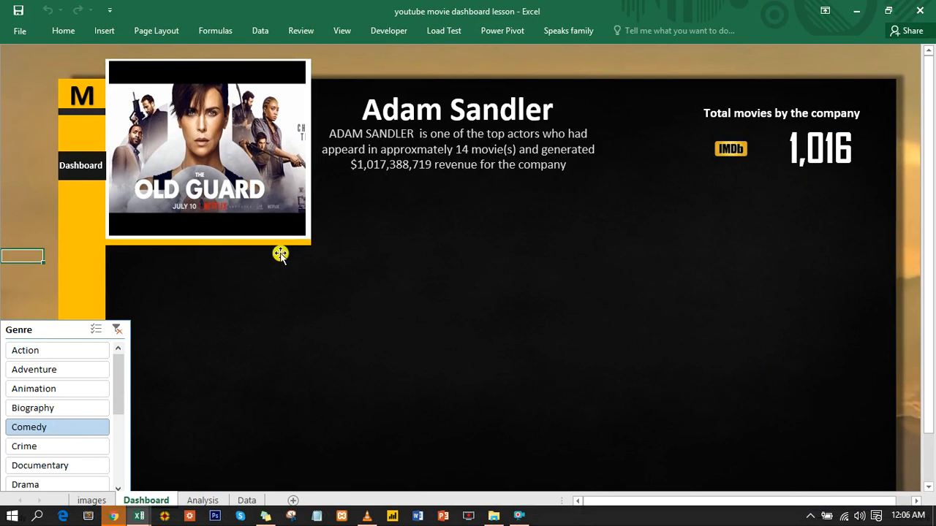
left_click(71, 370)
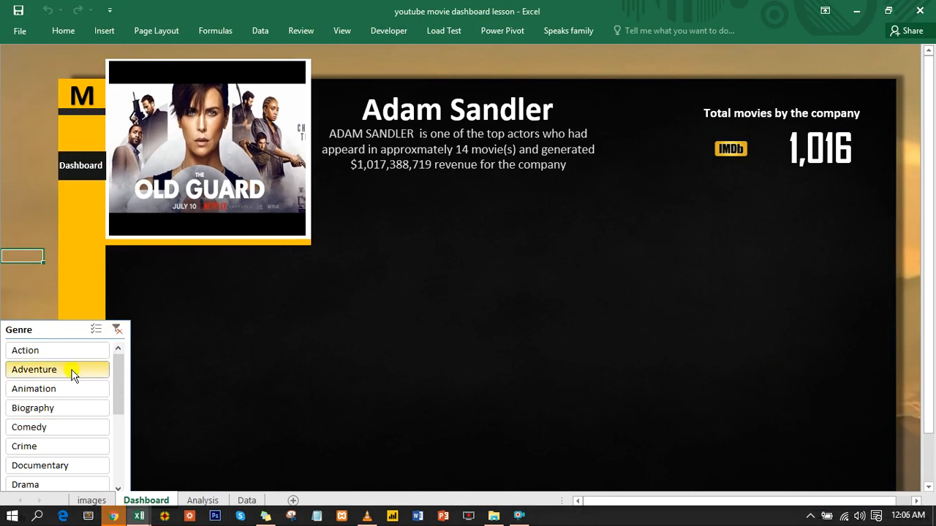
left_click(63, 424)
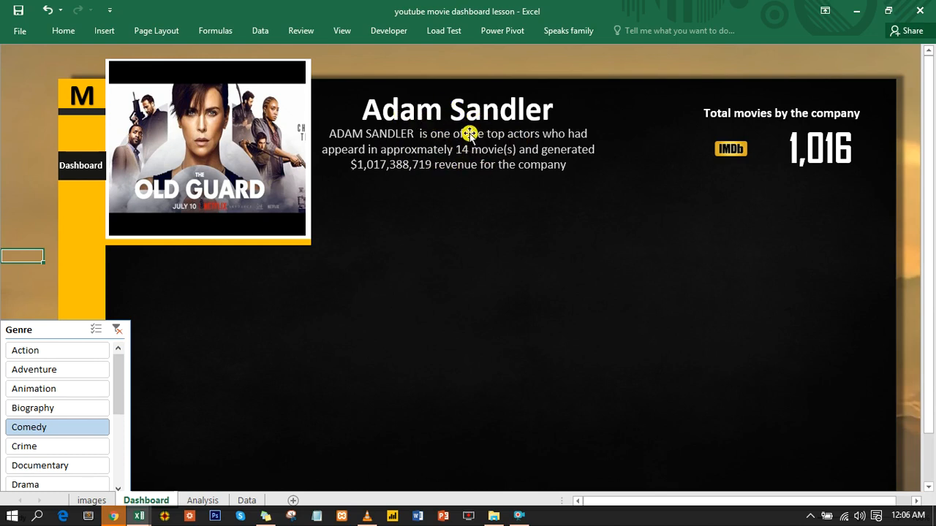
- Move the Genre slicer down on the Dashboard sheet so that it sits below the dashboard background
left_click_drag(74, 329, 83, 463)
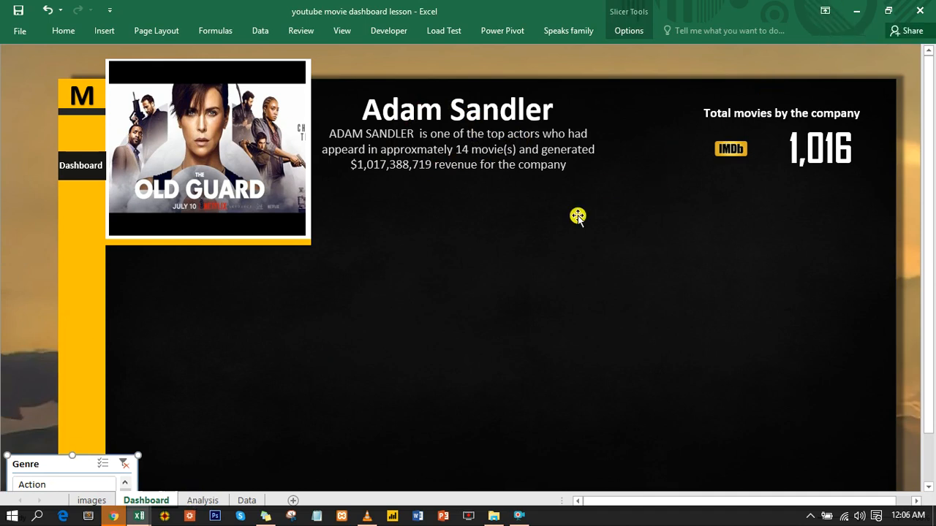
left_click_drag(84, 467, 78, 405)
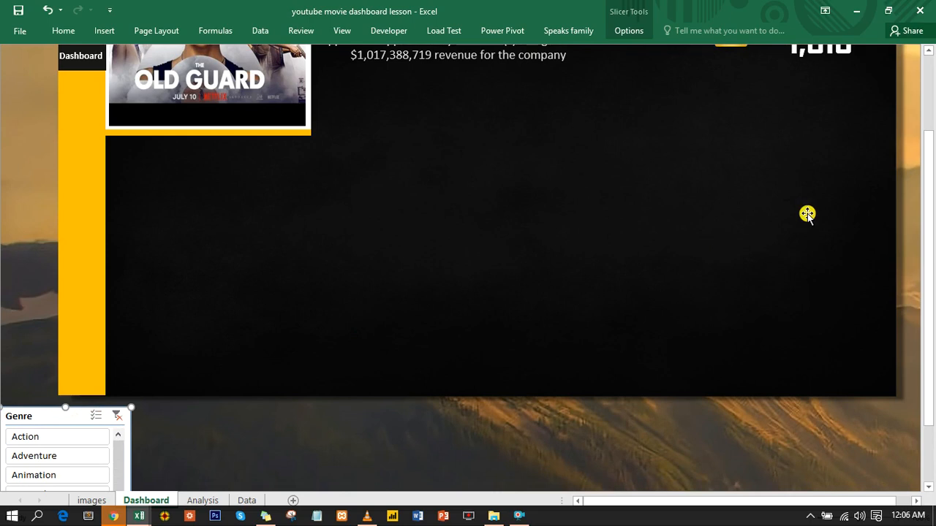
left_click_drag(931, 209, 931, 111)
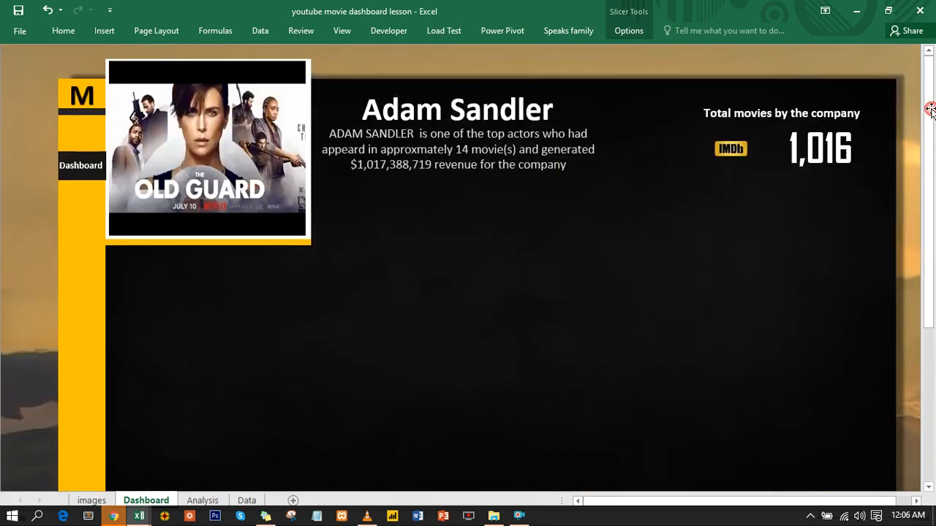
- Review the finished Dynamic movie Dashboard workbook, then return to the youtube movie dashboard lesson workbook
mouse_move(142, 517)
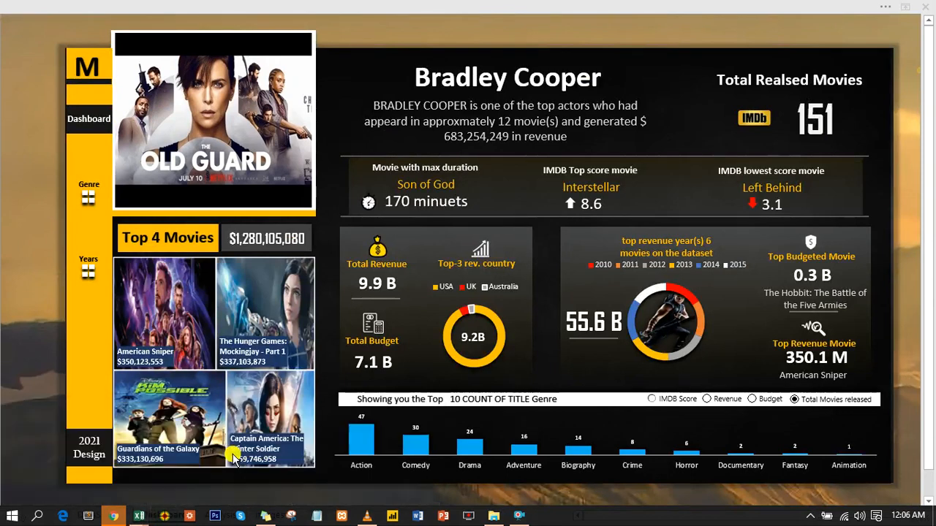
left_click(220, 460)
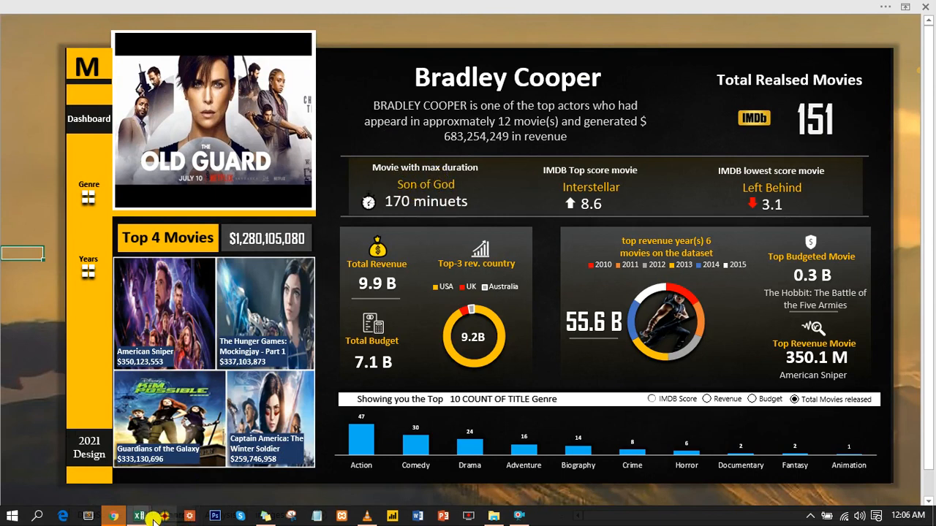
mouse_move(146, 517)
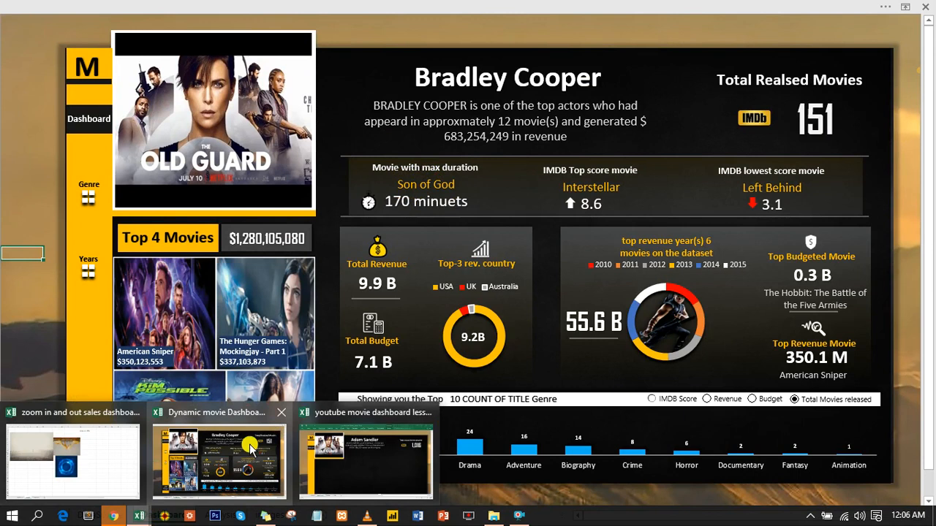
left_click(336, 443)
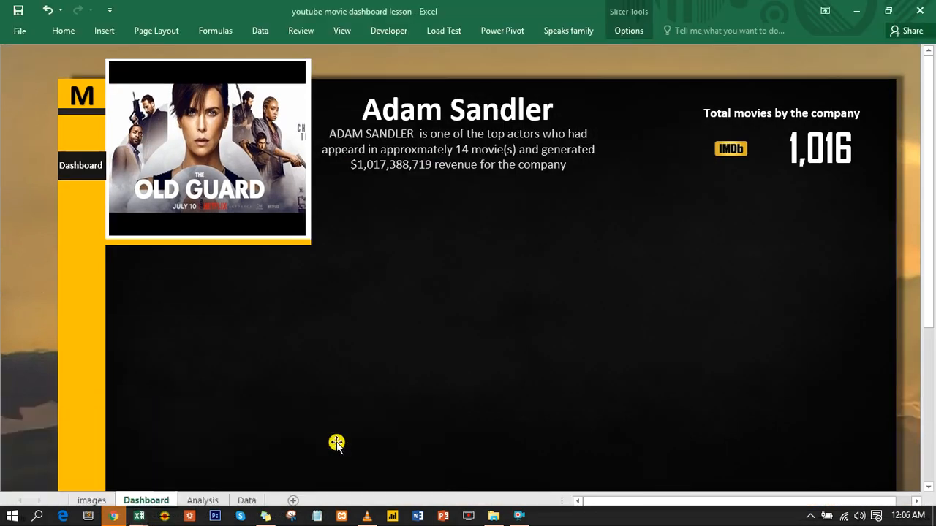
- Go to the Data sheet and select a Genre cell inside the movie table
left_click(237, 500)
left_click(299, 300)
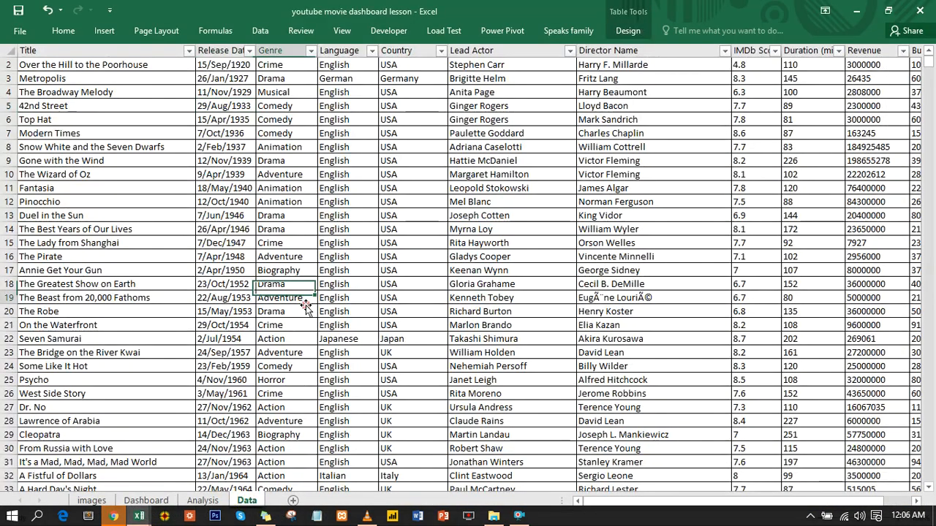
left_click(290, 205)
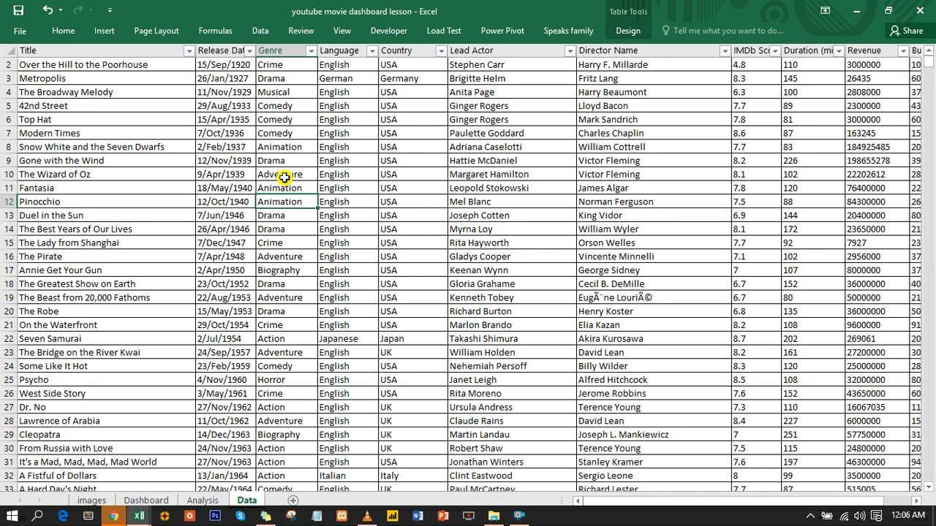
left_click(105, 33)
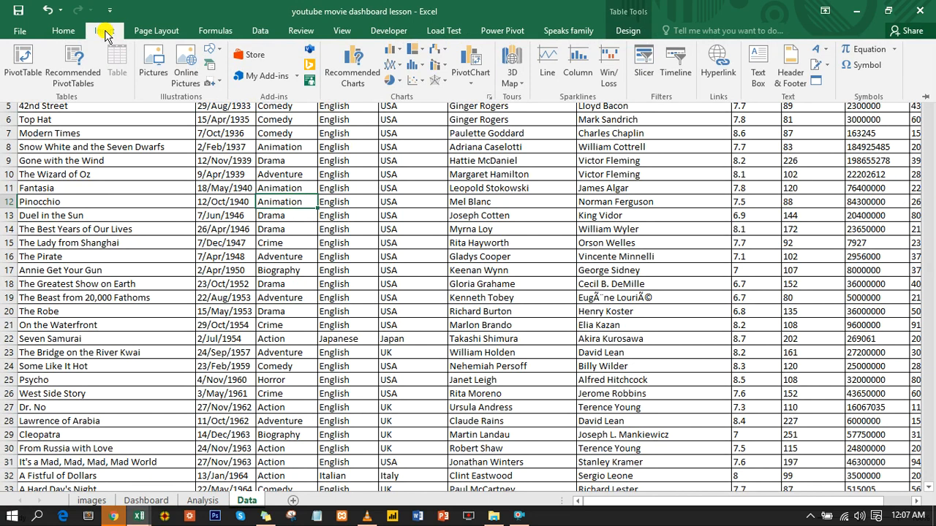
left_click(83, 57)
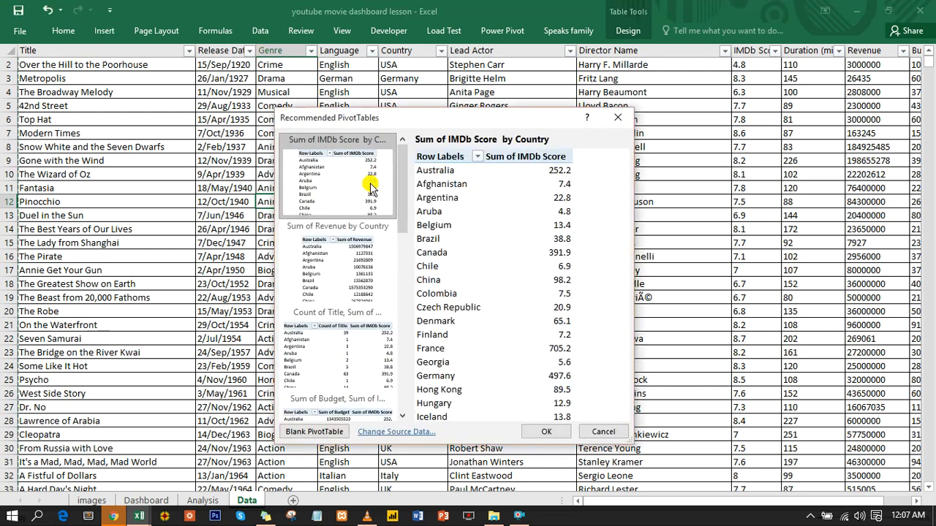
left_click(344, 252)
left_click(357, 361)
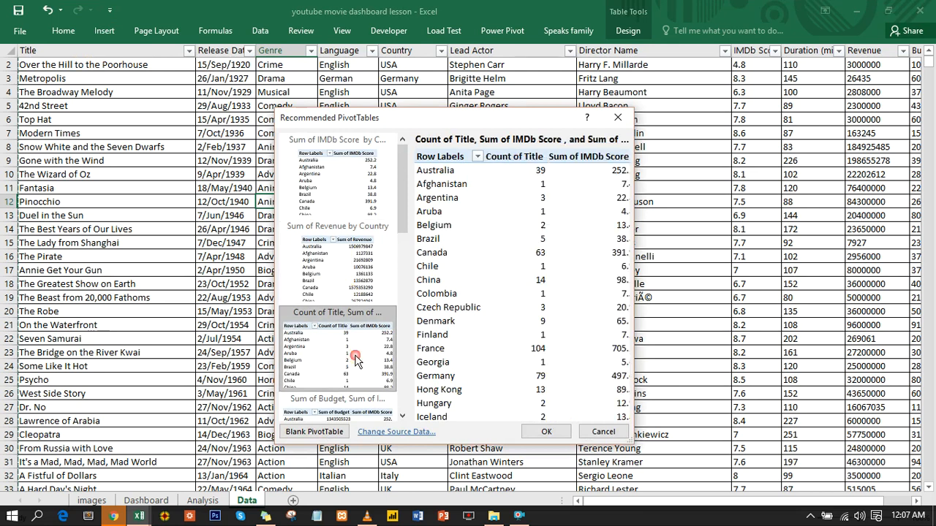
left_click(614, 117)
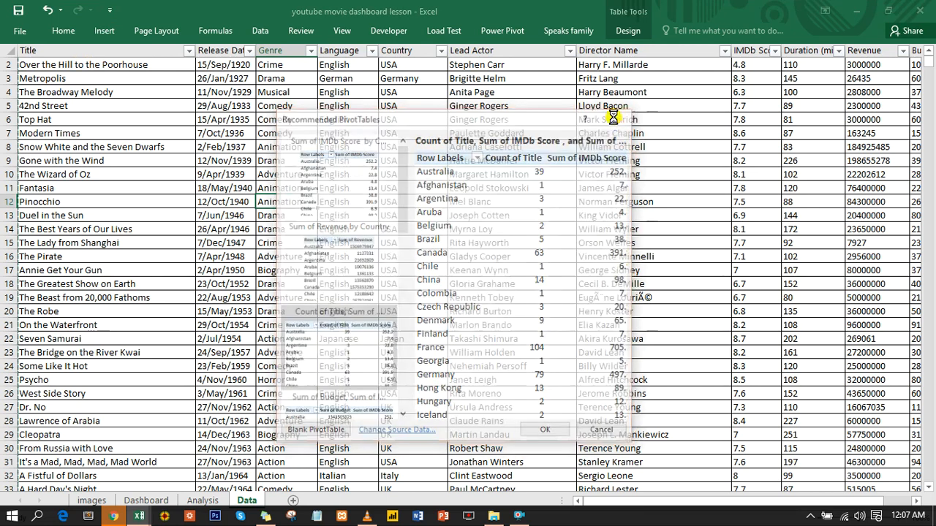
- Insert a PivotTable from the movieData table on the existing Analysis worksheet at cell P3
left_click(104, 34)
left_click(22, 64)
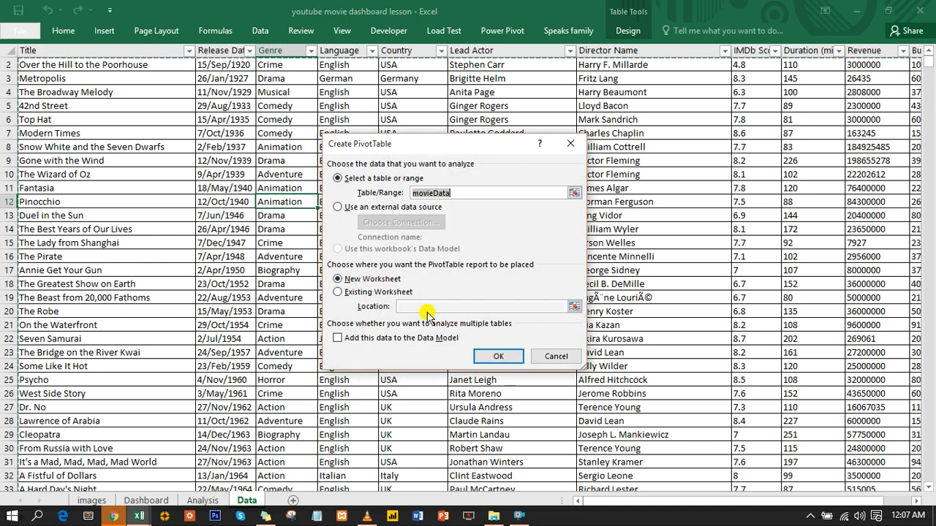
left_click(376, 292)
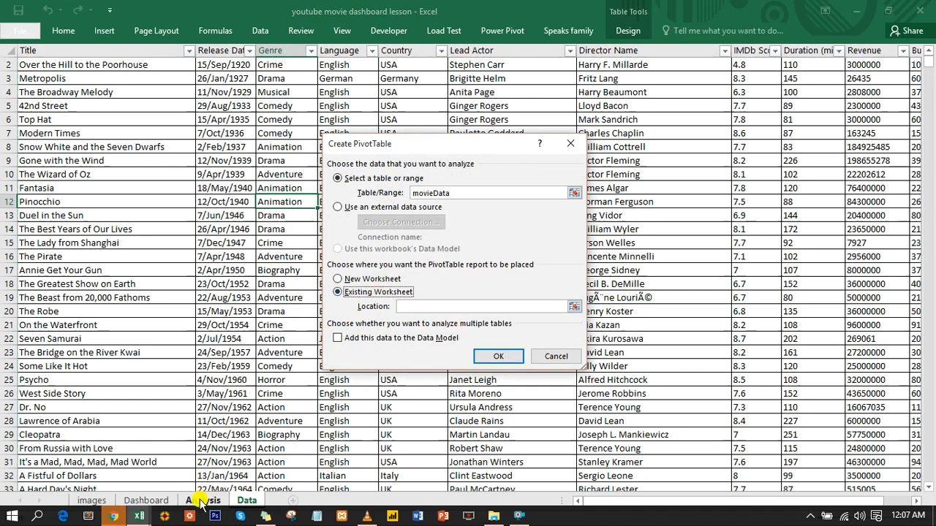
left_click(203, 502)
left_click(361, 94)
left_click(494, 357)
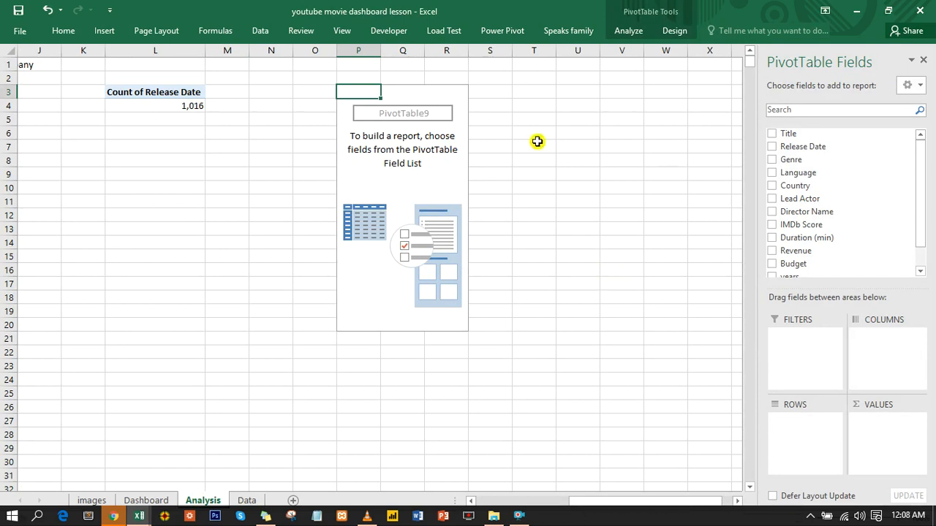
- Place the Title field in the new PivotTable's rows and Duration (min) in its values
left_click_drag(797, 133, 815, 431)
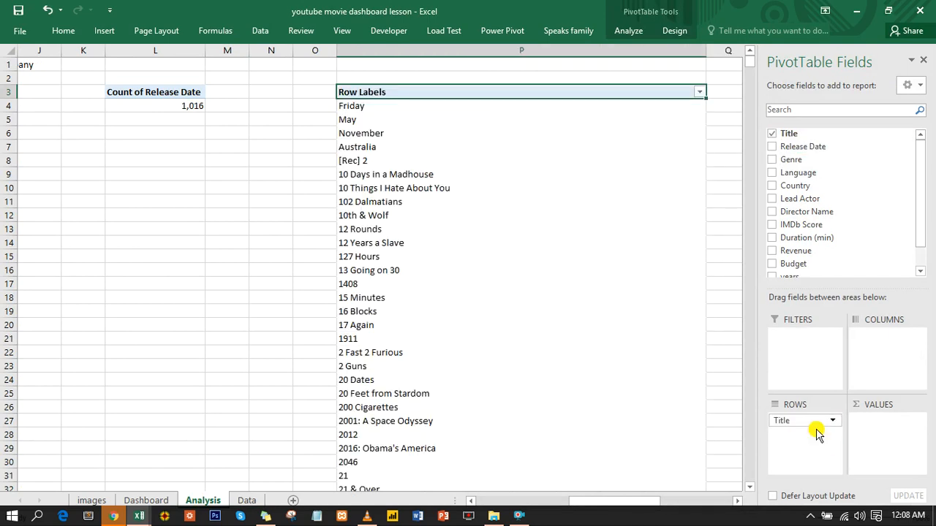
left_click(777, 243)
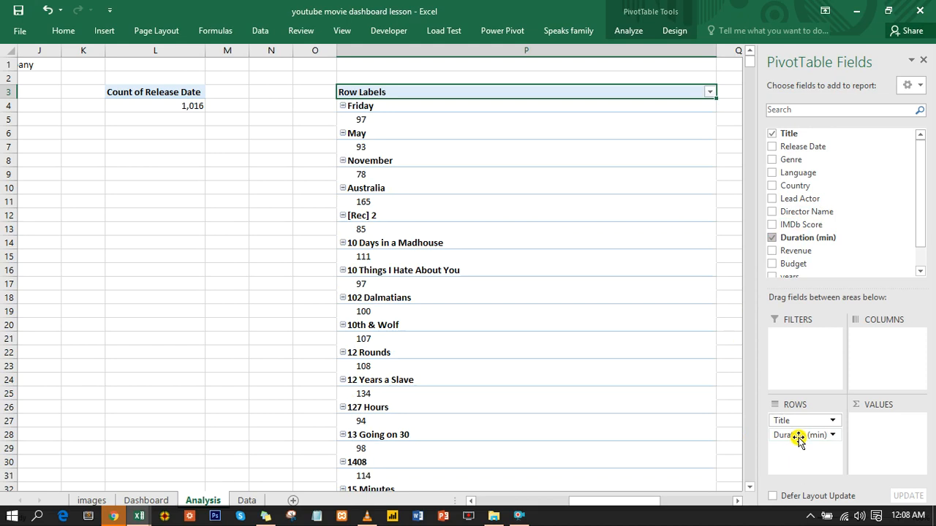
left_click_drag(798, 437, 885, 437)
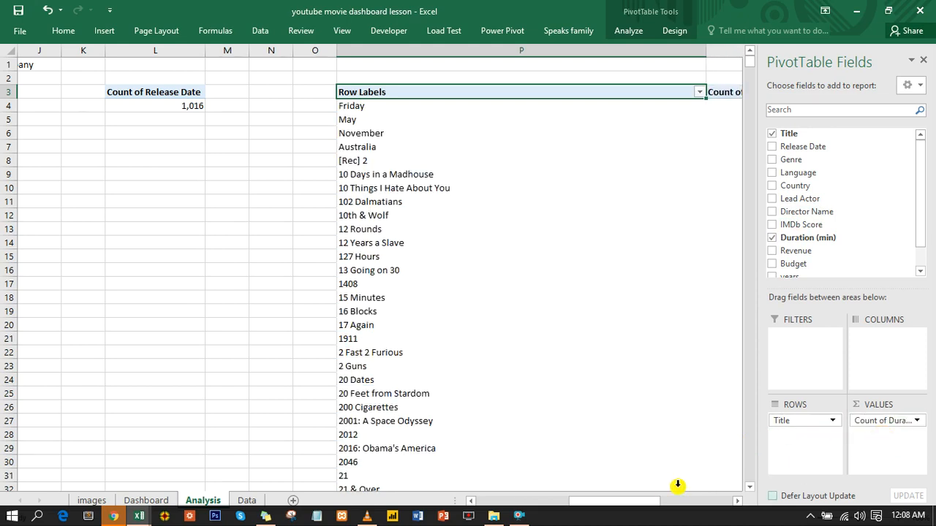
- Change the Duration (min) value field to be summarized by Sum
left_click_drag(655, 504, 682, 503)
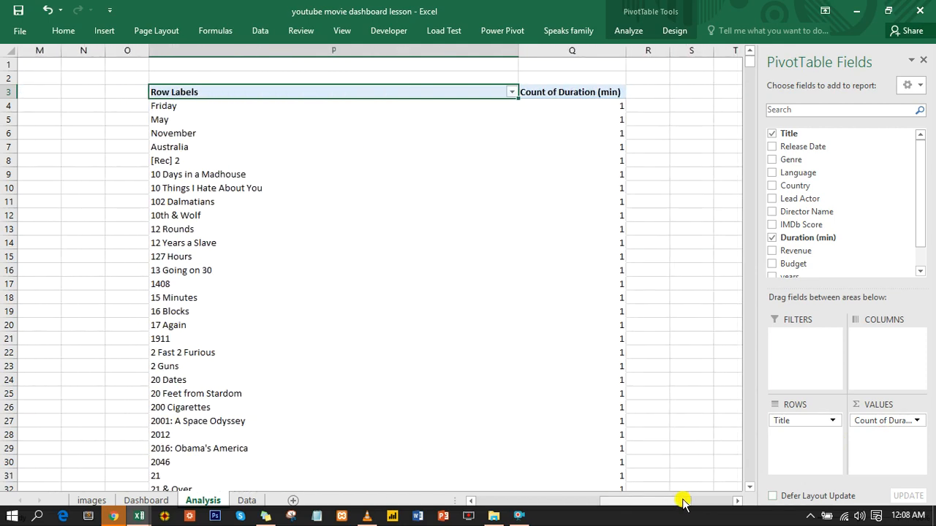
left_click(917, 422)
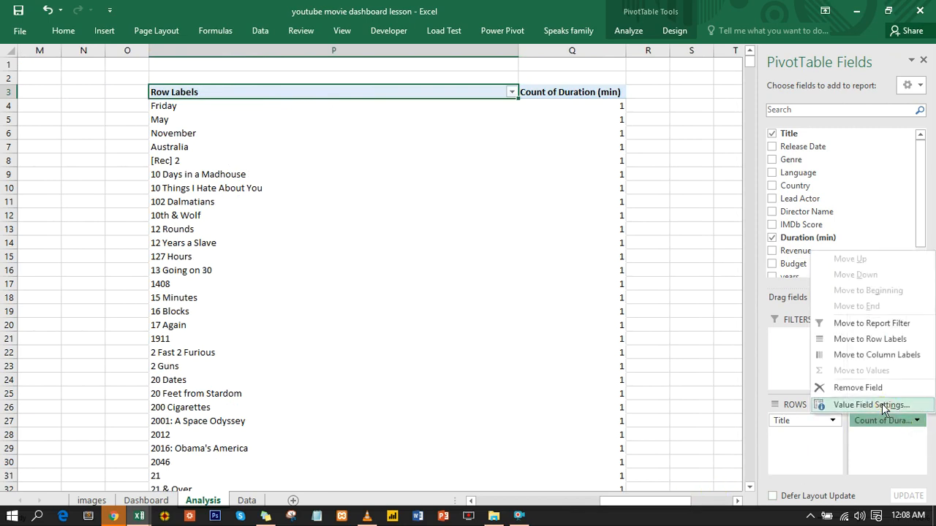
left_click(883, 406)
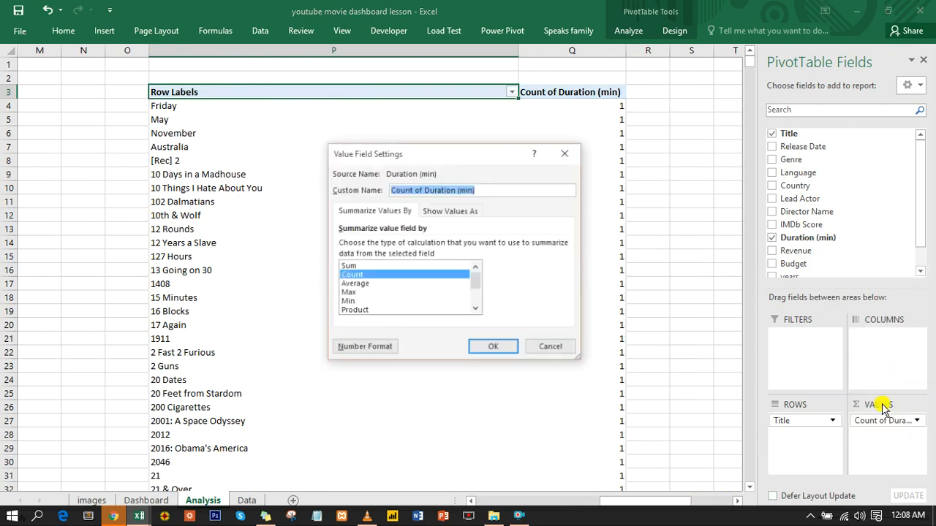
left_click(395, 265)
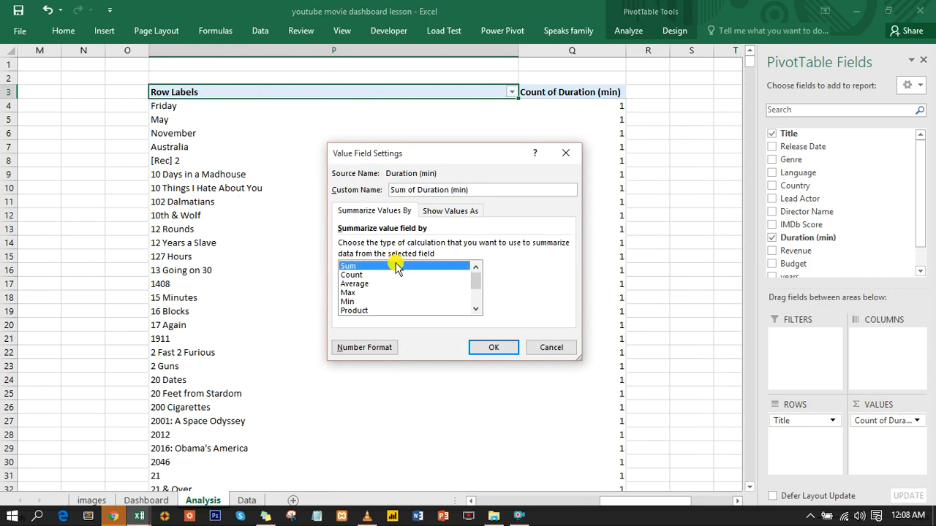
left_click(494, 348)
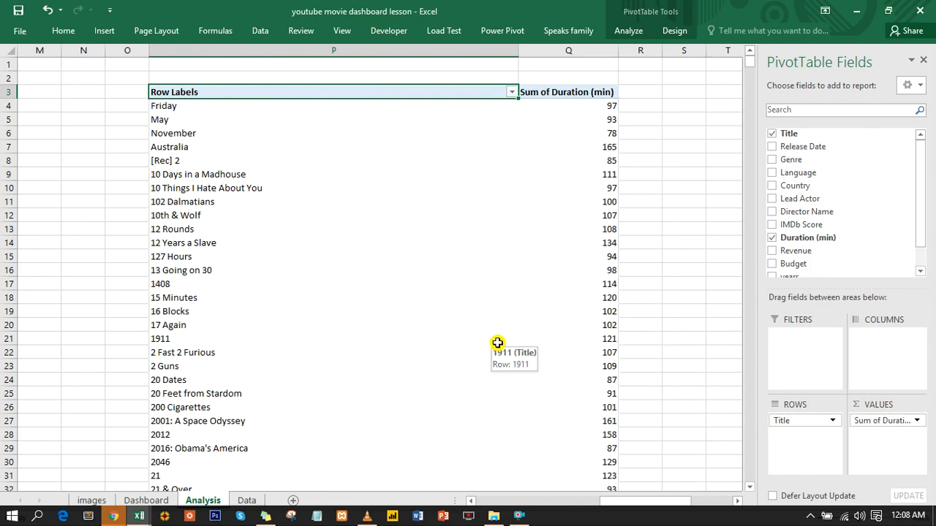
- Filter the PivotTable's titles to the top 1 item by Sum of Duration (min)
left_click(514, 92)
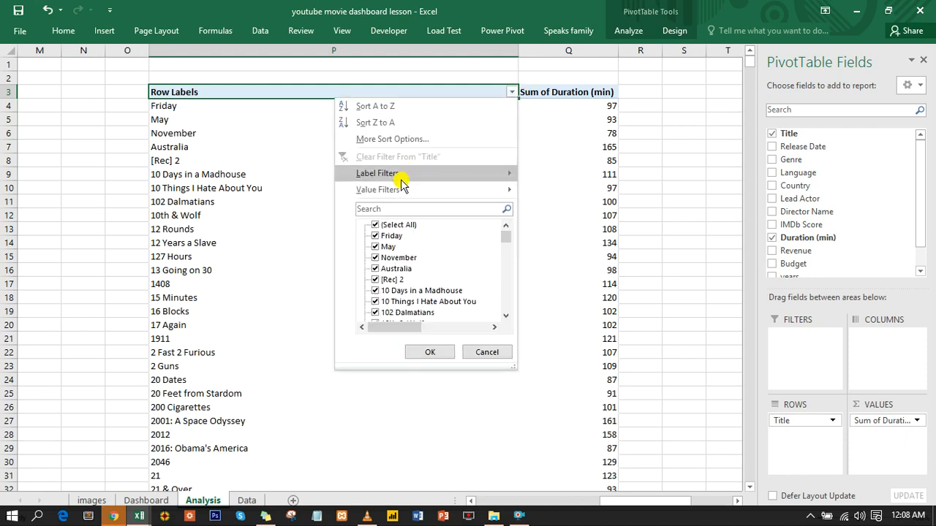
mouse_move(406, 191)
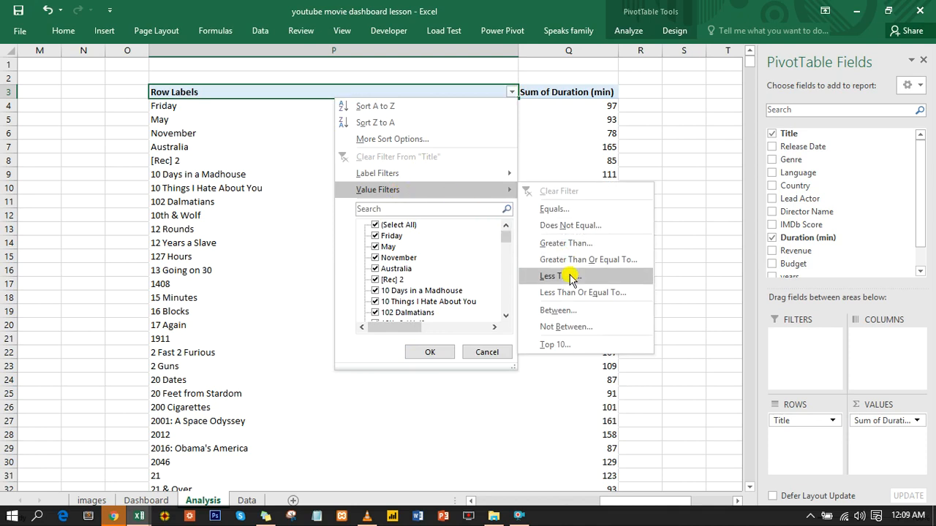
left_click(560, 346)
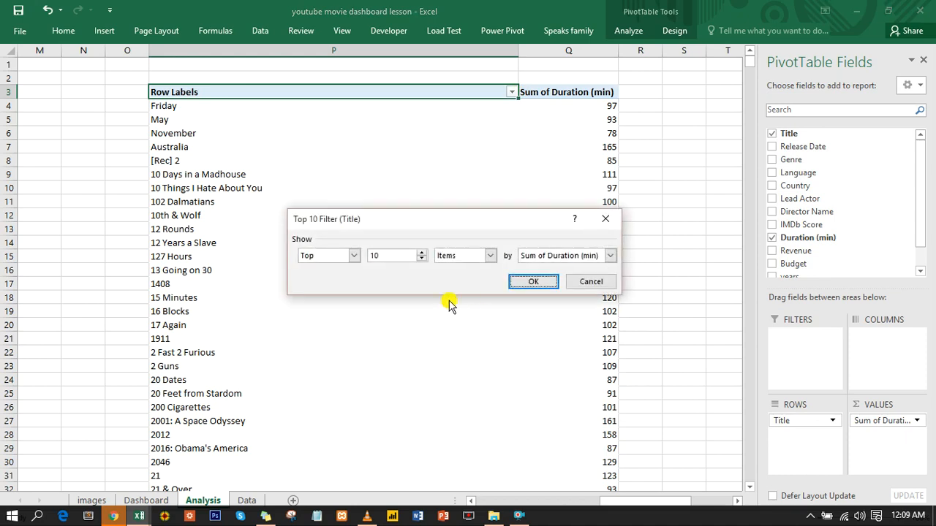
left_click(421, 259)
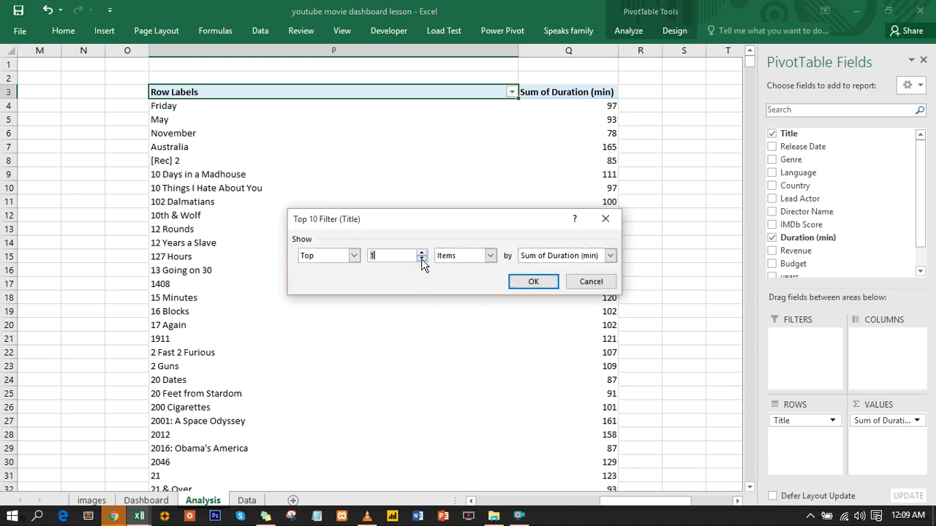
left_click(531, 283)
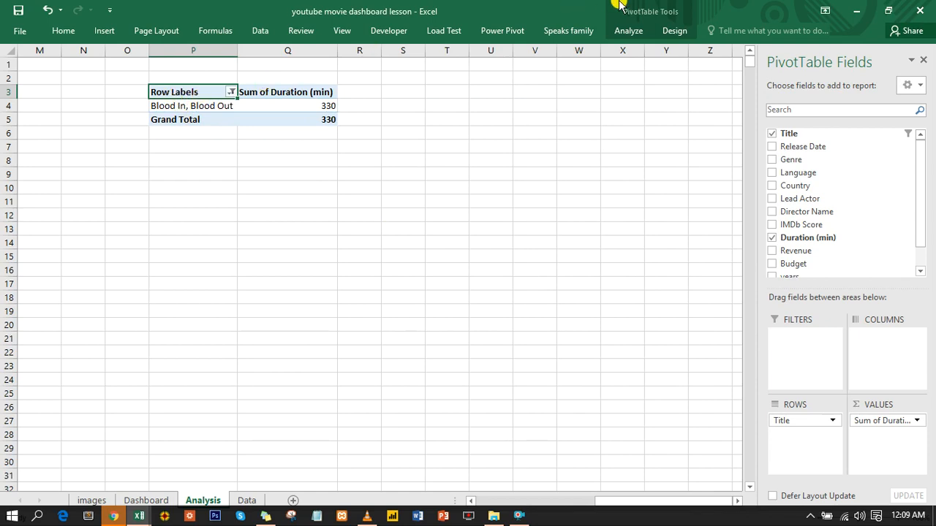
- Show the duration PivotTable in tabular form and turn grand totals off for rows and columns
left_click(674, 32)
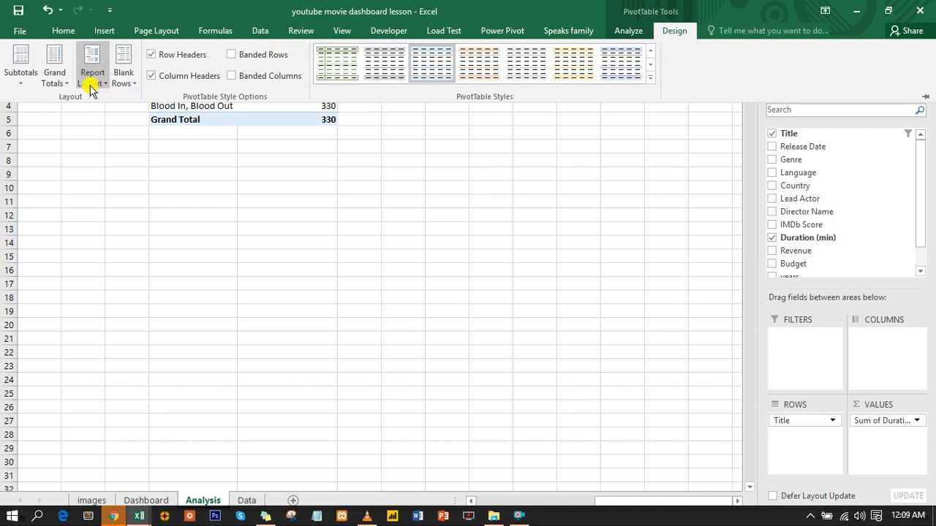
left_click(92, 88)
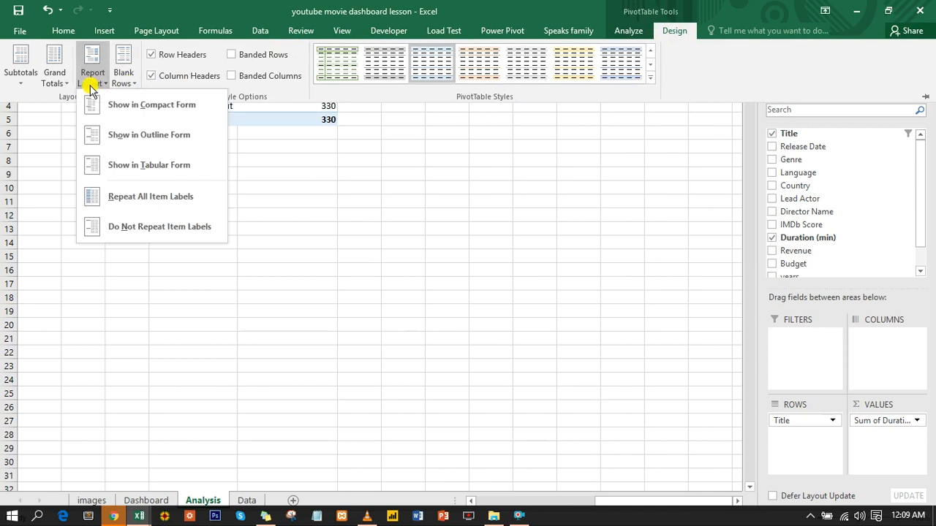
left_click(161, 171)
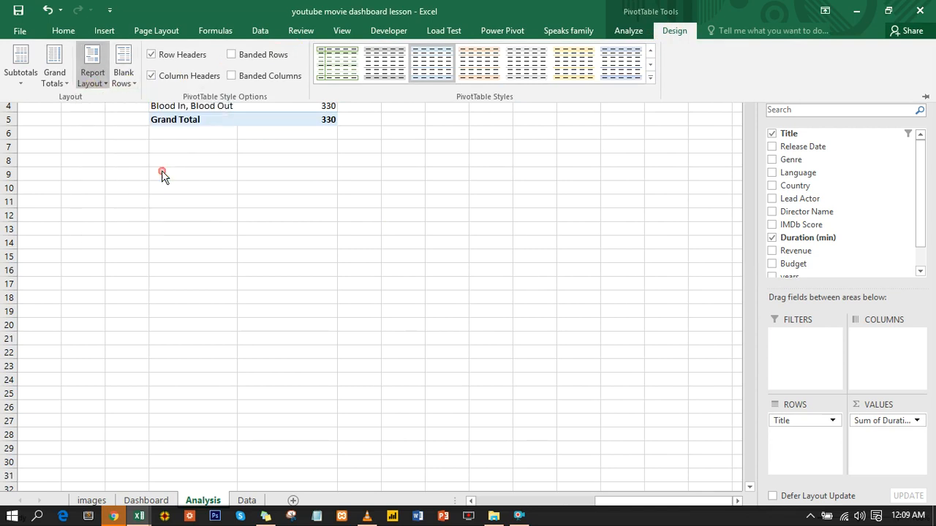
left_click(61, 87)
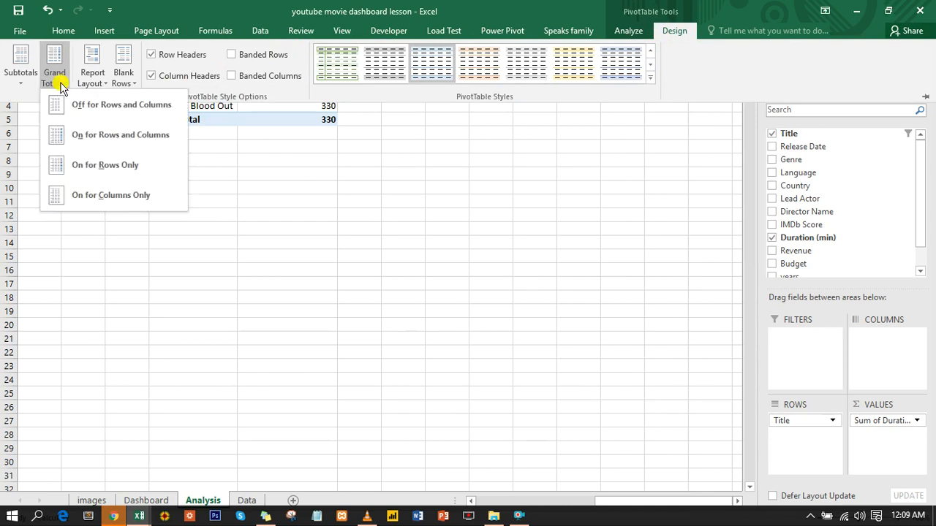
left_click(86, 108)
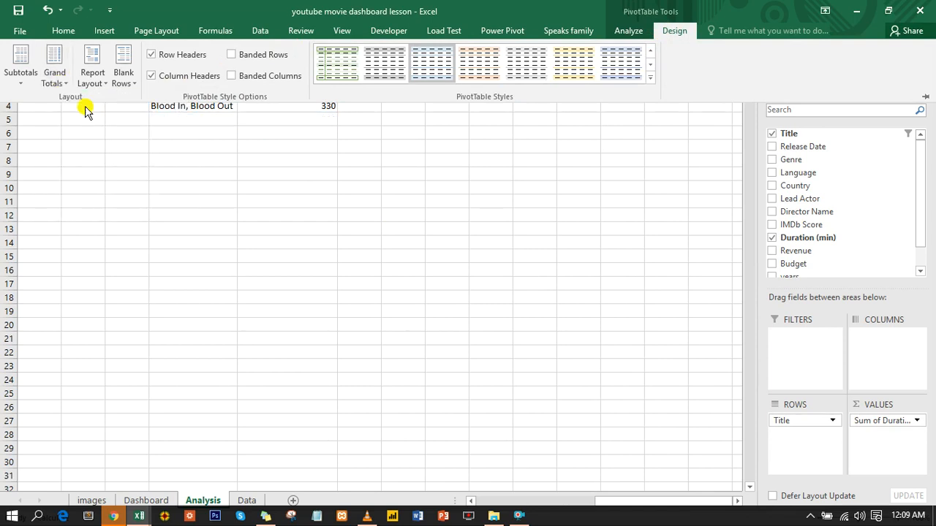
left_click(176, 157)
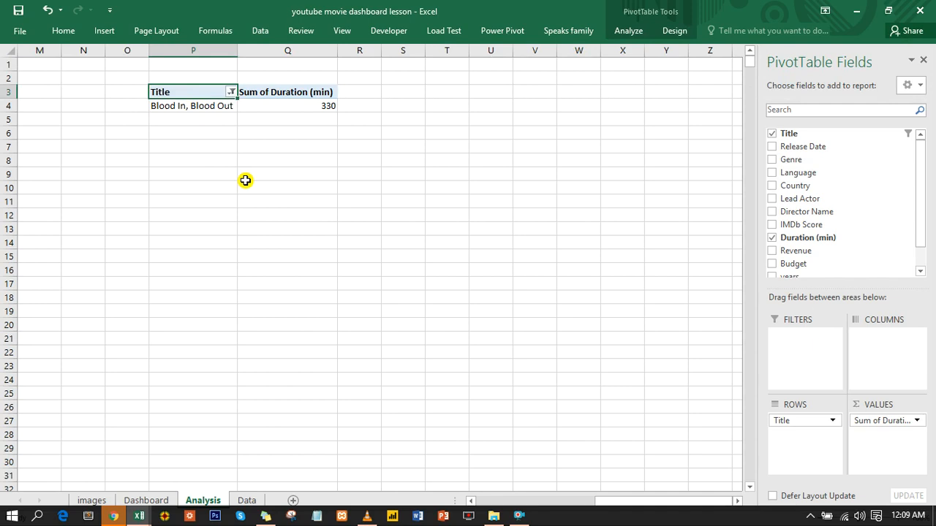
- Enter the formula =Q4&" "& "minutes" in cell Q5, below the PivotTable's duration value
mouse_move(321, 108)
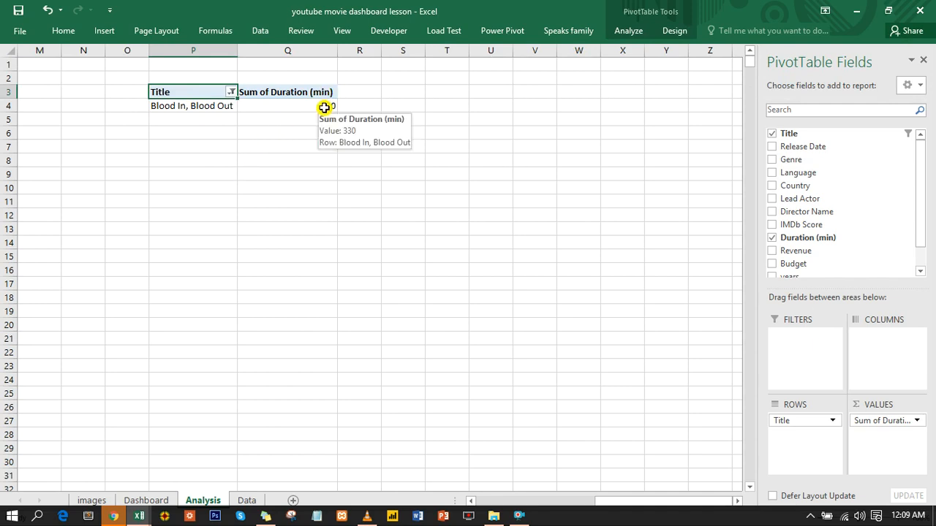
left_click(304, 119)
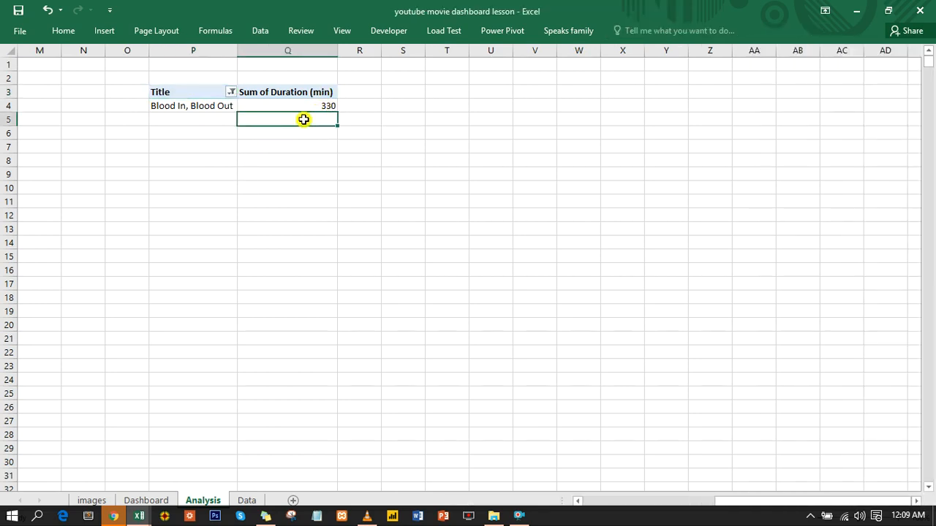
type("=")
left_click(322, 106)
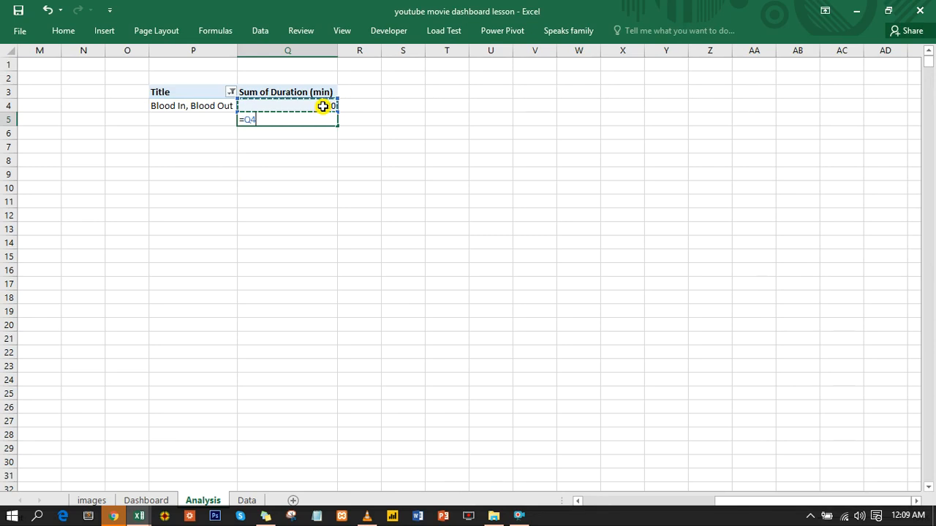
type("&\" \"& \"minutes")
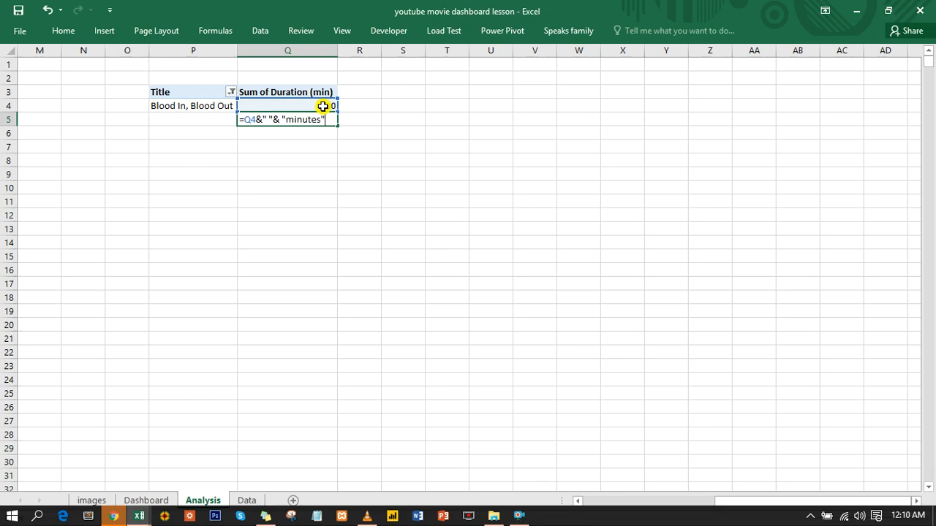
key("Return")
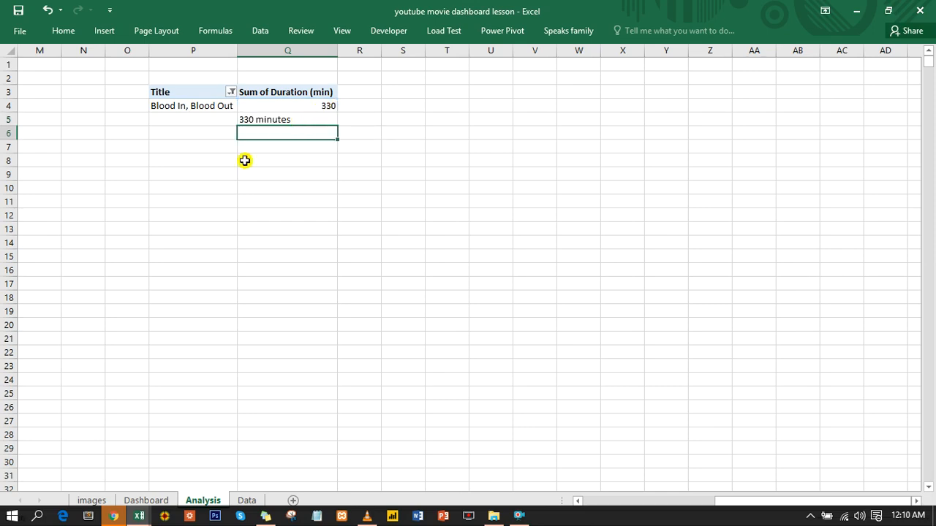
- On the Dashboard sheet, place two parallel horizontal separator lines below the actor description, spanning to the total movies figure
left_click(159, 501)
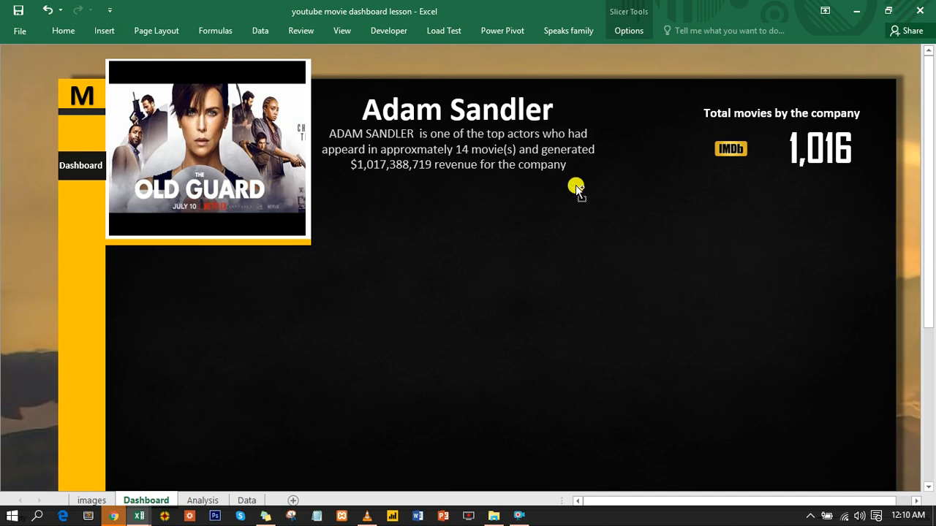
left_click(529, 279)
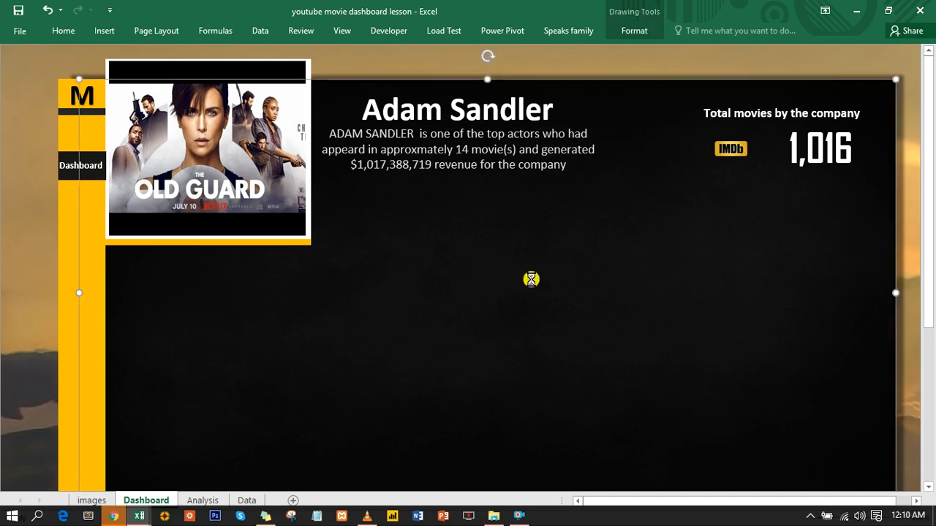
key("Tab")
left_click_drag(478, 138, 730, 239)
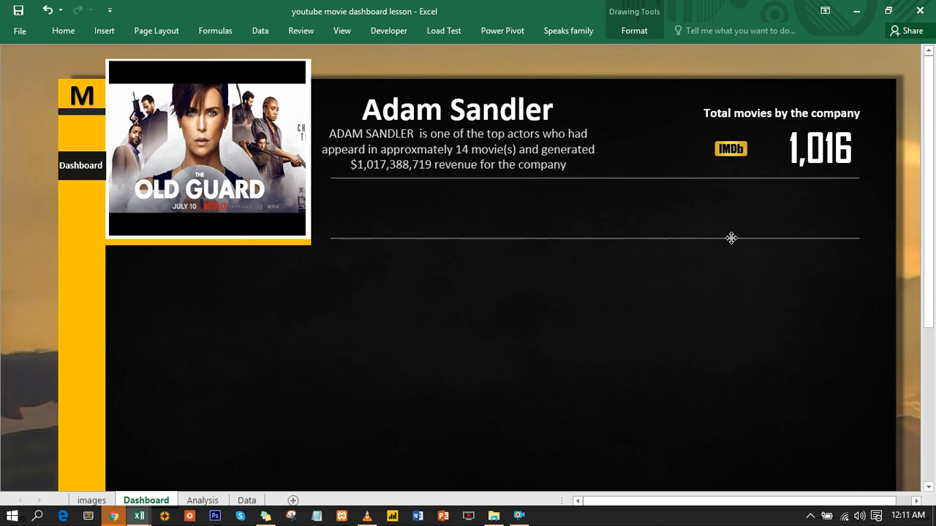
left_click_drag(734, 238, 734, 238)
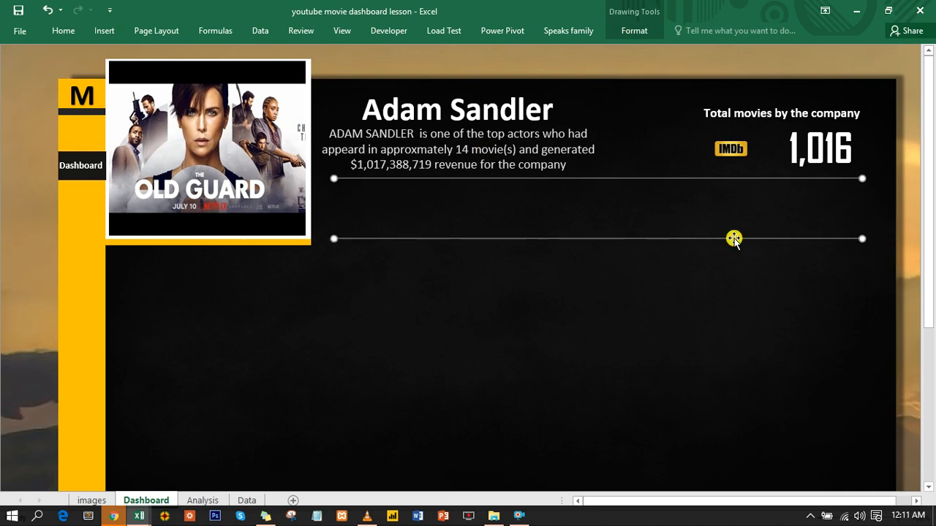
left_click(105, 32)
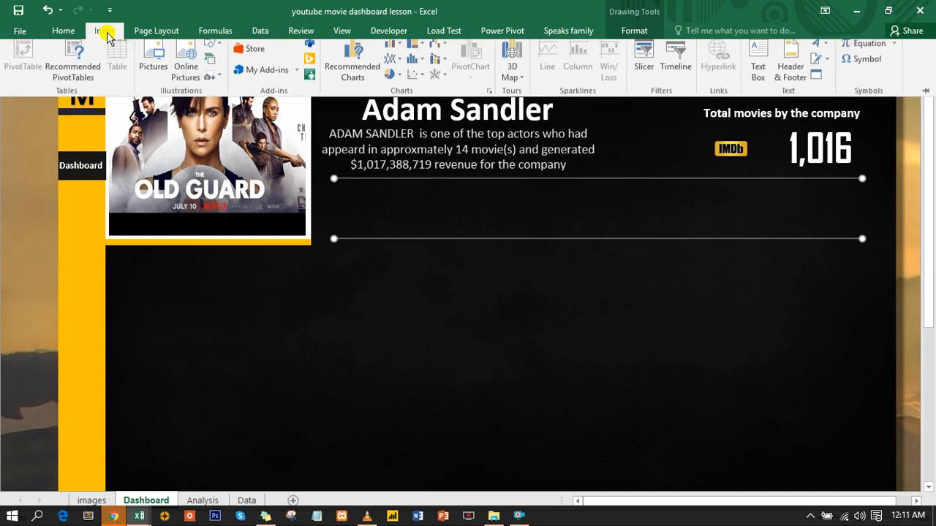
left_click(211, 49)
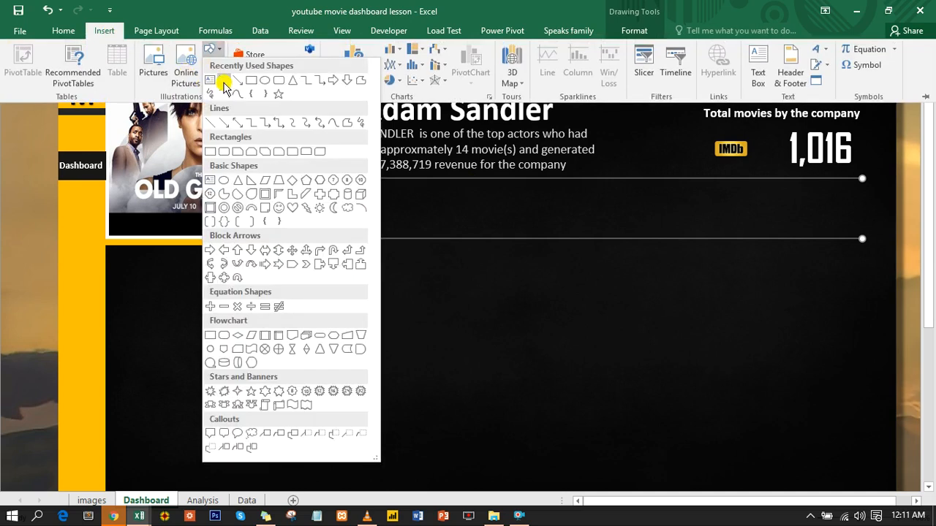
left_click(224, 81)
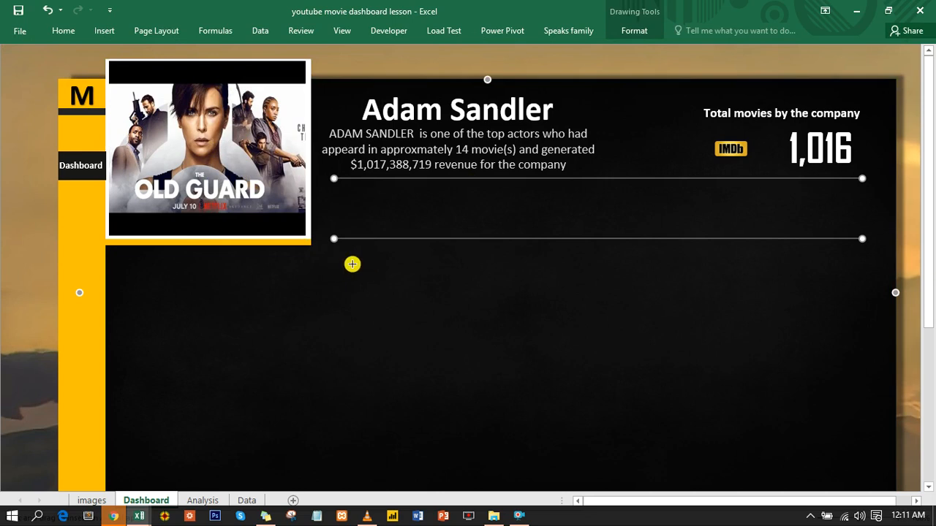
left_click_drag(341, 263, 526, 264)
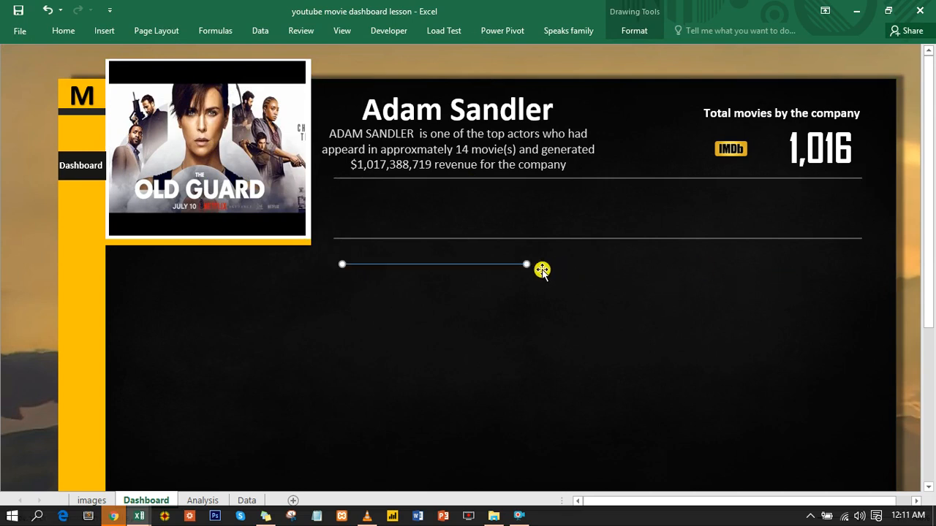
left_click_drag(526, 265, 855, 266)
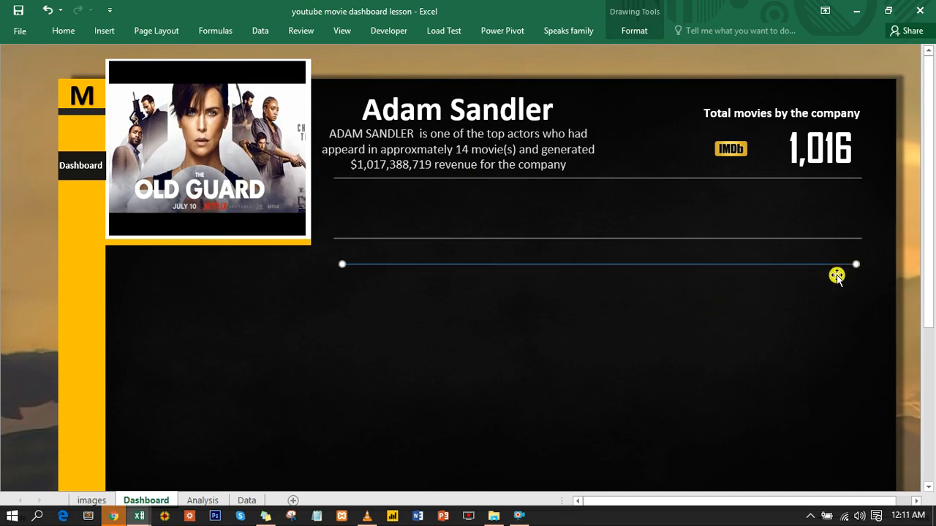
left_click_drag(854, 264, 698, 289)
key("Delete")
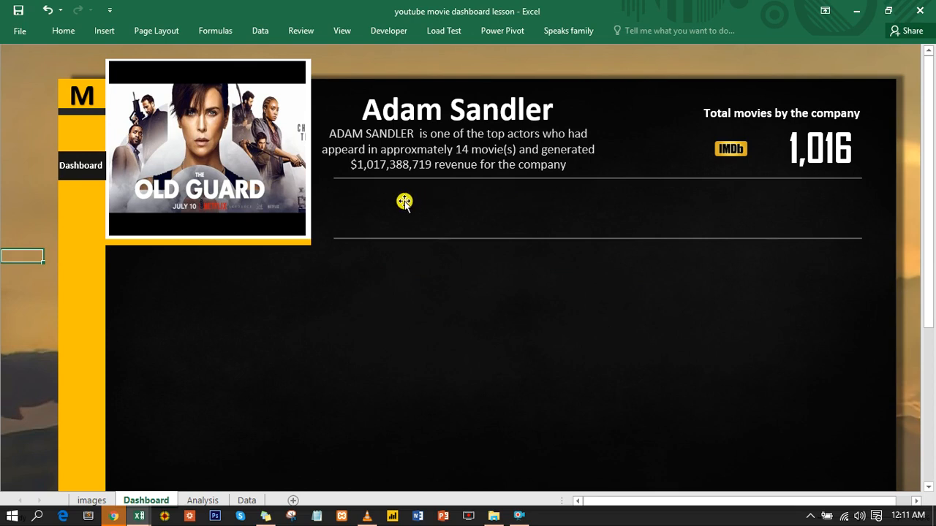
- Draw a rectangle that fills the band between the two horizontal separator lines on the dashboard
left_click(104, 30)
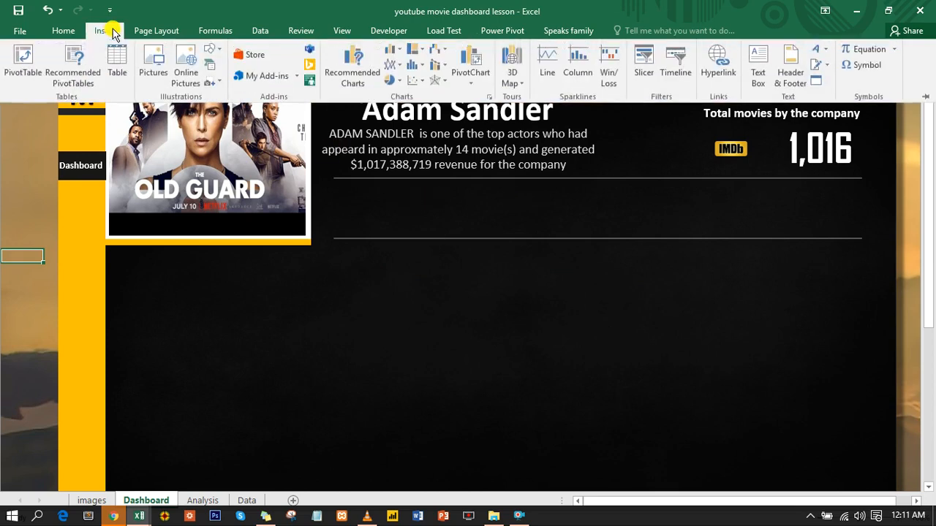
left_click(212, 51)
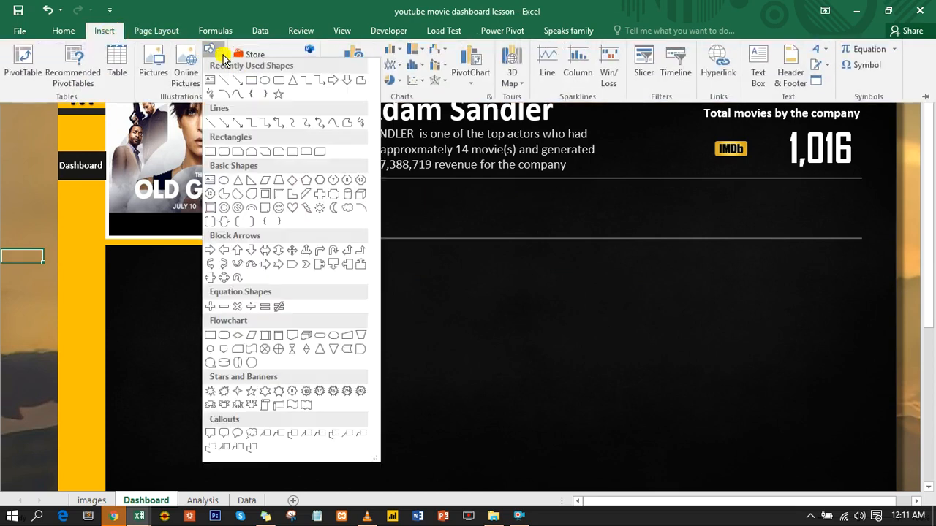
left_click(252, 80)
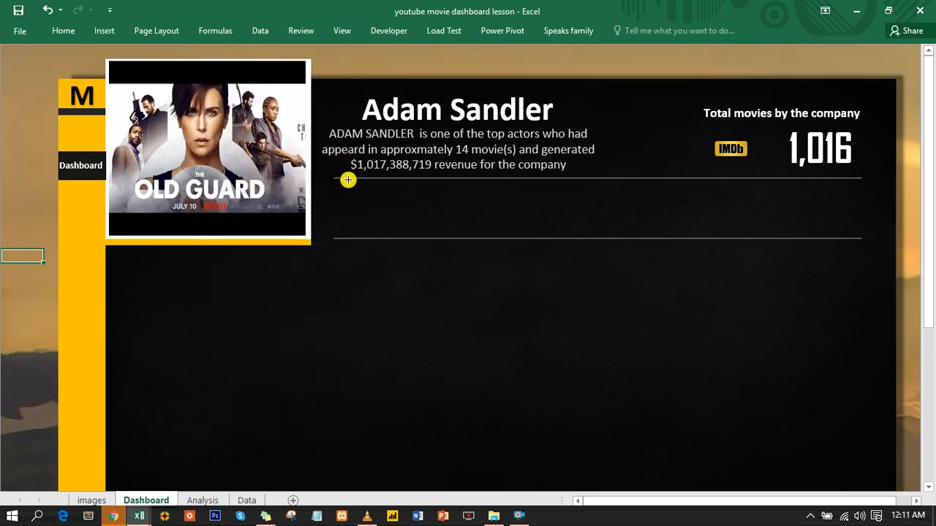
mouse_move(348, 179)
left_mouse_down()
mouse_move(414, 211)
mouse_move(855, 238)
left_mouse_up()
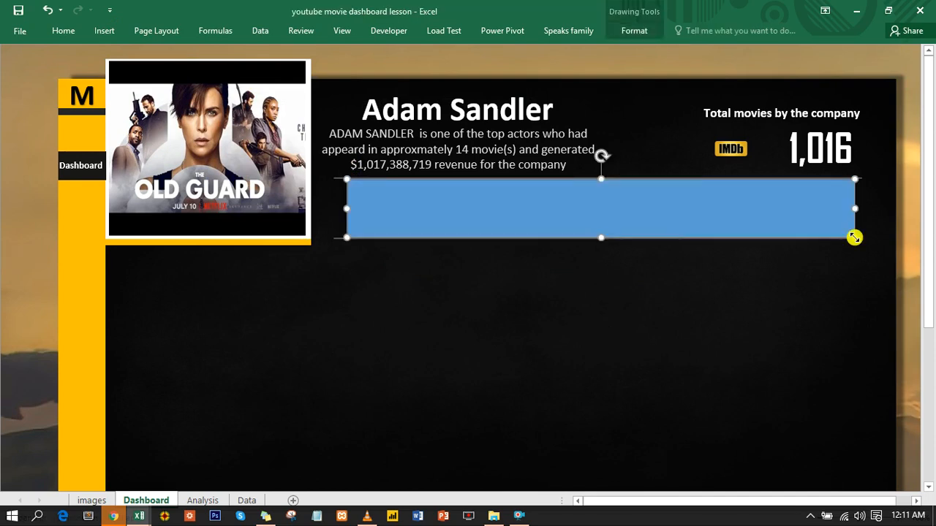
- Give the new rectangle between the separator lines a gradient fill, keeping the offered linear gradient settings
right_click(667, 232)
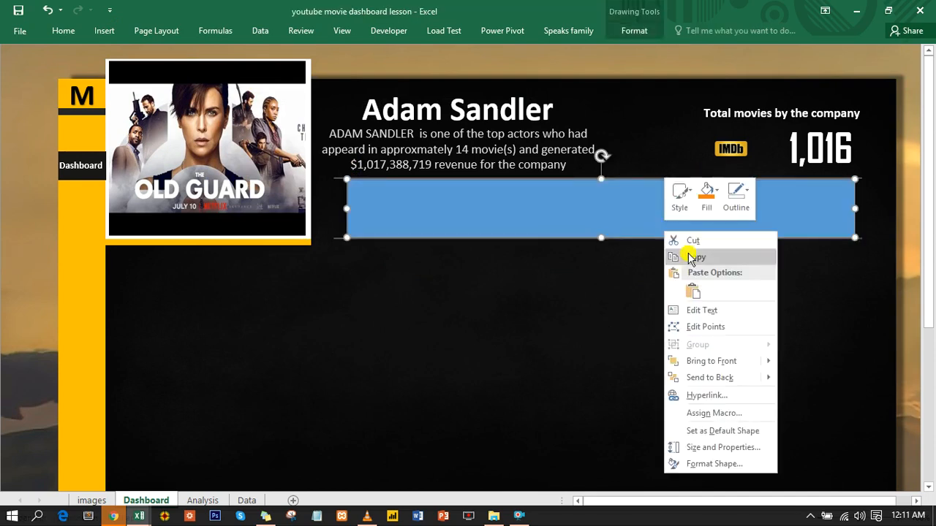
left_click(713, 463)
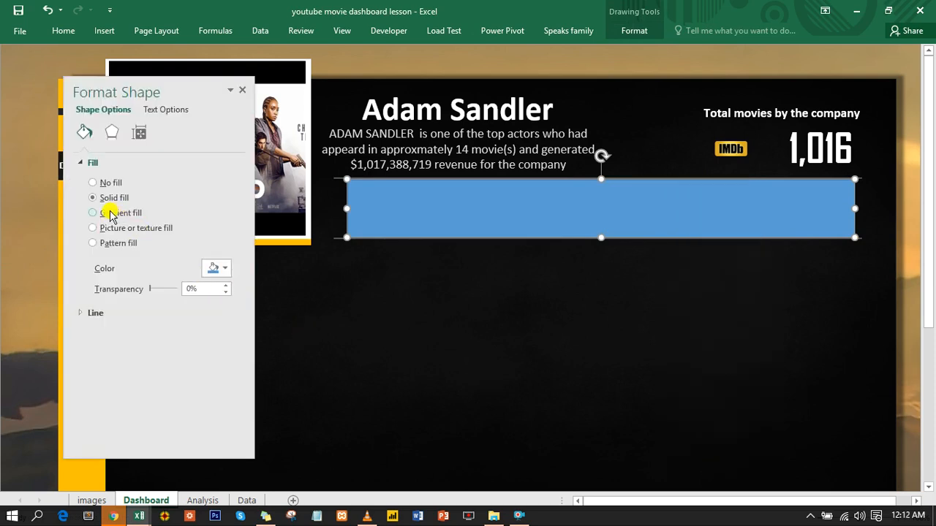
left_click(109, 213)
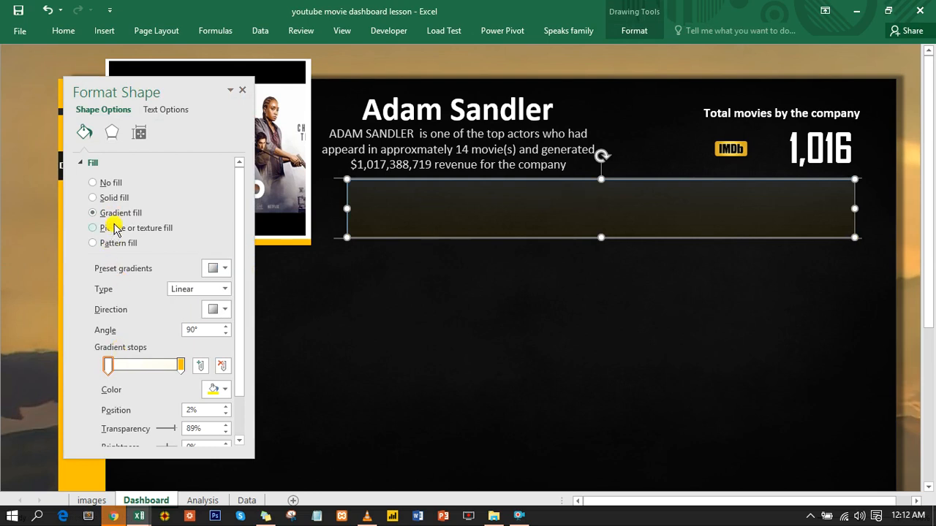
scroll(211, 278, "down", 2)
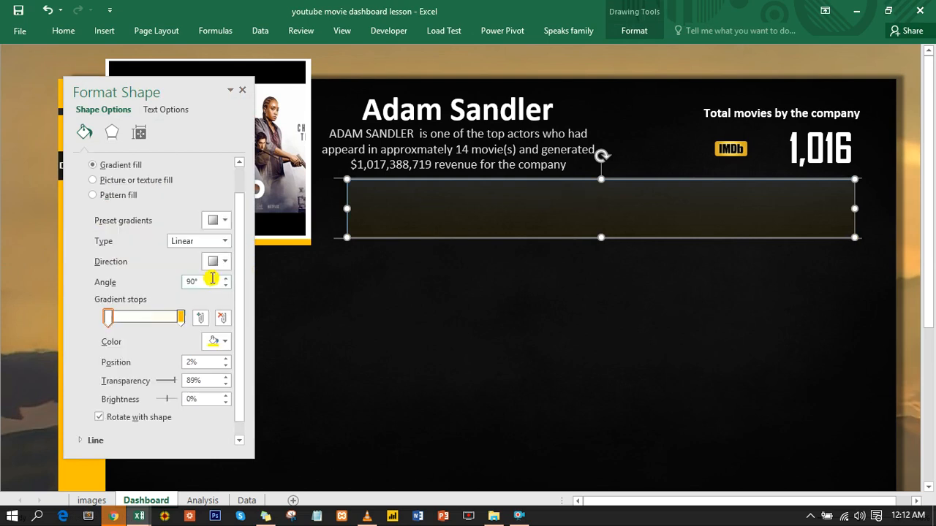
scroll(95, 177, "up", 2)
left_click(84, 161)
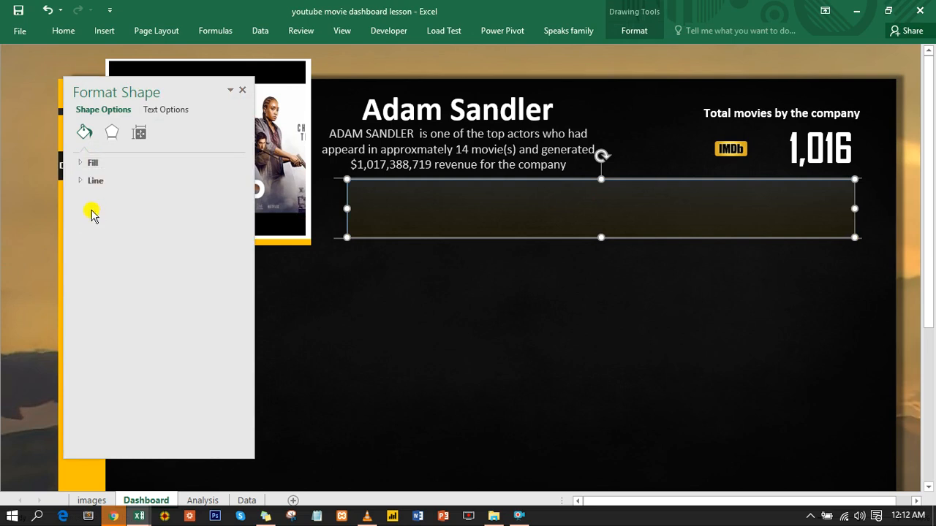
- Set the gradient rectangle between the separator lines to have no outline
left_click(82, 180)
left_click(92, 200)
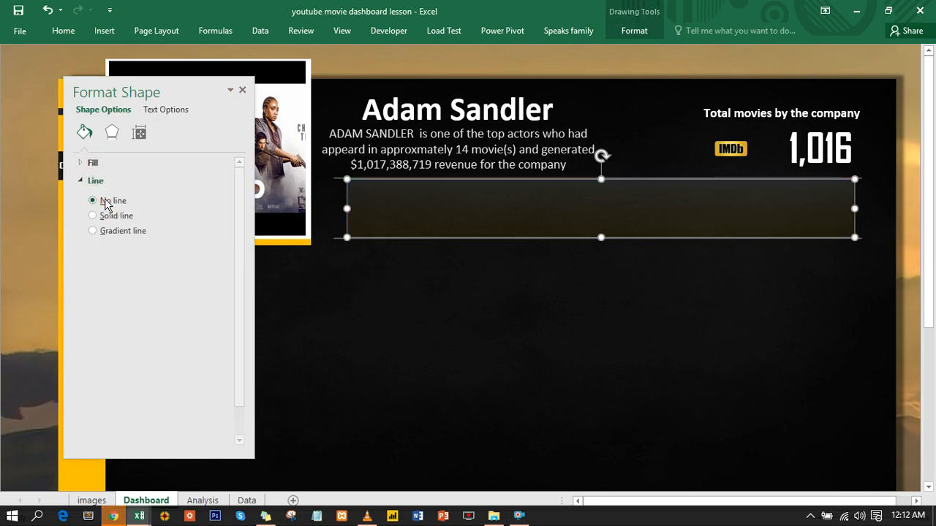
left_click(243, 90)
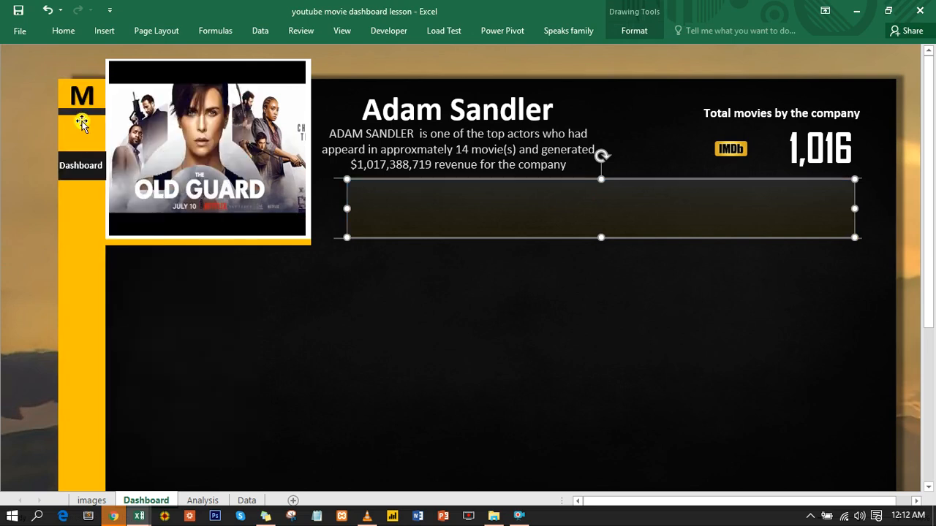
left_click(22, 119)
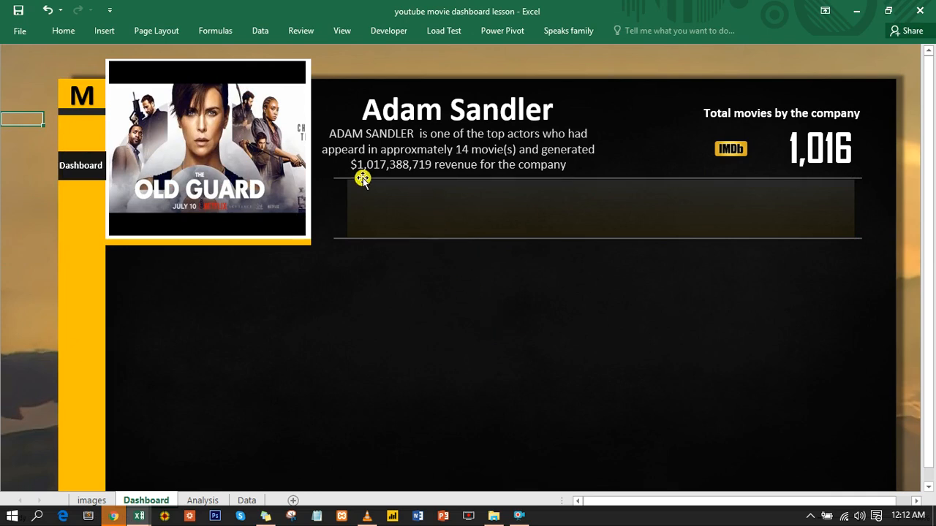
- Copy the "Movie with max duration" label from the Dynamic movie Dashboard workbook and place it in the banner's upper-left corner
left_click(209, 501)
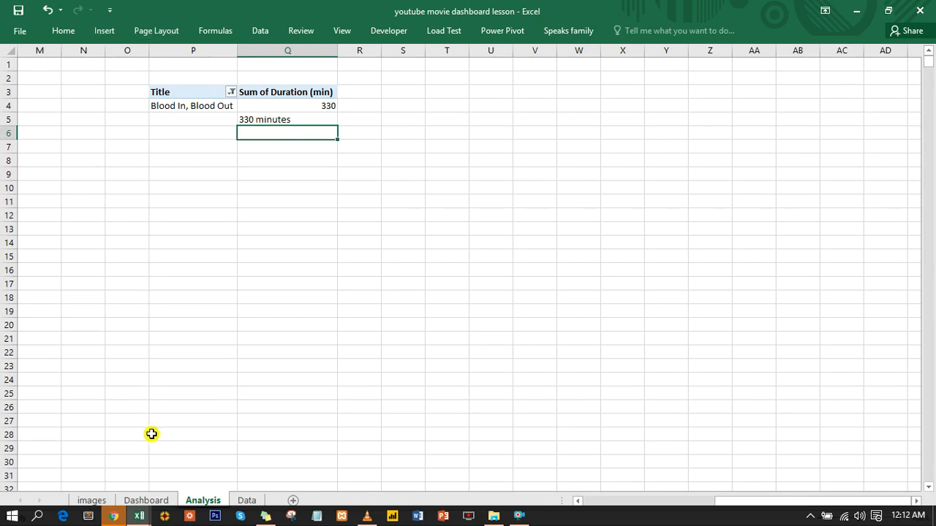
left_click(146, 501)
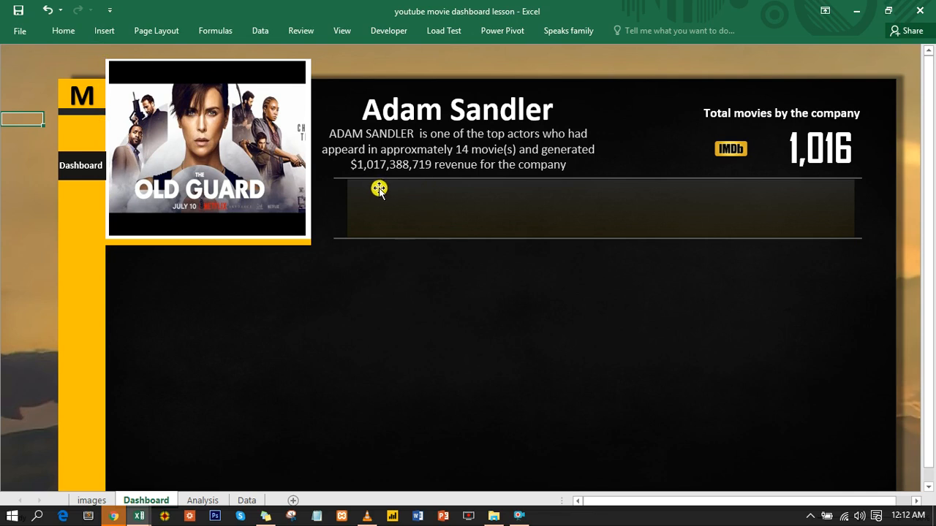
mouse_move(146, 516)
left_click(213, 462)
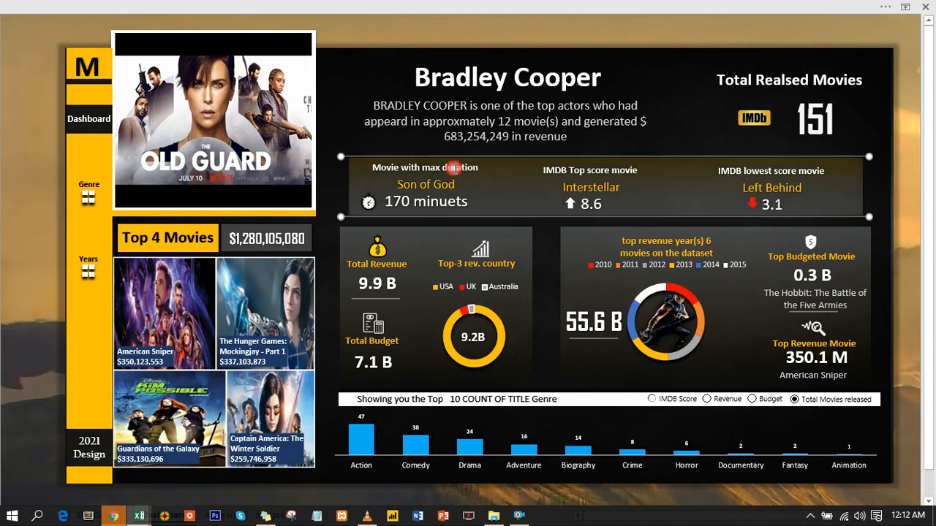
left_click(472, 176)
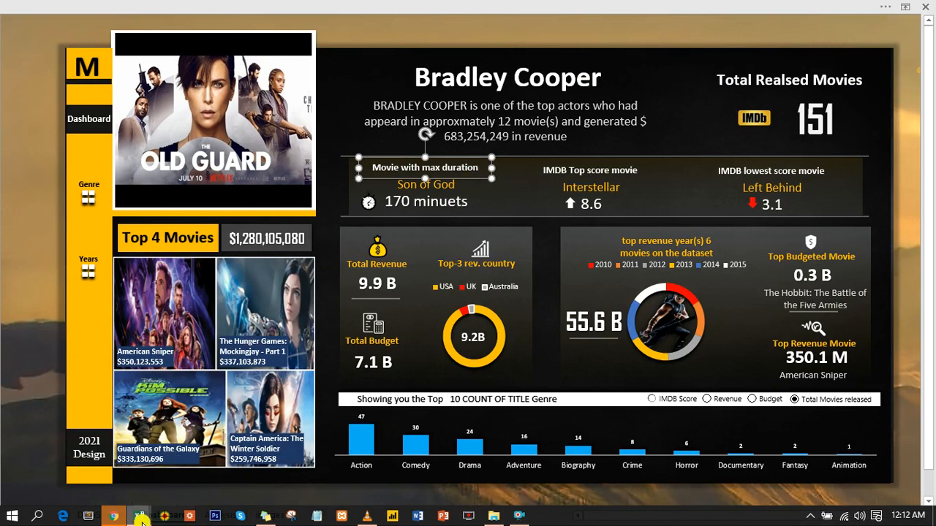
mouse_move(159, 517)
left_click(348, 465)
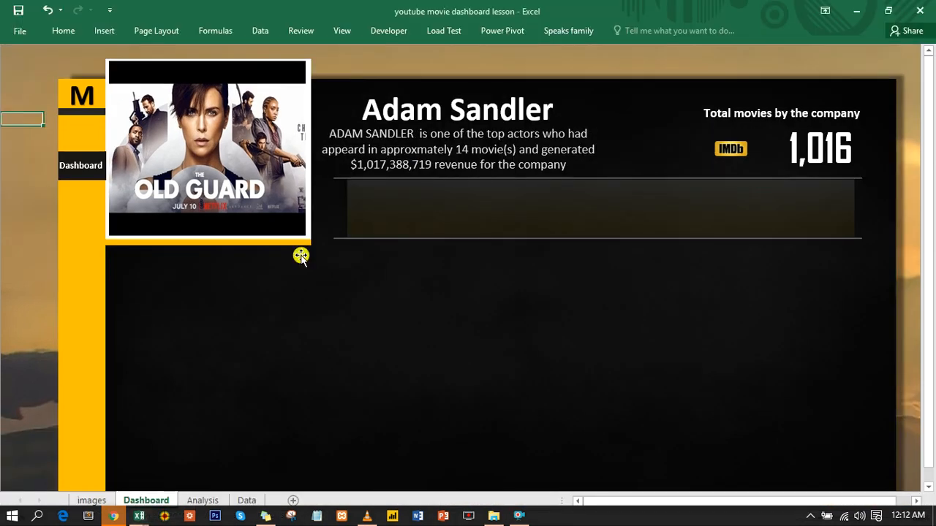
left_click(327, 263)
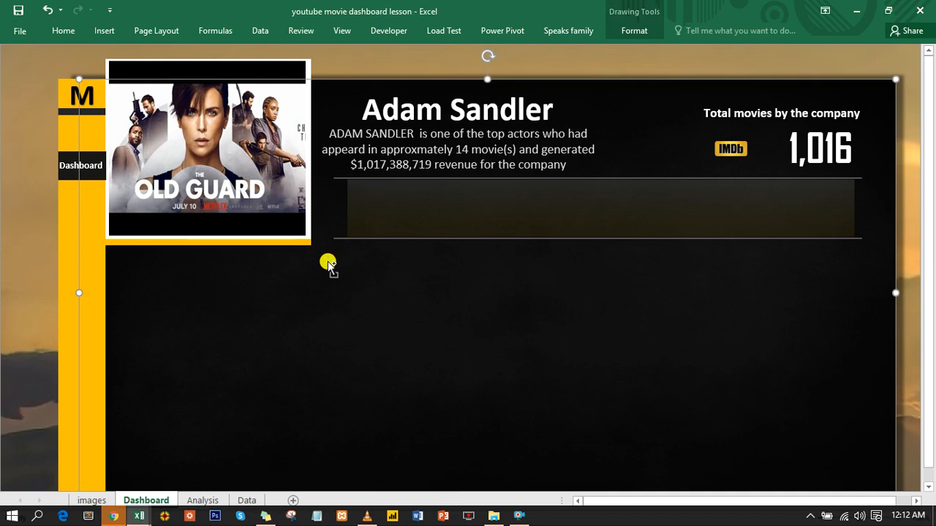
key("Tab")
left_click_drag(171, 102, 440, 200)
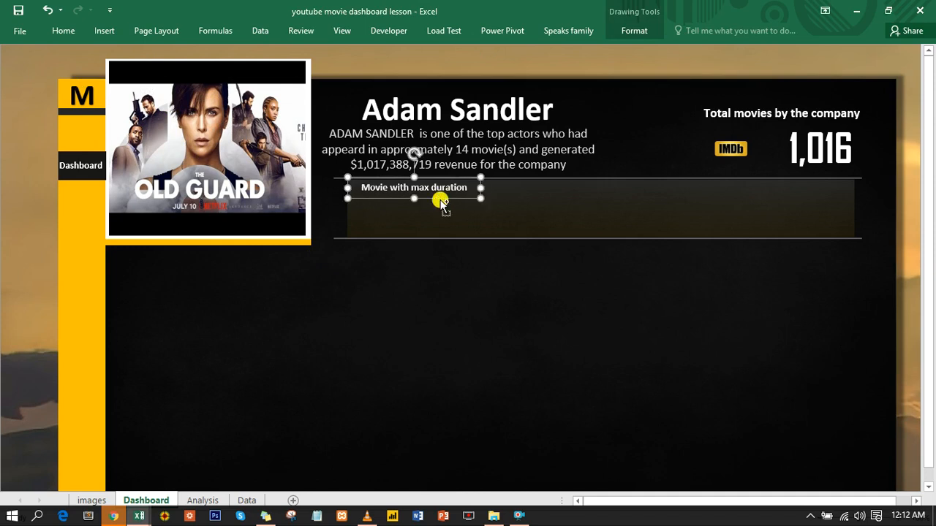
- Duplicate the "Movie with max duration" label just below it, show the formula bar, and link the copy to =Analysis!P4
key("ctrl+d")
left_click_drag(443, 209, 434, 210)
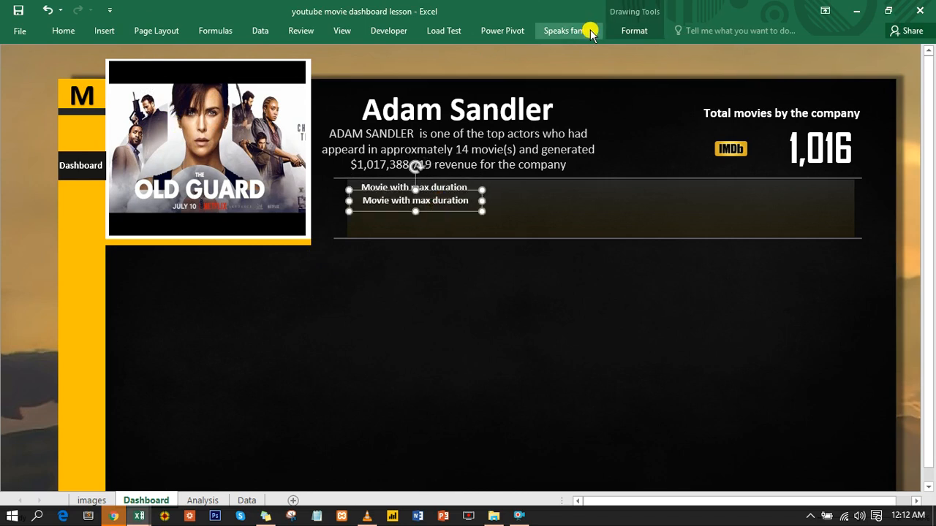
left_click(349, 31)
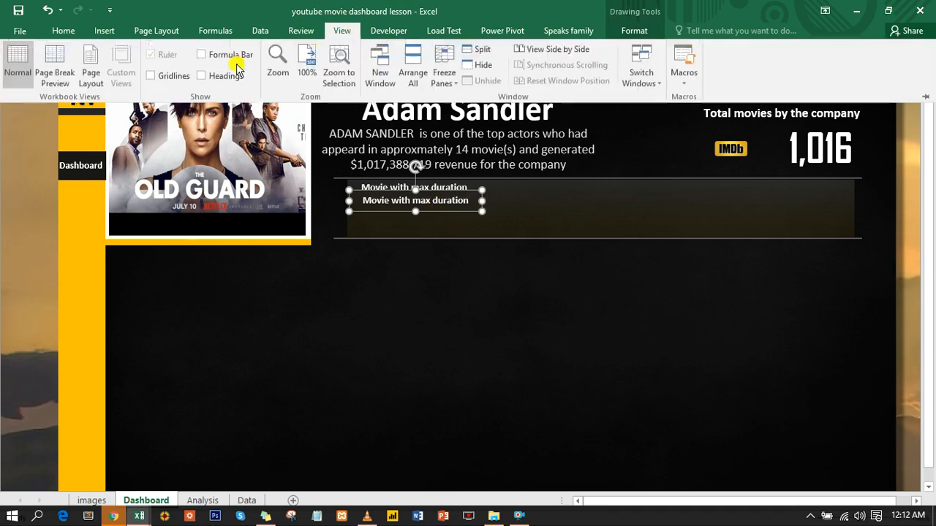
left_click(229, 56)
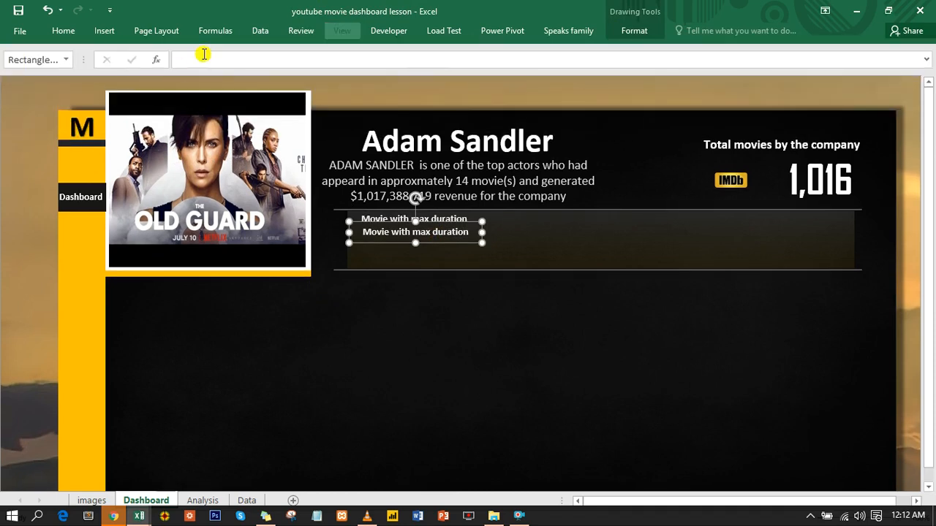
type("=")
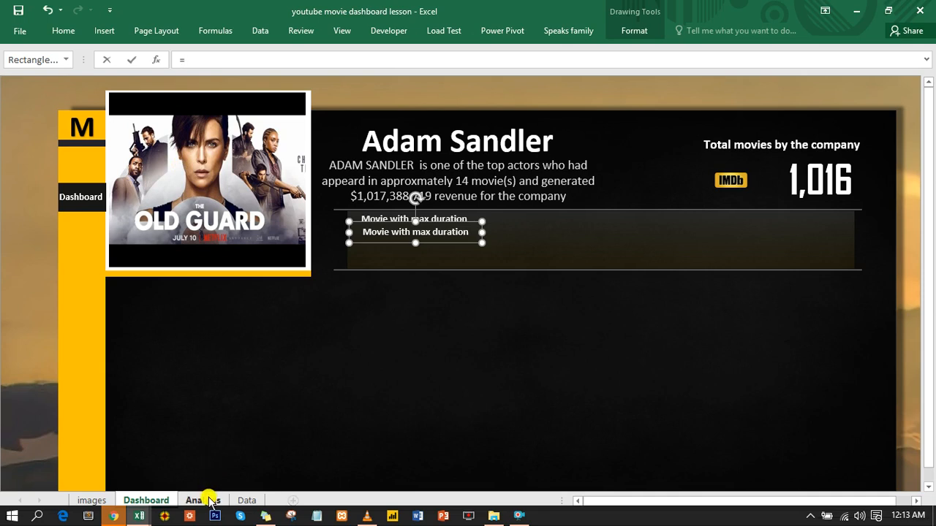
left_click(203, 500)
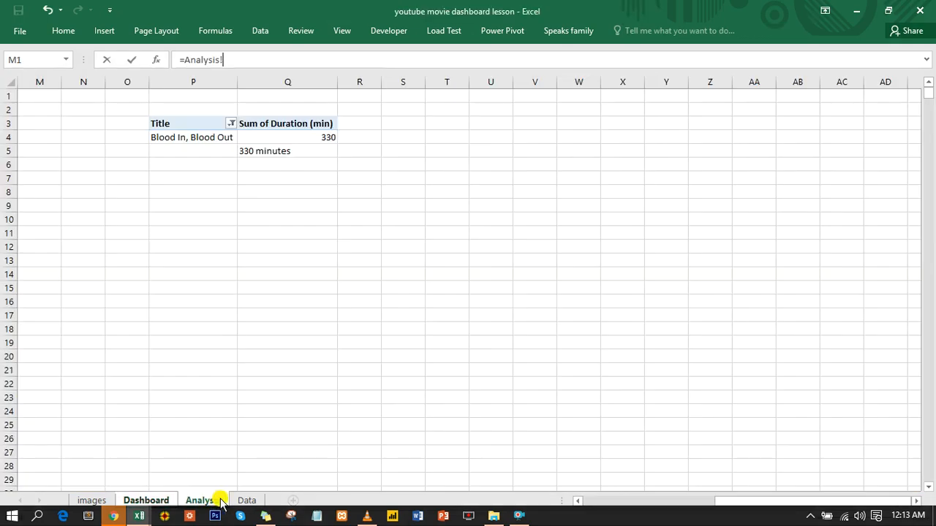
left_click(207, 137)
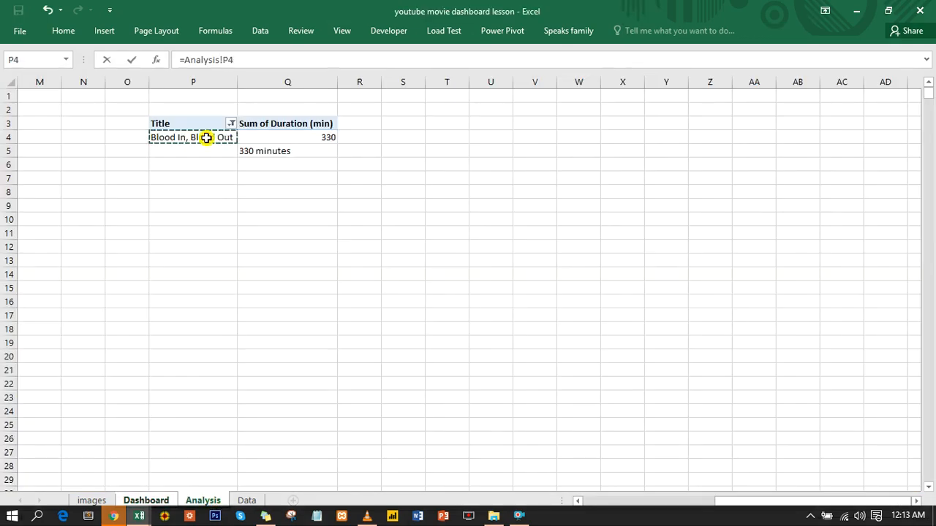
key("Return")
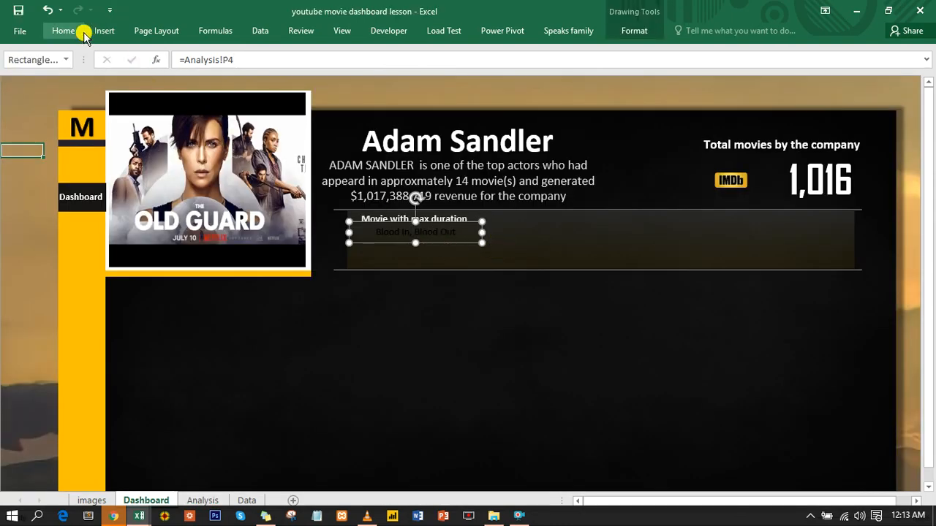
- Duplicate the linked movie title text box below itself and link the copy to =Analysis!Q5
key("ctrl+d")
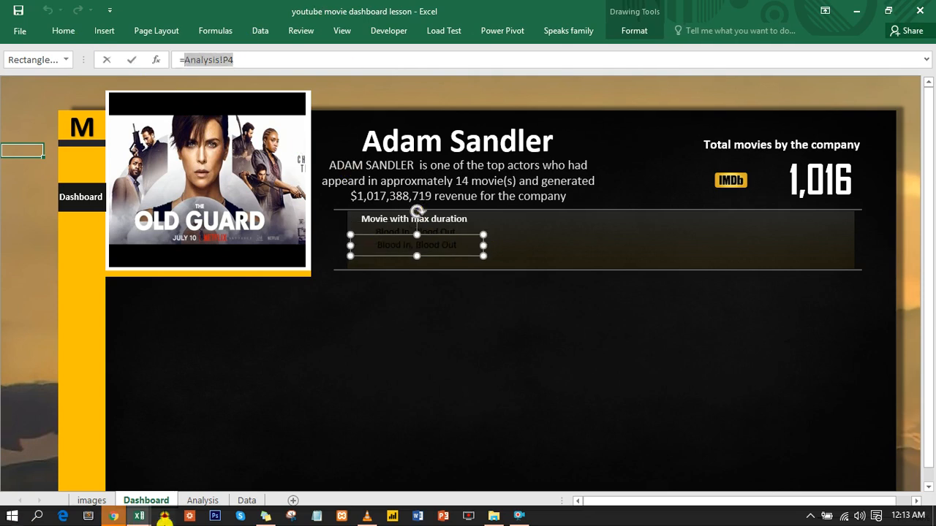
left_click(202, 500)
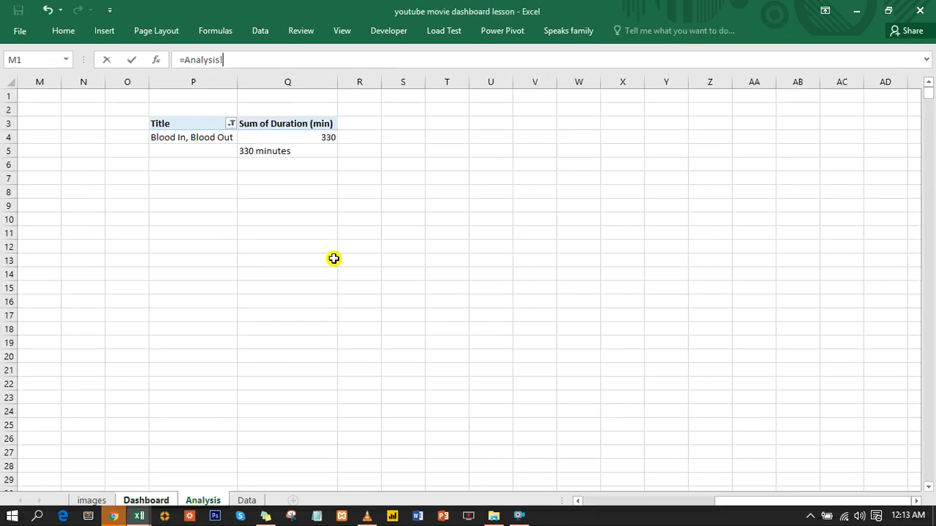
left_click(306, 147)
key("Return")
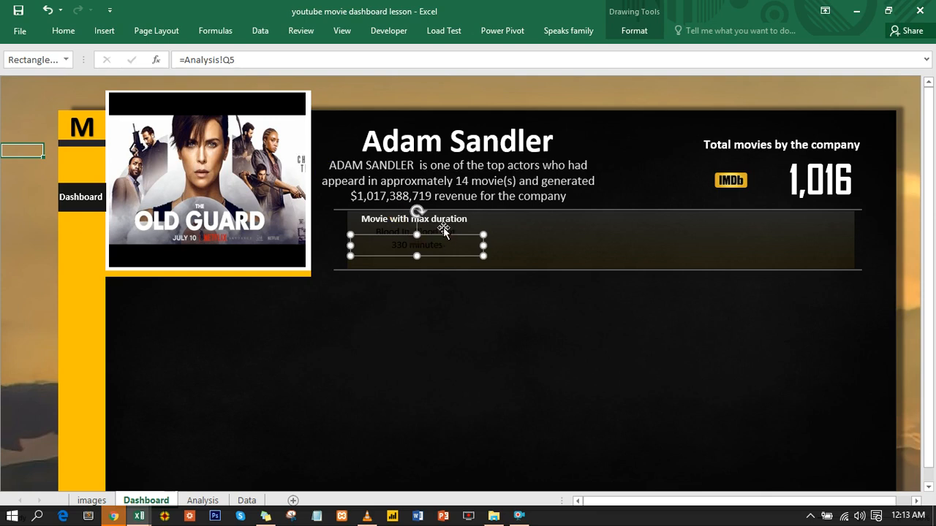
- Format the linked movie title in the banner with gold theme colour and bold text
left_click(443, 231)
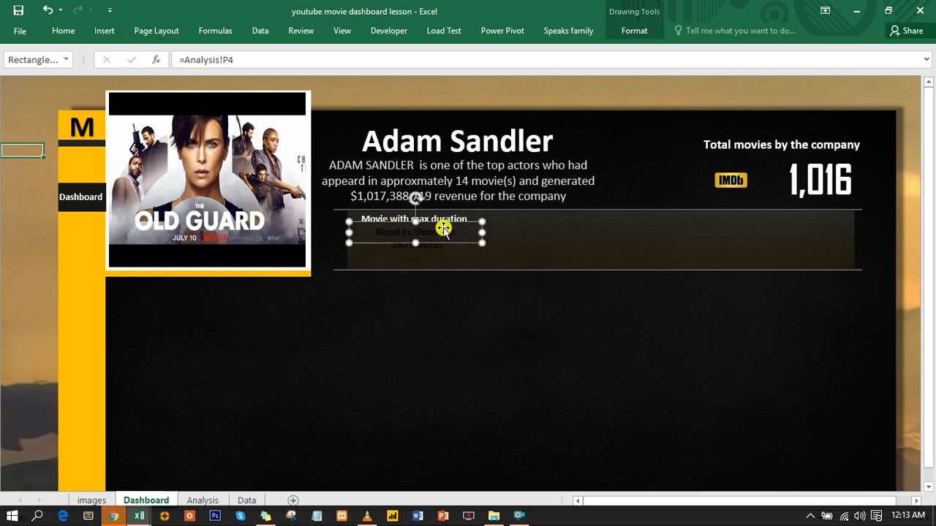
left_click(64, 31)
left_click(243, 75)
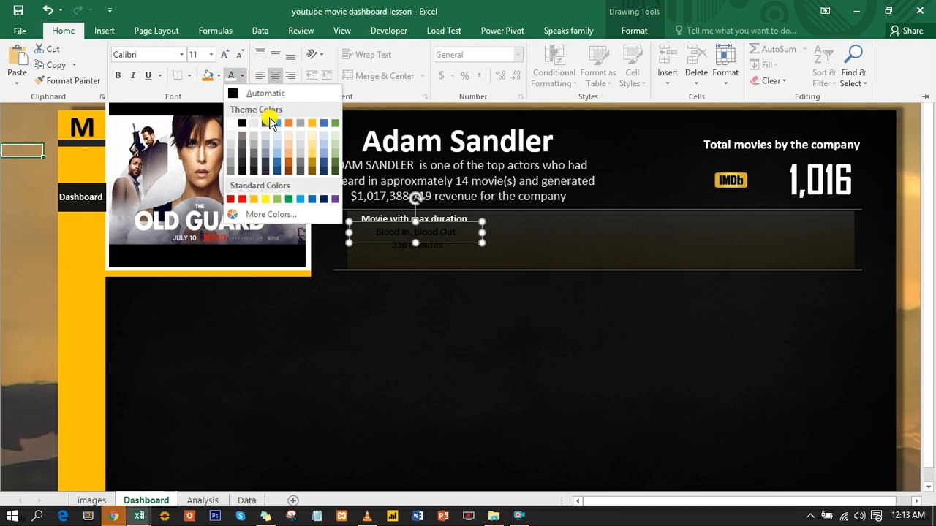
left_click(312, 124)
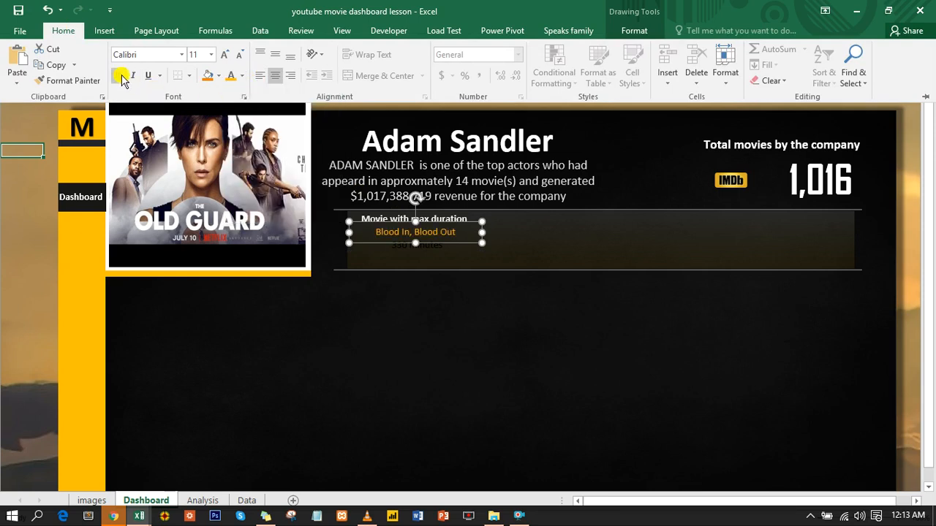
left_click(118, 75)
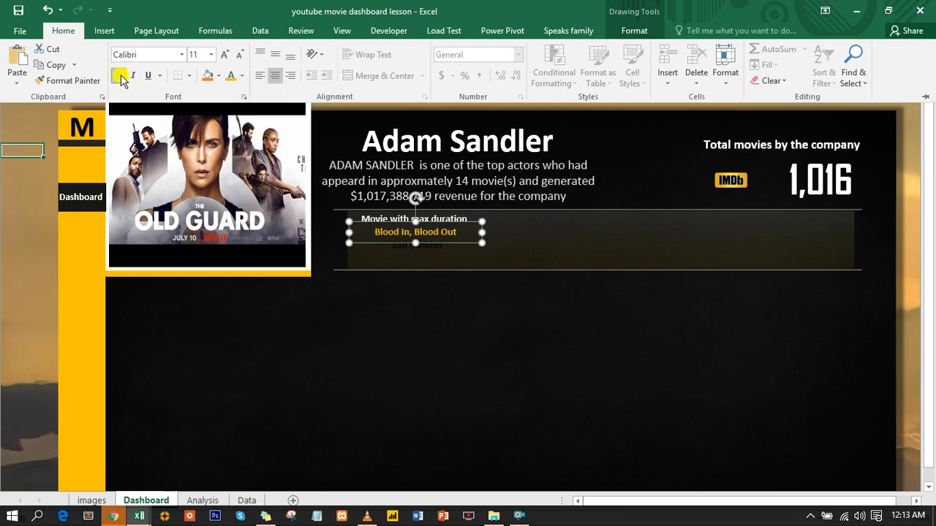
- Format the linked duration text below the movie title as bold, white, 14-point text
left_click(427, 247)
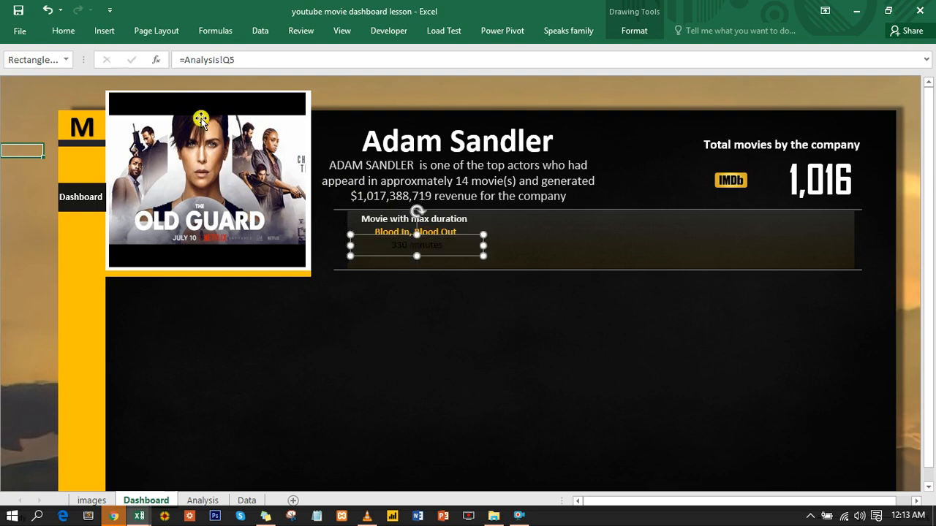
left_click(87, 35)
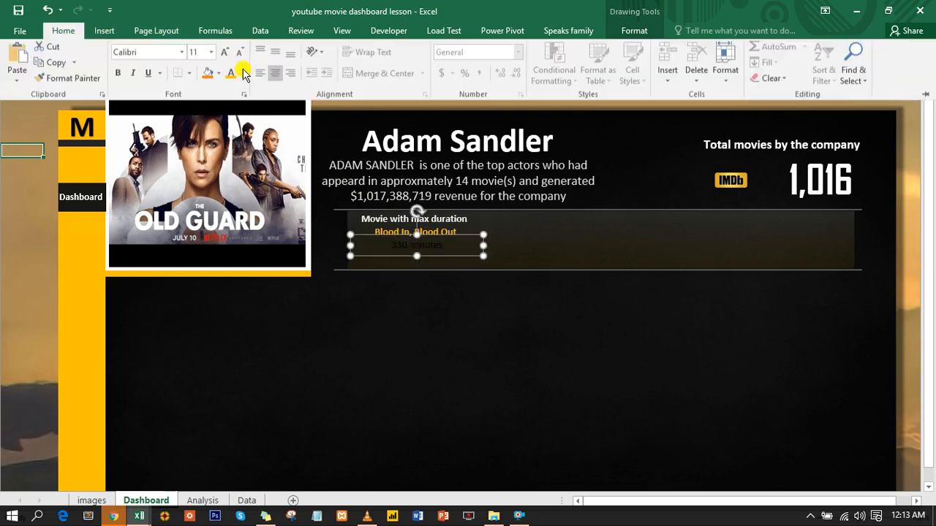
left_click(225, 55)
left_click(118, 75)
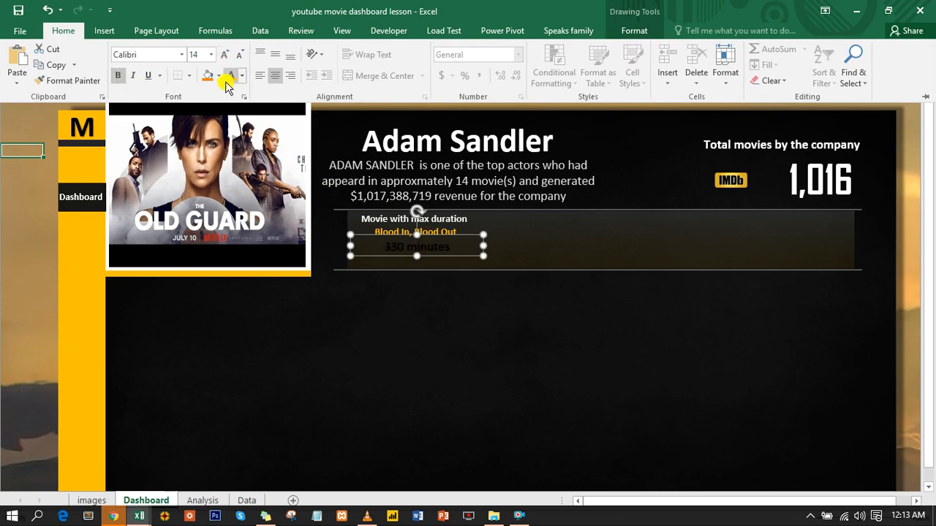
left_click(242, 75)
left_click(229, 126)
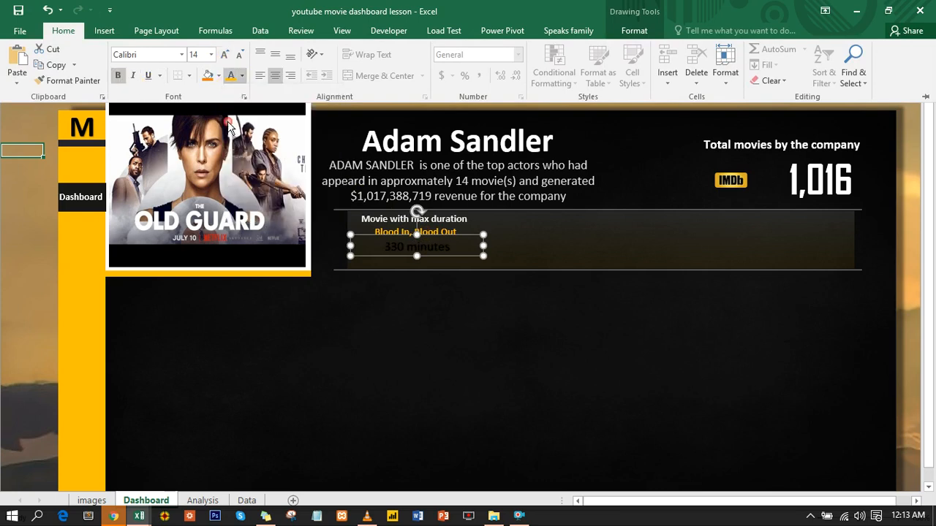
left_click(27, 162)
left_click(29, 175)
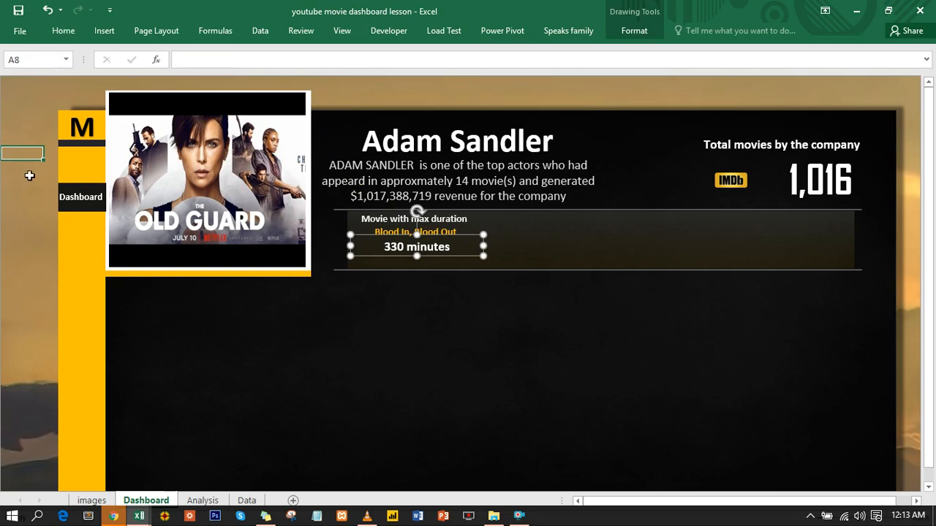
- Copy the stopwatch icon from the Dynamic movie Dashboard workbook and place it directly to the left of the duration text in the banner
mouse_move(139, 517)
left_click(220, 472)
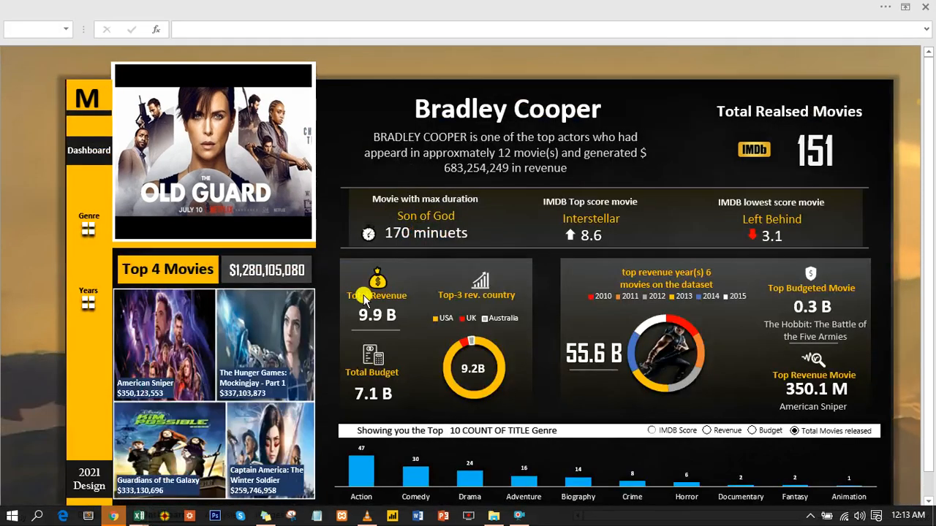
left_click(369, 234)
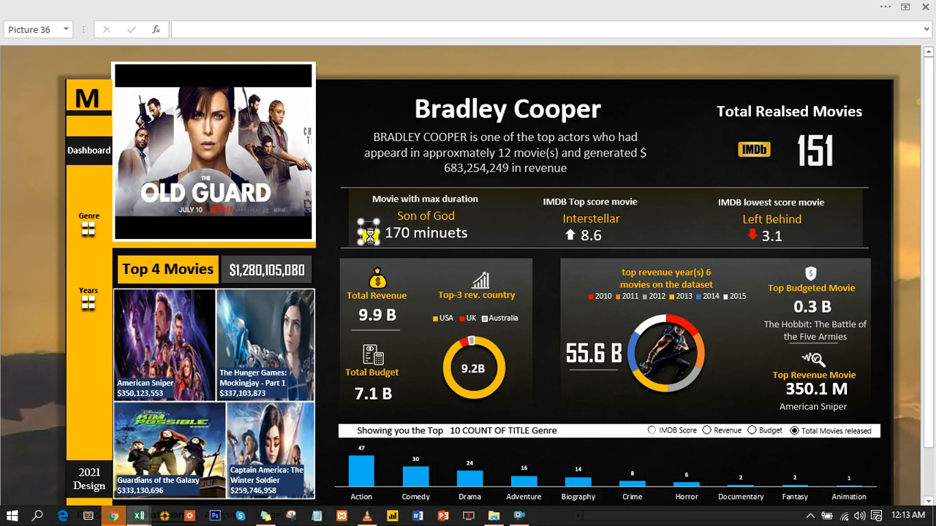
left_click(141, 516)
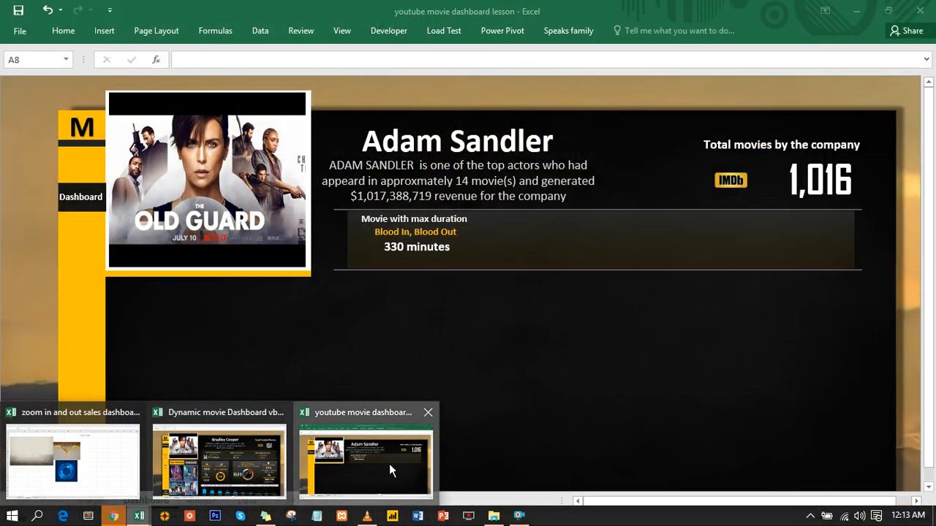
left_click(389, 463)
left_click(368, 255)
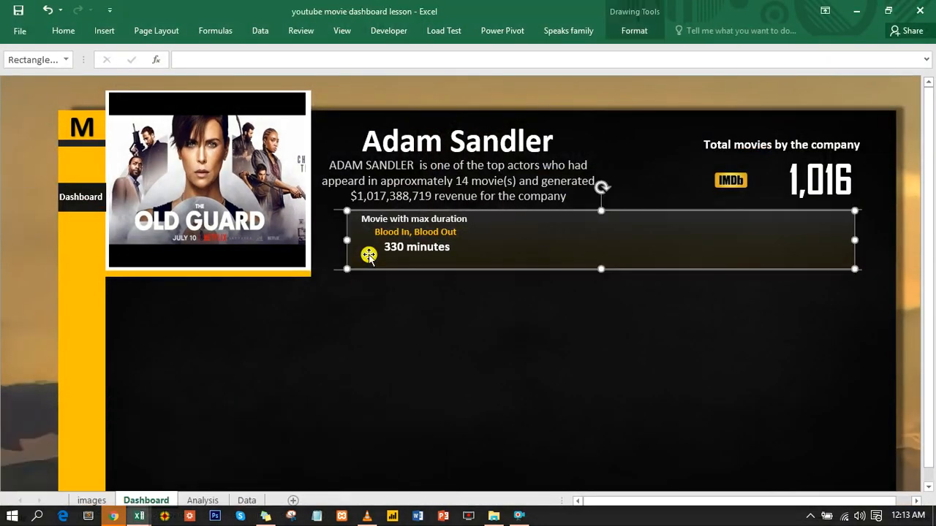
left_click(354, 236)
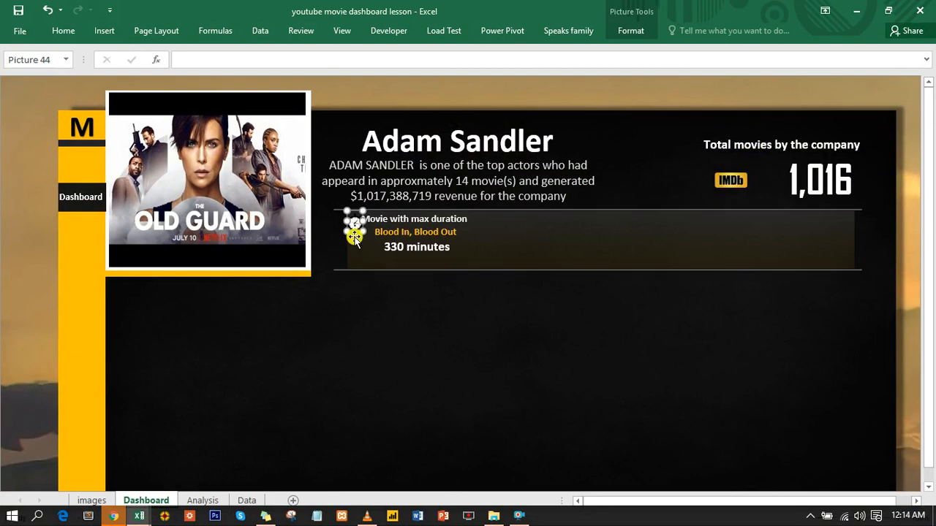
left_click_drag(356, 231, 378, 261)
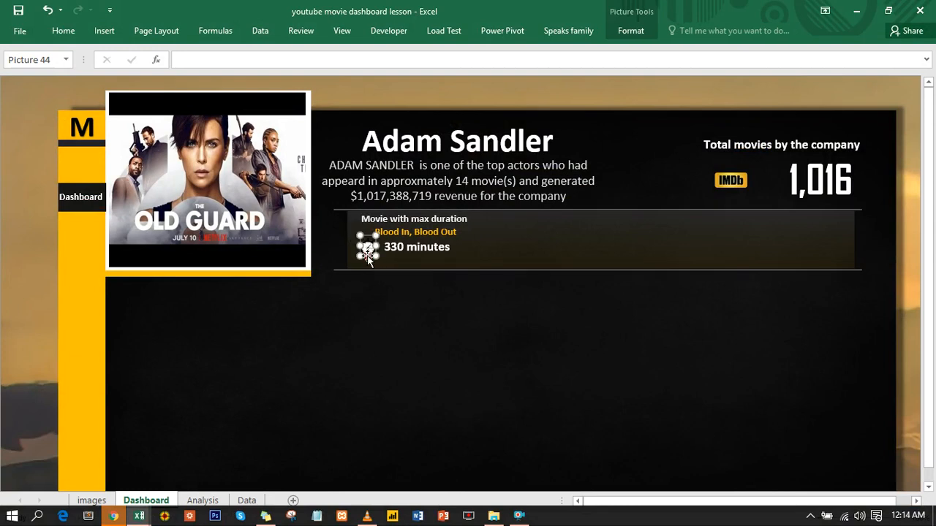
- Enlarge the linked duration text in the banner to 18 points
left_click(405, 250)
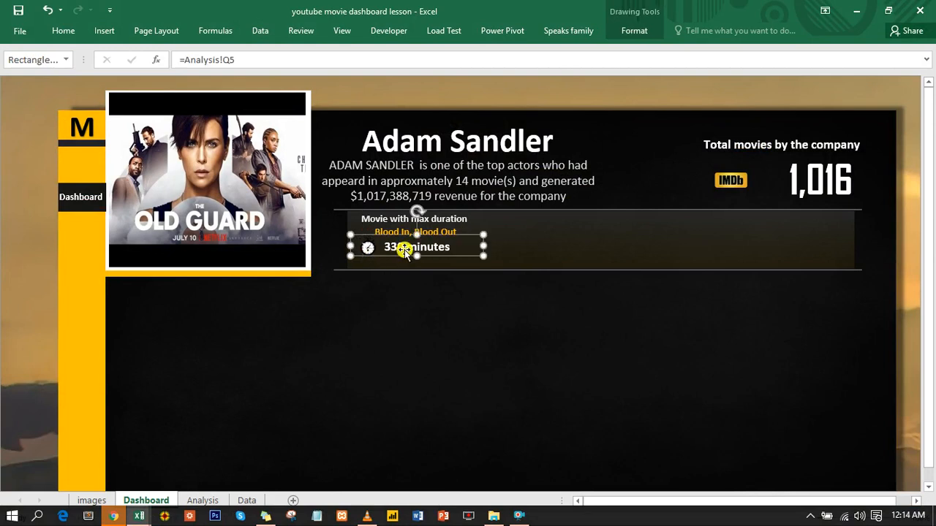
left_click(67, 32)
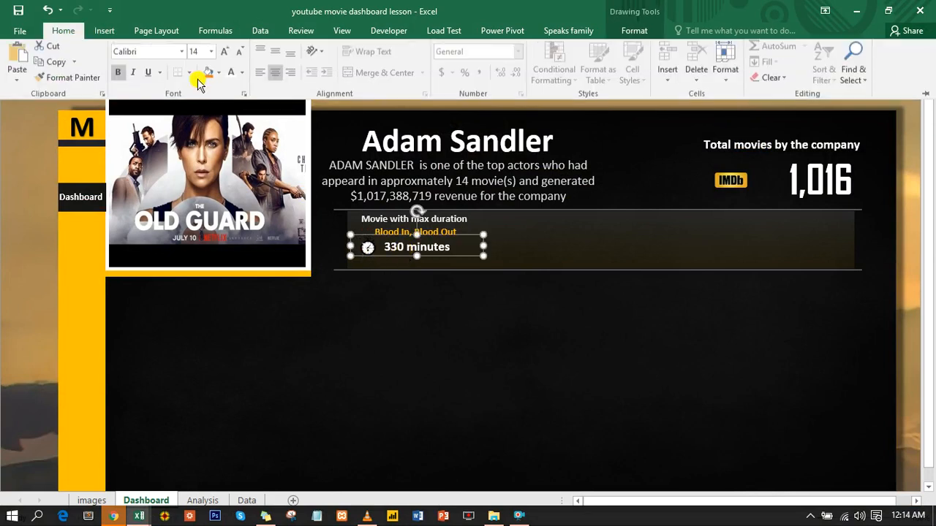
left_click(225, 58)
left_click(224, 59)
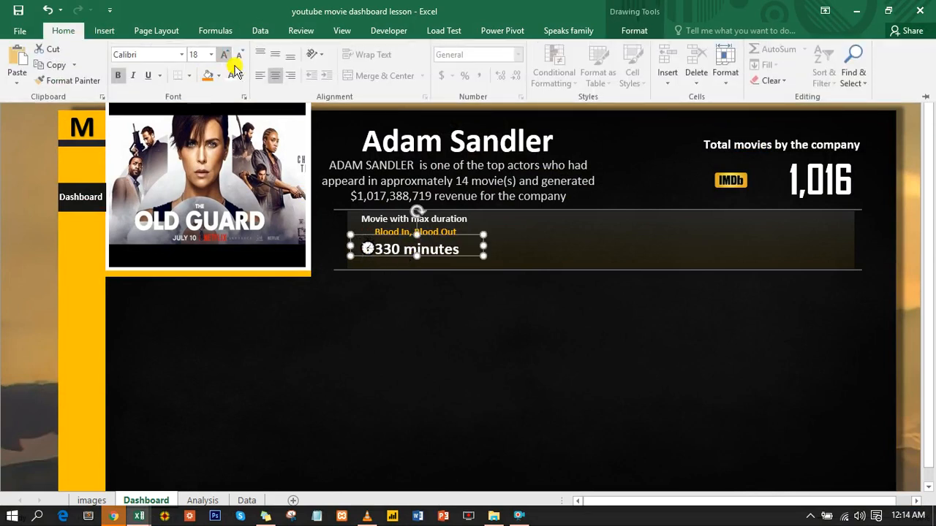
- Nudge the duration text slightly right and align the stopwatch icon with it
left_click(434, 253)
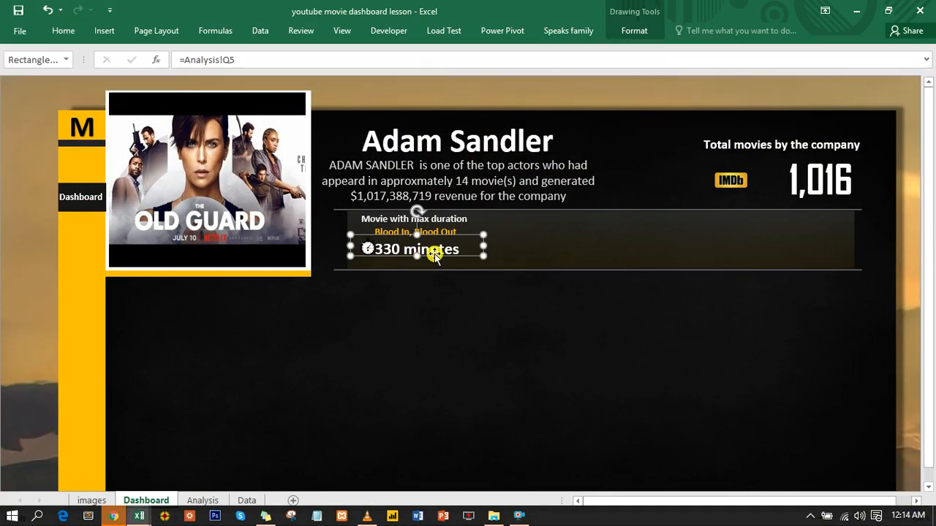
key("Escape")
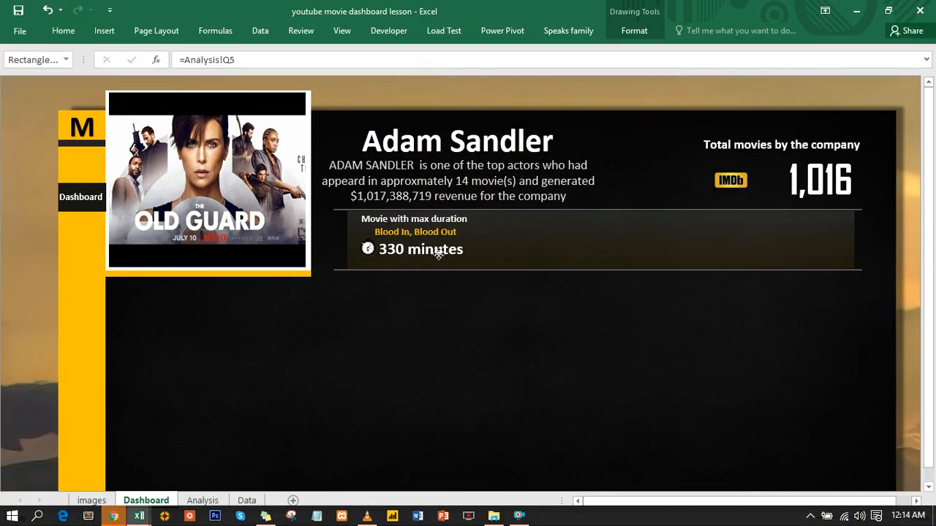
left_click(439, 254)
left_click(368, 250)
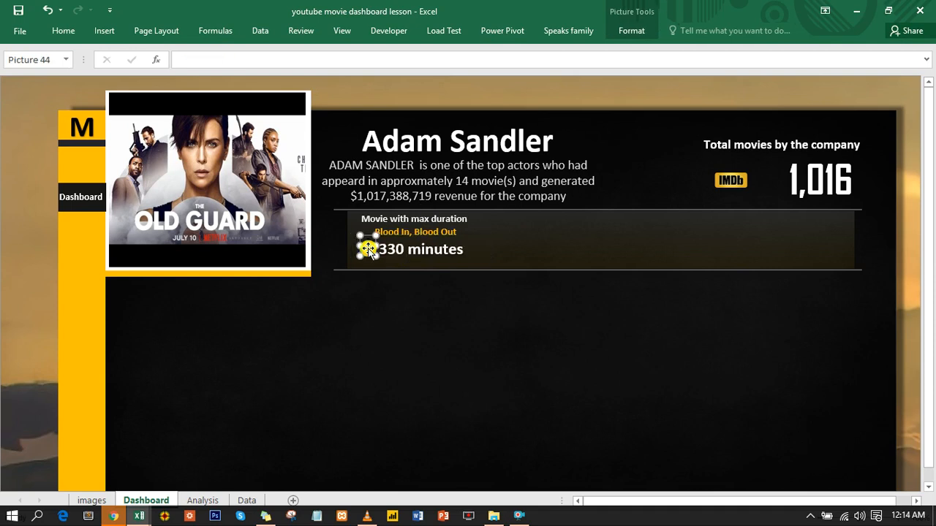
left_click_drag(370, 247, 368, 250)
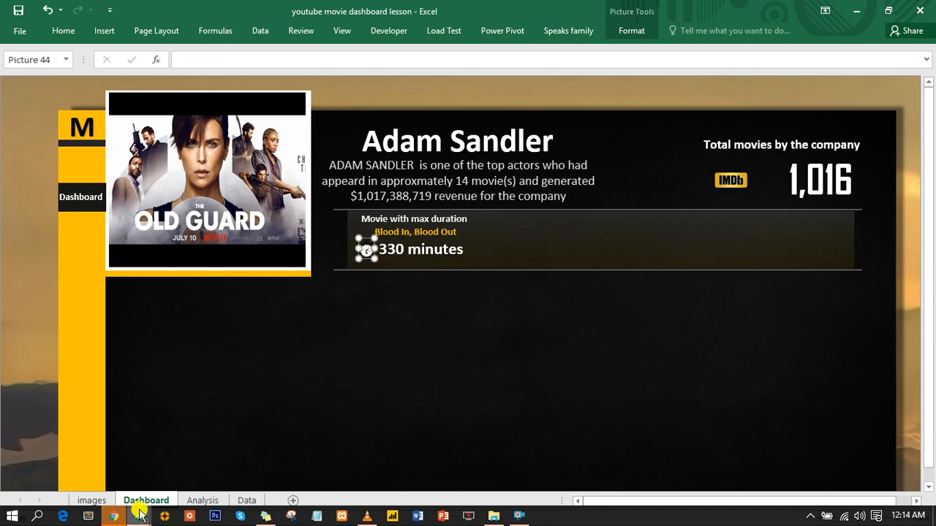
- Review the score items in the finished dashboard's banner and the fields of the source movie data
mouse_move(141, 516)
left_click(249, 459)
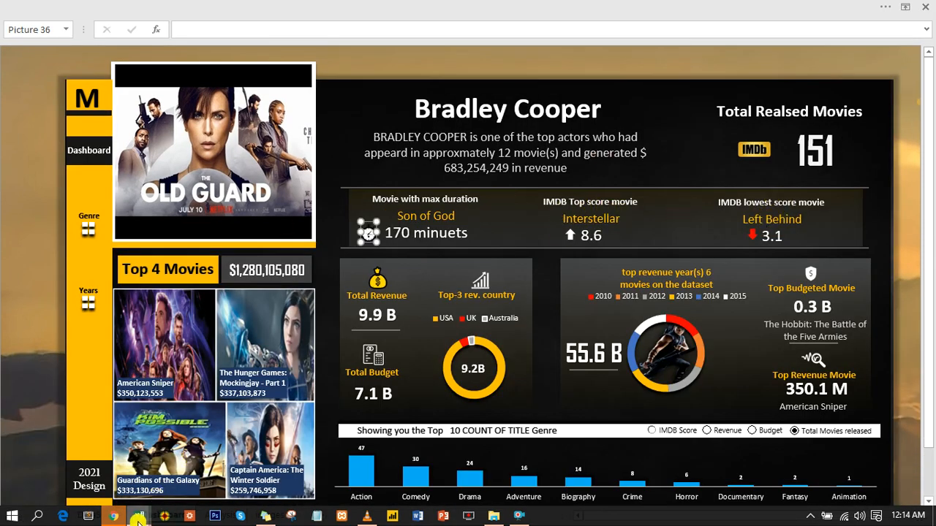
mouse_move(139, 520)
left_click(362, 458)
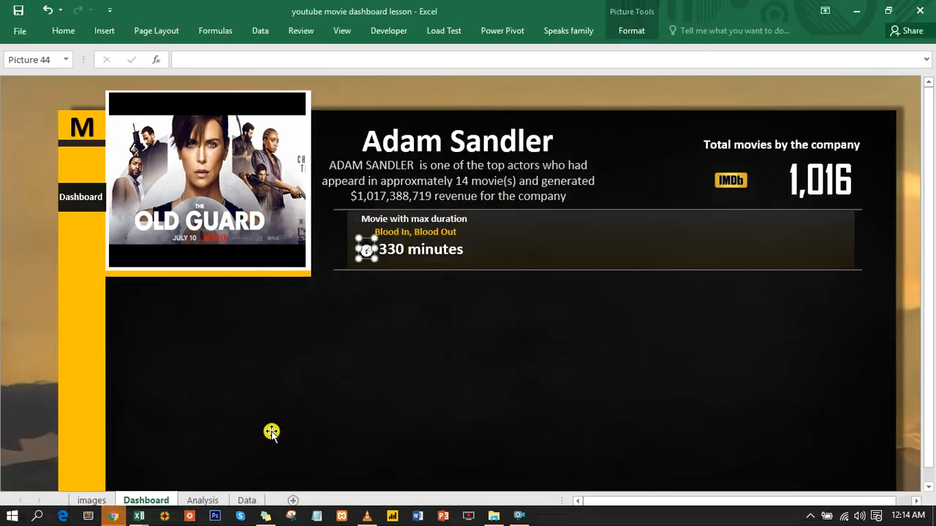
left_click(203, 500)
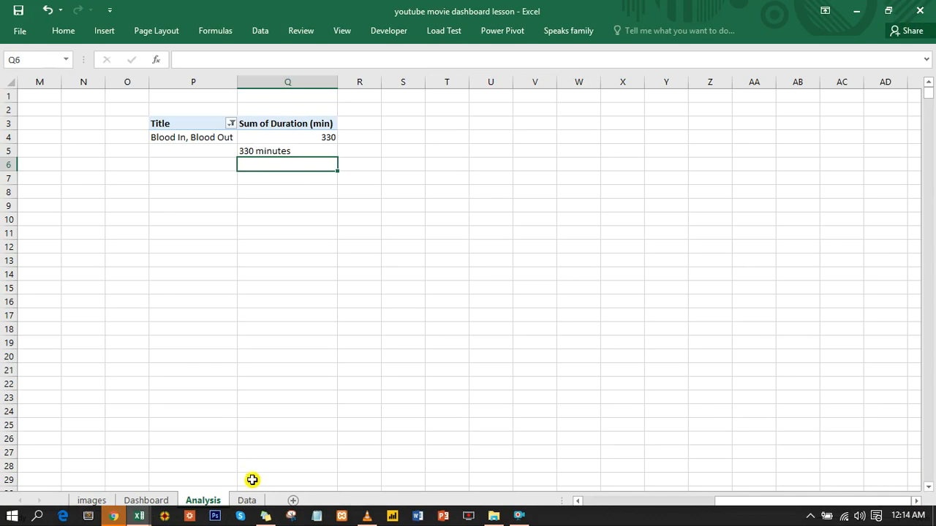
left_click(246, 501)
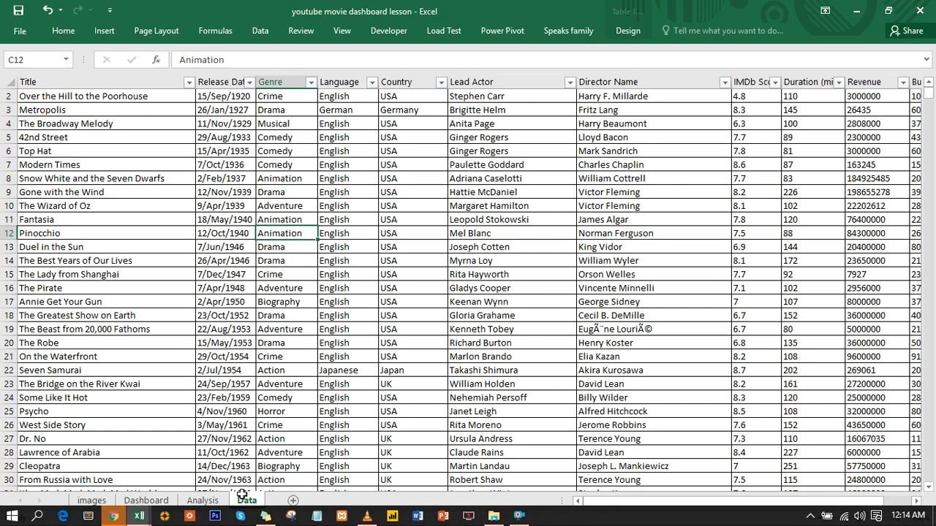
- Copy the title-and-duration PivotTable on the Analysis sheet to T3 and replace its duration value with IMDb Score
left_click(199, 501)
left_click_drag(161, 123, 291, 135)
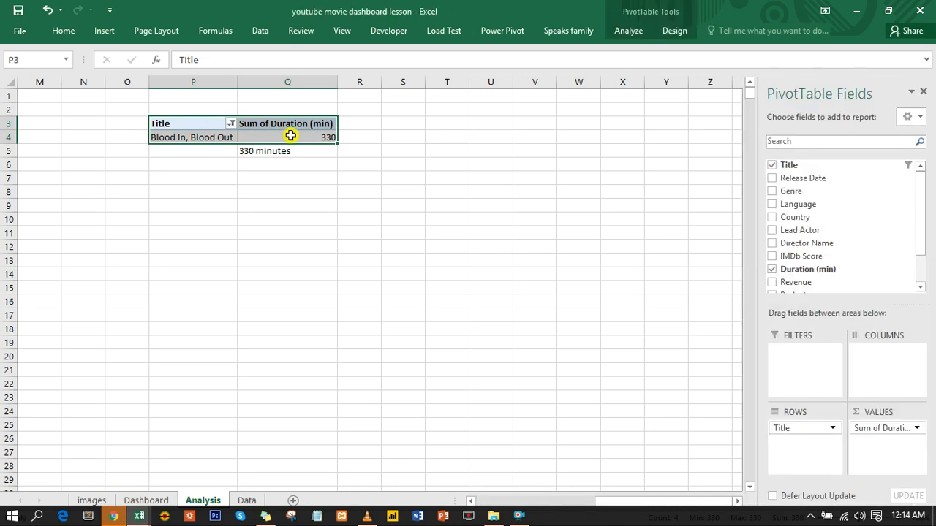
key("ctrl+c")
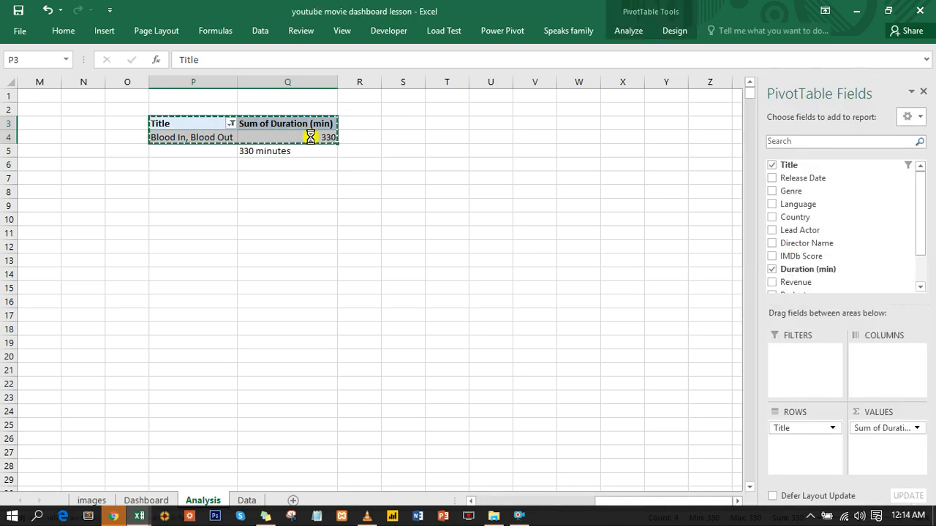
left_click(459, 122)
key("ctrl+v")
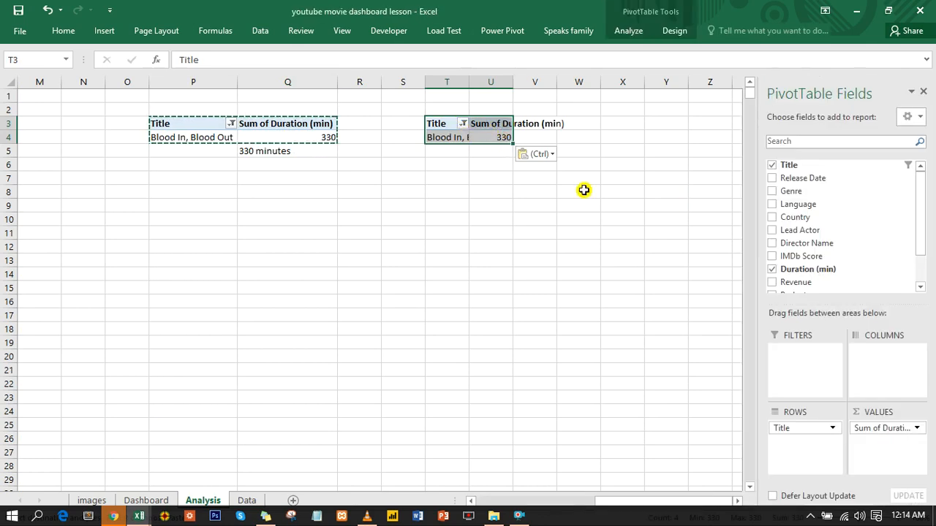
left_click_drag(909, 428, 634, 398)
left_click_drag(783, 257, 883, 438)
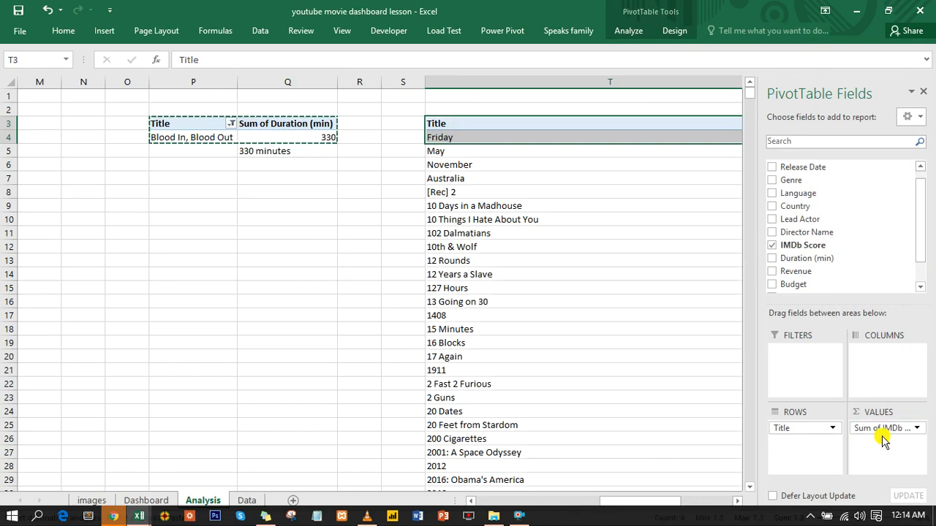
- Filter the titles in the IMDb score PivotTable to the top 1 item by Sum of IMDb Score
left_click_drag(667, 502, 732, 500)
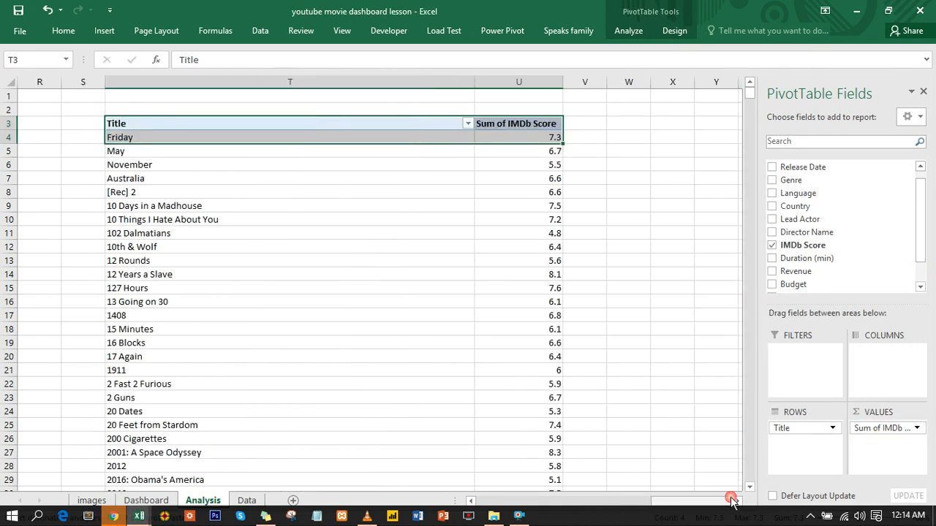
left_click(248, 167)
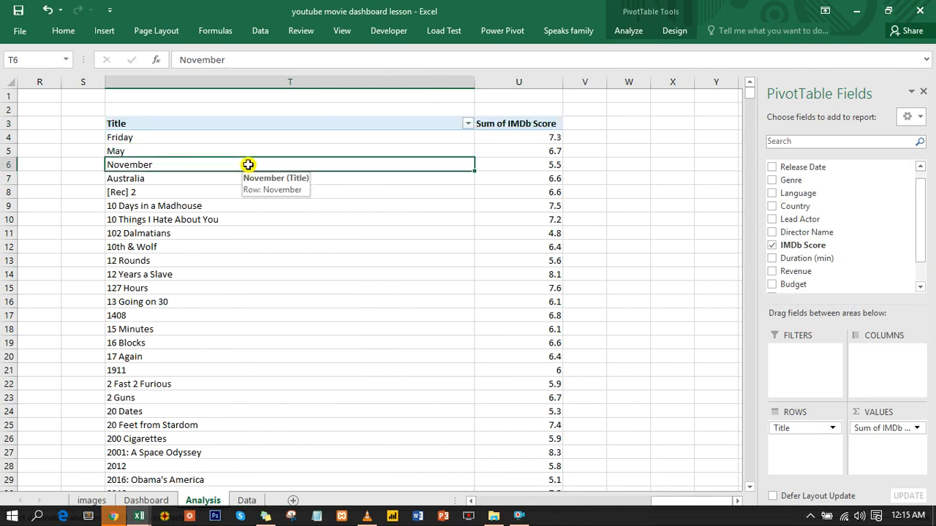
right_click(248, 165)
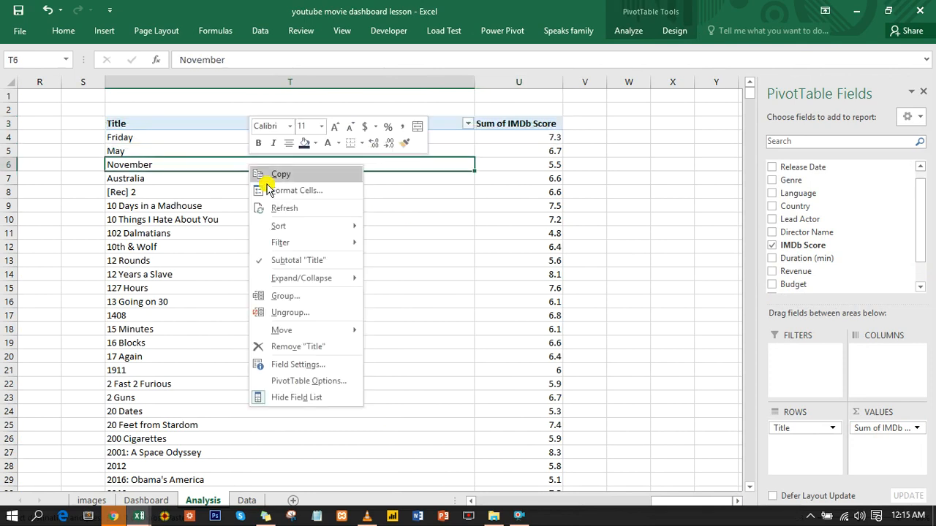
mouse_move(349, 251)
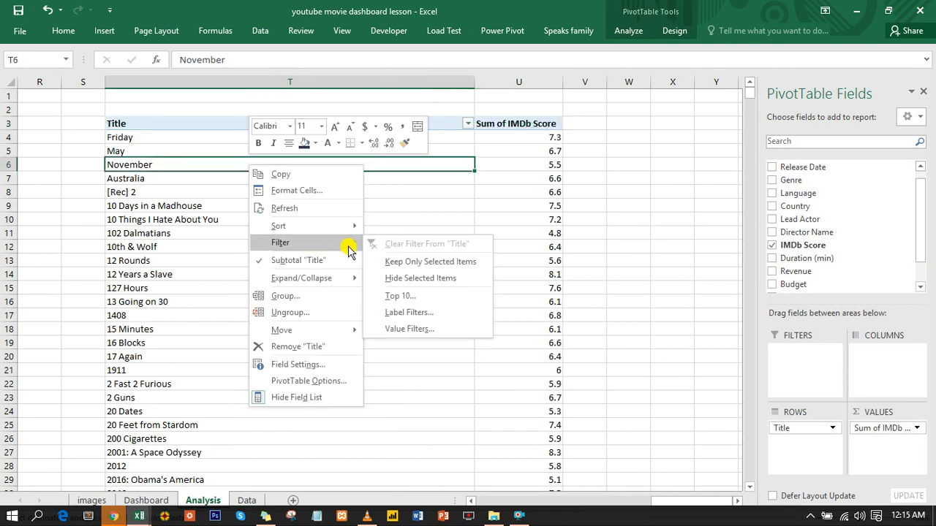
left_click(420, 295)
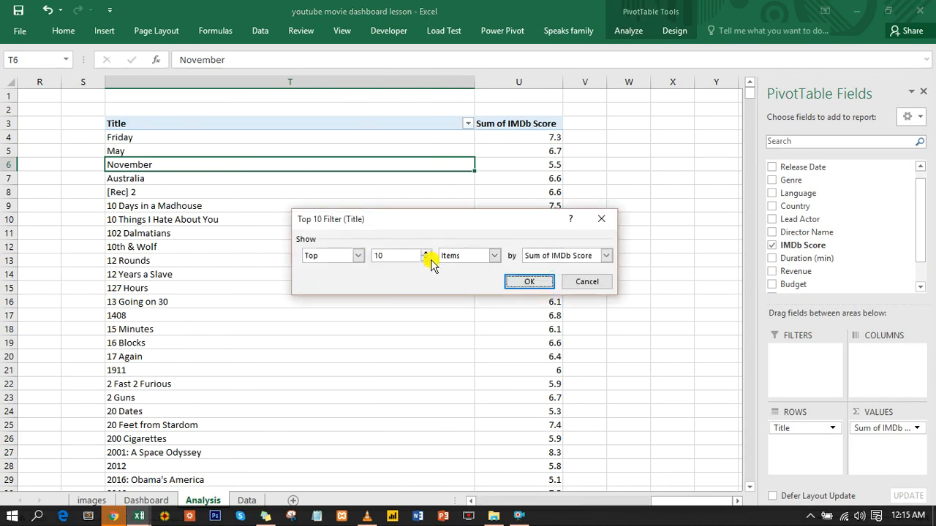
left_click(427, 259)
left_click(426, 259)
left_click(529, 282)
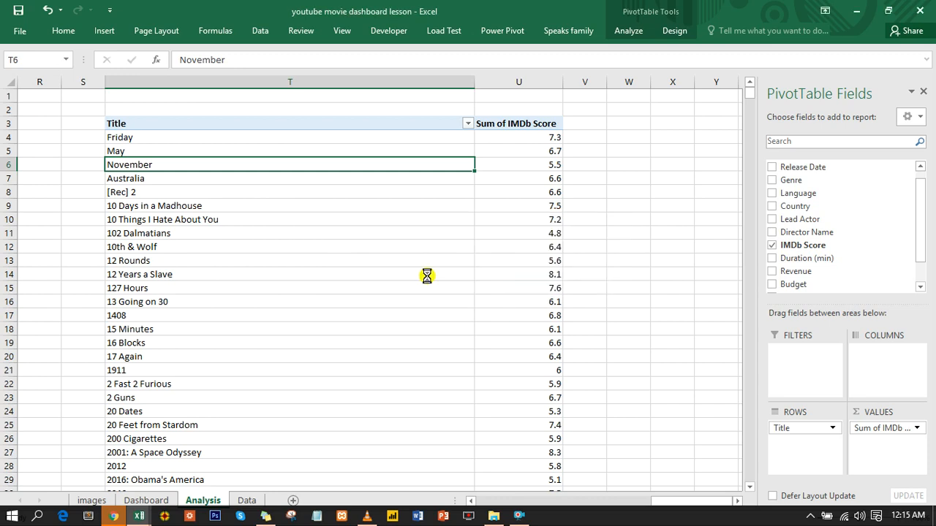
- Copy the filtered top-score PivotTable to cell X3 on the Analysis sheet
left_click_drag(134, 125, 267, 136)
key("ctrl+c")
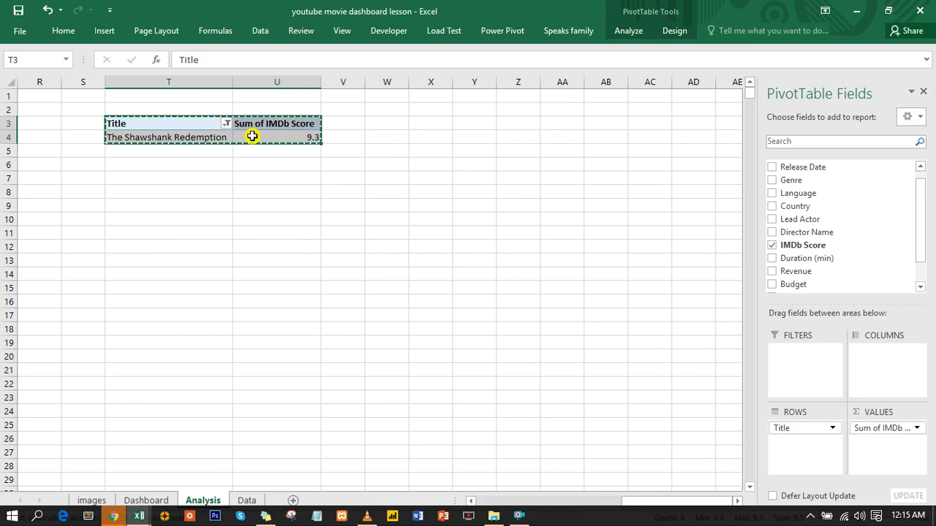
left_click(444, 128)
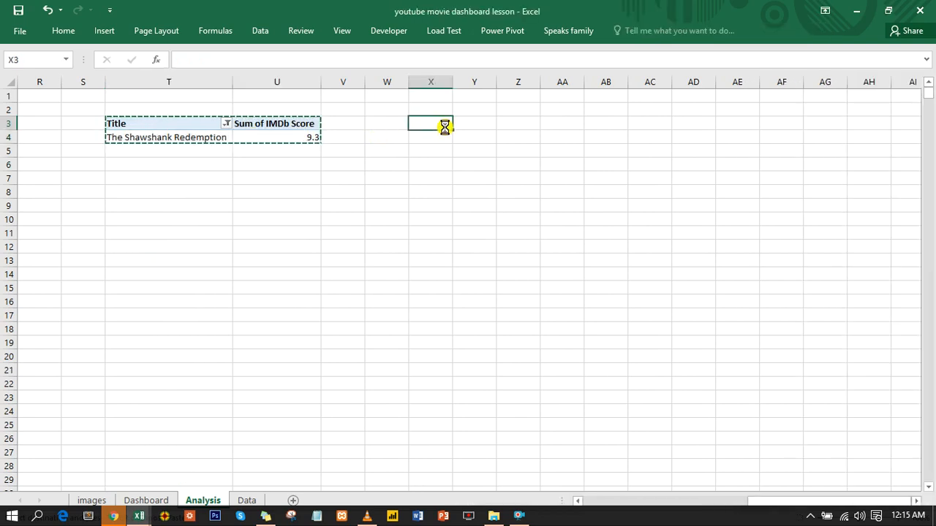
key("ctrl+v")
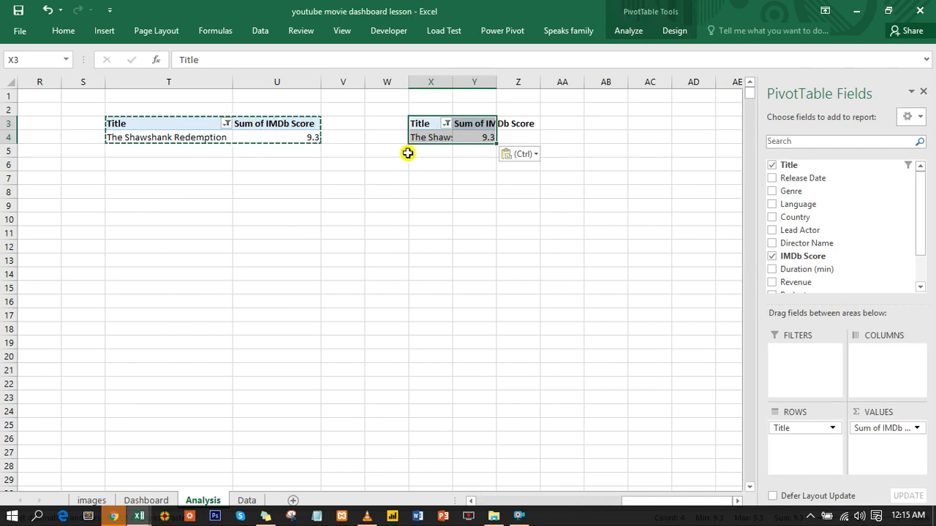
- Change the title filter of the PivotTable at X3 to the bottom 1 item by Sum of IMDb Score
left_click(446, 123)
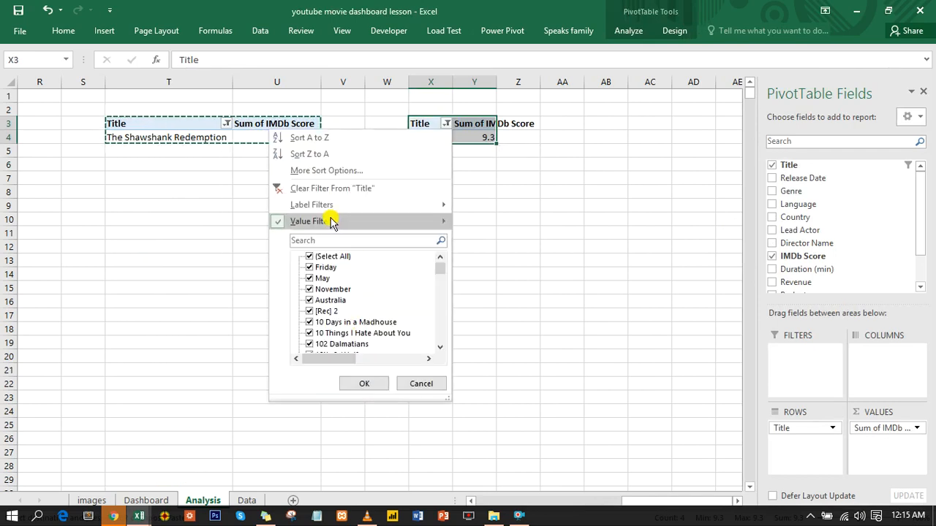
mouse_move(331, 221)
left_click(508, 377)
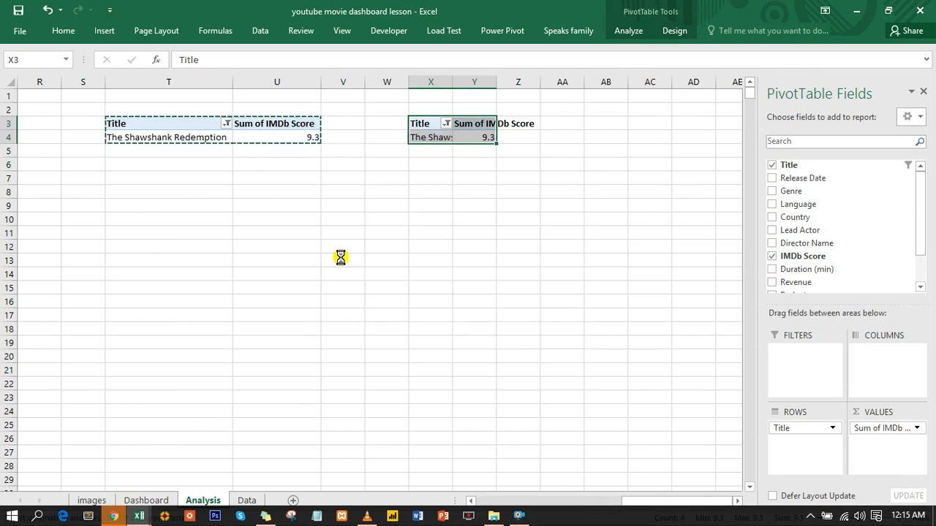
left_click(358, 256)
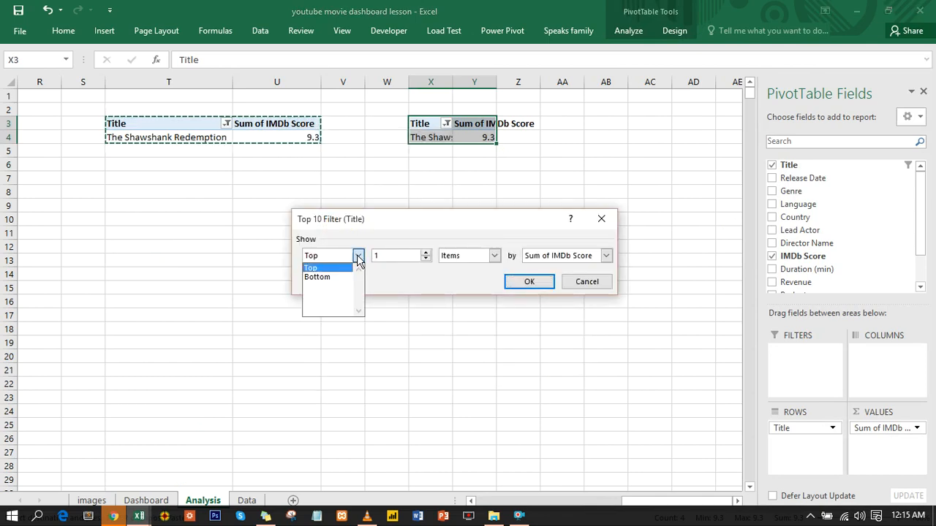
left_click(330, 277)
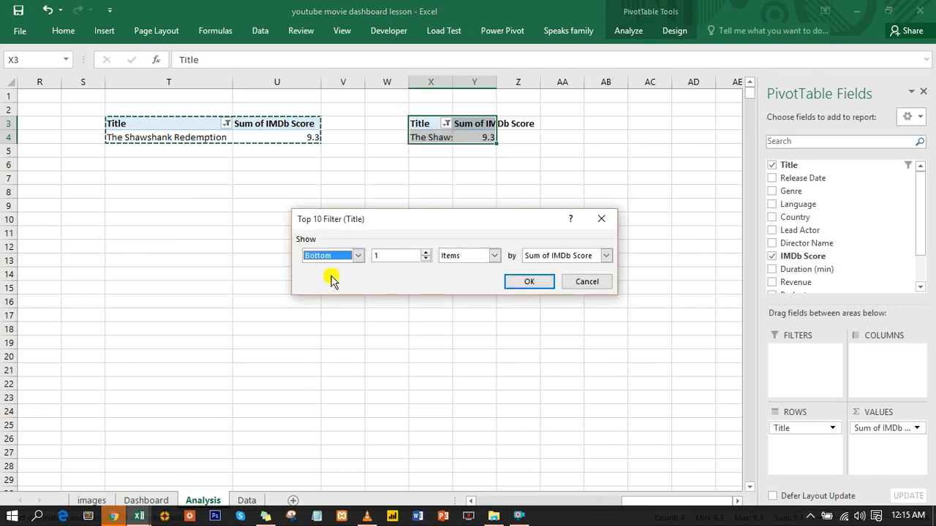
left_click(529, 282)
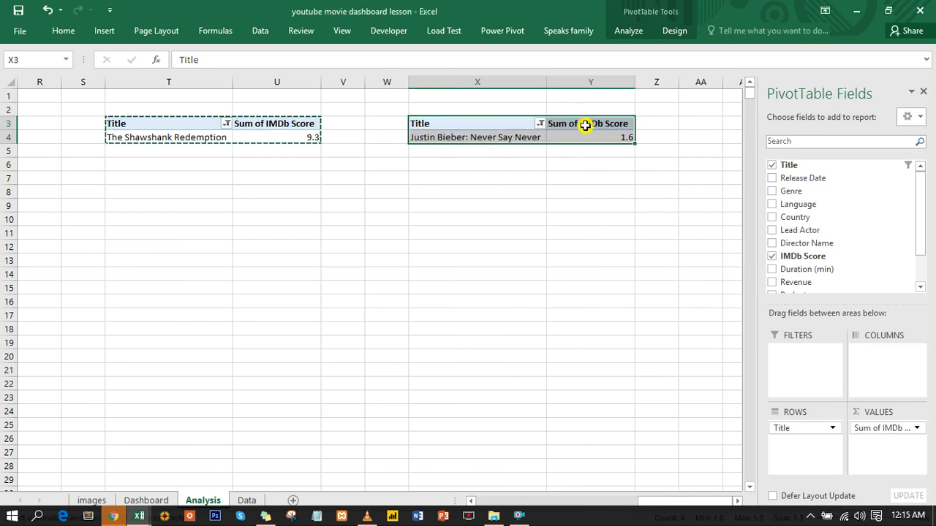
- Look through the block arrow shapes available for the score indicators in the Dashboard sheet's banner
left_click(143, 501)
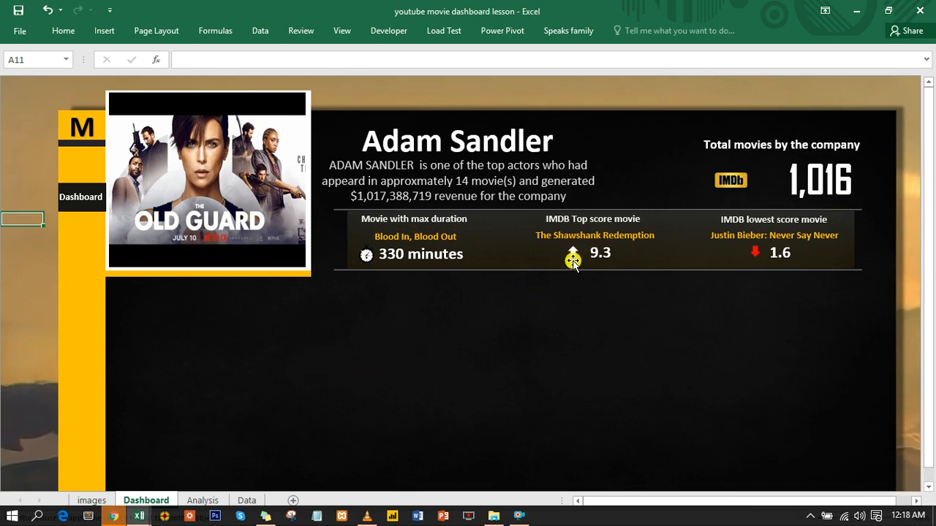
left_click(101, 30)
left_click(212, 52)
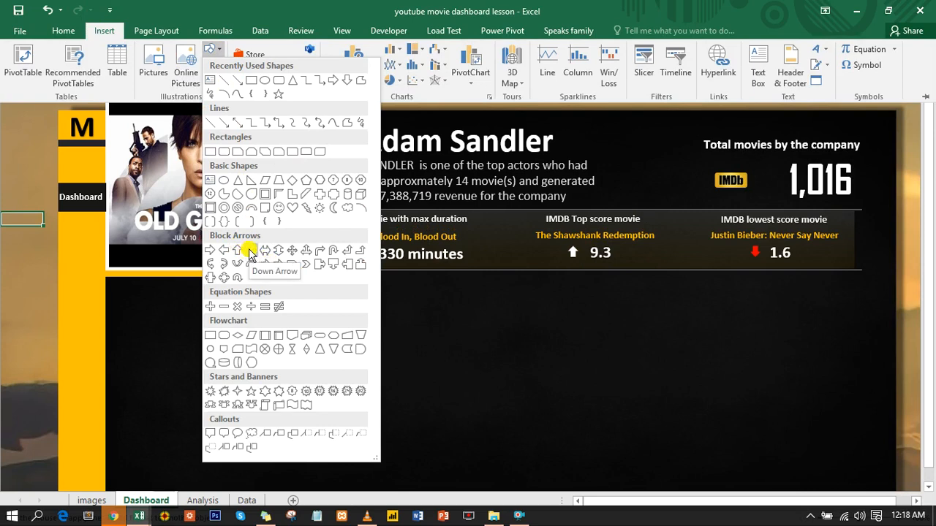
left_click(16, 173)
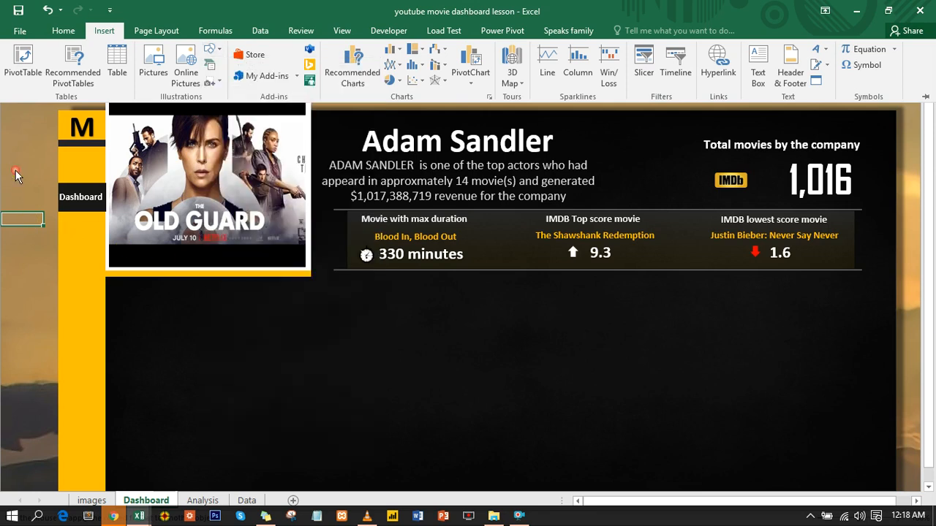
left_click_drag(761, 253, 754, 245)
- Switch to the finished dashboard workbook and filter its genre slicer to Crime to see the visuals respond
mouse_move(143, 519)
left_click(222, 467)
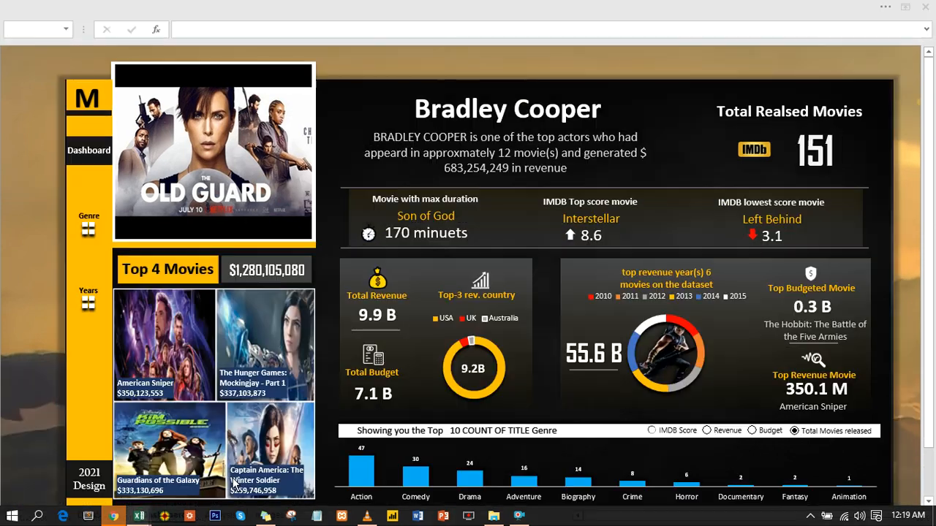
left_click(89, 230)
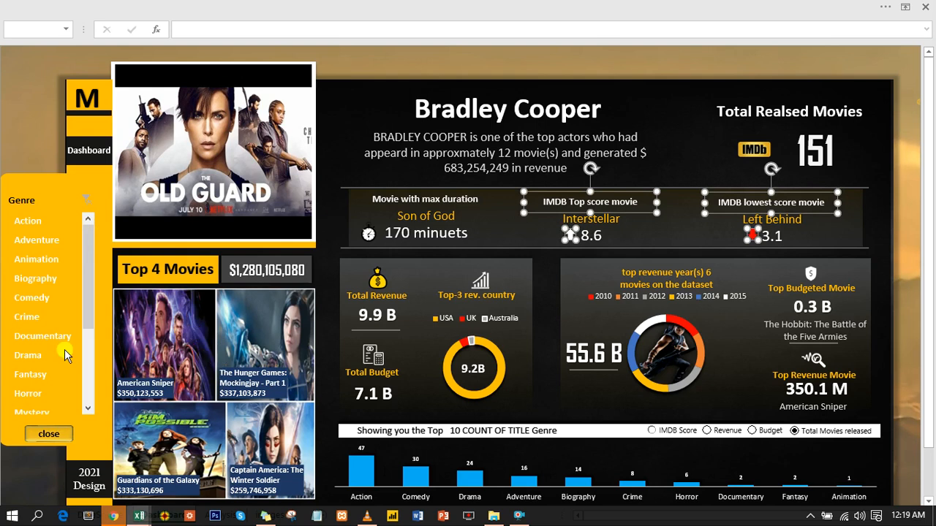
left_click(27, 316)
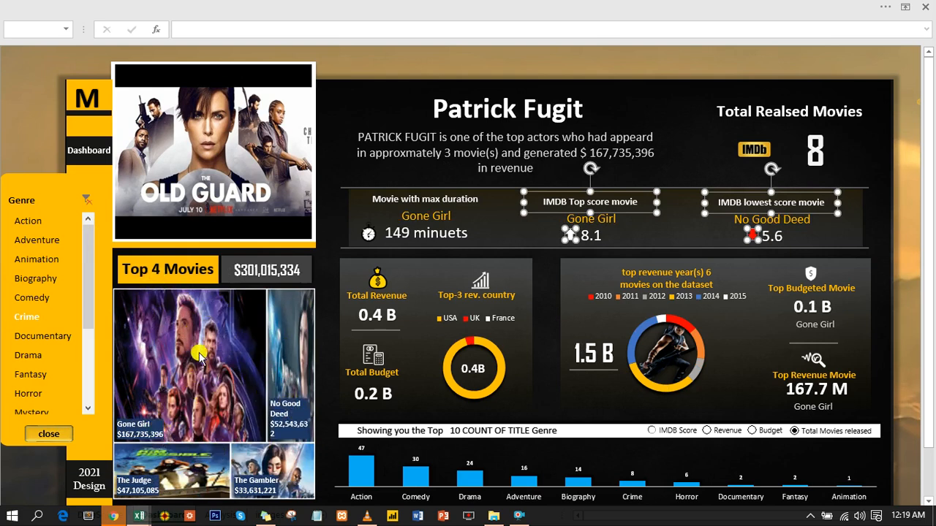
- Clear the genre slicer filter in the finished dashboard and switch back to the lesson workbook
left_click(87, 200)
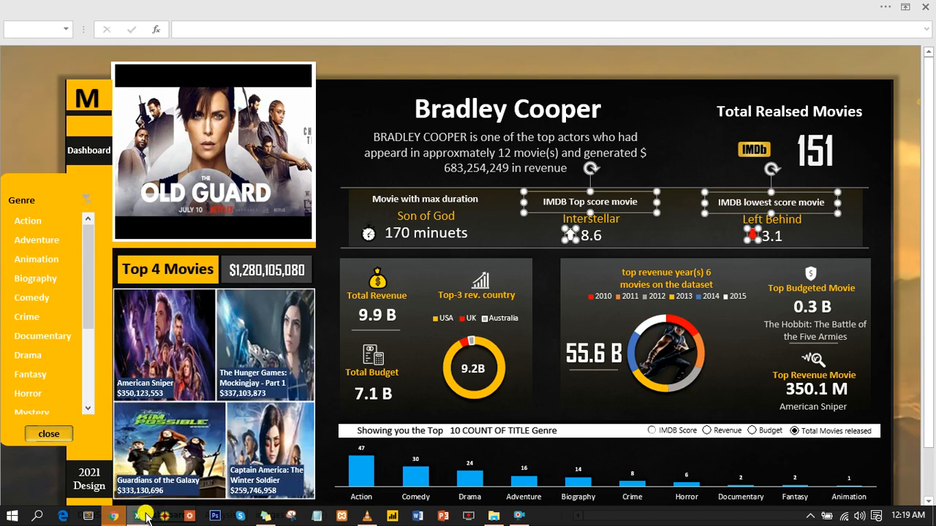
mouse_move(146, 516)
left_click(376, 476)
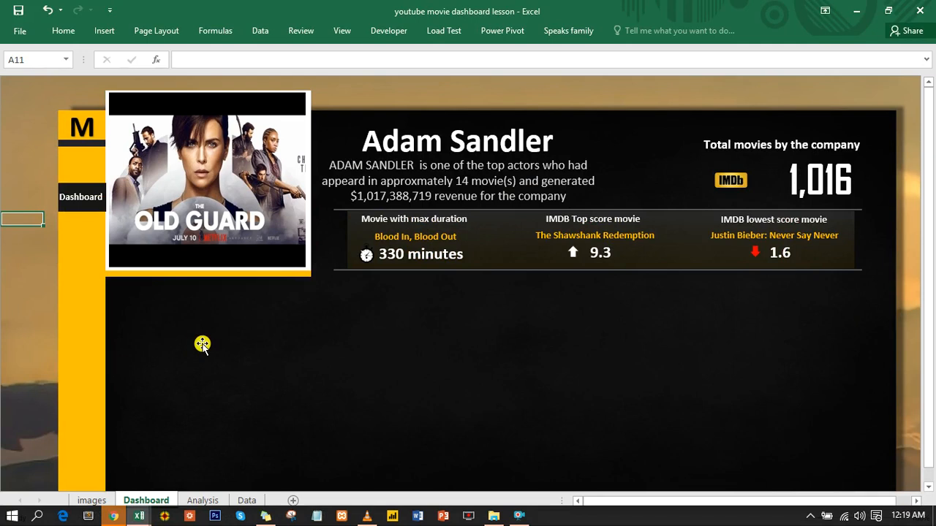
- Copy the lowest-score PivotTable at X3 on the Analysis sheet to cell AB3
left_click(247, 501)
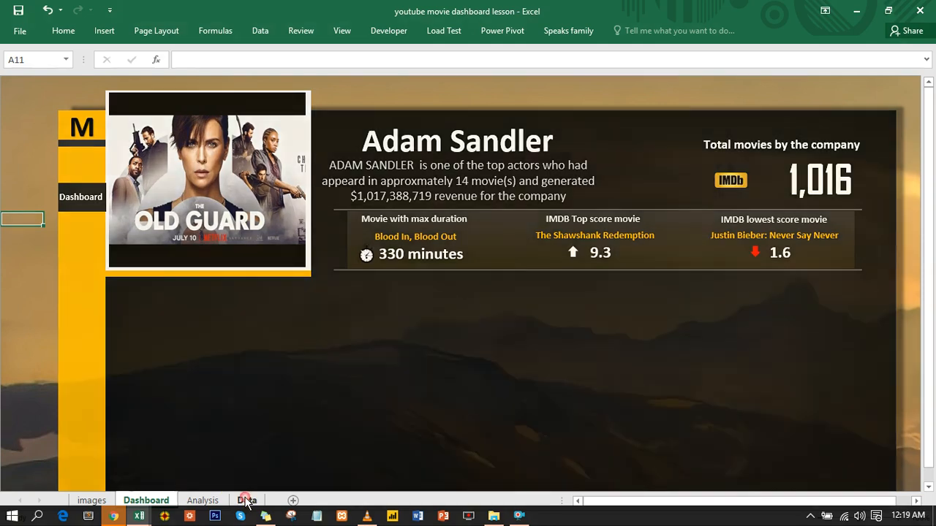
left_click(208, 501)
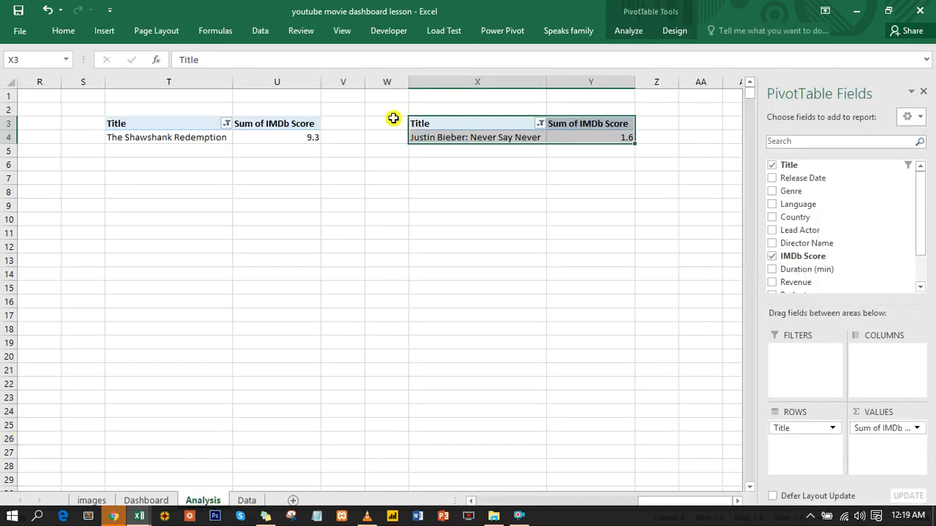
key("ctrl+c")
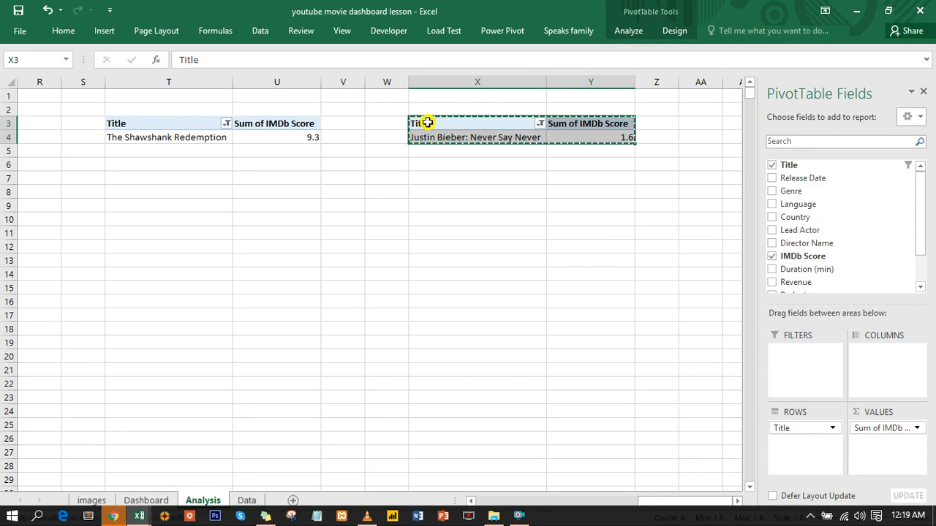
left_click(739, 503)
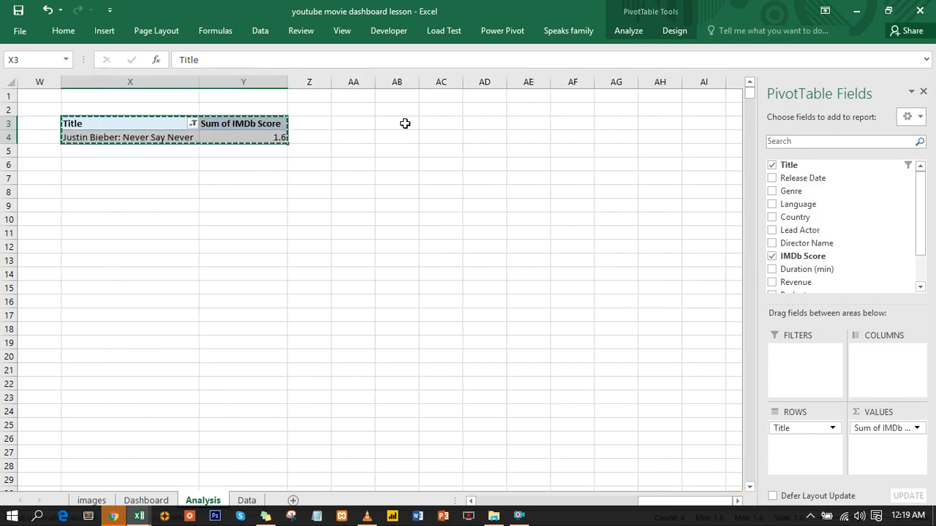
left_click(405, 123)
key("ctrl+v")
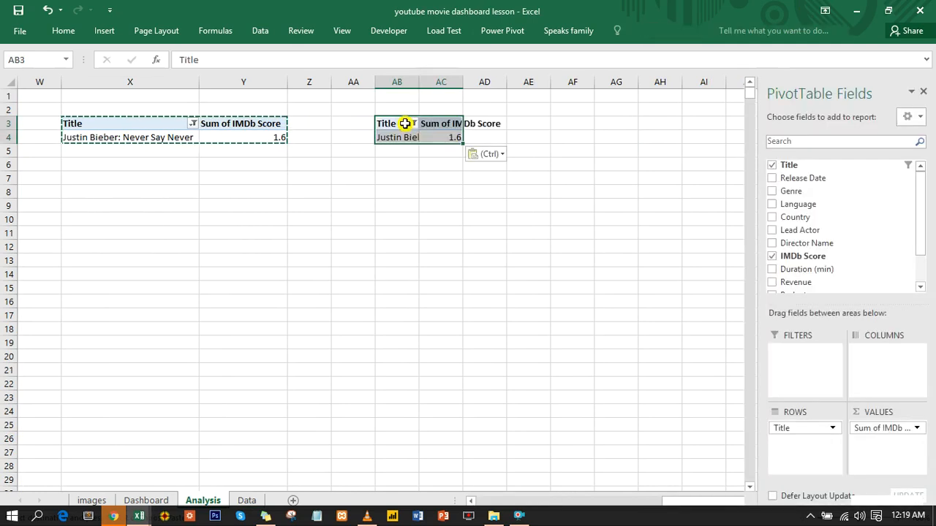
- Replace IMDb Score with Sum of Revenue in the values of the PivotTable at AB3
left_click_drag(781, 257, 755, 262)
left_click(772, 256)
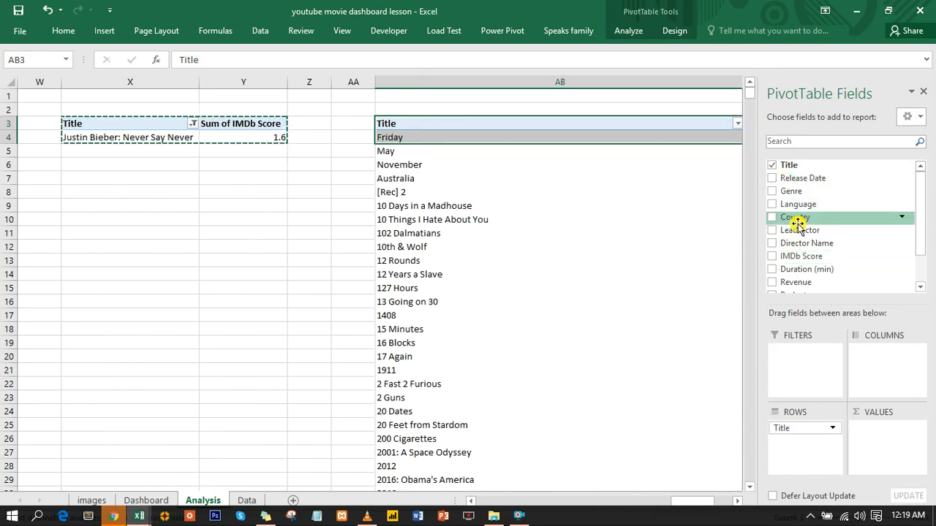
left_click_drag(918, 231, 920, 247)
left_click_drag(802, 253, 882, 451)
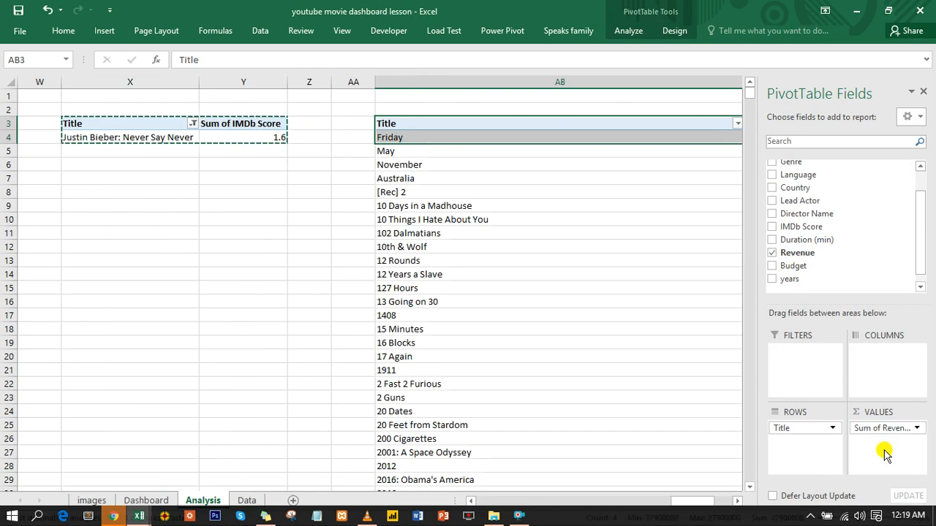
- Filter the titles in the revenue PivotTable at AB3 to the top 4 items by Sum of Revenue
right_click(468, 164)
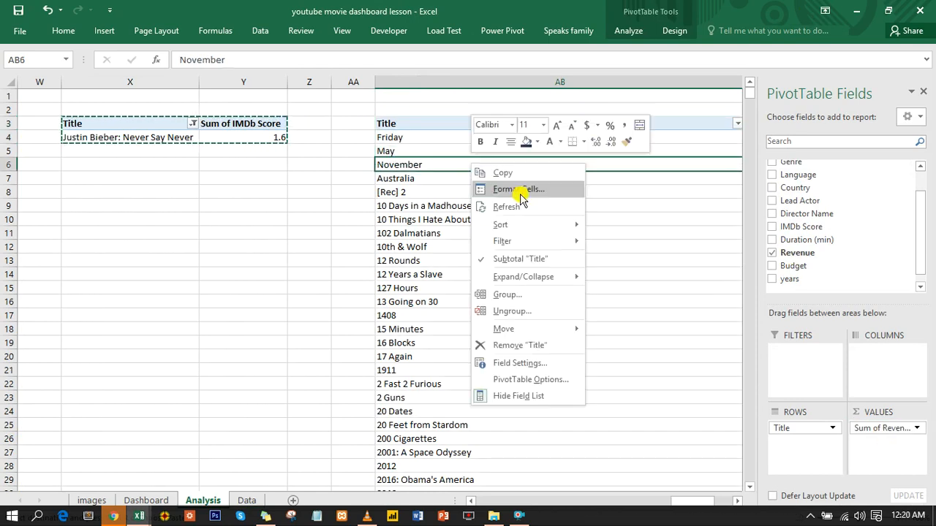
mouse_move(534, 241)
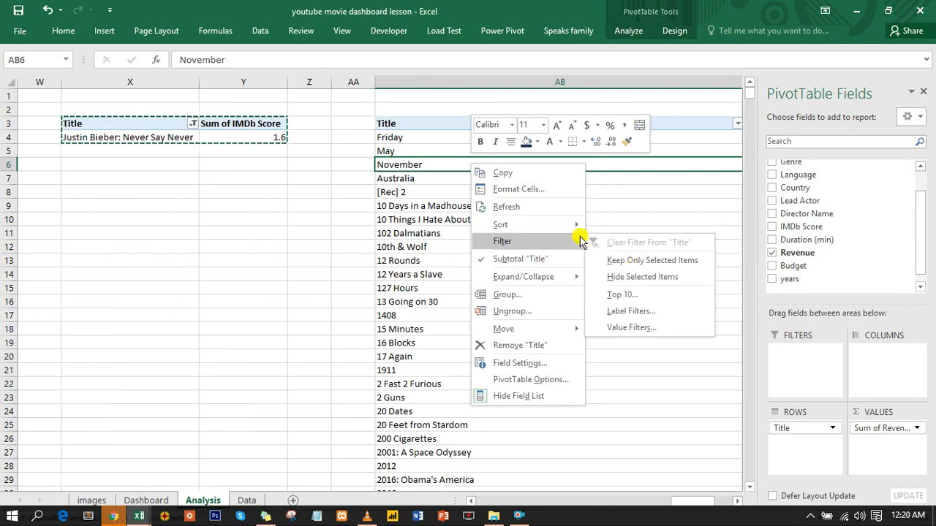
left_click(634, 296)
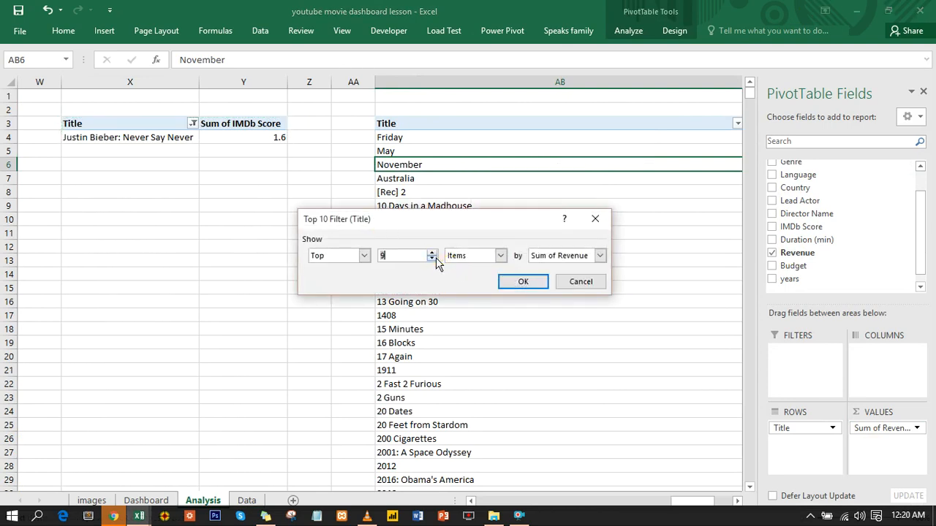
left_click(517, 285)
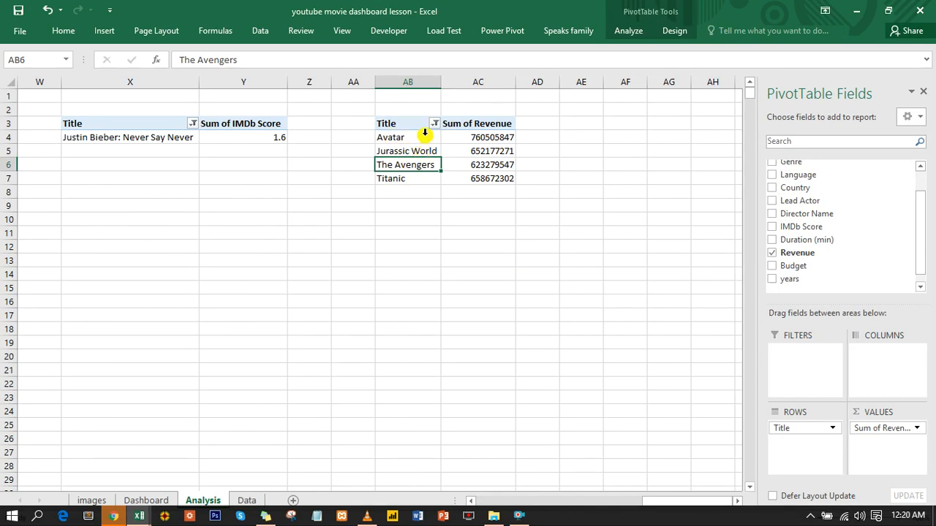
- Try to create a Treemap PivotChart directly from the top 4 revenue PivotTable
left_click(641, 34)
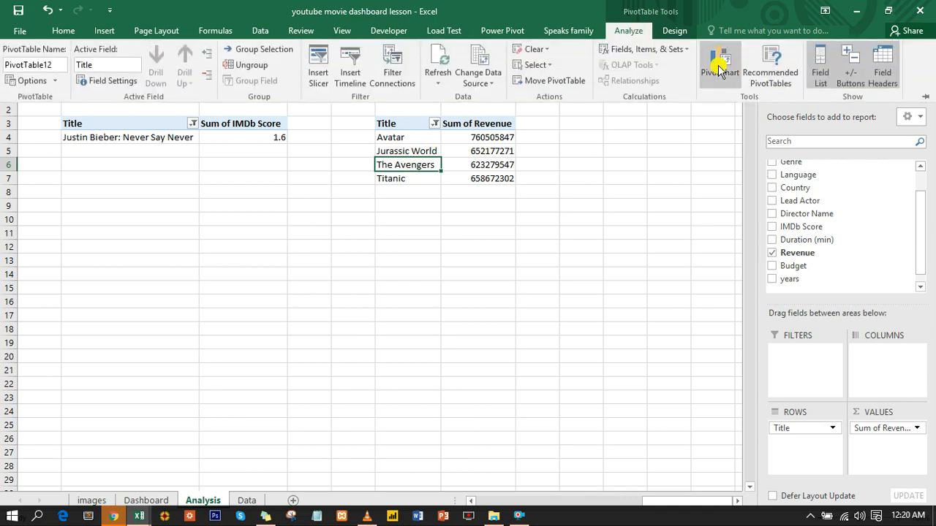
left_click(720, 62)
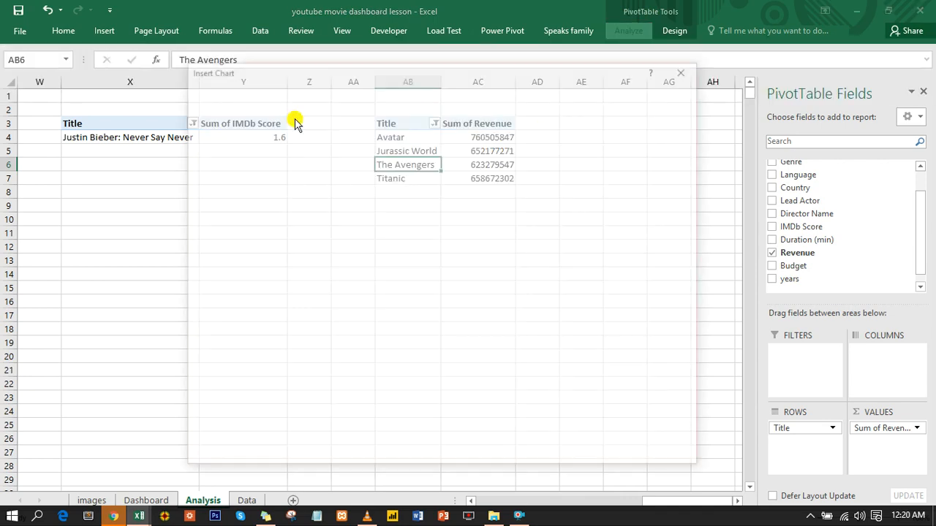
mouse_move(324, 205)
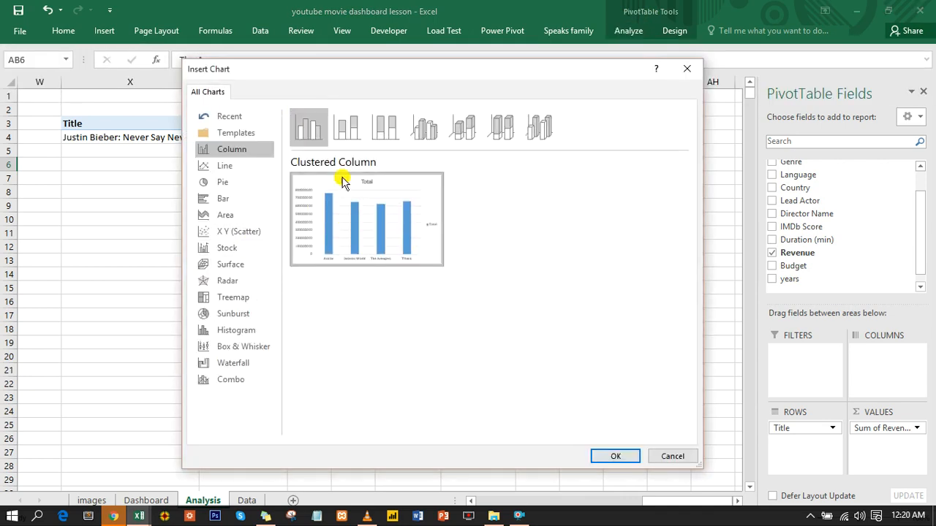
left_click(234, 300)
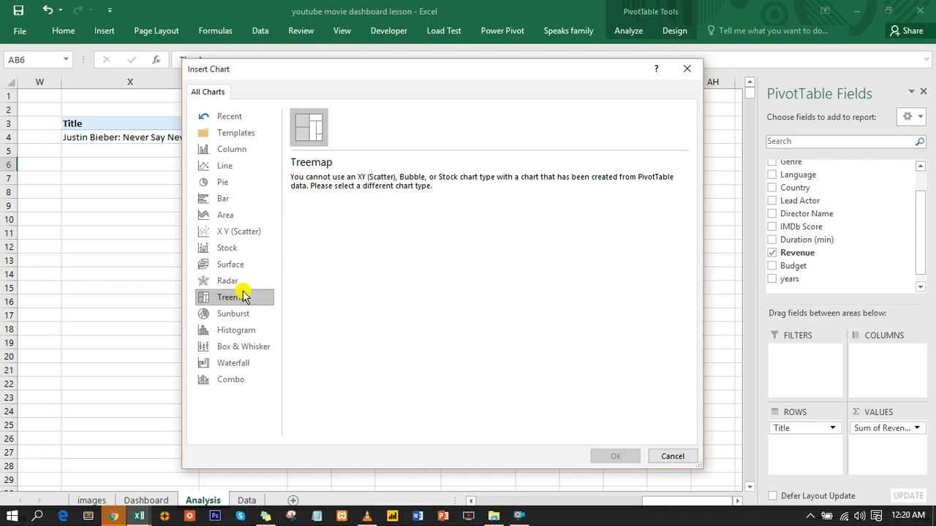
left_click(685, 70)
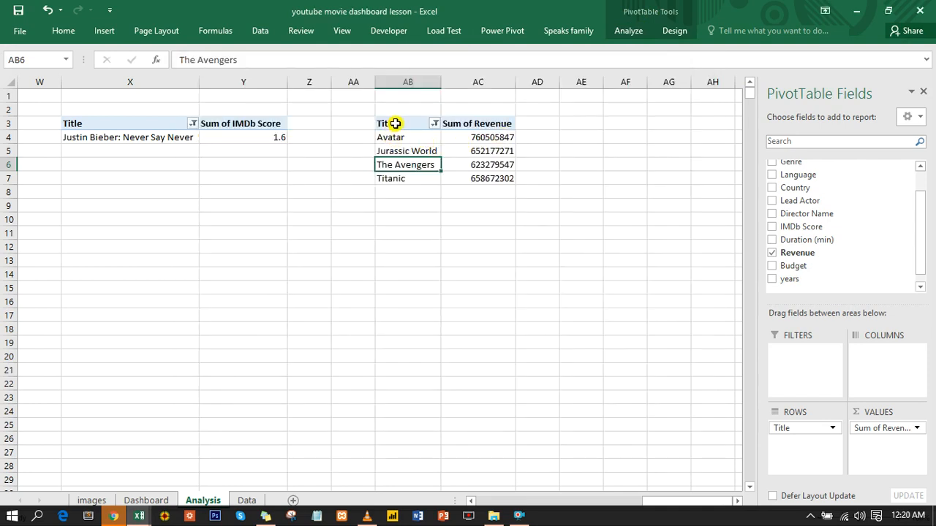
- Paste the revenue PivotTable range AB3:AC7 as links at AF3 and fit the widths of columns AF and AG
left_click_drag(395, 124, 482, 176)
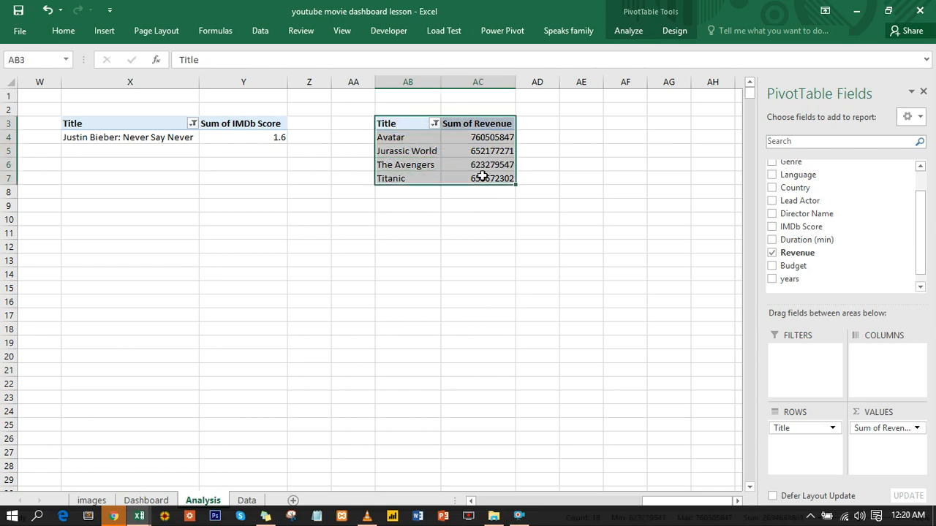
key("ctrl+c")
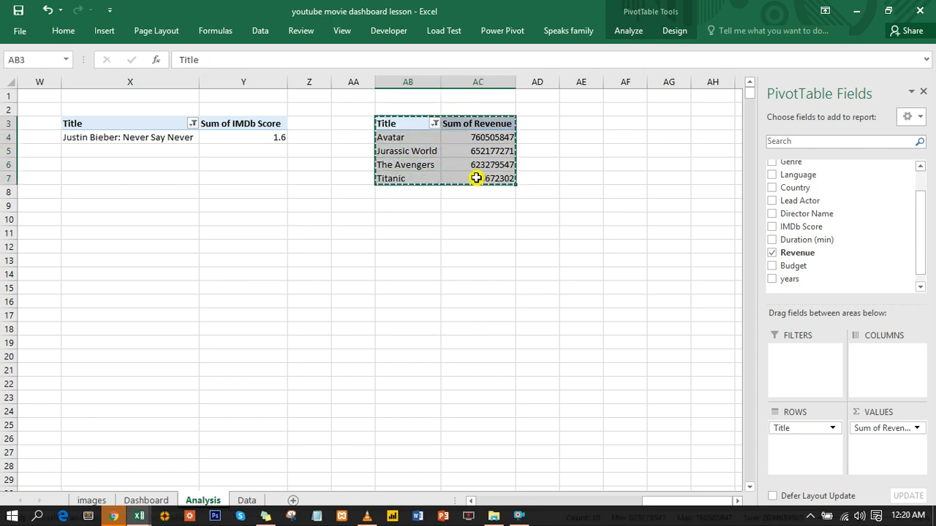
left_click(623, 124)
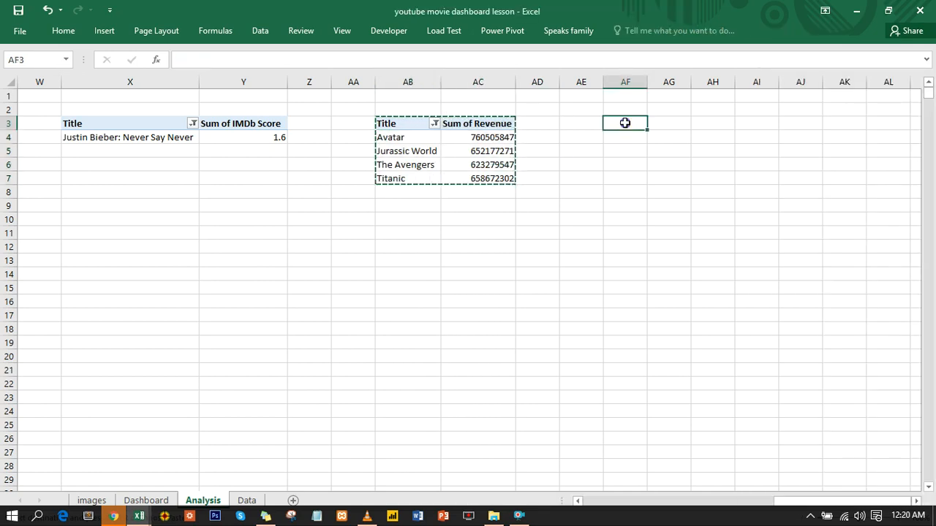
right_click(625, 124)
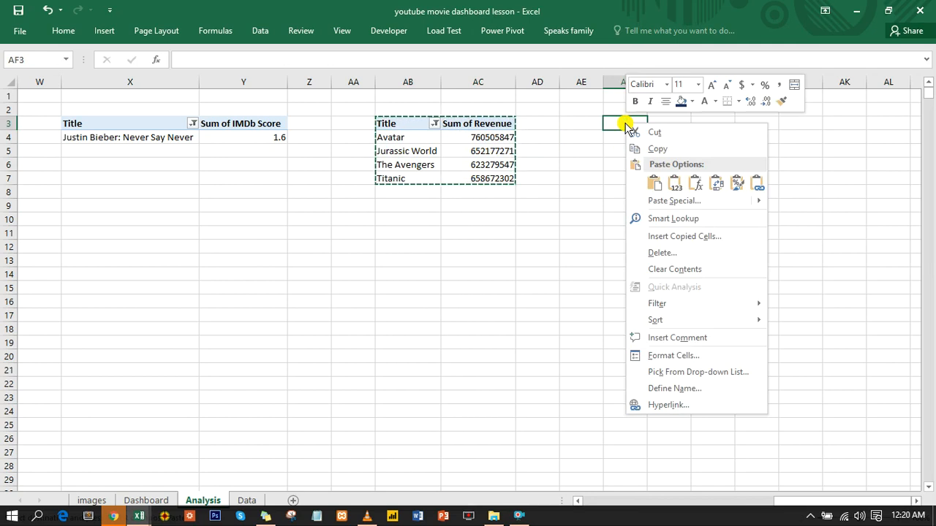
left_click(759, 185)
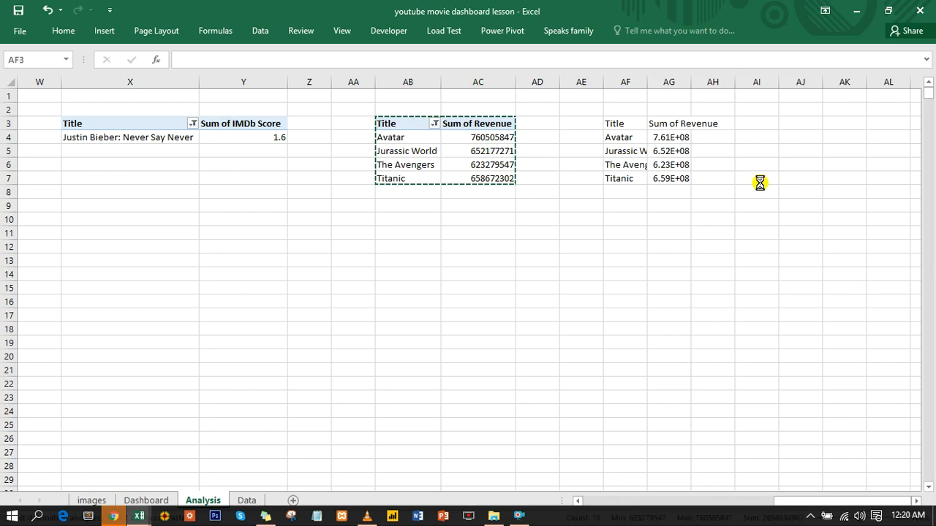
double_click(691, 81)
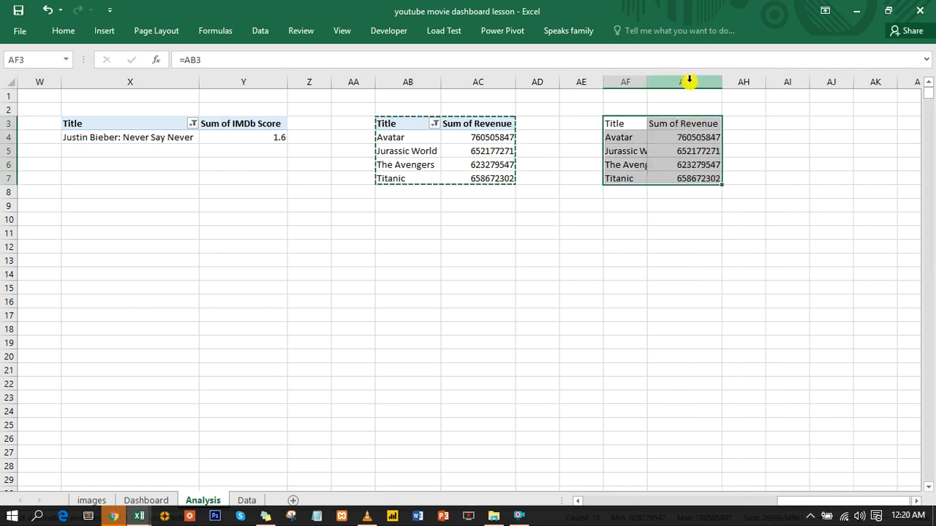
double_click(648, 81)
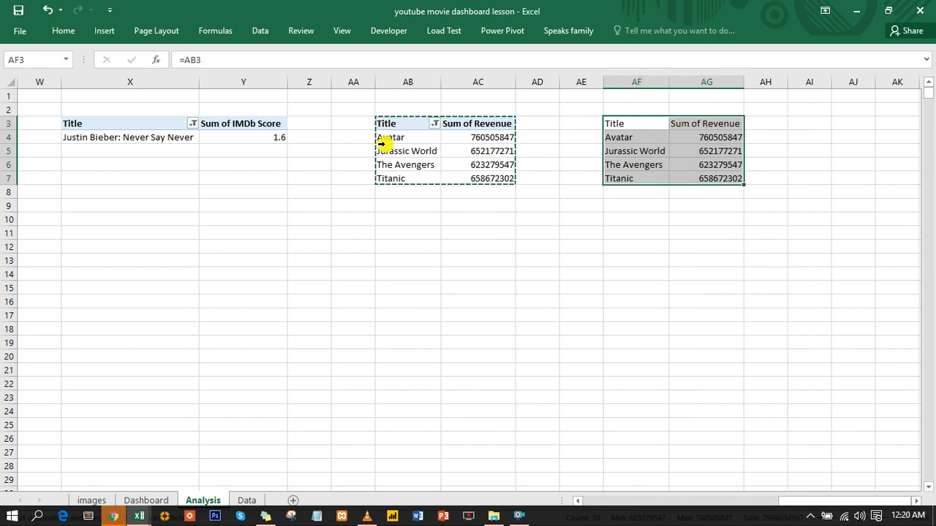
key("Escape")
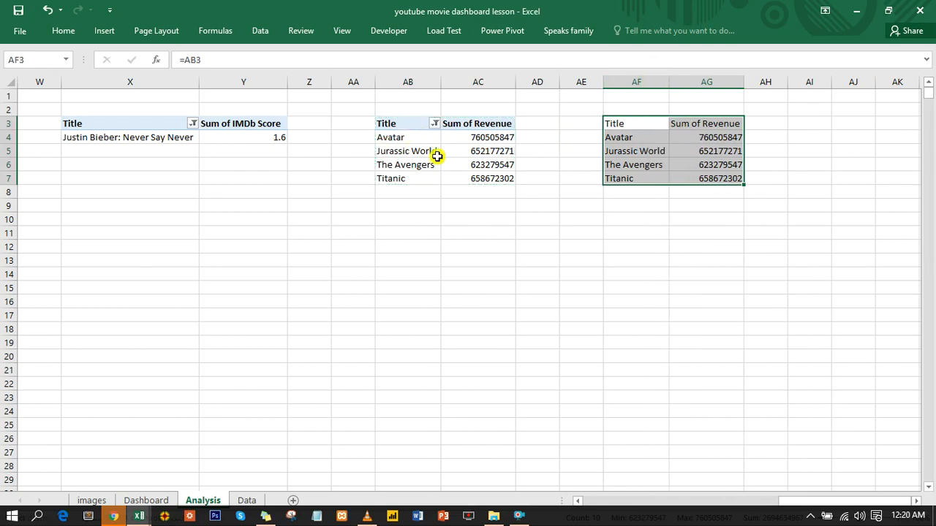
- Enter direct references to the PivotTable revenues in the linked table, =AC4 in AG4 and =AC5 in AG5
left_click(700, 137)
type("=")
left_click(460, 139)
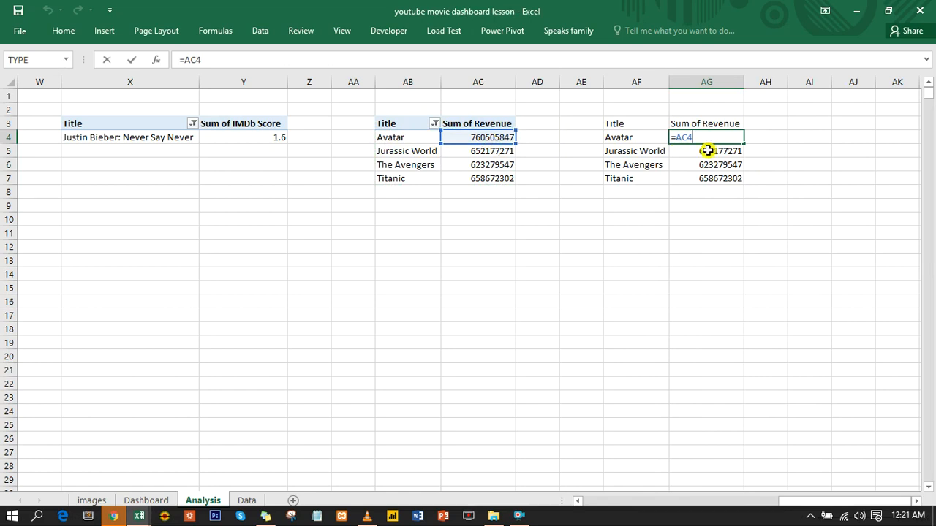
key("Return")
type("=")
left_click(494, 150)
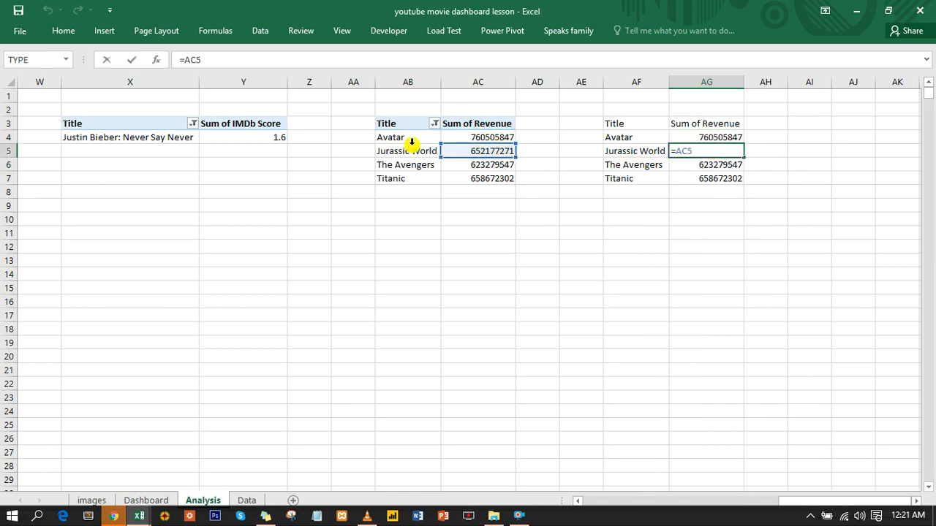
key("Return")
- Format the linked revenue values in AG4:AG7 as Currency with the $ symbol and 0 decimal places
left_click(706, 150)
left_click_drag(715, 138, 715, 176)
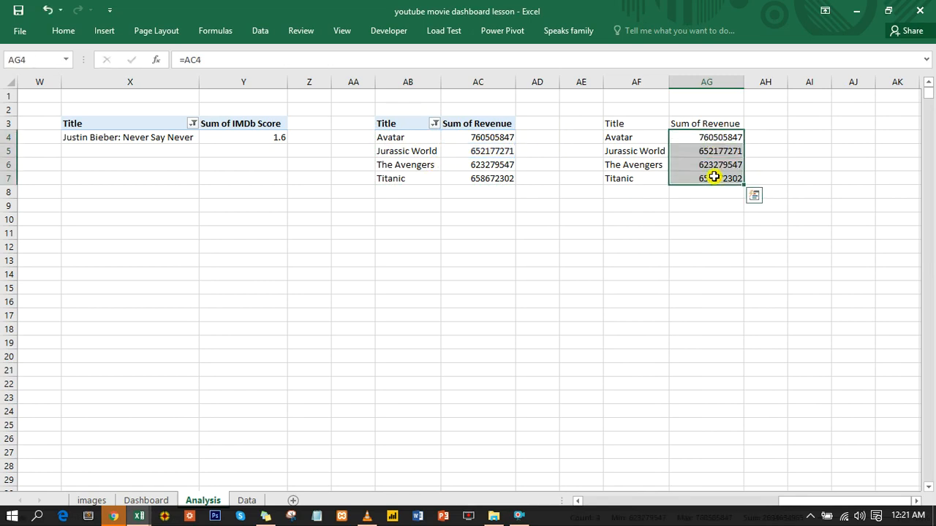
key("ctrl+1")
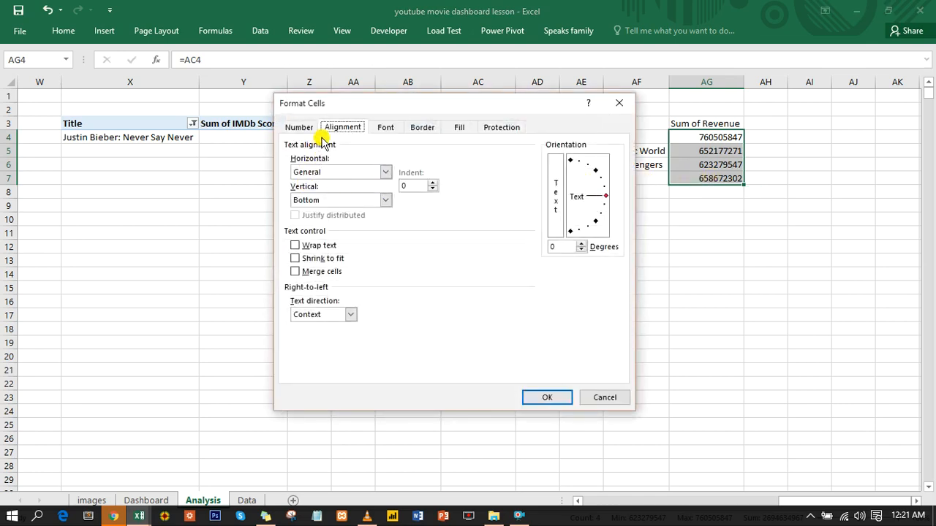
left_click(292, 127)
left_click(316, 175)
left_click(467, 190)
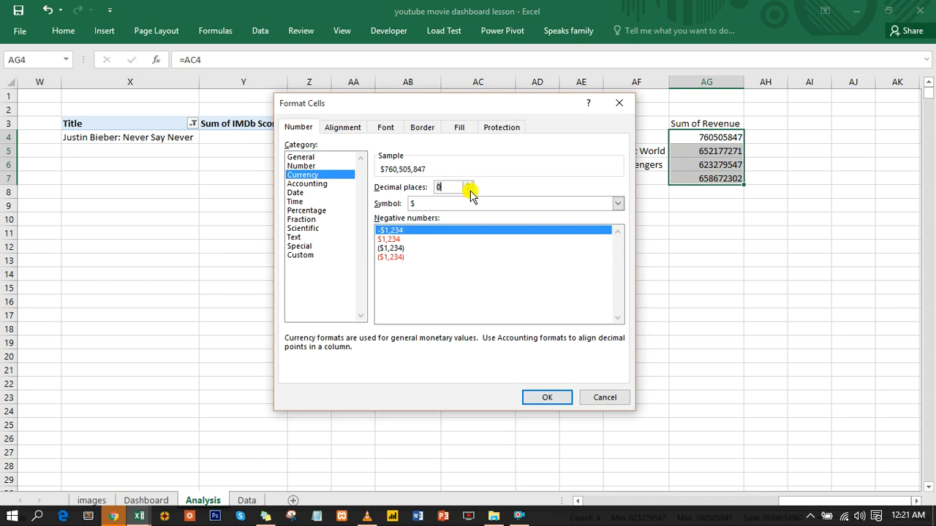
left_click(545, 399)
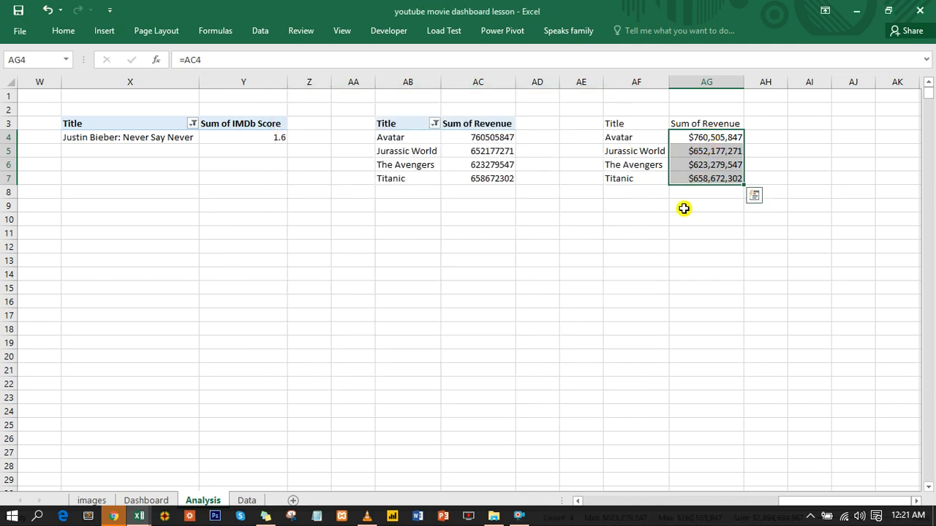
- Insert a Treemap chart from the linked revenue table AF3:AG7 on the Analysis sheet
left_click_drag(614, 125, 701, 177)
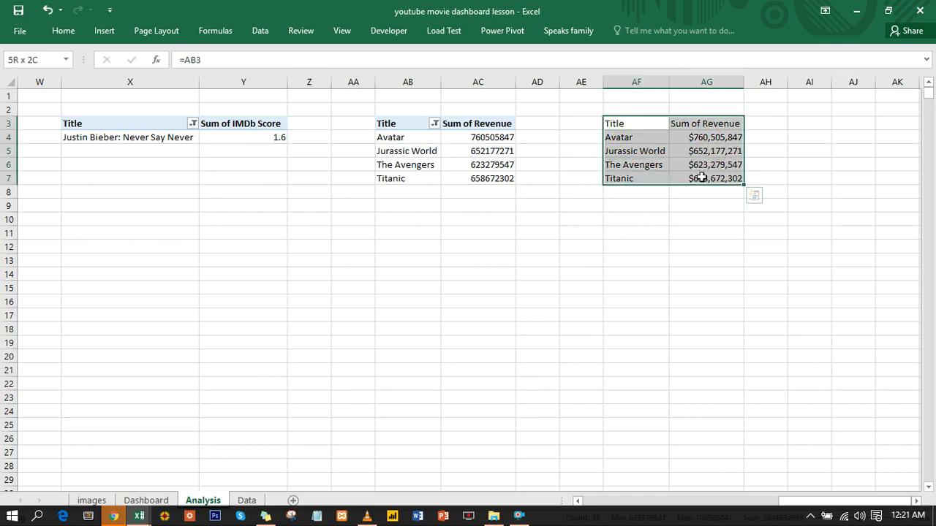
left_click(104, 31)
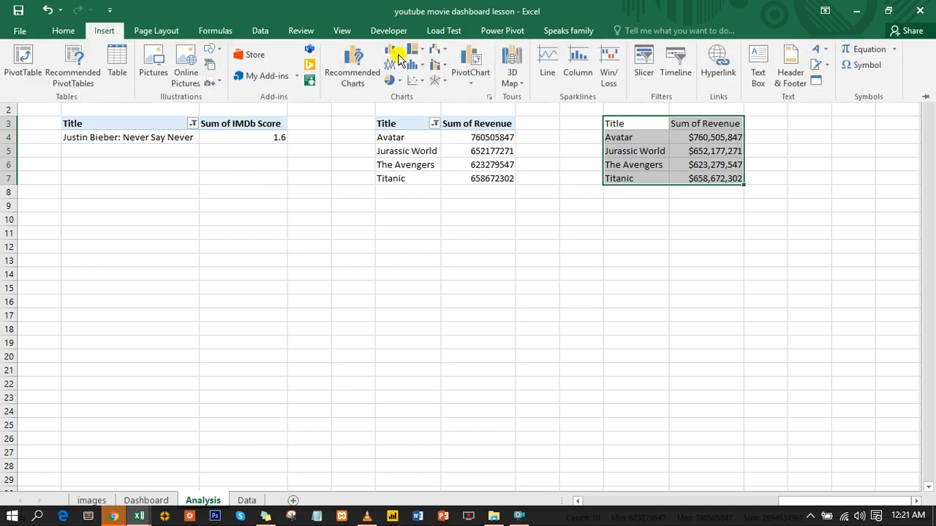
left_click(422, 56)
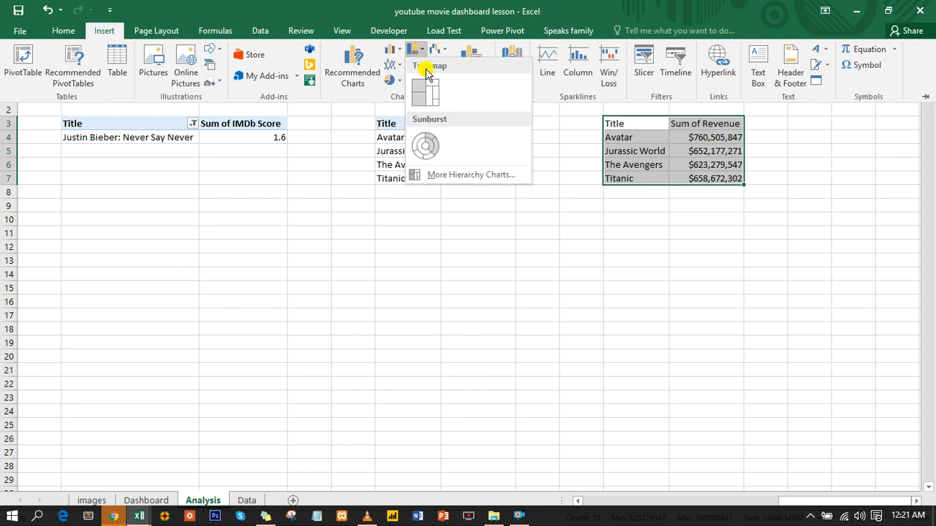
left_click(424, 72)
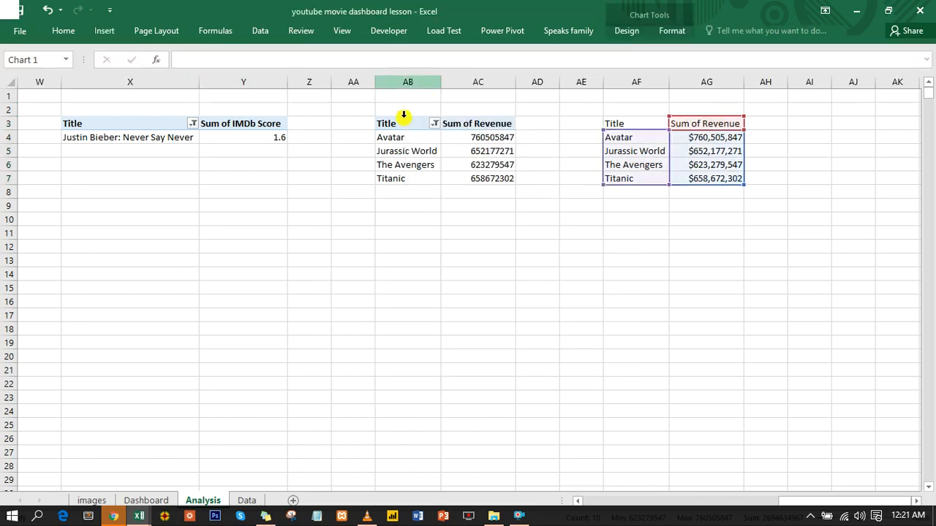
- Delete the treemap's title and legend, and shrink the chart to about three quarters of its width
left_click(487, 209)
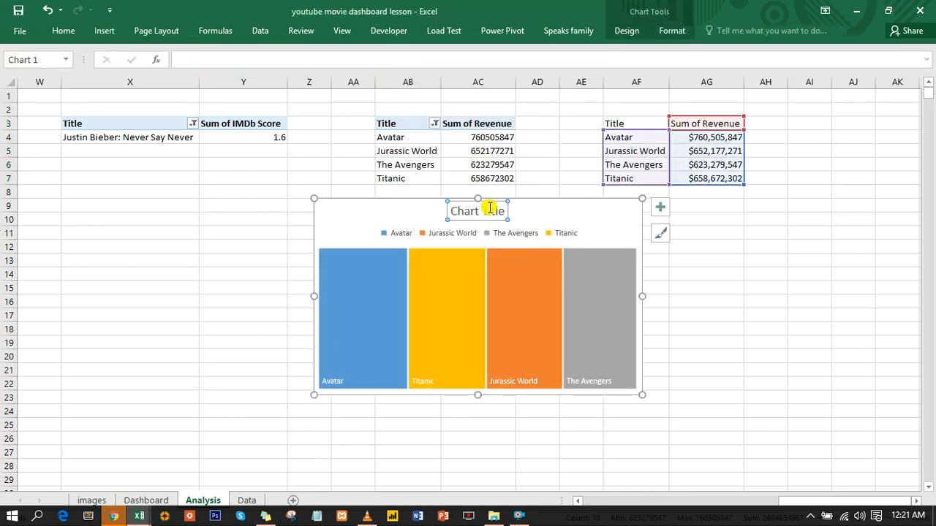
key("Delete")
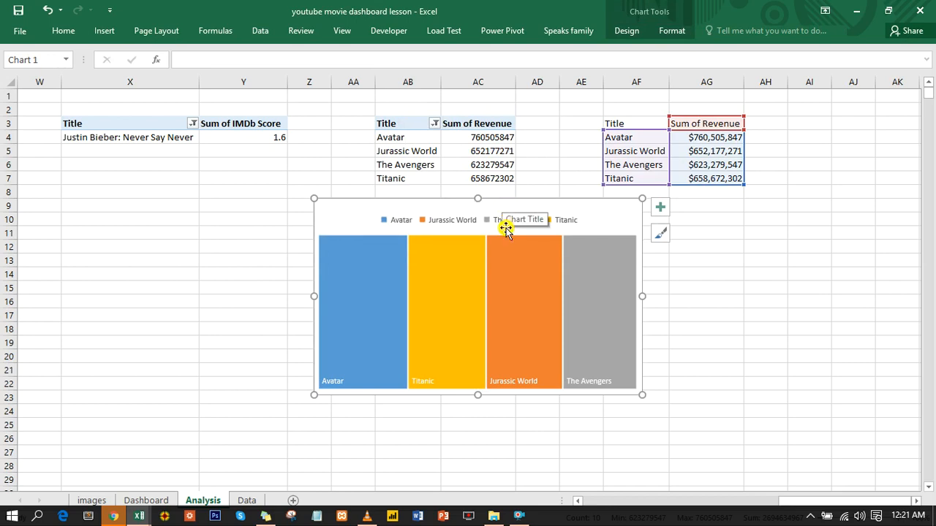
left_click(495, 217)
key("Delete")
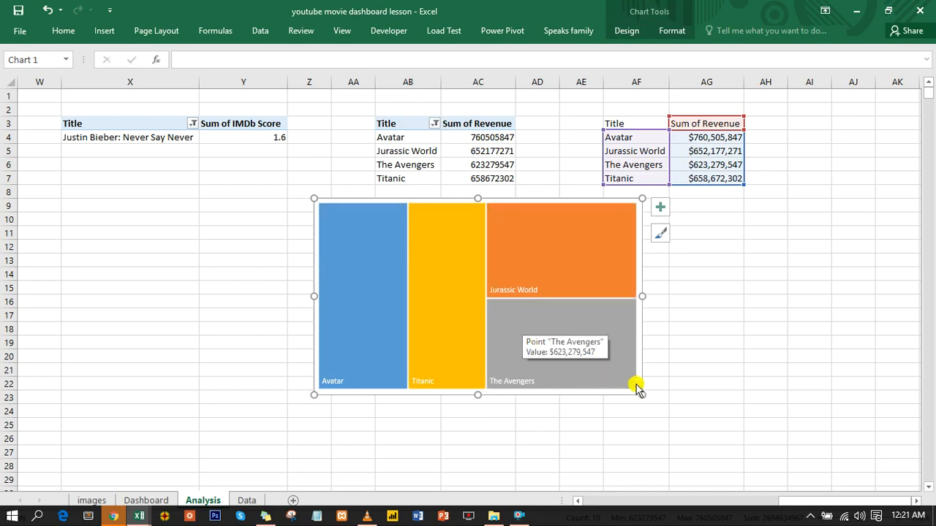
left_click_drag(642, 395, 559, 361)
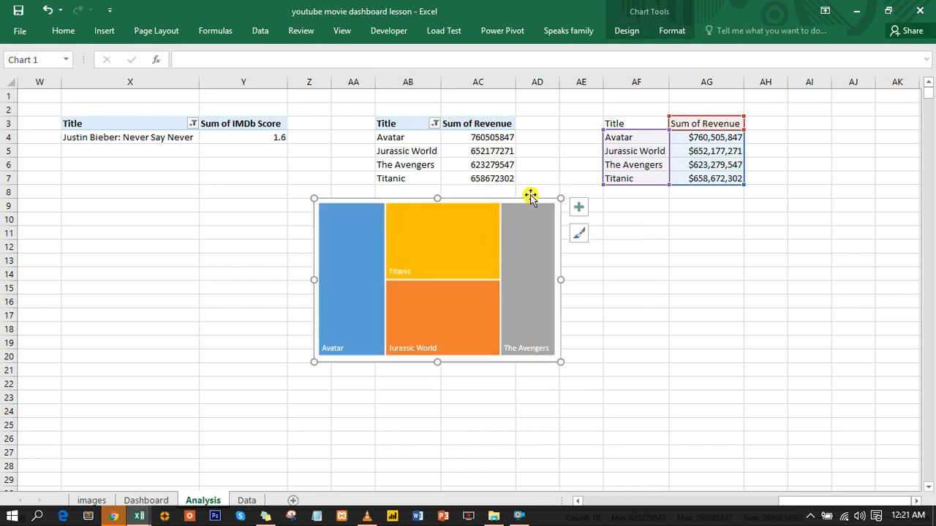
- Cut the treemap from the Analysis sheet, paste it into the Dashboard sheet and place it below the Old Guard poster
key("Delete")
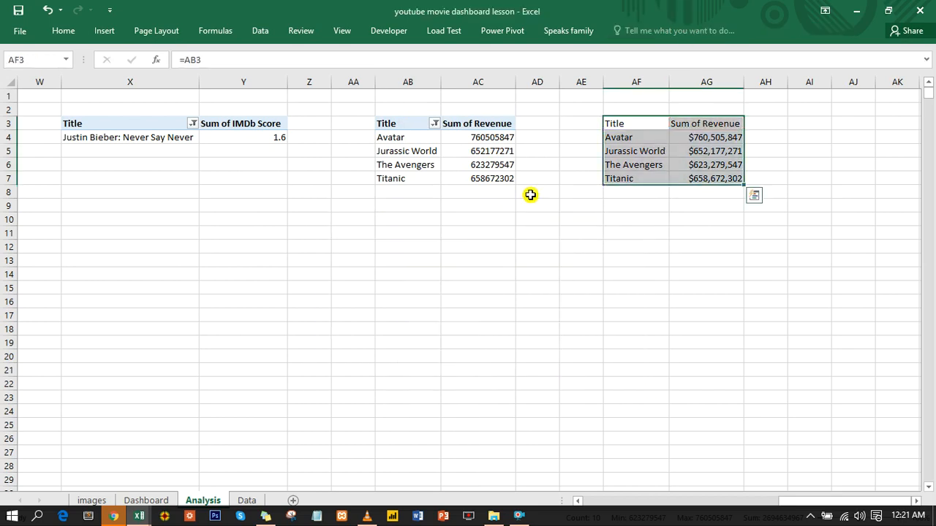
left_click(146, 500)
left_click(172, 351)
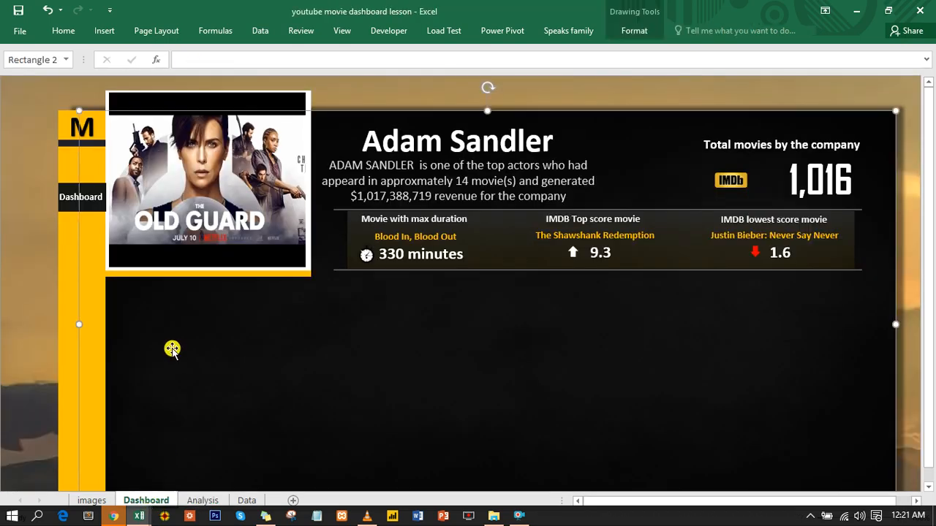
key("ctrl+v")
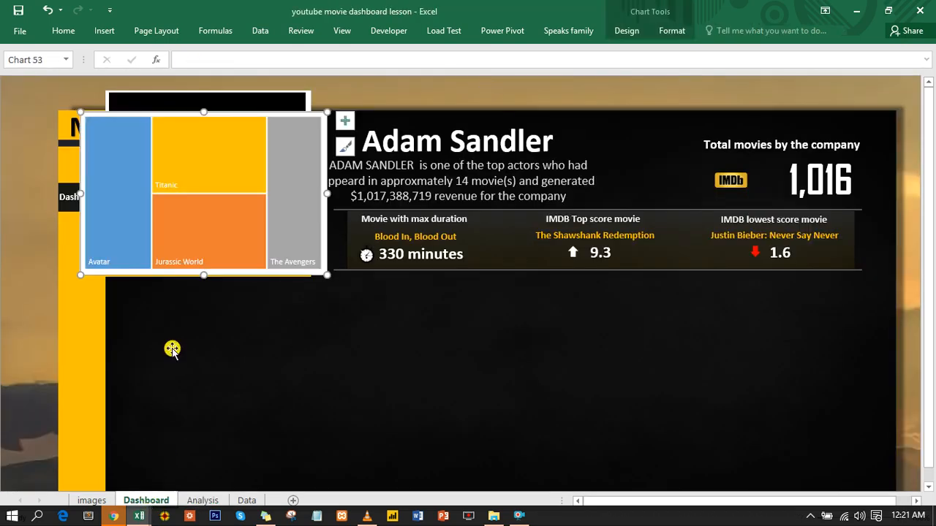
mouse_move(226, 114)
left_mouse_down()
mouse_move(230, 182)
mouse_move(267, 304)
mouse_move(252, 324)
left_mouse_up()
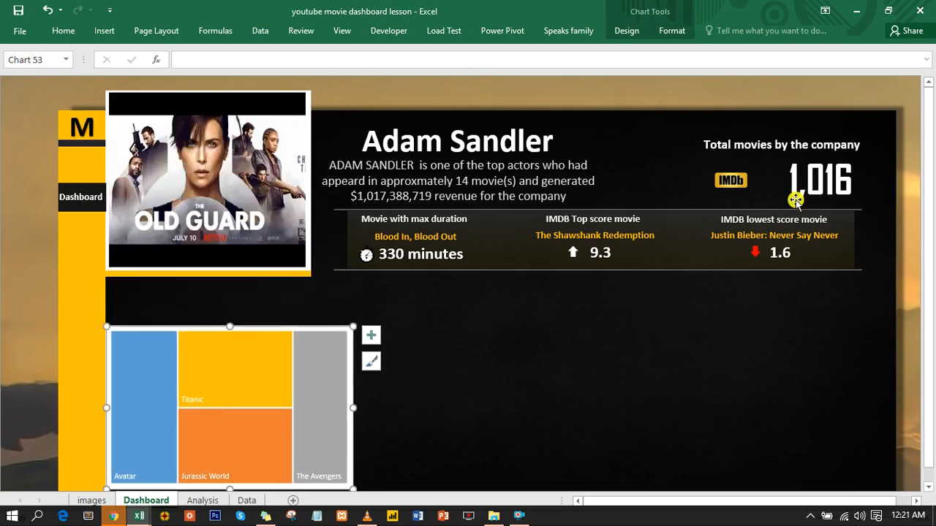
- Set the ribbon to auto-hide and hide the formula bar to give the dashboard more room
left_click(830, 14)
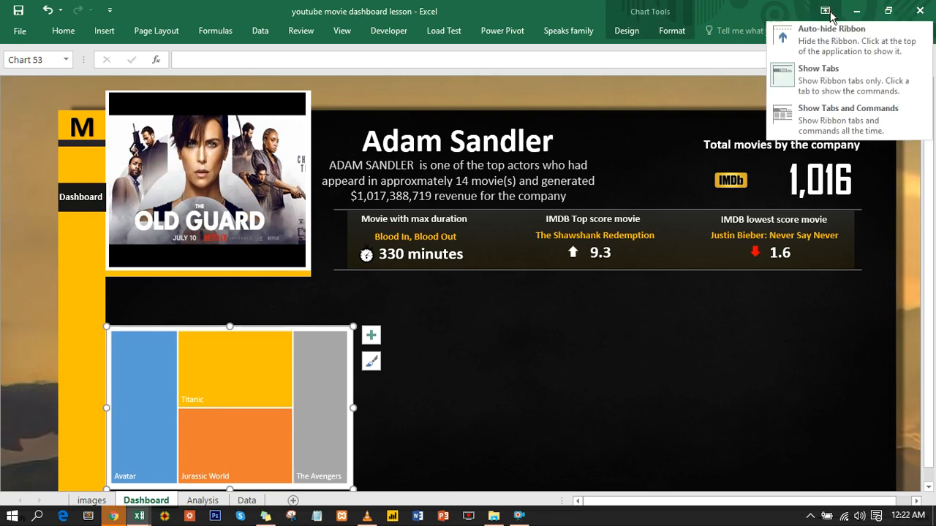
left_click(848, 37)
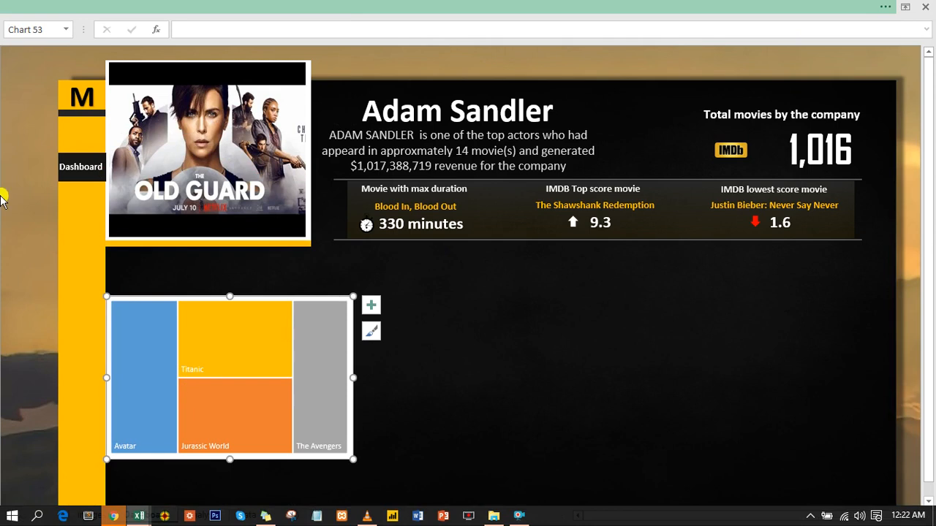
left_click(300, 6)
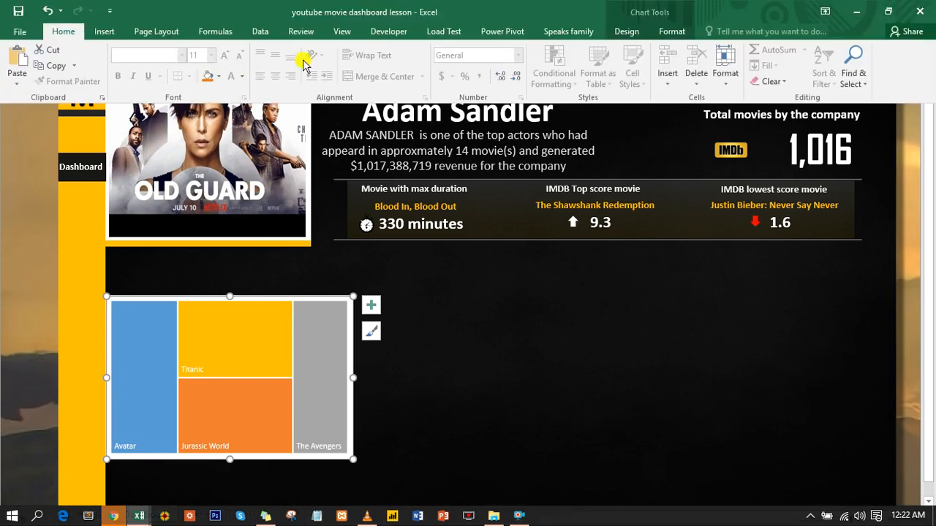
left_click(338, 34)
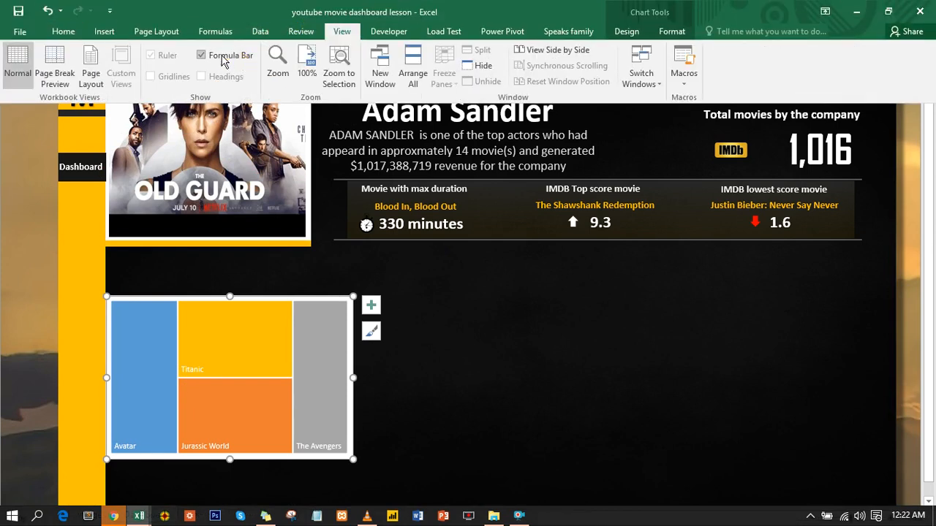
left_click(219, 56)
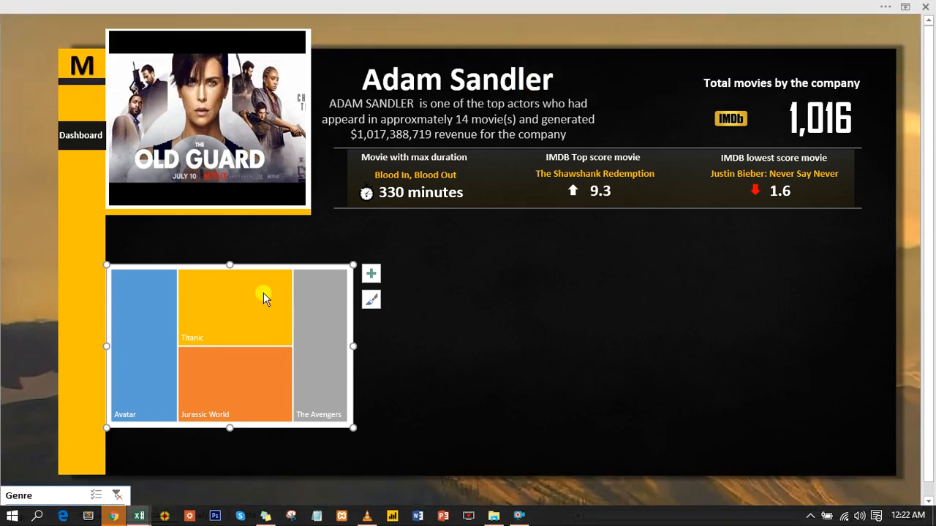
- Move the treemap to the lower-left corner of the black panel and give its chart area no fill and no border line
left_click_drag(255, 265, 256, 306)
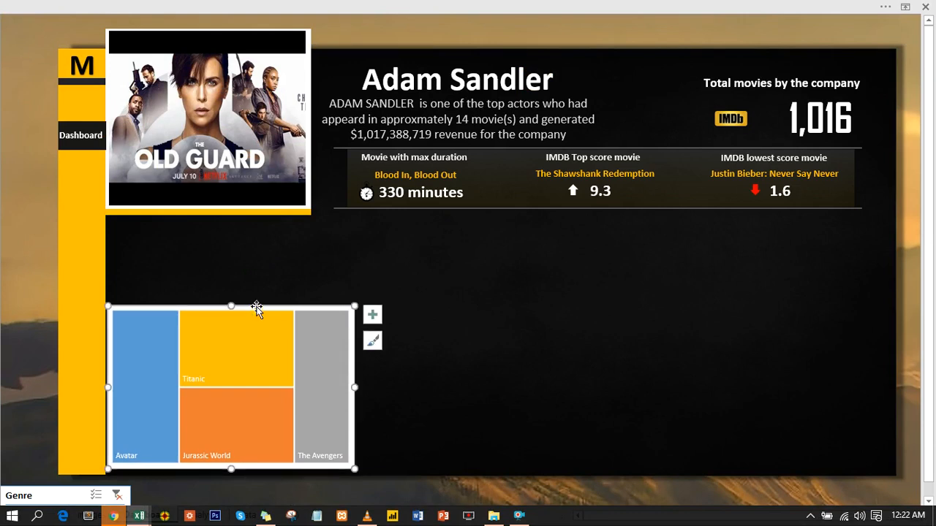
double_click(255, 308)
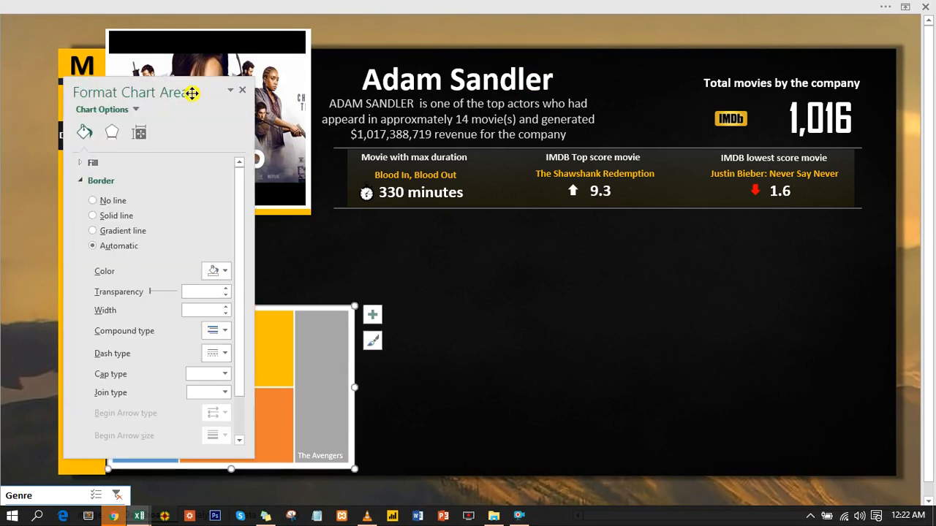
left_click_drag(194, 89, 542, 101)
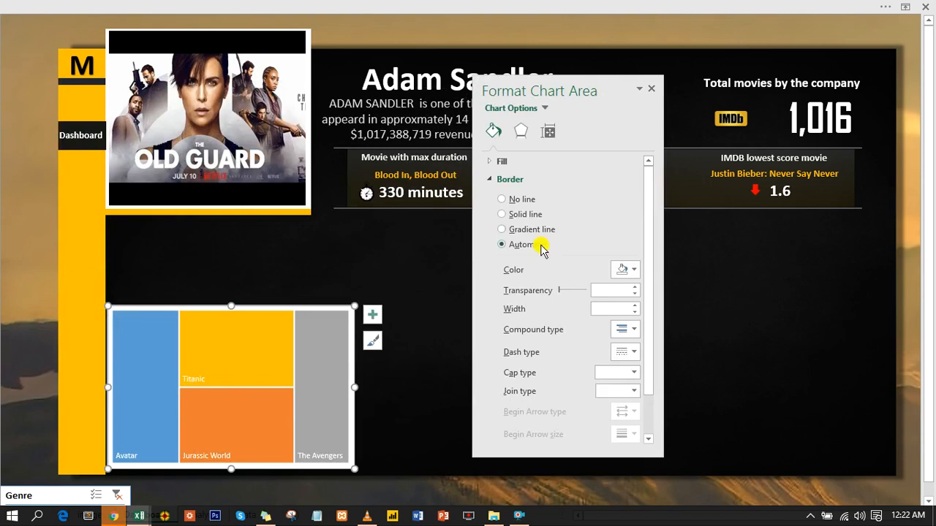
left_click(502, 214)
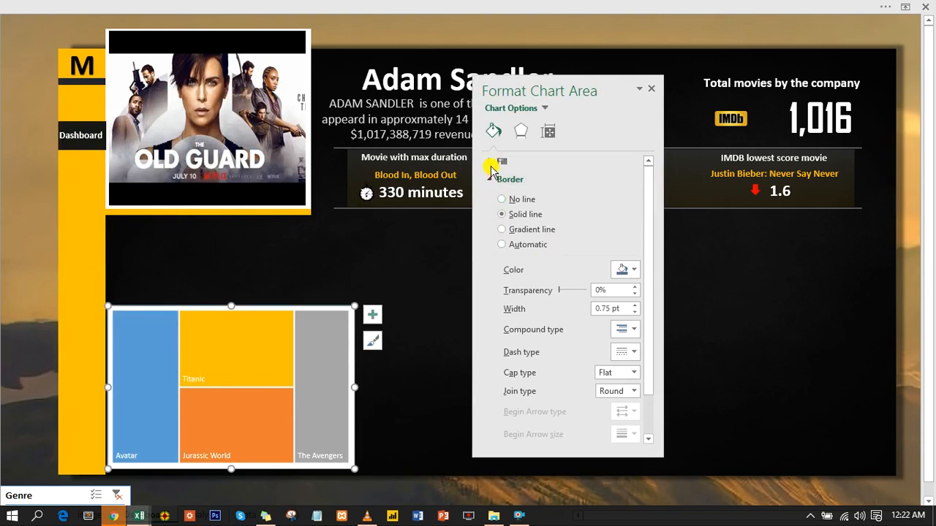
left_click(500, 161)
left_click(504, 181)
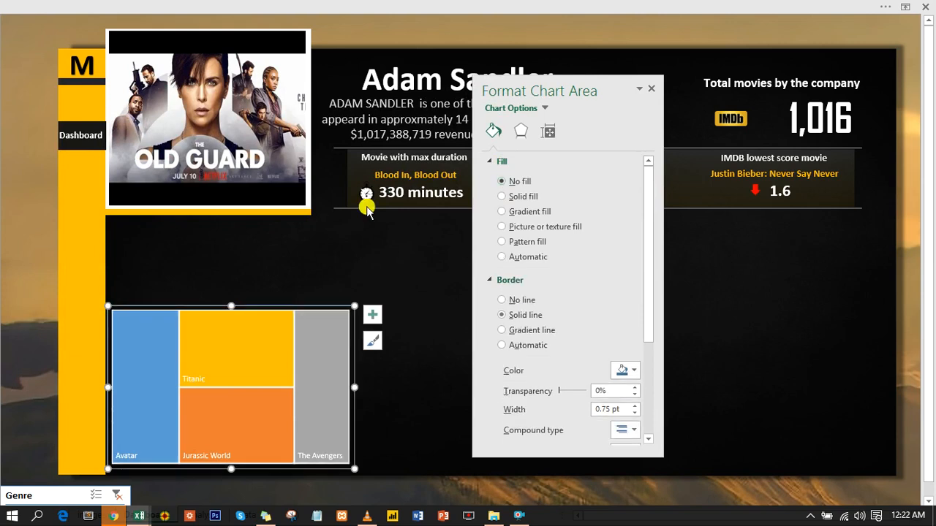
left_click_drag(292, 305, 288, 305)
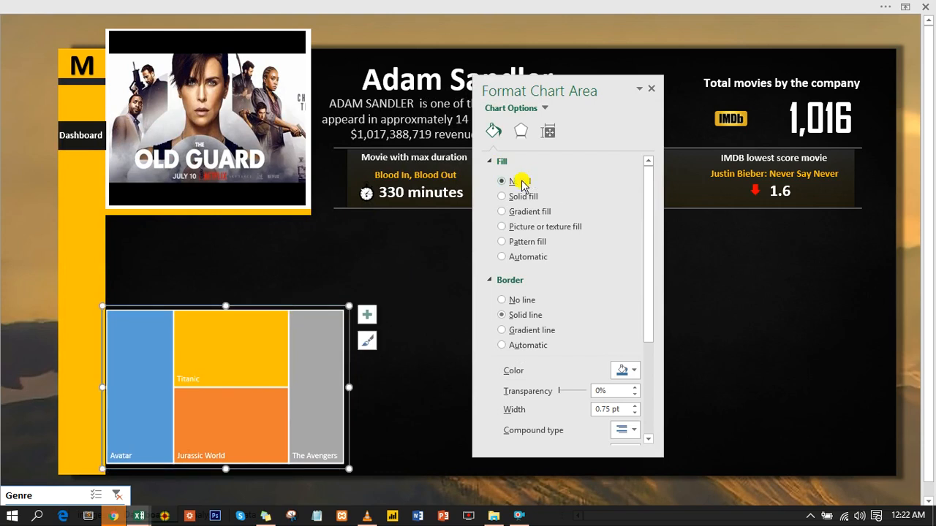
left_click(503, 300)
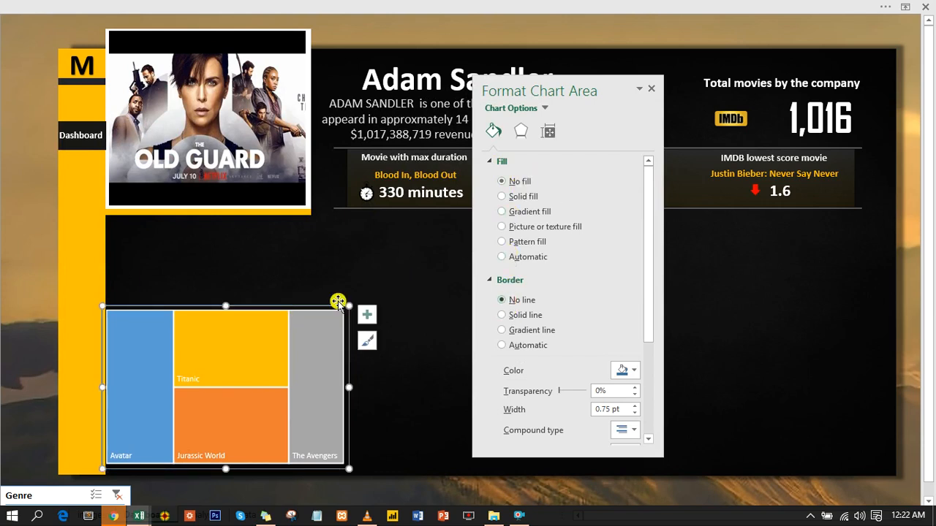
- Make the treemap taller by extending its upper edge towards the poster
left_click(23, 221)
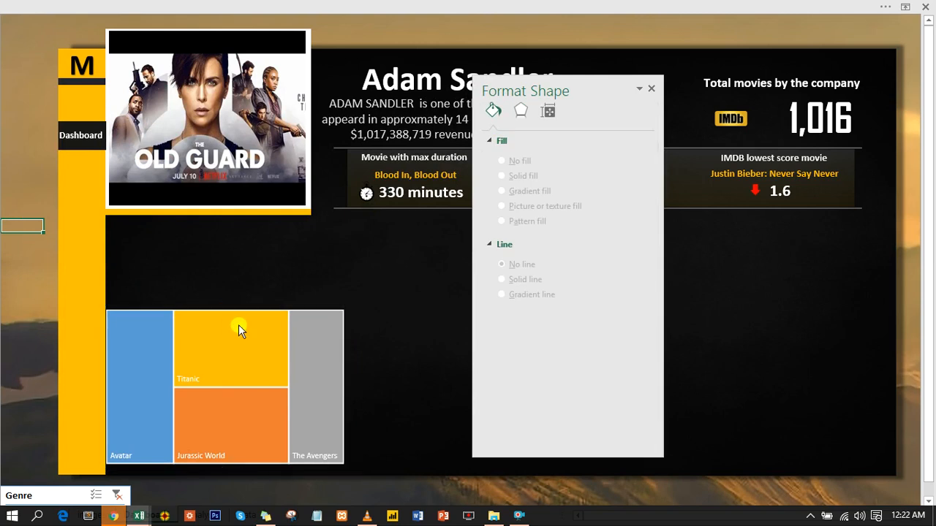
left_click(226, 310)
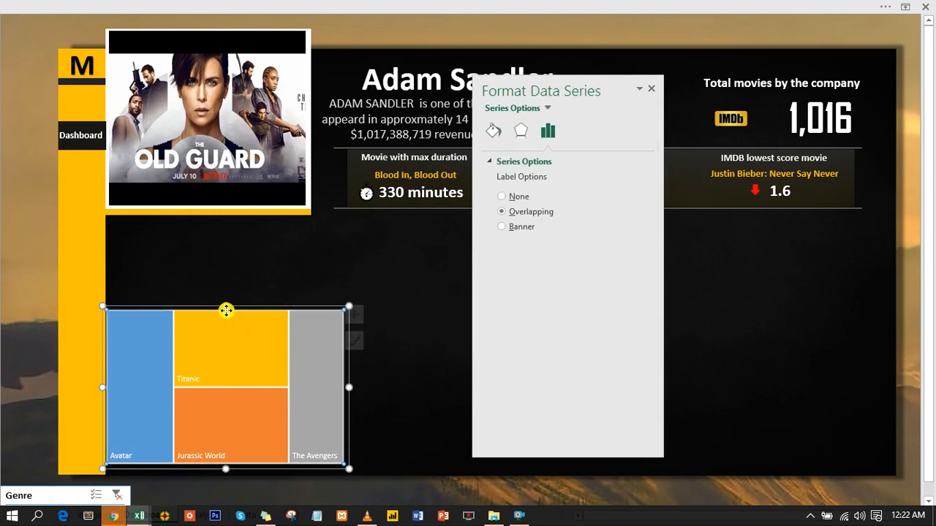
left_click_drag(225, 302, 231, 262)
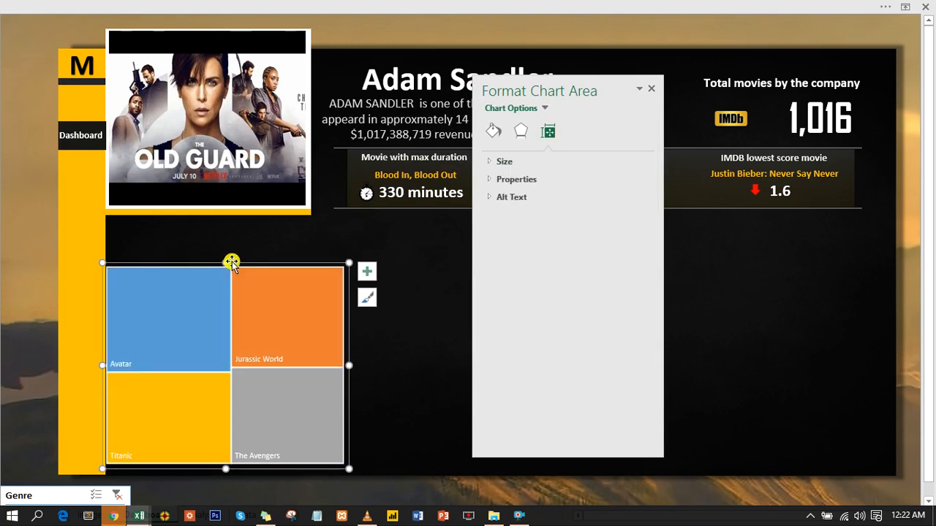
left_click(28, 158)
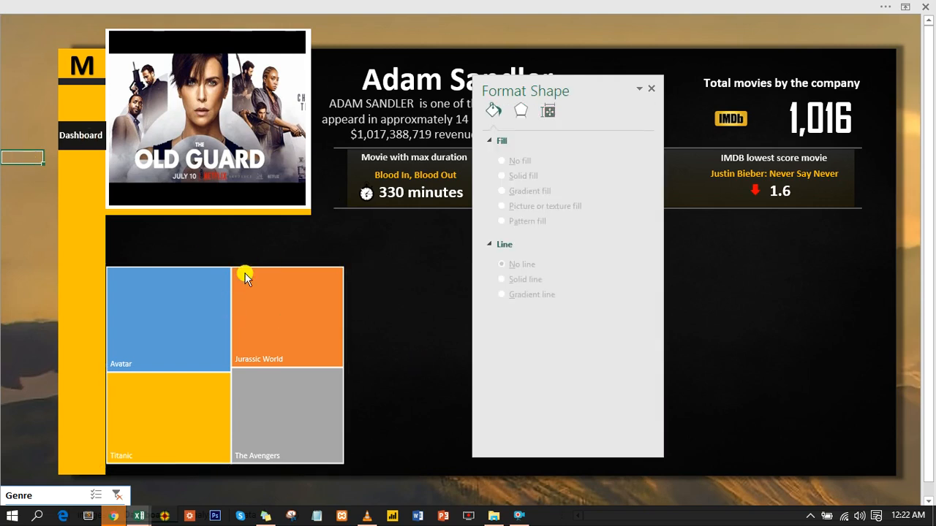
mouse_move(202, 323)
- Set the ribbon display to show tabs only
left_click(767, 7)
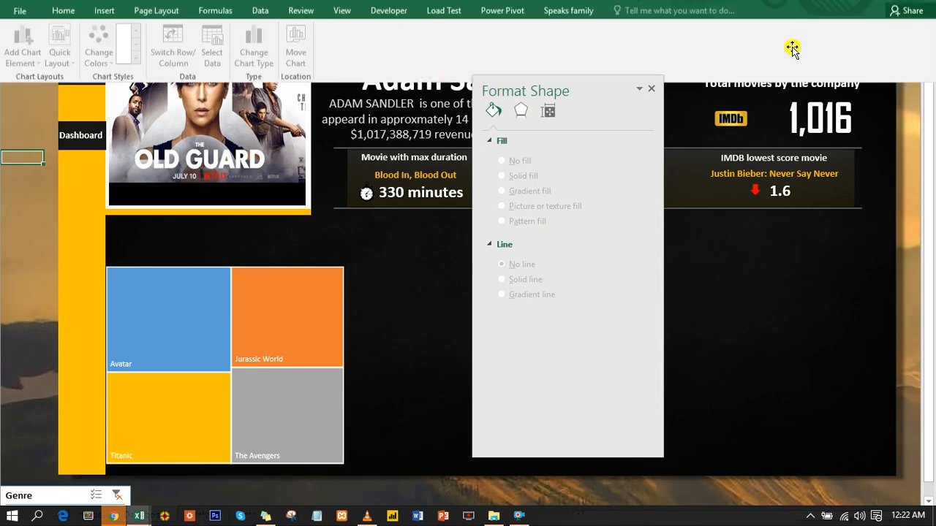
left_click(829, 10)
left_click(826, 76)
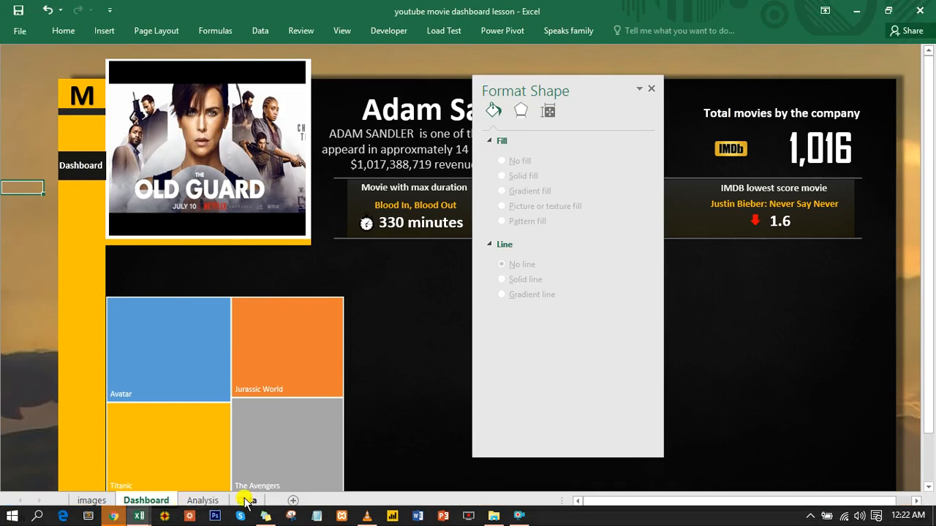
- Copy the purple superhero group picture from the images sheet and use it as the picture fill of the treemap's Avatar tile
left_click(98, 498)
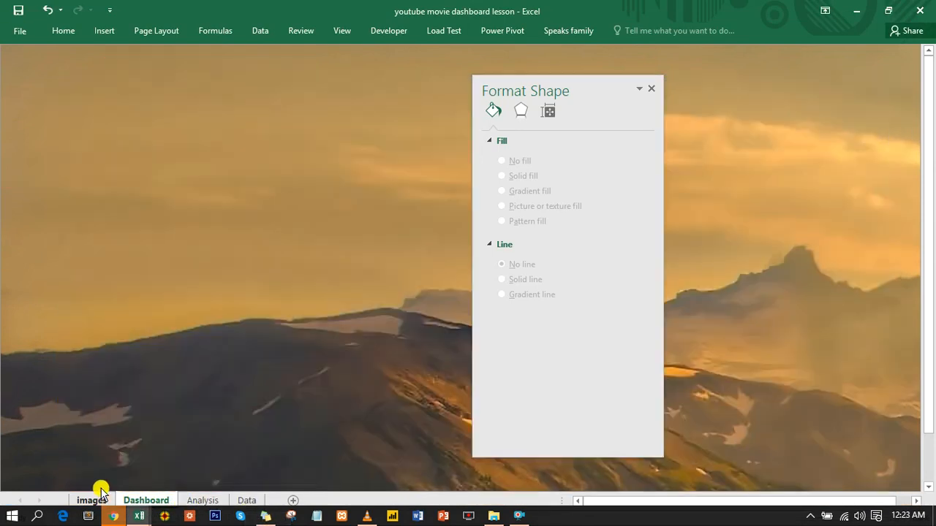
left_click(176, 140)
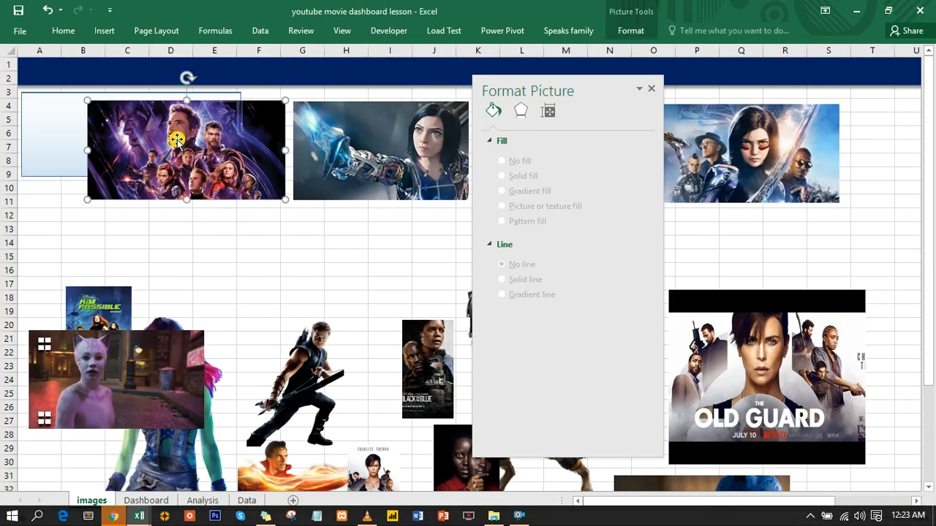
left_click(177, 141)
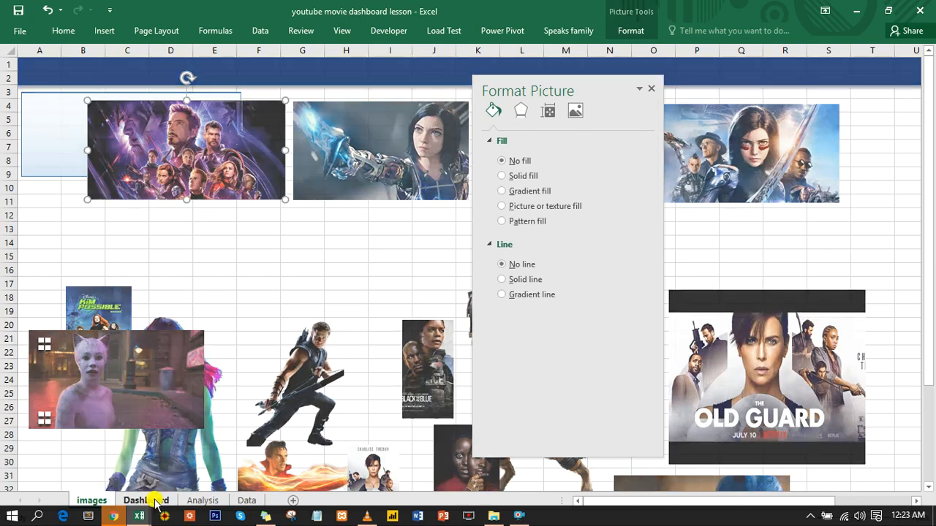
left_click(150, 500)
left_click(164, 350)
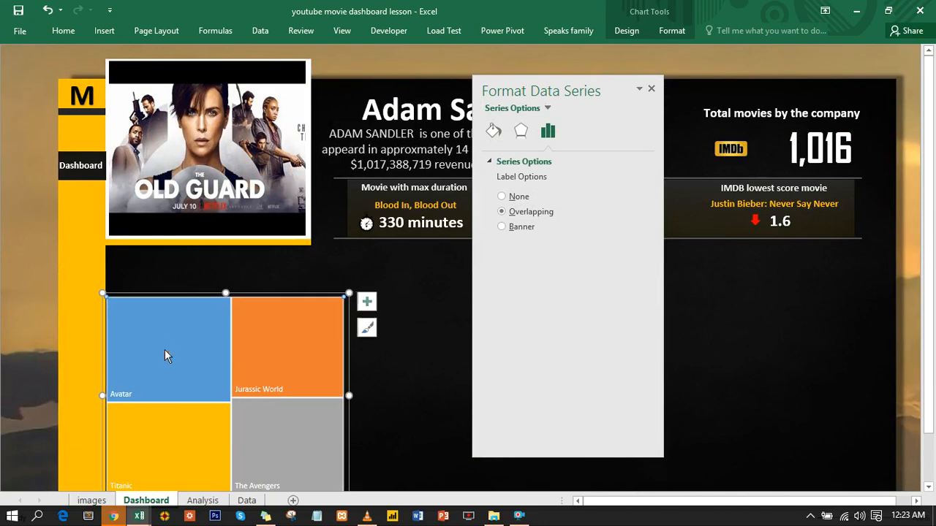
left_click(164, 349)
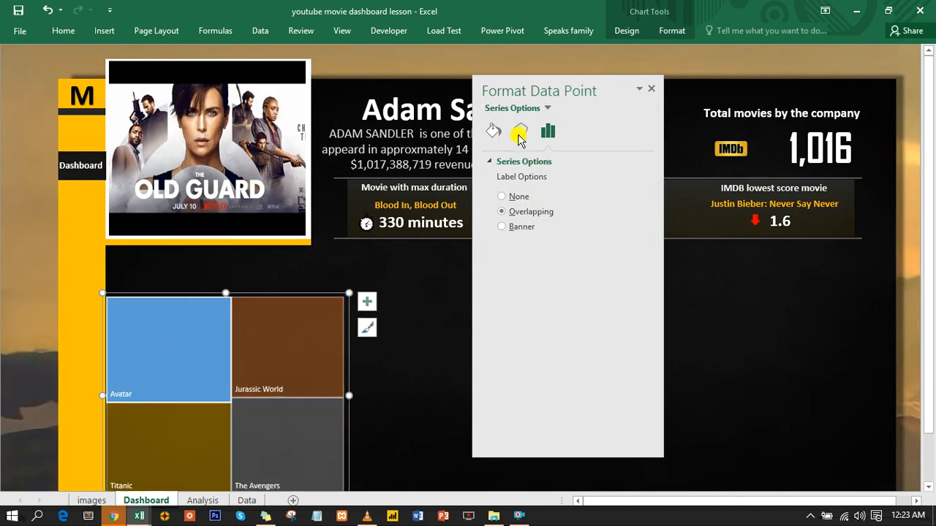
left_click(495, 133)
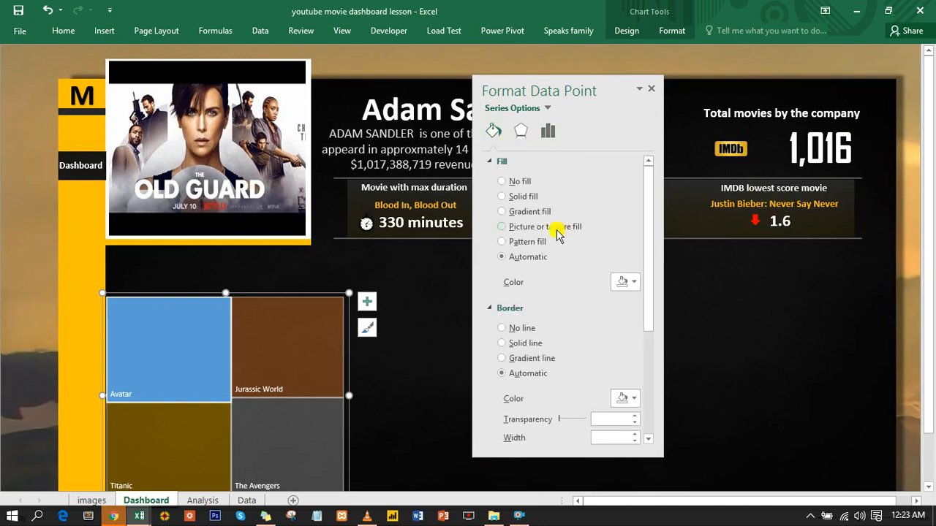
left_click(517, 228)
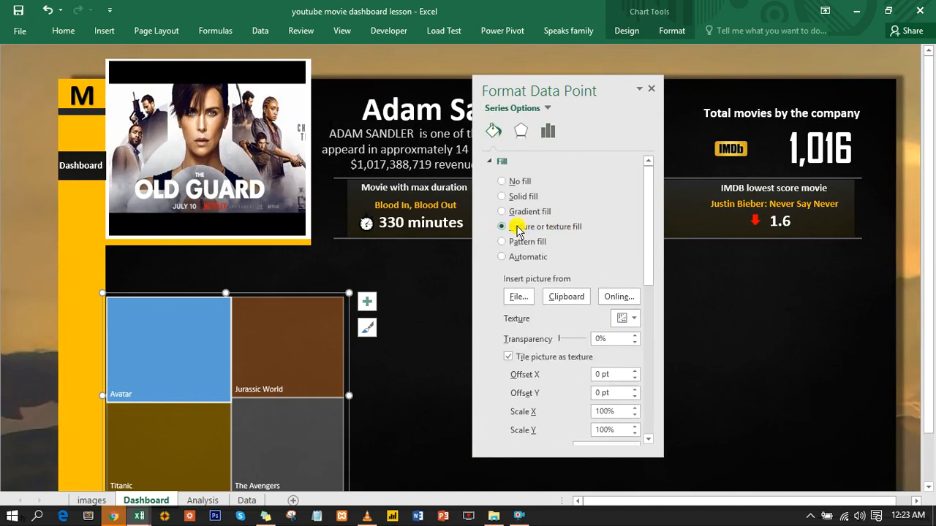
left_click(564, 297)
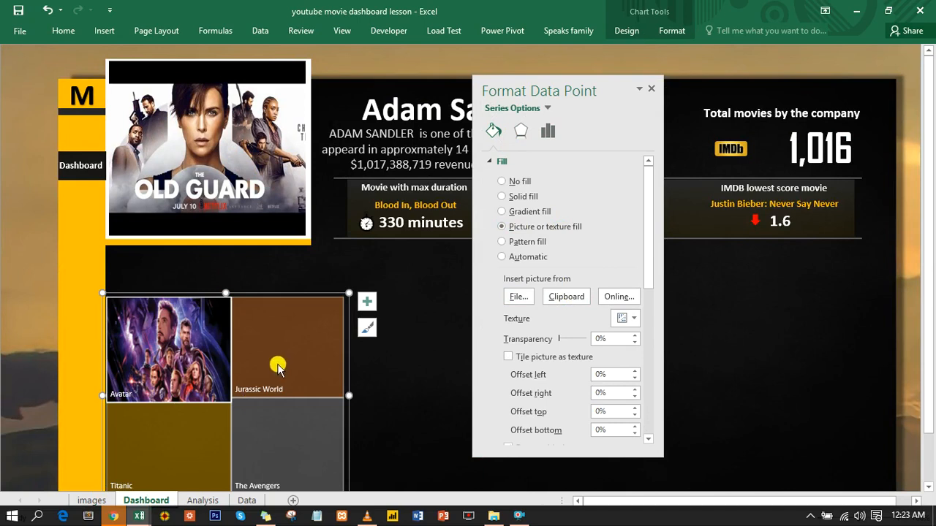
- Fill the treemap's Jurassic World tile with the images sheet's picture of the woman with the glowing mechanical arm, and reopen the images sheet
left_click(87, 501)
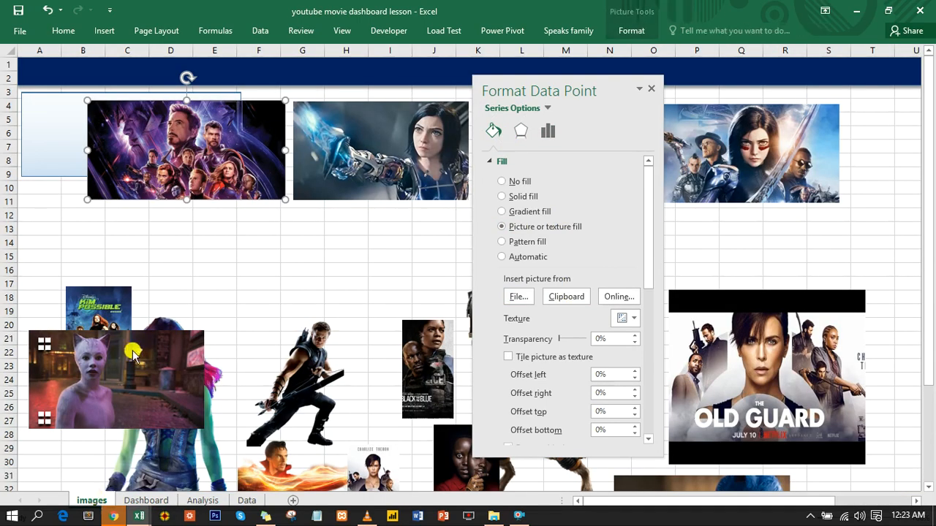
left_click(353, 138)
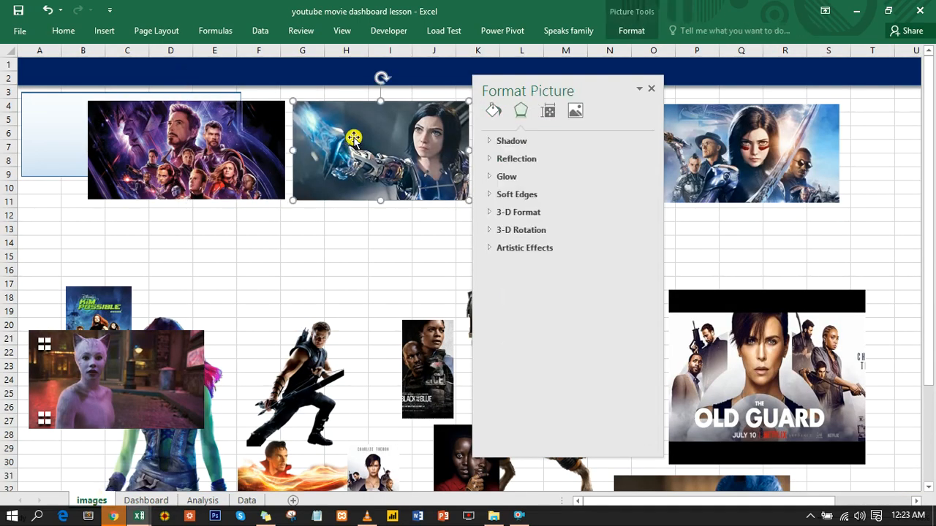
left_click(150, 501)
left_click(269, 350)
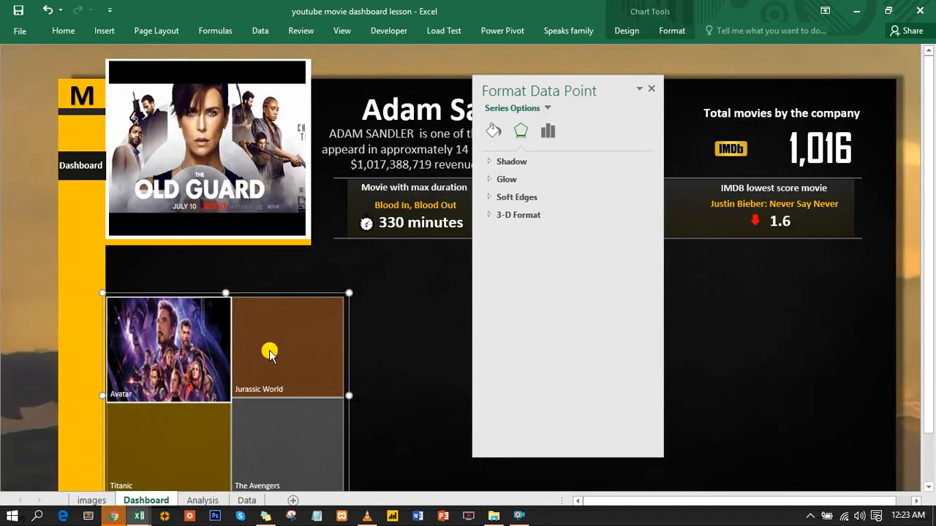
left_click(494, 131)
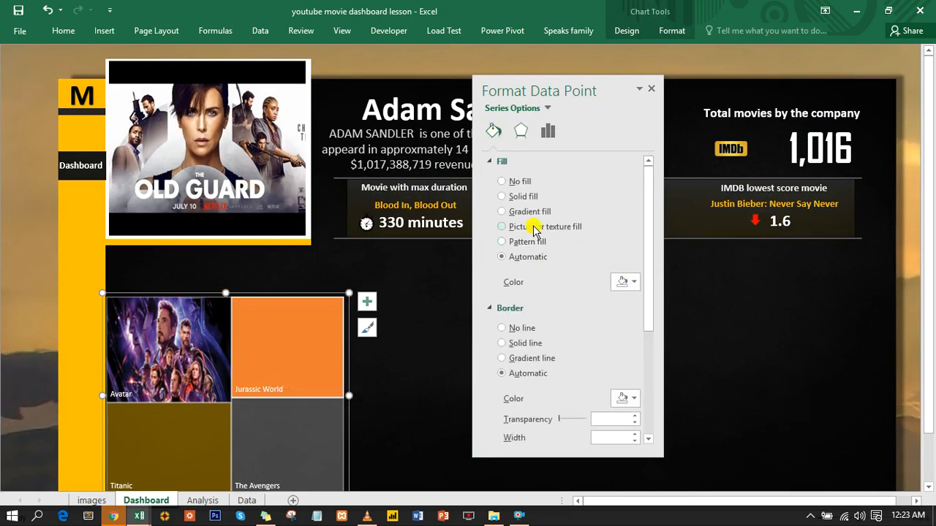
left_click(536, 228)
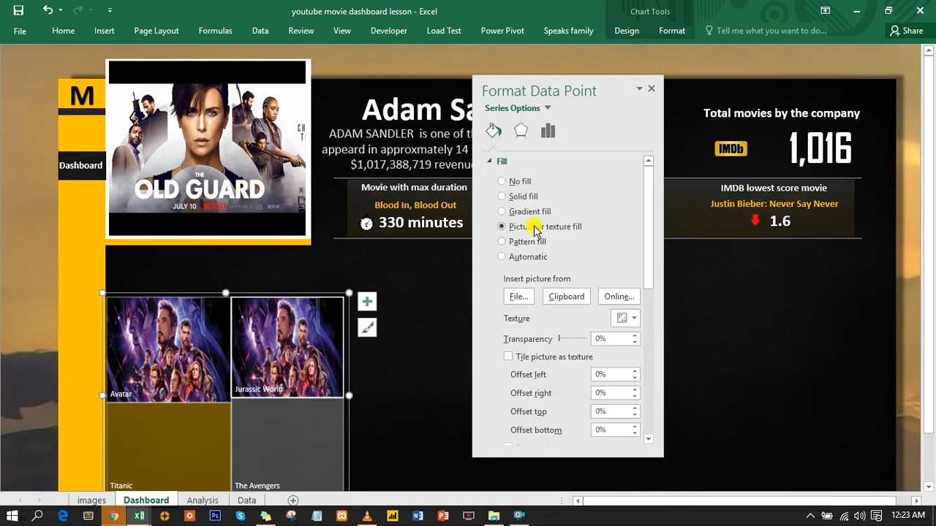
left_click(567, 297)
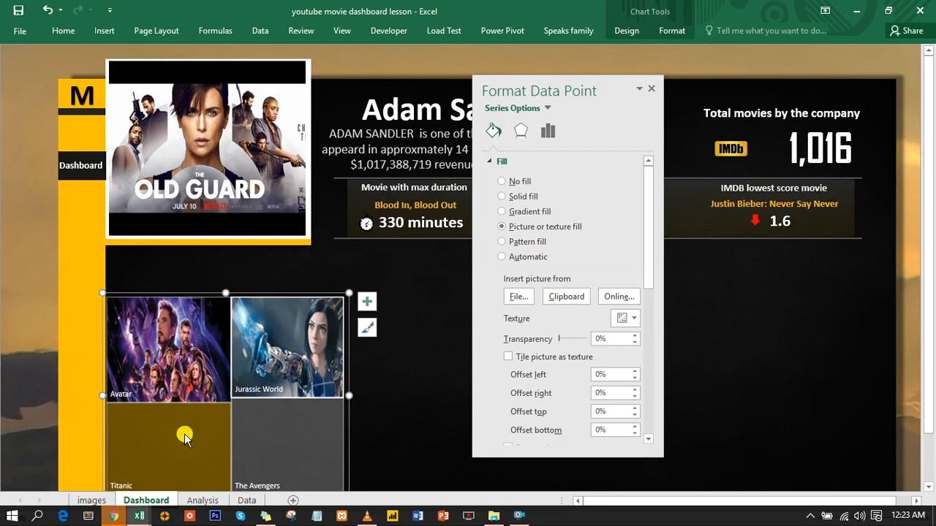
left_click(91, 500)
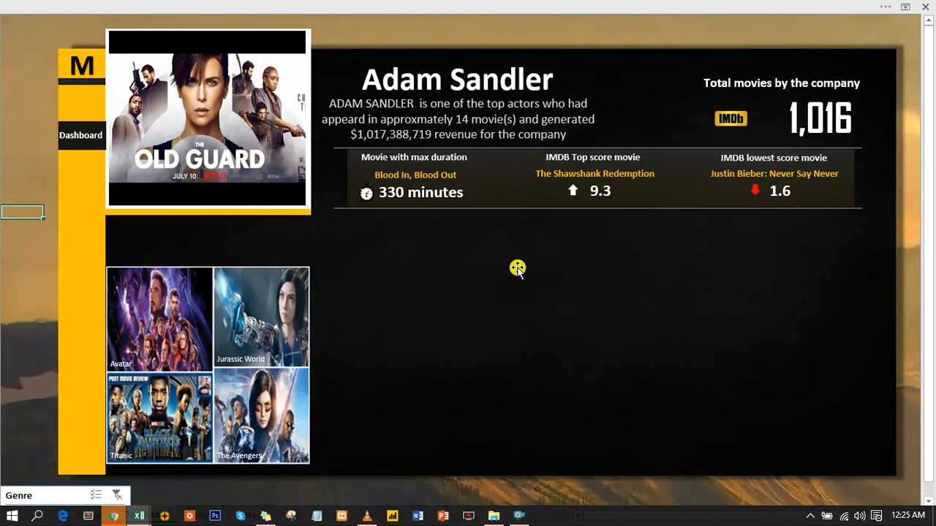
- Move the Genre slicer into the black panel below the score cards and filter by Animation, then Adventure
left_click_drag(72, 487, 487, 251)
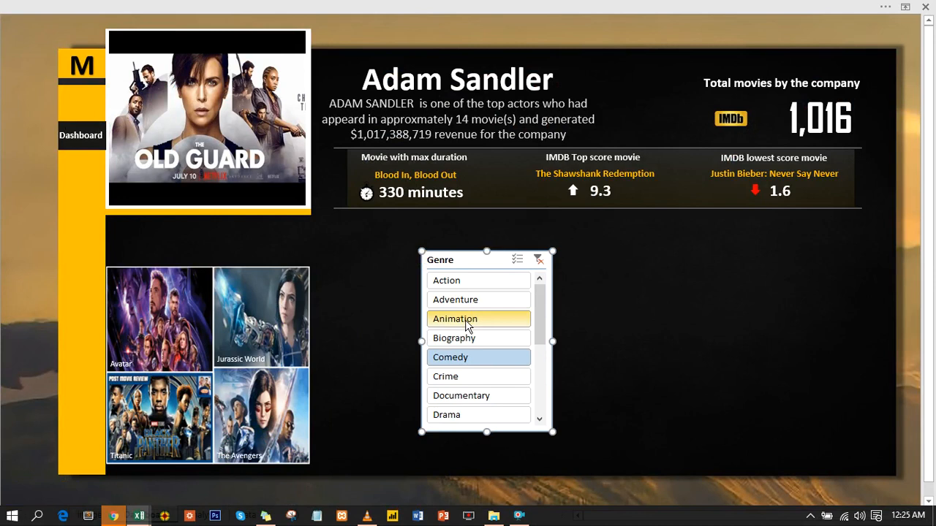
left_click(468, 326)
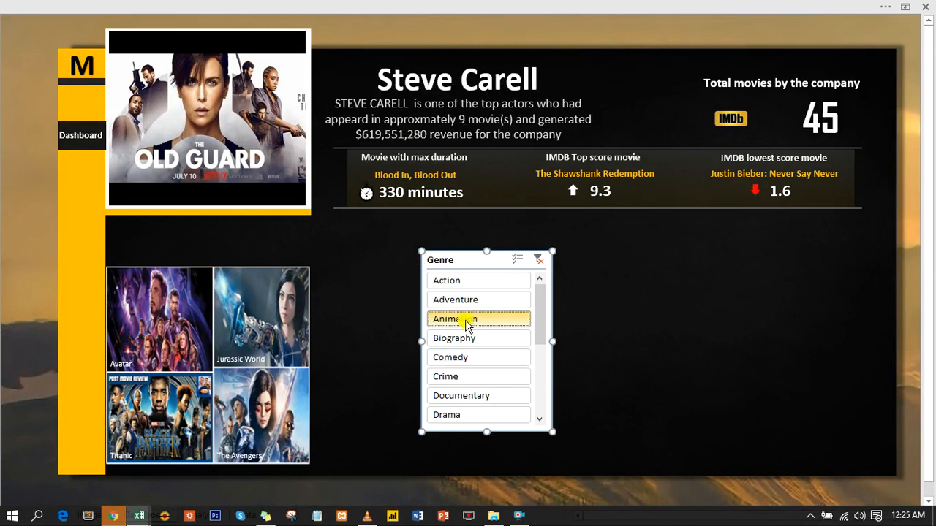
left_click(491, 303)
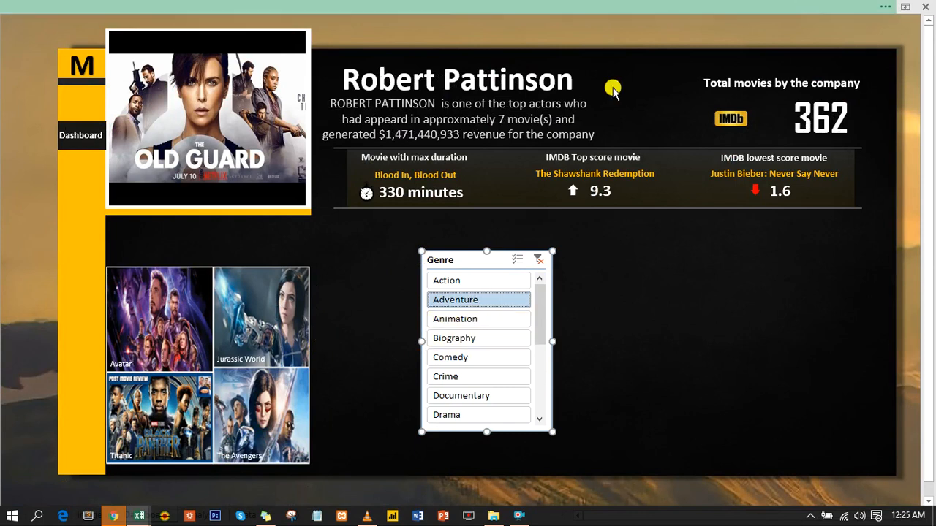
- Bring back the hidden ribbon and set it to show tabs only
left_click(644, 7)
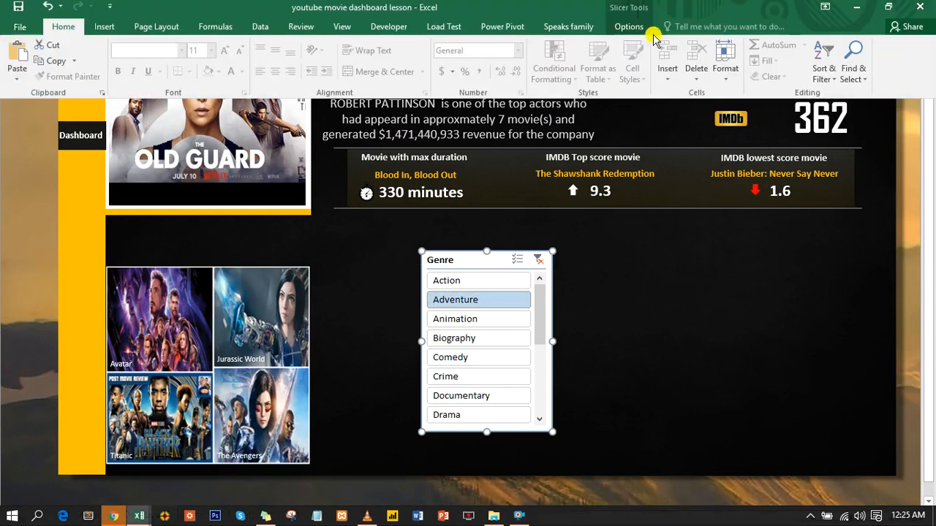
left_click(824, 11)
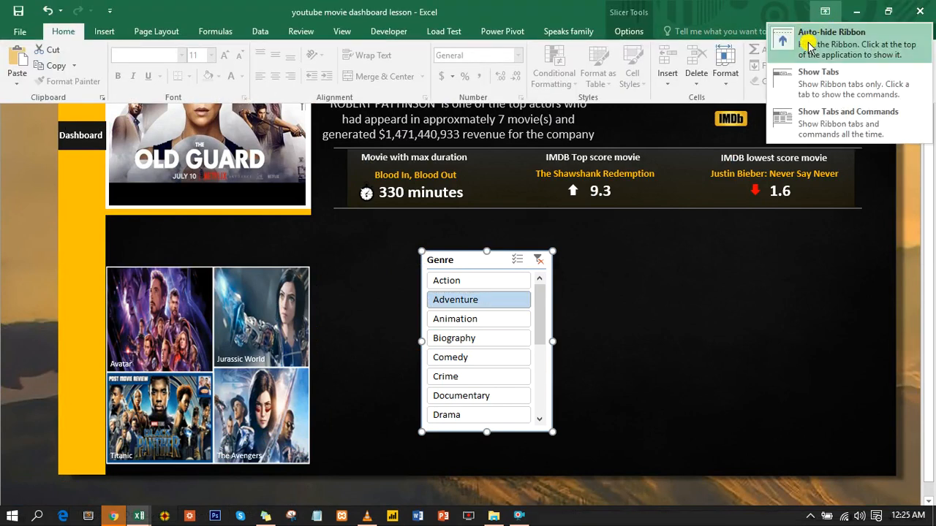
left_click(817, 83)
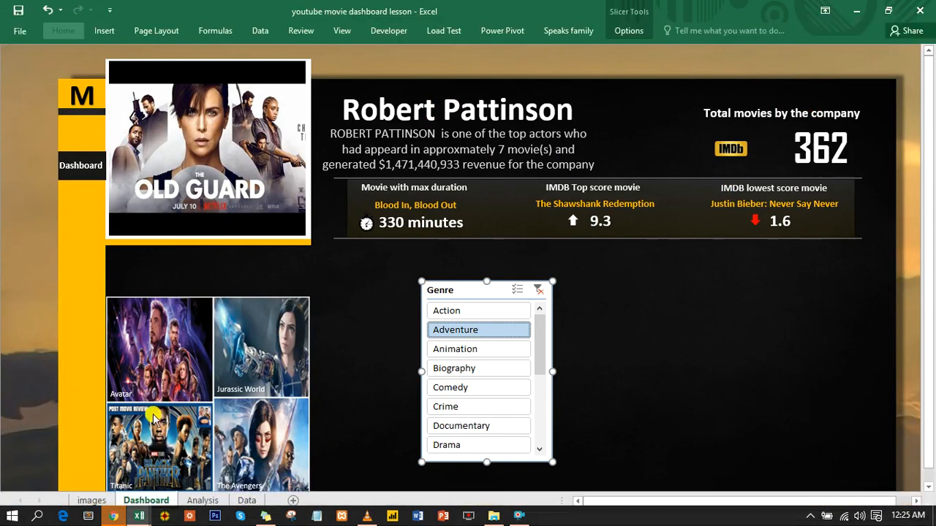
- Connect the top movies revenue PivotTable on the Analysis sheet to the Genre slicer through its filter connections
left_click(204, 503)
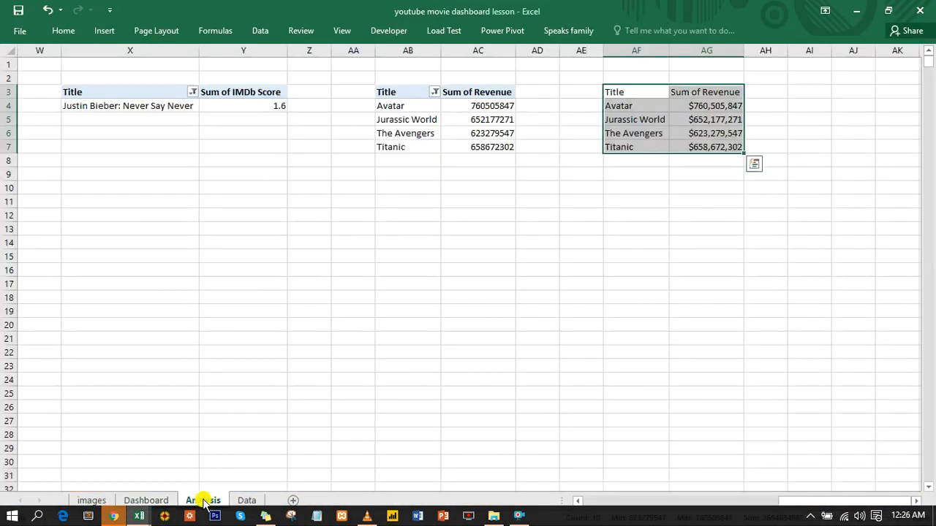
left_click(498, 120)
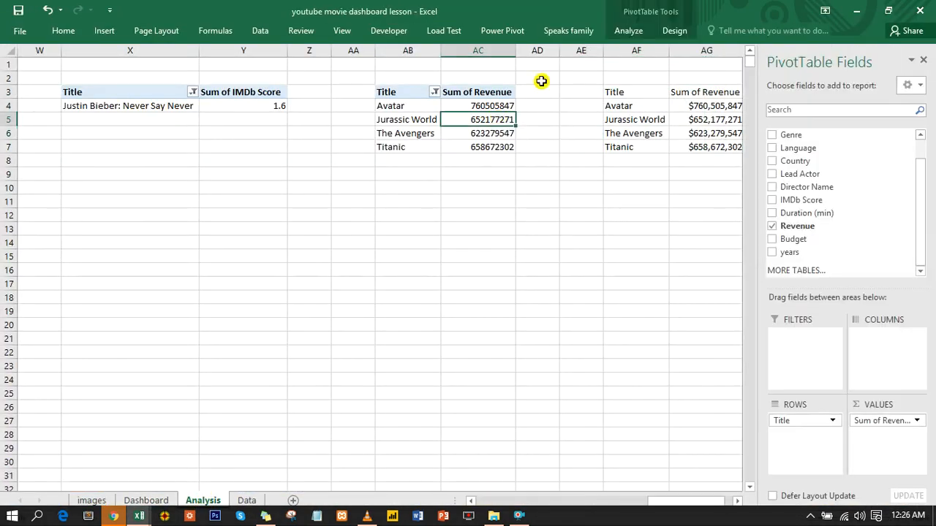
left_click(629, 29)
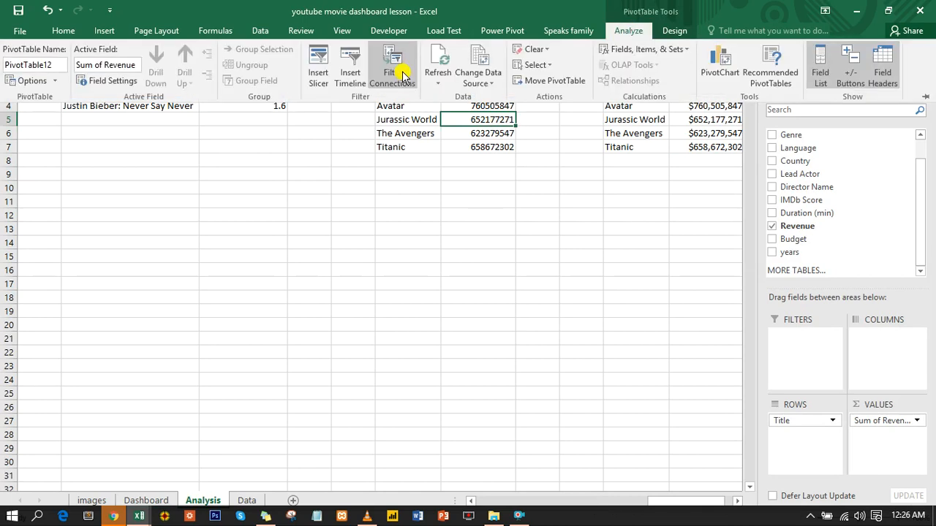
left_click(401, 75)
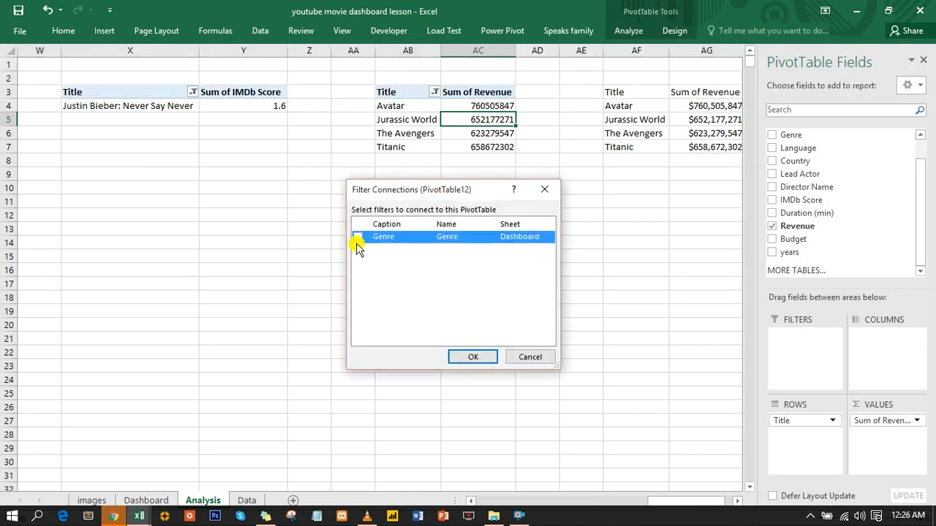
left_click(358, 238)
left_click(472, 356)
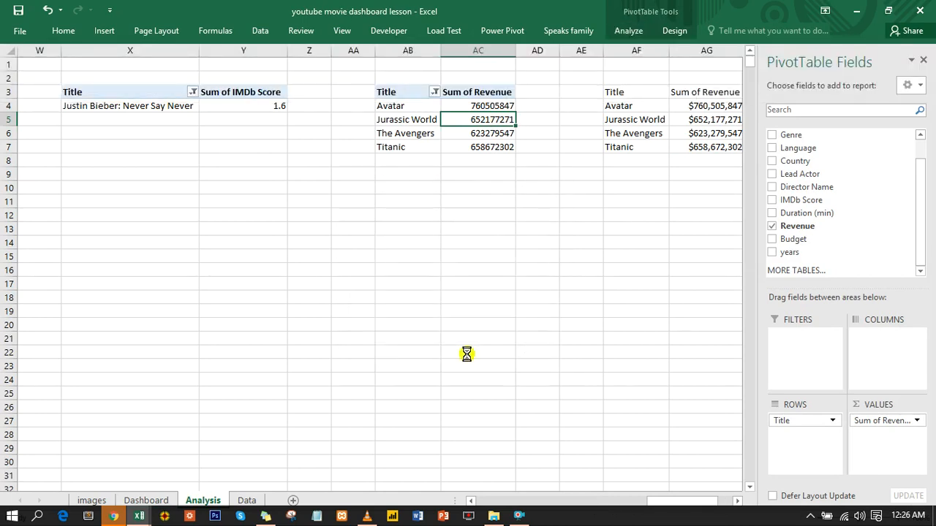
- Test the Genre slicer on the dashboard with Animation and Comedy, and delete the slicer
left_click(150, 500)
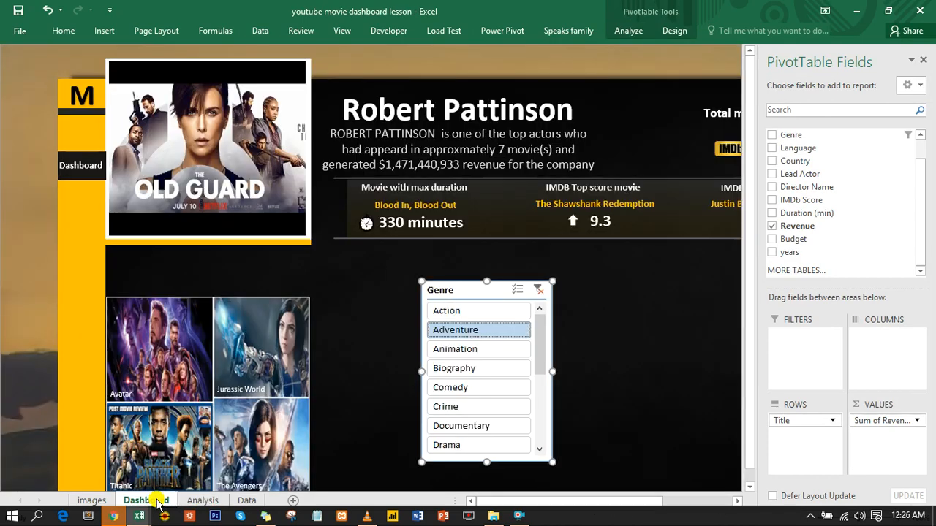
left_click(476, 356)
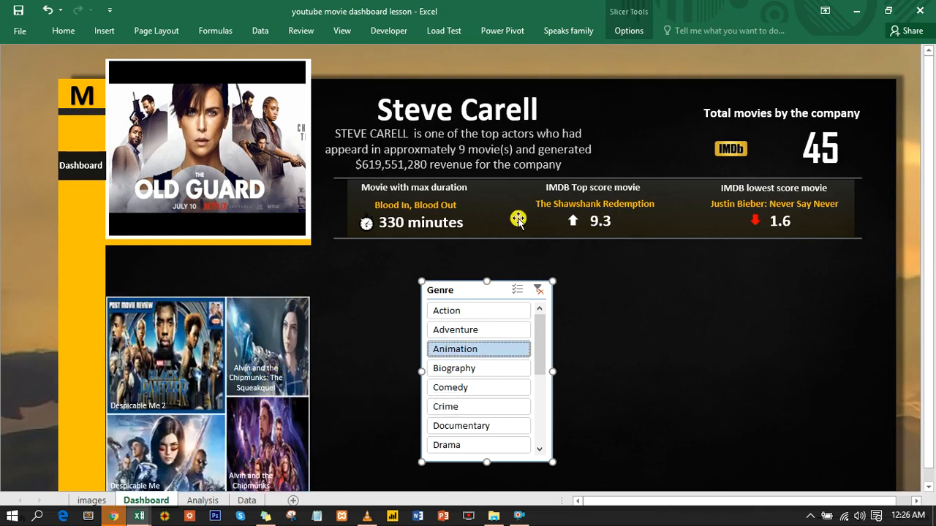
left_click(466, 388)
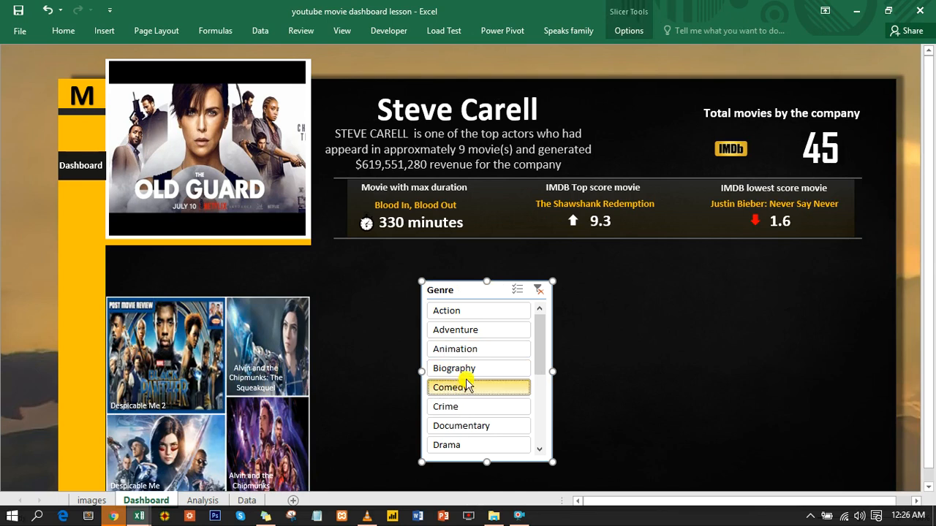
key("Delete")
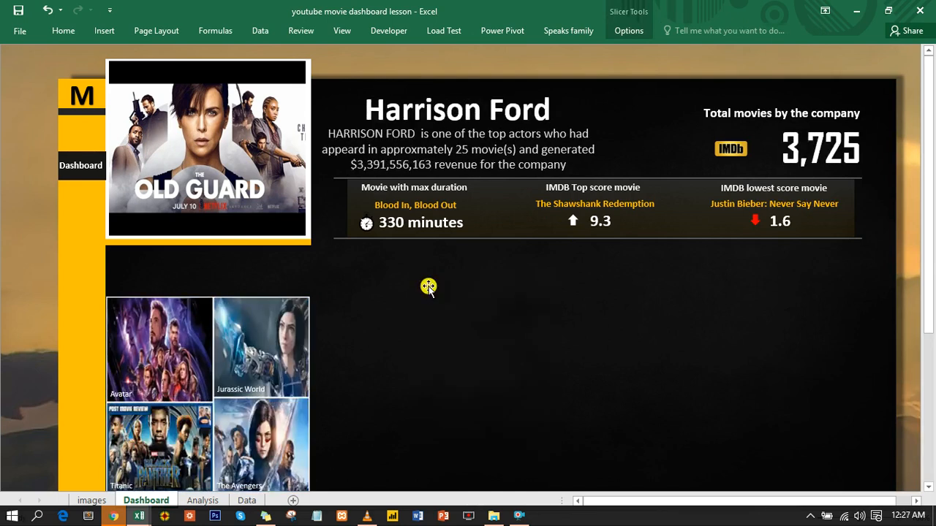
- Switch to the finished Dynamic movie Dashboard workbook and filter it by Biography and Crime to examine its Top 4 Movies section
mouse_move(139, 515)
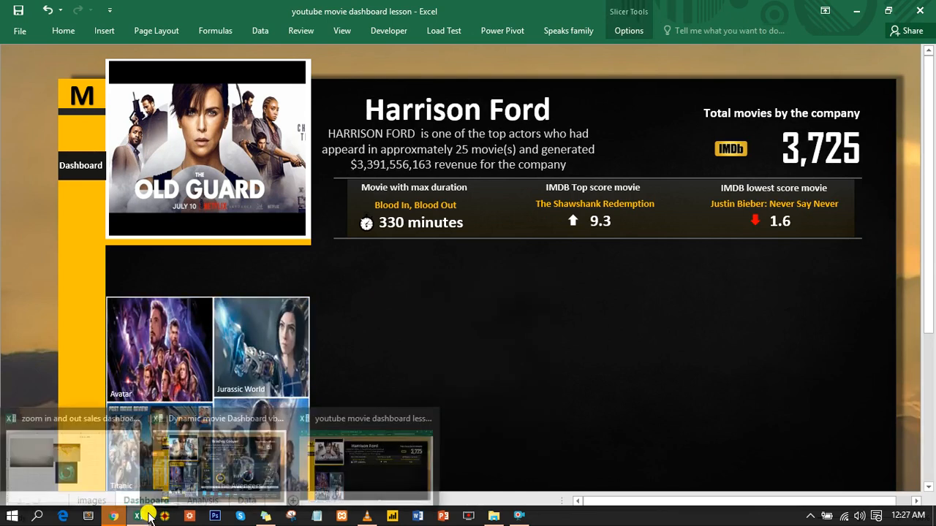
left_click(234, 461)
left_click(150, 237)
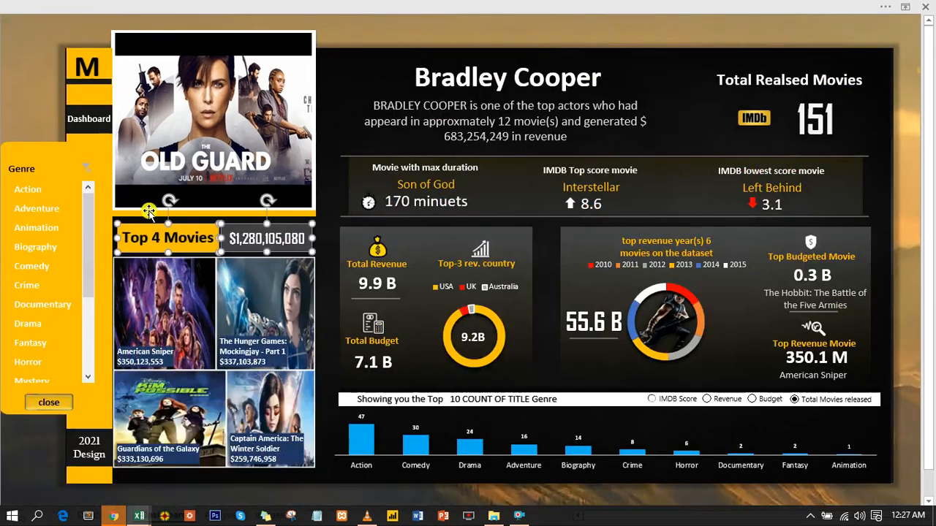
left_click(41, 81)
left_click(35, 247)
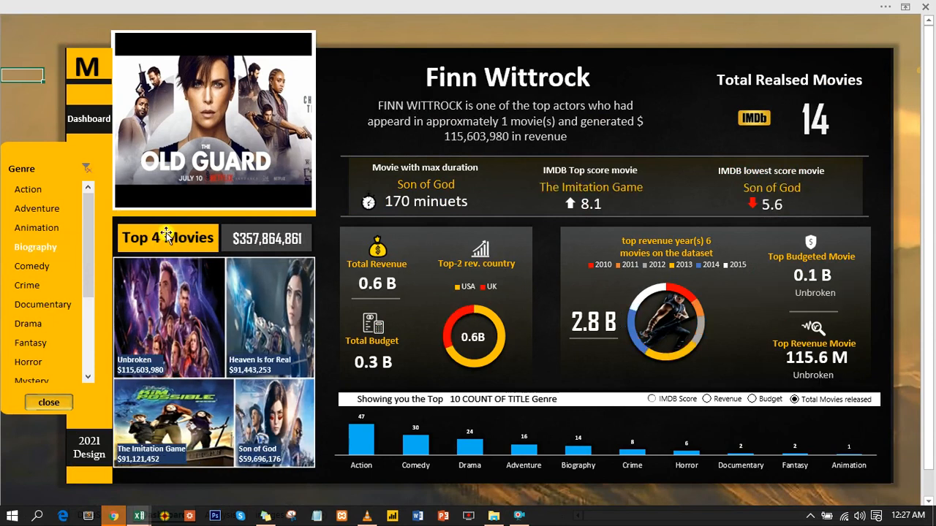
left_click(41, 288)
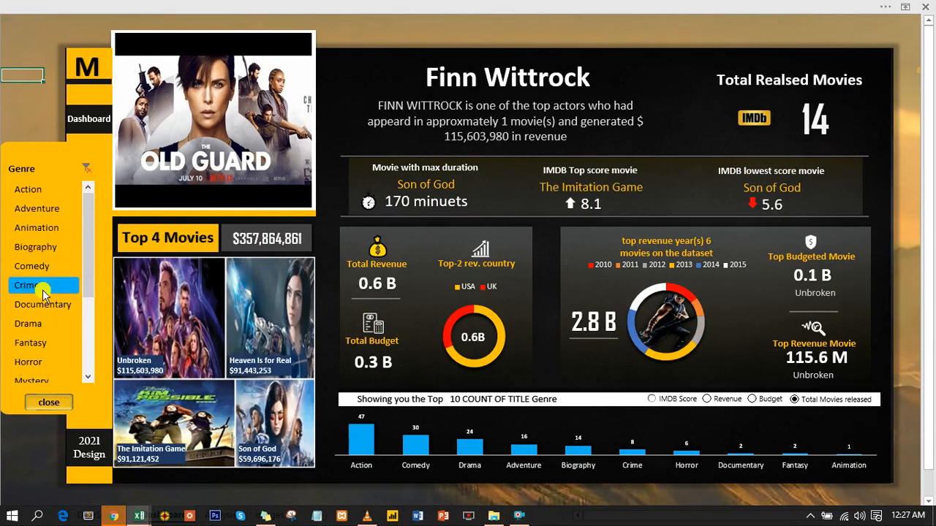
left_click(44, 304)
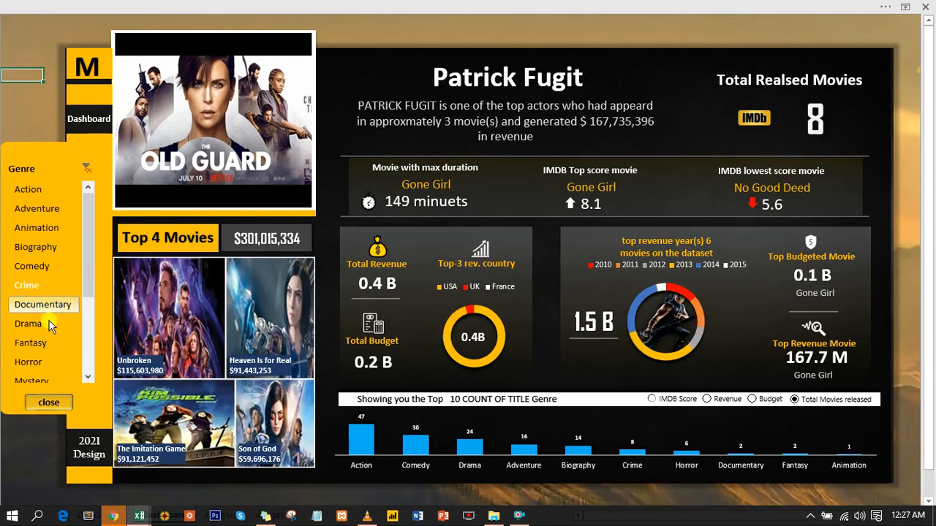
- Filter the finished dashboard by the years 2010, 2008 and 1959 to examine its Top Movies section, and clear the year filter
left_click(42, 404)
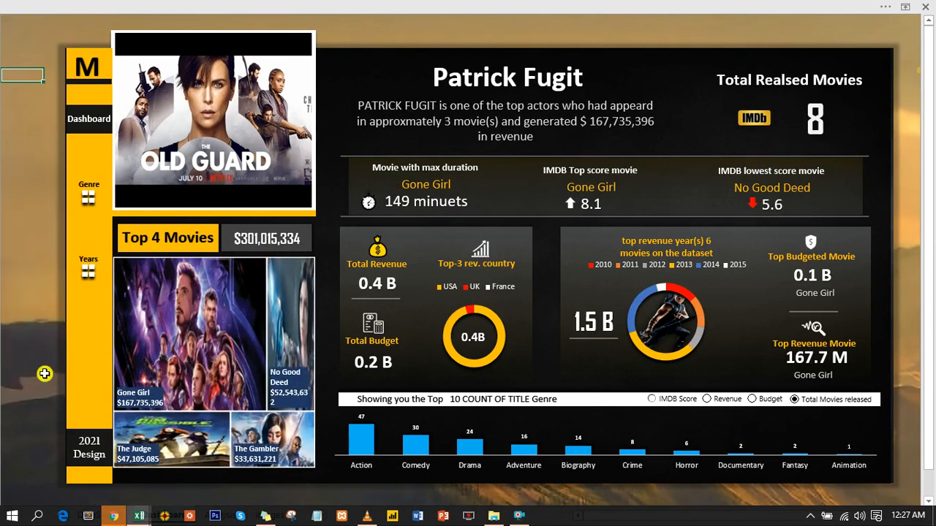
left_click(89, 276)
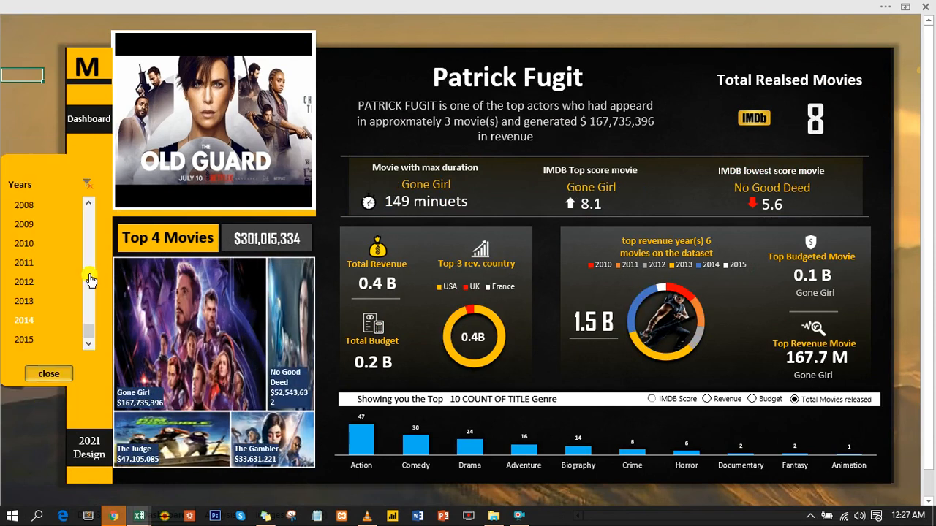
left_click(32, 247)
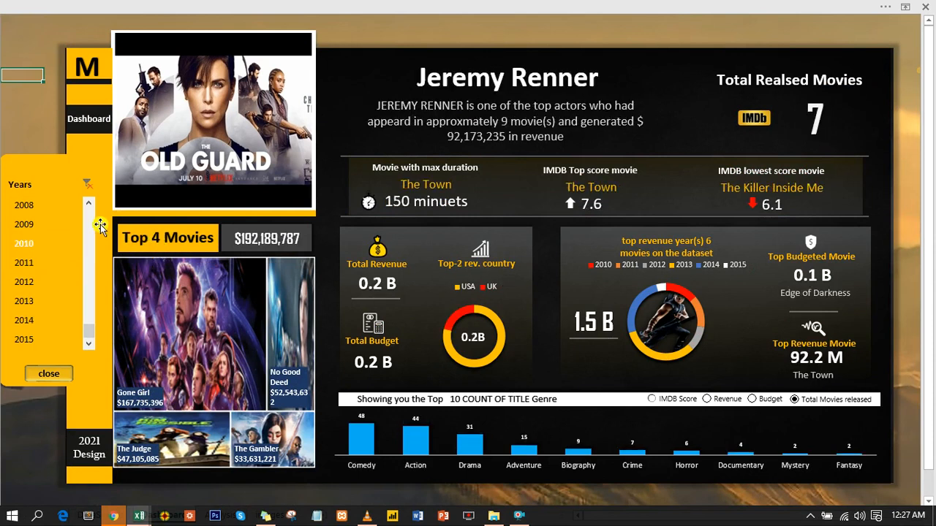
left_click(29, 207)
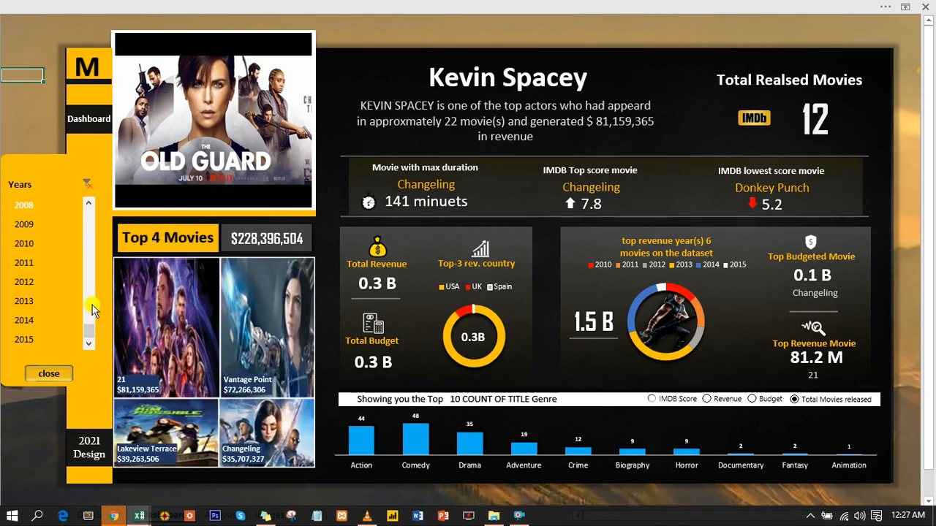
left_click_drag(95, 295, 93, 249)
left_click(32, 241)
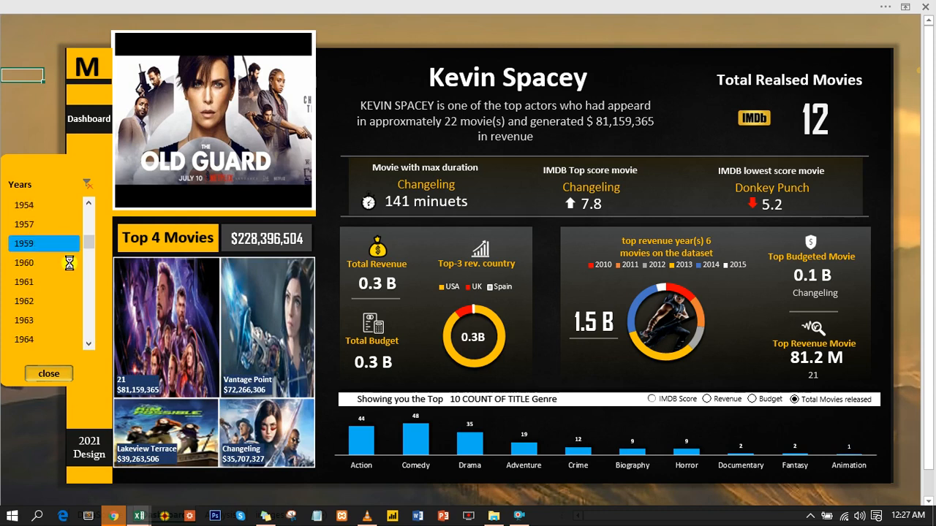
left_click(47, 262)
left_click(33, 243)
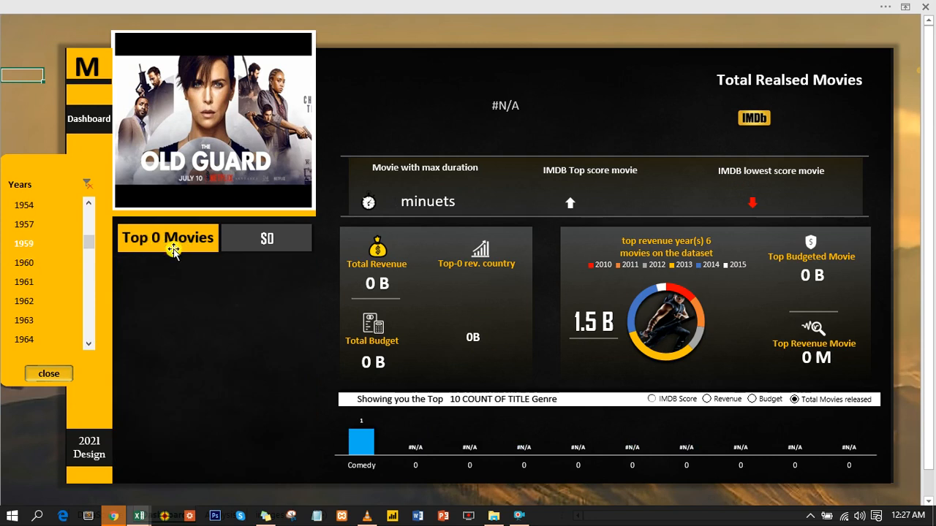
left_click(89, 188)
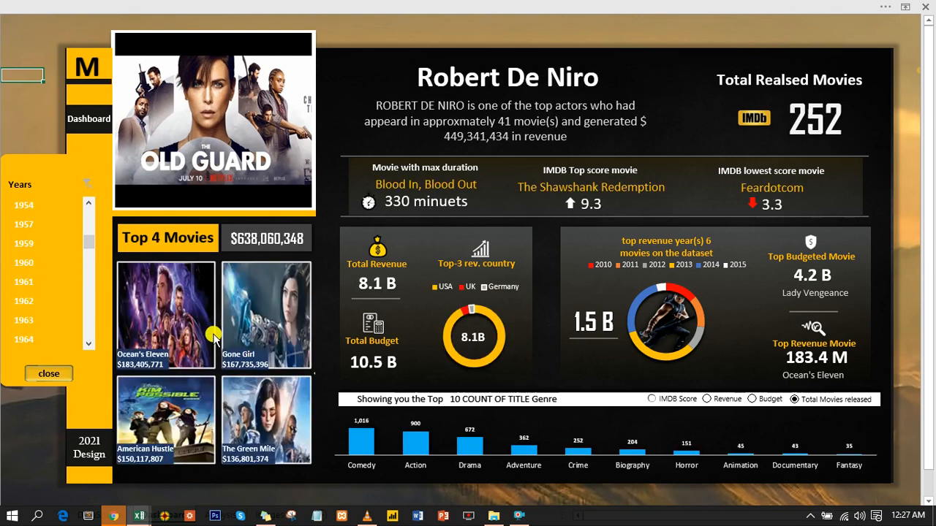
- Switch to the youtube movie dashboard lesson workbook and paste the copied yellow and grey rectangles side by side just above the treemap
mouse_move(147, 517)
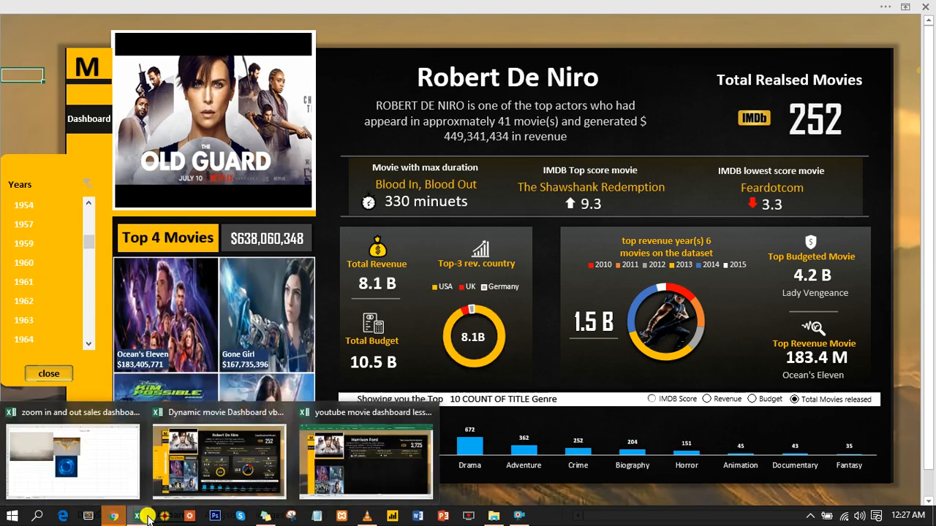
left_click(366, 461)
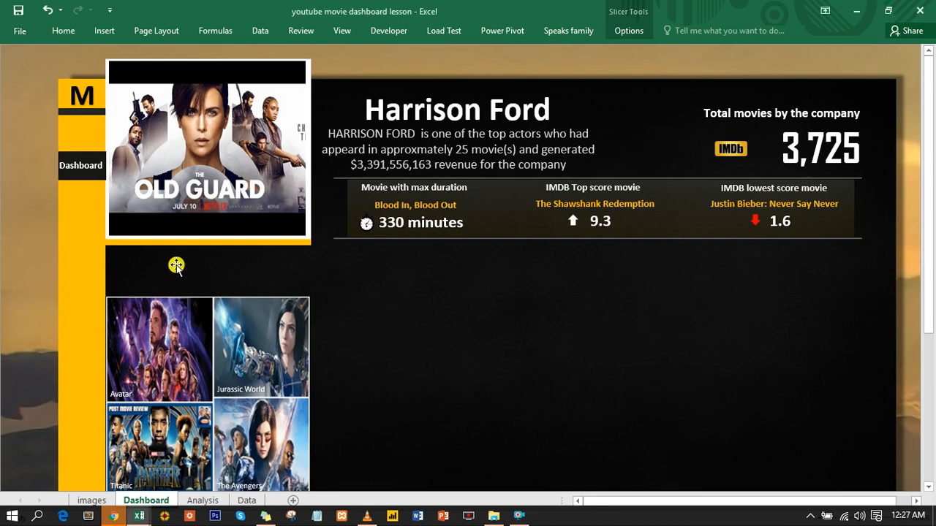
left_click(7, 240)
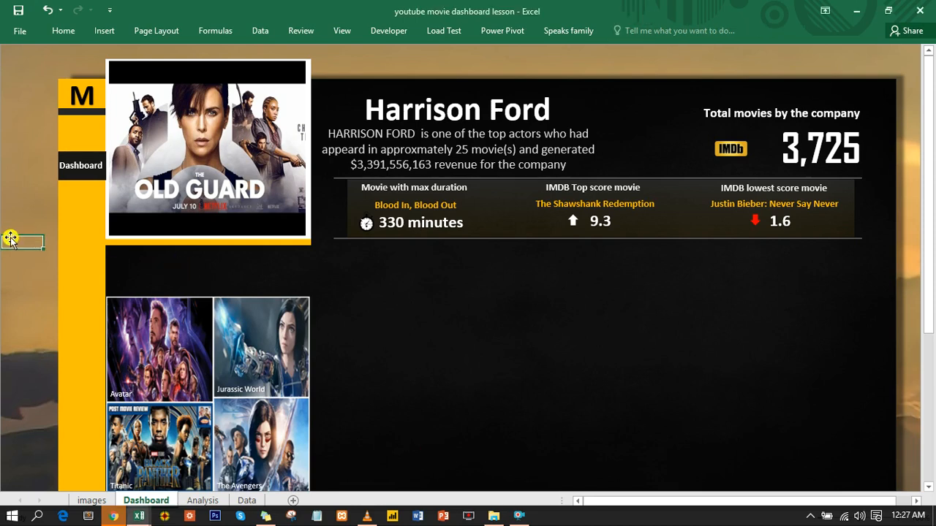
key("ctrl+v")
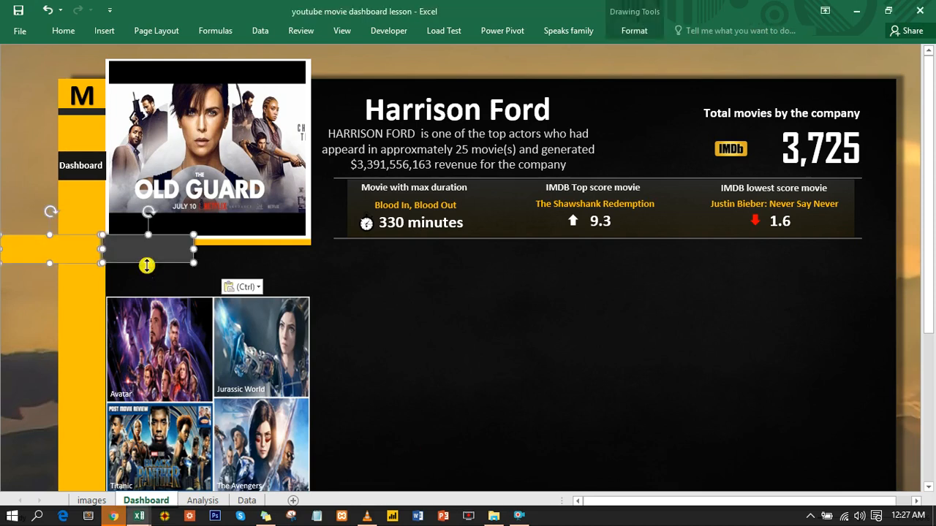
left_click_drag(139, 265, 251, 285)
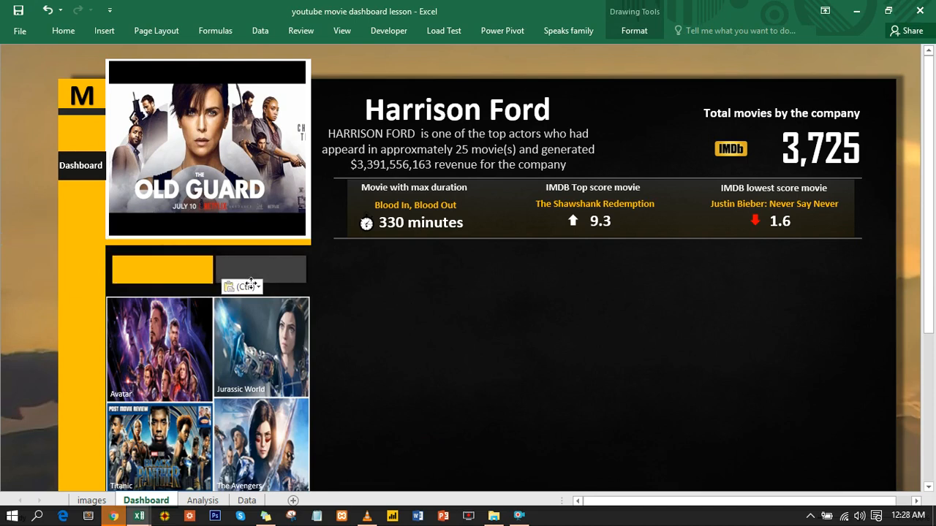
left_click(18, 255)
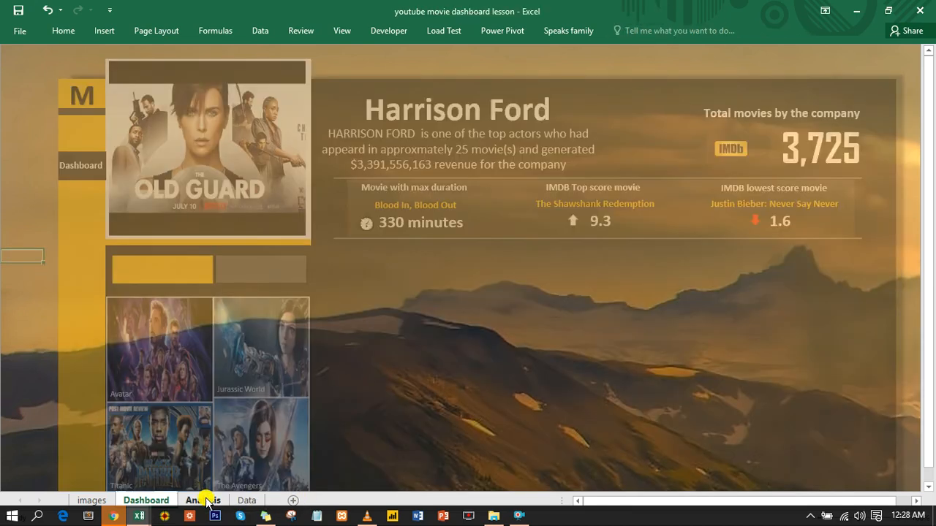
- On the Analysis sheet, count the top movie titles in cell AC2 with =COUNTA(AB4:AB7)
left_click(206, 502)
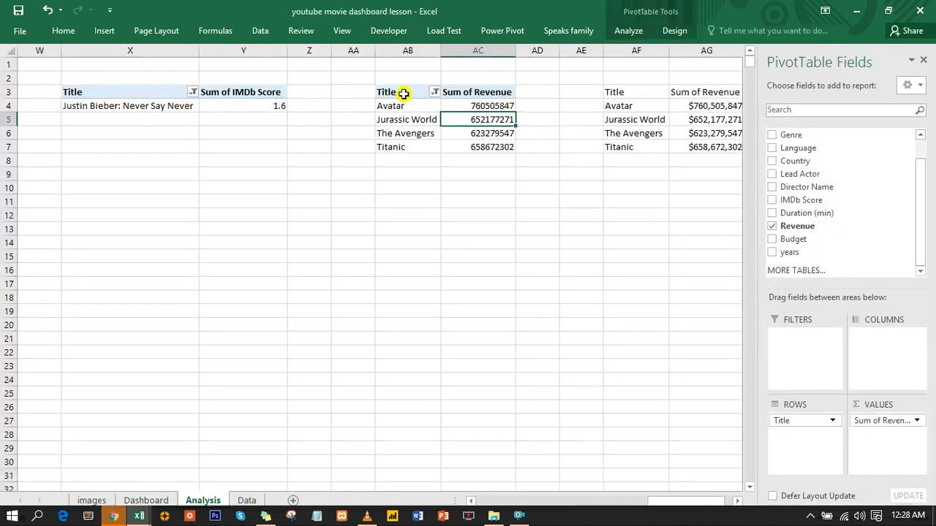
left_click(469, 77)
left_click(468, 77)
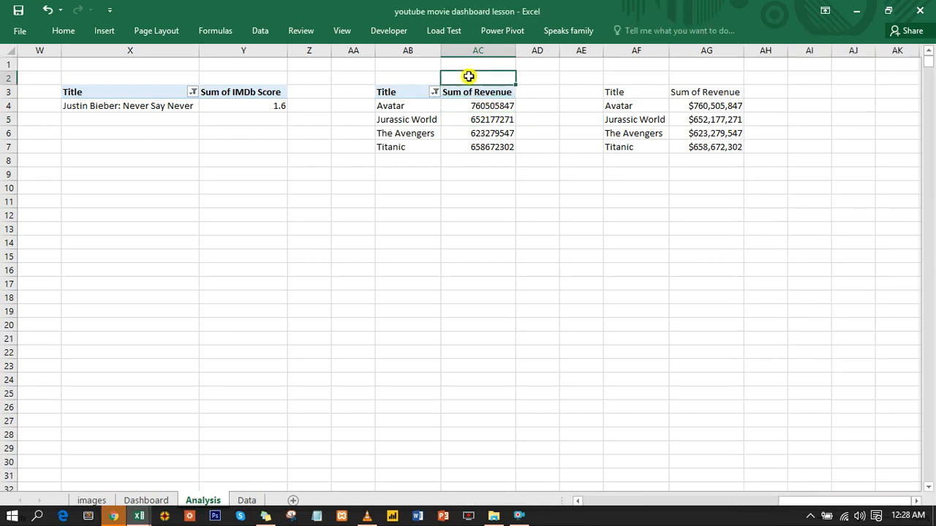
type("ou")
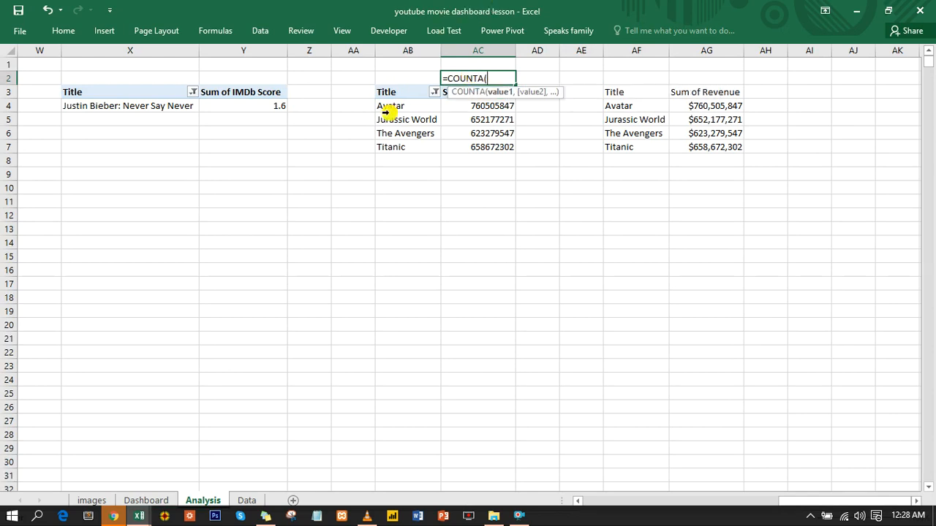
left_click_drag(392, 106, 400, 146)
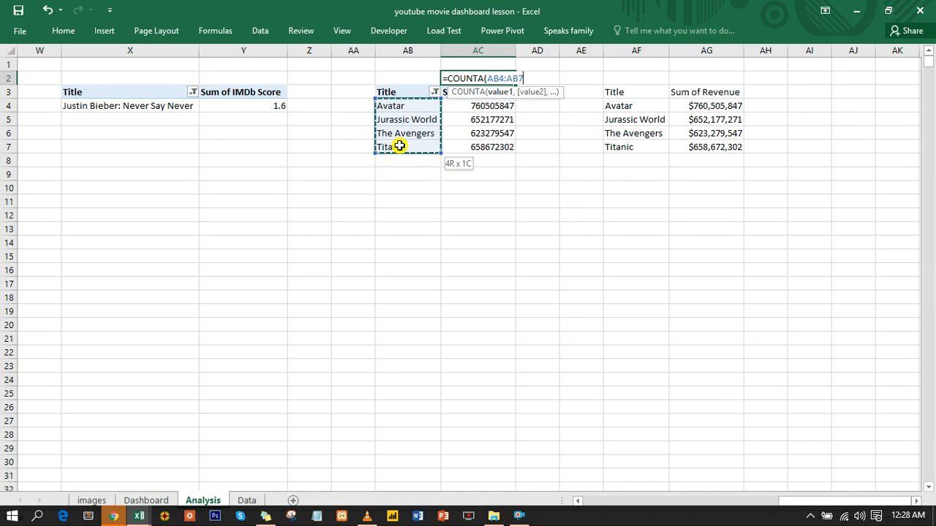
key("Return")
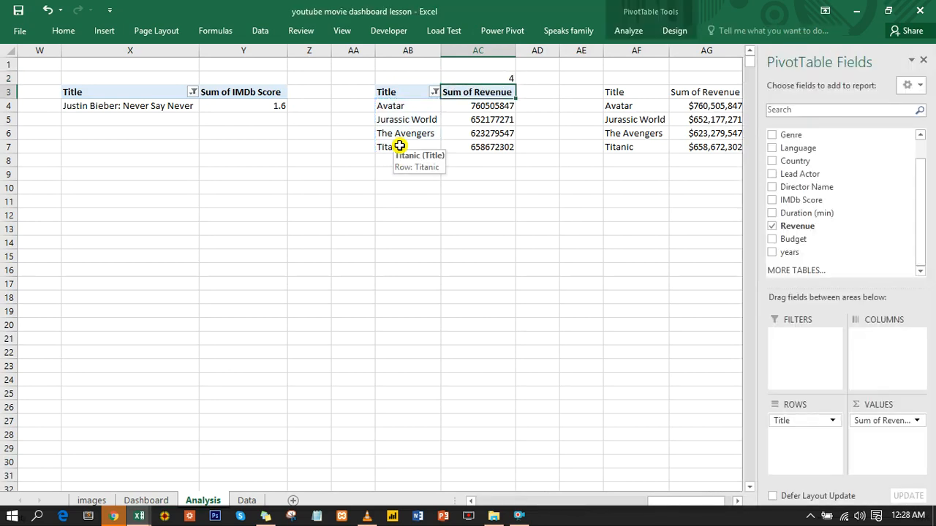
- Build the dynamic heading in cell AB2 with the formula ="Top"&" "&AC2&" movies"
left_click(403, 78)
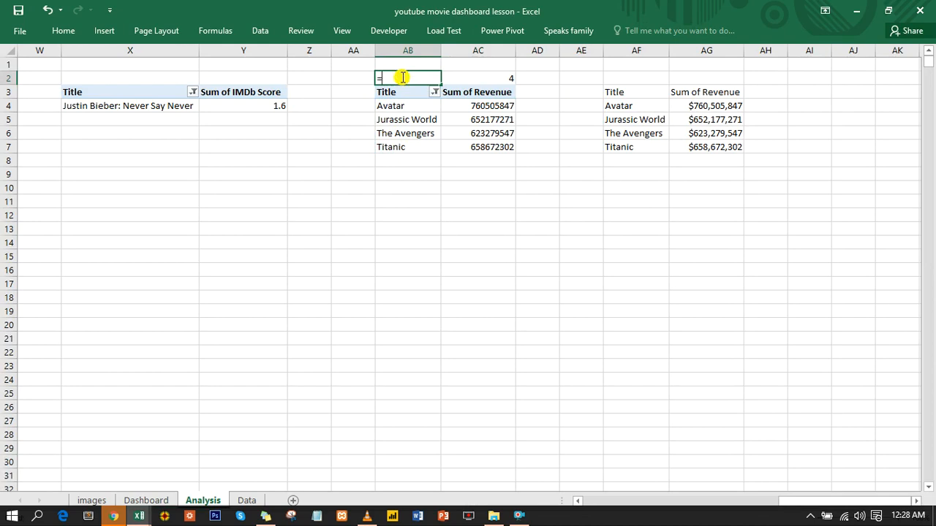
type("=T")
key("BackSpace")
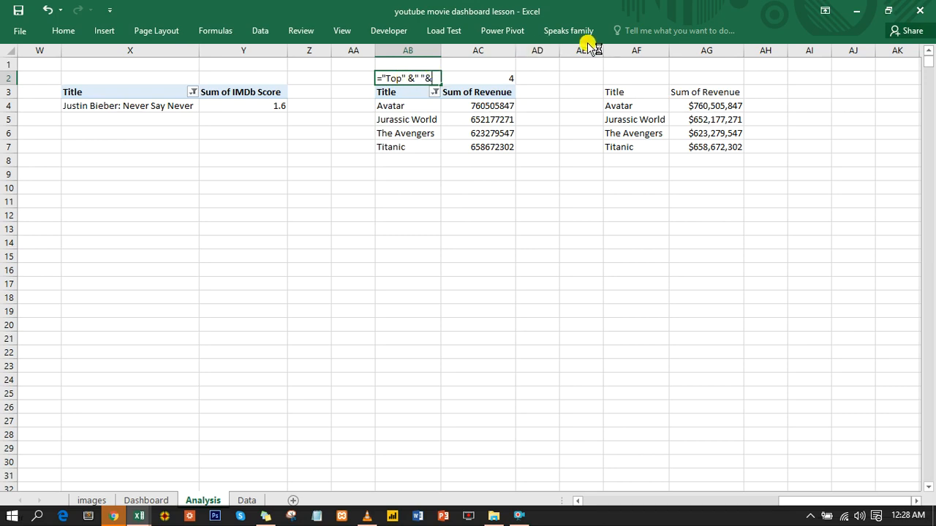
left_click(505, 76)
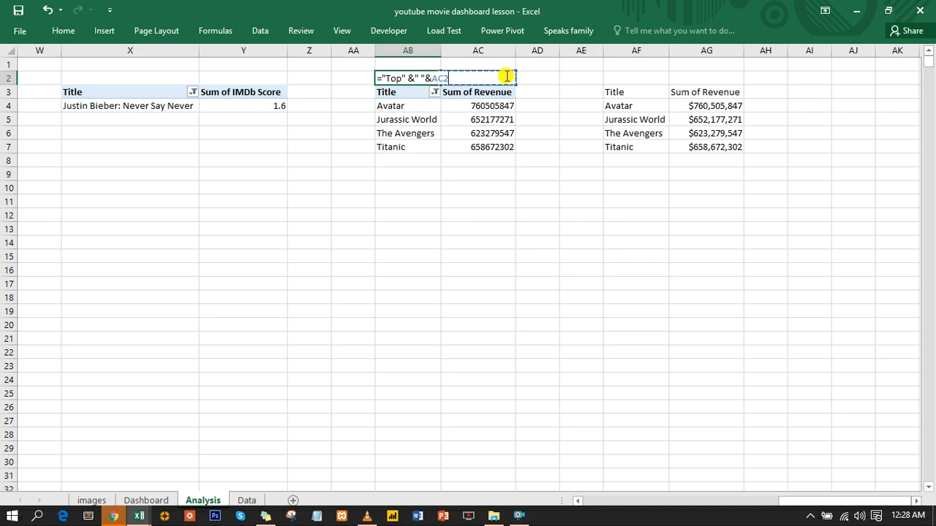
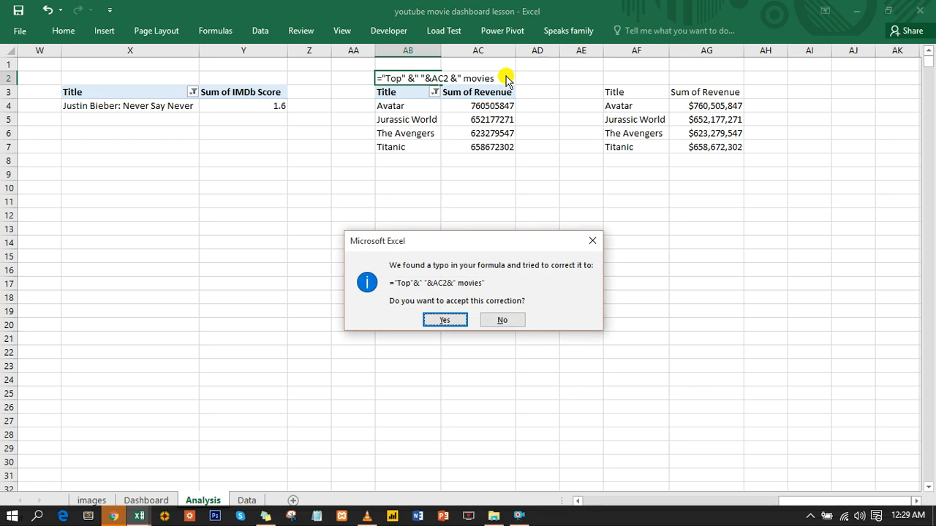
key("Return")
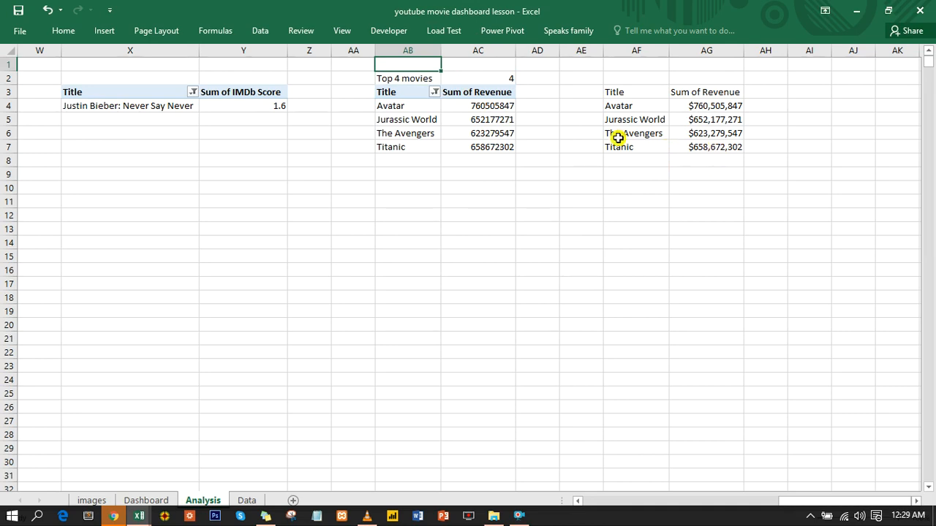
- Total the top movies' revenue in cell AG8 with =SUM(AG4:AG7)
left_click(721, 163)
type("=sum")
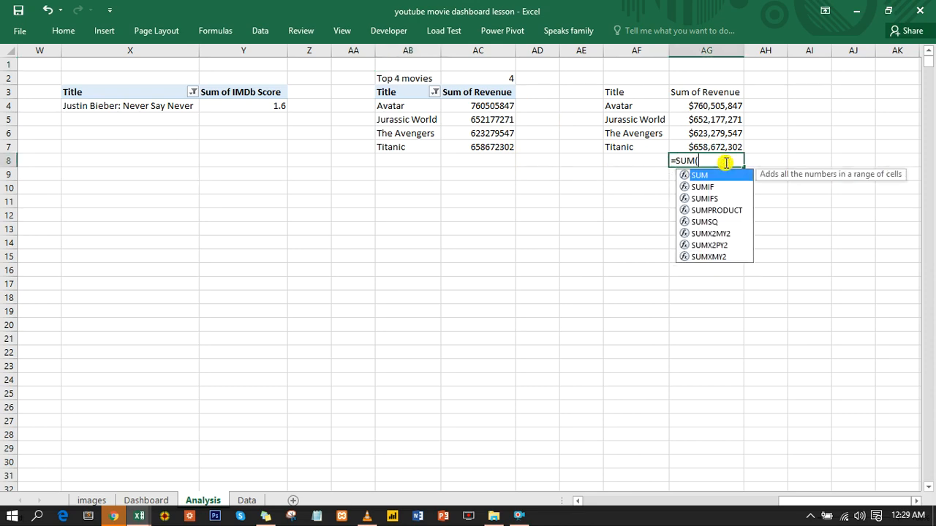
left_click_drag(723, 106, 720, 145)
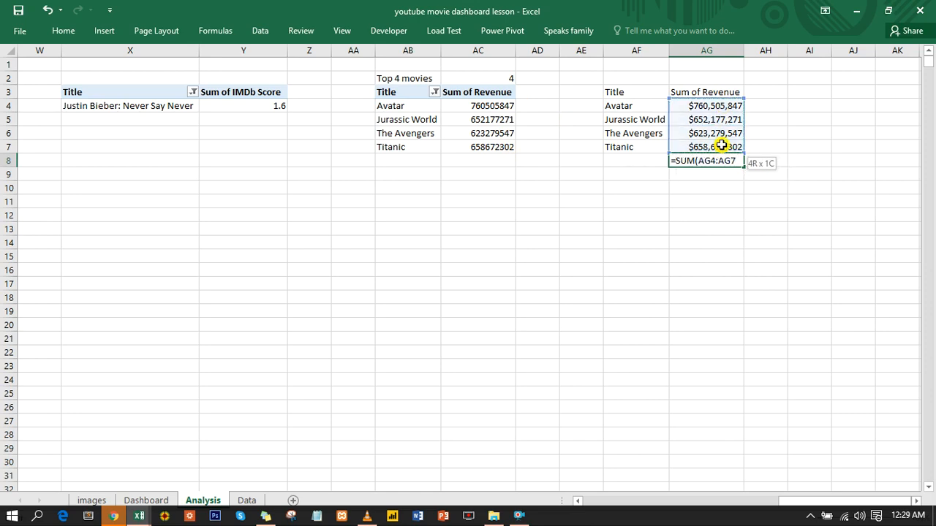
key("Return")
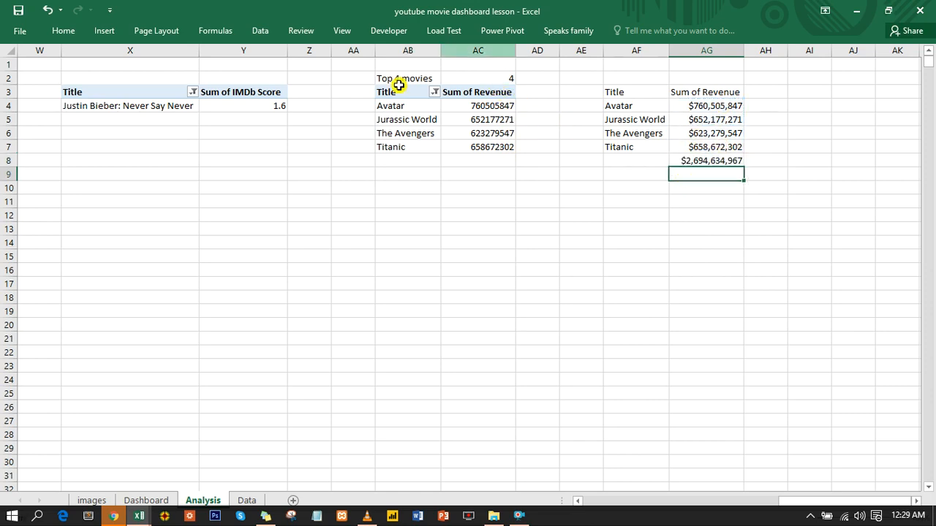
- Show the formula bar on the Dashboard sheet and link the yellow rectangle's text to =Analysis!AB2
left_click(150, 501)
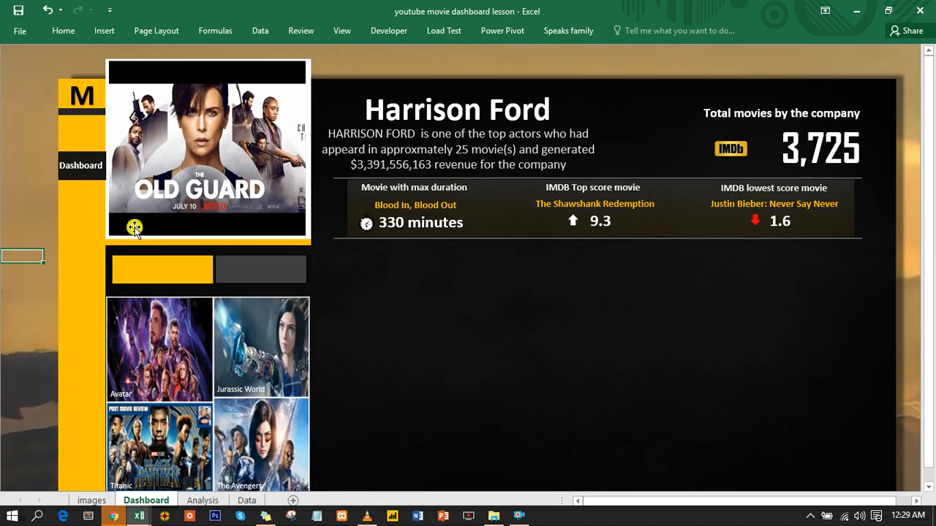
left_click(133, 271)
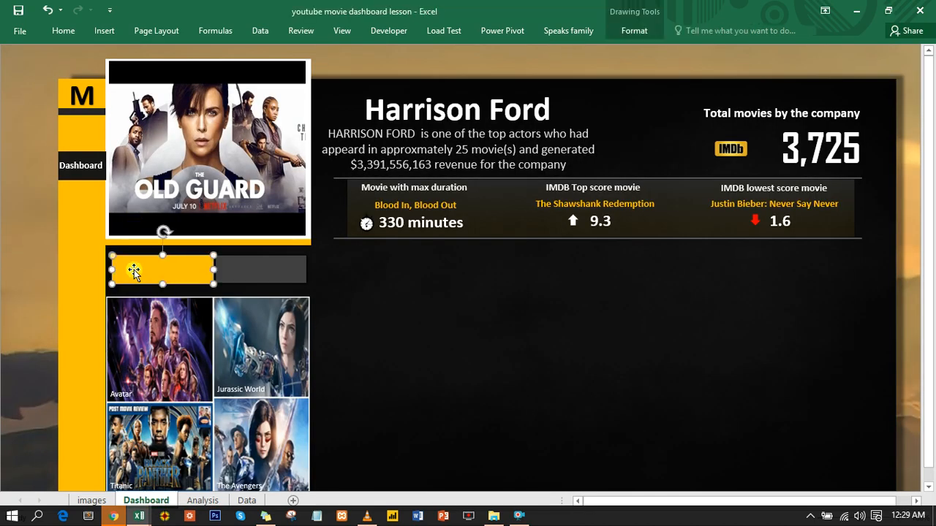
left_click(342, 32)
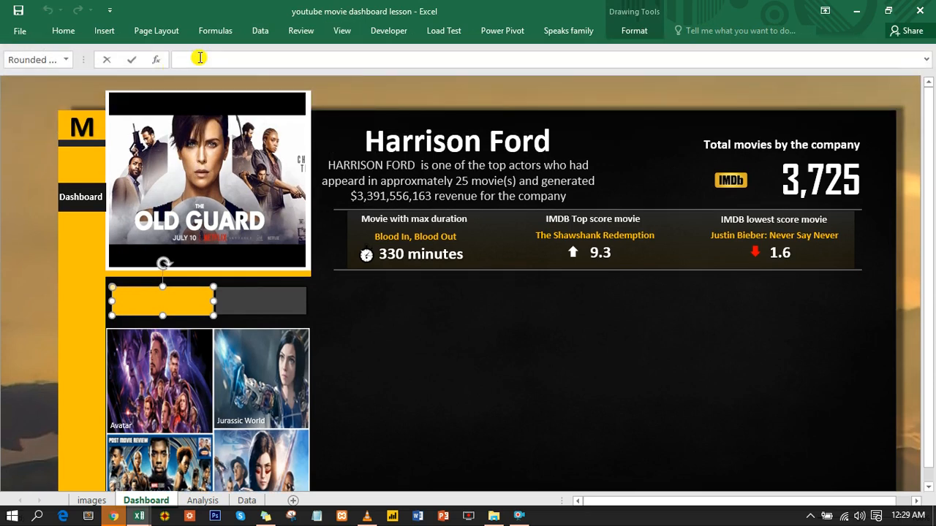
type("=")
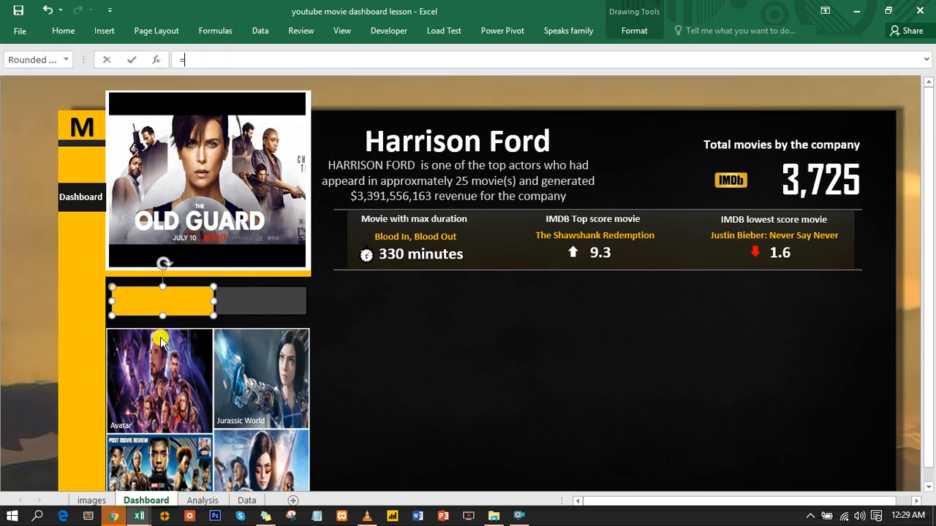
left_click(203, 500)
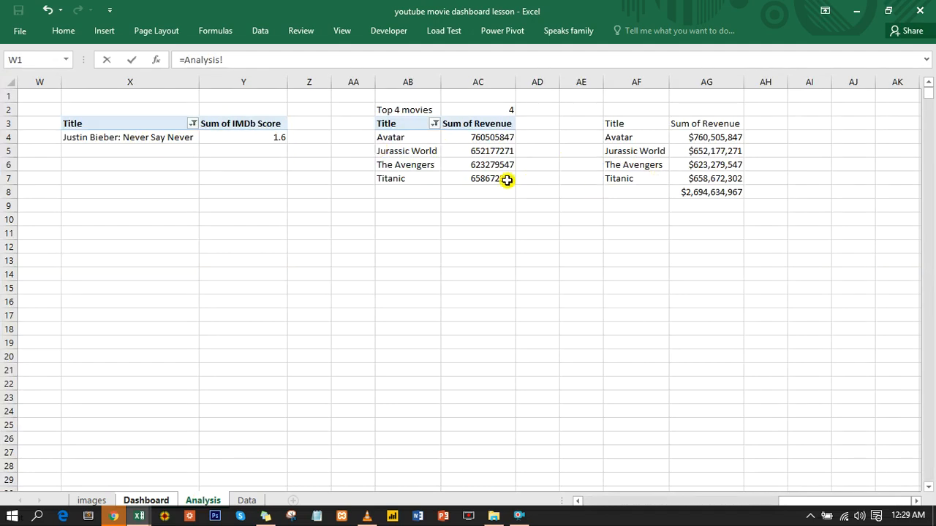
left_click(418, 109)
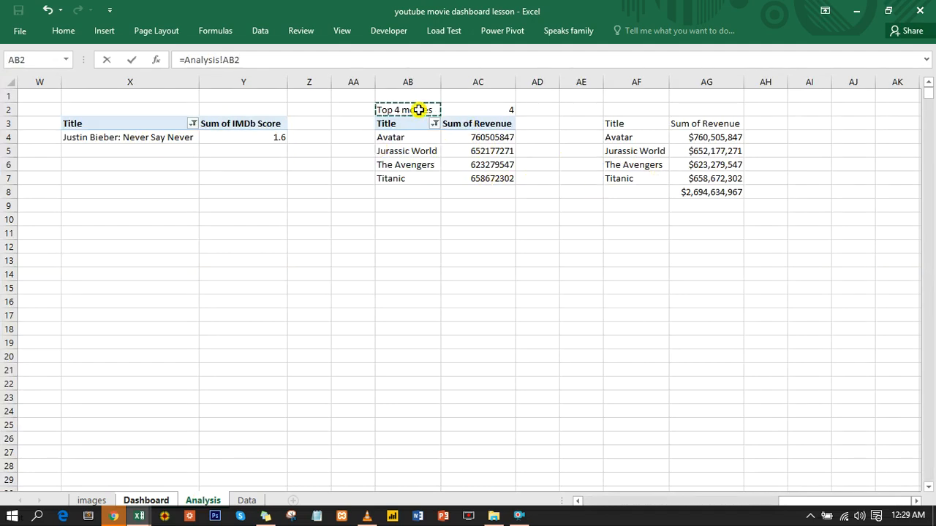
key("Return")
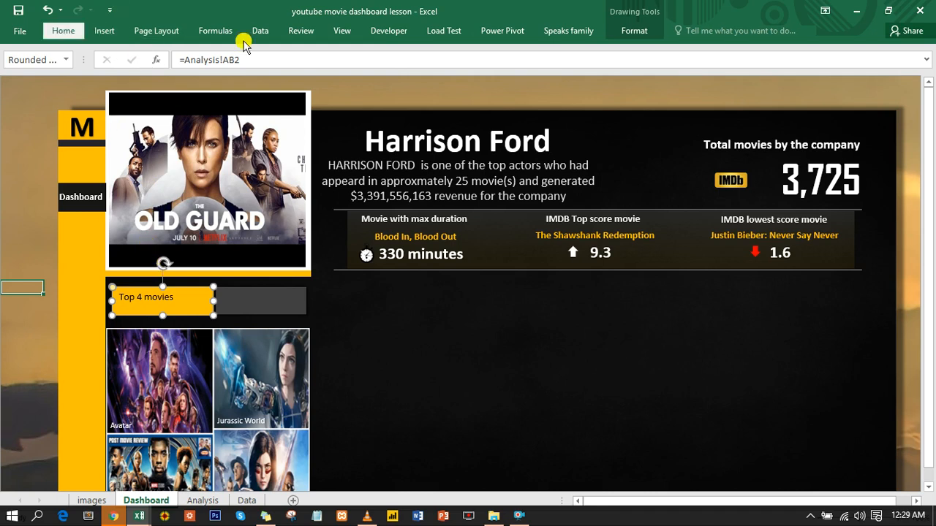
- Centre the yellow rectangle's heading text horizontally and vertically and make it bold
left_click(62, 30)
left_click(275, 75)
left_click(275, 54)
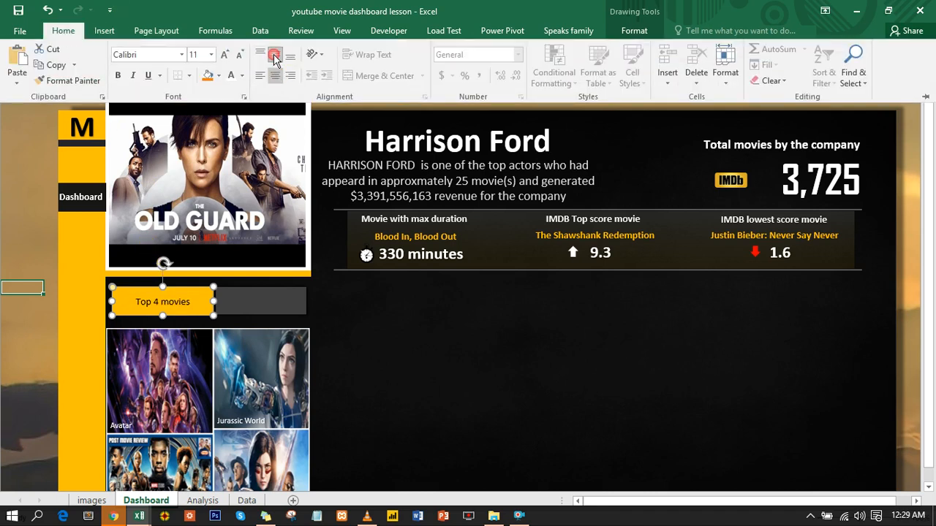
left_click(118, 76)
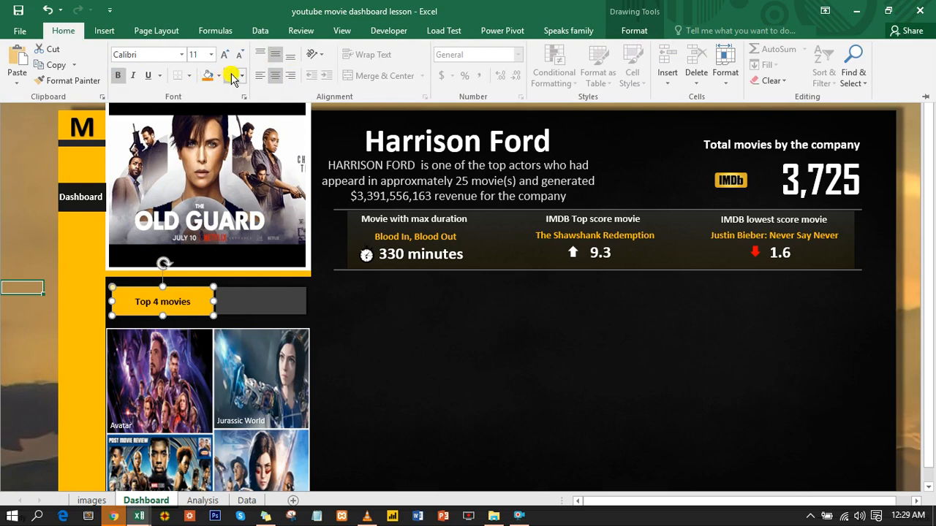
- Enlarge the yellow rectangle's heading text to the largest size that still fits on one line
left_click(225, 56)
left_click(225, 56)
left_click(225, 57)
left_click(225, 56)
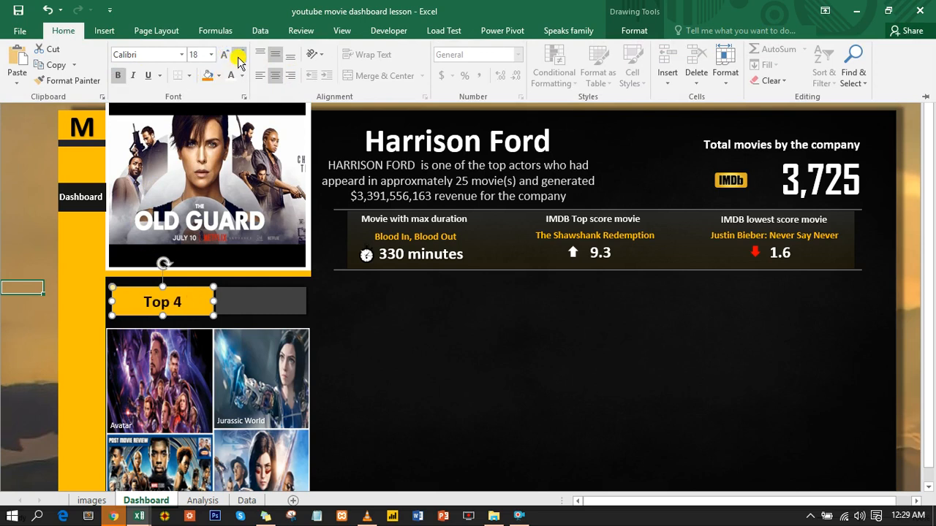
left_click(240, 56)
left_click(29, 219)
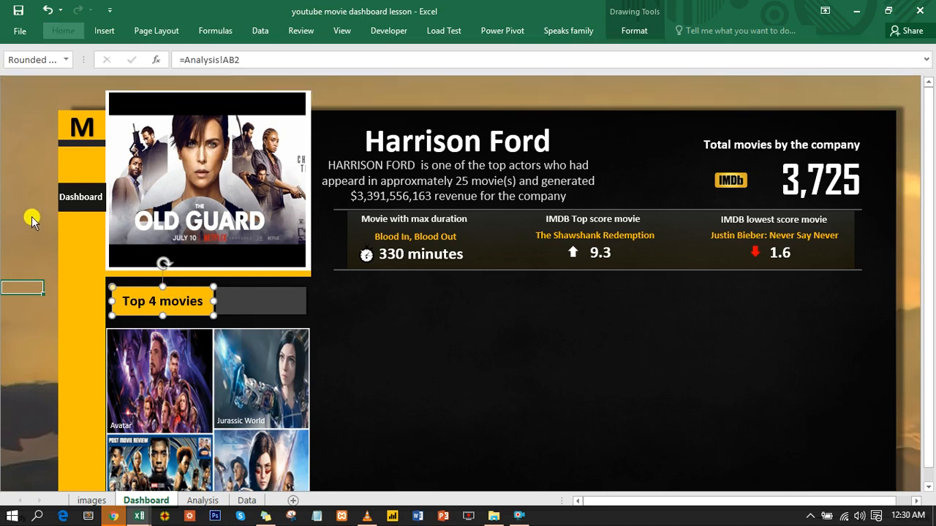
left_click(29, 206)
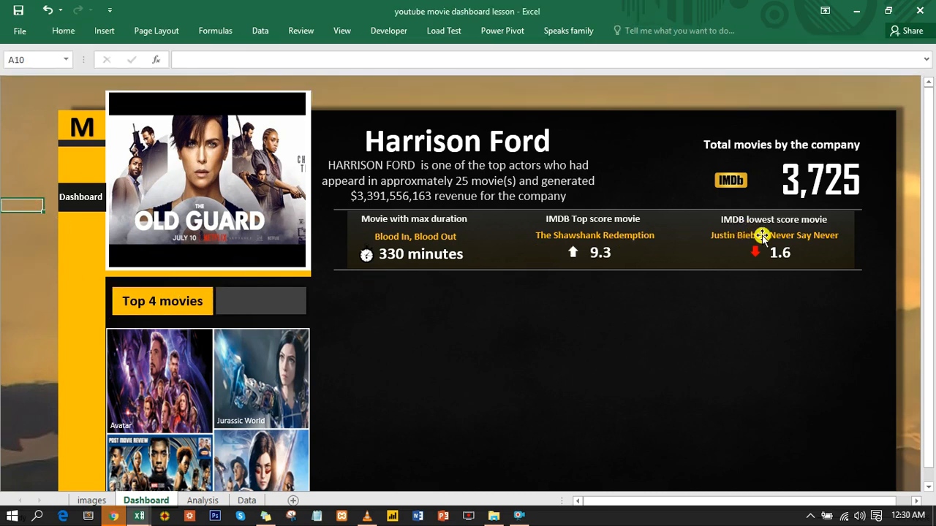
- Duplicate the top-score value text box onto the grey rectangle beside the heading and link the copy to =Analysis!AG8
left_click(605, 254)
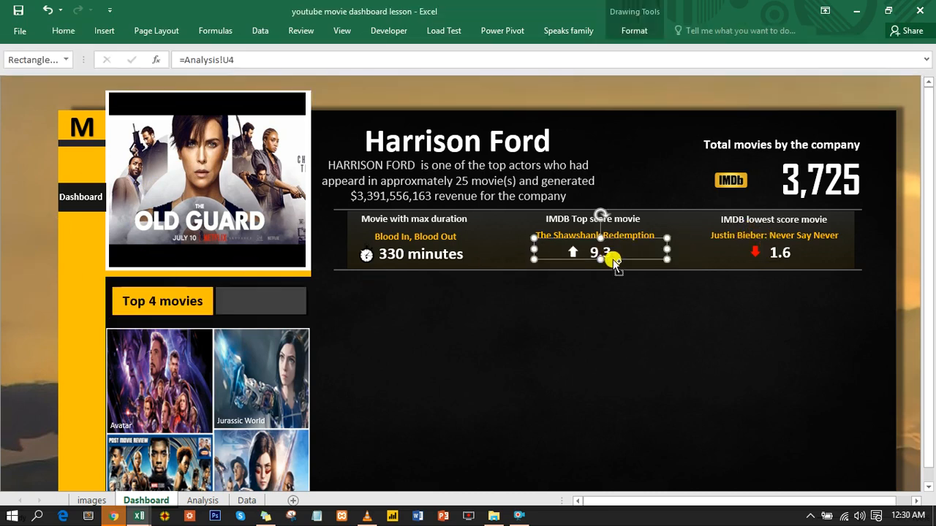
left_click_drag(605, 254, 276, 308)
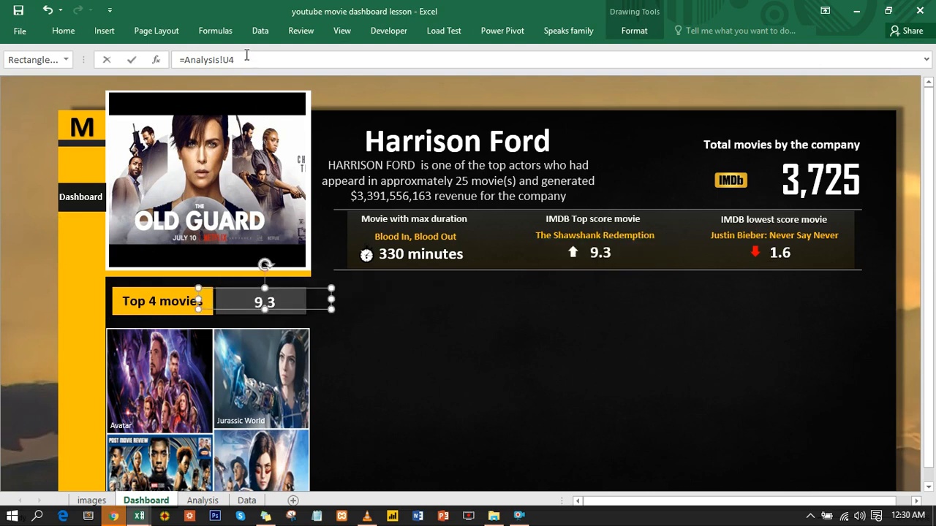
left_click_drag(234, 60, 182, 59)
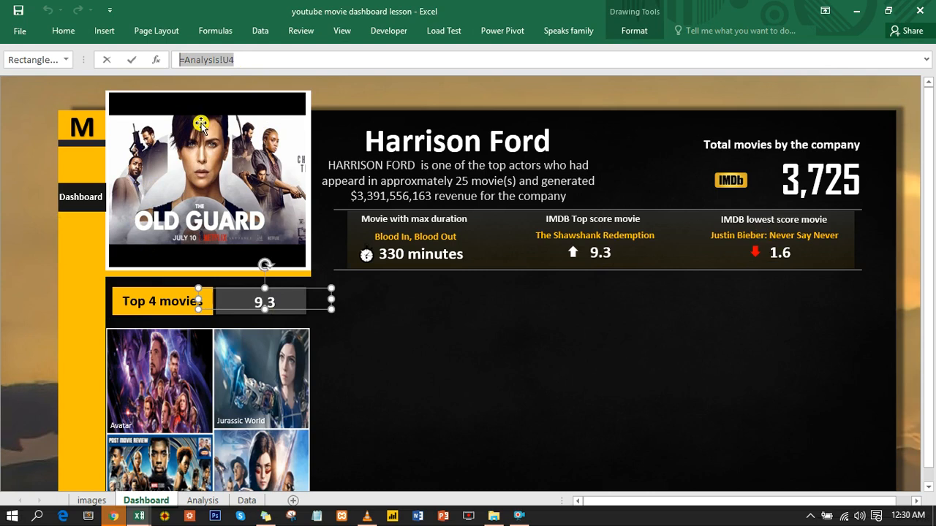
type("=")
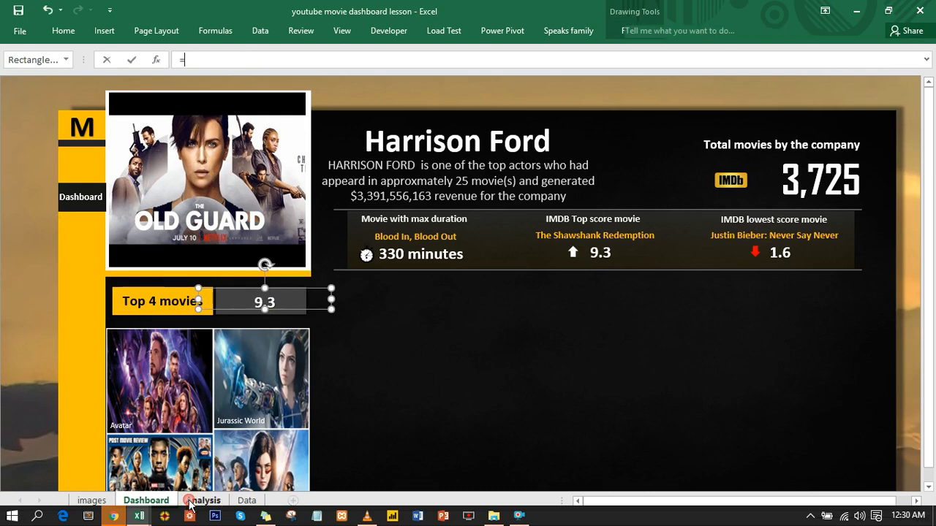
left_click(190, 501)
left_click(723, 194)
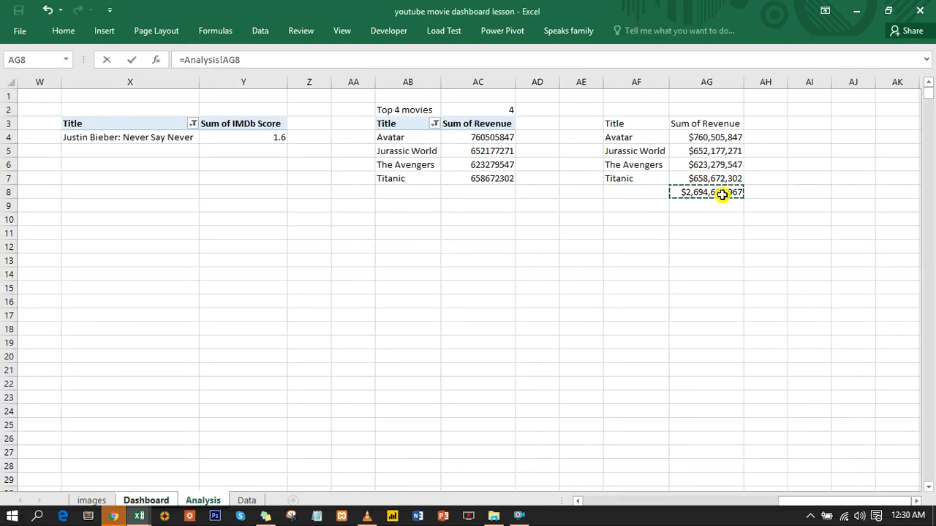
key("Return")
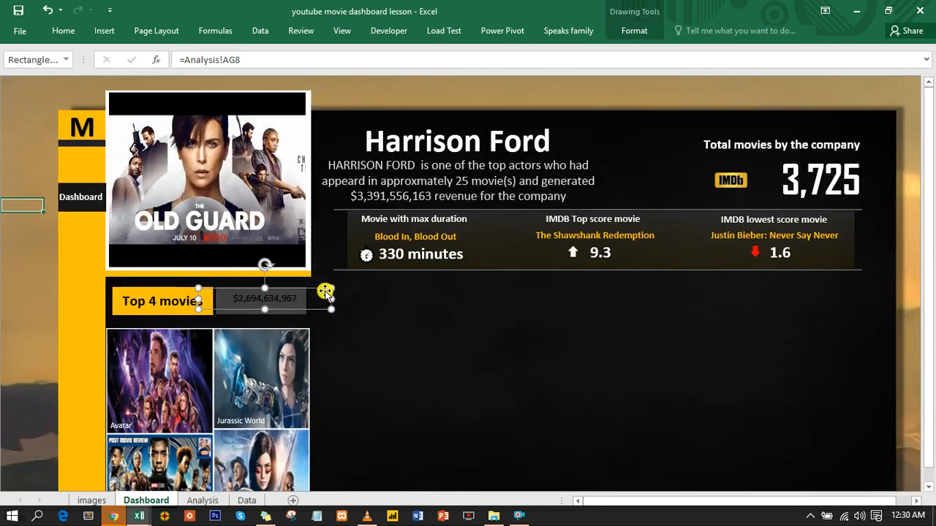
- Format the total revenue text box as 14 pt, white and bold, and centre it over the grey rectangle
left_click_drag(324, 290, 317, 293)
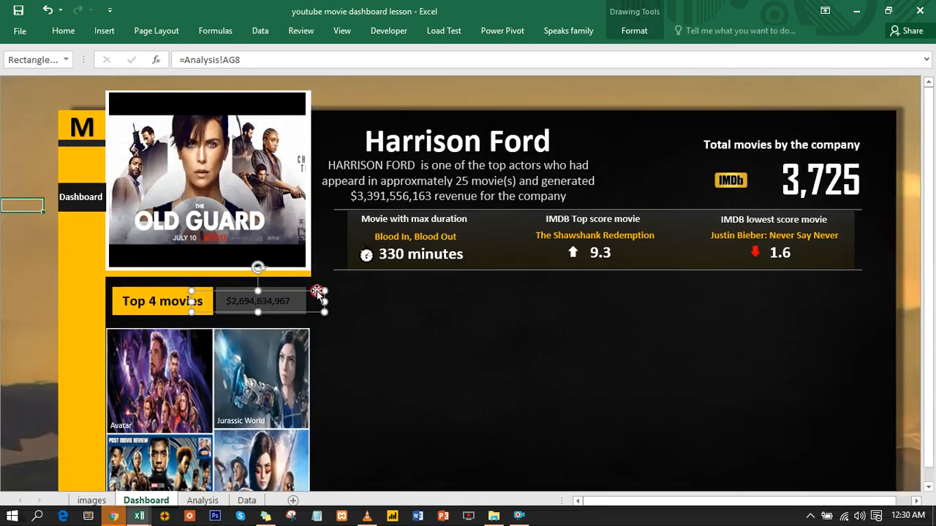
left_click(65, 30)
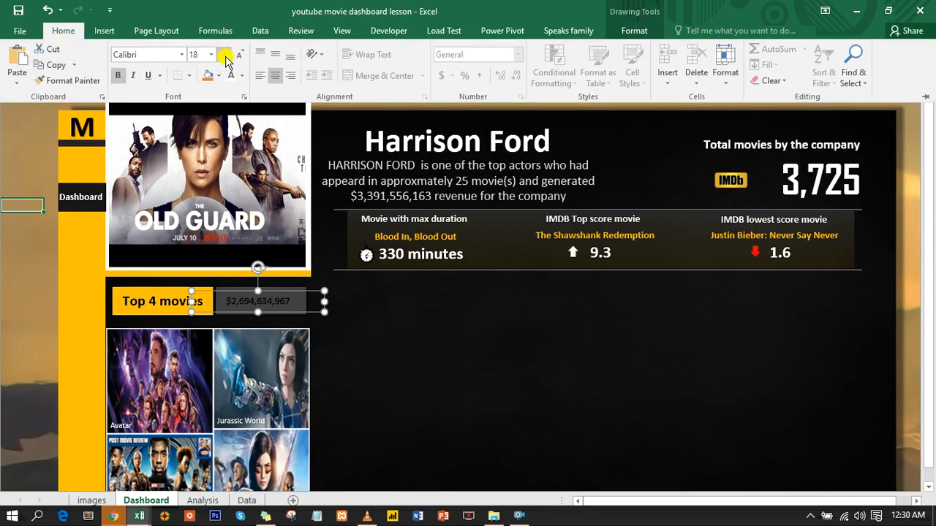
left_click(226, 57)
left_click(226, 57)
left_click(226, 57)
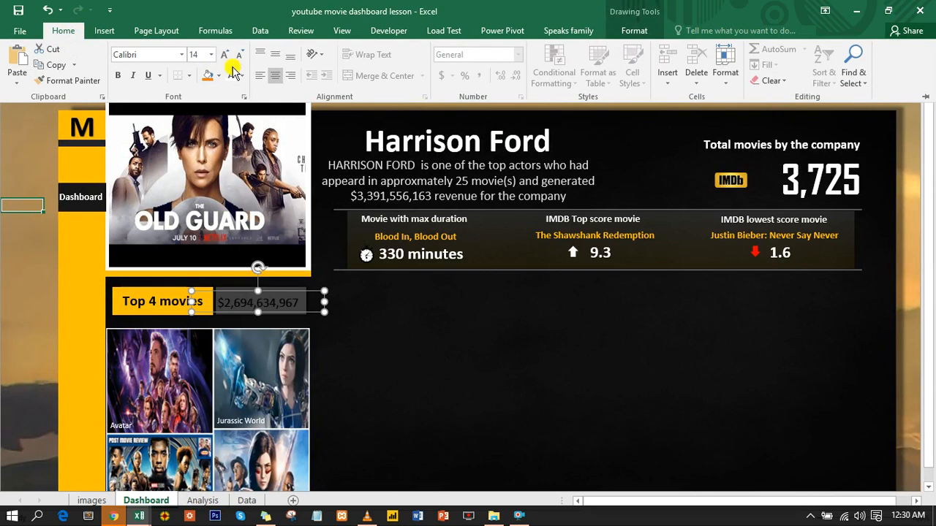
left_click(245, 79)
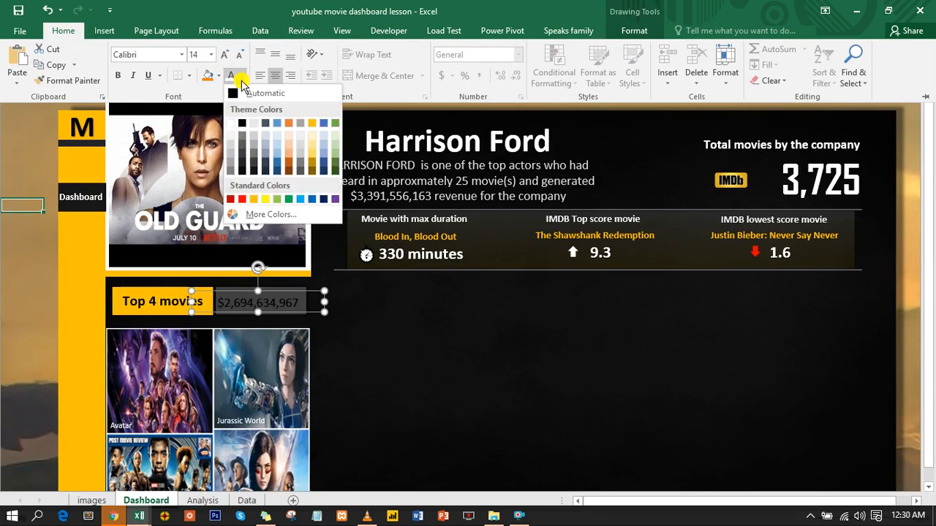
left_click(233, 128)
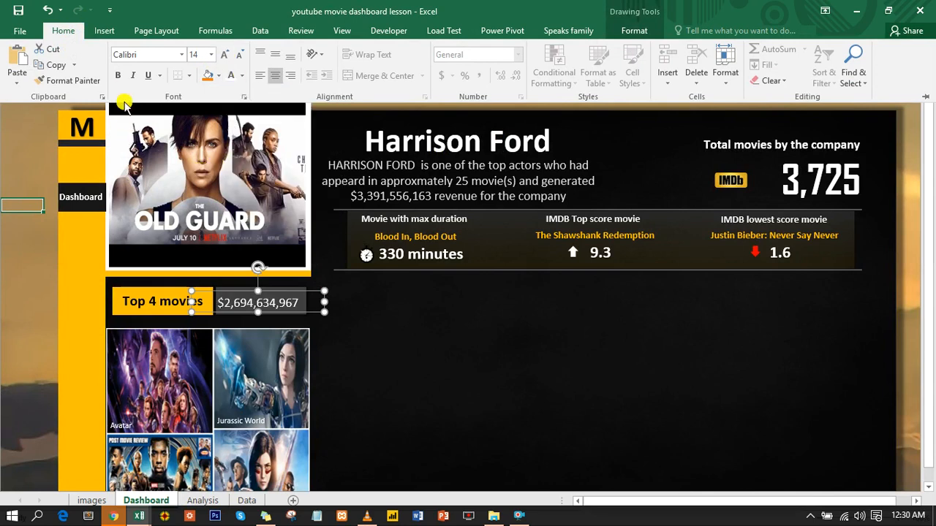
left_click(117, 76)
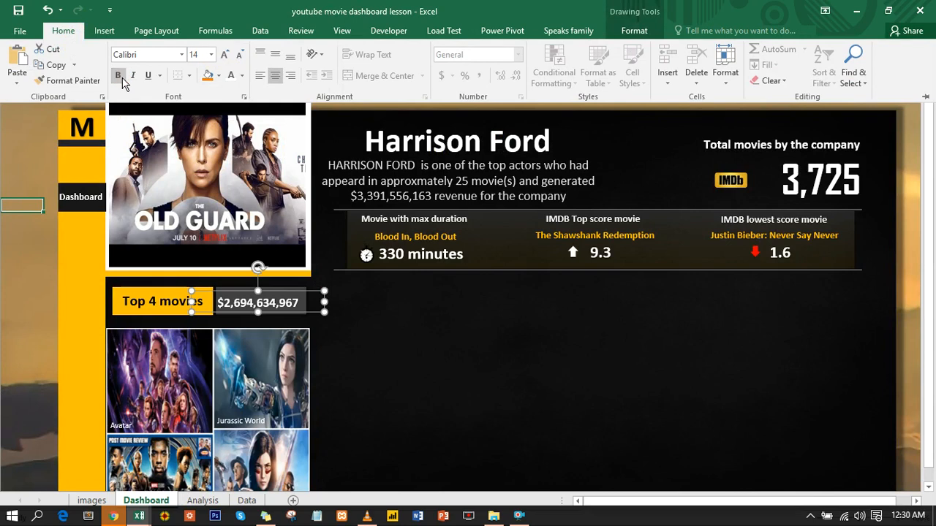
left_click(293, 292)
left_click_drag(292, 292, 297, 291)
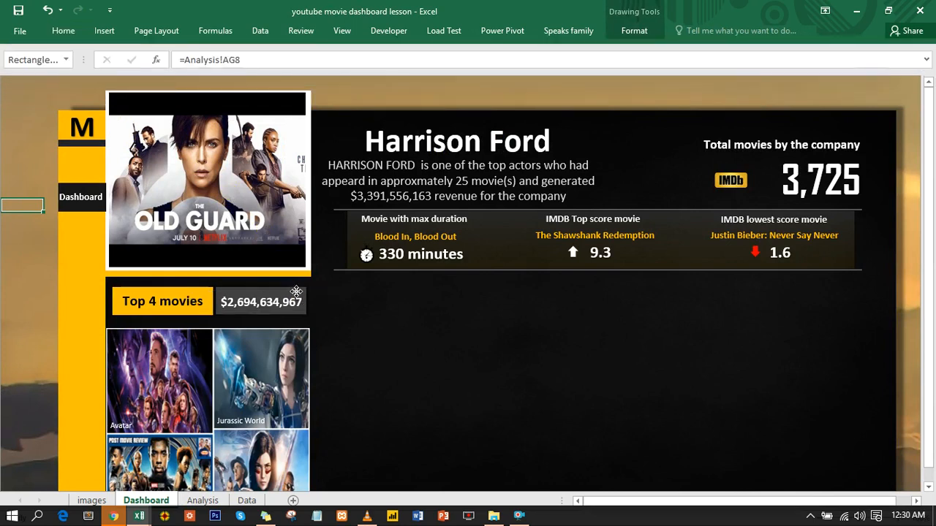
left_click(296, 292)
- Move the Genre slicer from below the treemap into the dashboard's empty area beside it
scroll(264, 390, "down", 3)
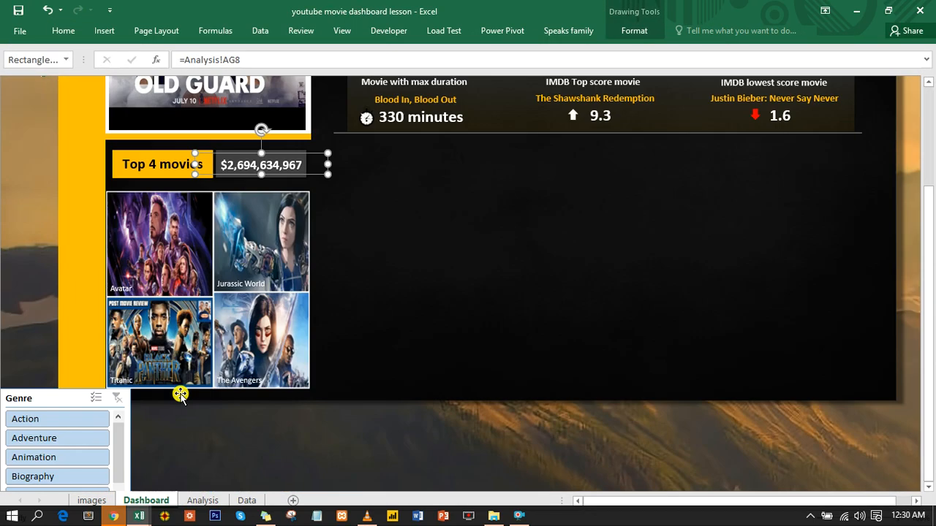
left_click(68, 399)
left_click_drag(57, 398, 451, 217)
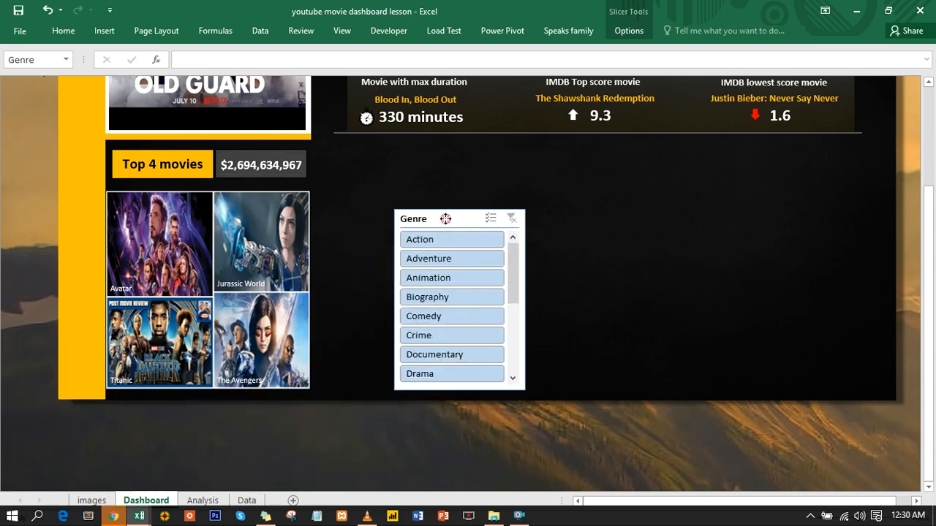
left_click_drag(927, 257, 929, 167)
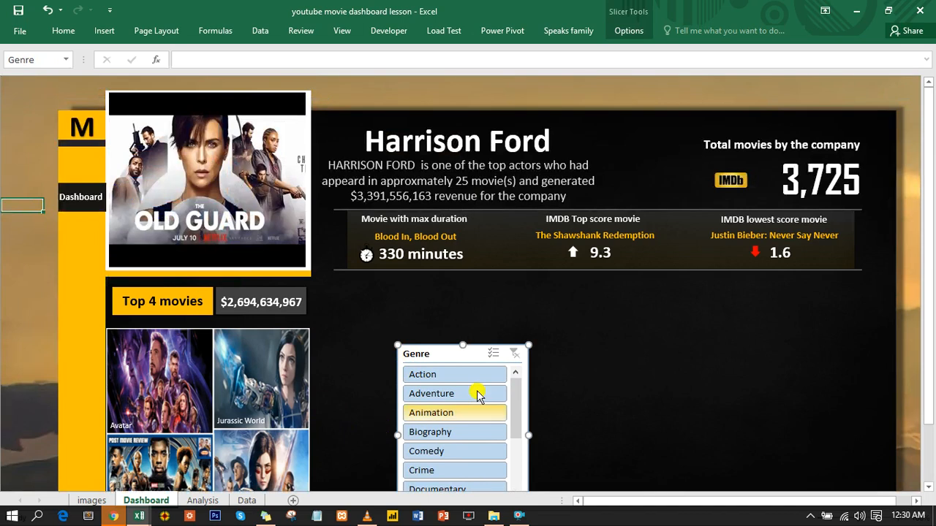
- Test the dashboard by filtering the Genre slicer to Horror, Romance, Sci-Fi and Thriller in turn, and clear the filter
scroll(721, 323, "down", 3)
left_click(446, 396)
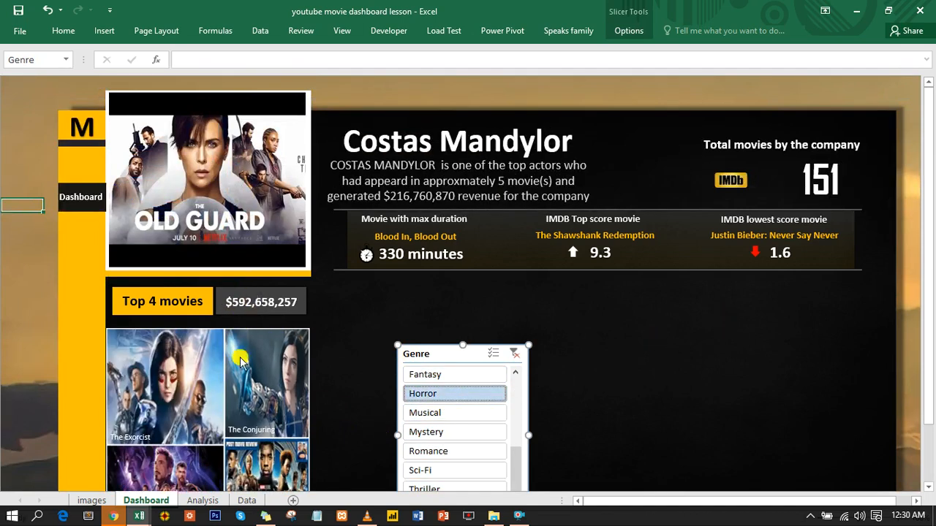
left_click(428, 451)
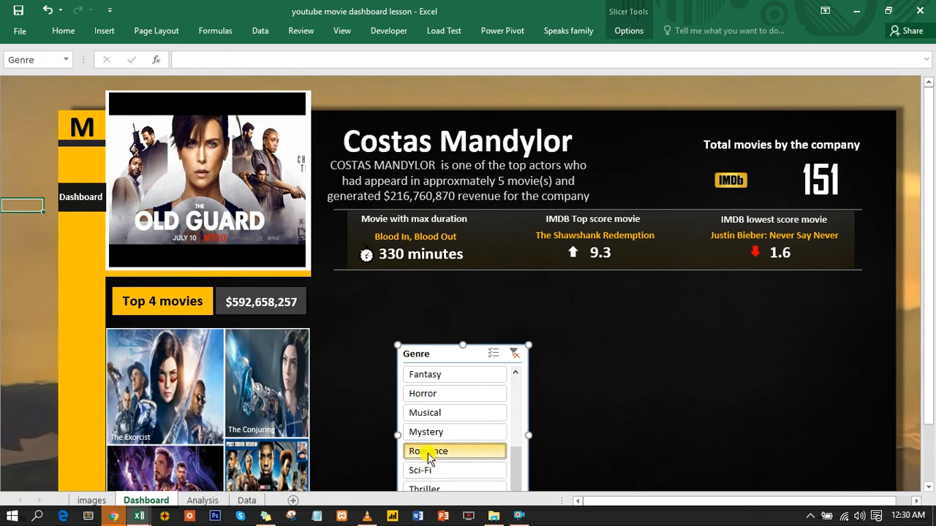
left_click_drag(930, 212, 927, 288)
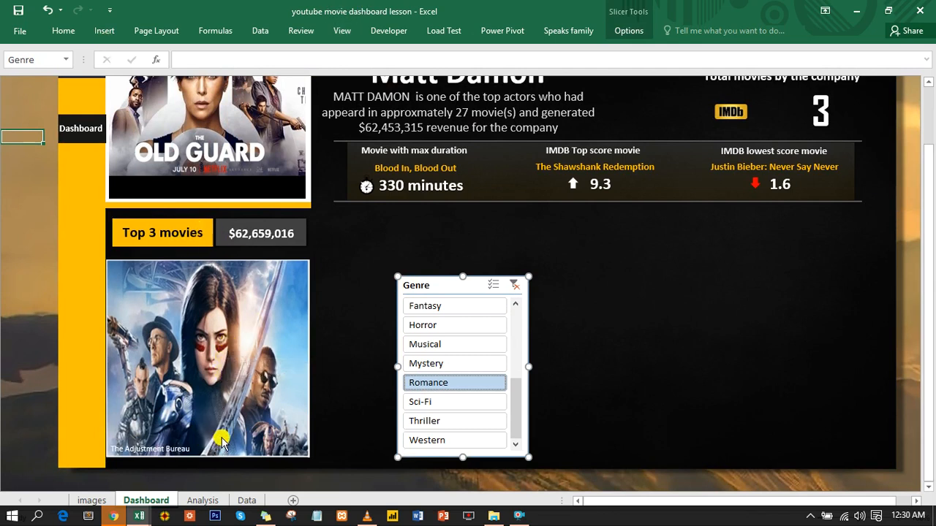
mouse_move(152, 443)
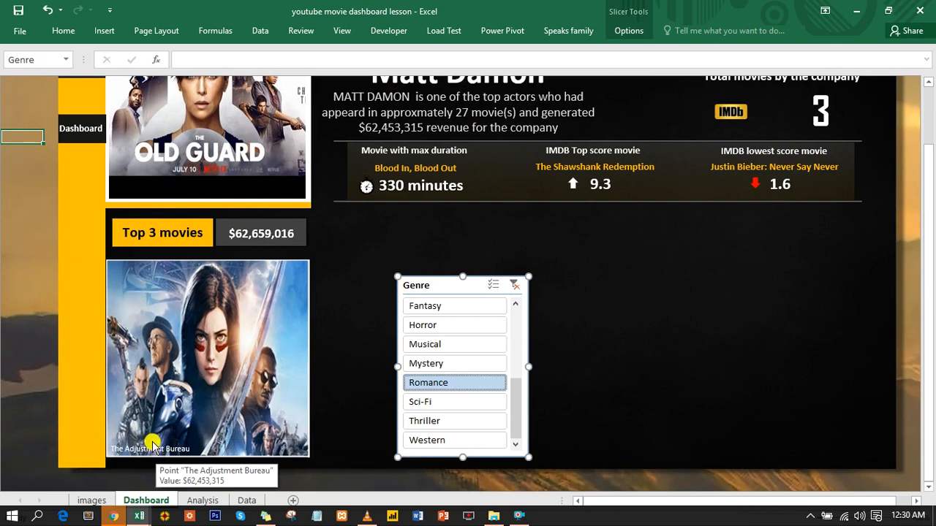
left_click(448, 409)
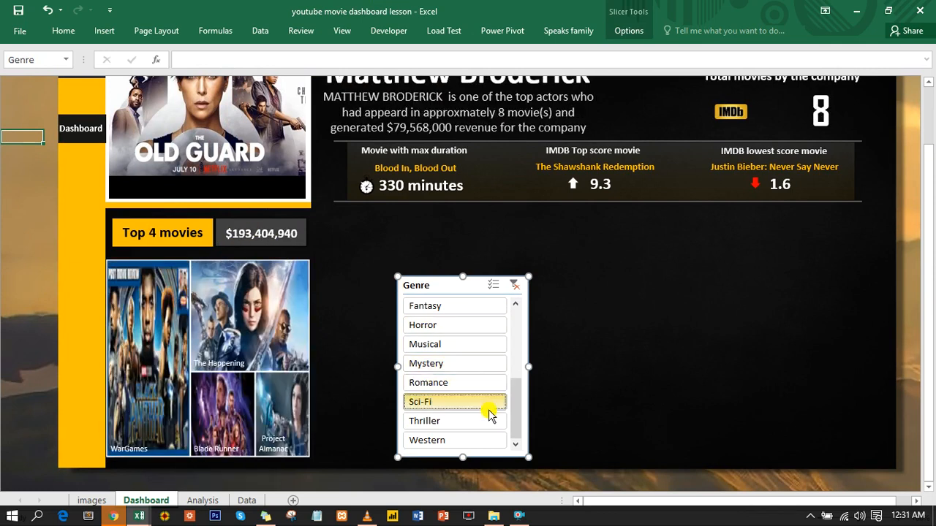
left_click(445, 424)
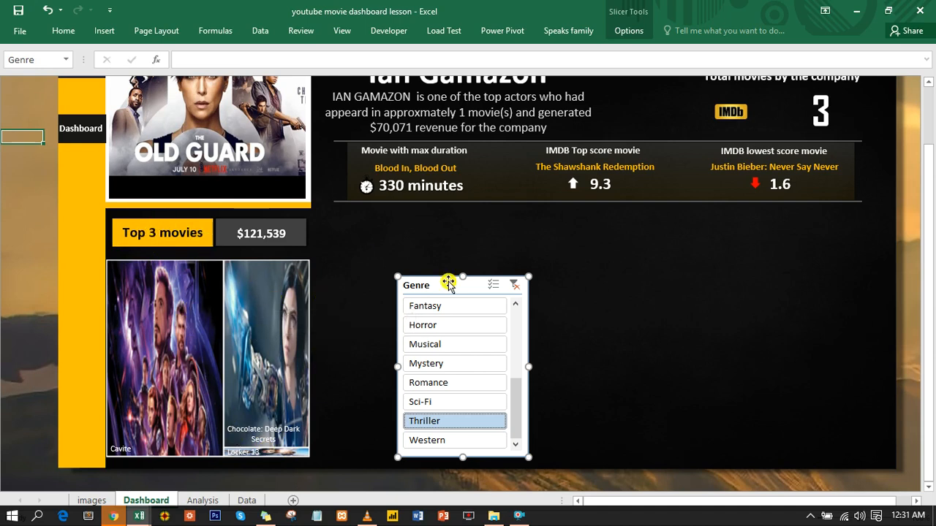
left_click(511, 285)
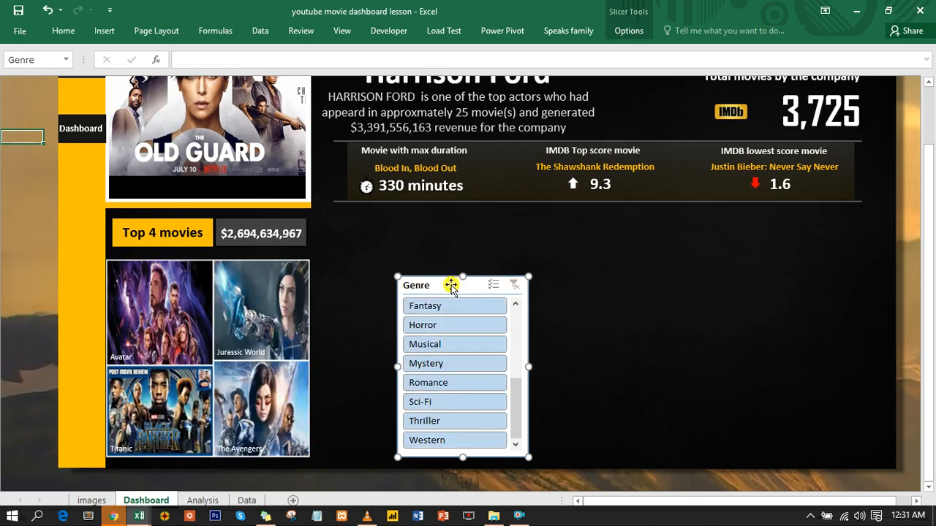
- Move the Genre slicer back out of the way below the treemap and deselect it
left_click_drag(449, 286, 282, 469)
left_click_drag(117, 442, 57, 469)
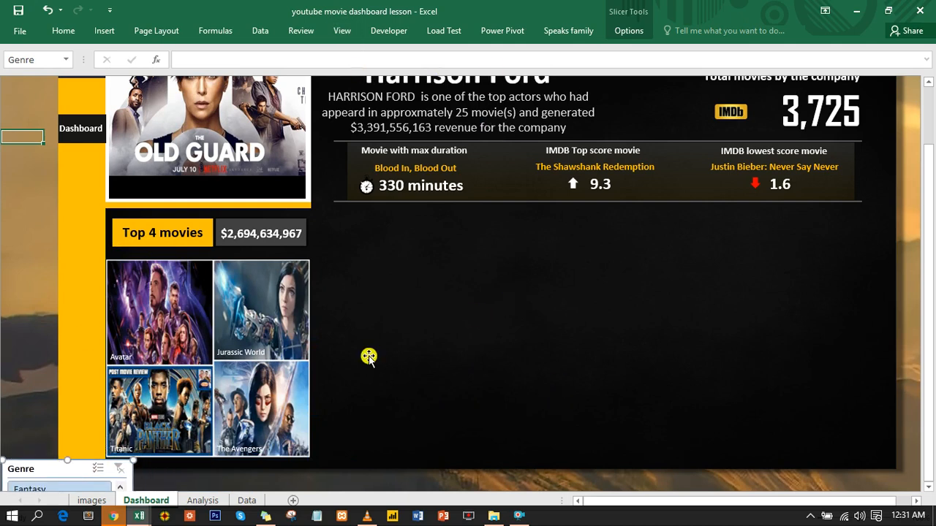
left_click(43, 272)
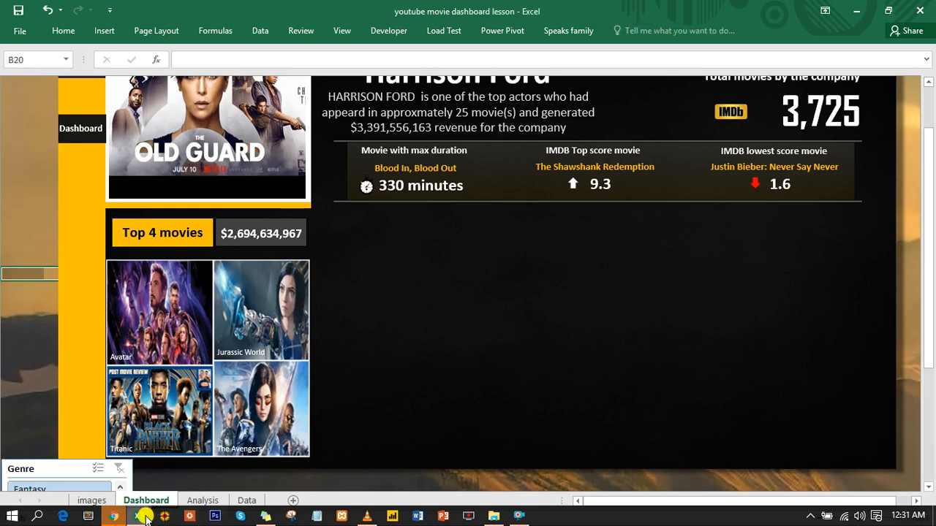
- Switch to the finished Dynamic movie Dashboard workbook to examine its remaining sections, and return to the lesson workbook
mouse_move(144, 517)
left_click(220, 468)
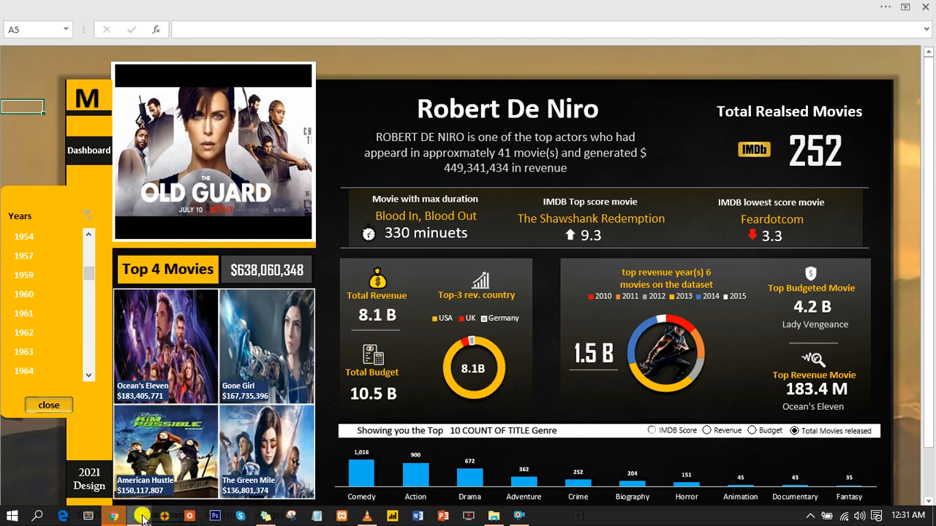
mouse_move(139, 514)
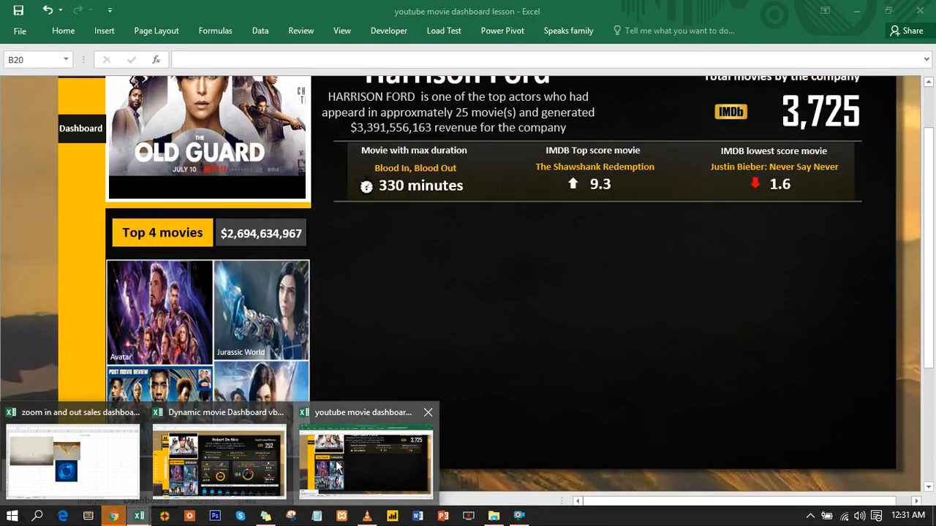
left_click(337, 466)
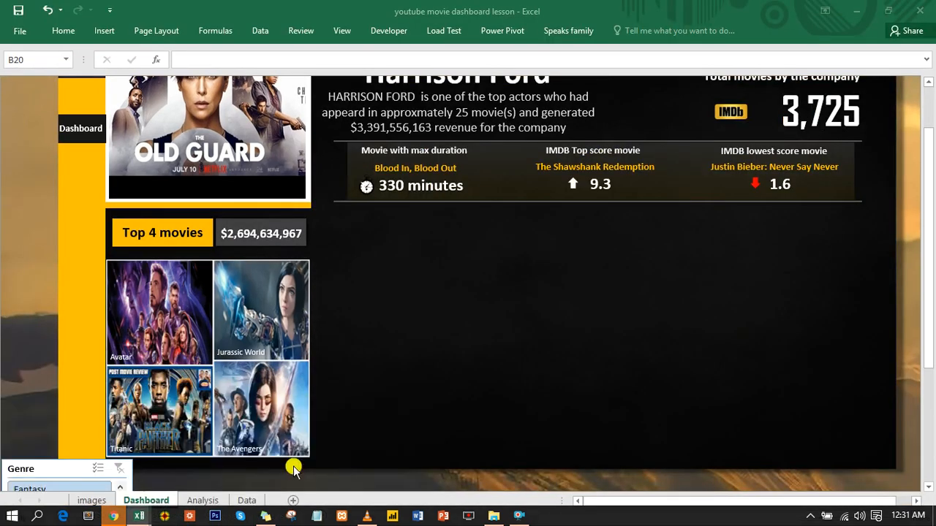
- Copy the lowest IMDb score pivot table on the Analysis sheet and paste it at cell AJ3
left_click(198, 501)
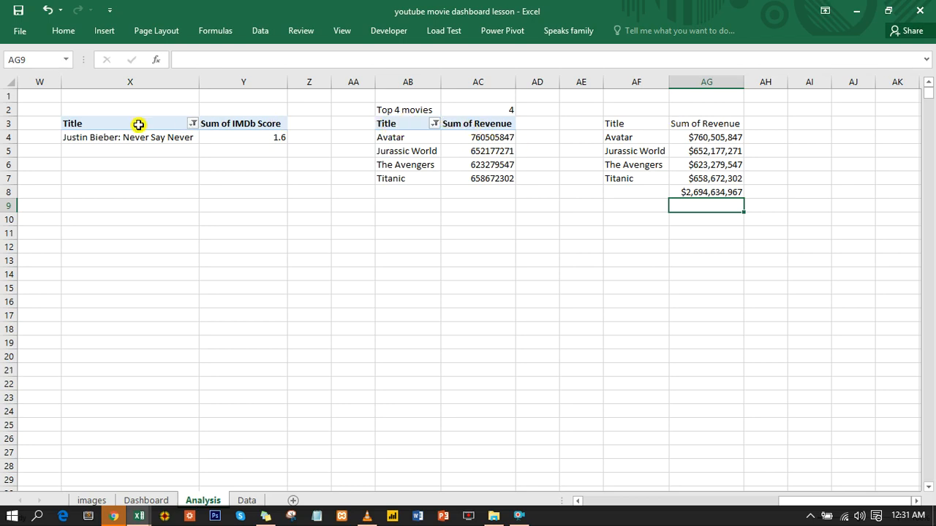
left_click_drag(94, 125, 234, 137)
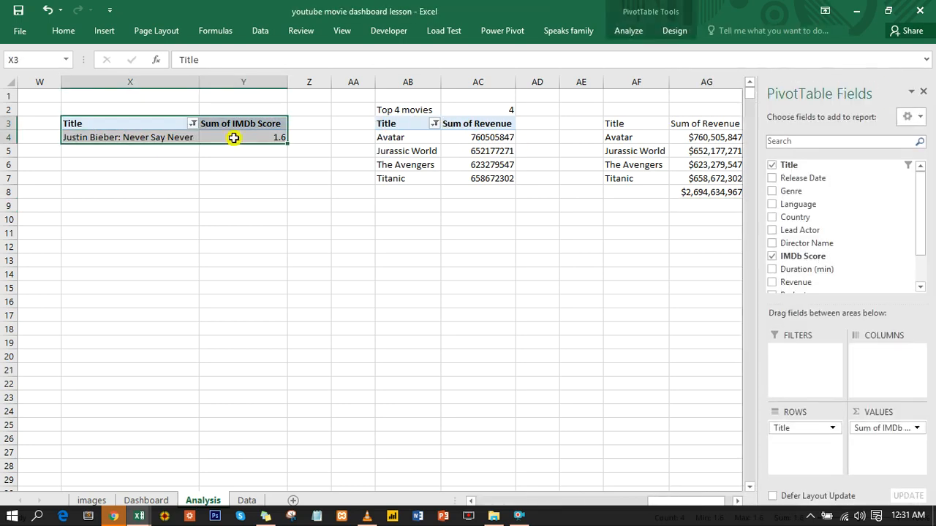
key("ctrl+c")
left_click(737, 501)
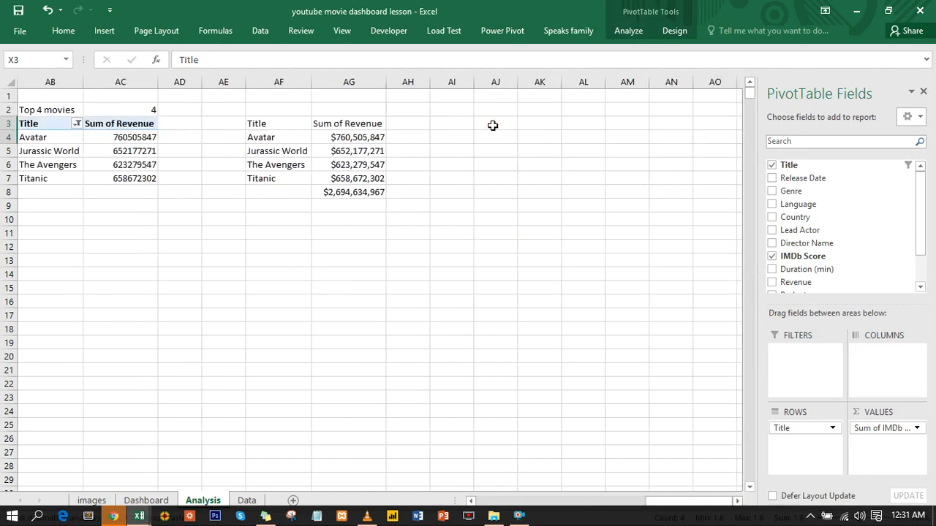
left_click(494, 124)
key("ctrl+v")
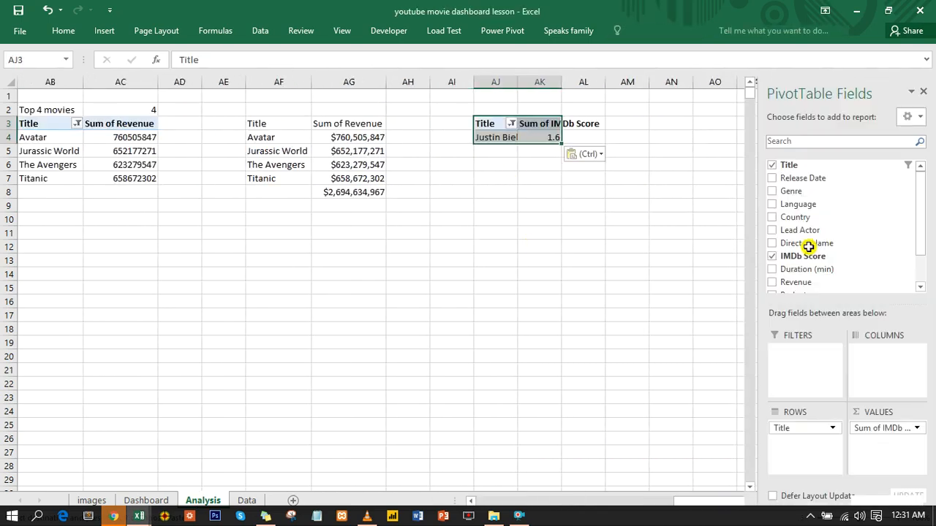
- Replace the Title and IMDb Score fields of the pasted pivot table with the sums of Revenue and Budget
left_click_drag(799, 256, 664, 276)
left_click(772, 255)
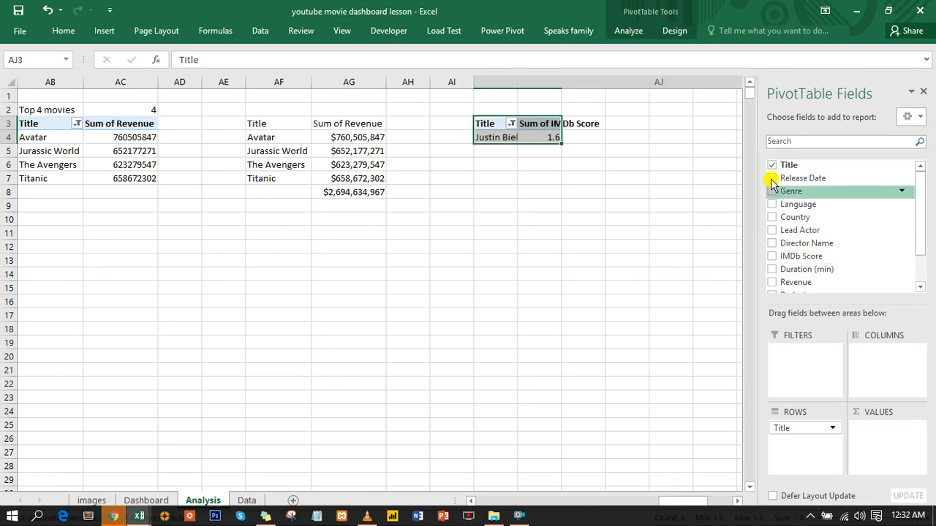
left_click(773, 166)
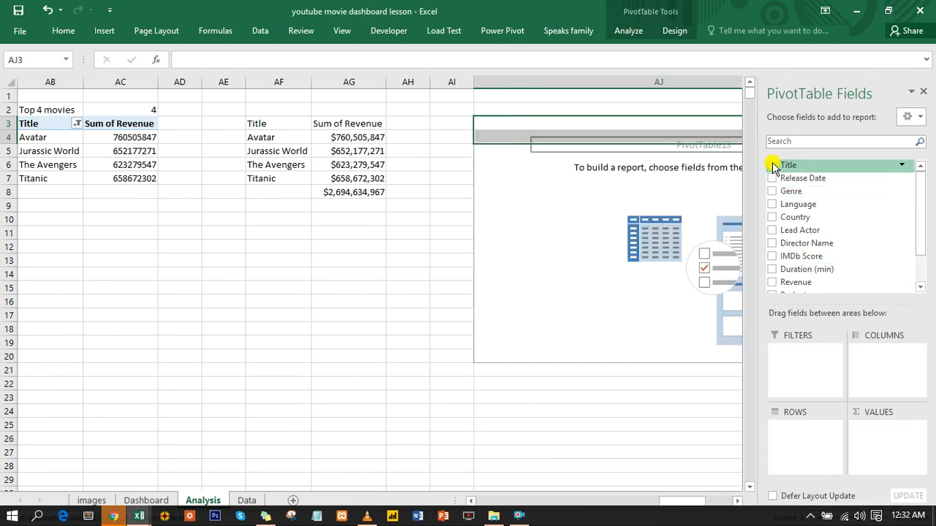
left_click(773, 282)
scroll(775, 277, "down", 1)
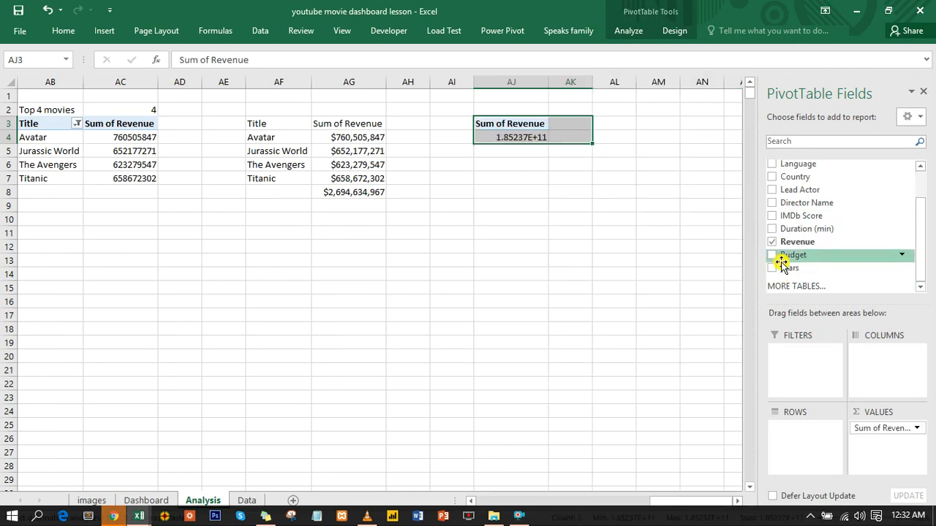
left_click(773, 256)
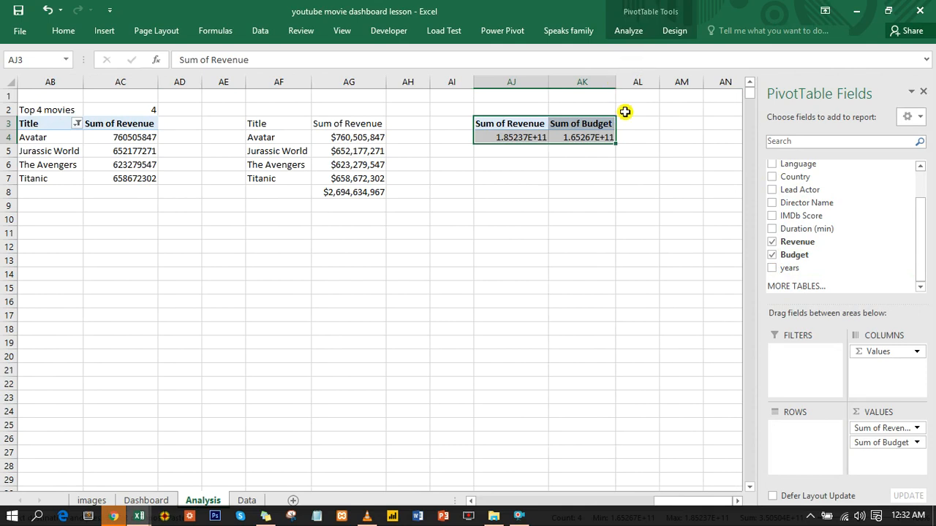
- Format the revenue and budget totals in AJ4:AK4 as Number with 0 decimal places and a thousands separator
left_click(531, 137)
left_click(555, 137, "shift")
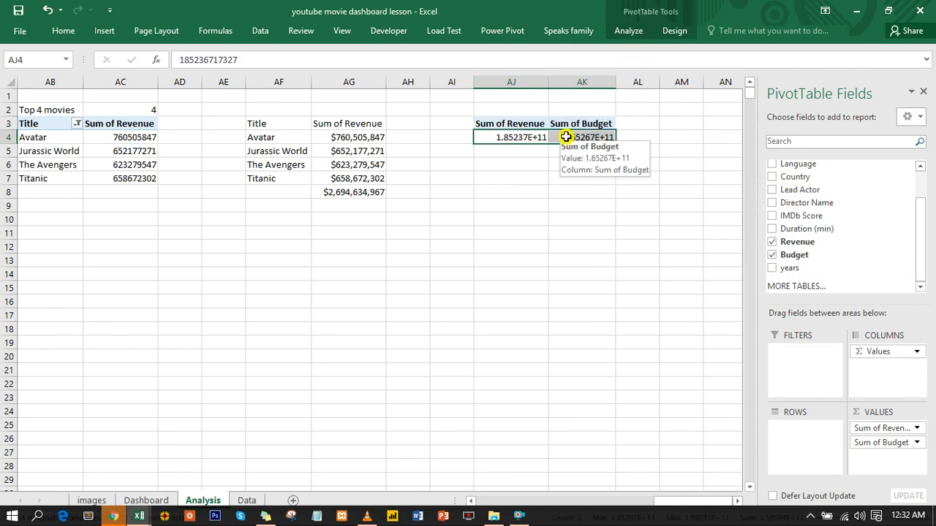
key("ctrl+1")
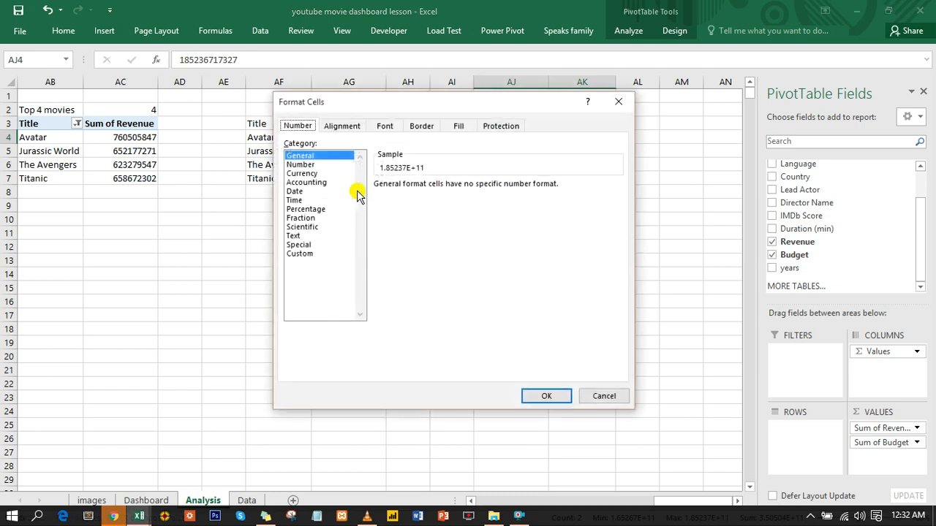
left_click(301, 164)
left_click(467, 189)
left_click(466, 189)
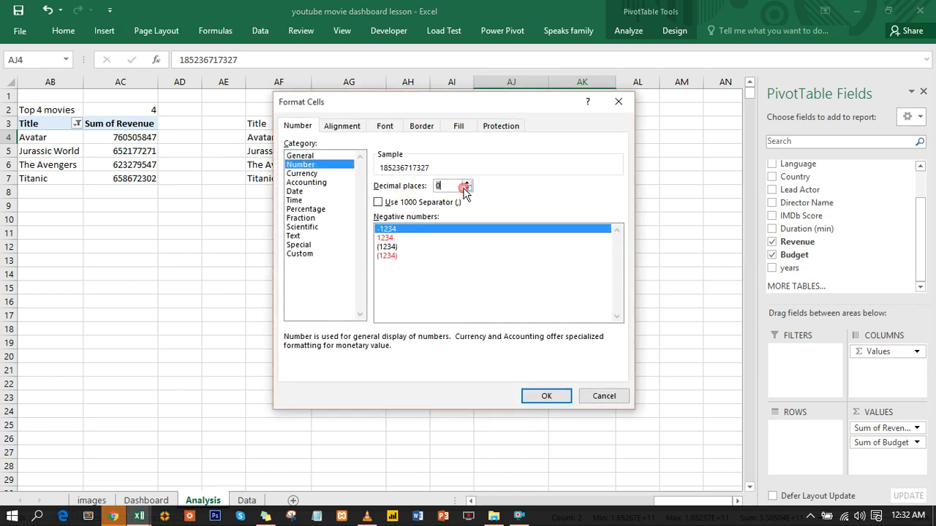
left_click(378, 203)
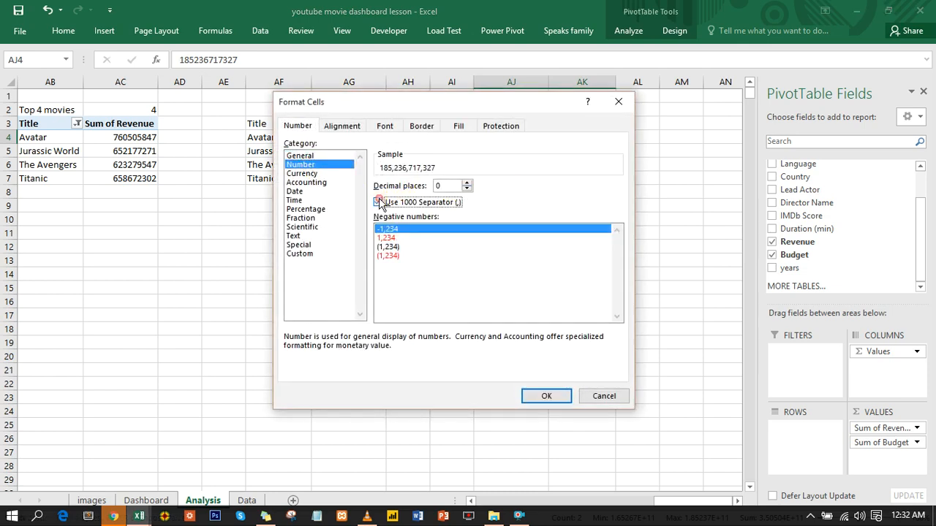
left_click(560, 397)
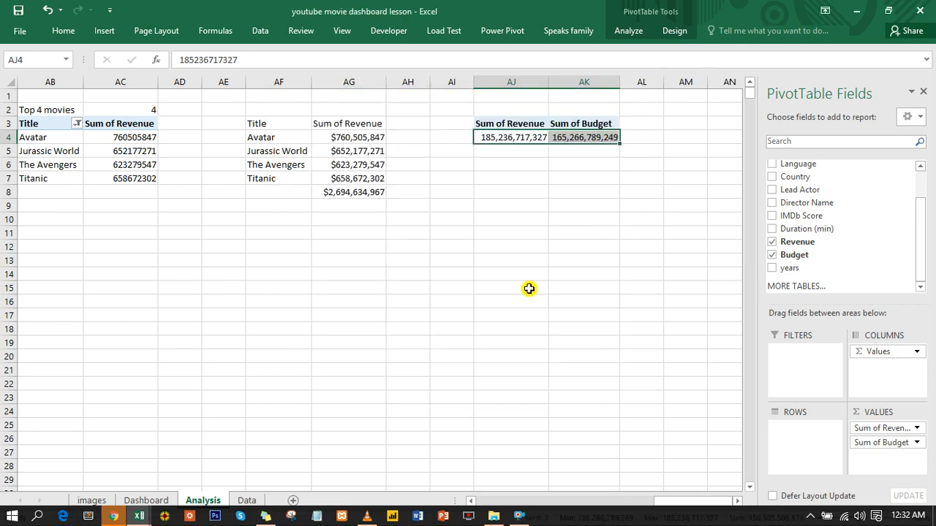
left_click(503, 160)
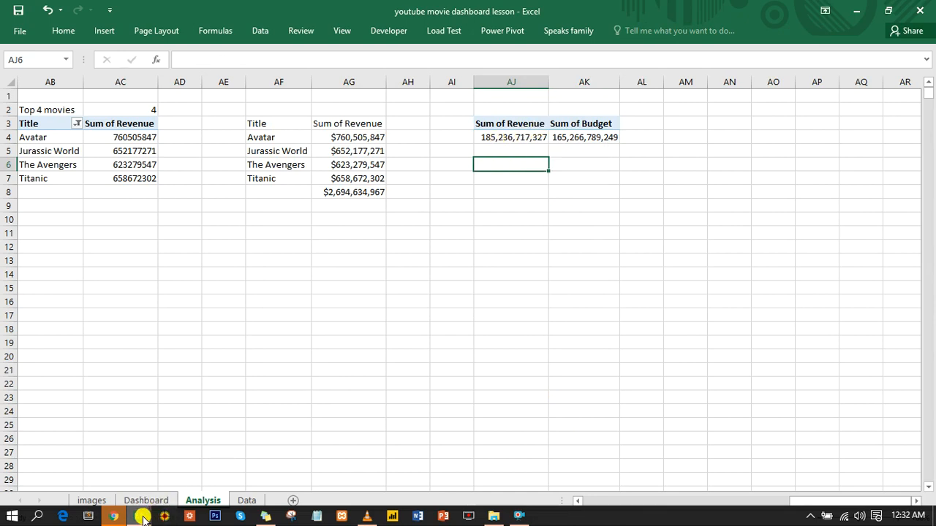
mouse_move(144, 519)
left_click(203, 473)
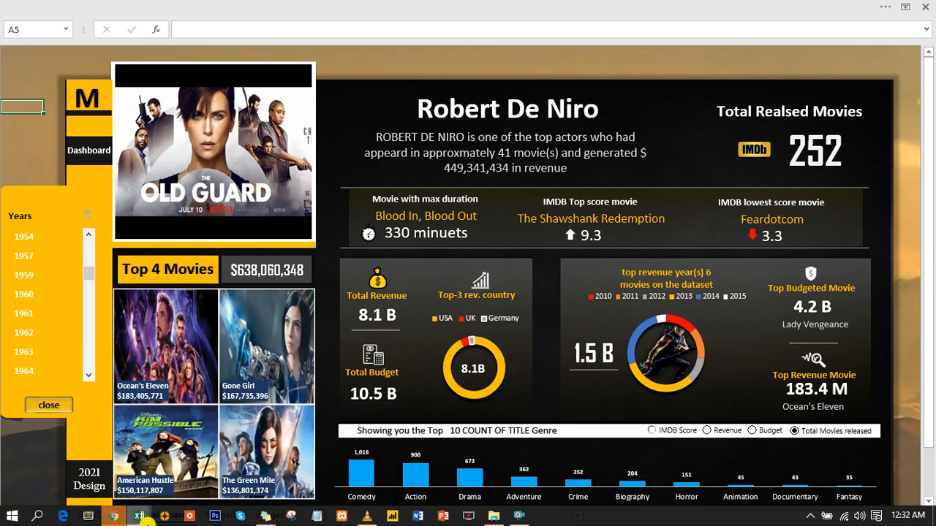
mouse_move(144, 519)
left_click(336, 448)
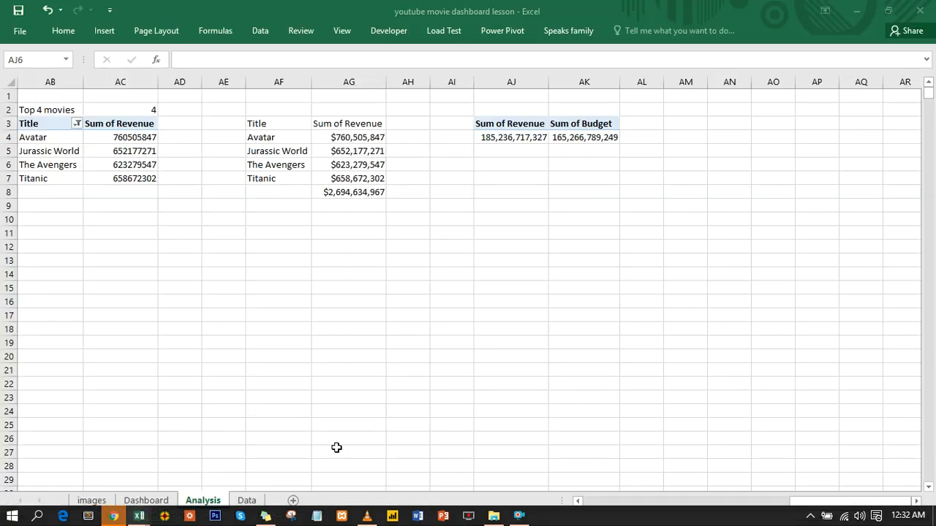
type("=")
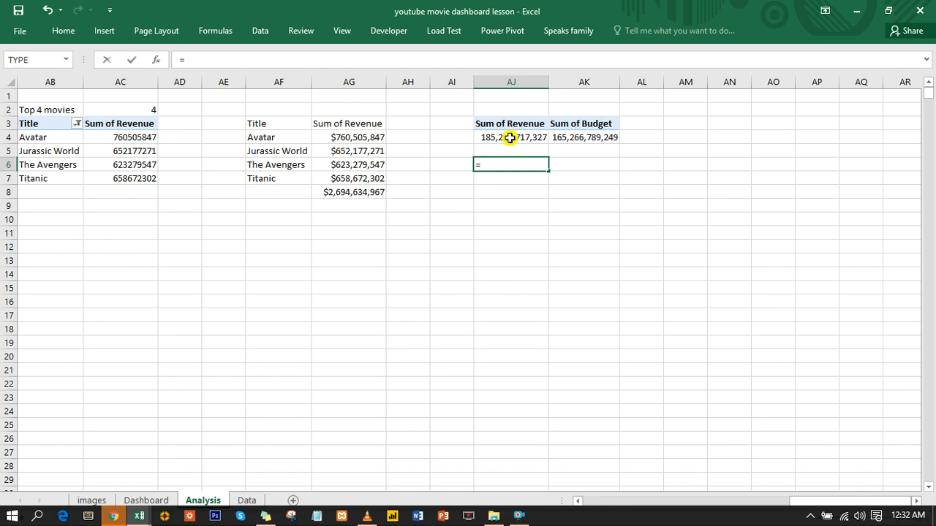
left_click(510, 138)
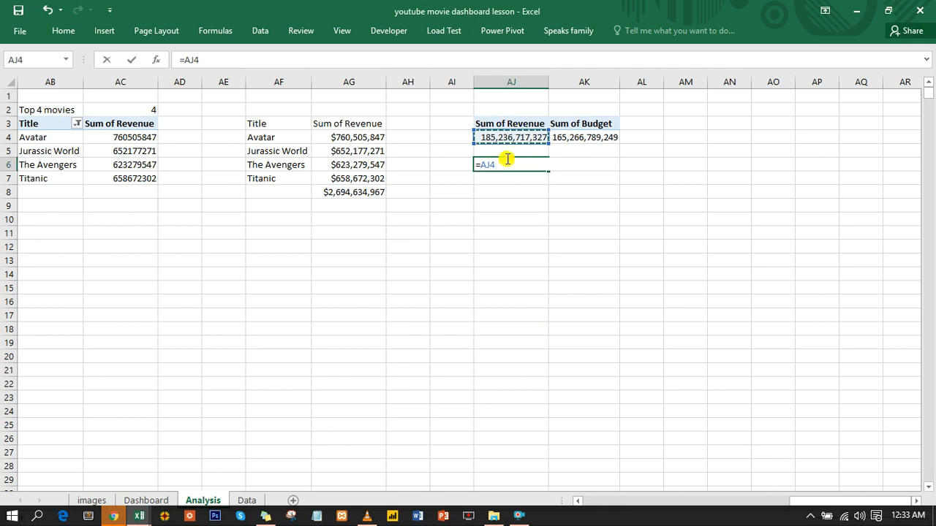
type("/1000000000")
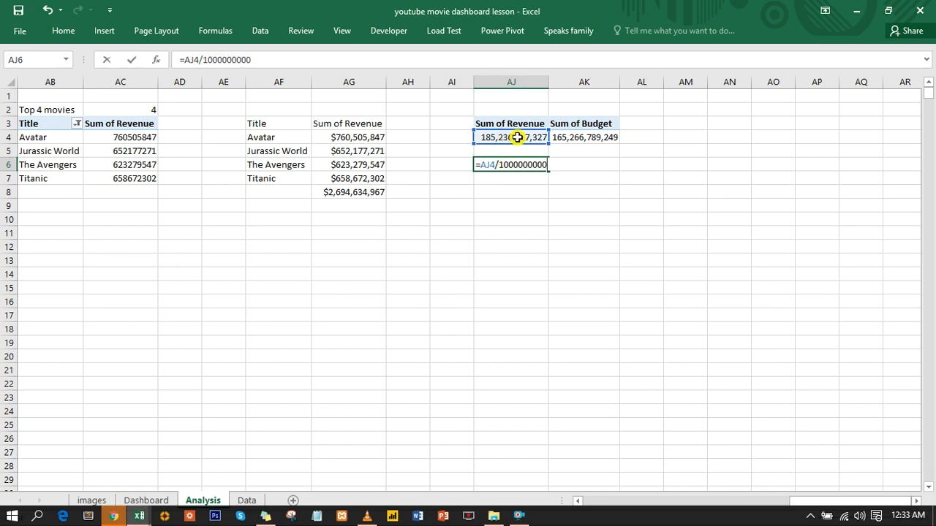
key("Return")
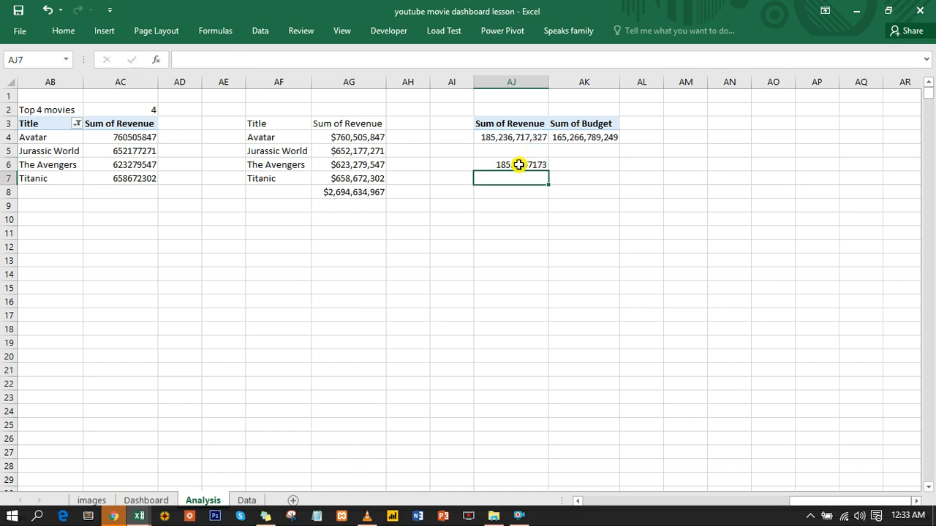
left_click(519, 165)
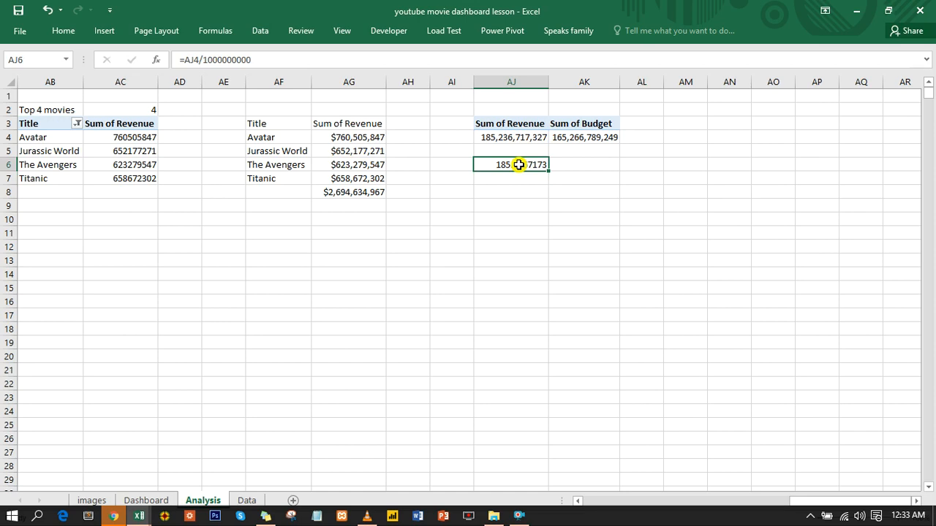
double_click(518, 164)
left_click(479, 165)
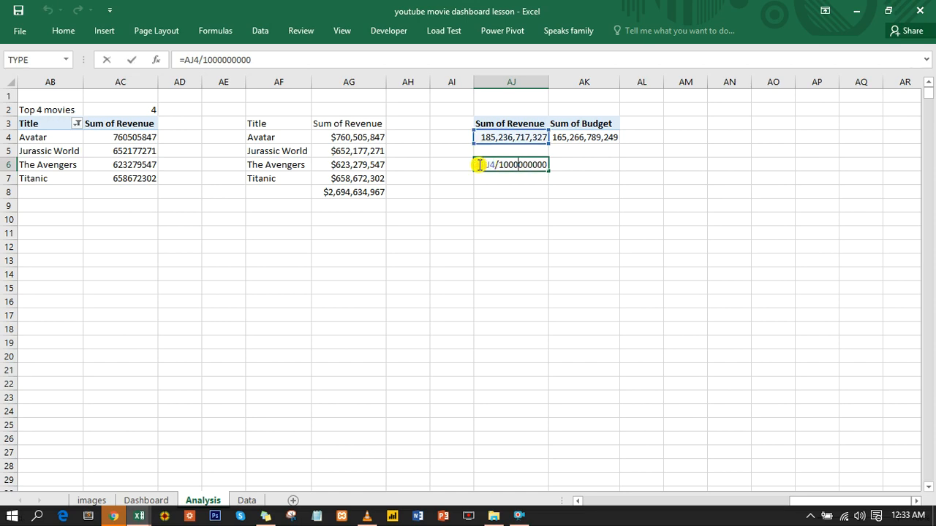
type("ro")
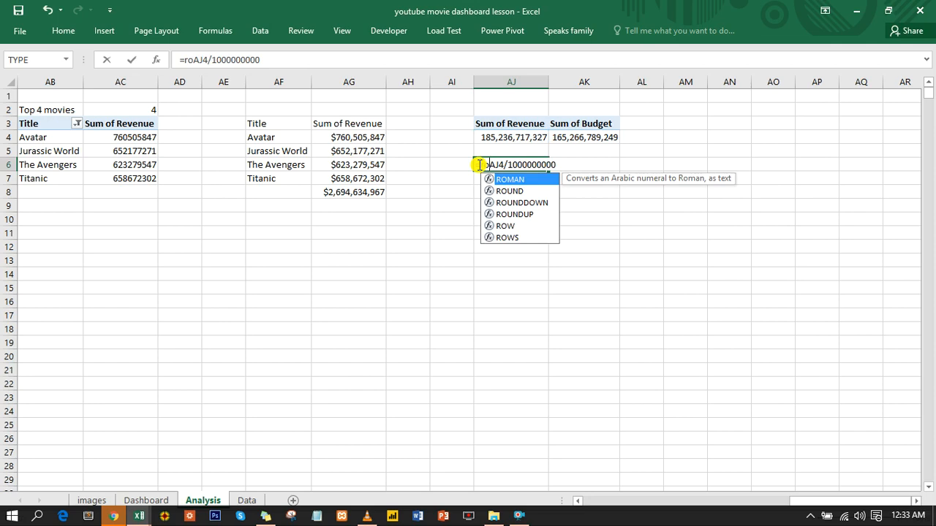
type("u")
key("Tab")
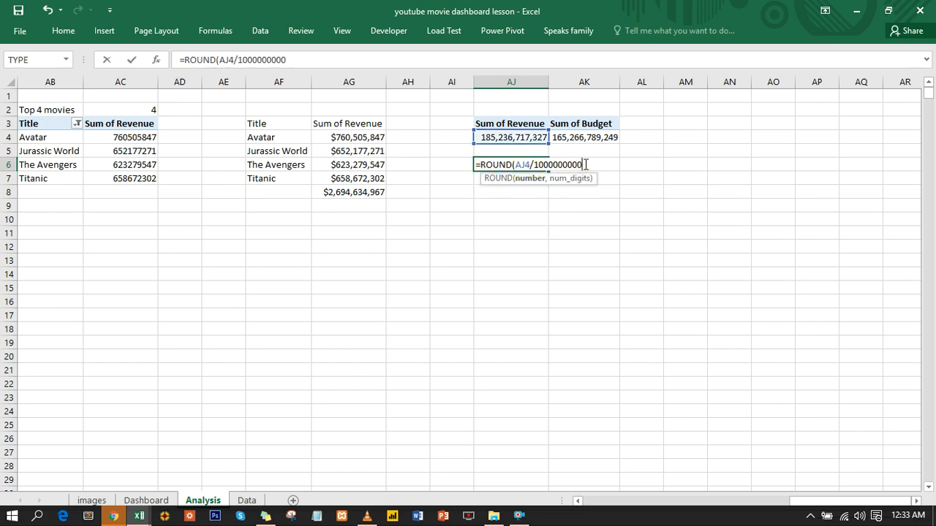
type(",")
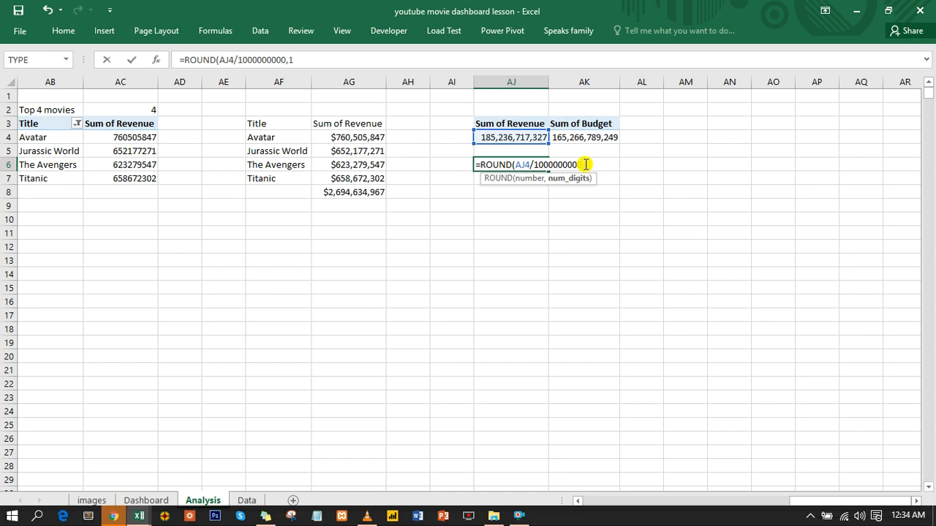
type("1)")
key("Return")
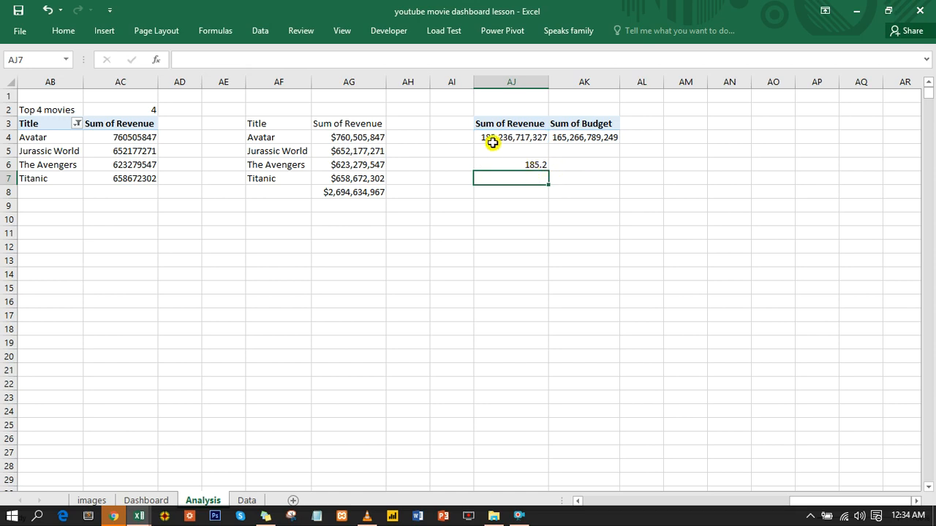
- Append &" "&"B" to the rounding formula in AJ6 and fill it across to AK6 for the budget
left_click(518, 164)
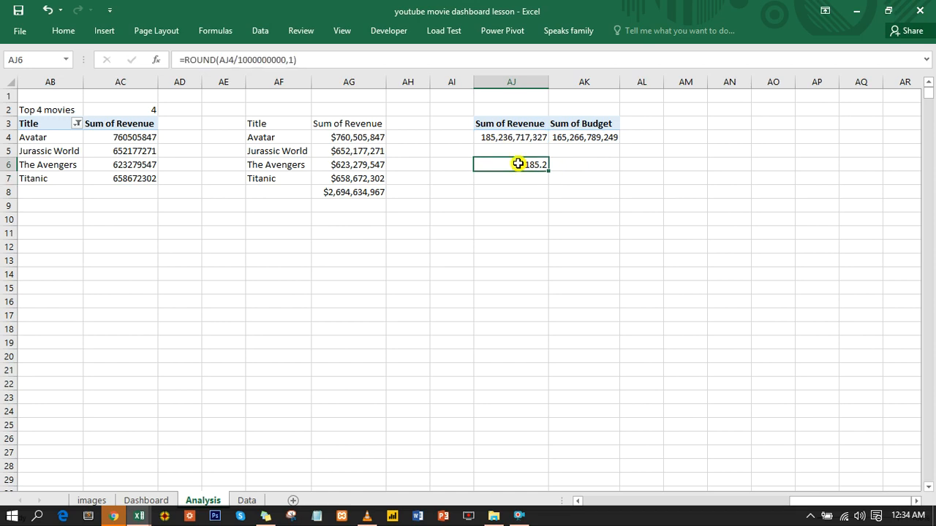
double_click(511, 165)
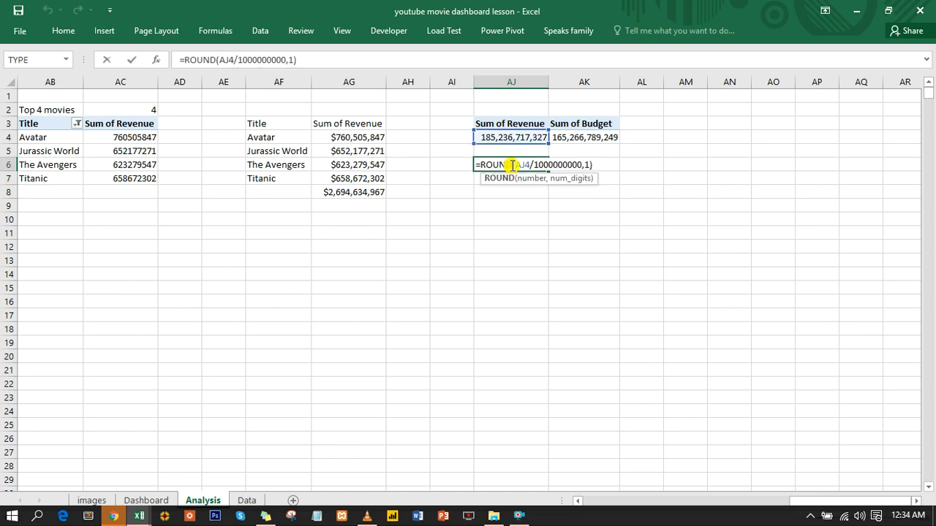
left_click(592, 164)
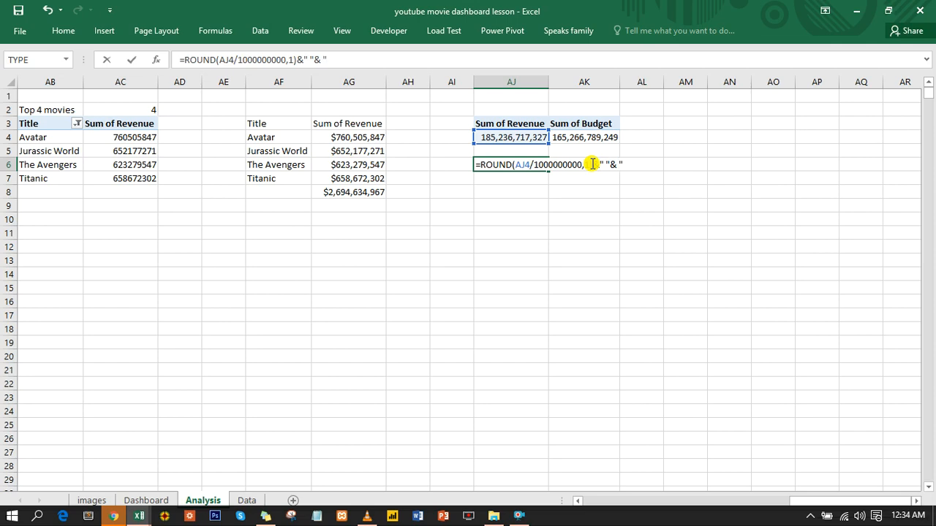
key("Return")
key("Return")
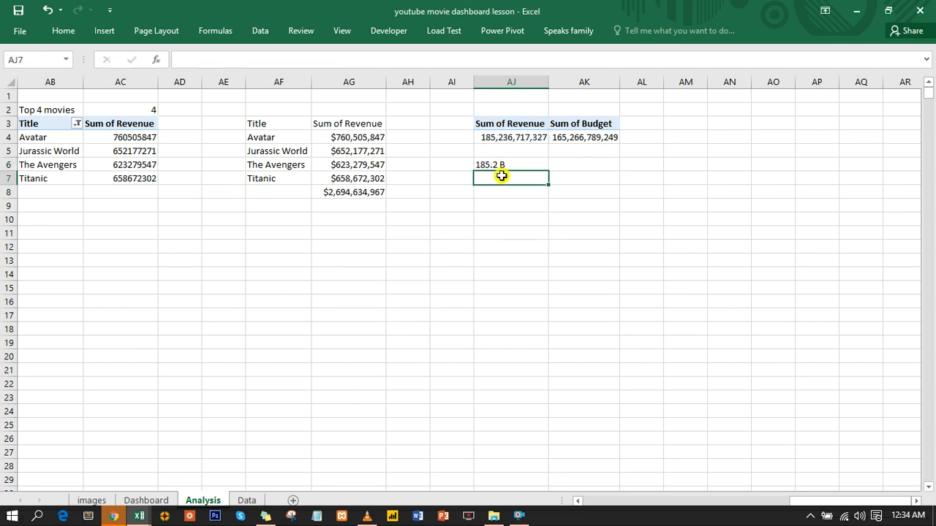
left_click(541, 166)
left_click_drag(547, 169, 594, 167)
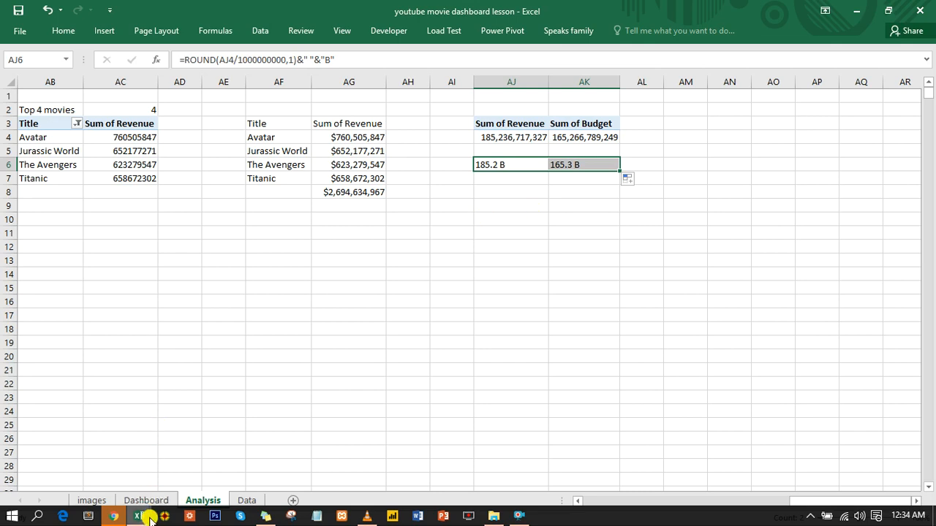
- Switch to the finished dashboard workbook and select the Total Revenue and Total Budget icons together with their labels
mouse_move(149, 518)
left_click(254, 454)
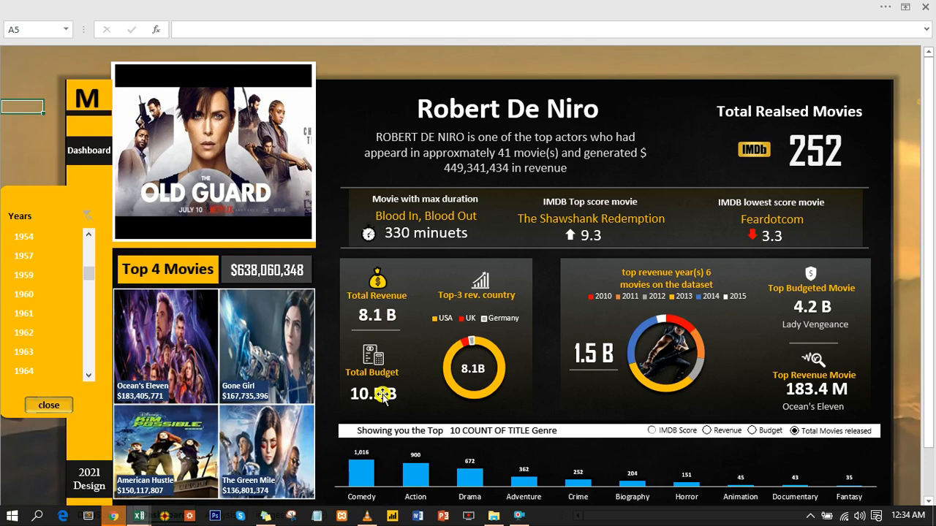
left_click(374, 285)
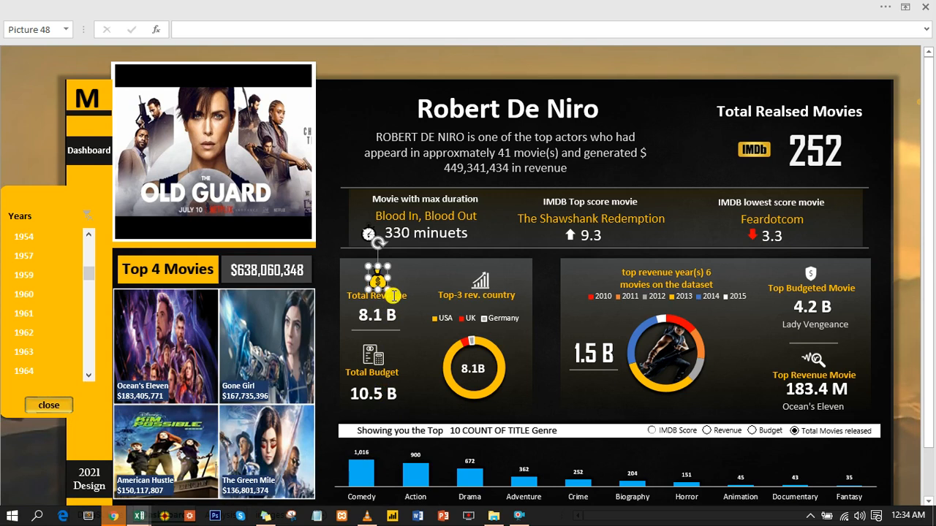
left_click(394, 295, "ctrl")
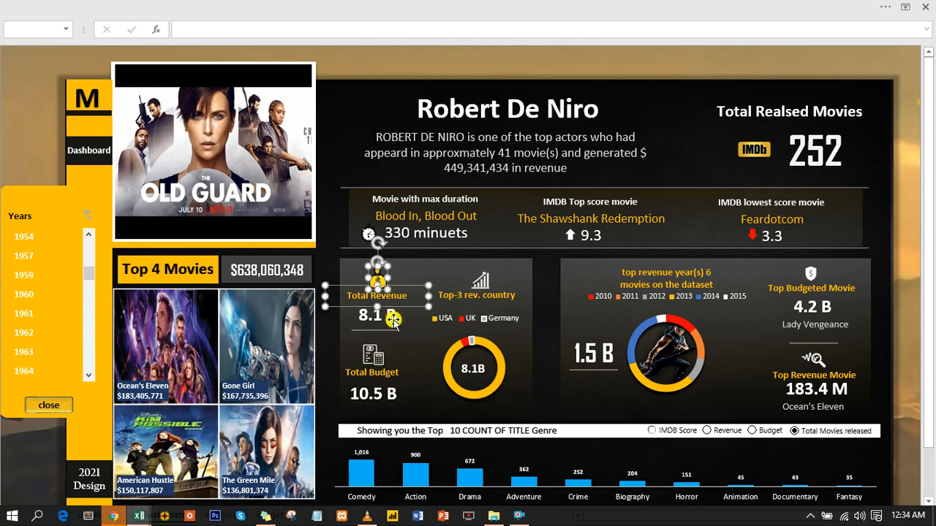
left_click(381, 367, "ctrl")
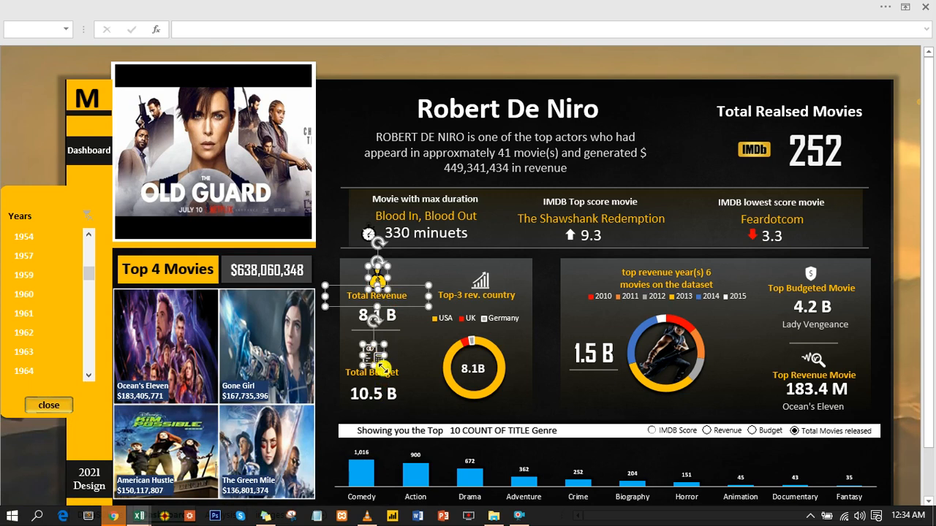
left_click(390, 375, "ctrl")
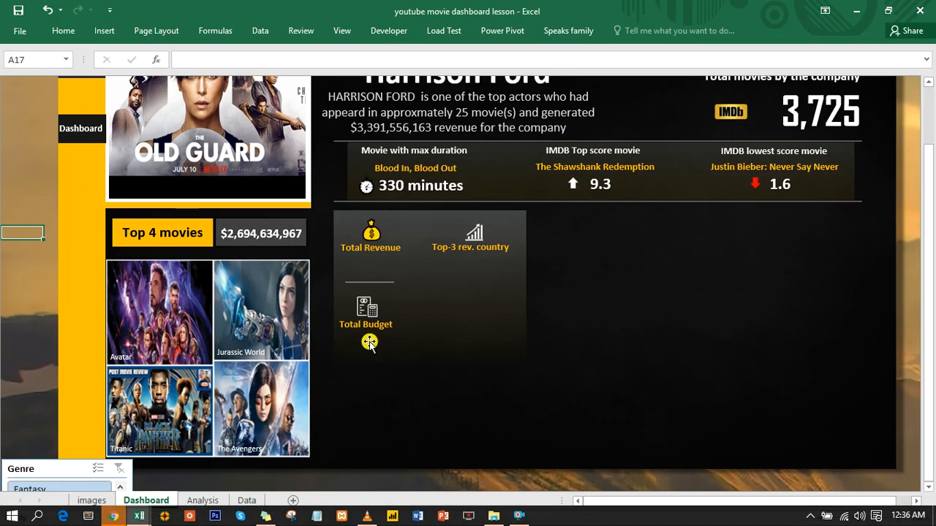
- Copy the IMDB top score value box to below the Total Revenue label and link the copy to =Analysis!AJ6
left_click(600, 182)
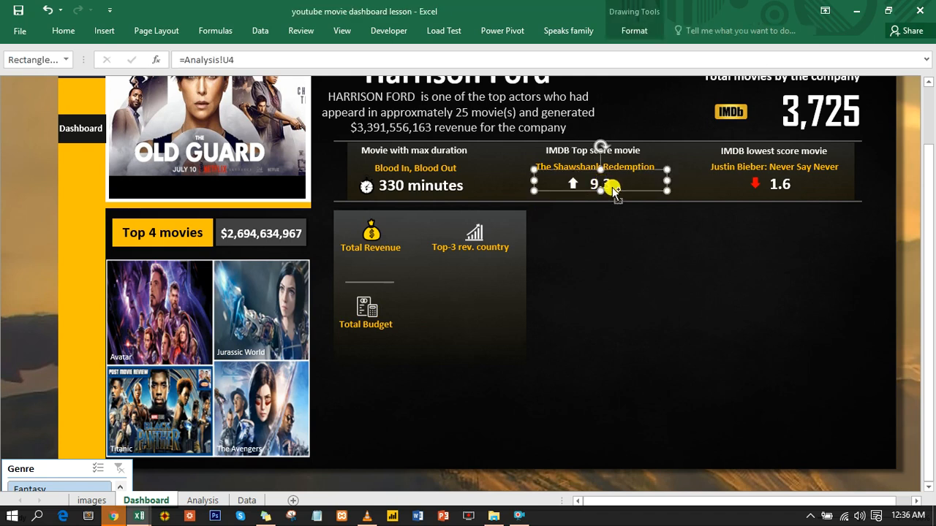
left_click_drag(614, 186, 386, 273)
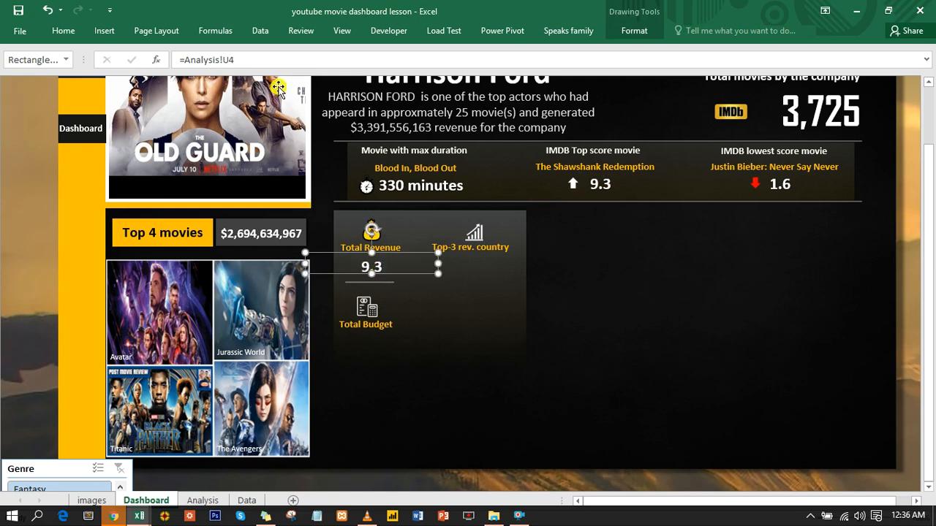
left_click_drag(245, 59, 188, 62)
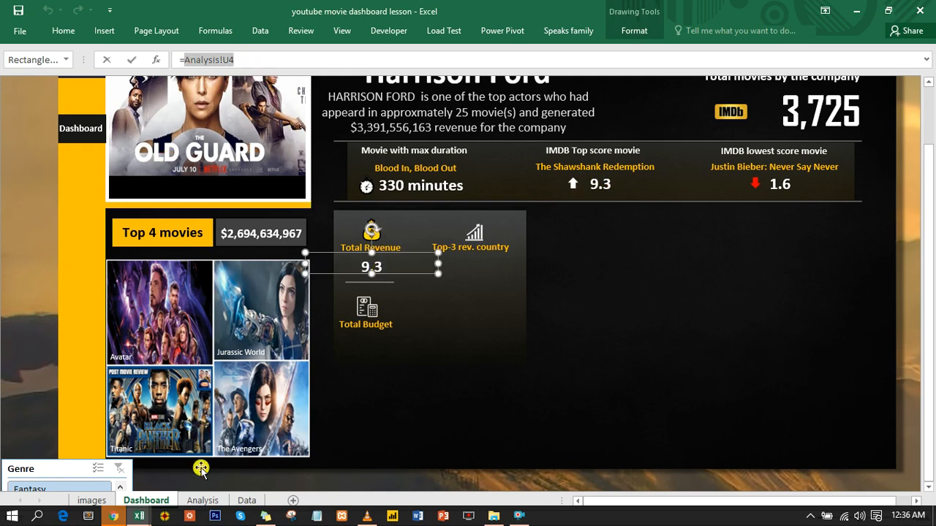
left_click(203, 502)
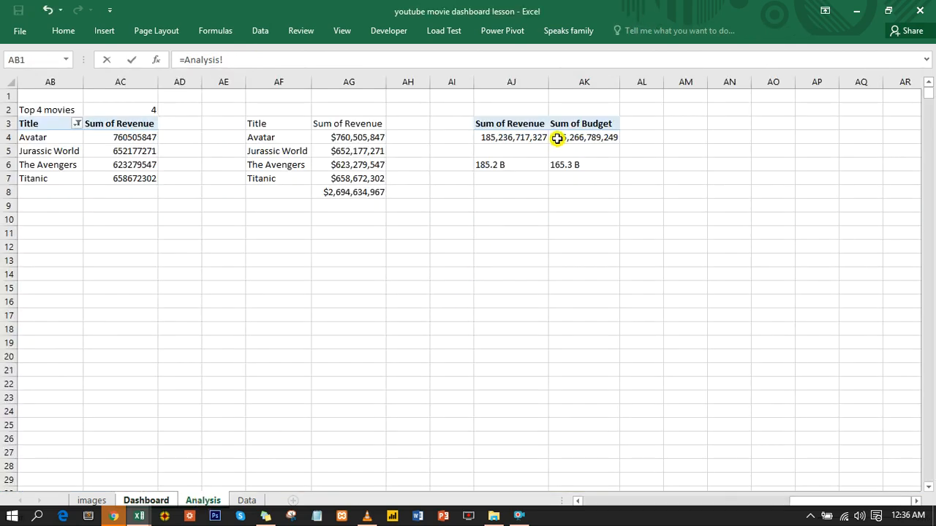
left_click(490, 165)
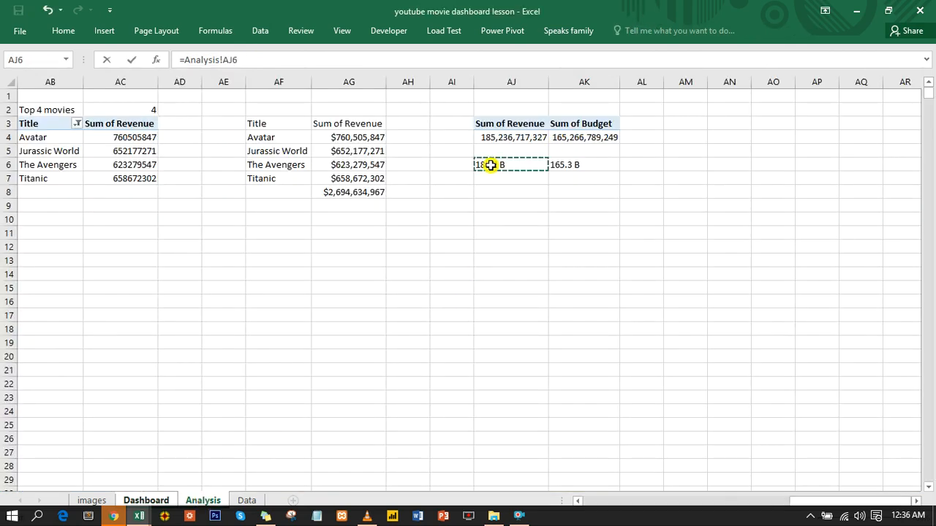
key("Return")
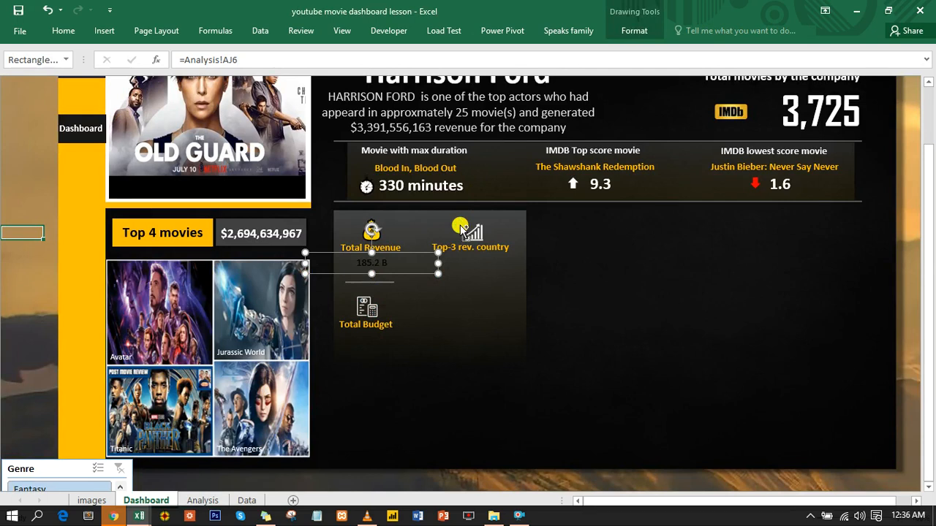
- Duplicate the revenue value box, place the copy below the Total Budget label, and link it to =Analysis!AK6
key("ctrl+d")
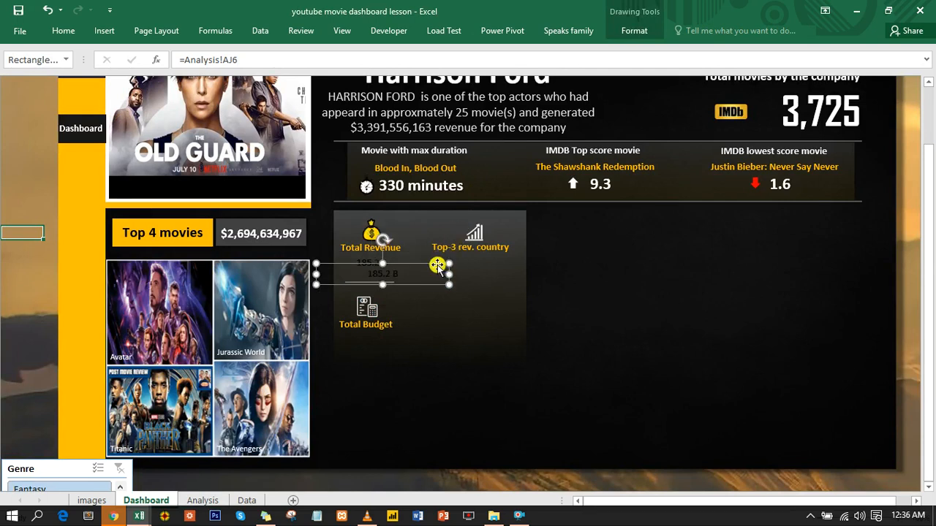
left_click_drag(437, 271, 422, 332)
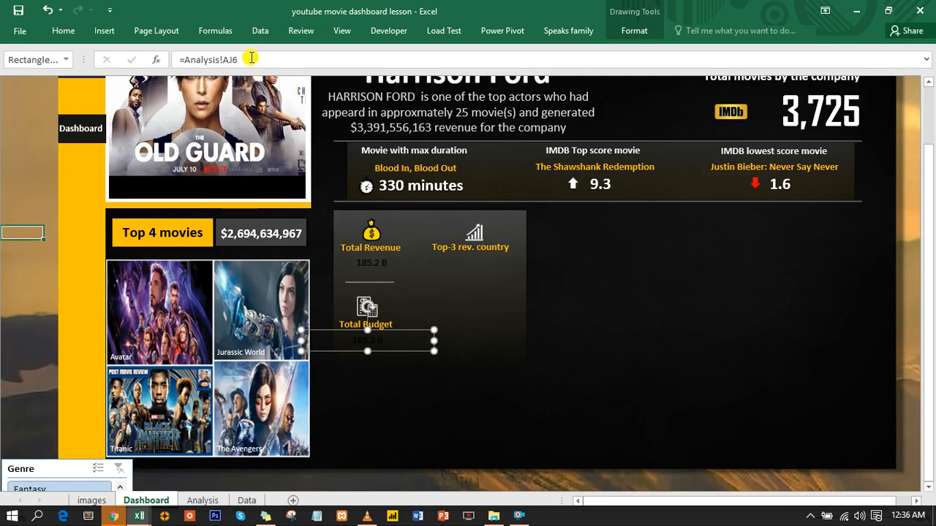
left_click_drag(229, 59, 194, 62)
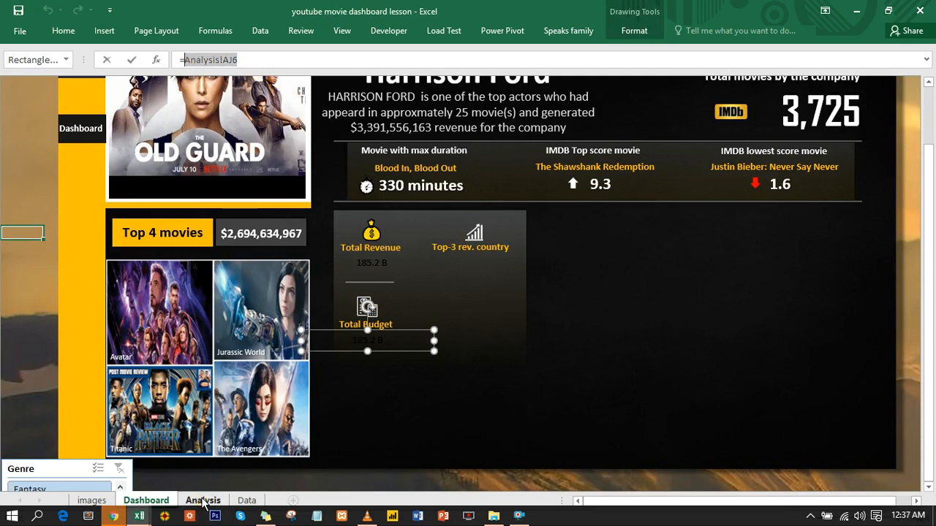
left_click(203, 501)
left_click(574, 166)
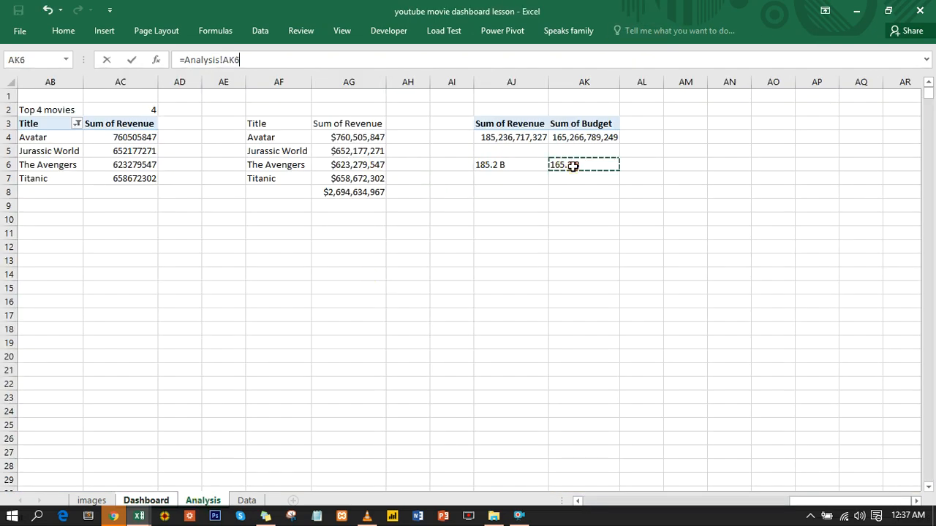
key("Return")
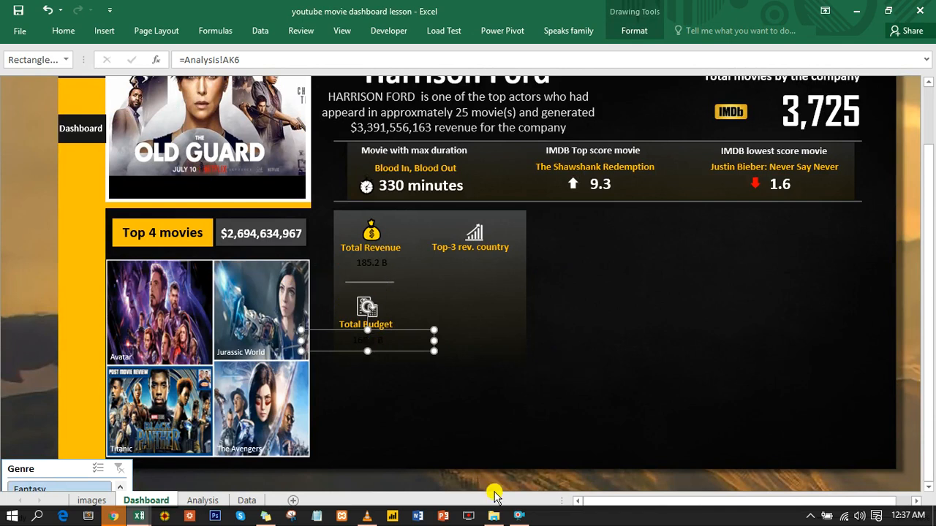
left_click(519, 516)
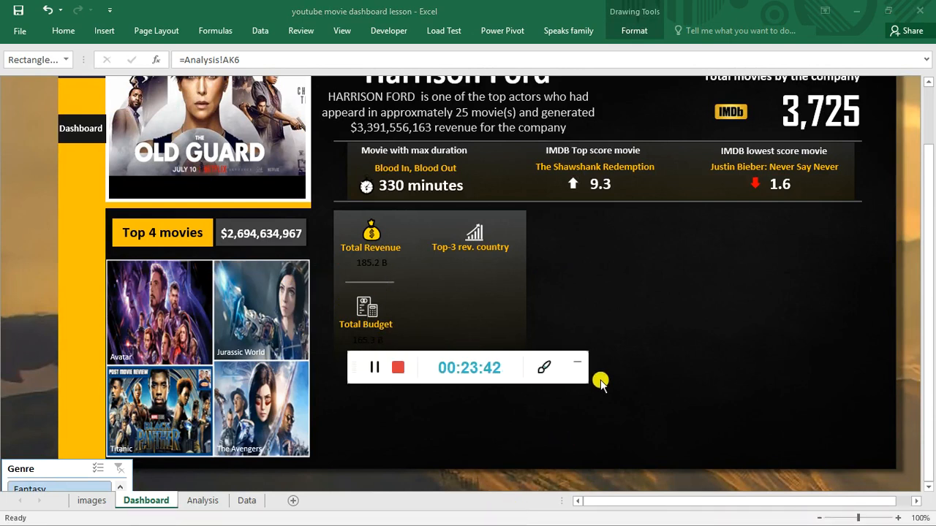
left_click(577, 364)
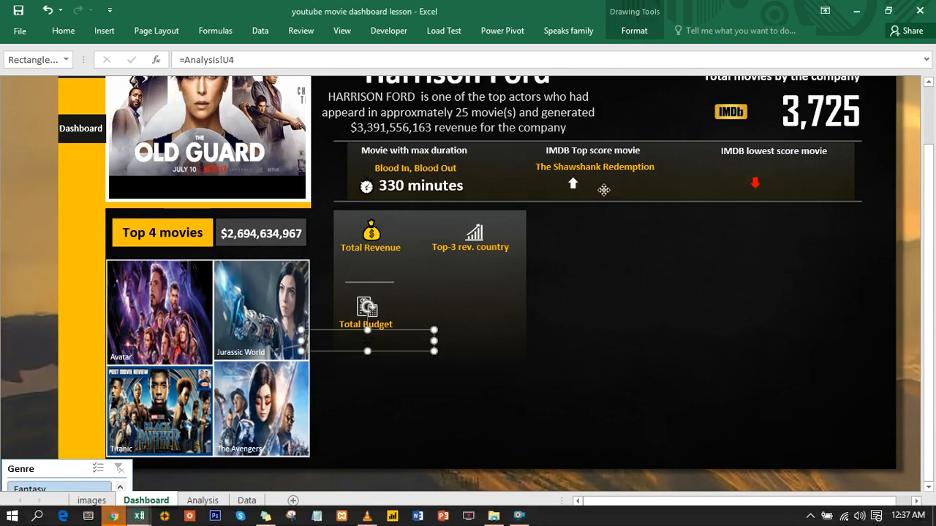
- Copy the formatting of the IMDB top score value to the total budget and total revenue values with Format Painter
left_click(601, 187)
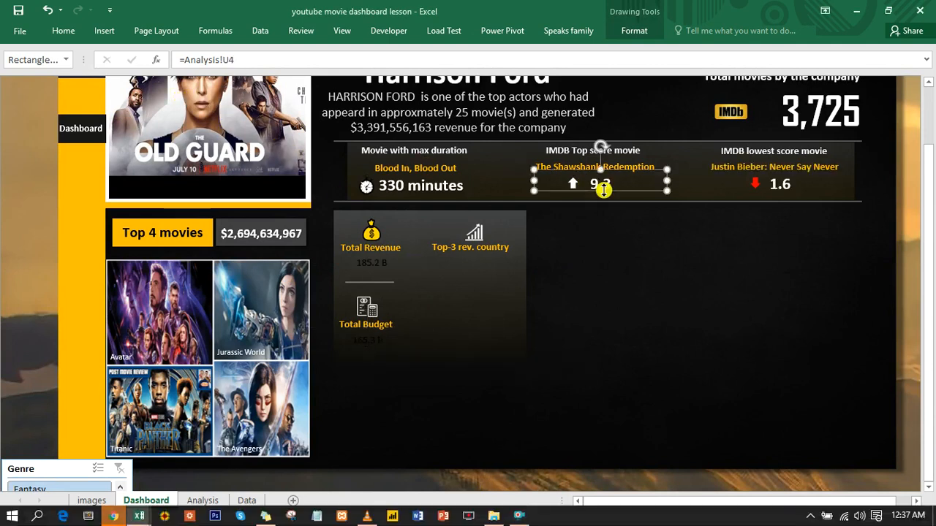
left_click(63, 32)
left_click(82, 79)
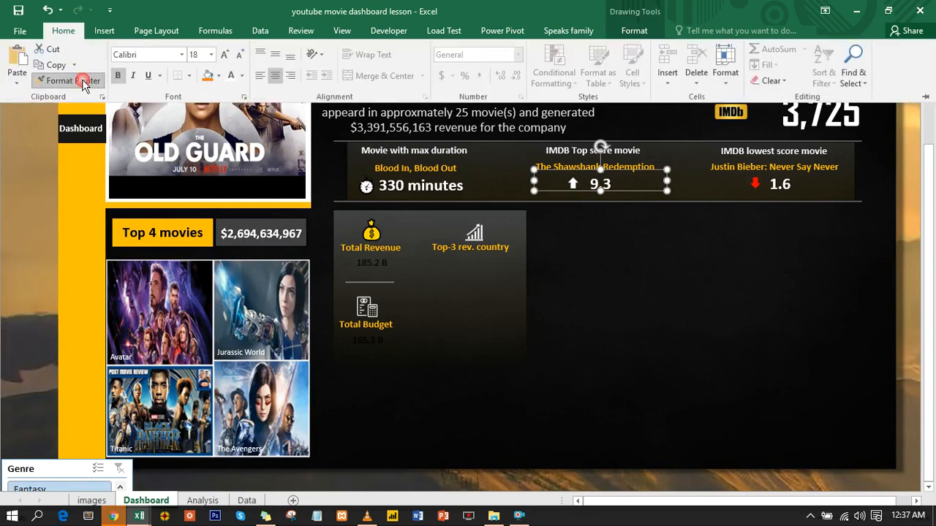
left_click(374, 346)
left_click(377, 265)
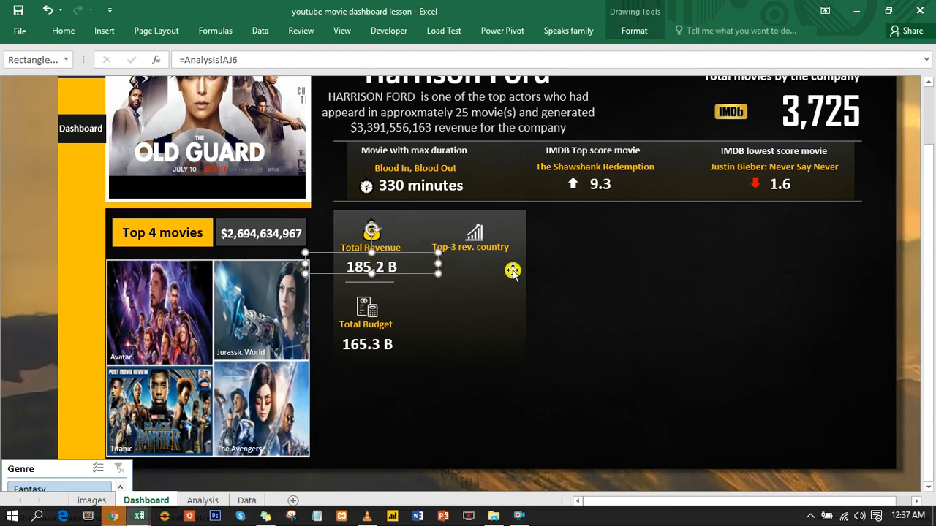
left_click(20, 266)
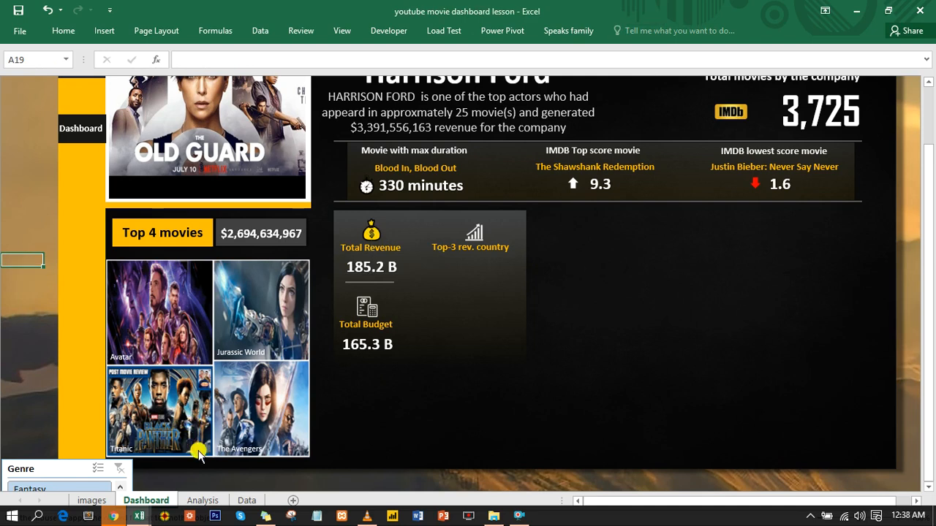
- Copy the revenue and budget PivotTable in AJ3:AK4 of the Analysis sheet to cell AN3
left_click(203, 502)
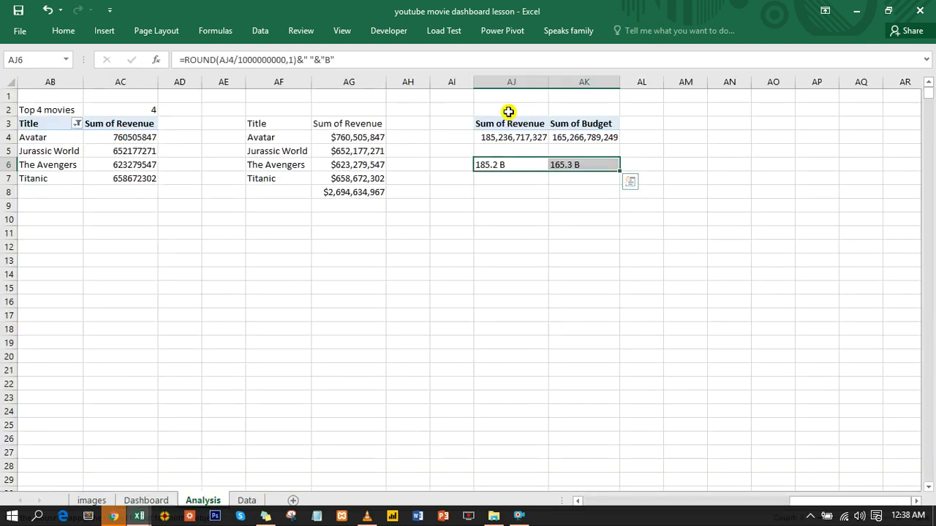
left_click_drag(495, 127, 619, 139)
key("ctrl+c")
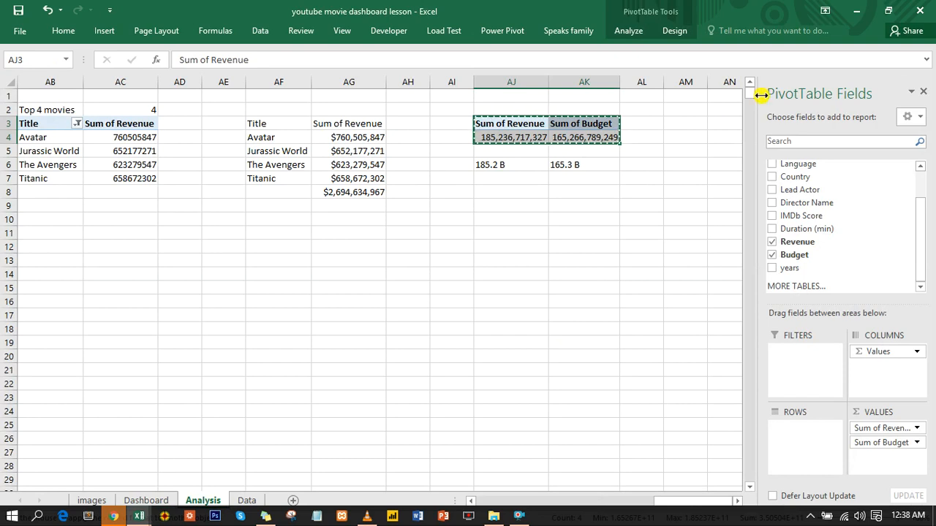
left_click(721, 125)
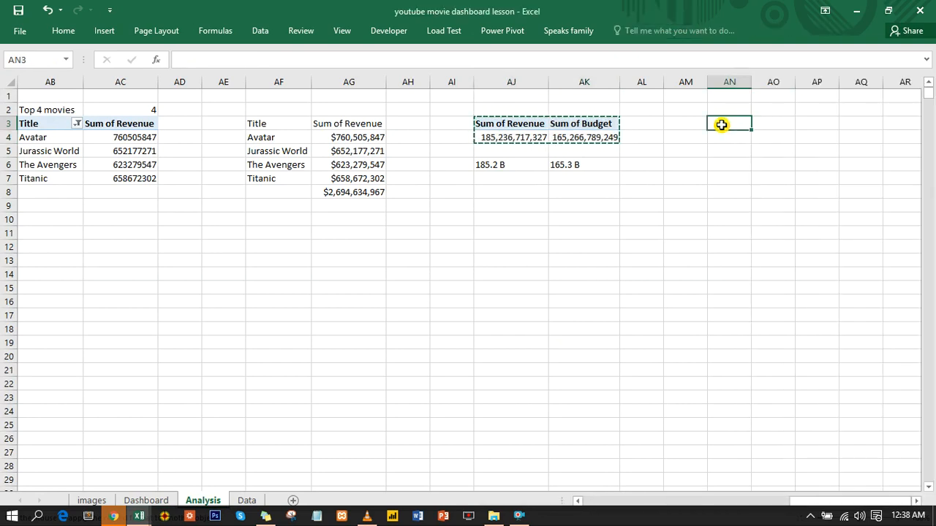
key("ctrl+v")
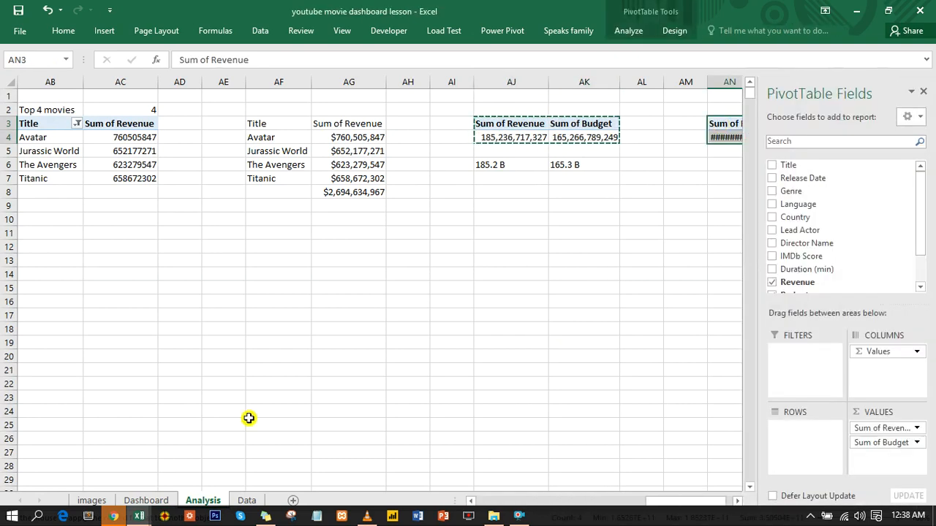
- Switch to the finished dashboard workbook, reduce its ribbon to tabs only, and examine the dashboard and the source tables on its Analysis sheet
mouse_move(139, 516)
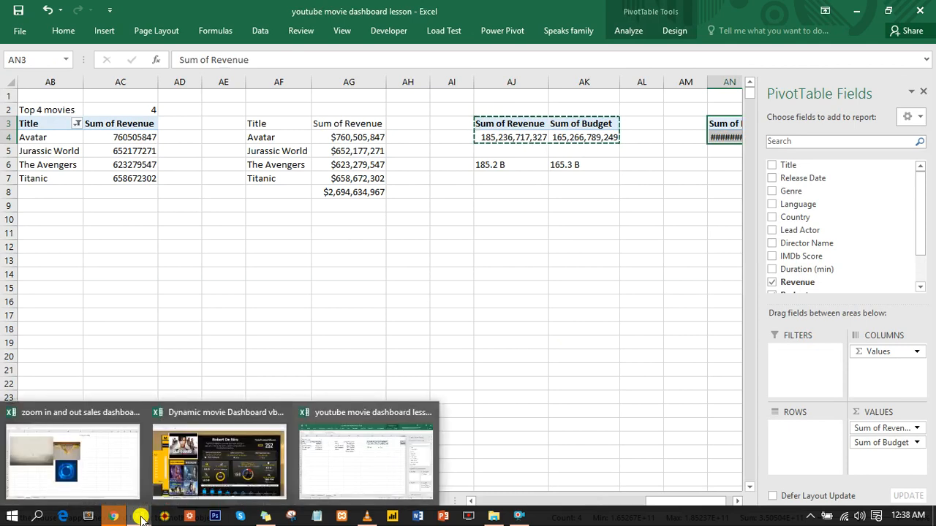
left_click(217, 458)
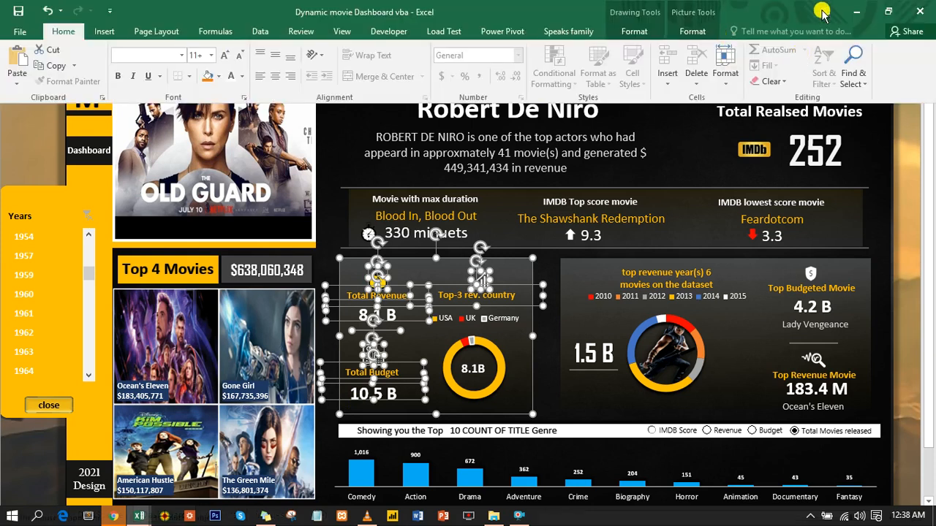
left_click(824, 11)
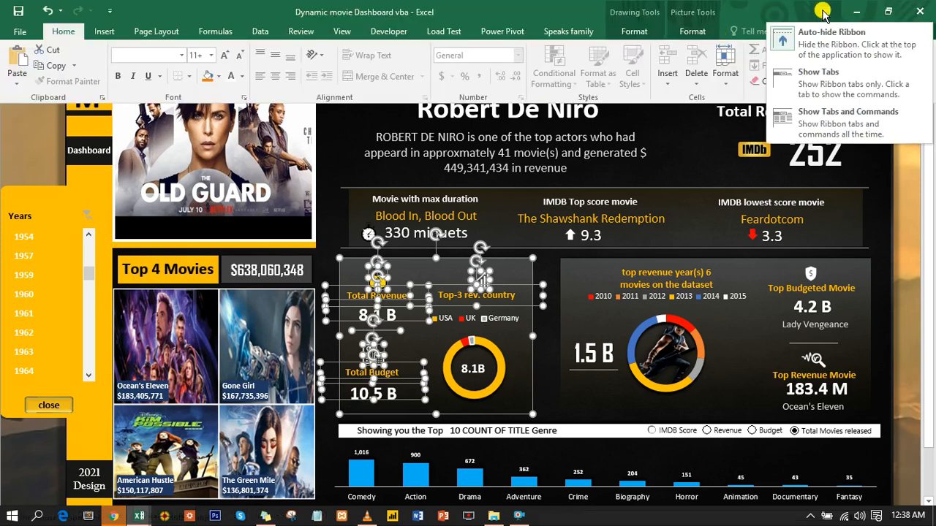
left_click(828, 76)
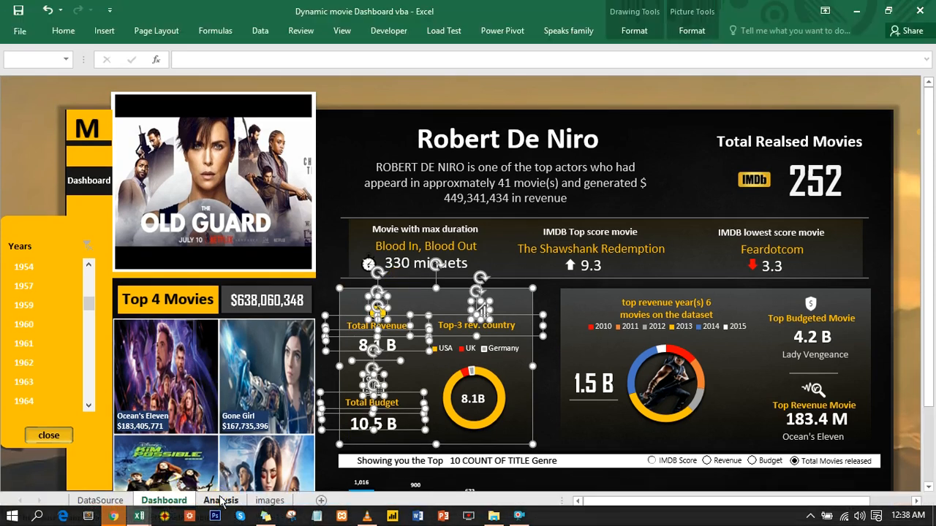
left_click(219, 500)
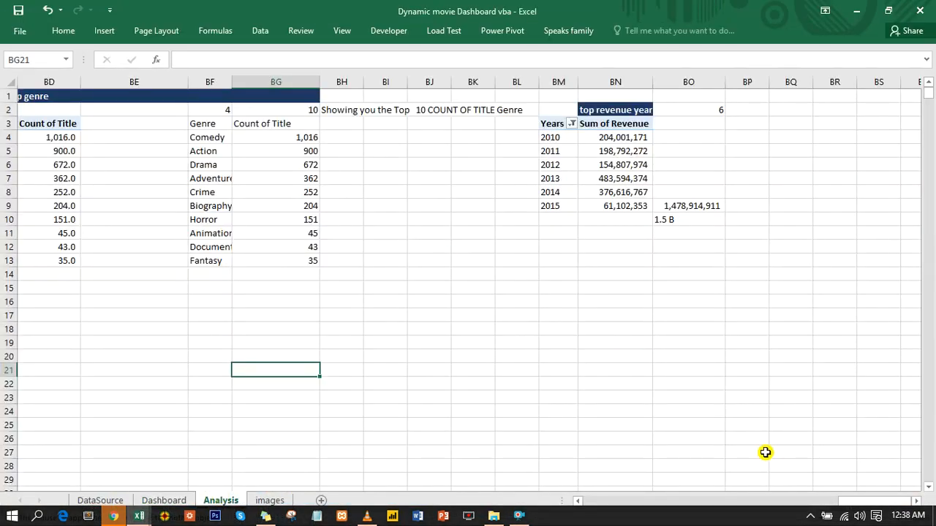
left_click_drag(860, 502, 604, 503)
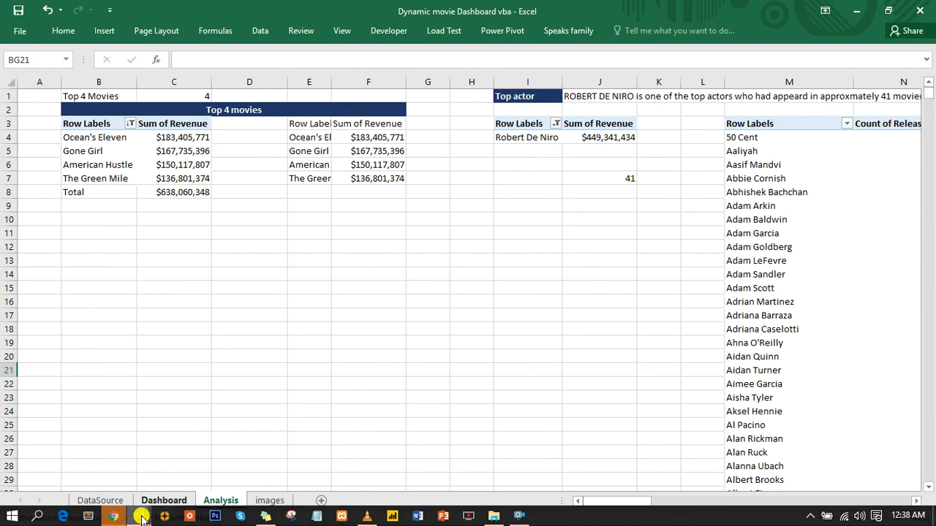
- Return to the lesson workbook, remove Sum of Budget from the PivotTable at AN3, and add Country as its row field
mouse_move(143, 519)
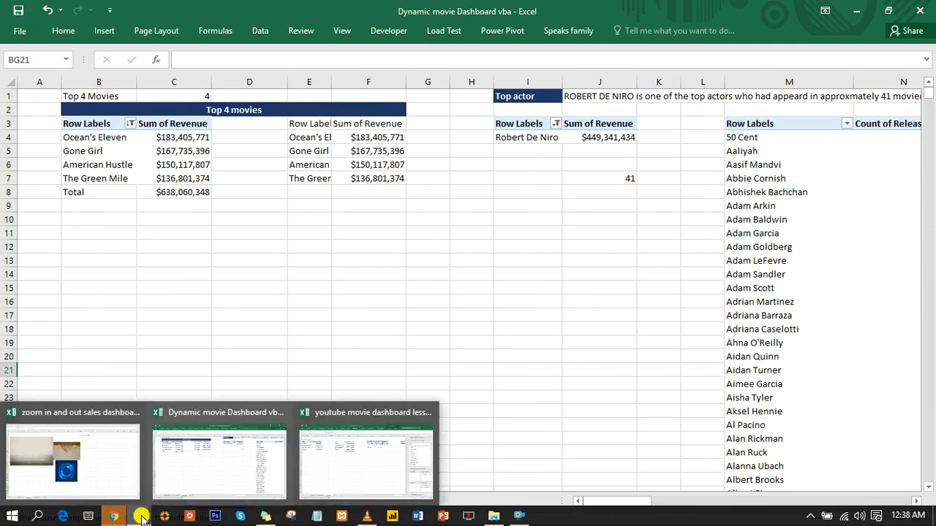
left_click(352, 452)
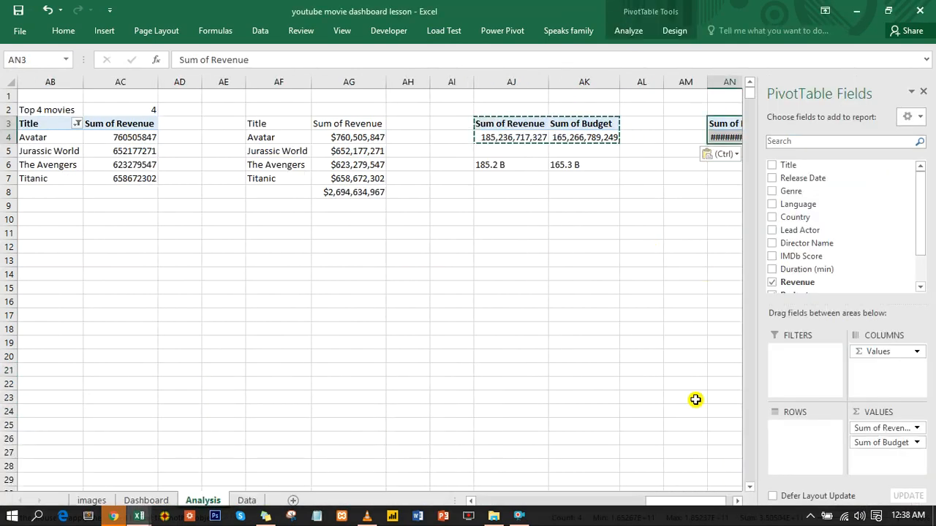
scroll(737, 501, "right", 4)
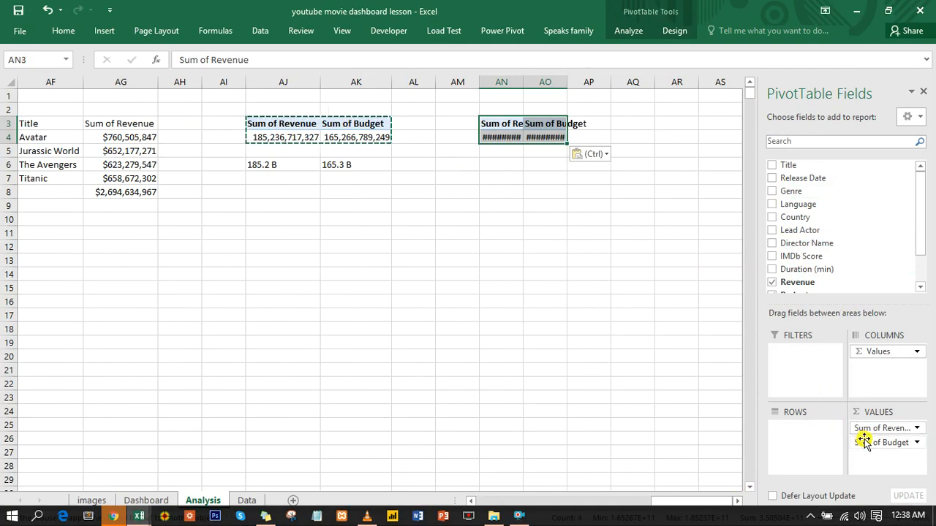
left_click_drag(866, 444, 658, 406)
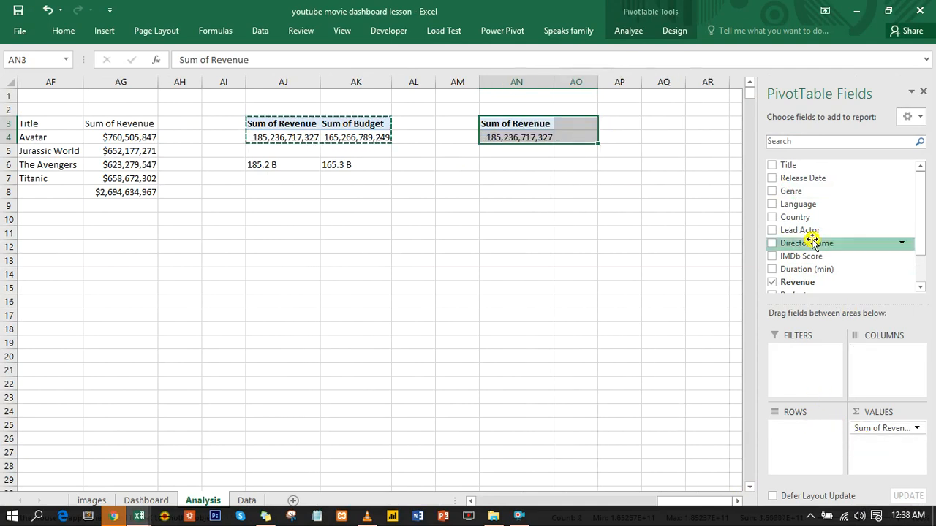
left_click_drag(798, 218, 800, 437)
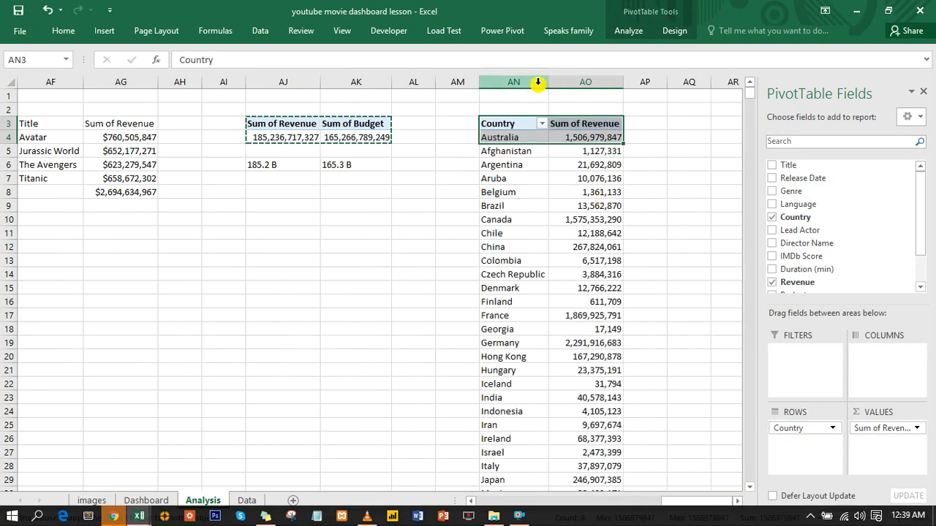
- Filter the Country PivotTable at AN3 to the top 3 items by Sum of Revenue
left_click(542, 124)
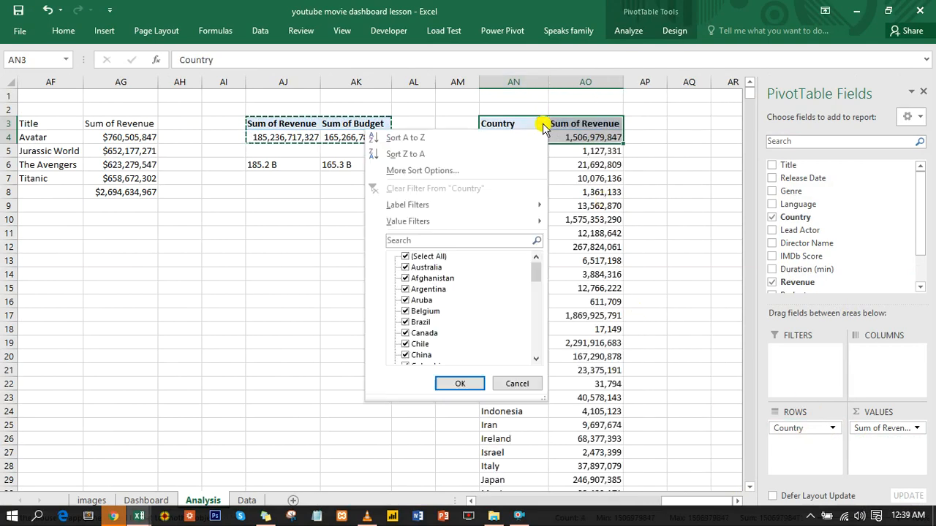
mouse_move(414, 223)
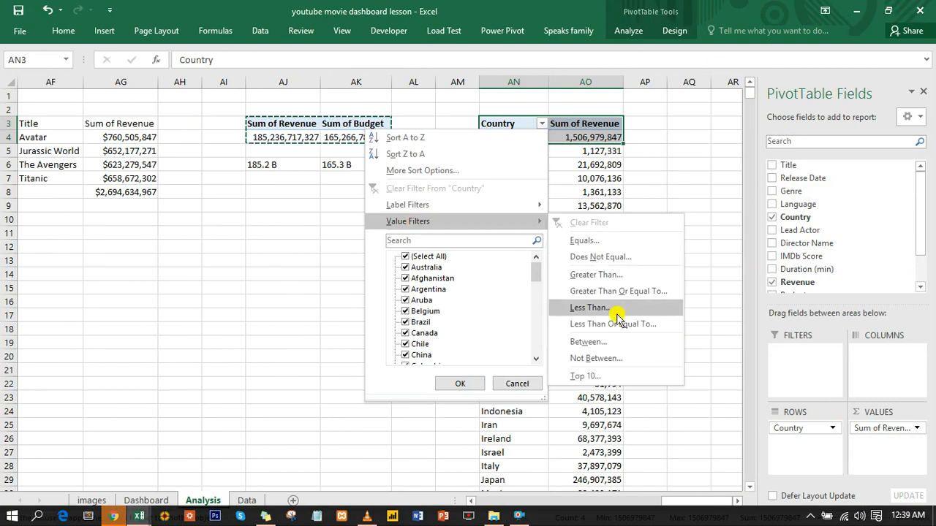
left_click(584, 376)
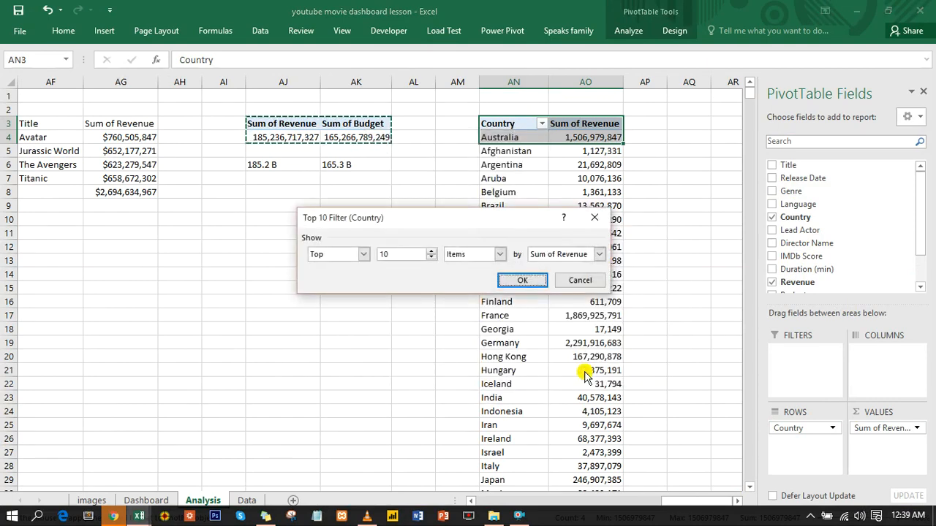
left_click(514, 278)
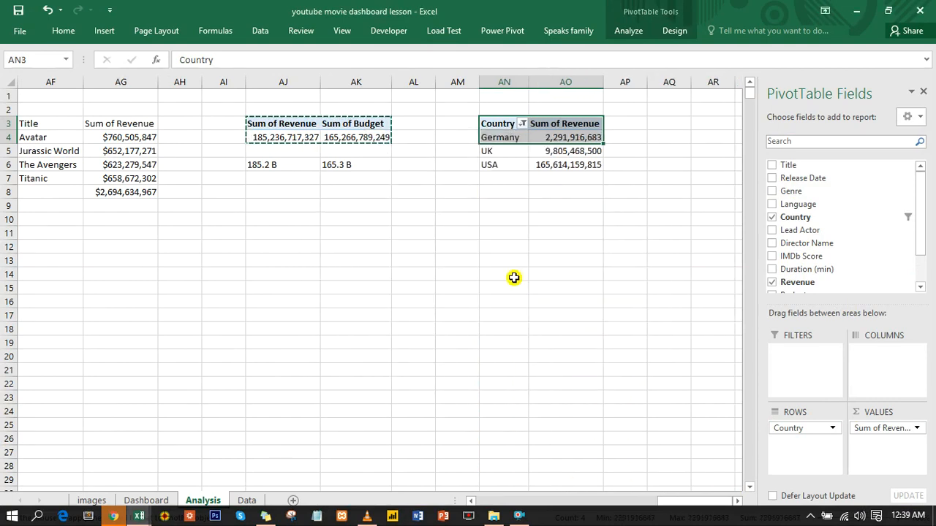
left_click(493, 178)
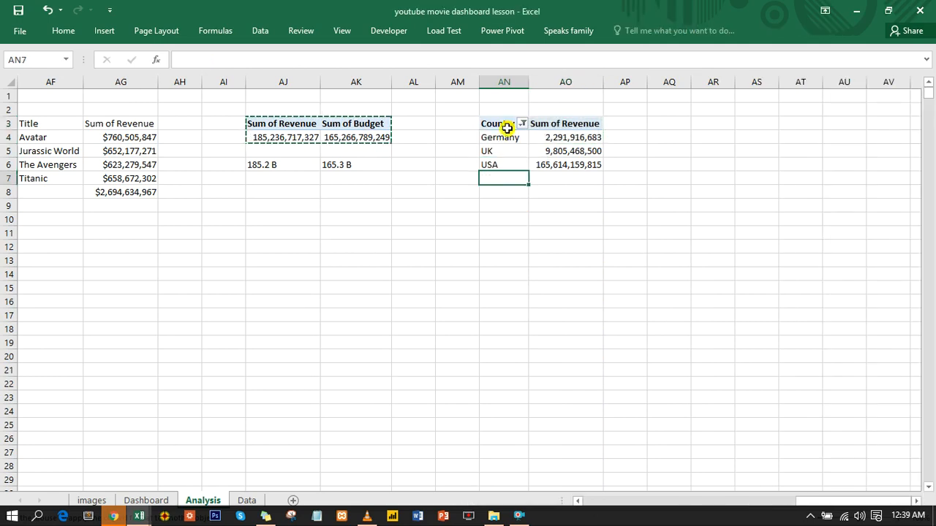
- Insert a Doughnut PivotChart from the country revenue PivotTable and shrink it to about half its width and height
left_click(506, 156)
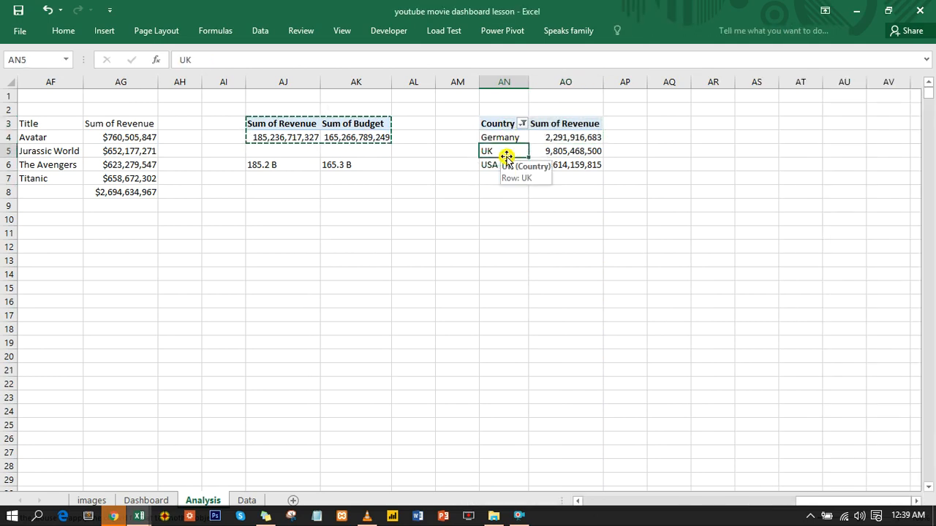
left_click(631, 31)
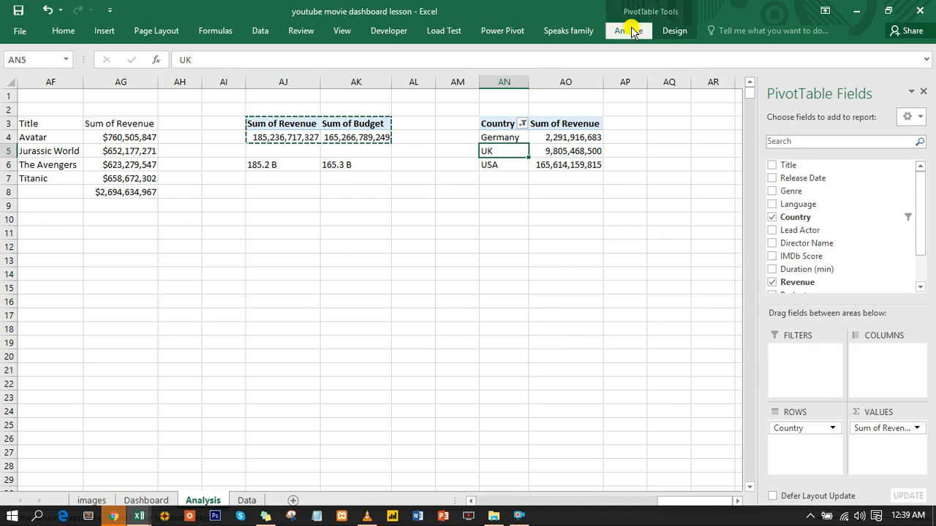
left_click(718, 64)
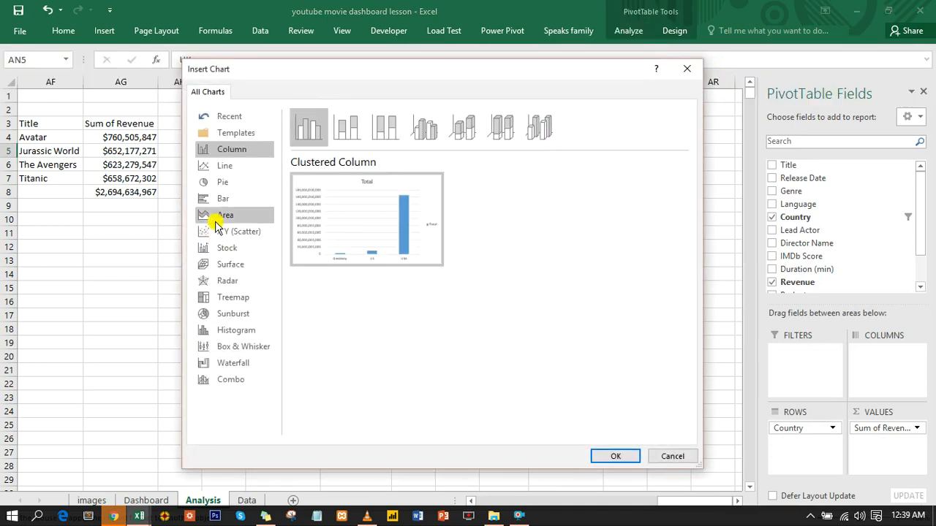
left_click(219, 185)
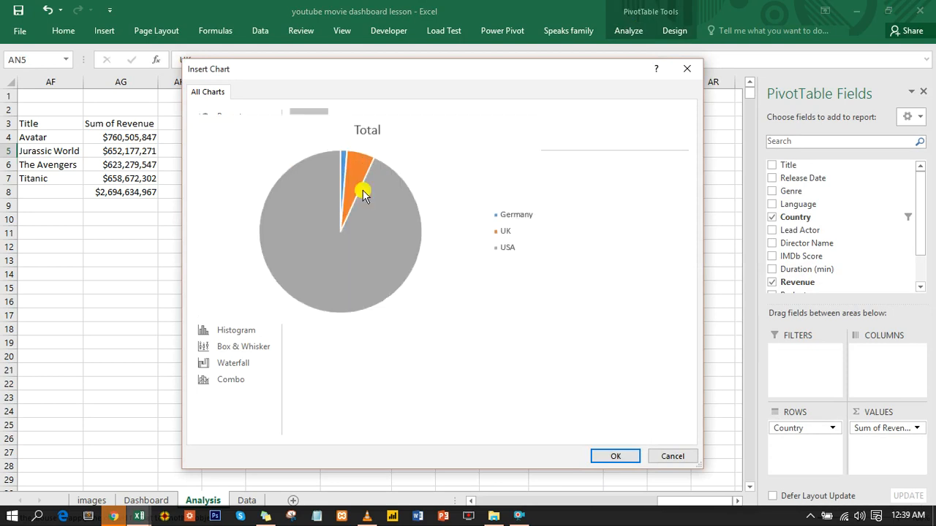
left_click(463, 139)
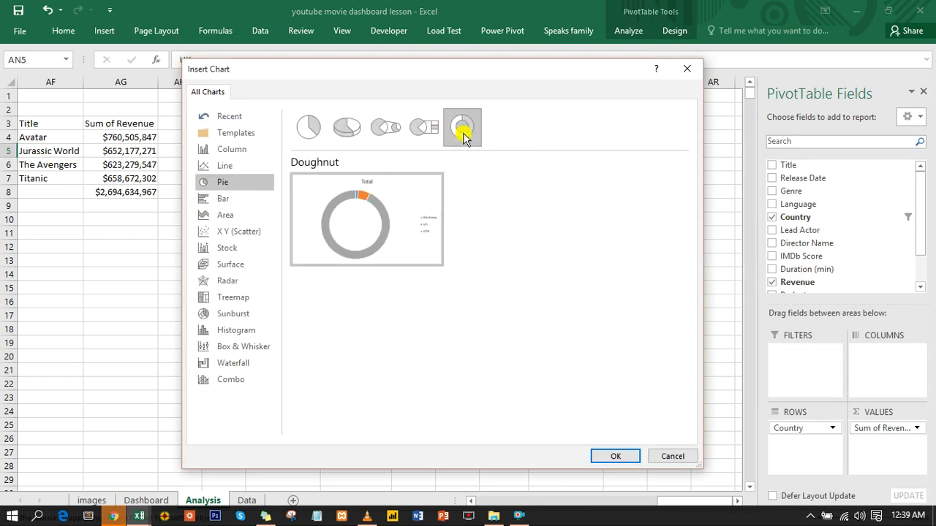
left_click(620, 457)
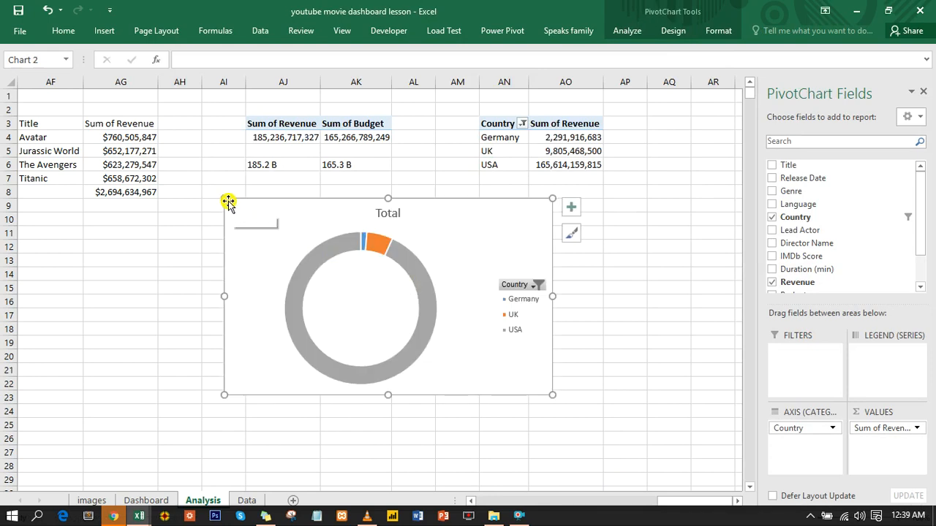
left_click_drag(224, 199, 394, 295)
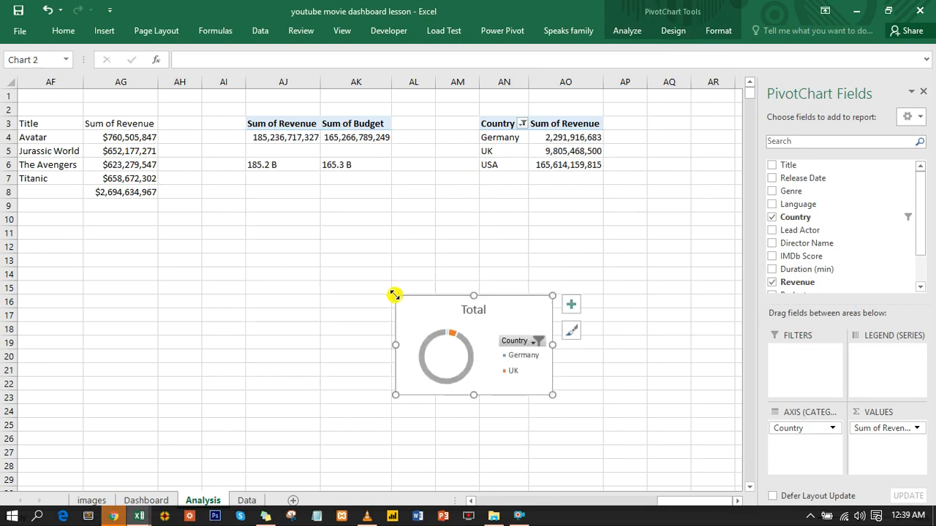
- Hide the field buttons on the doughnut chart and delete its Total title
right_click(521, 344)
left_click(558, 298)
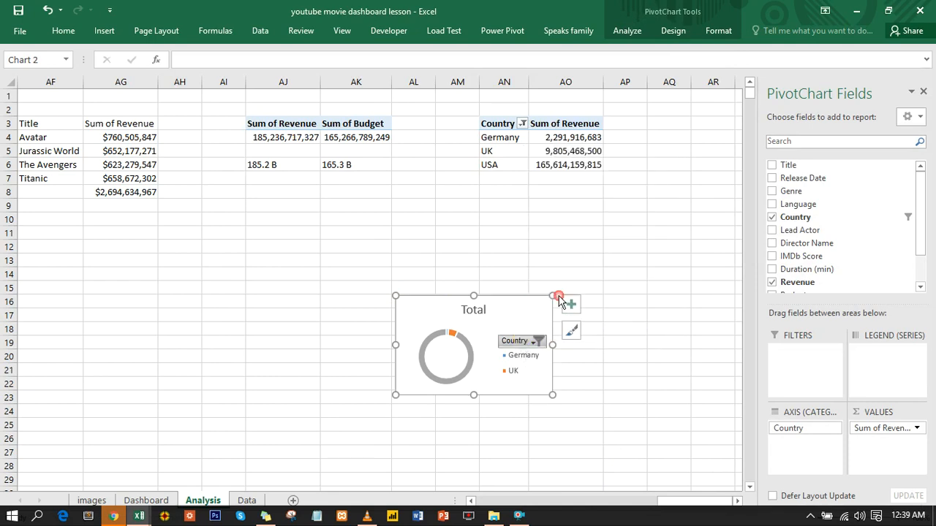
left_click(486, 310)
key("Delete")
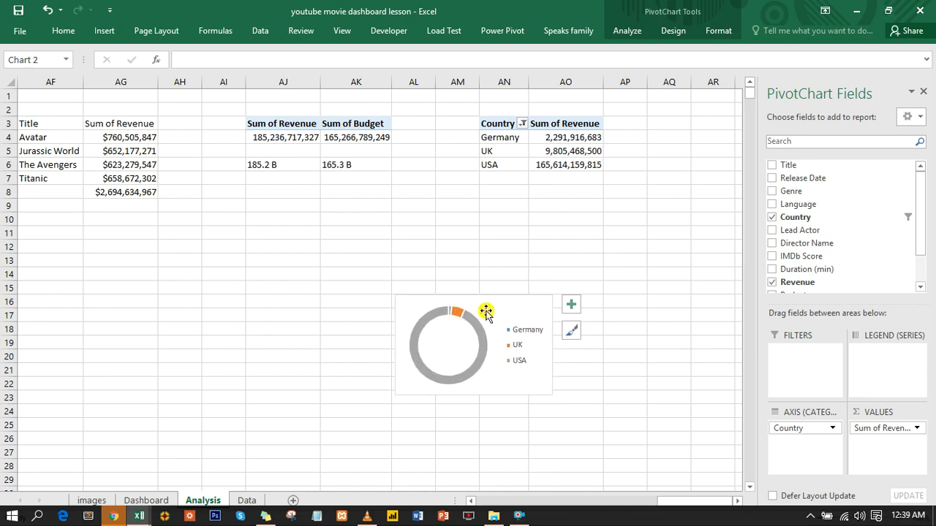
- Place the doughnut chart's legend at the top of the chart
left_click(571, 305)
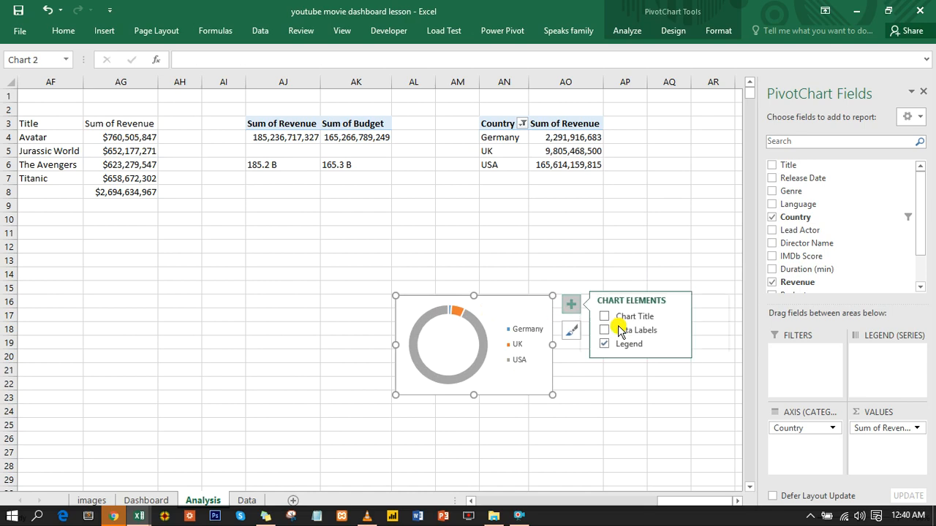
left_click(669, 344)
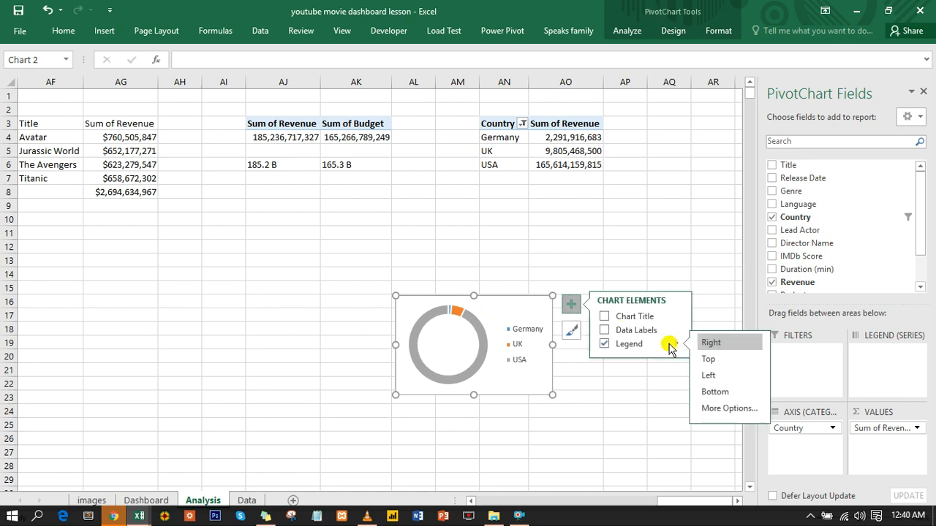
left_click(710, 360)
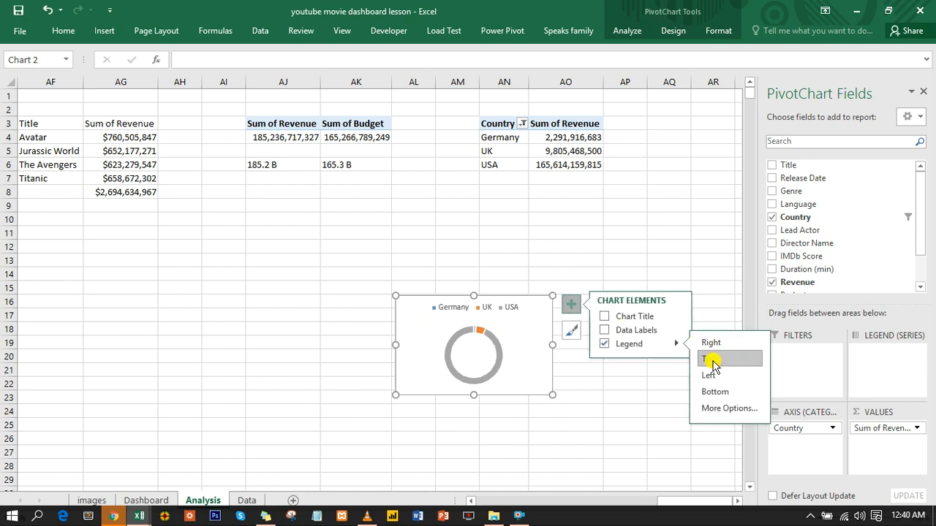
- Set the doughnut chart area to no fill and its border to no line
double_click(514, 296)
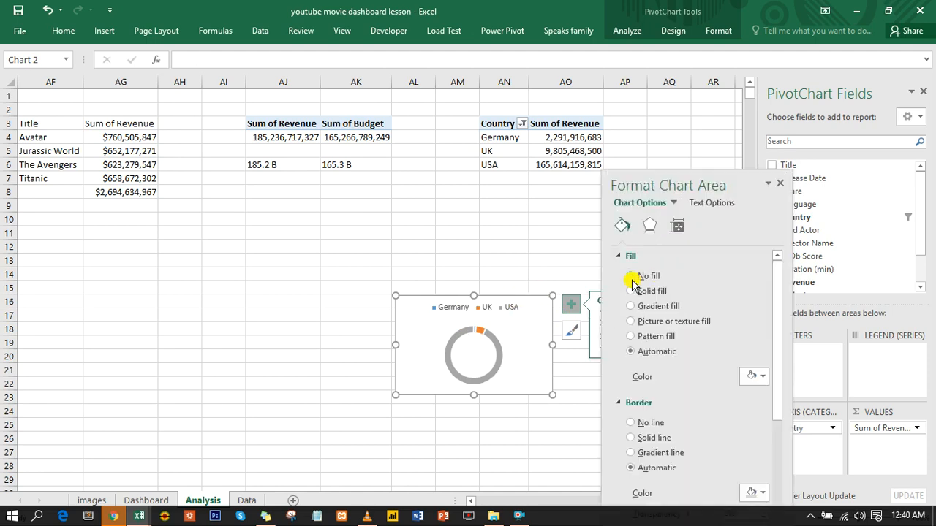
left_click(633, 279)
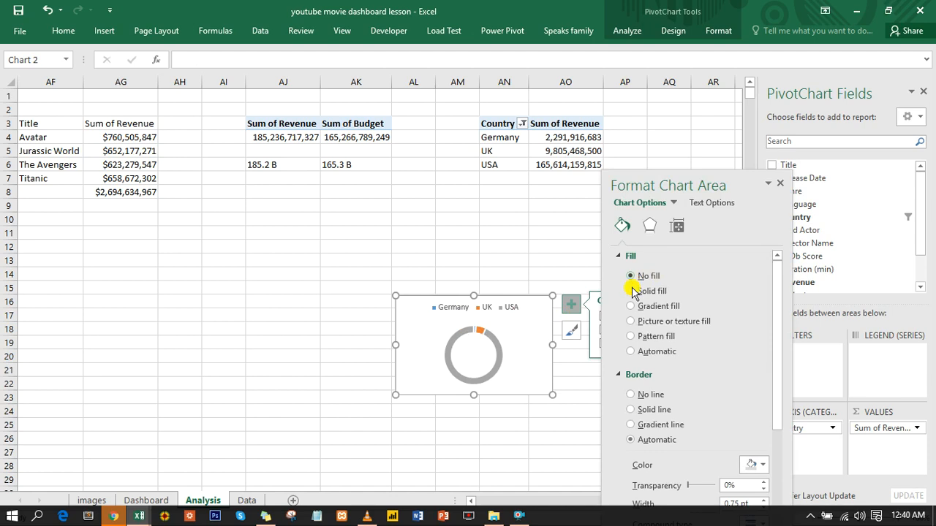
left_click(632, 393)
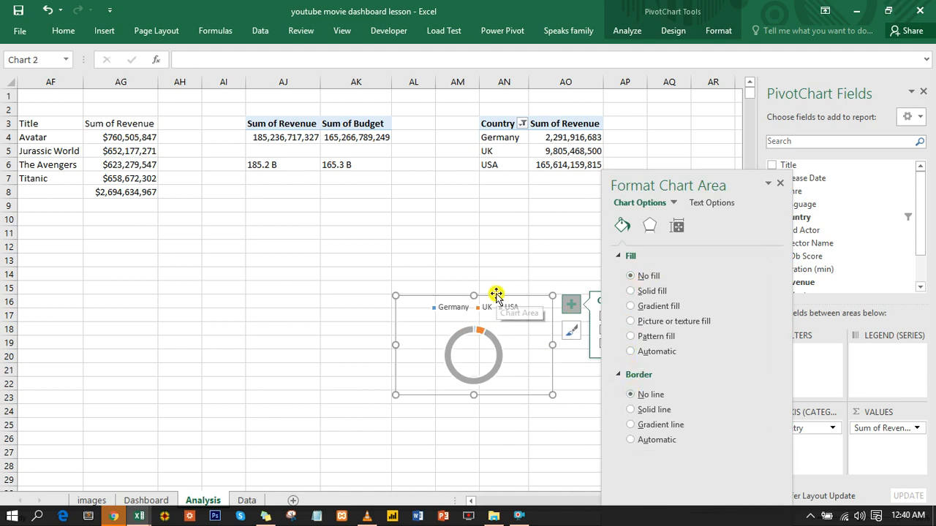
- Set the Doughnut Hole Size of the revenue series to 69%
left_click(497, 341)
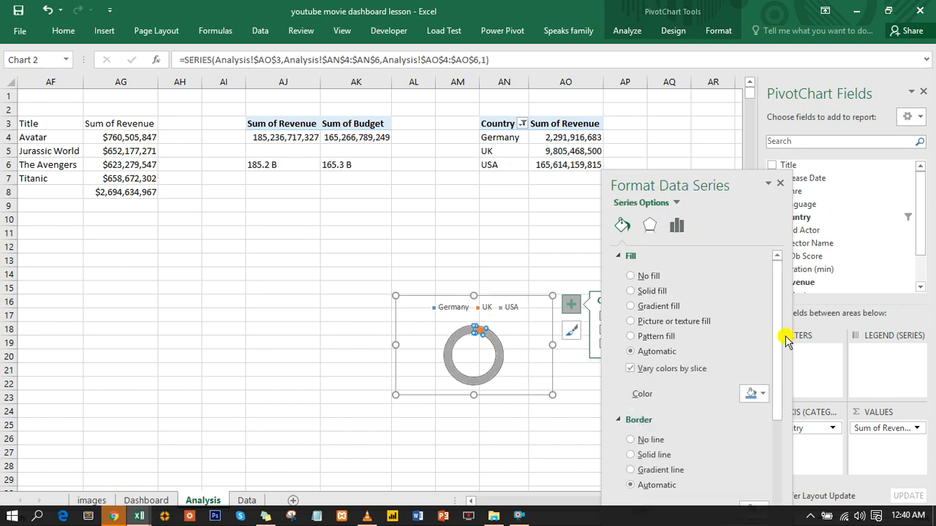
left_click(674, 226)
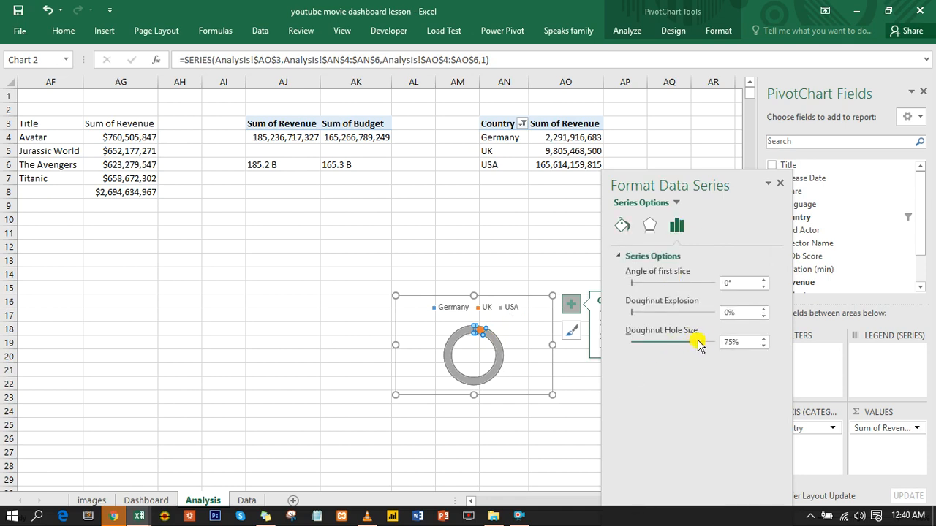
left_click_drag(697, 342, 692, 343)
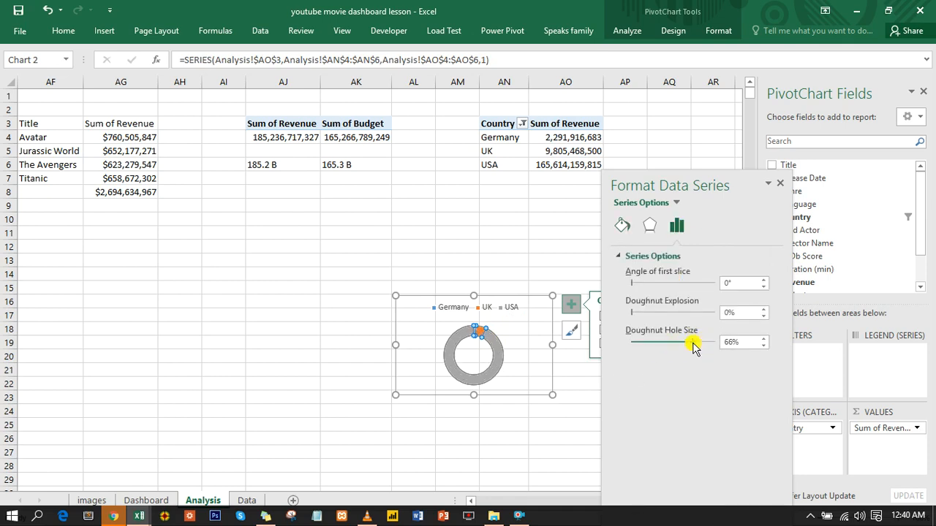
left_click(694, 341)
left_click_drag(697, 342, 697, 342)
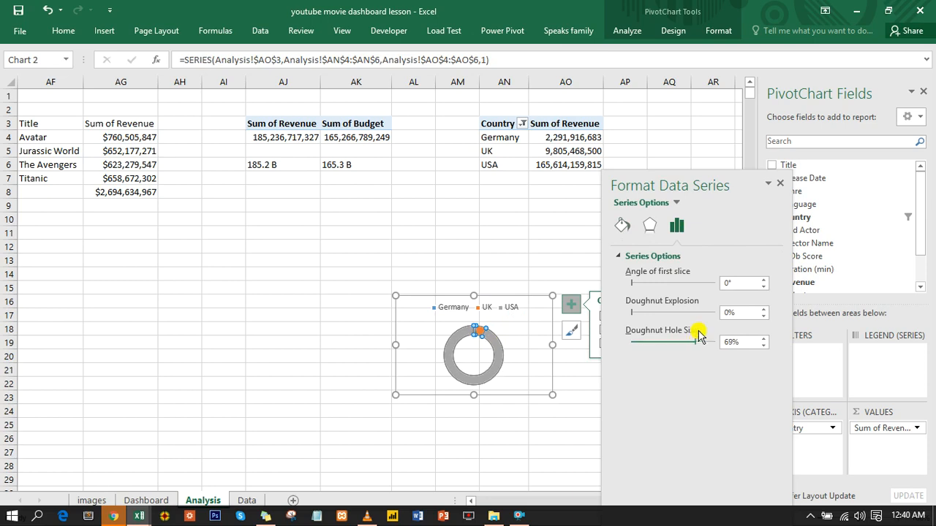
- Select only the USA slice of the doughnut with its fill settings open
left_click(621, 227)
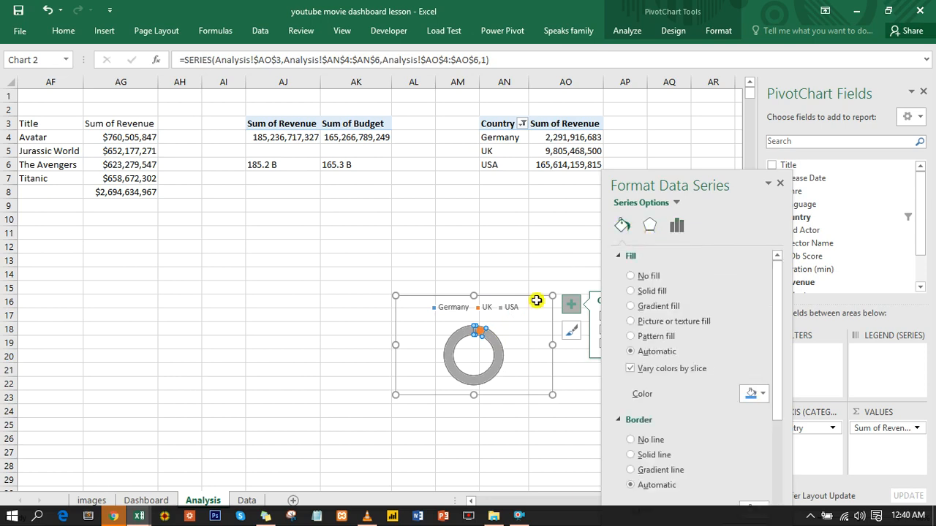
left_click(500, 356)
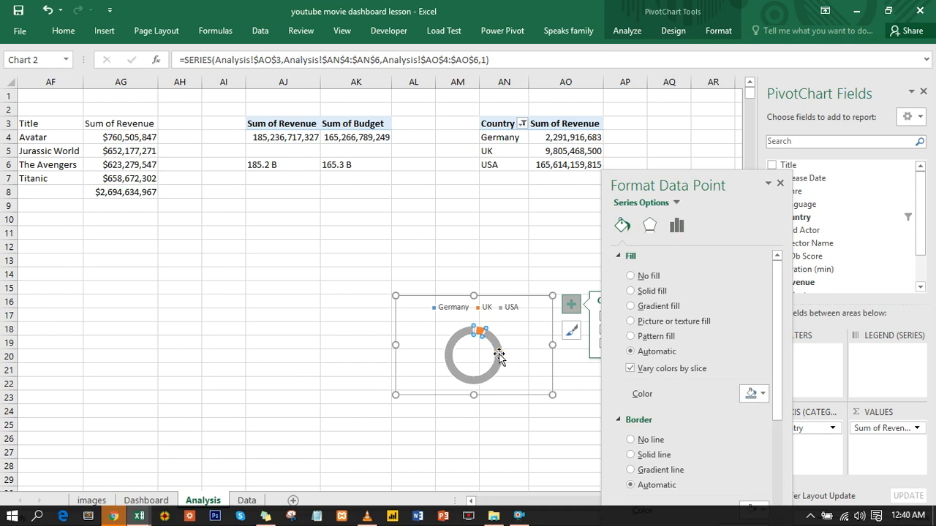
- Fill the doughnut's USA slice with light blue and move the chart onto the Dashboard sheet under the Top-3 rev. country label
left_click(767, 394)
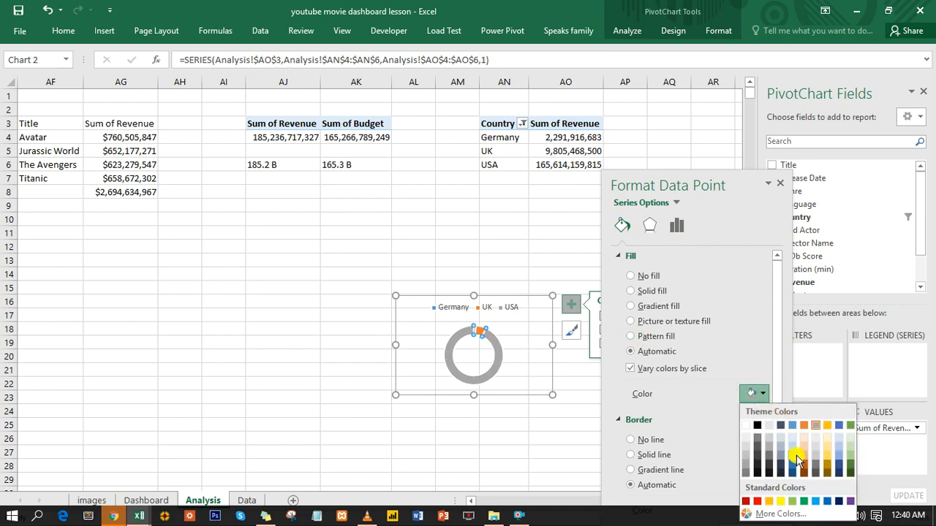
left_click(815, 501)
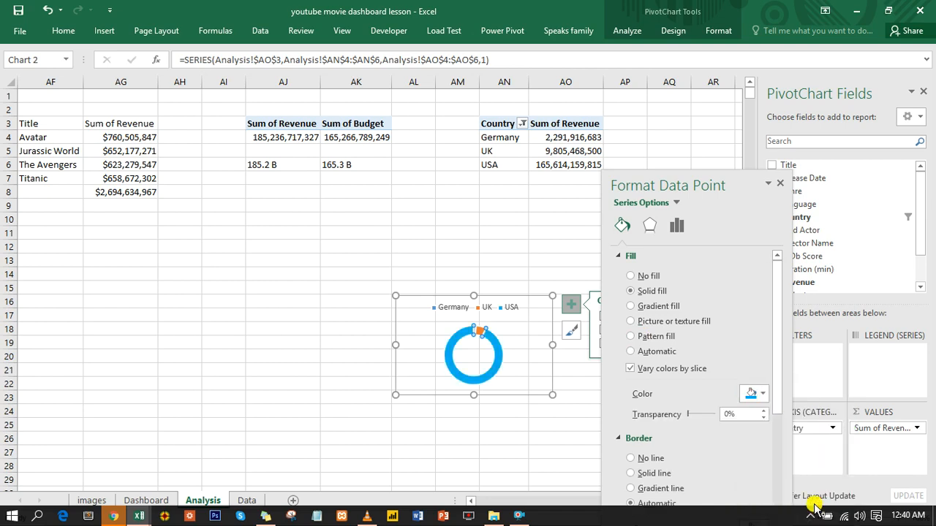
left_click(538, 295)
key("ctrl+x")
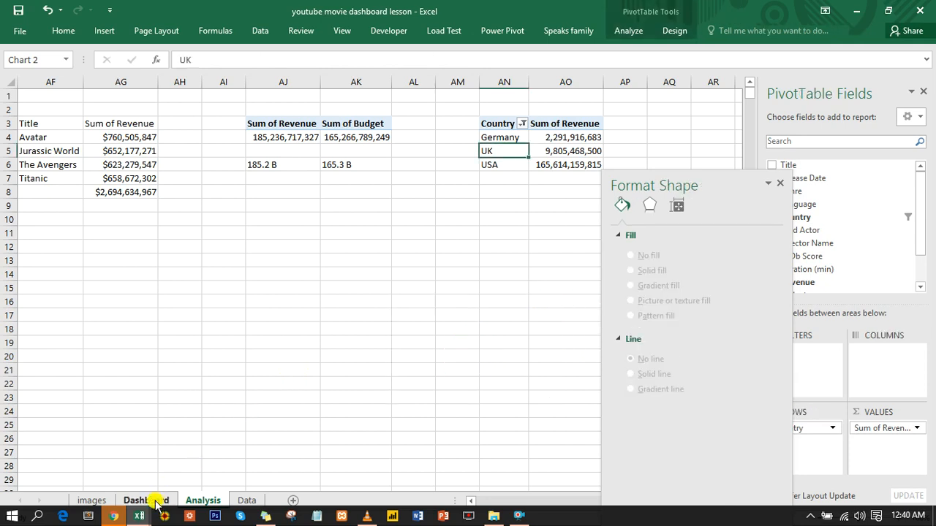
left_click(146, 501)
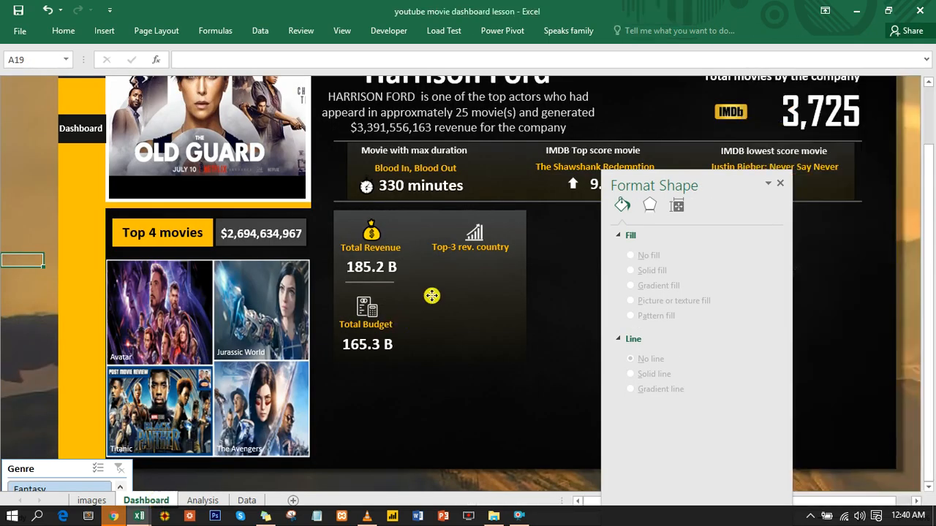
left_click(431, 295)
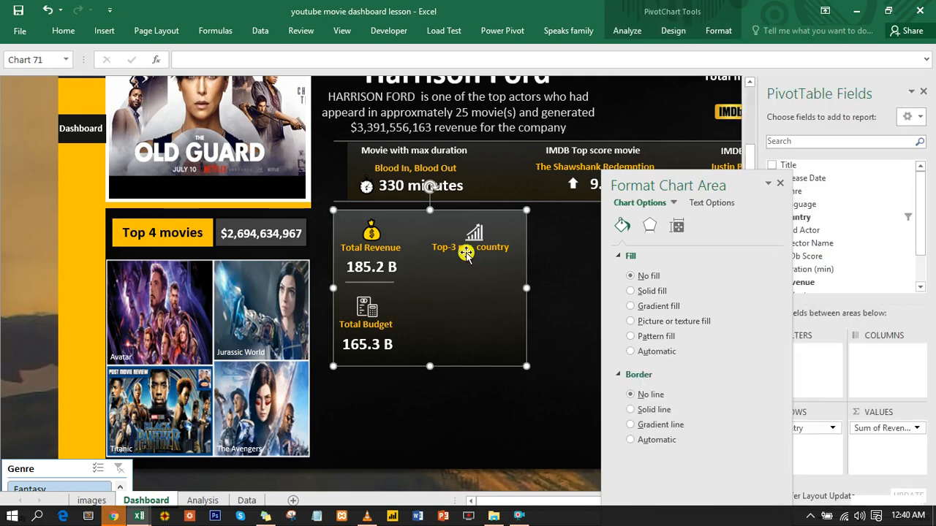
mouse_move(473, 218)
left_mouse_down()
mouse_move(494, 281)
mouse_move(541, 321)
mouse_move(547, 315)
left_mouse_up()
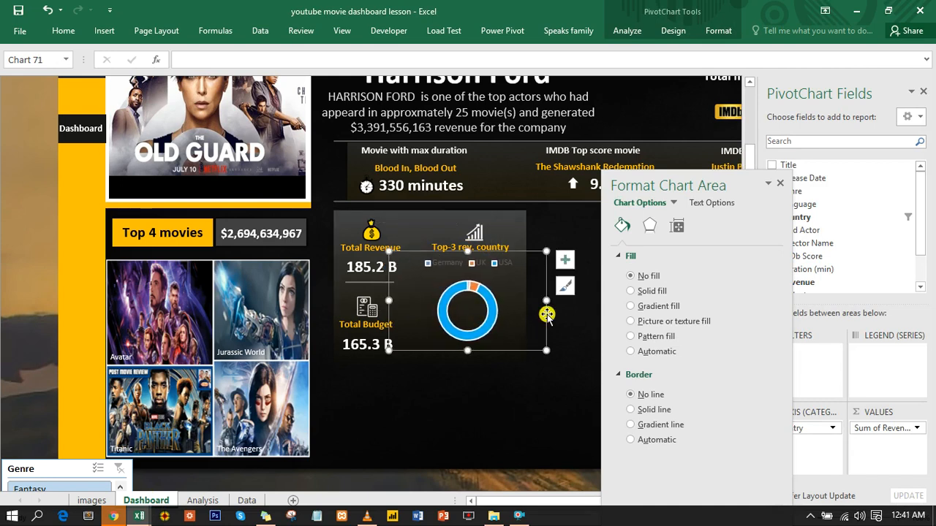
- Remove the border from the doughnut chart's data series and apply the centred outer shadow preset to it
left_click(498, 310)
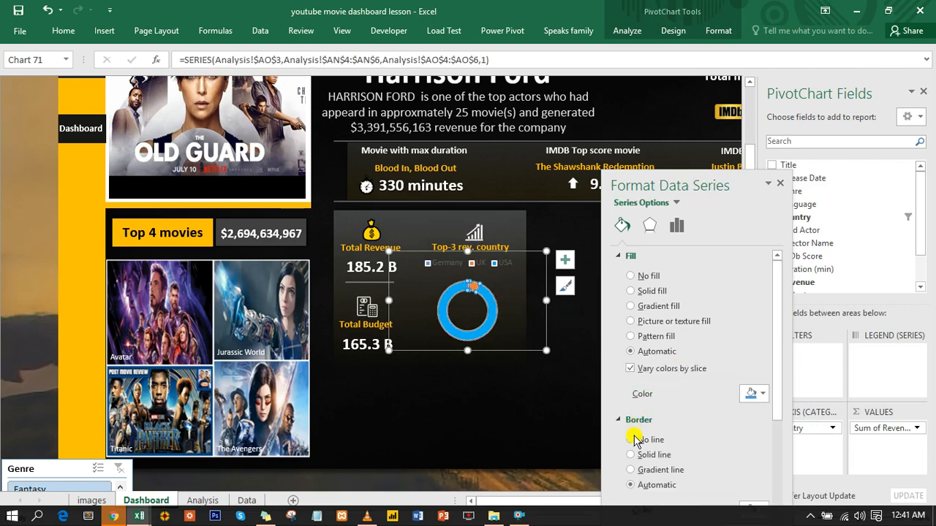
left_click(632, 440)
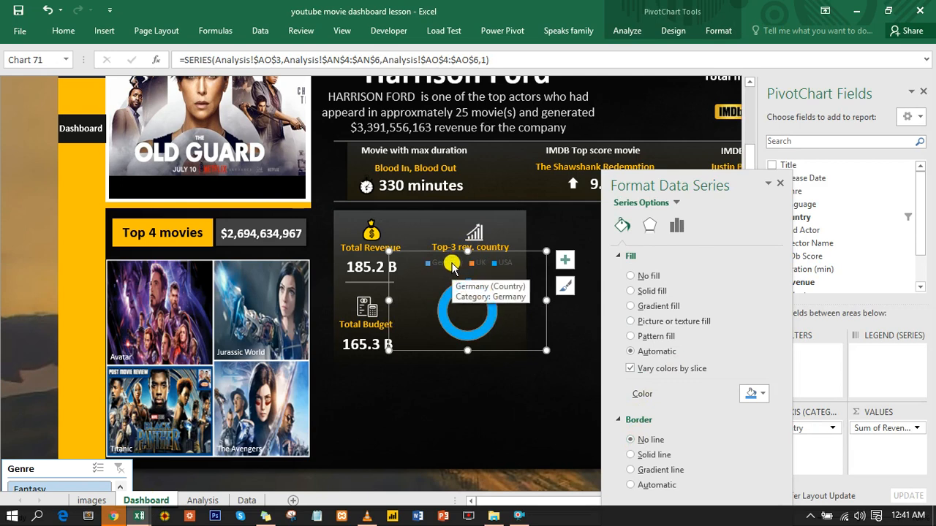
left_click(647, 228)
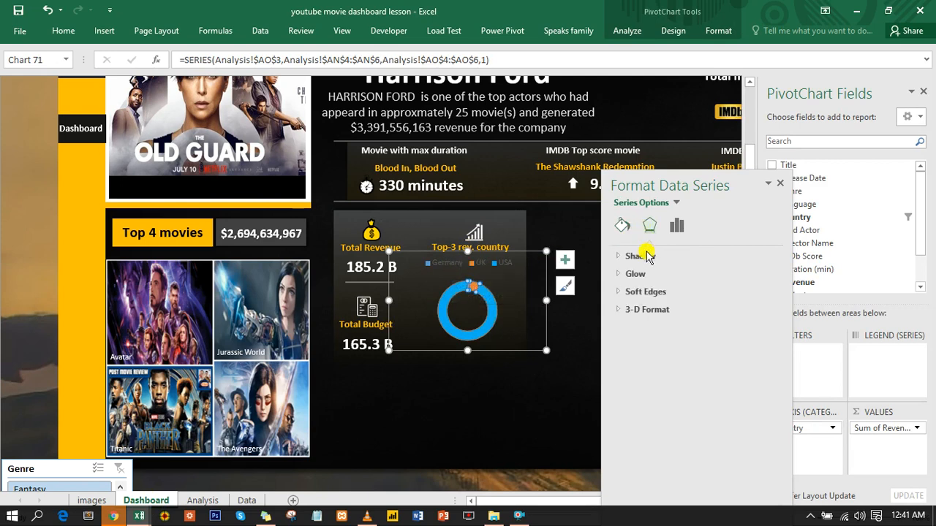
left_click(646, 257)
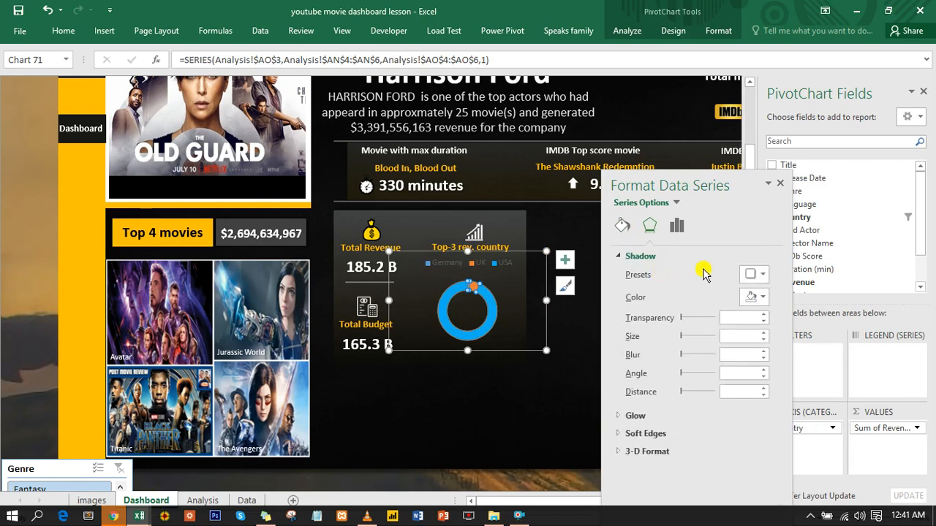
left_click(754, 275)
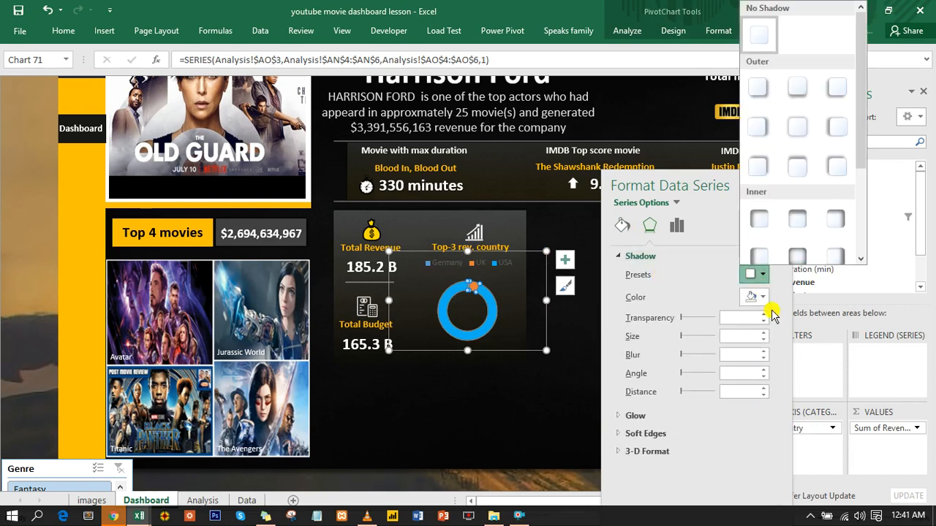
left_click(790, 136)
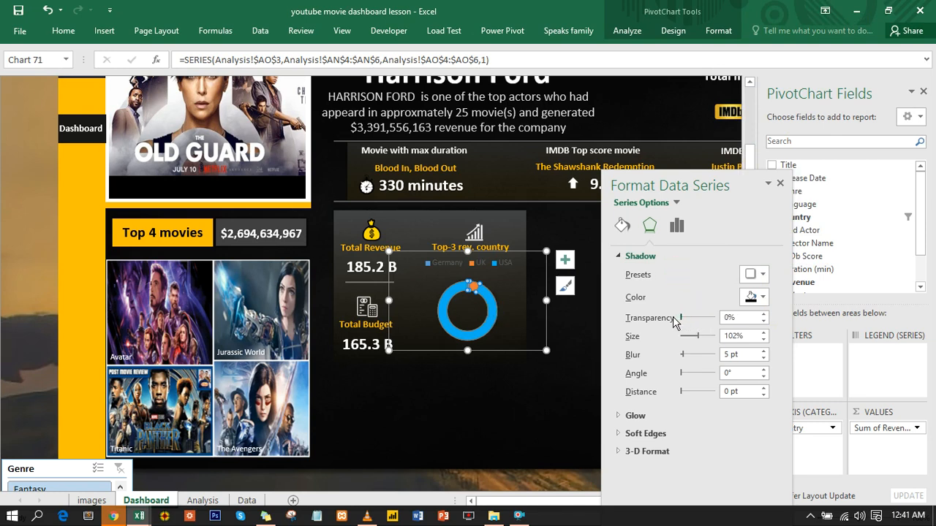
- Make the doughnut chart's country legend text white and bold
left_click(500, 268)
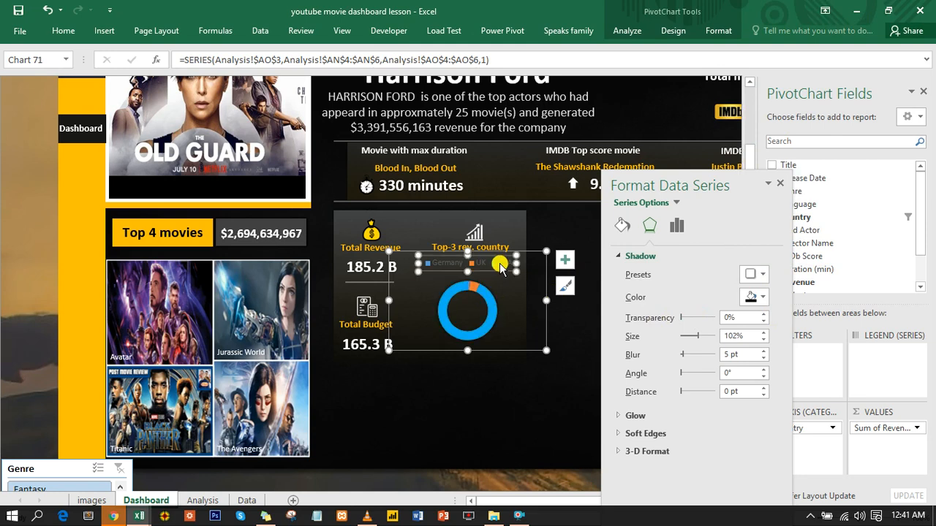
left_click(77, 33)
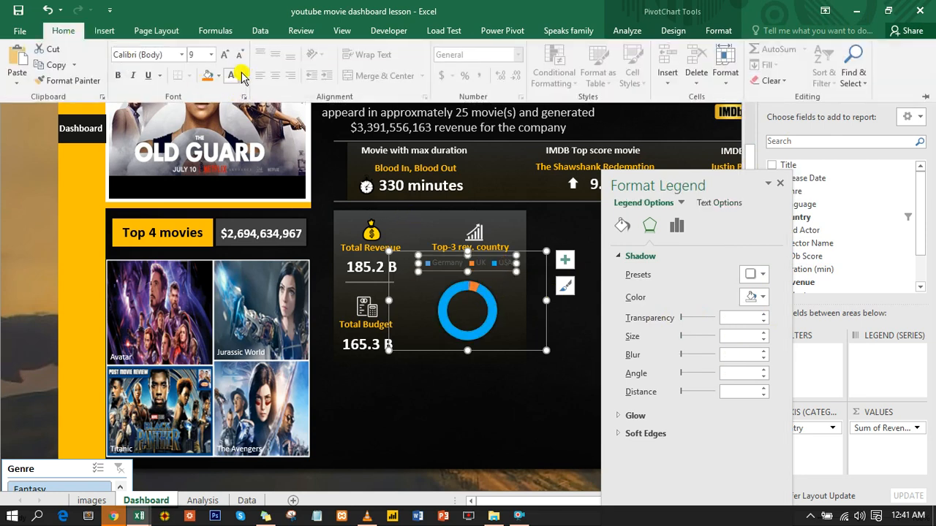
left_click(244, 76)
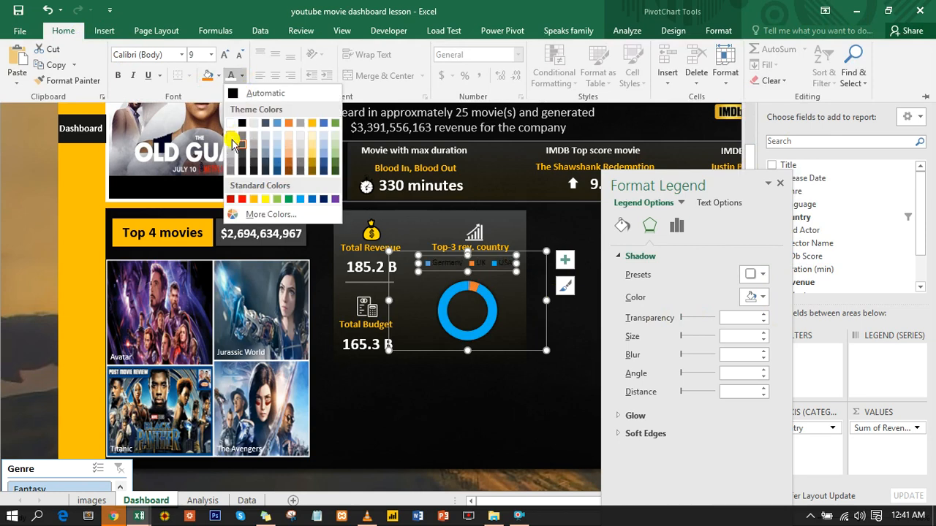
left_click(231, 136)
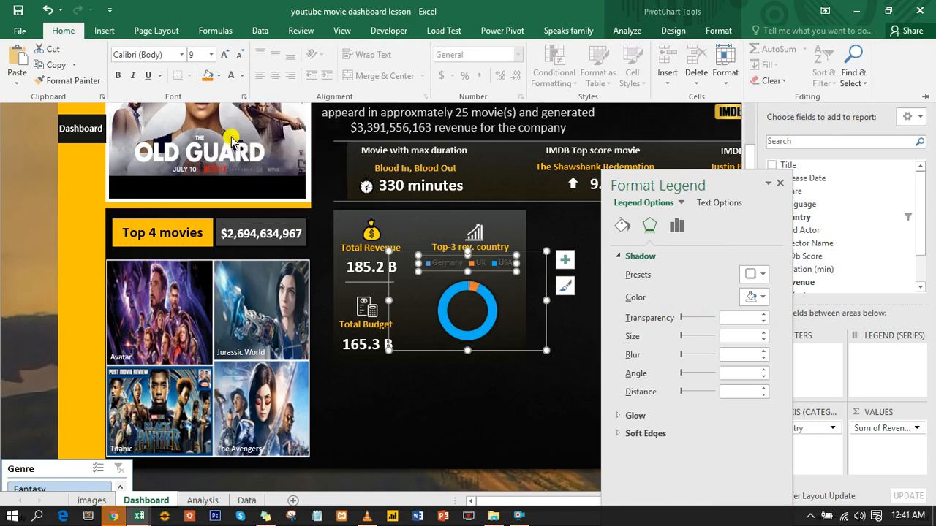
left_click(116, 76)
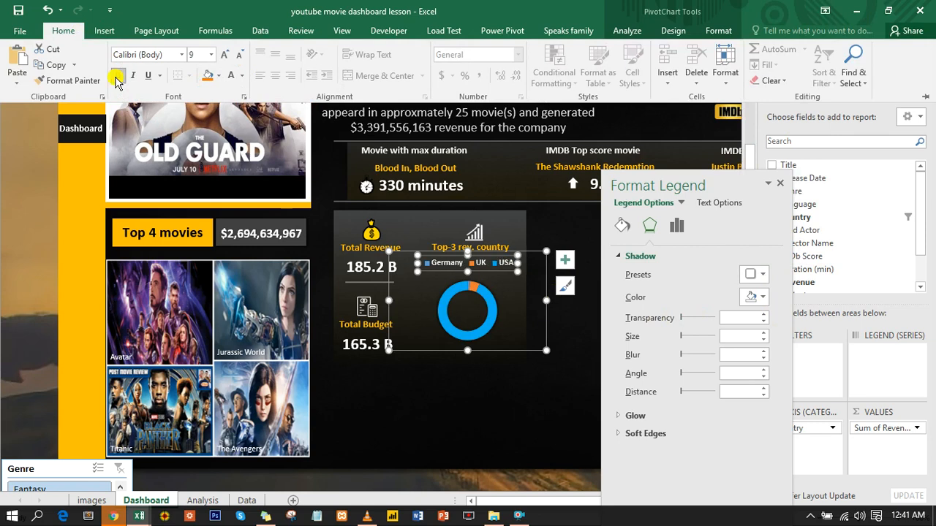
- Deselect the chart, close the legend formatting options and go to the Analysis sheet
key("ctrl+F1")
left_click(38, 156)
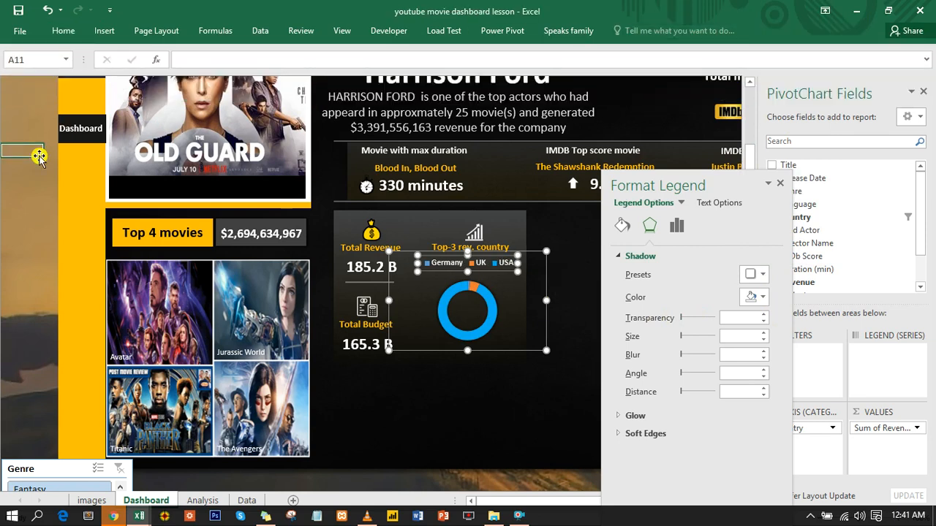
left_click(780, 185)
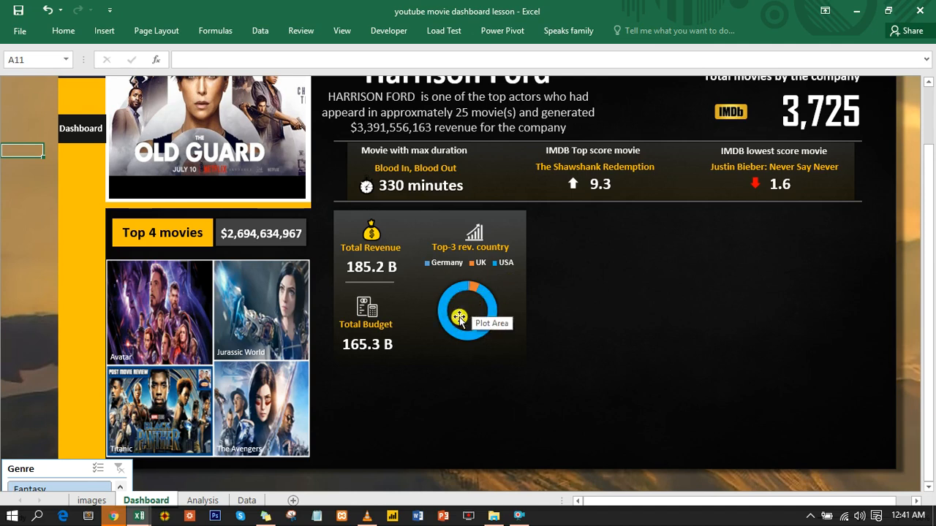
left_click(204, 501)
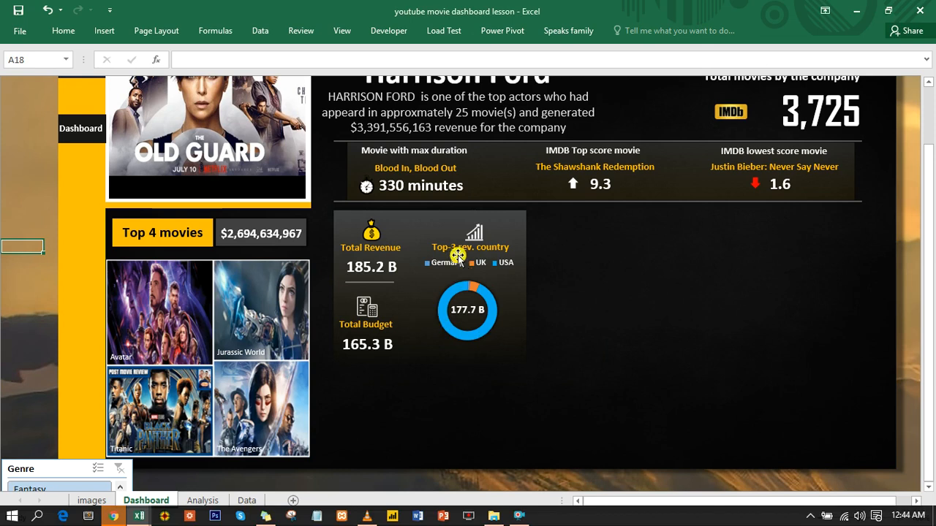
- Test the dashboard by filtering Genre on Fantasy, Biography and Adventure, clear the filter and move the slicer below the Total Budget card
left_click_drag(67, 468, 50, 345)
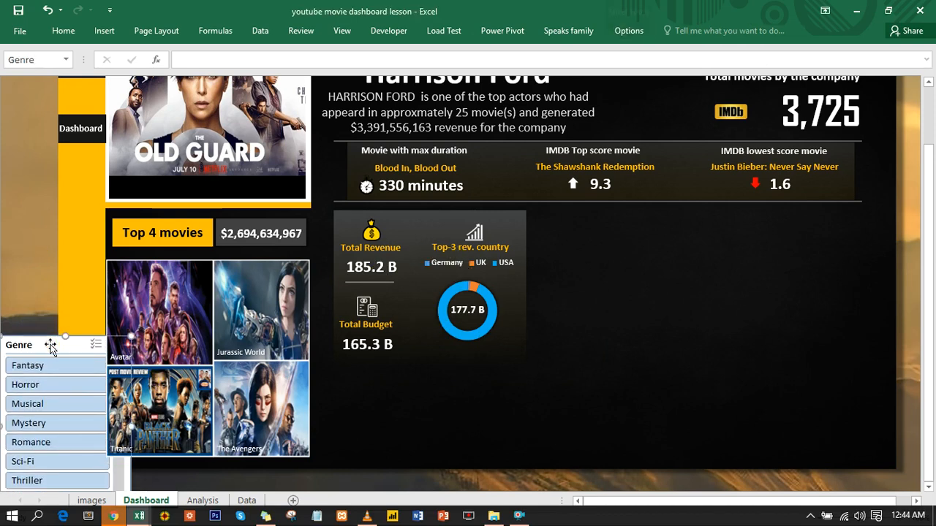
left_click(55, 365)
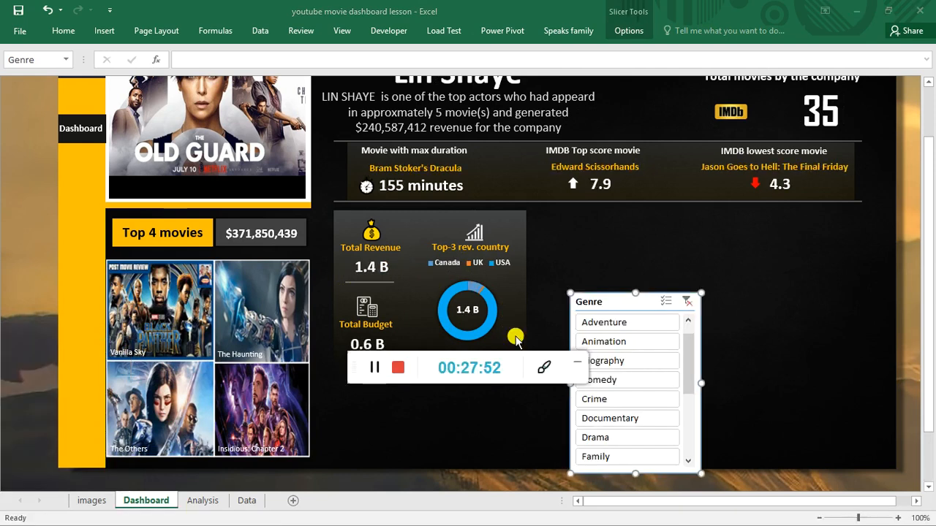
left_click(594, 361)
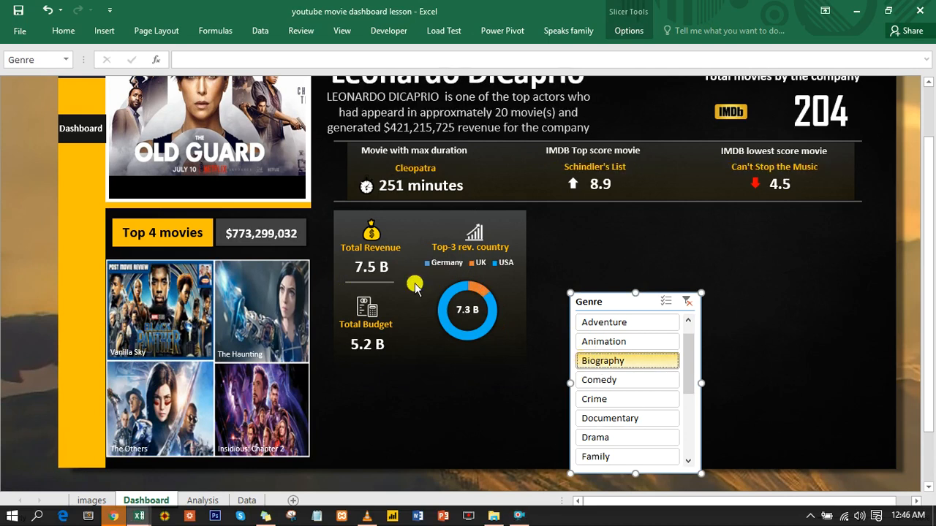
left_click(612, 327)
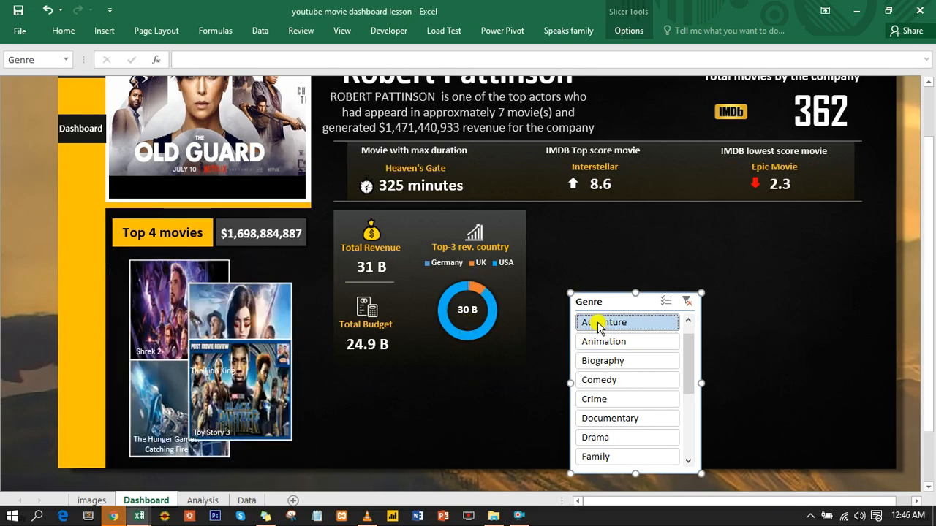
left_click(685, 300)
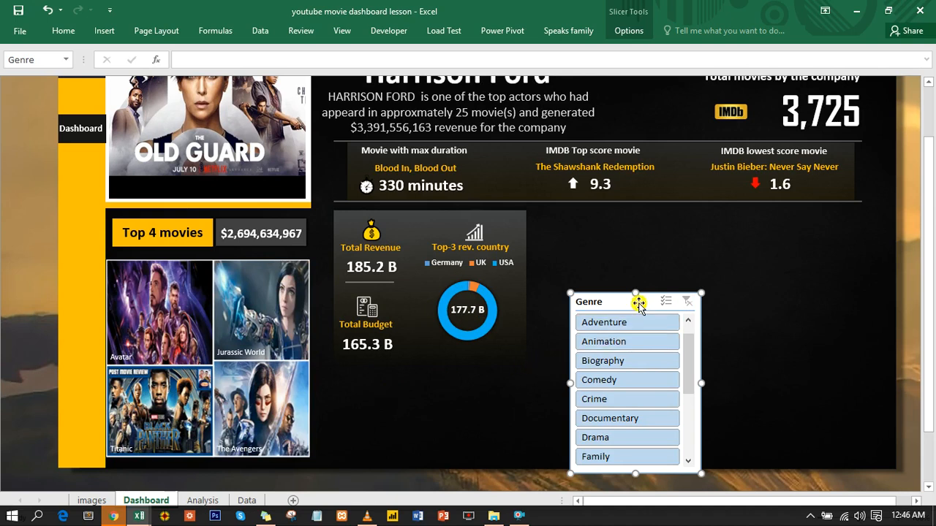
left_click_drag(637, 302, 382, 461)
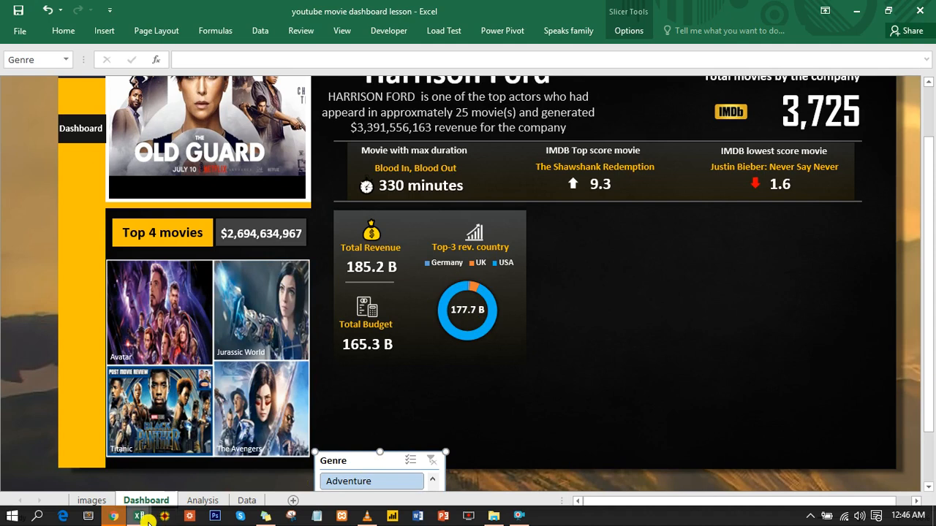
- Switch to the Dynamic movie Dashboard vba workbook and open its Dashboard sheet
mouse_move(139, 516)
left_click(254, 457)
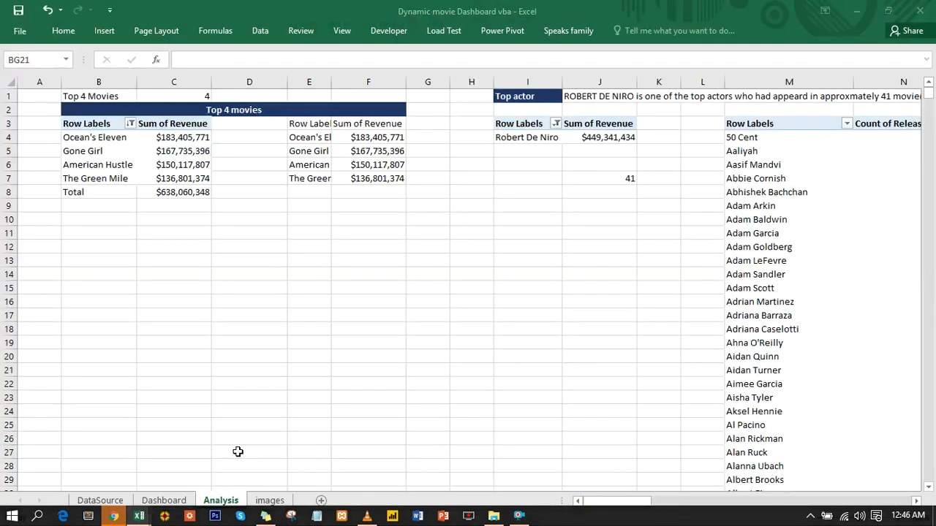
left_click(164, 500)
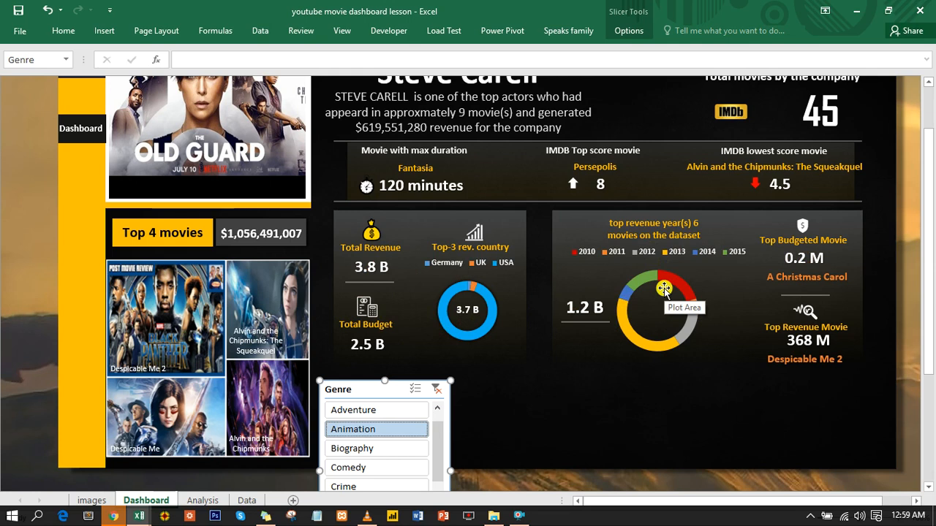
- Filter the lesson dashboard by the Adventure genre and move the Genre slicer onto the lower part of the yellow side strip
left_click(395, 412)
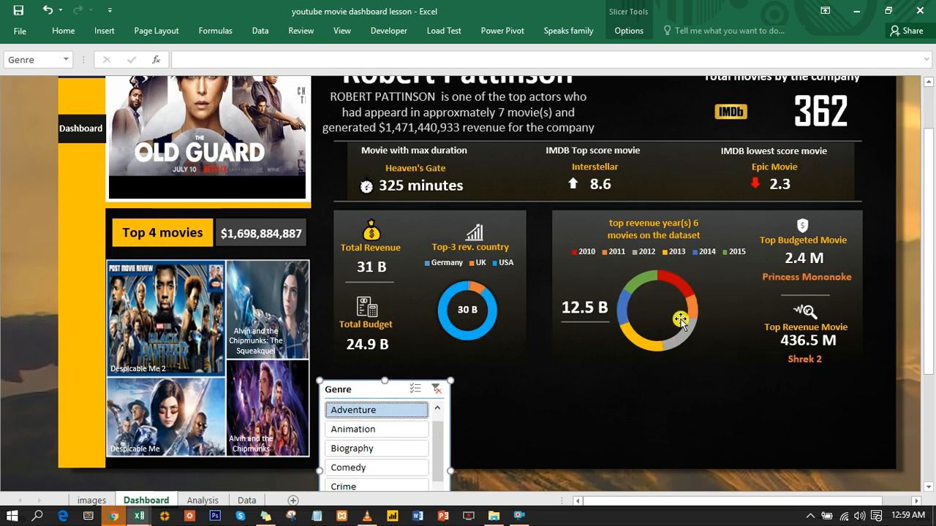
left_click_drag(396, 393, 78, 422)
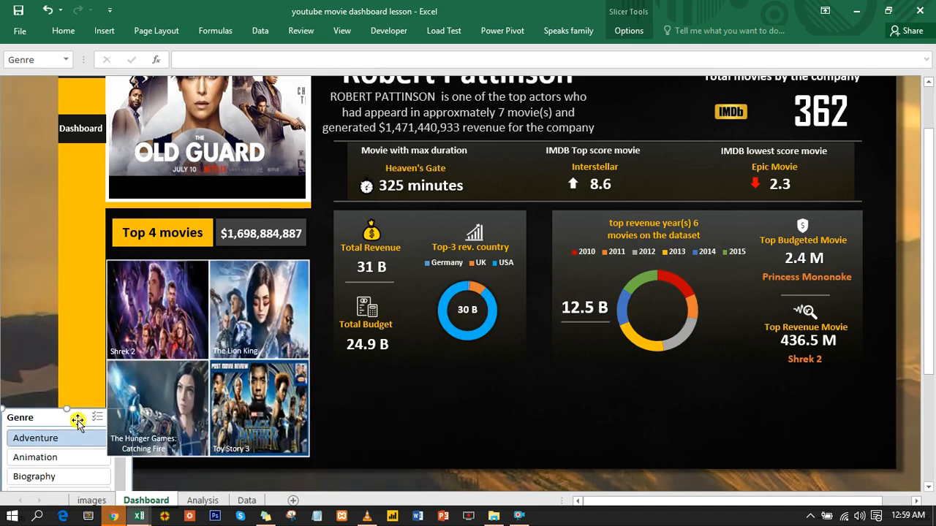
- Switch to the Dynamic movie Dashboard vba workbook and view its top 10 genre chart by Revenue and by IMDB Score
mouse_move(137, 513)
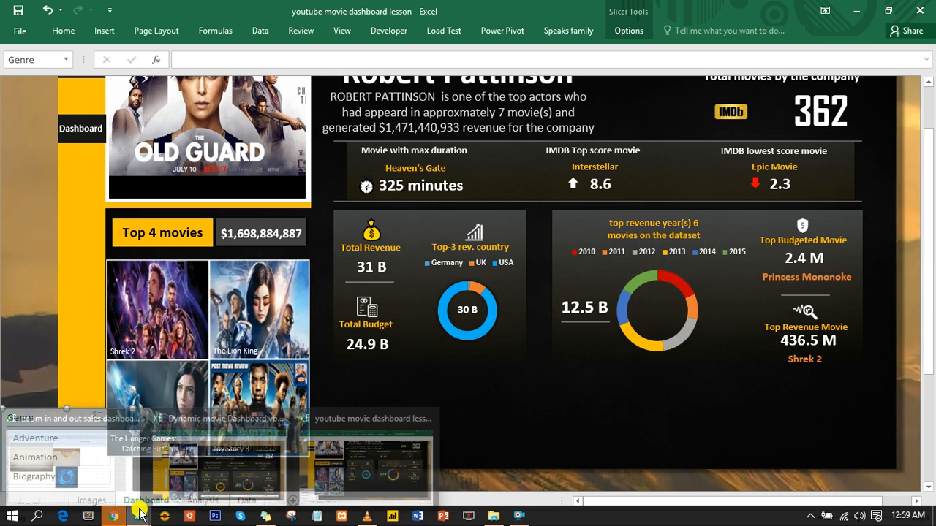
left_click(241, 468)
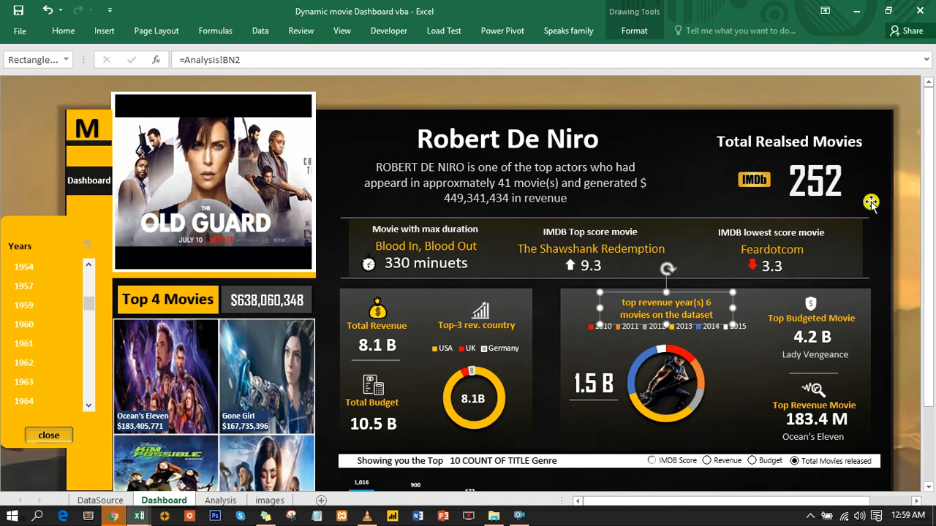
scroll(929, 215, "down", 2)
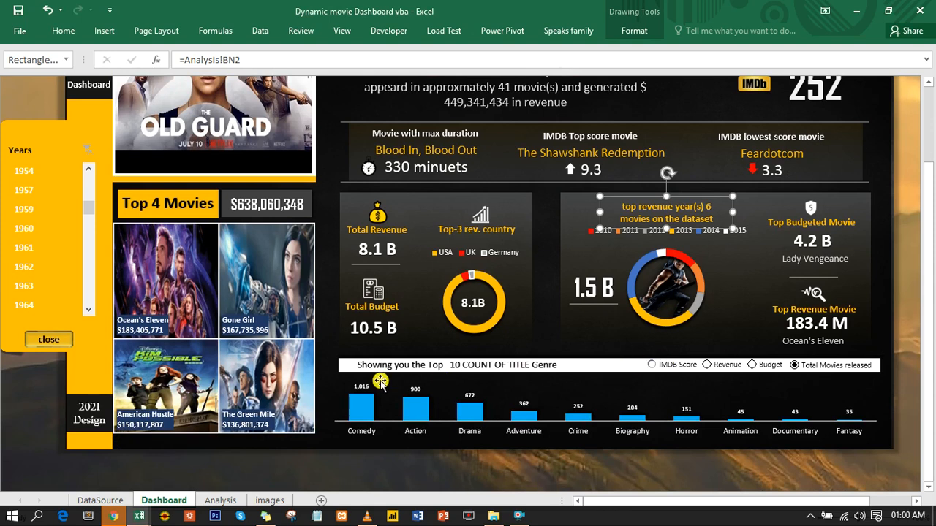
left_click(711, 367)
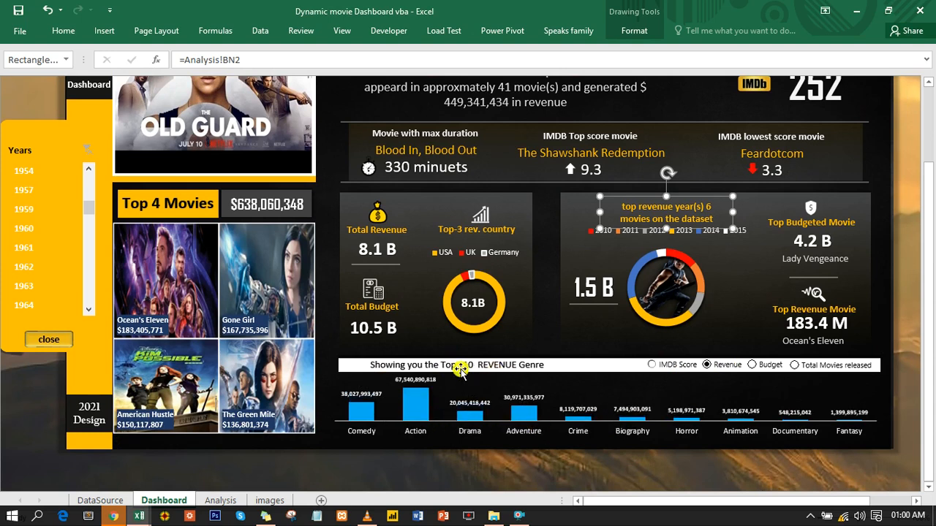
left_click(653, 364)
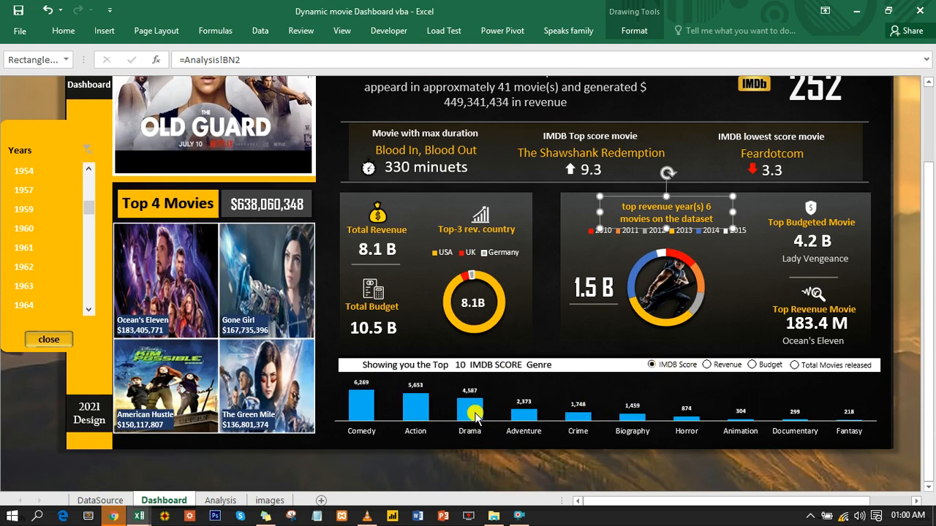
- View the reference workbook's top 10 genre chart by Total Movies released and by Budget
left_click(805, 368)
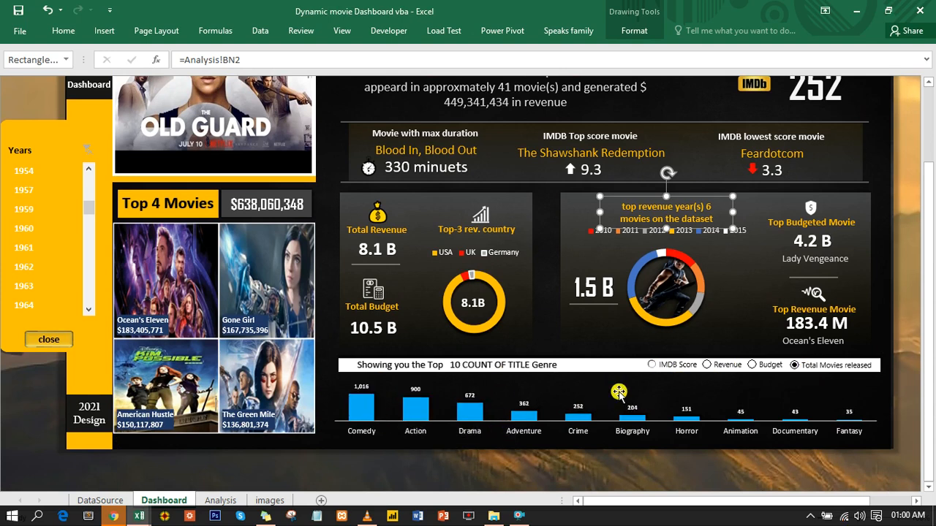
left_click(764, 370)
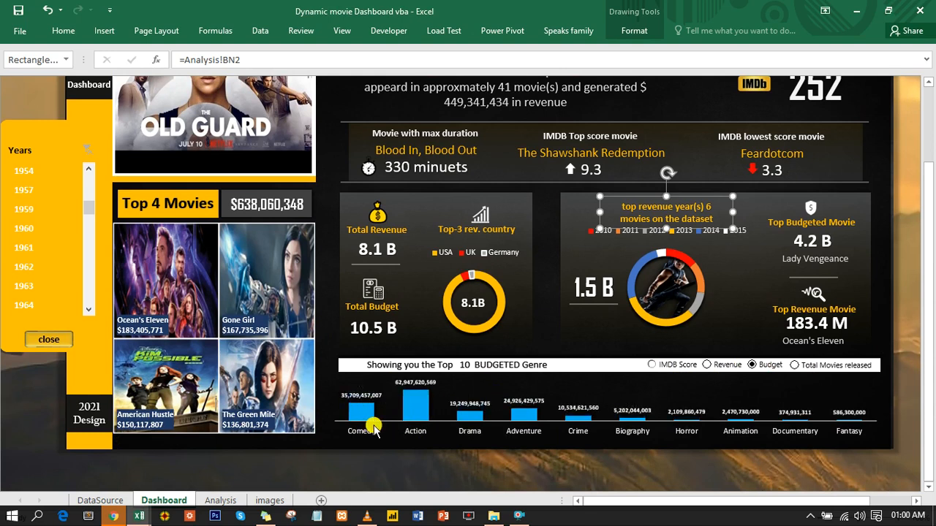
mouse_move(424, 404)
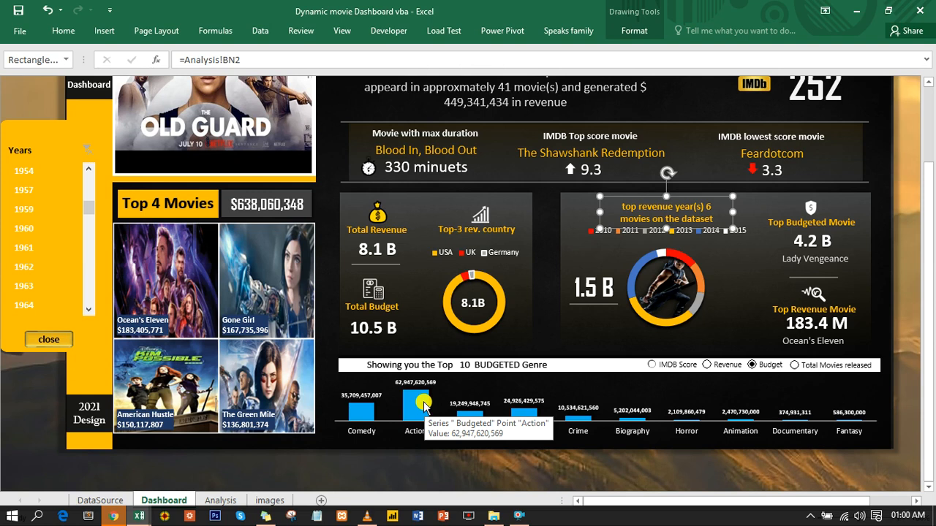
- Copy the white chart title bar from the reference dashboard into the youtube movie dashboard lesson workbook and place it below the two figure panels
left_click(583, 367)
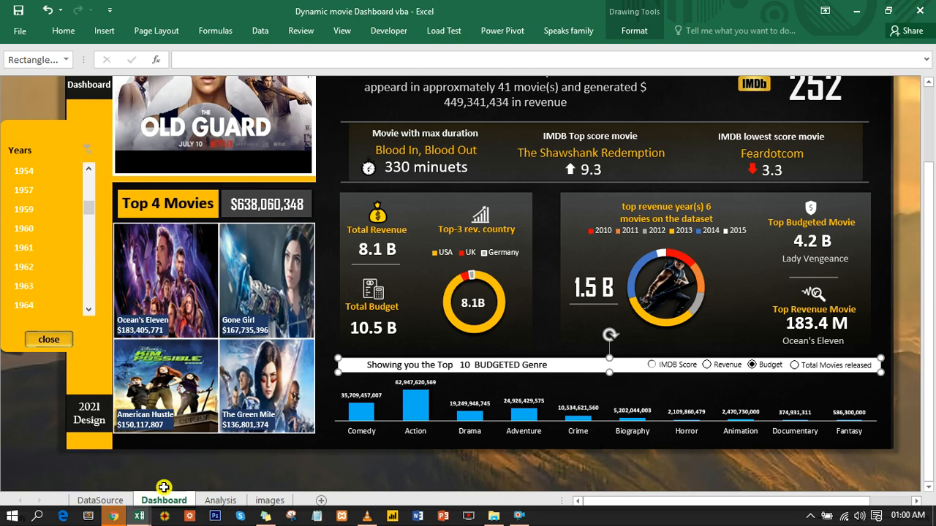
mouse_move(139, 516)
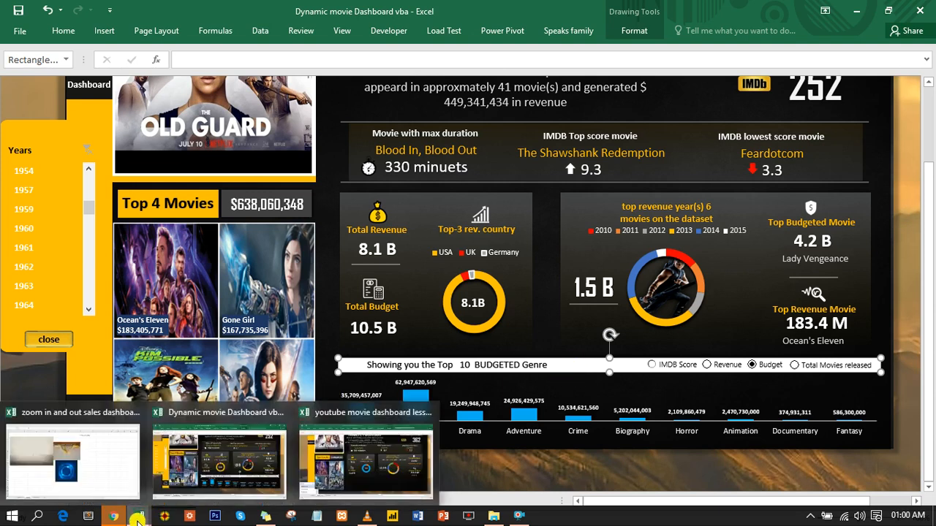
left_click(394, 443)
left_click(433, 427)
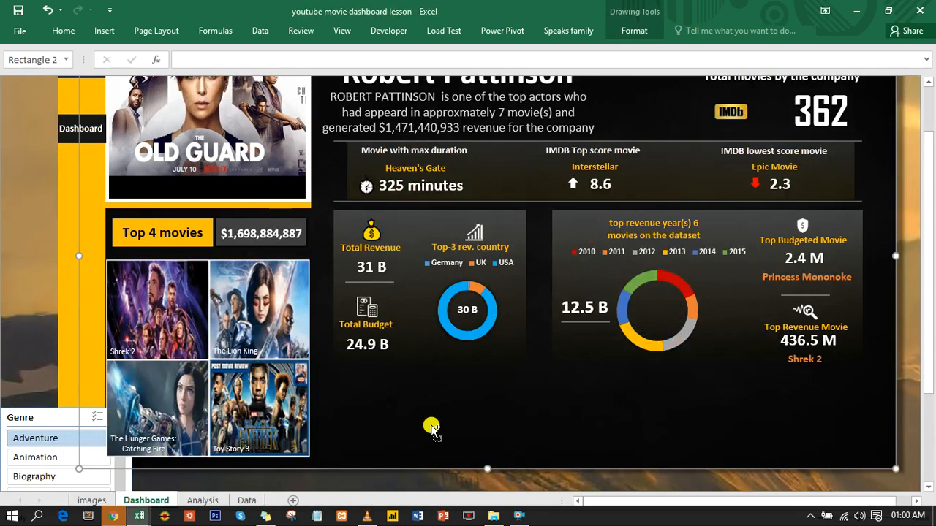
key("ctrl+v")
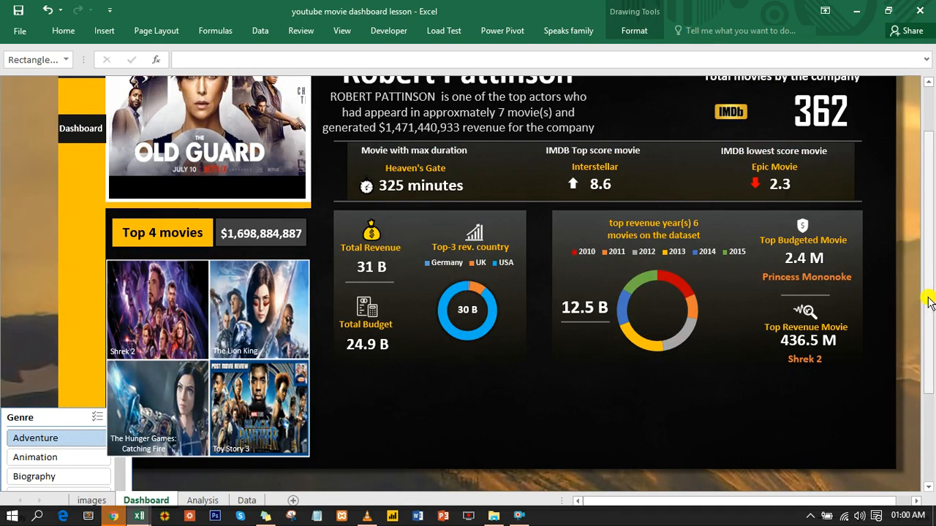
left_click_drag(928, 297, 928, 233)
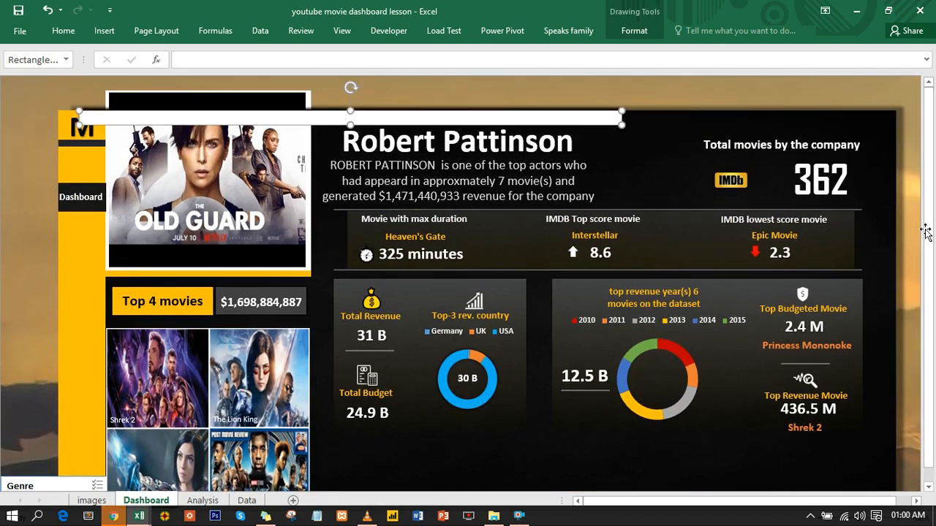
left_click_drag(589, 229, 726, 451)
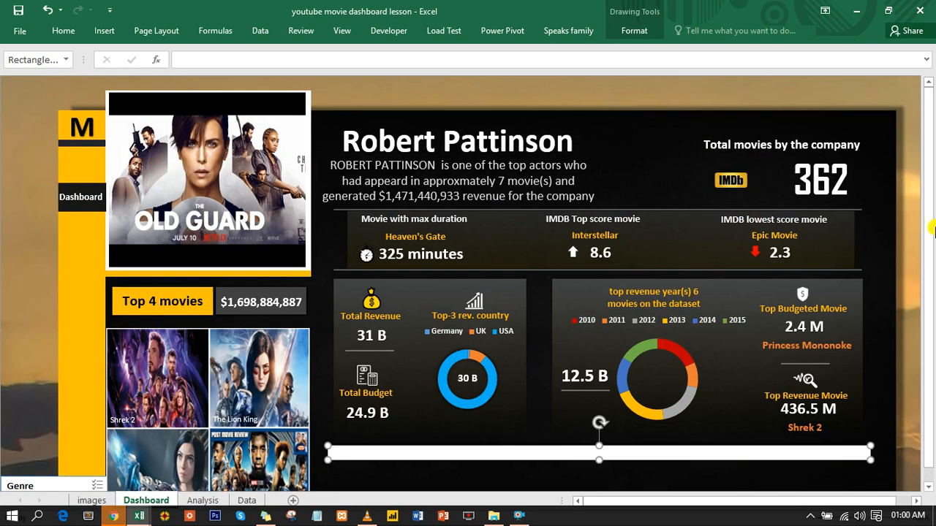
left_click_drag(933, 229, 933, 281)
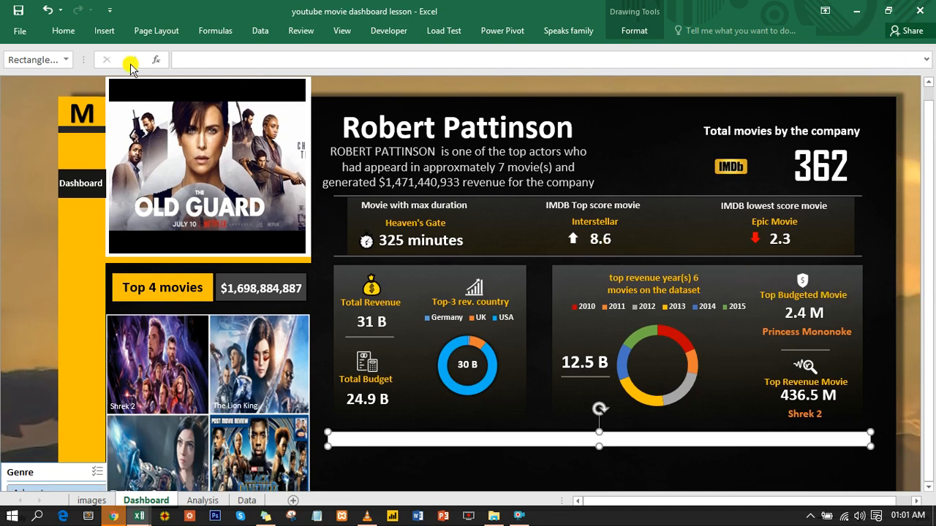
- Copy the pivot table of revenue by years on the Analysis sheet and paste the copy at BD3
left_click(203, 500)
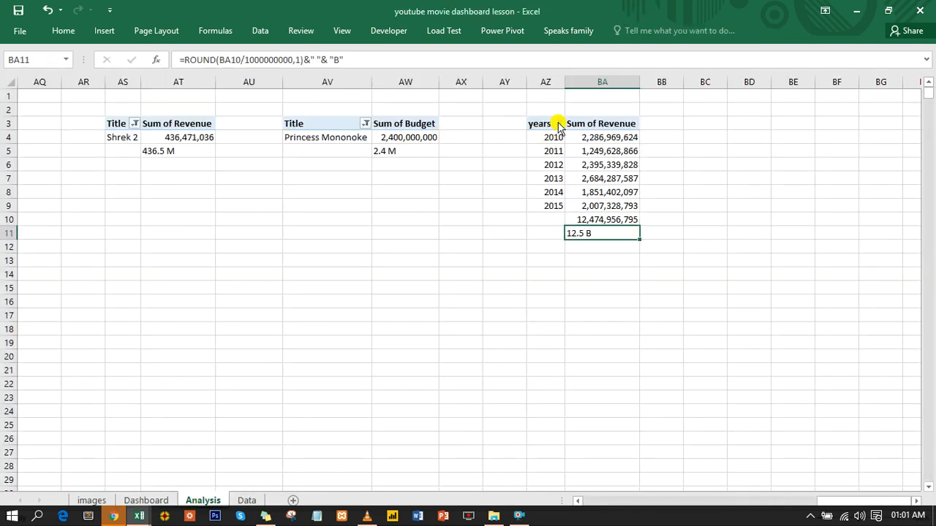
left_click_drag(542, 125, 620, 206)
key("ctrl+c")
left_click(741, 119)
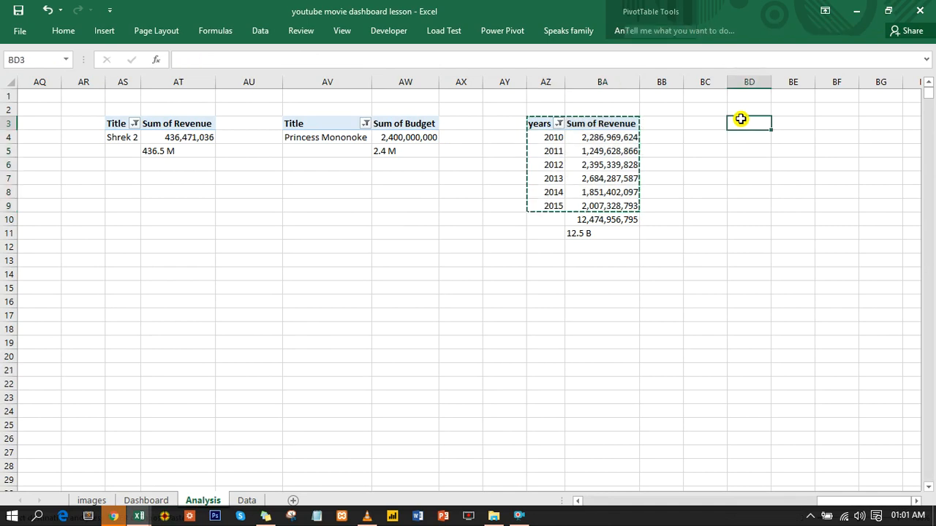
key("ctrl+v")
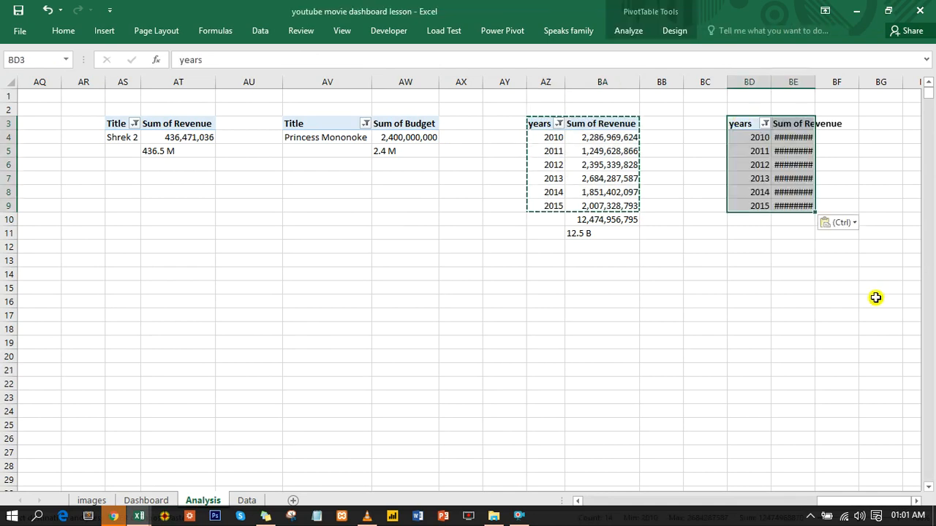
- Show the field list for the pasted pivot table and remove years from its rows
left_click(917, 501)
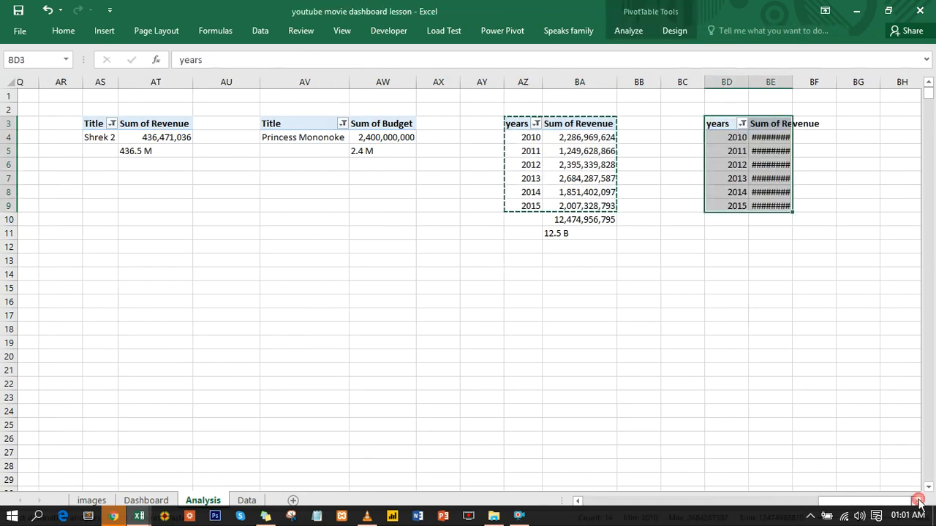
left_click(919, 503)
left_click(919, 503)
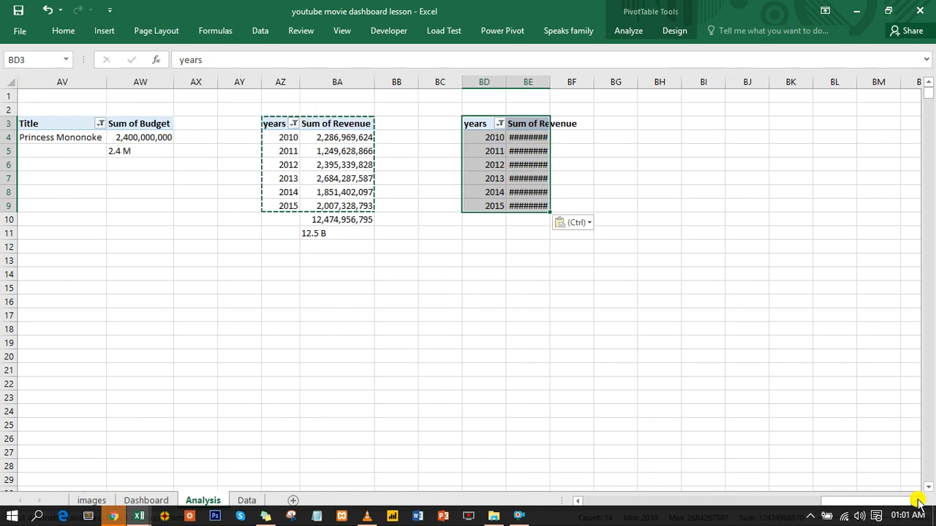
left_click(484, 143)
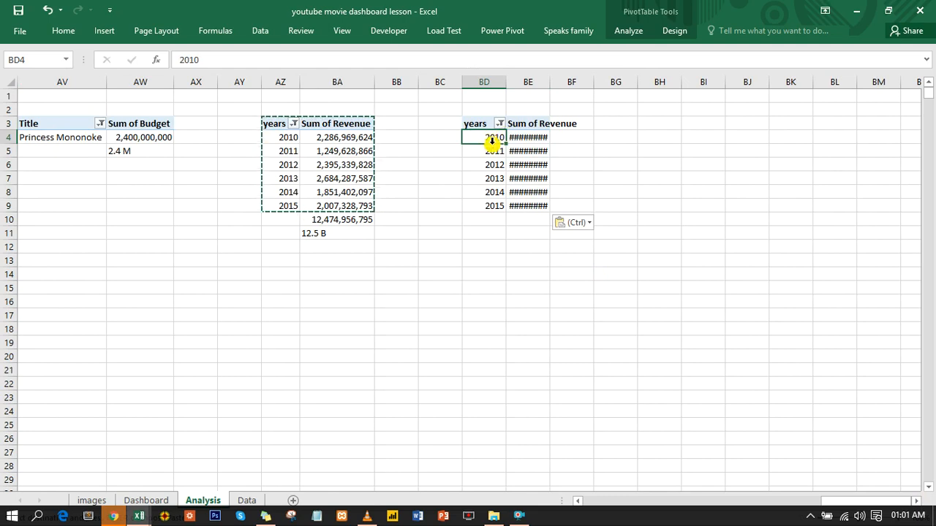
right_click(496, 137)
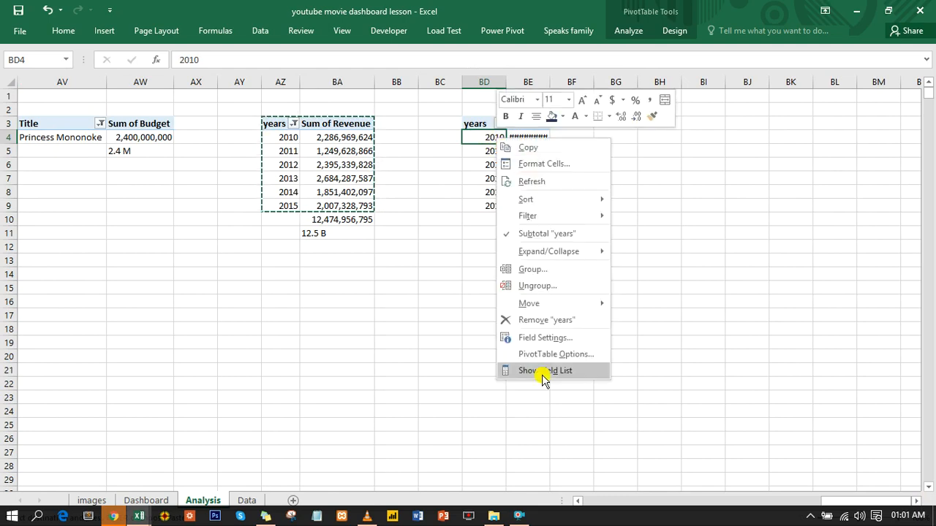
left_click(548, 372)
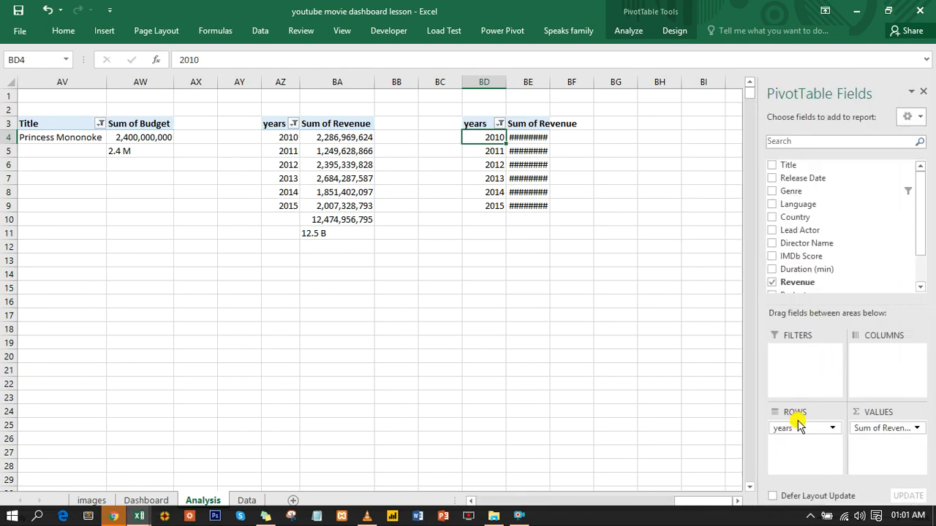
left_click_drag(796, 427, 615, 418)
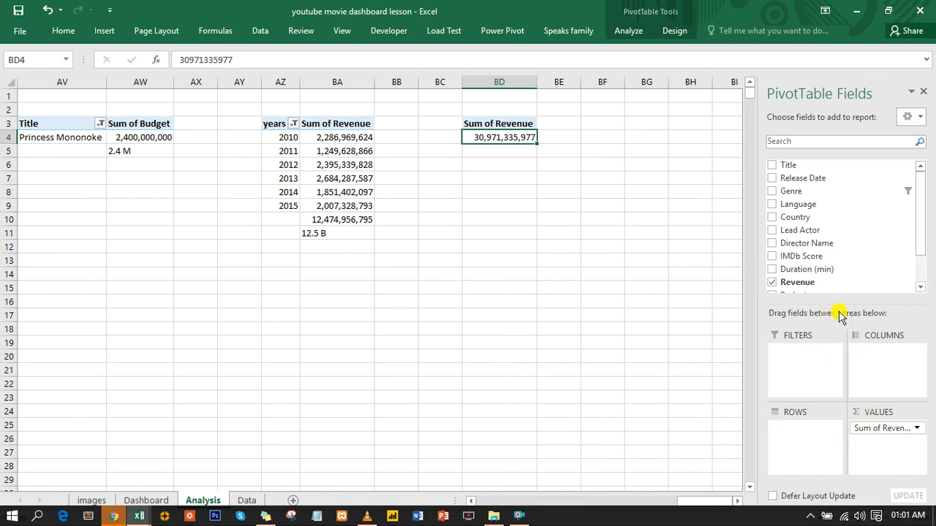
- Add IMDb Score, Budget and a count of Release Date as values, with Genre as the row field
left_click(772, 257)
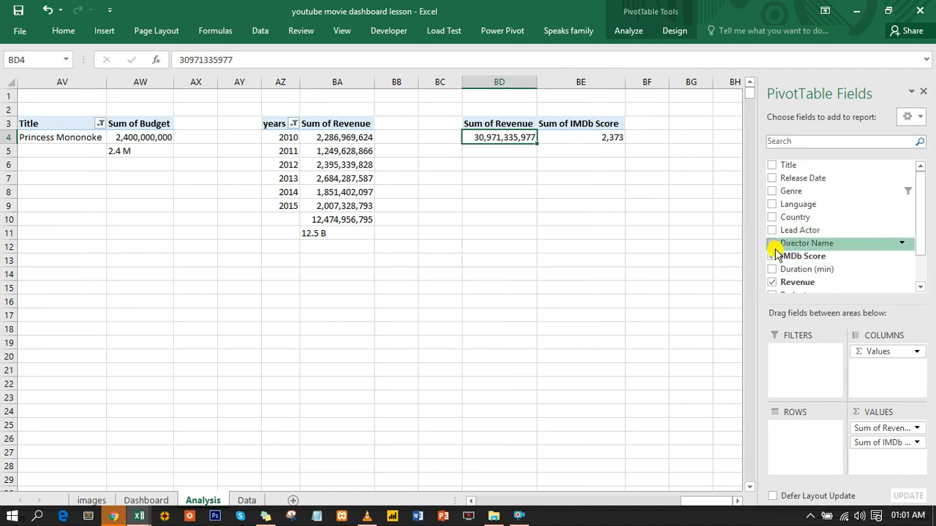
left_click_drag(920, 219, 920, 250)
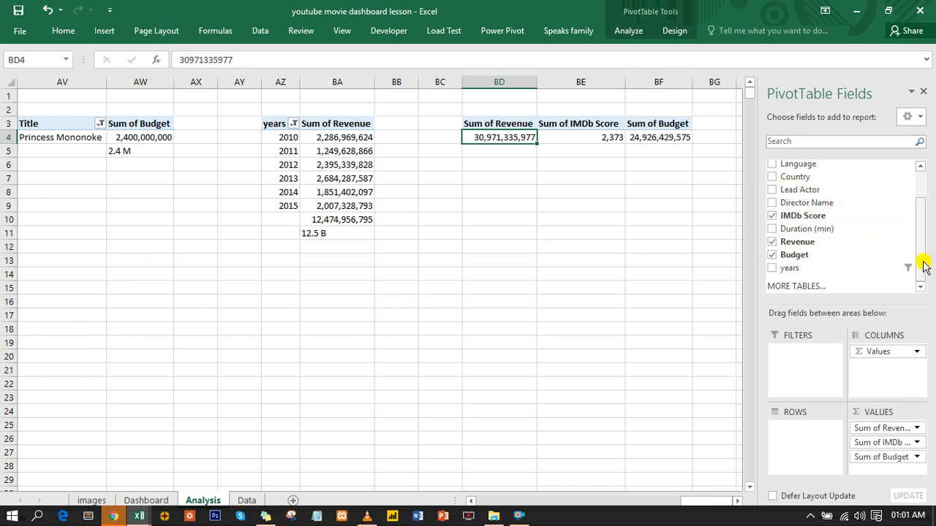
left_click_drag(922, 267, 921, 240)
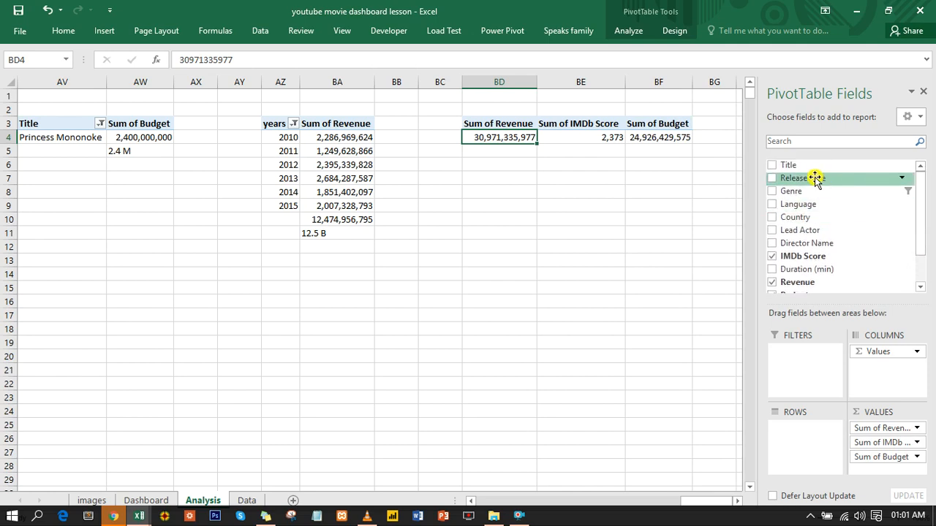
left_click_drag(815, 179, 867, 472)
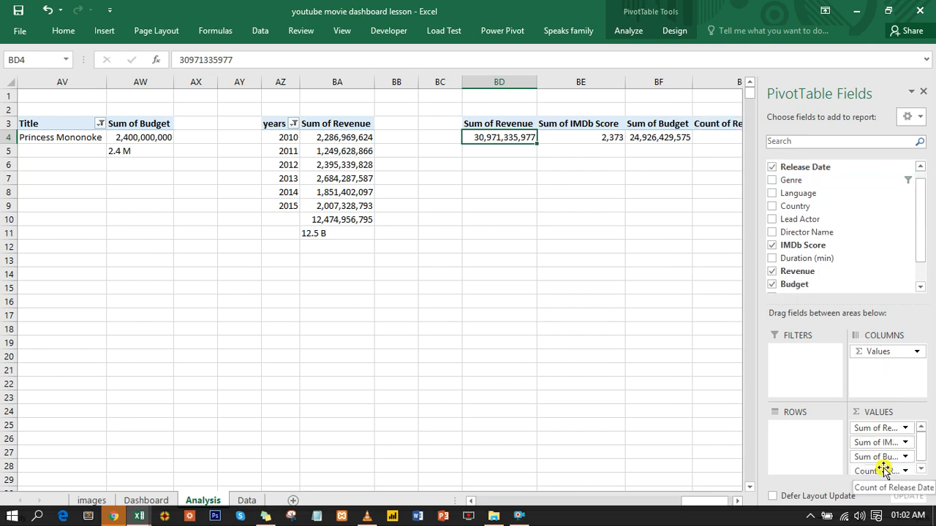
left_click(737, 502)
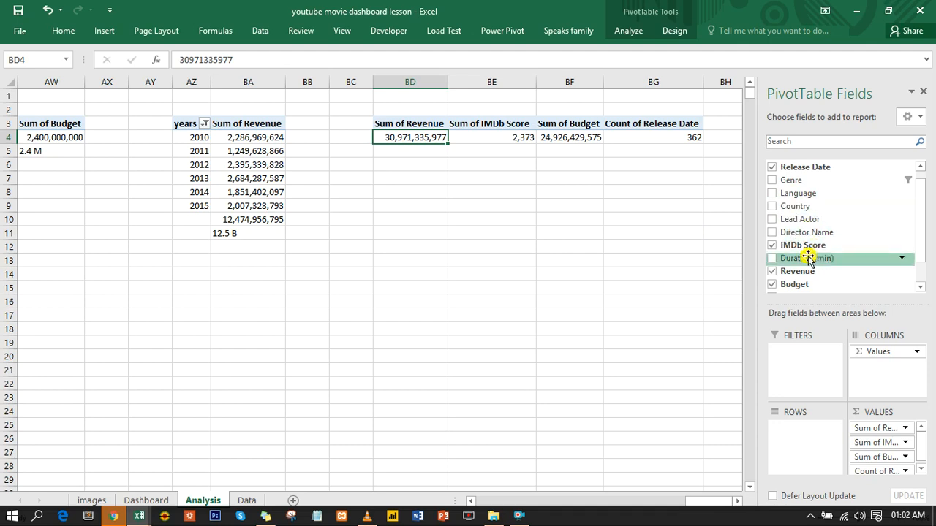
left_click_drag(800, 182, 804, 436)
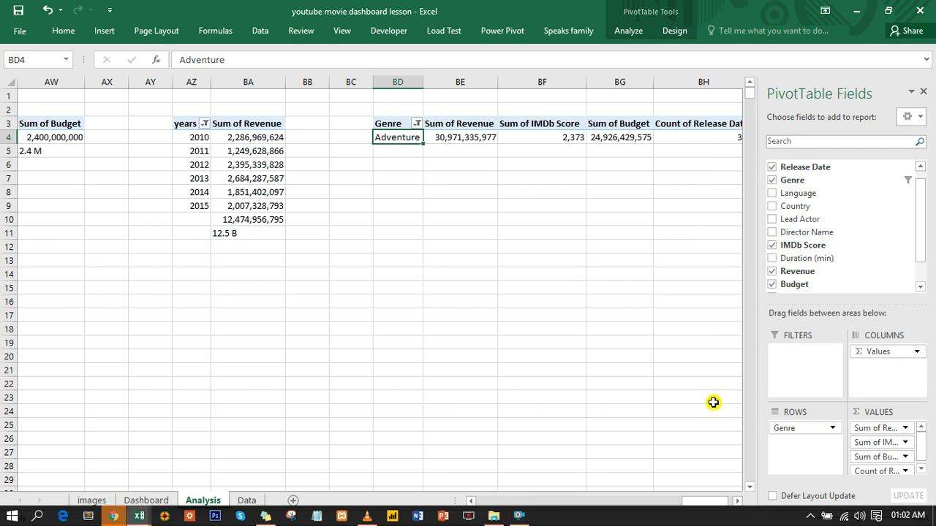
- Disconnect the new genre pivot table from the Genre slicer and clear its Genre filter
left_click(146, 500)
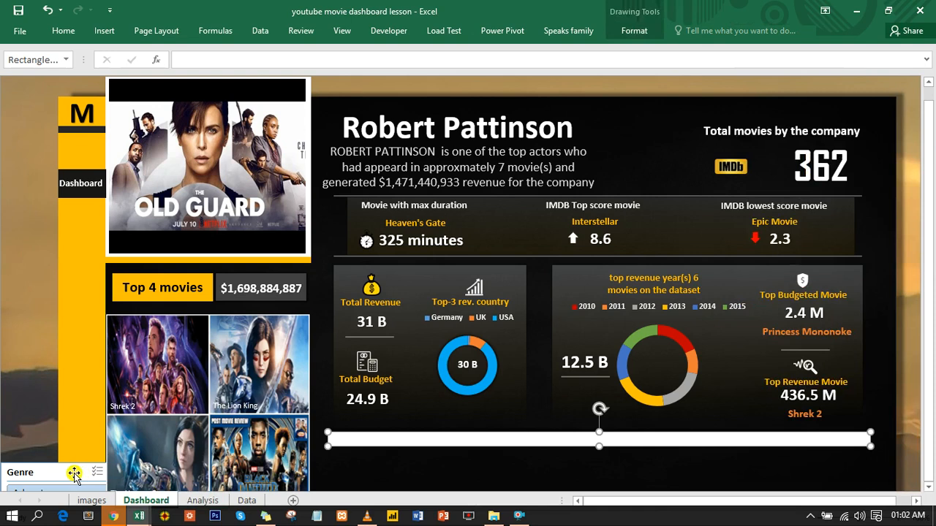
left_click(202, 501)
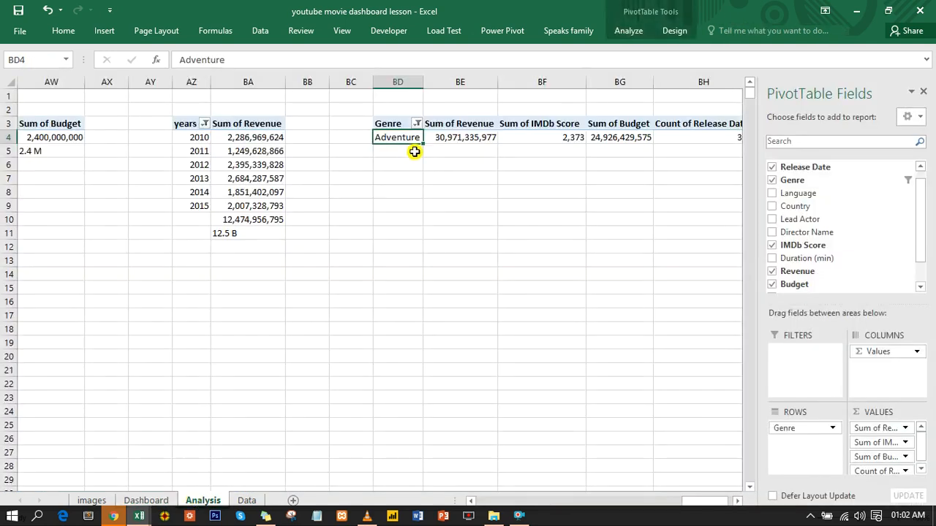
left_click(628, 30)
left_click(322, 73)
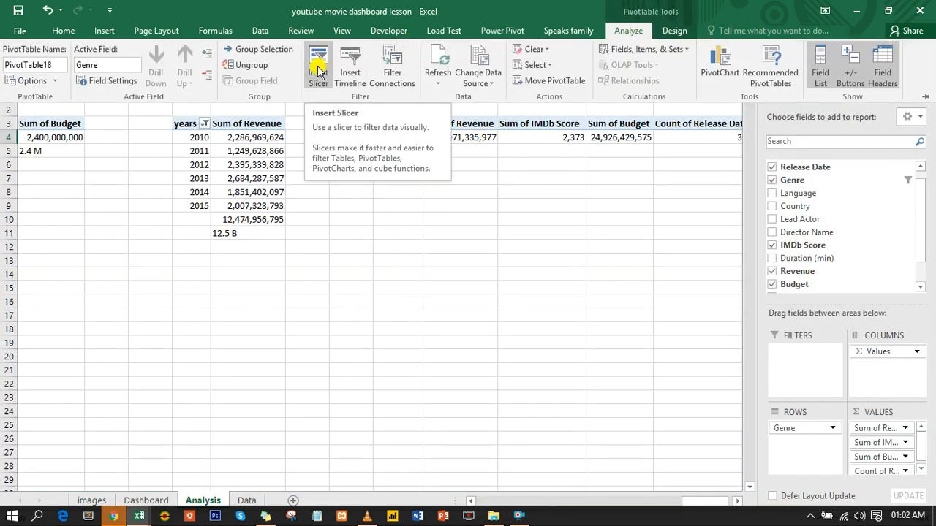
left_click(392, 73)
left_click(357, 236)
left_click(471, 357)
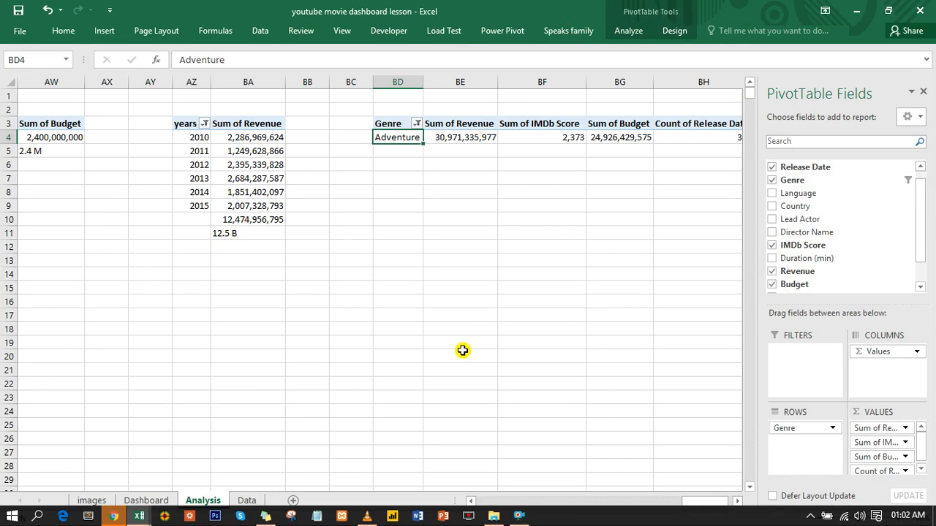
left_click(416, 126)
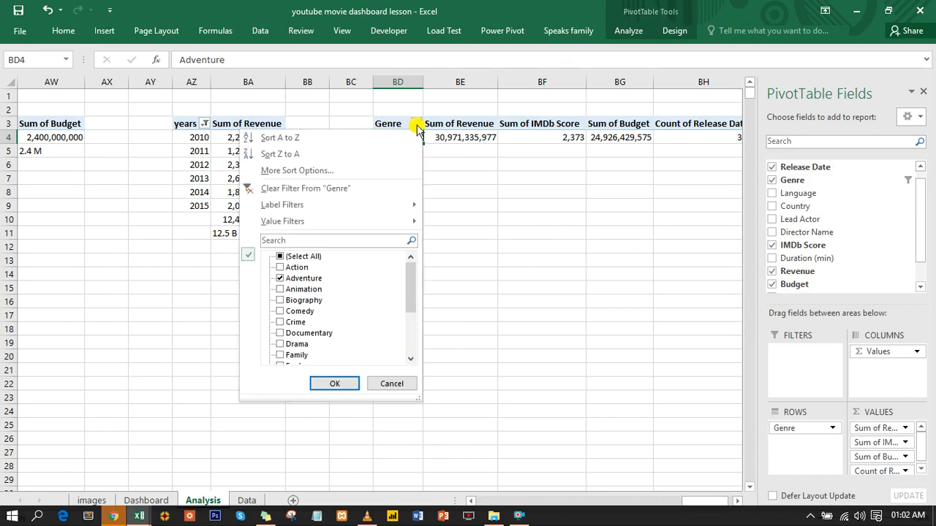
left_click(338, 189)
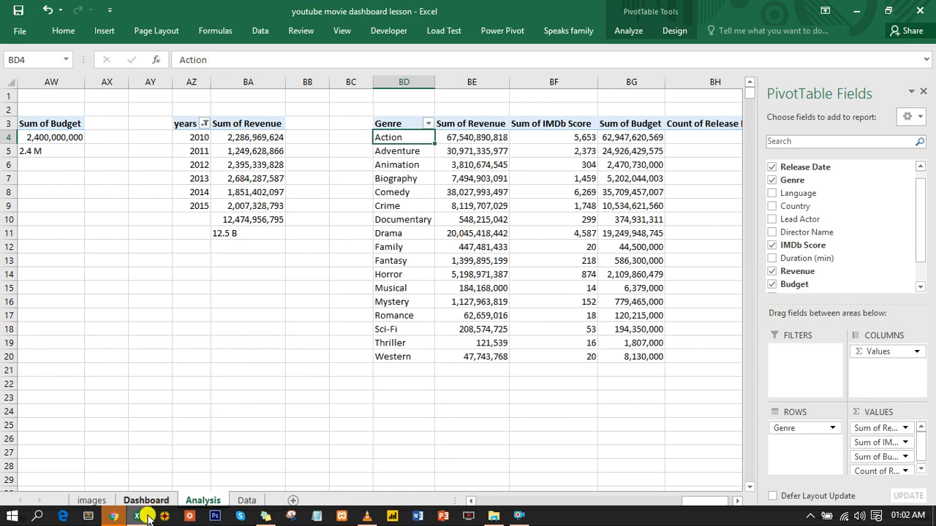
- Filter the Genre pivot table to its top 10 genres by value and hide the pivot field list
left_click(406, 238)
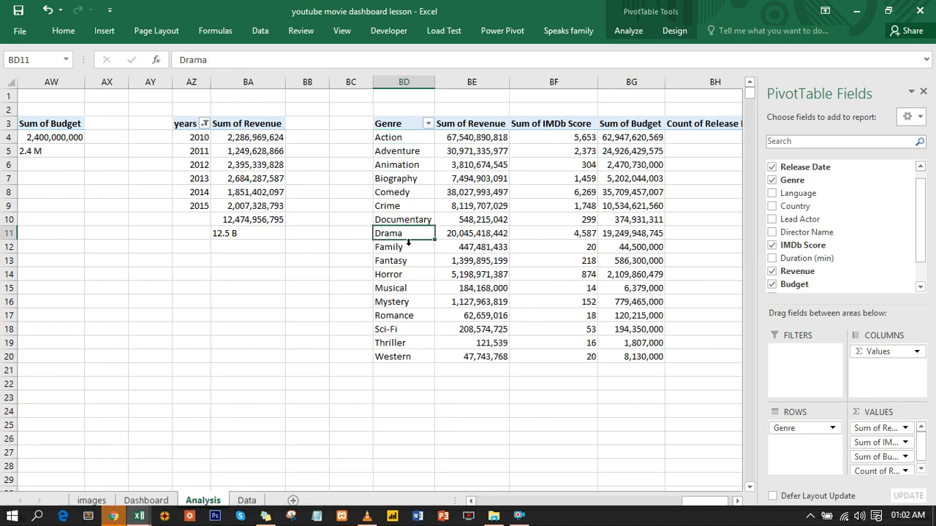
left_click(429, 124)
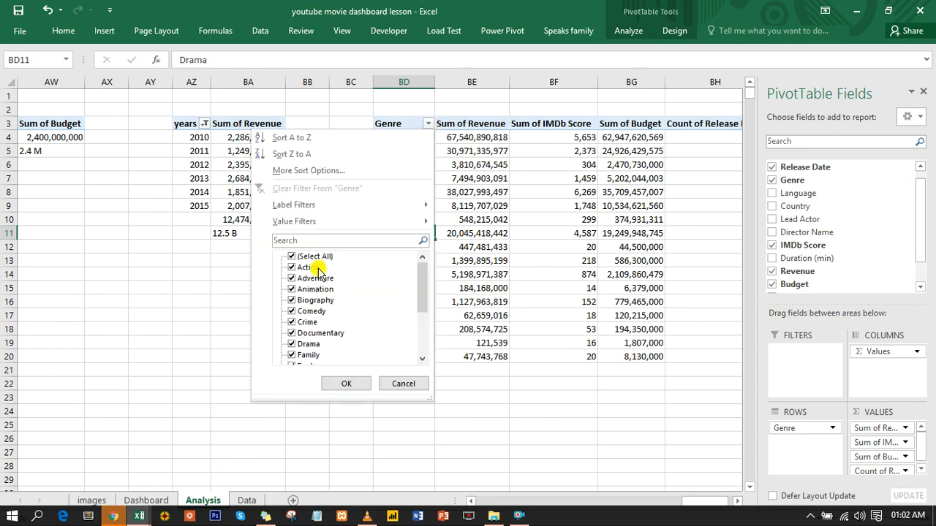
mouse_move(340, 221)
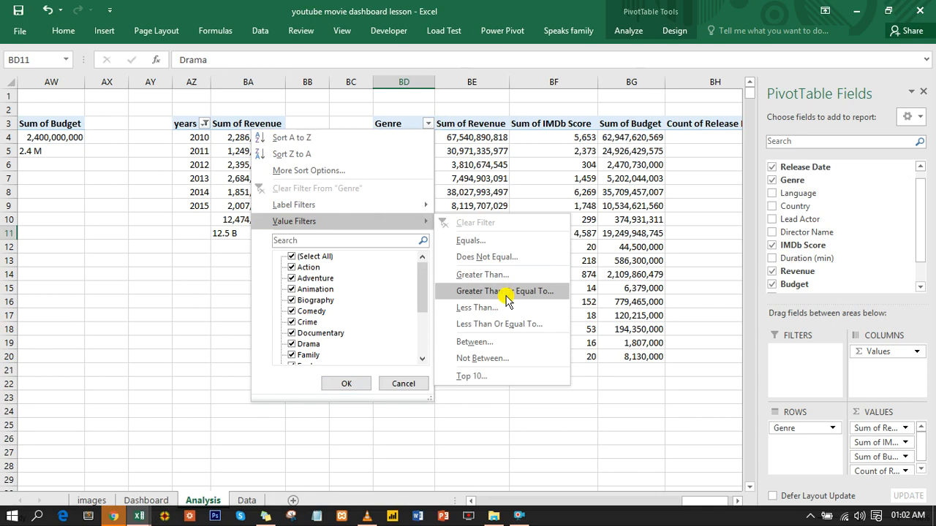
left_click(470, 376)
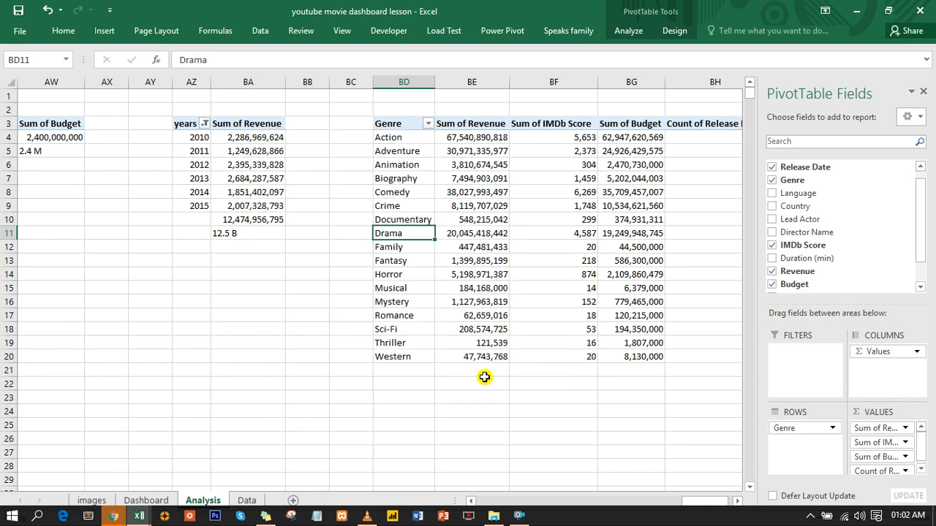
left_click(531, 280)
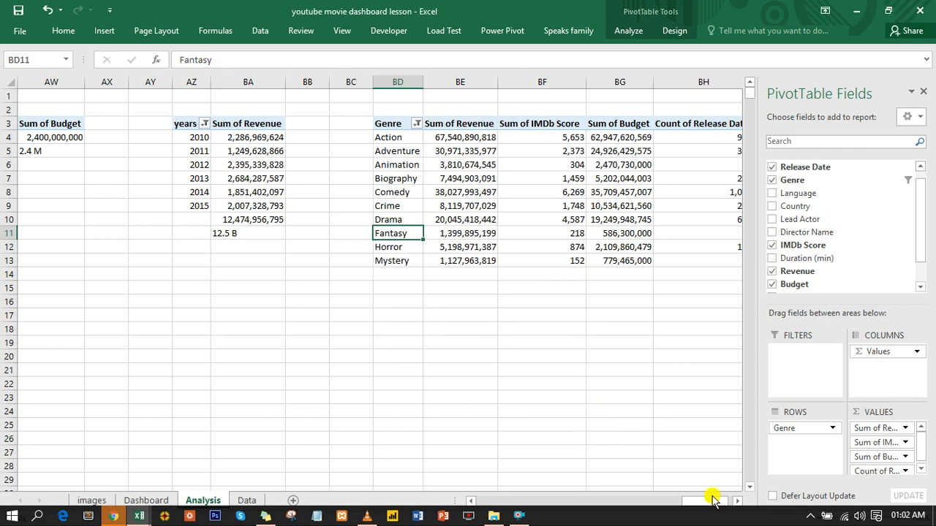
left_click(734, 502)
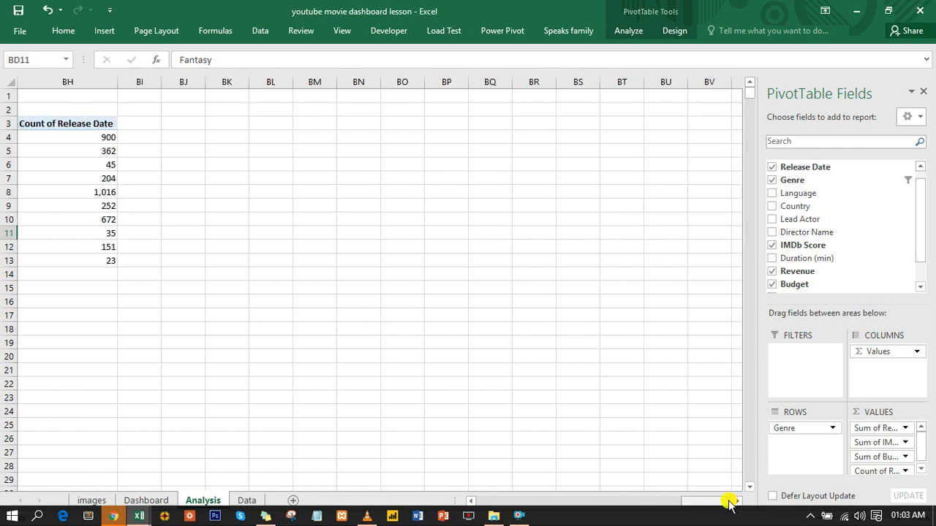
left_click_drag(721, 504, 693, 504)
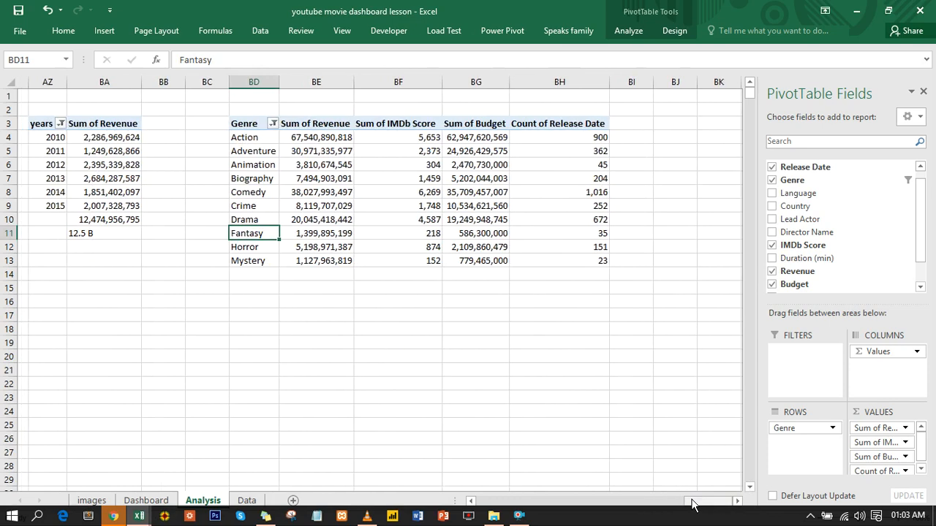
left_click(925, 94)
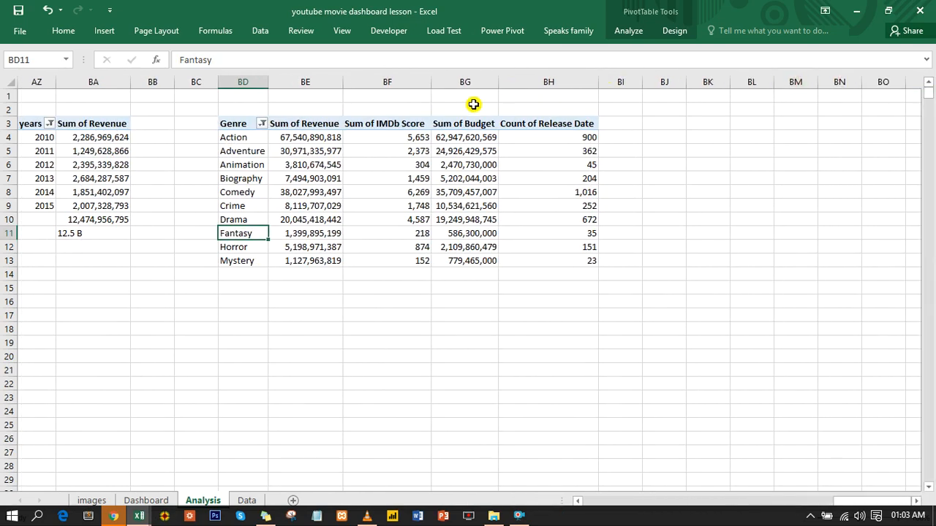
- Remove the text "sum of" from all the value headings in BE3:BH3 with Find and Replace
left_click_drag(308, 123, 548, 118)
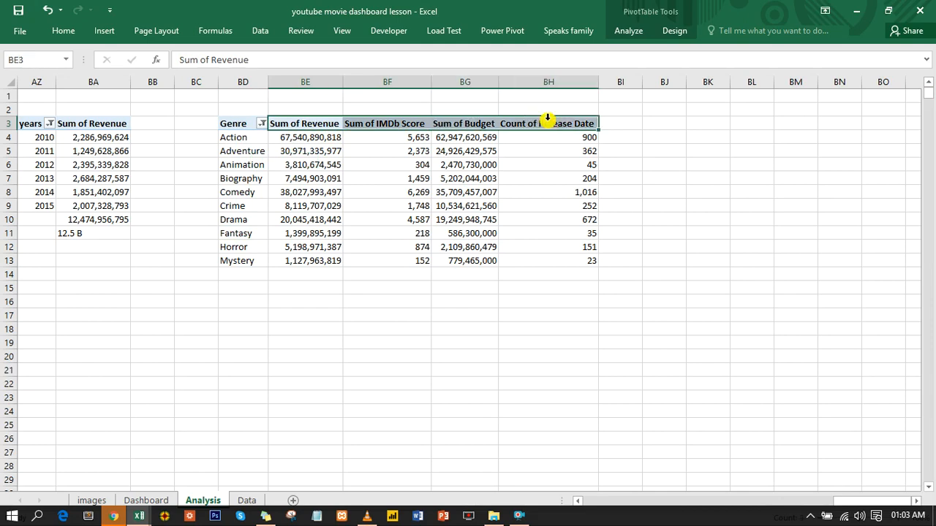
key("ctrl+h")
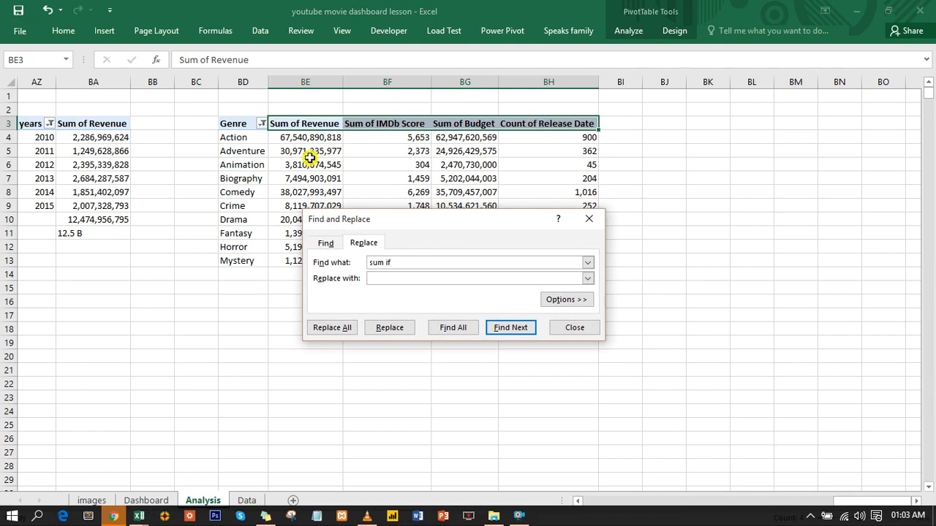
key("BackSpace")
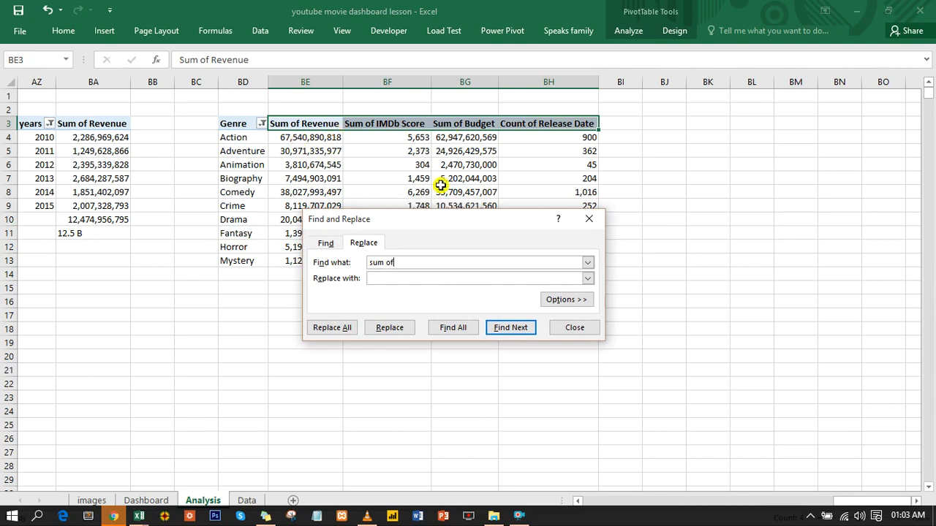
left_click(342, 331)
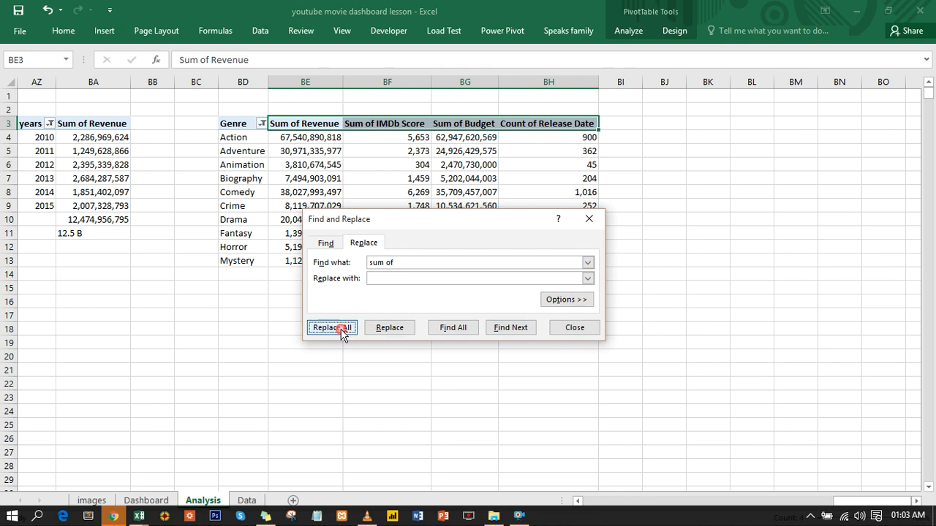
left_click(480, 310)
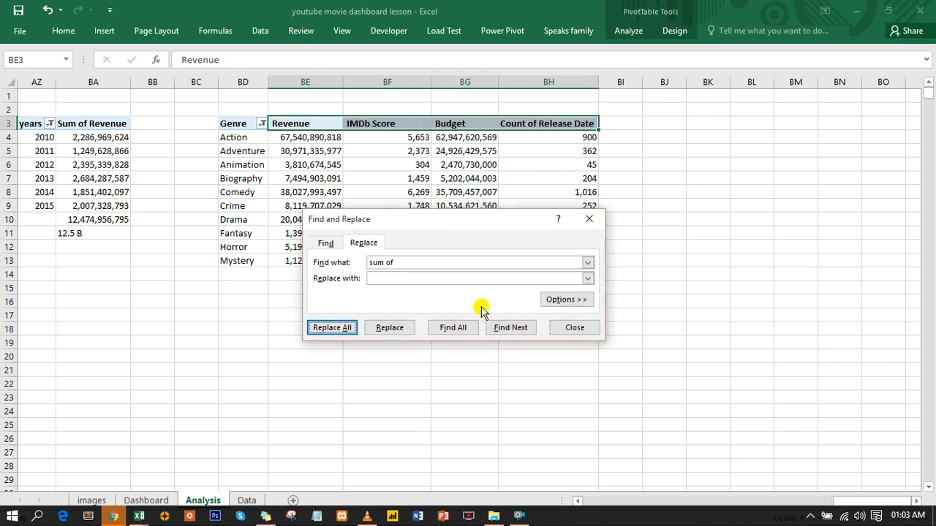
left_click(575, 330)
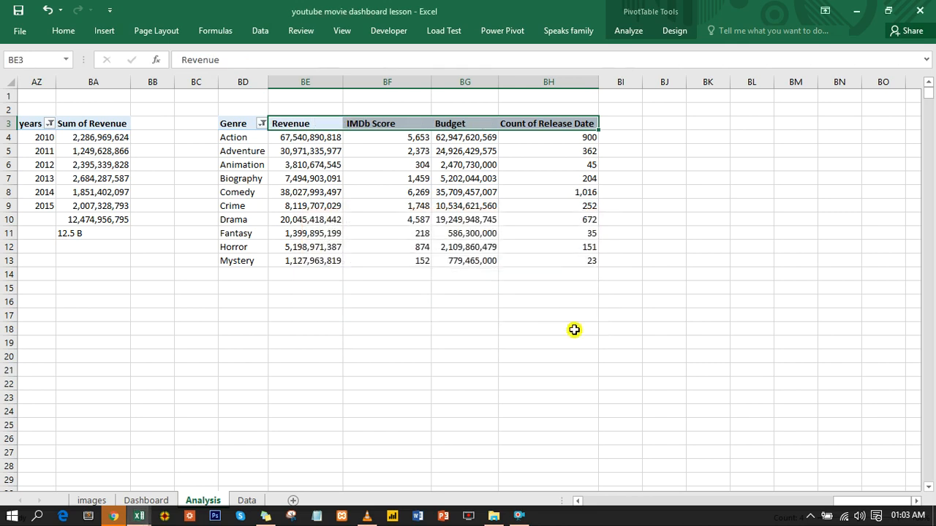
- Rename the Count of Release Date value field to "num moveis" in the genre pivot table
double_click(532, 125)
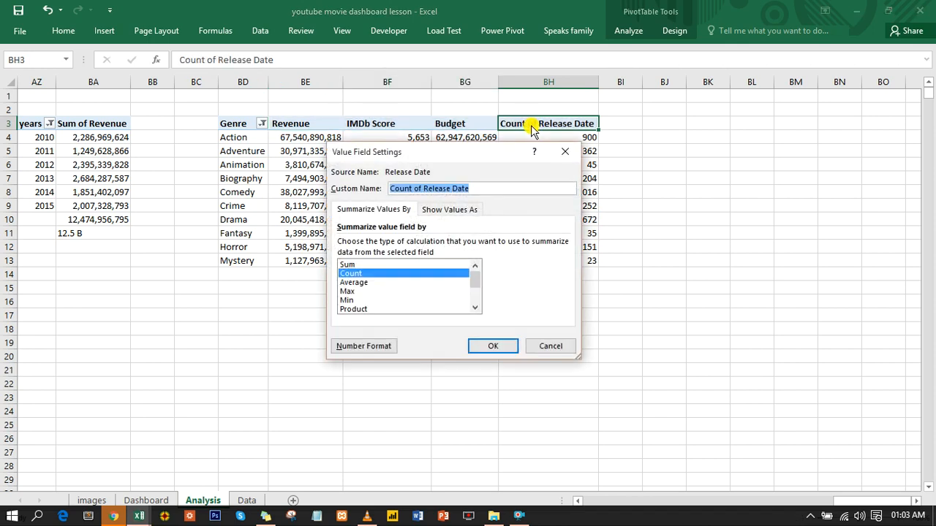
type("num moveis")
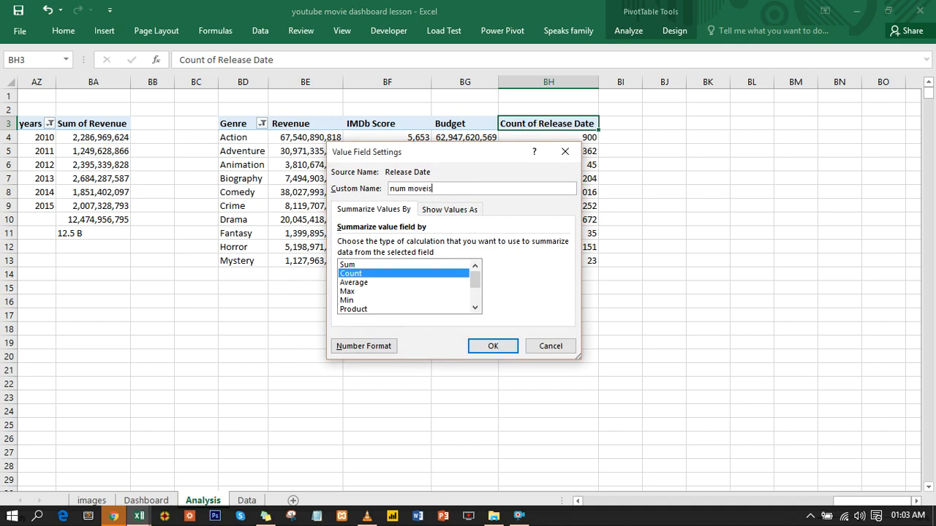
left_click(502, 348)
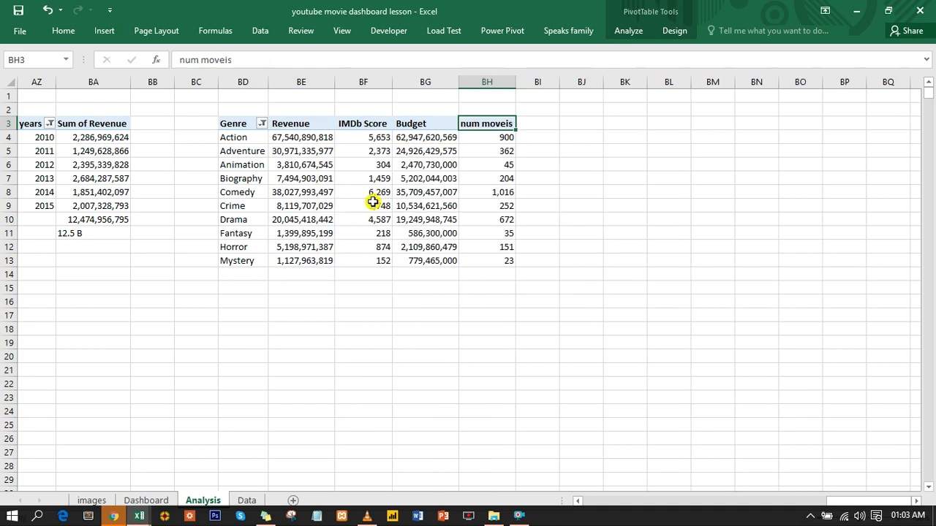
- Copy the Genre column with its heading from BD3:BD13 and paste it at BK3
left_click_drag(247, 125, 261, 261)
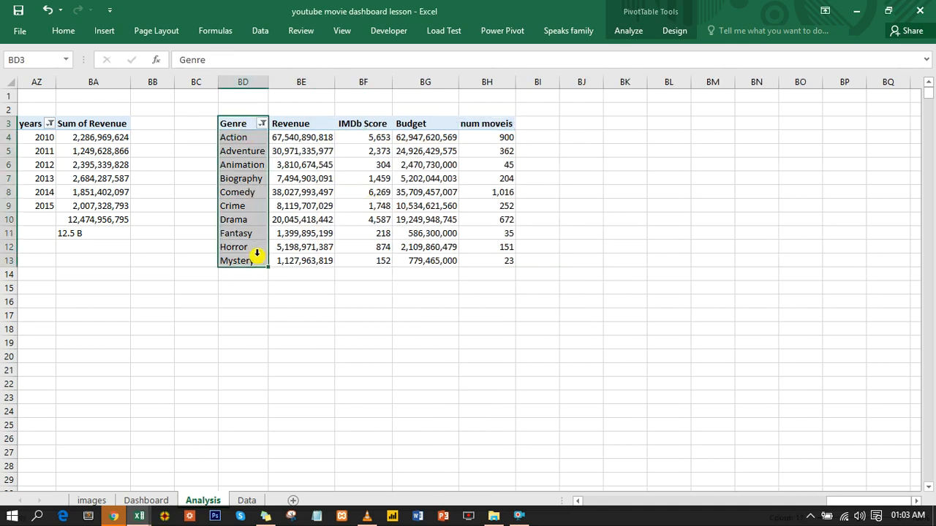
key("ctrl+c")
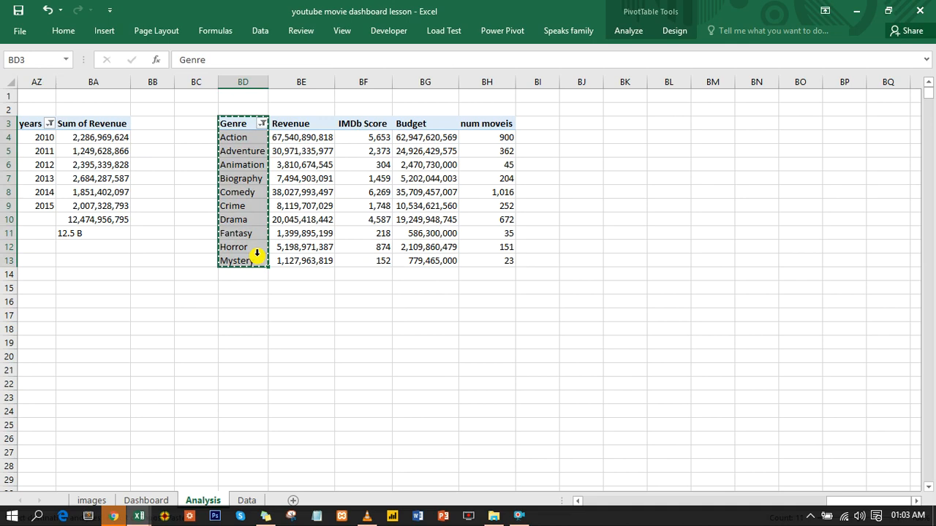
left_click(615, 125)
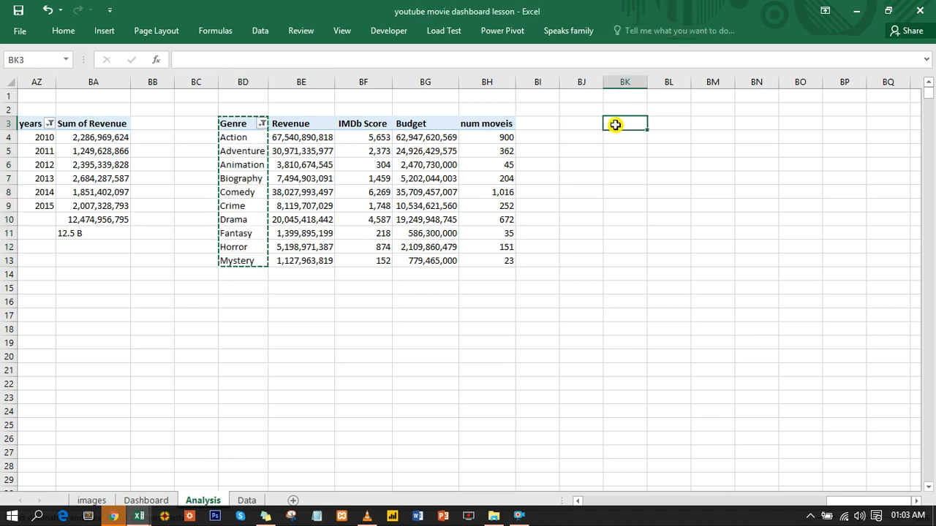
key("ctrl+v")
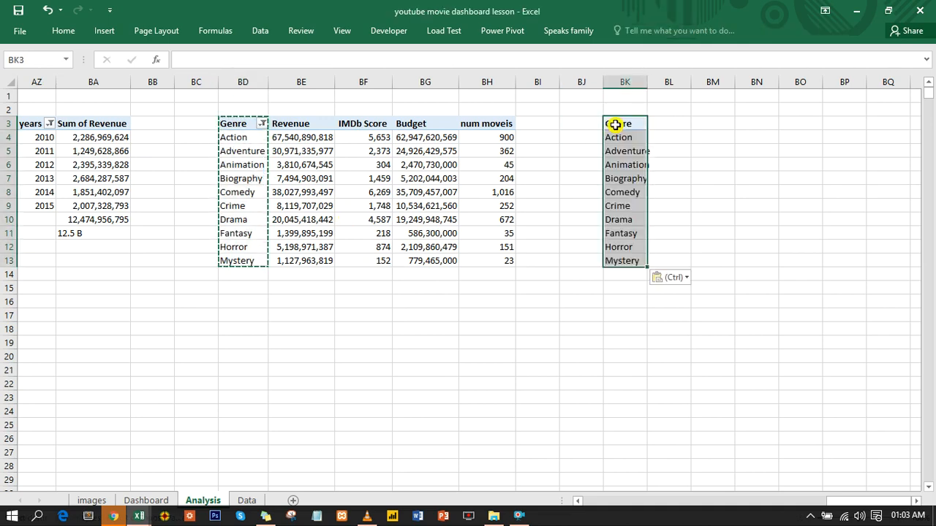
- Copy the value headings in BE3:BH3 and paste them as links starting at BL3, beside the copied Genre heading
left_click(299, 125)
left_click(492, 123, "shift")
key("ctrl+c")
left_click(667, 123)
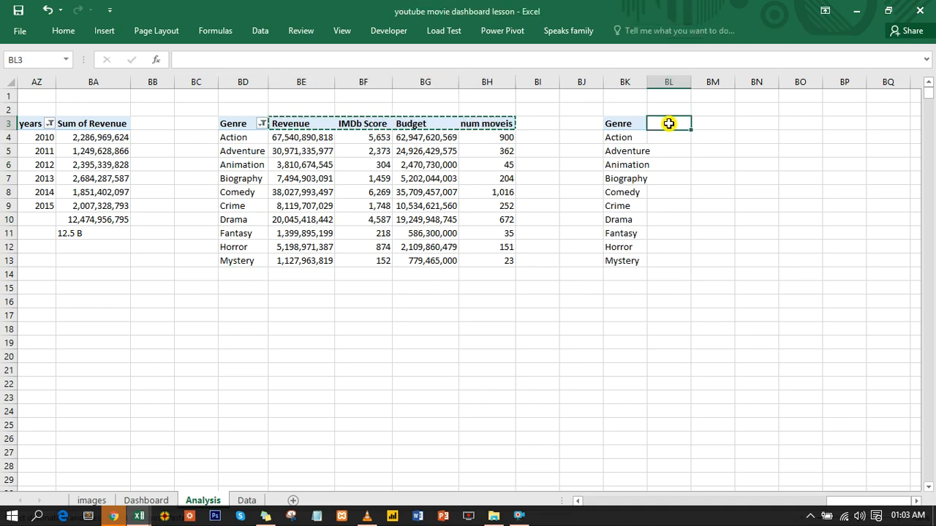
right_click(671, 125)
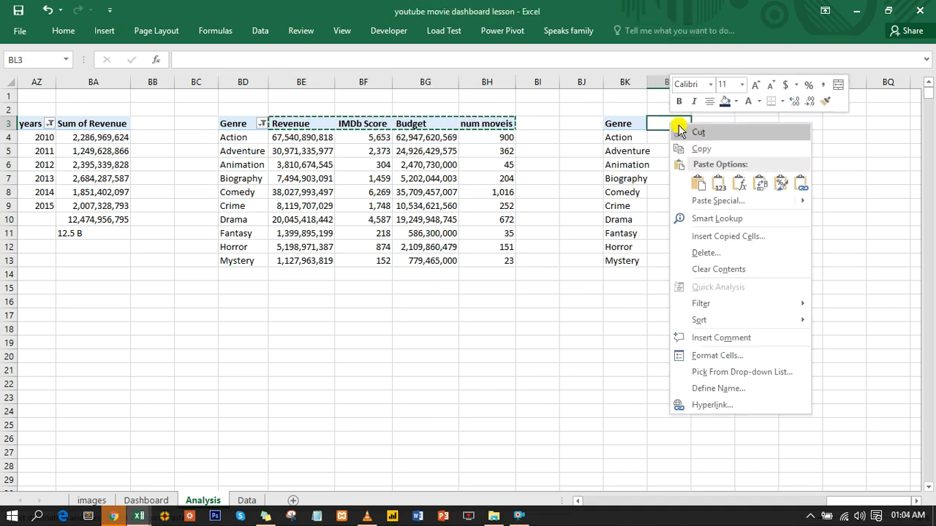
left_click(796, 185)
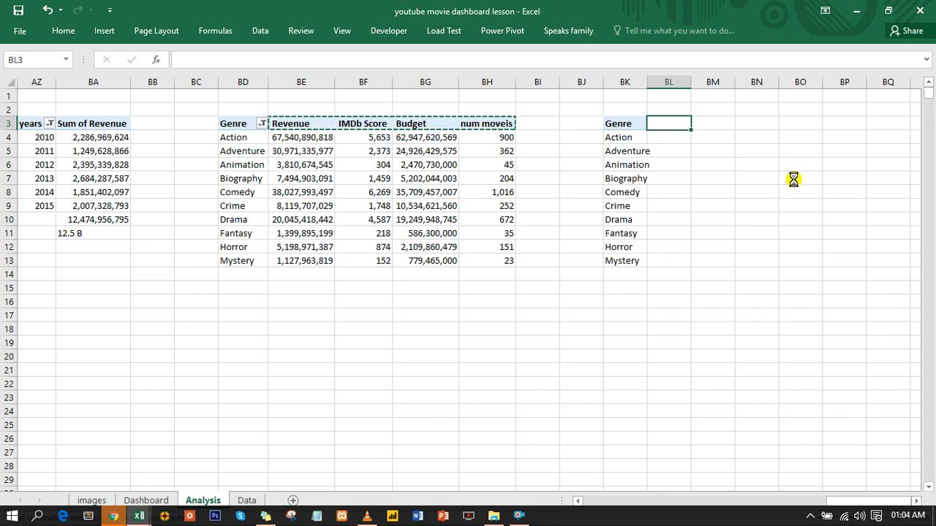
left_click(672, 124)
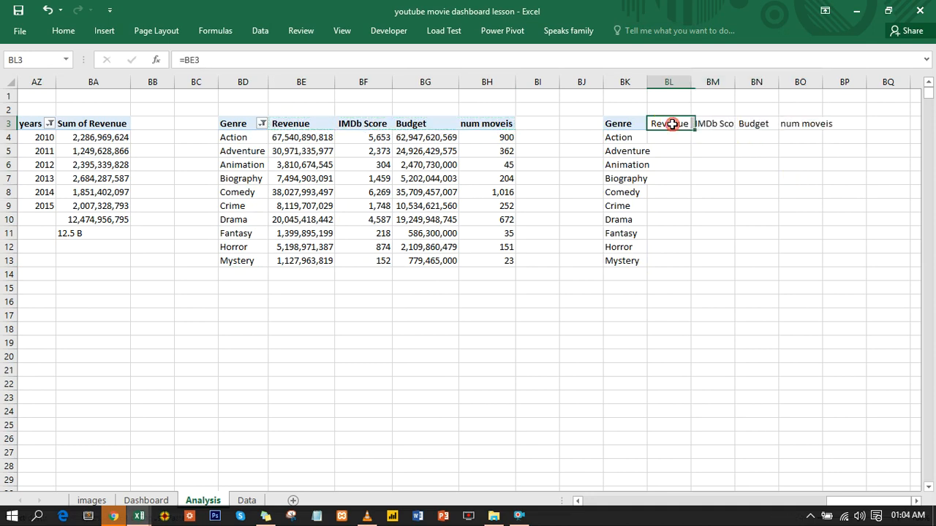
double_click(672, 124)
left_click(793, 231)
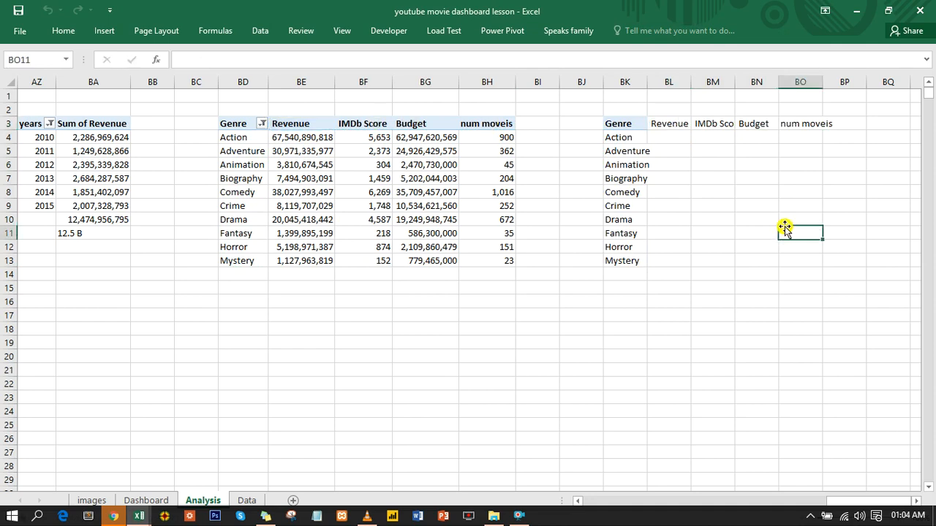
- Switch to the Dashboard sheet and deselect the white rectangle below the charts
left_click(146, 500)
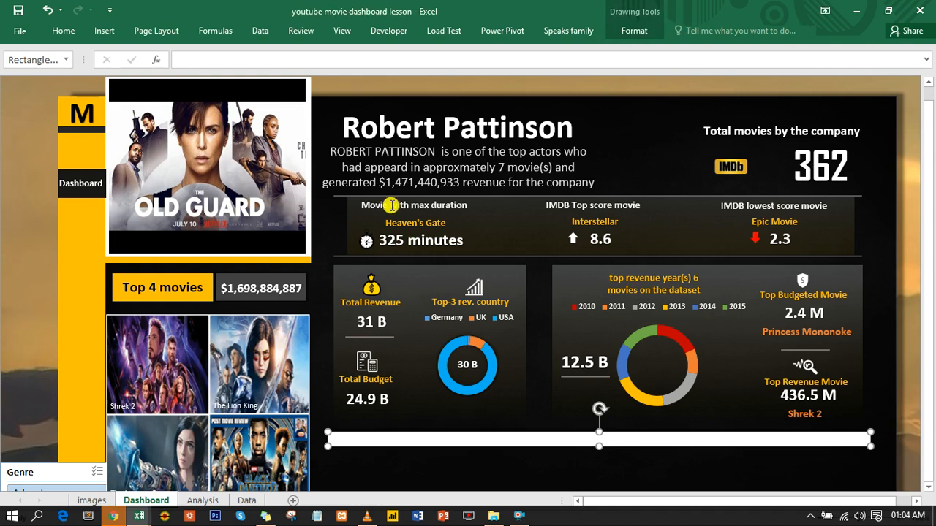
left_click(19, 149)
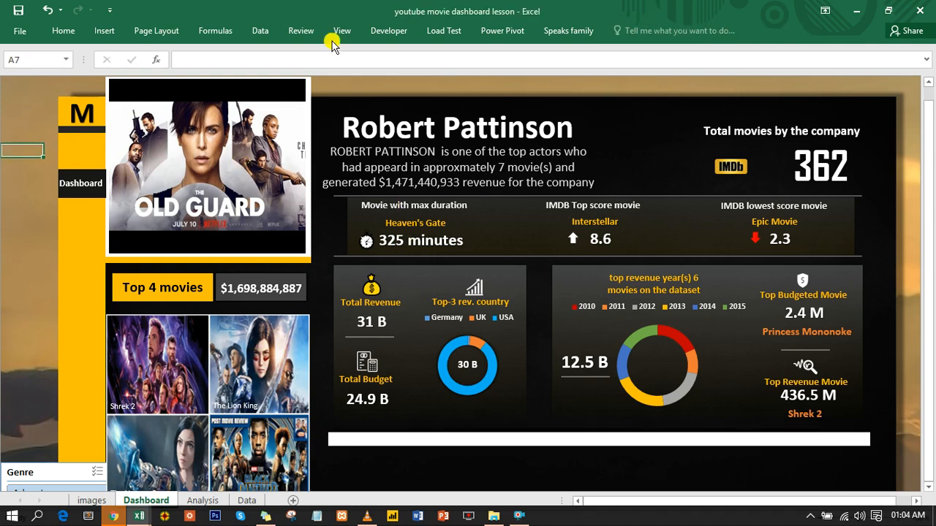
- Check in the ribbon customization options whether Developer is enabled, leaving the options without saving changes
left_click(395, 33)
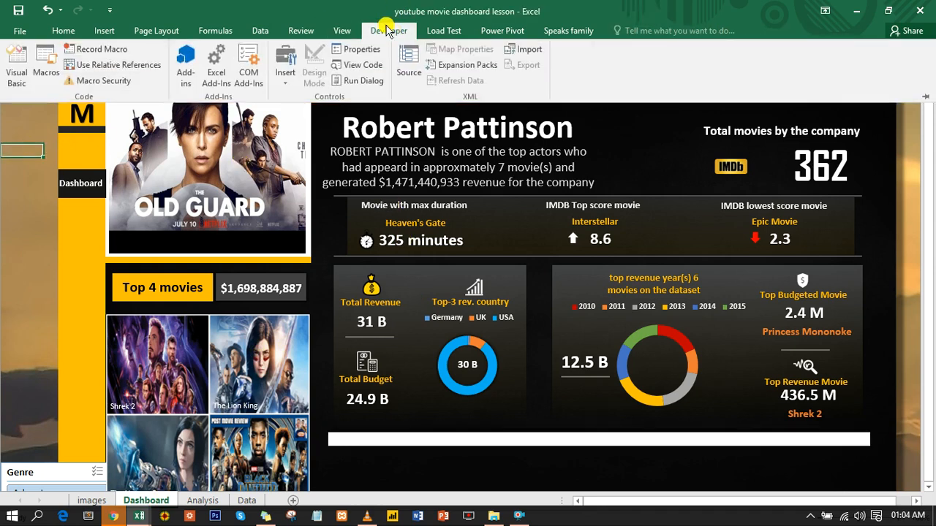
right_click(342, 33)
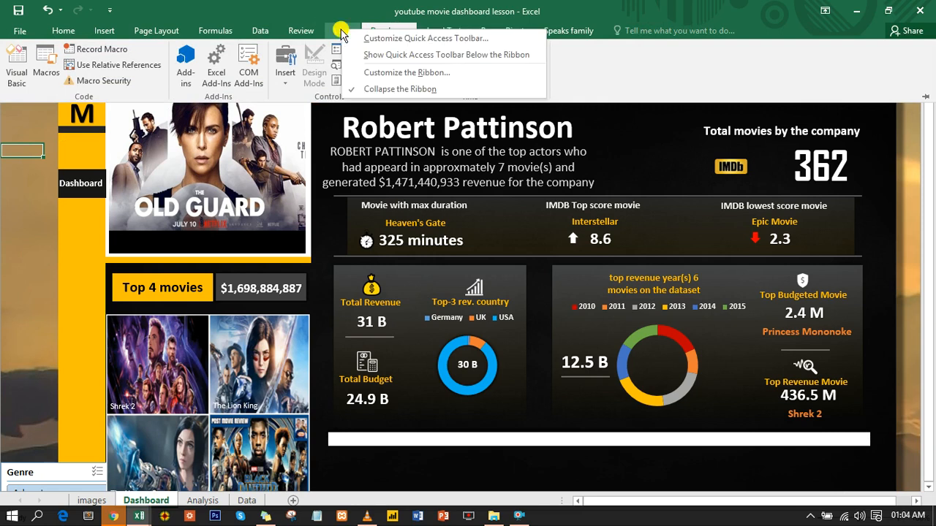
left_click(393, 73)
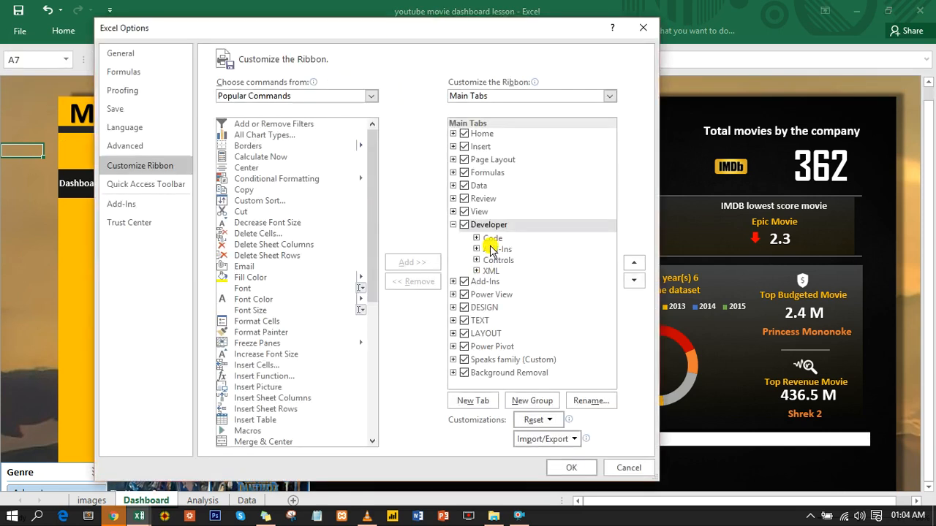
left_click(466, 225)
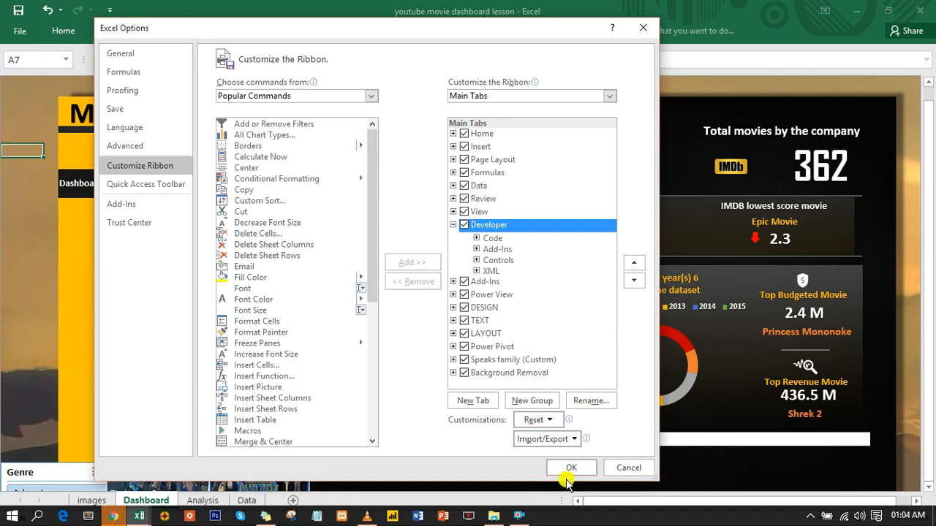
left_click(646, 474)
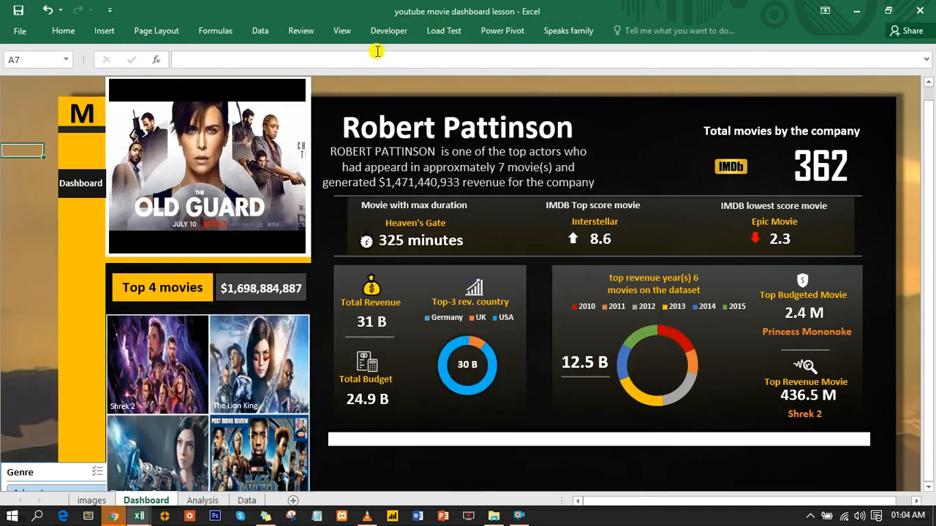
- Insert an option button form control on the white bar below the dashboard's doughnut charts
left_click(376, 38)
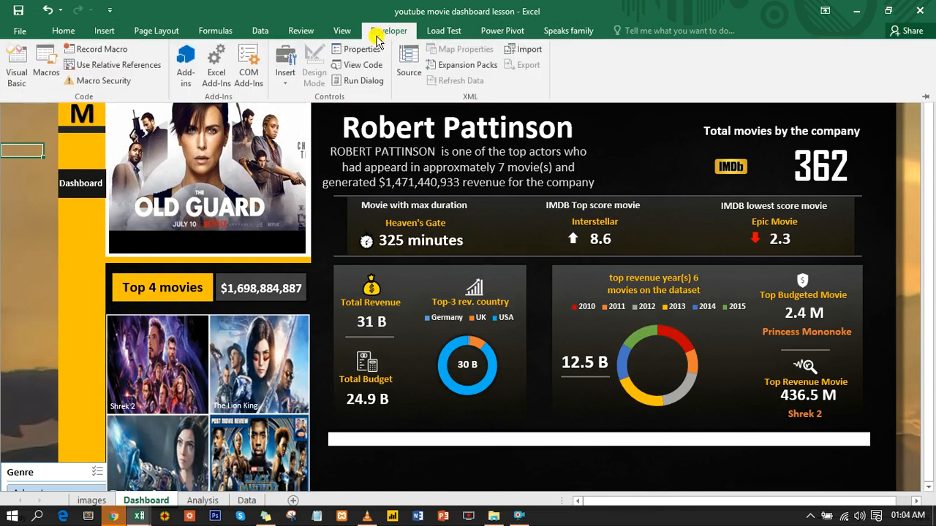
left_click(284, 86)
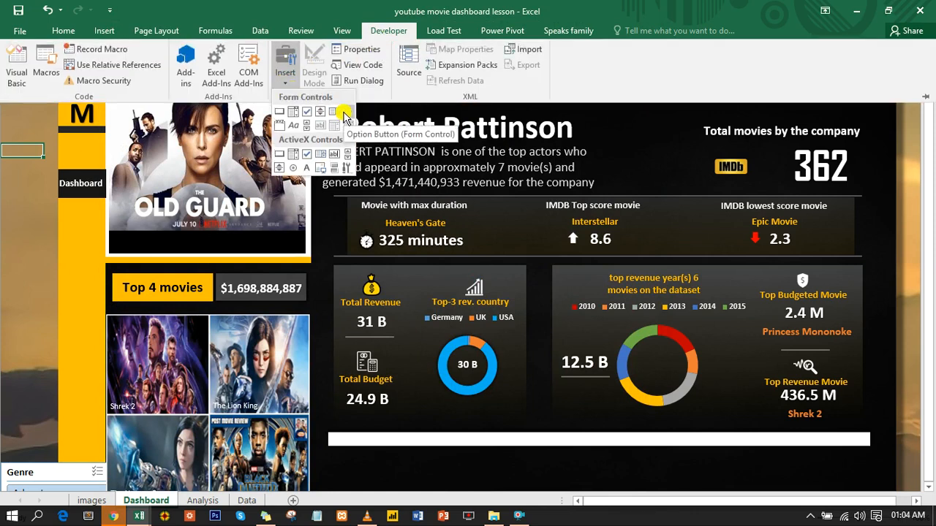
left_click(344, 115)
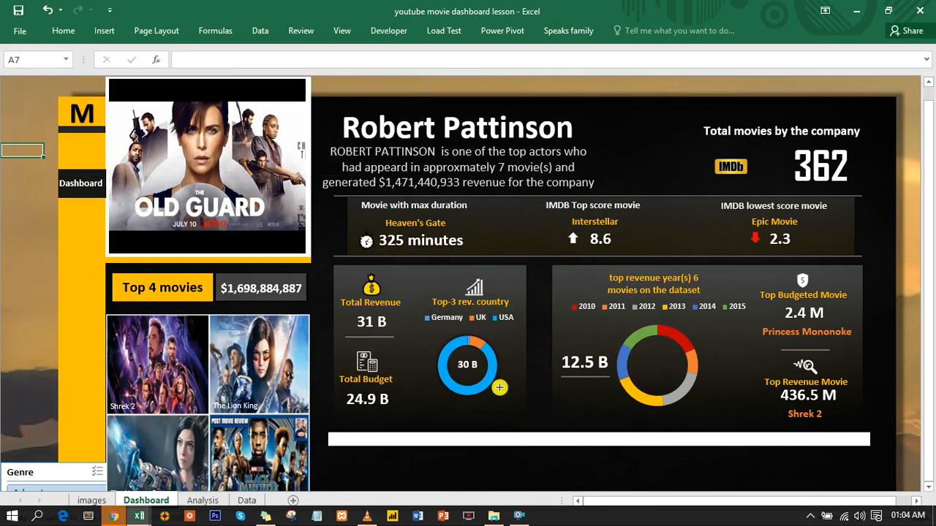
left_click(546, 439)
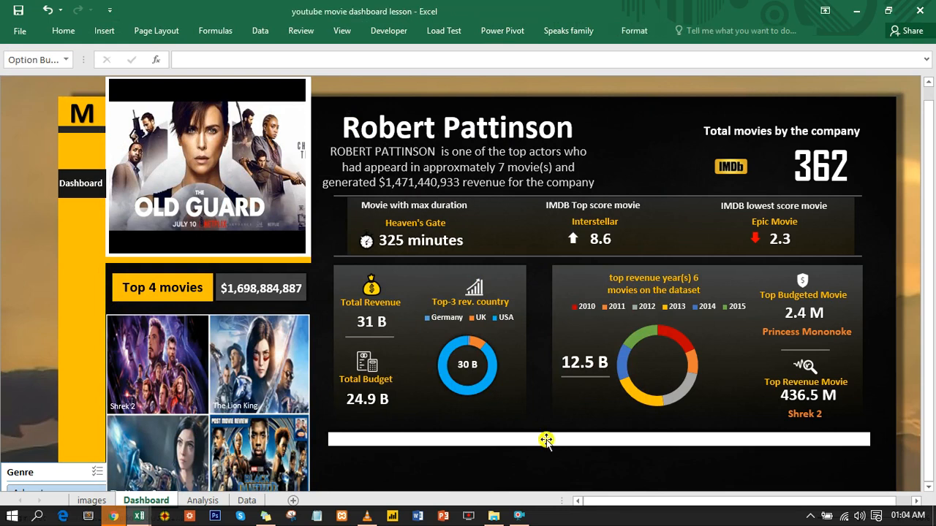
- Replace the option button's default label with Revenue
left_click_drag(564, 437, 566, 436)
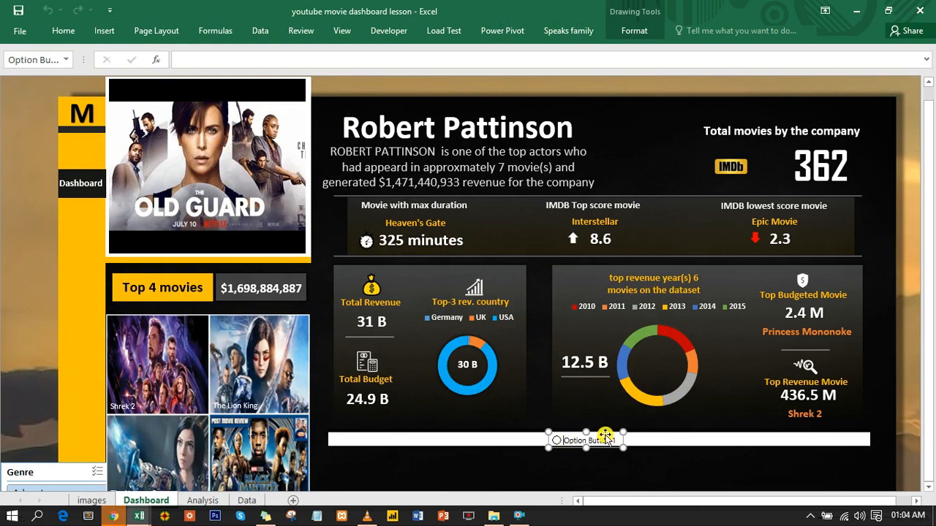
key("Delete")
key("Delete")
key("Delete")
key("Delete")
key("Delete")
key("Delete")
key("Delete")
key("Delete")
key("Delete")
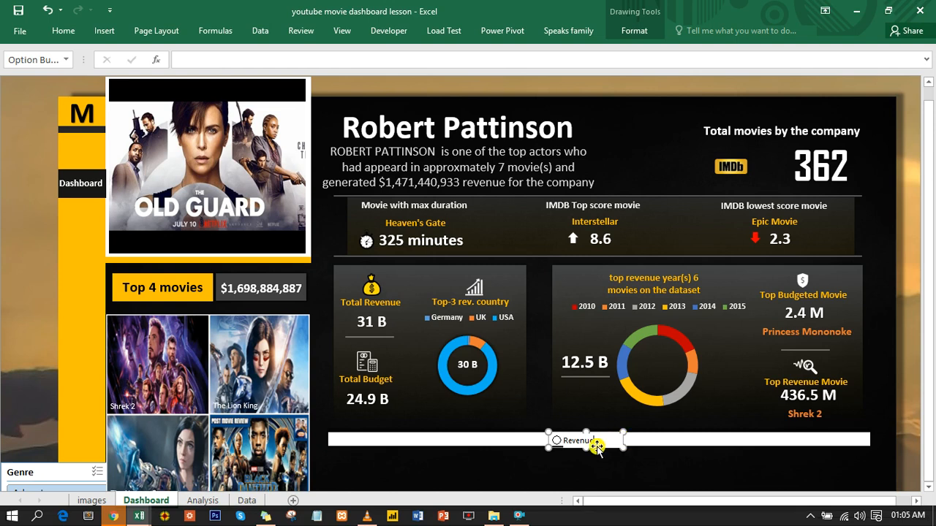
left_click(37, 261)
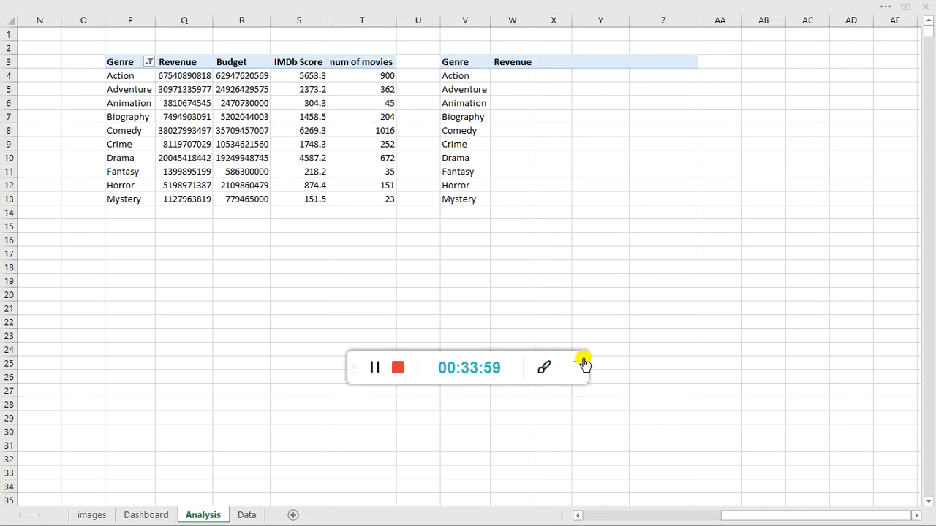
left_click(583, 366)
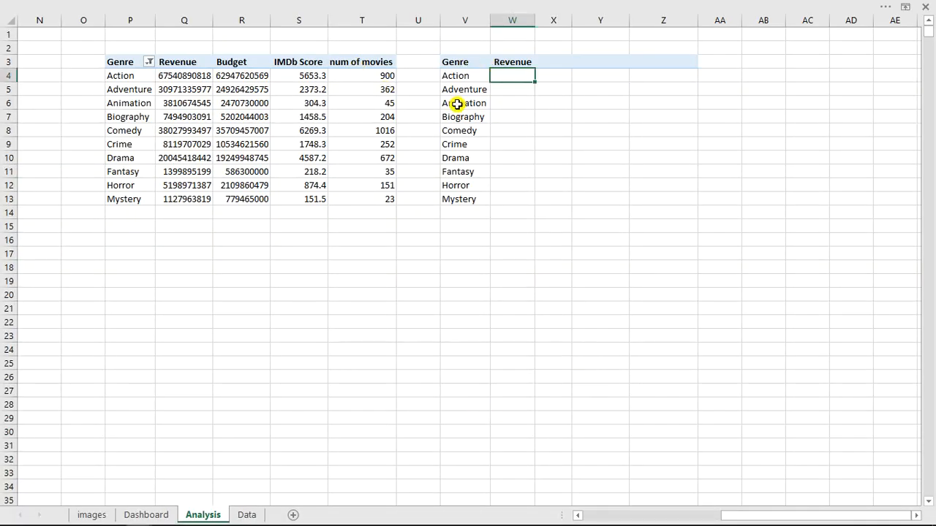
- On the Analysis sheet, copy the Budget values in R4:R13 to W4 under the linked Revenue heading and autofit column W
left_click(238, 76)
left_click_drag(239, 102, 248, 200)
key("ctrl+c")
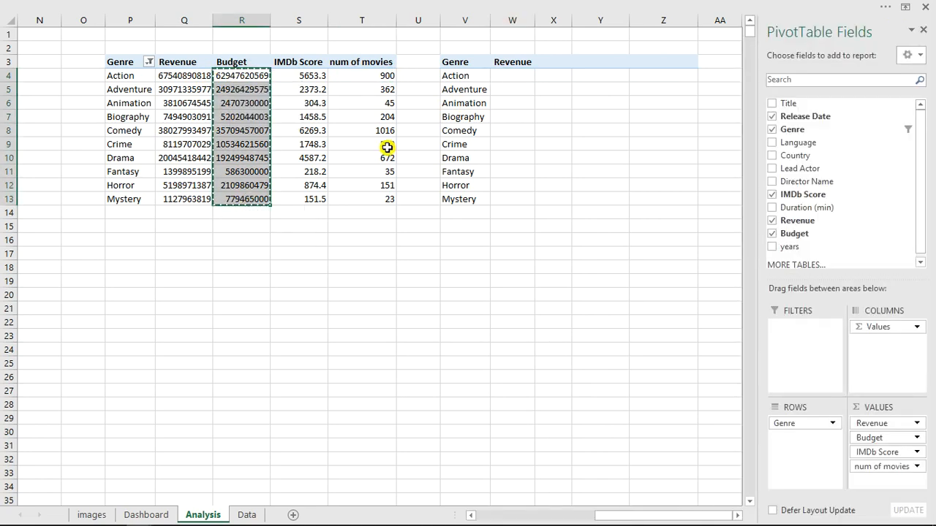
left_click(505, 76)
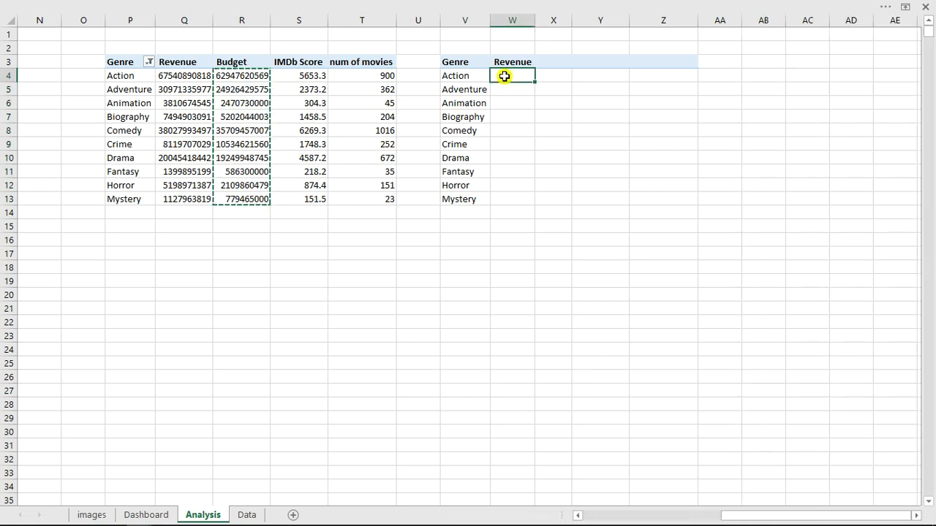
key("ctrl+v")
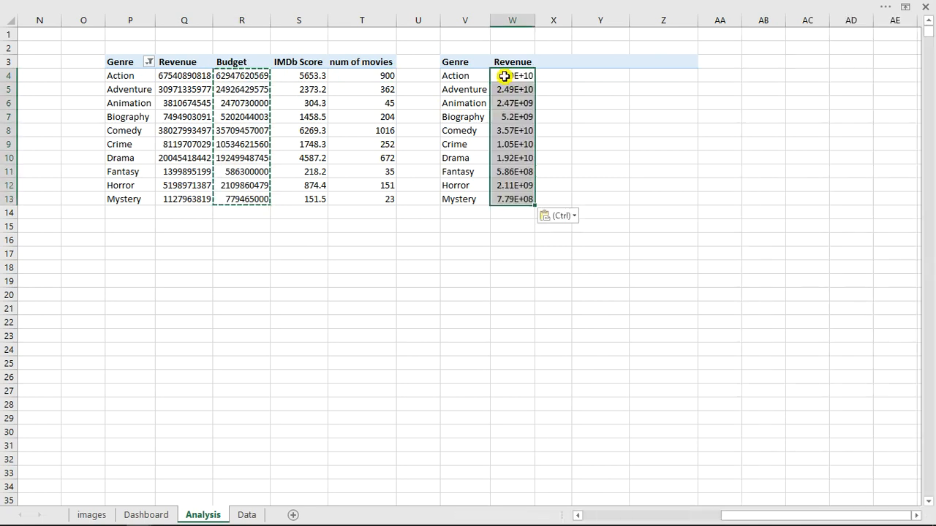
double_click(536, 22)
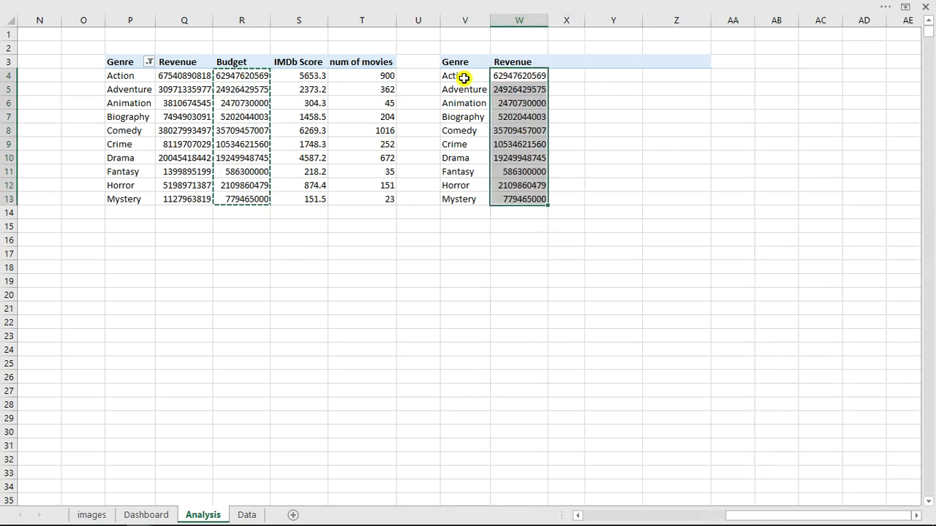
- Insert a 2-D clustered column chart from the genre and value data in V3:W13
left_click_drag(451, 66, 521, 194)
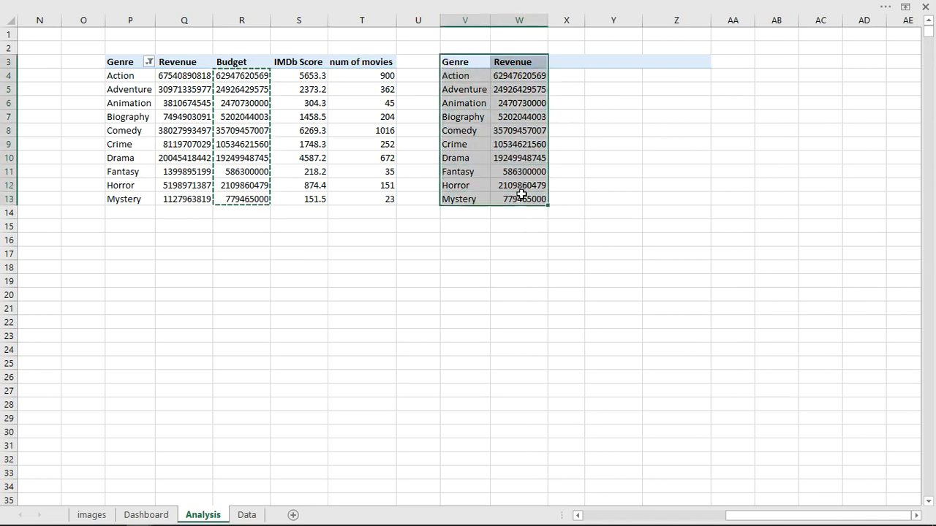
left_click(224, 6)
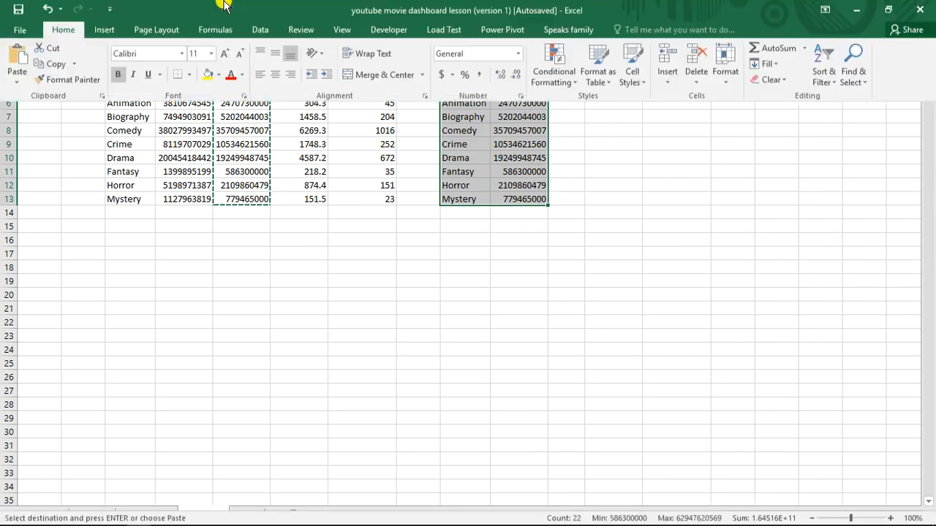
left_click(110, 34)
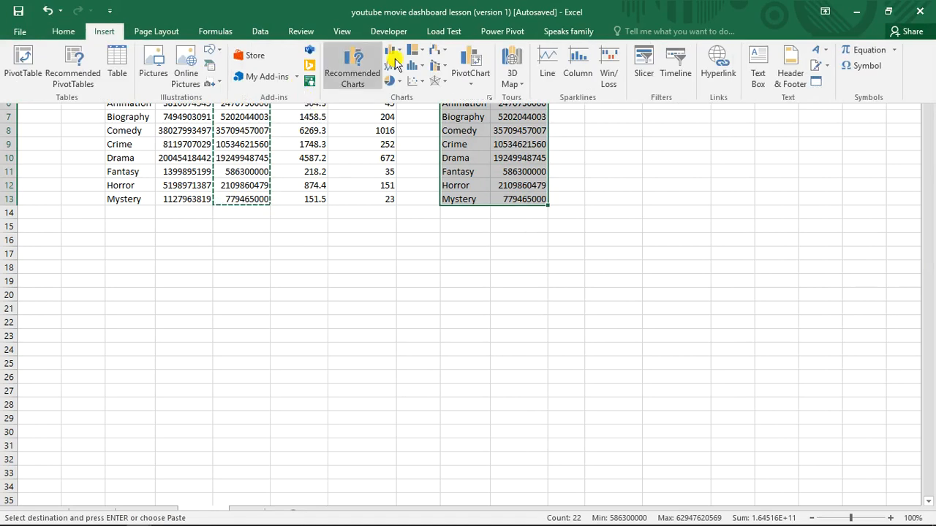
left_click(393, 51)
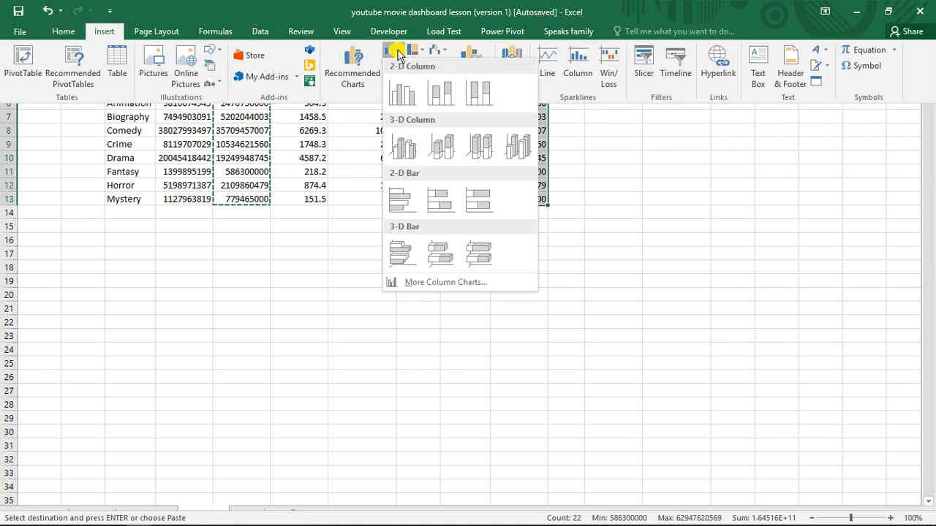
left_click(401, 95)
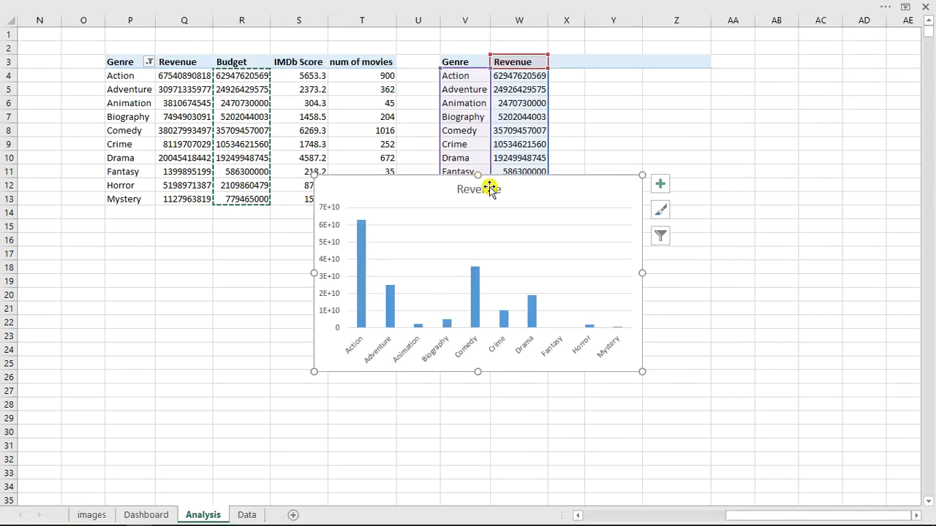
- Roughly halve the height of the genre column chart and delete its title and vertical axis
left_click_drag(479, 175, 478, 273)
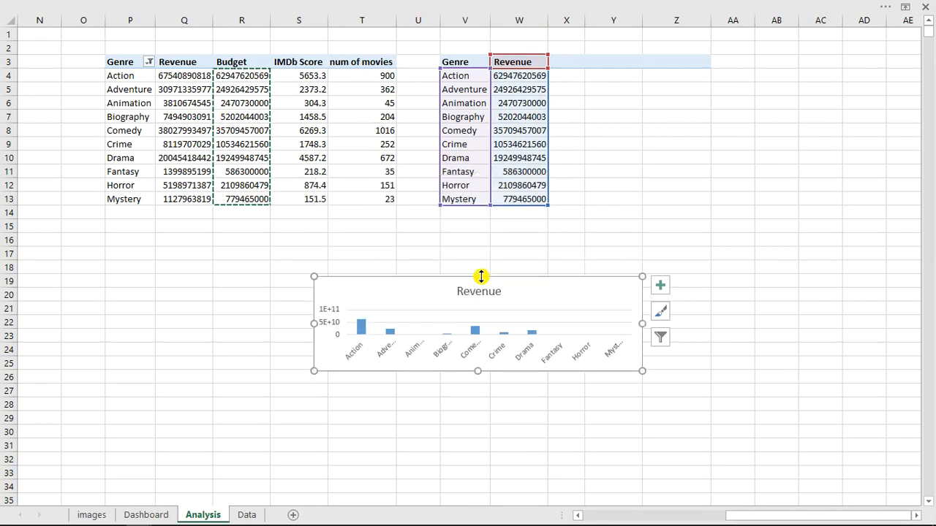
left_click(478, 293)
key("Delete")
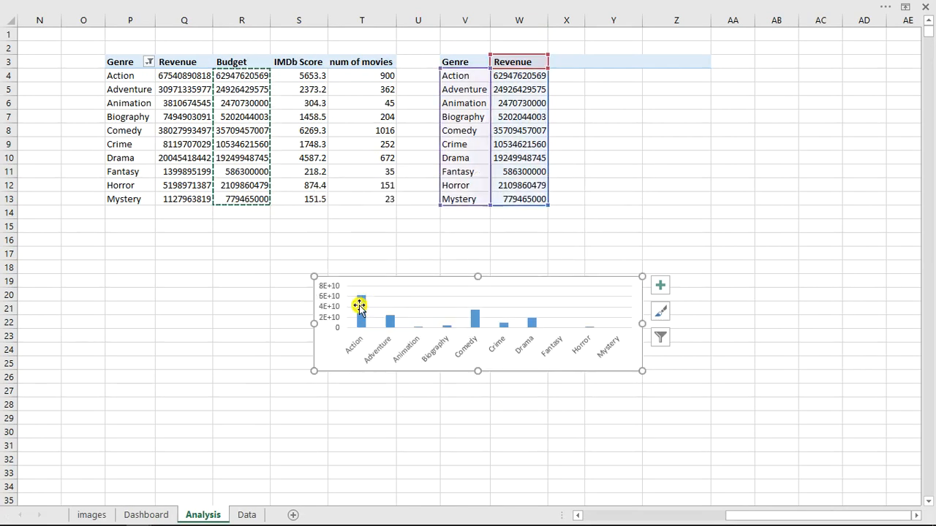
left_click(328, 307)
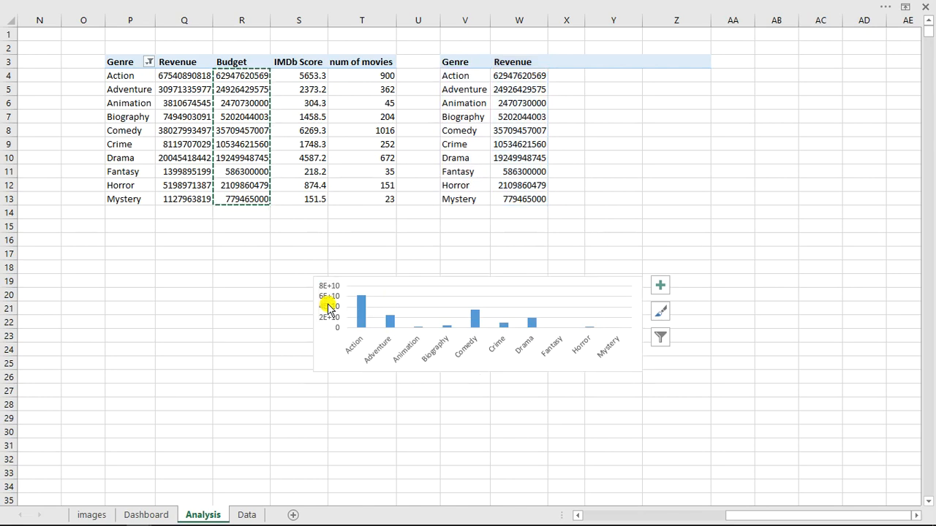
key("Delete")
- Widen the genre column chart to span about columns Q to Y and delete its gridlines
left_click_drag(312, 323, 174, 323)
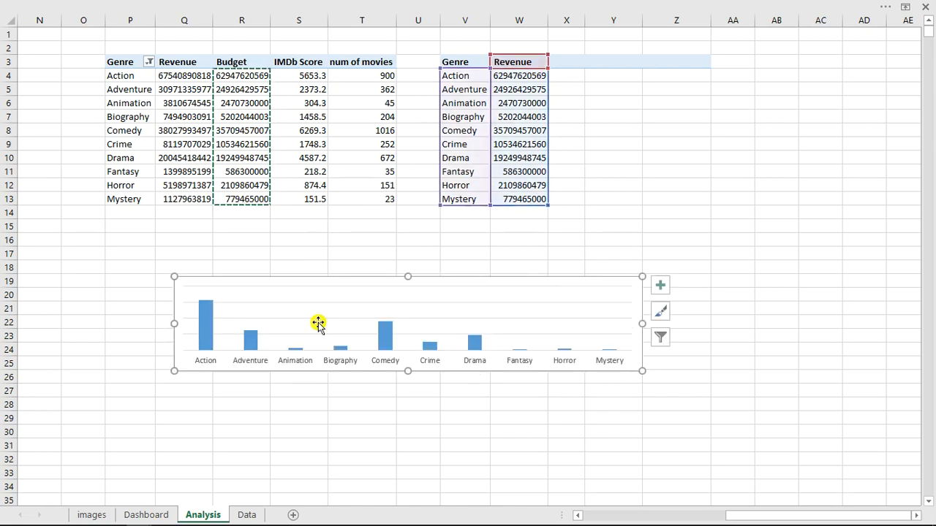
left_click_drag(641, 323, 644, 323)
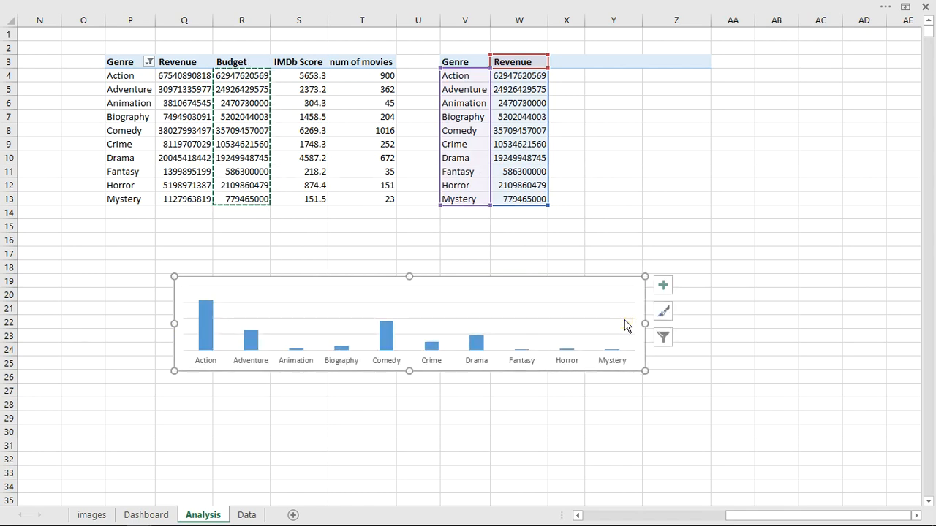
left_click(625, 324)
left_click(624, 321)
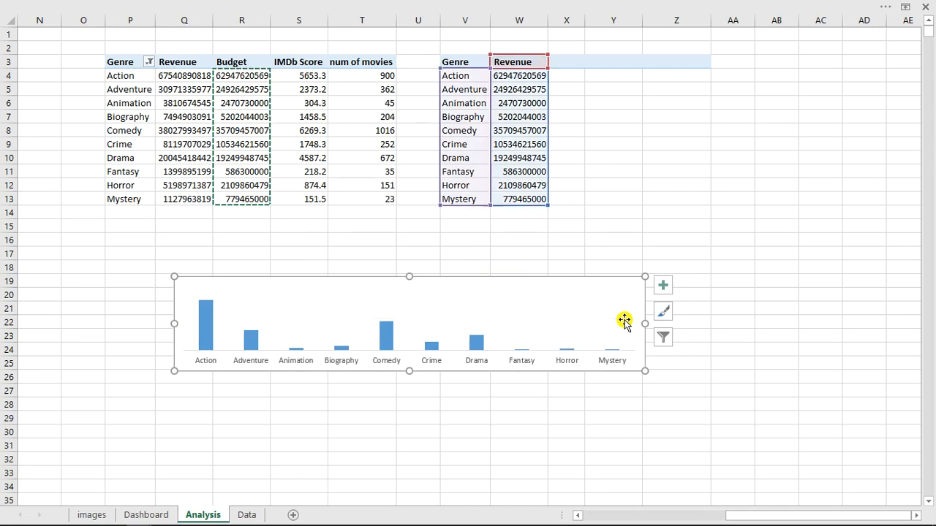
- Set the chart area's fill to No fill and its border to No line
double_click(598, 278)
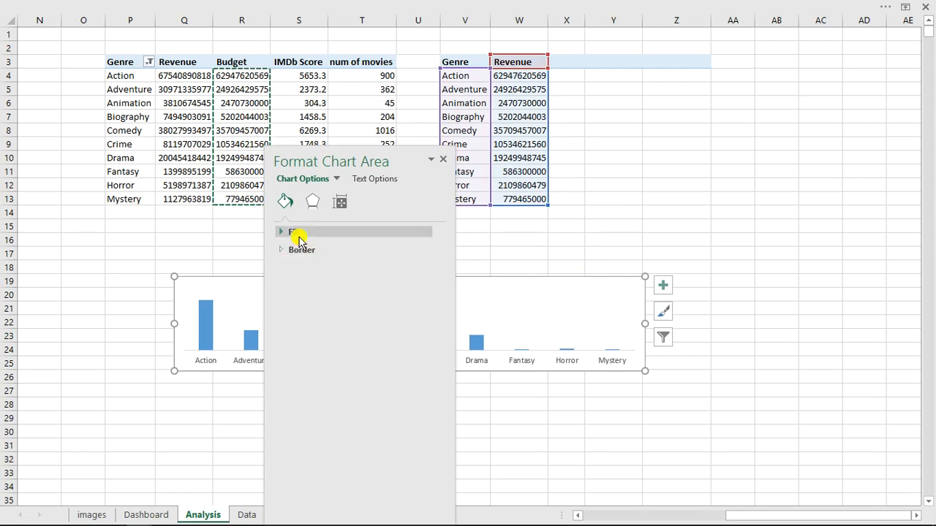
left_click(296, 233)
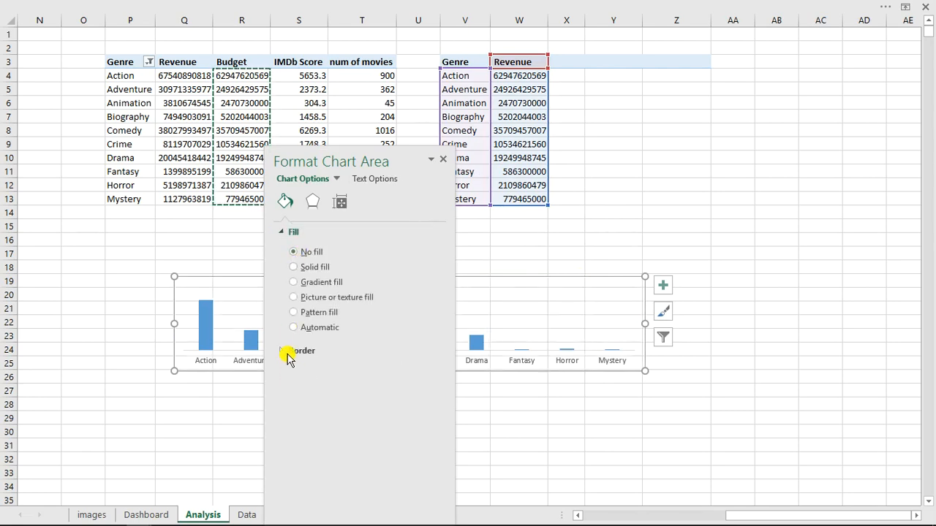
left_click(289, 354)
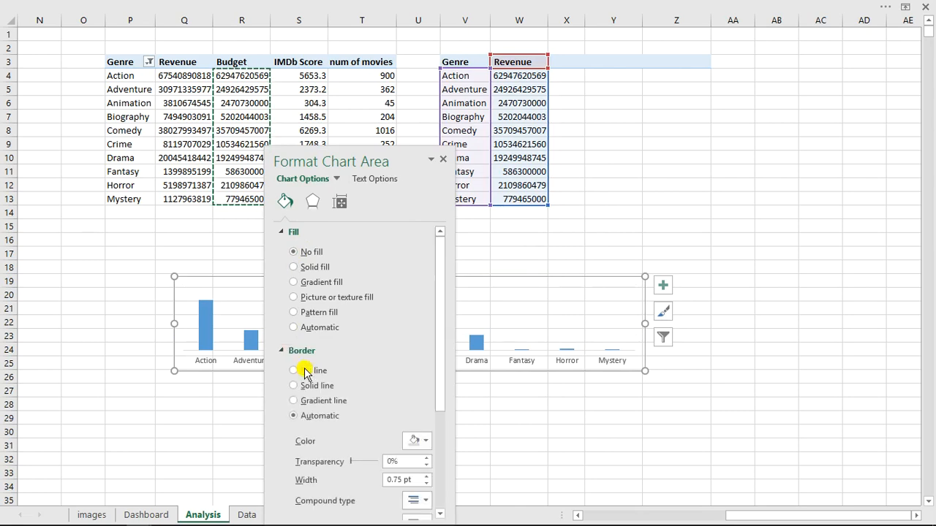
left_click(295, 370)
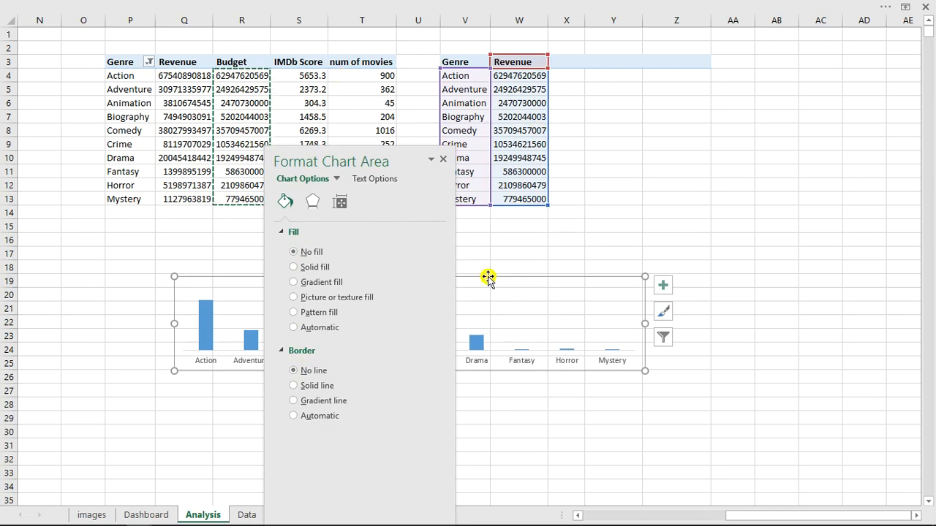
key("Escape")
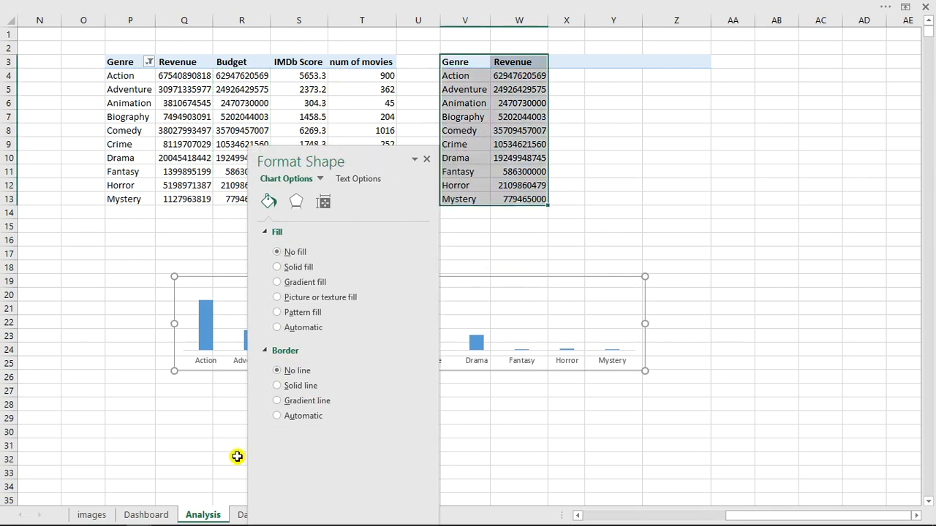
- Paste the genre column chart onto the Dashboard sheet and move it over the white bar below the doughnut charts
left_click(132, 511)
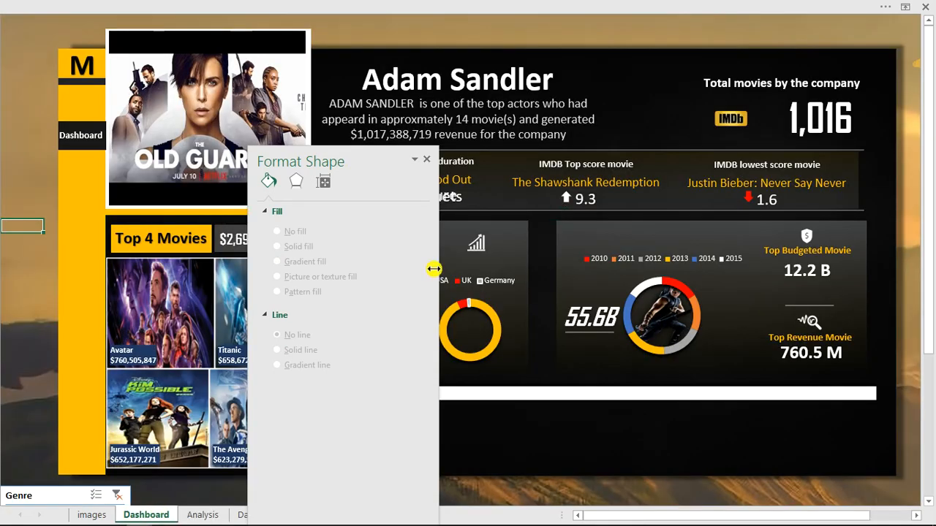
left_click_drag(373, 159, 130, 147)
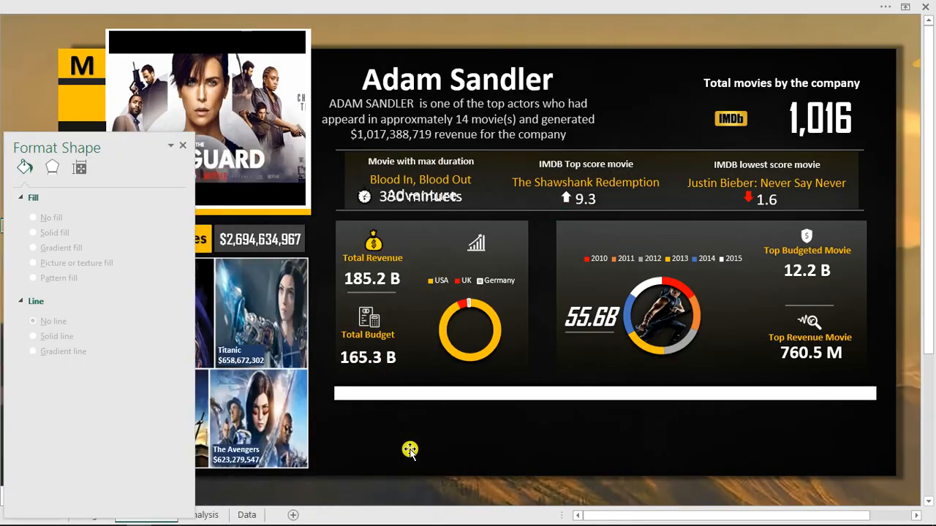
left_click(387, 429)
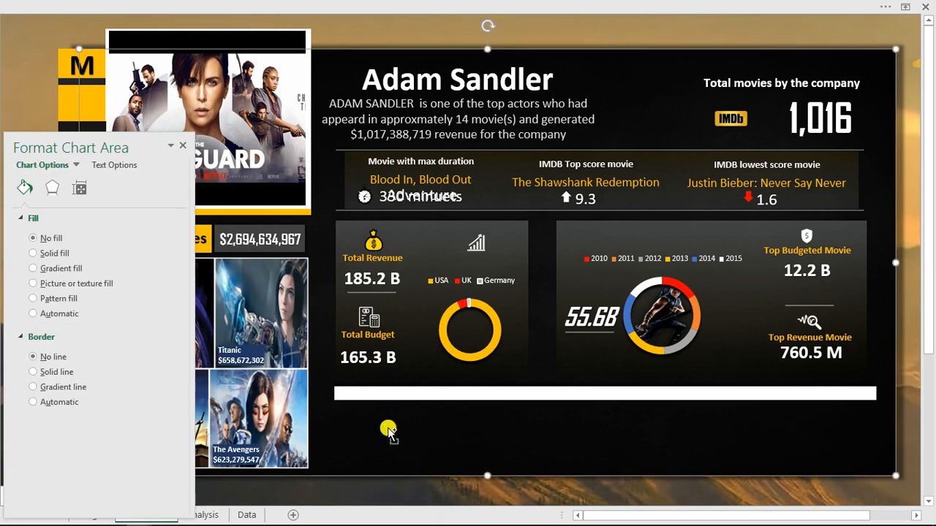
left_click(263, 131)
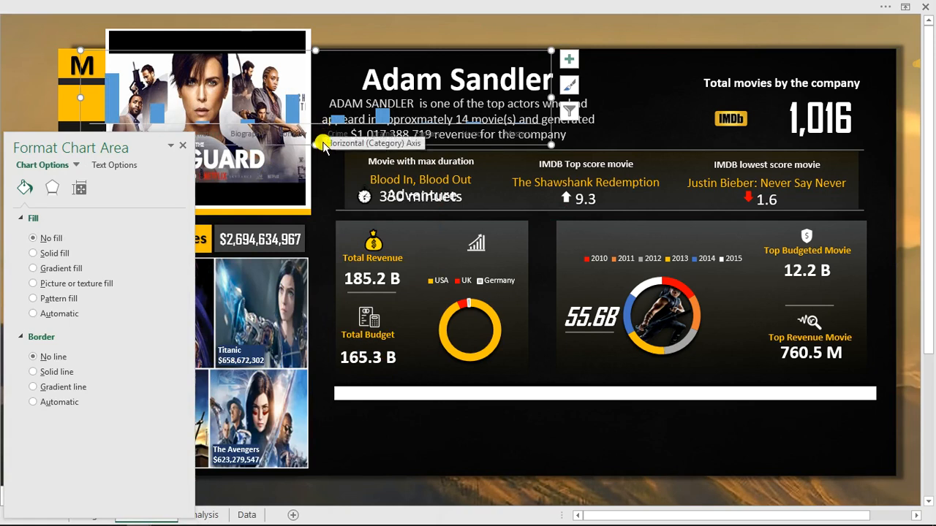
left_click_drag(324, 145, 560, 472)
- Shrink the chart's plot area so it starts below the white bar and widen the chart to the bar's far end
left_click(542, 413)
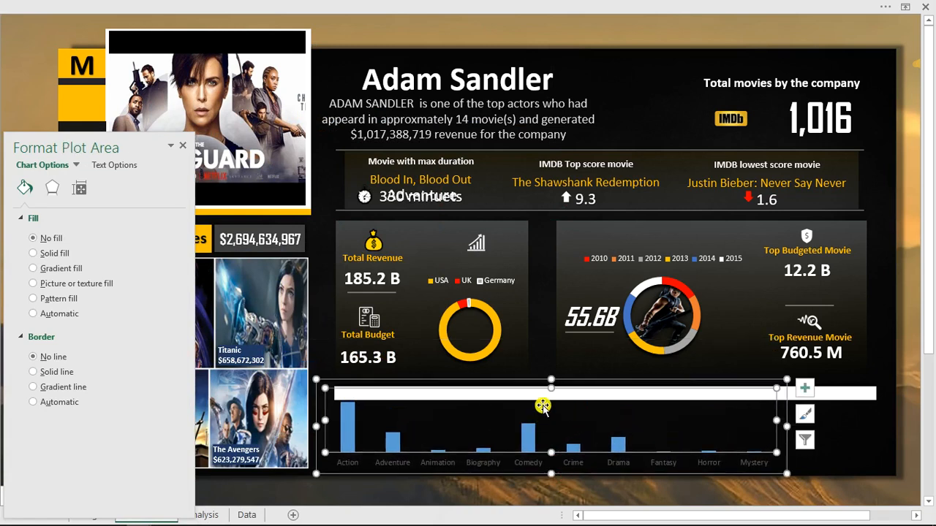
left_click_drag(549, 388, 550, 406)
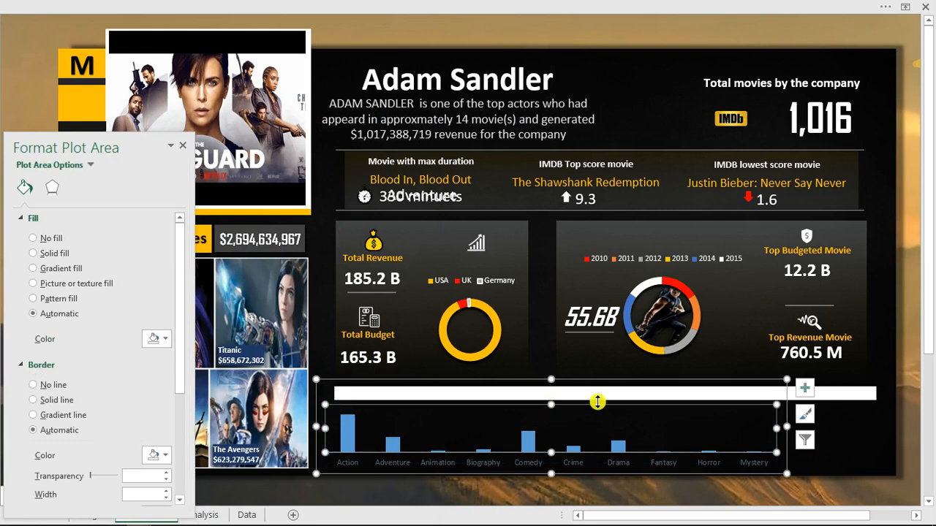
left_click_drag(787, 427, 876, 426)
left_click(874, 426)
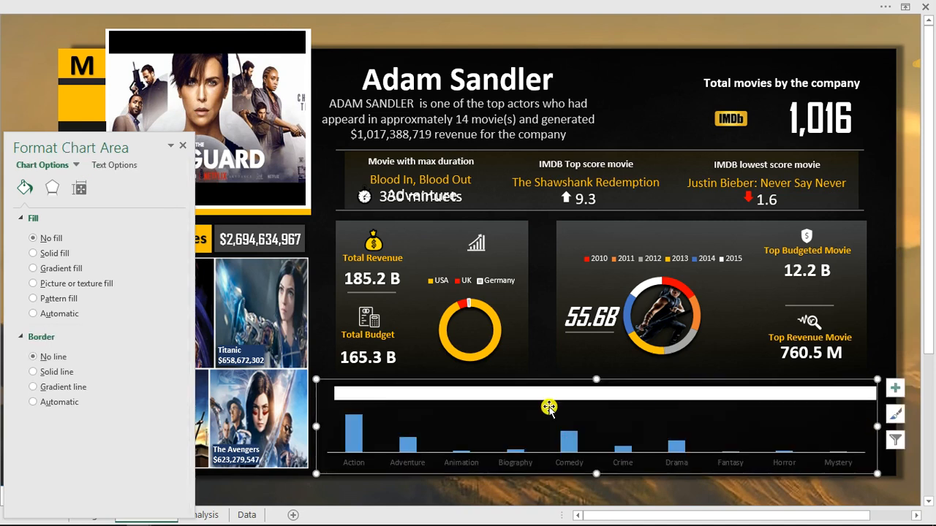
- Fill the genre chart's columns with solid light blue and set their border to Solid line
left_click(355, 435)
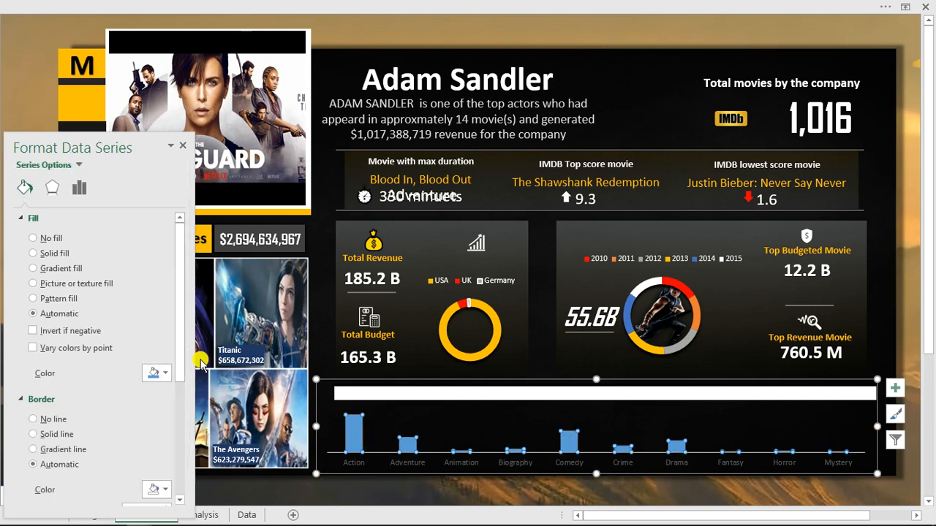
left_click(162, 373)
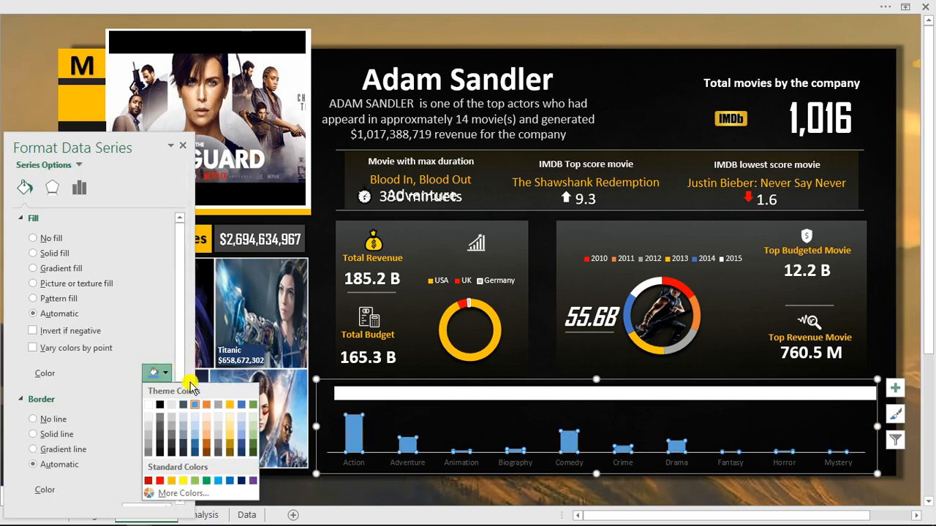
left_click(218, 481)
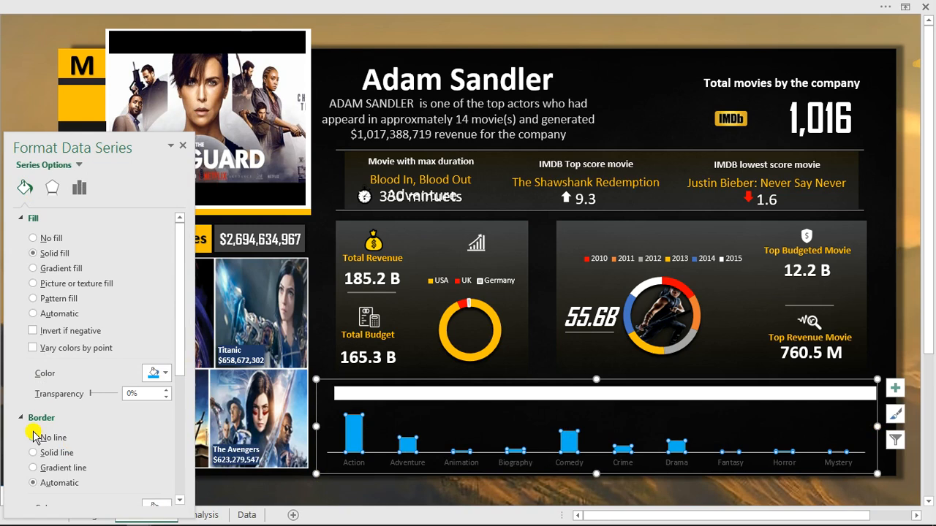
left_click(33, 452)
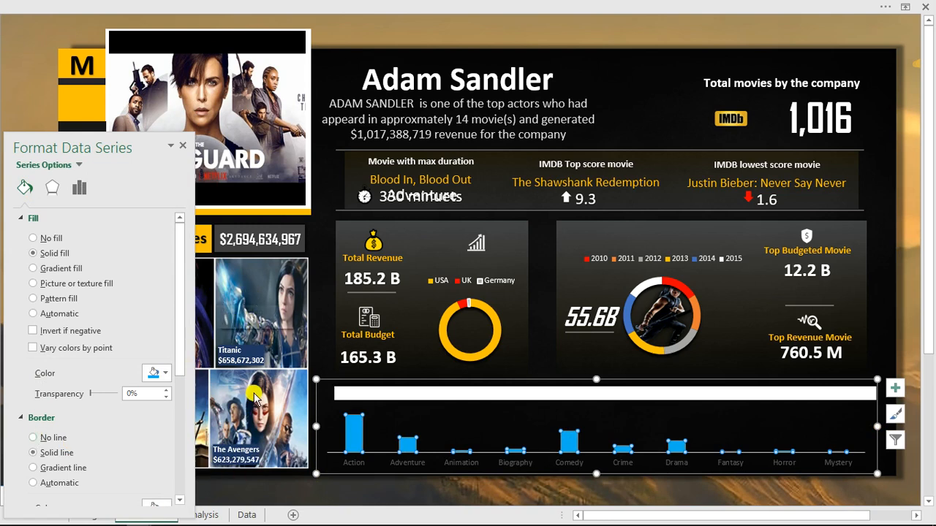
- Set the font colour of the genre chart's horizontal axis labels to white and close the formatting pane
left_click(581, 463)
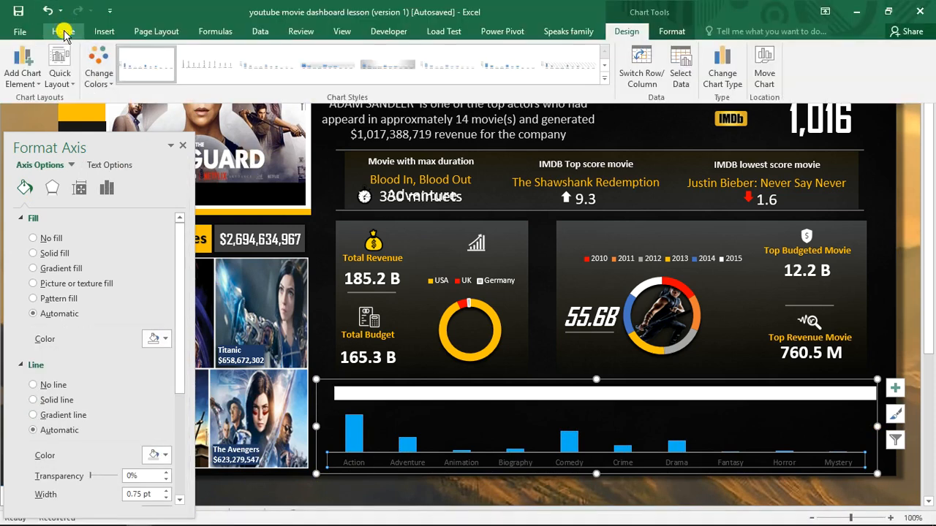
left_click(64, 32)
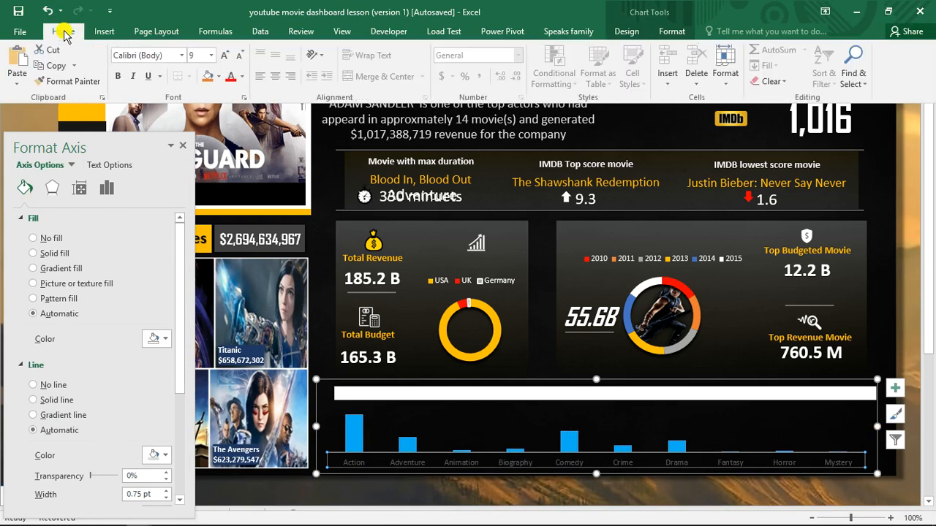
left_click(244, 79)
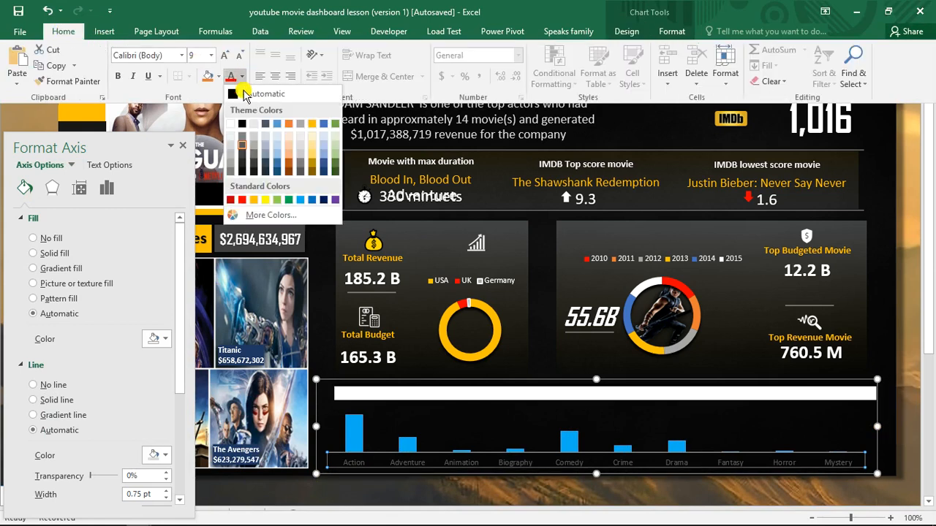
left_click(231, 128)
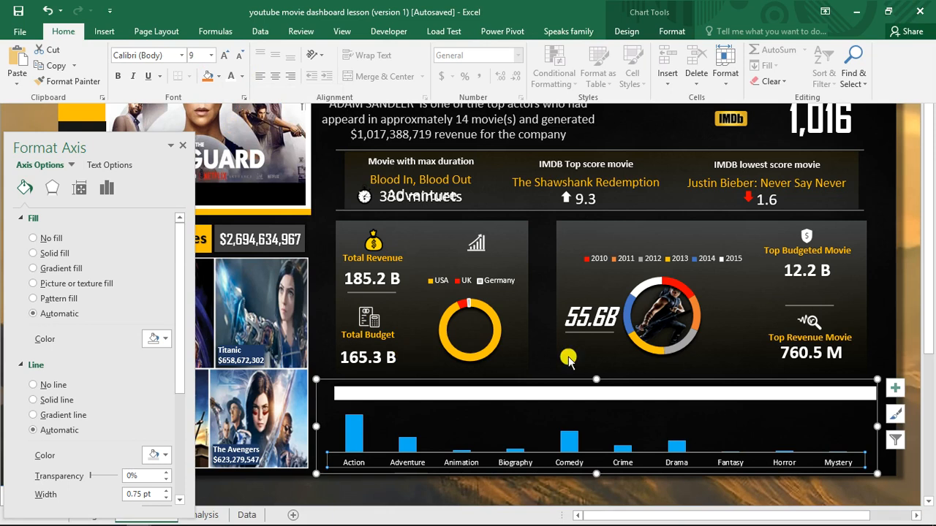
left_click(182, 145)
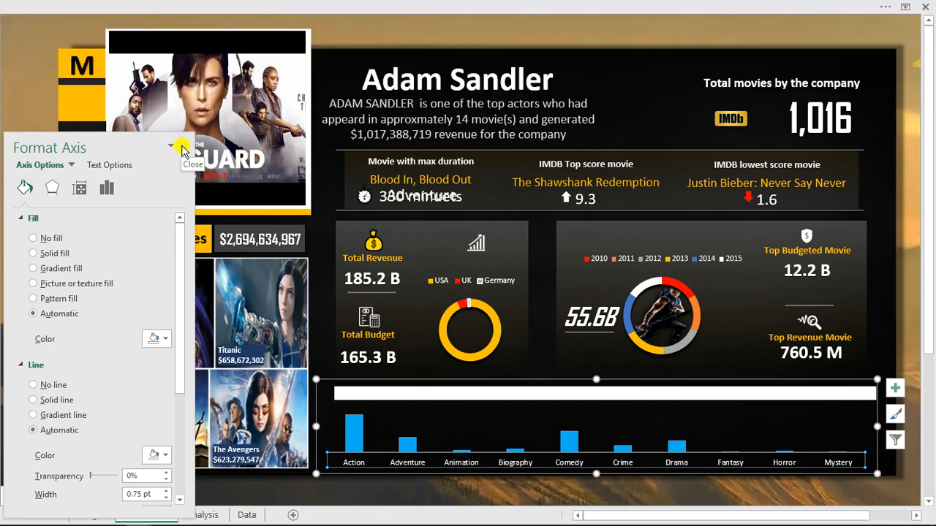
left_click(181, 145)
left_click(11, 180)
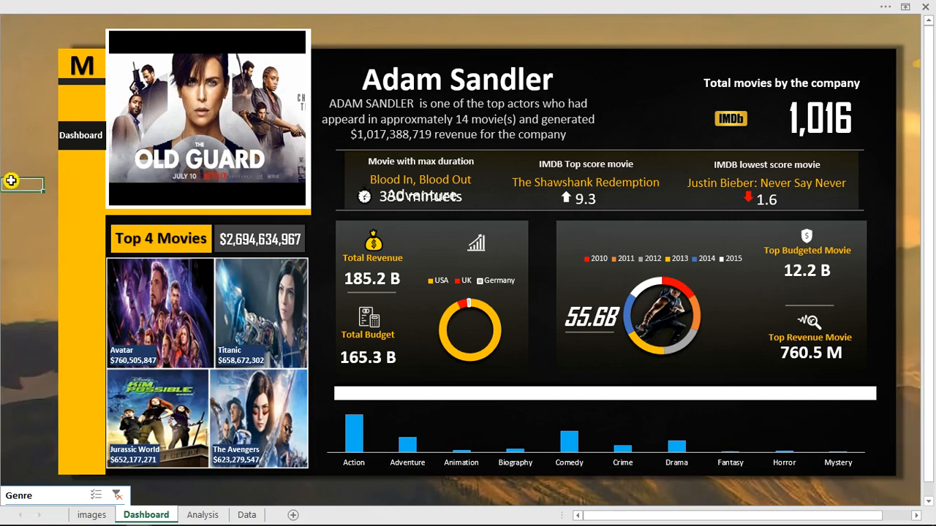
- Switch to the Dynamic movie Dashboard vba workbook and try the Revenue and IMDB Score options above its genre chart
mouse_move(139, 516)
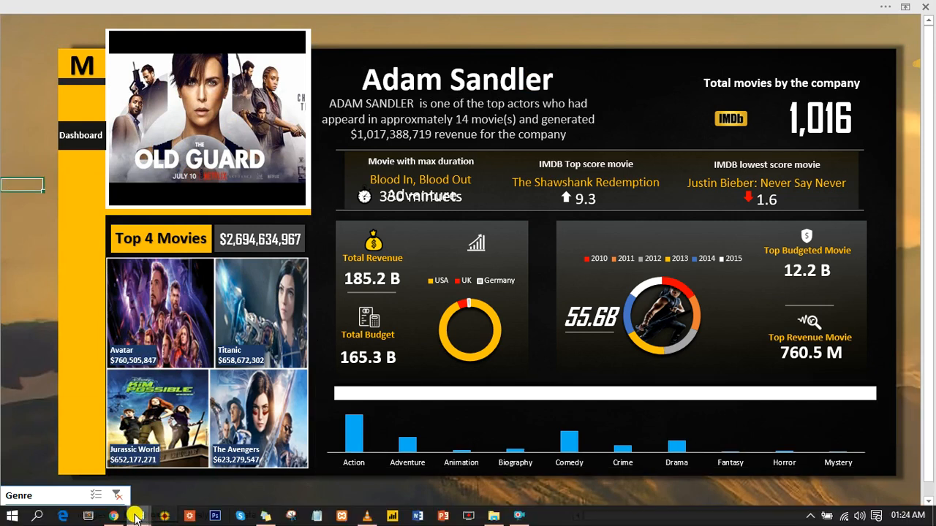
left_click(194, 471)
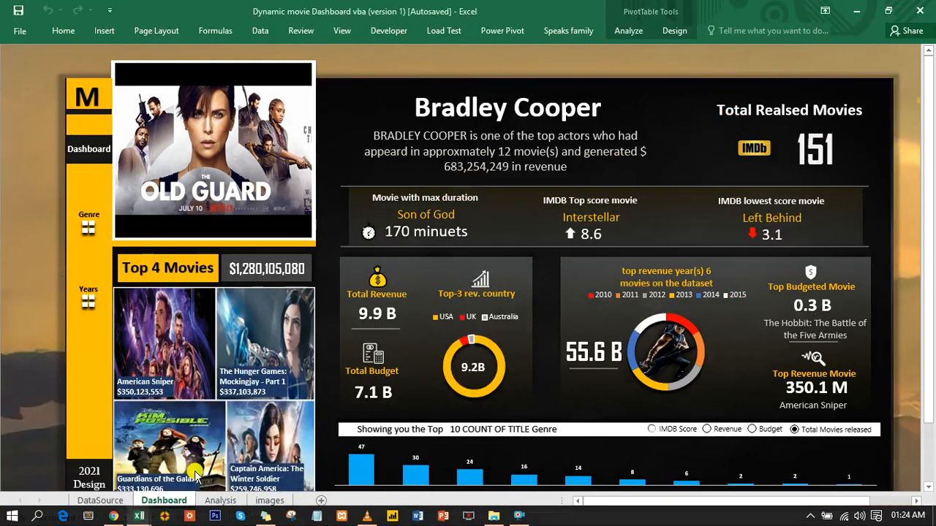
left_click(709, 429)
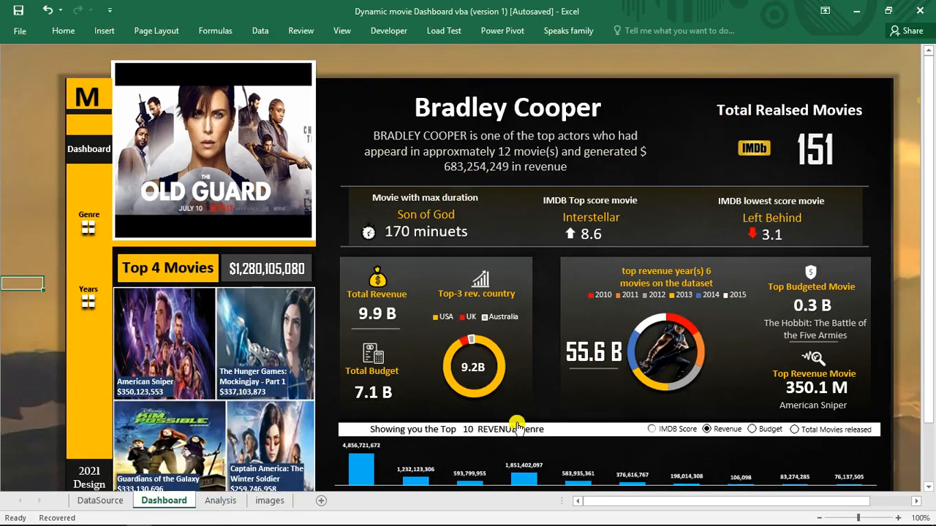
left_click(653, 430)
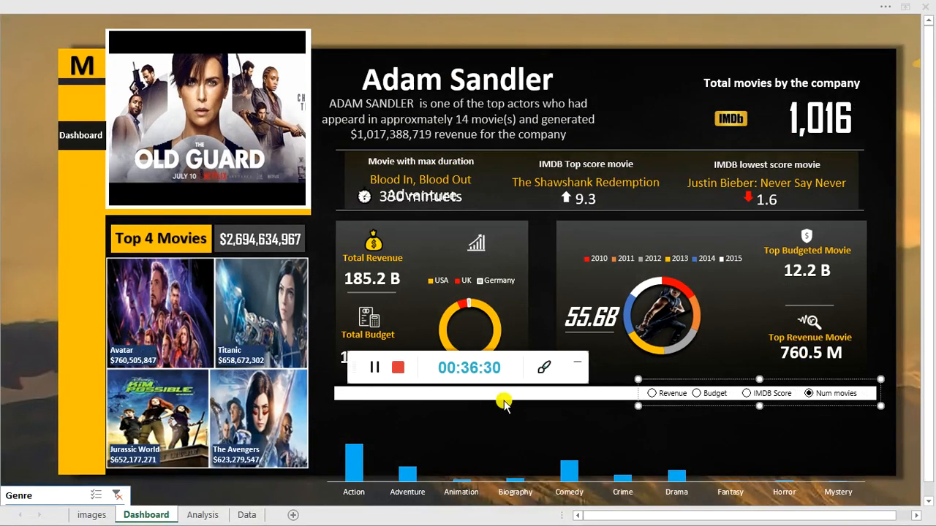
- Link the Dashboard option buttons to cell W2 of the Analysis sheet and enable 3-D shading on the selected button
left_click(580, 370)
left_click(705, 391)
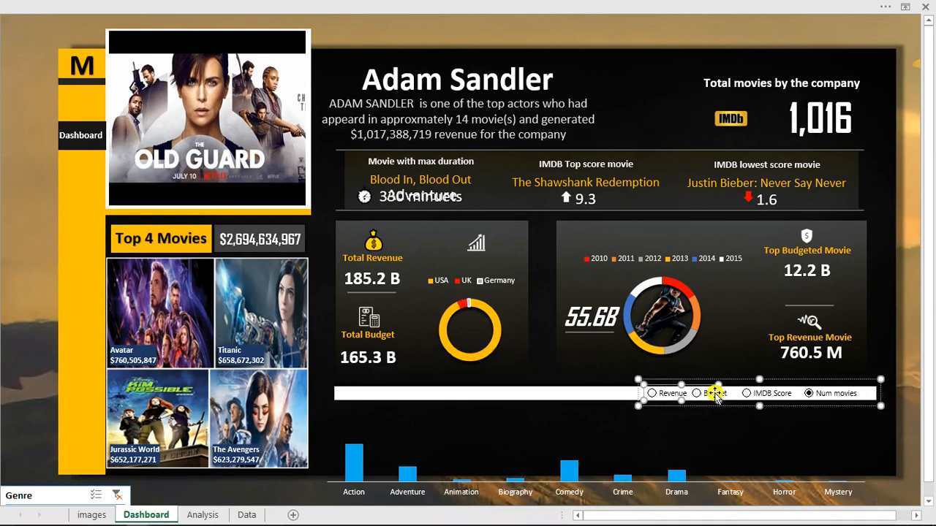
right_click(658, 386)
key("Escape")
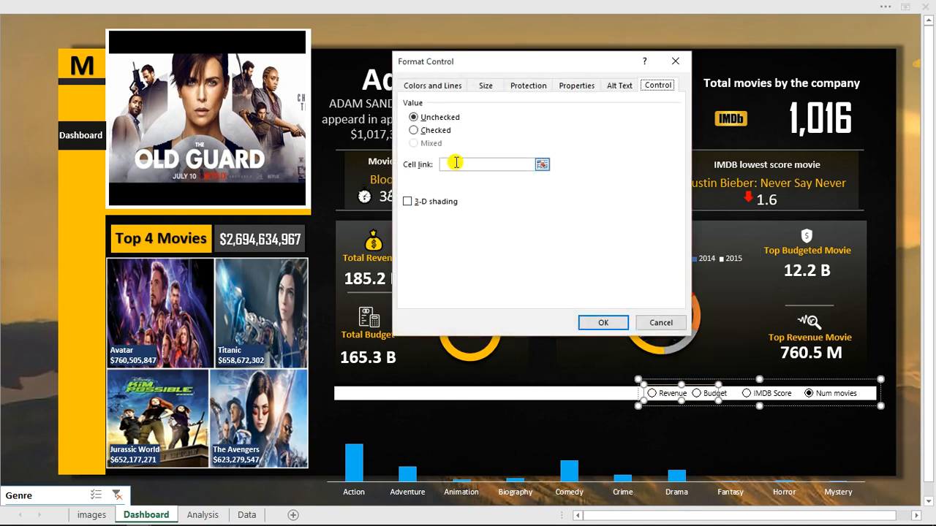
left_click(455, 161)
left_click(408, 202)
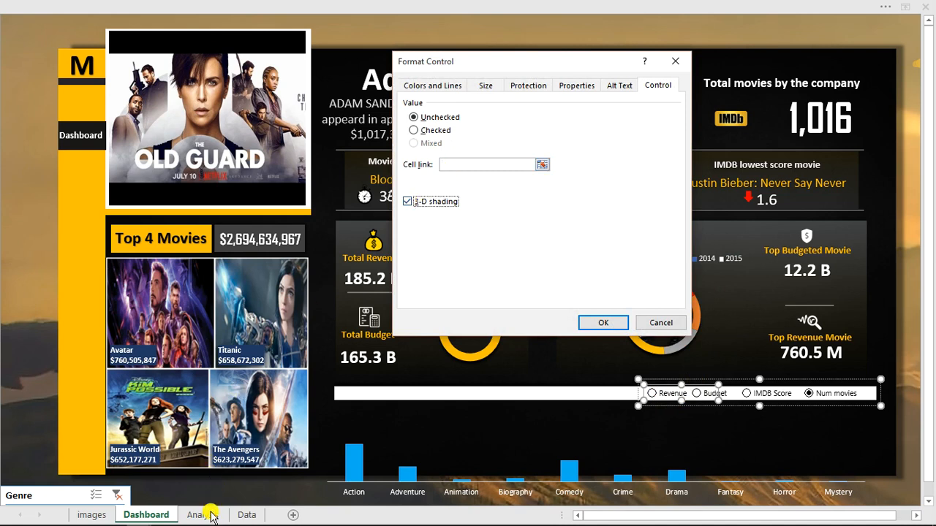
left_click(492, 165)
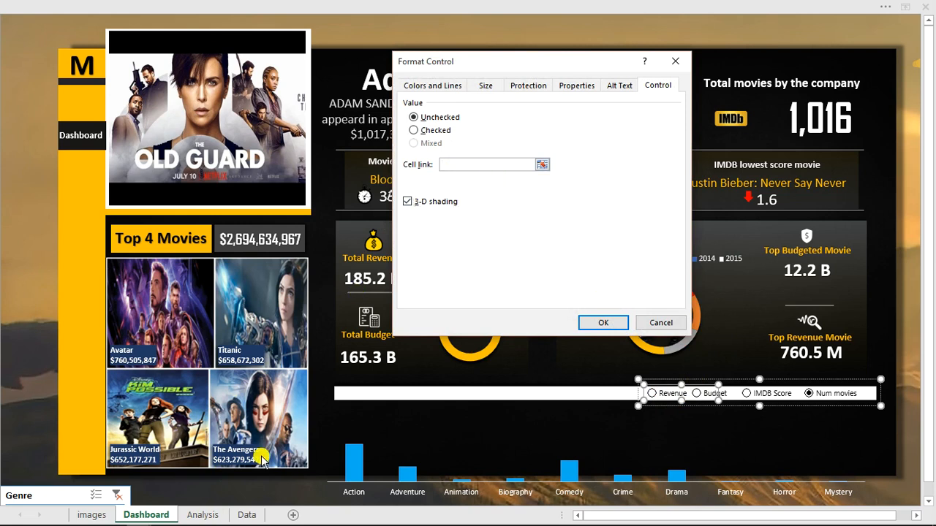
left_click(202, 514)
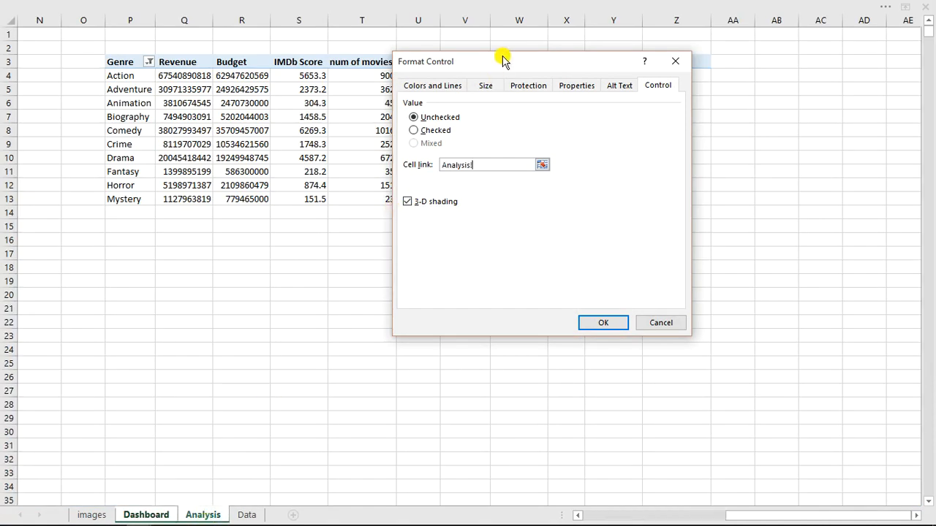
left_click_drag(500, 58, 490, 163)
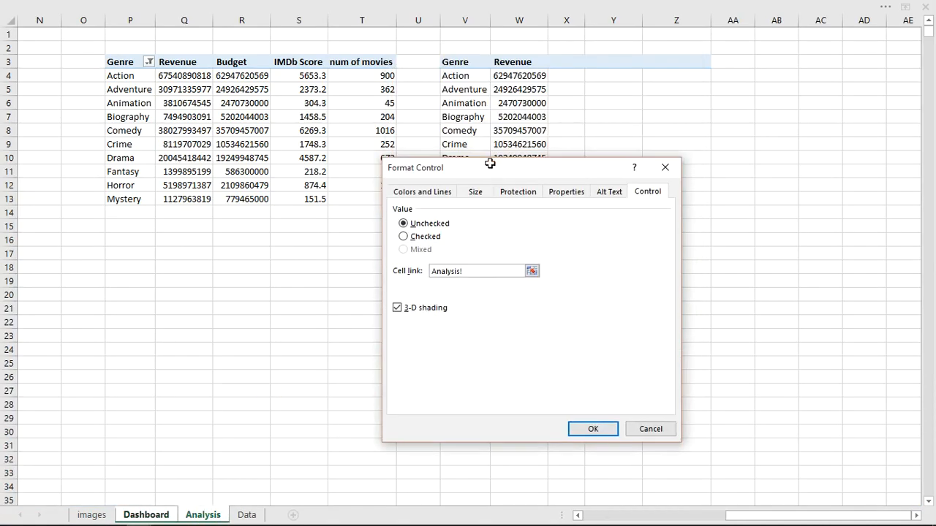
left_click(519, 48)
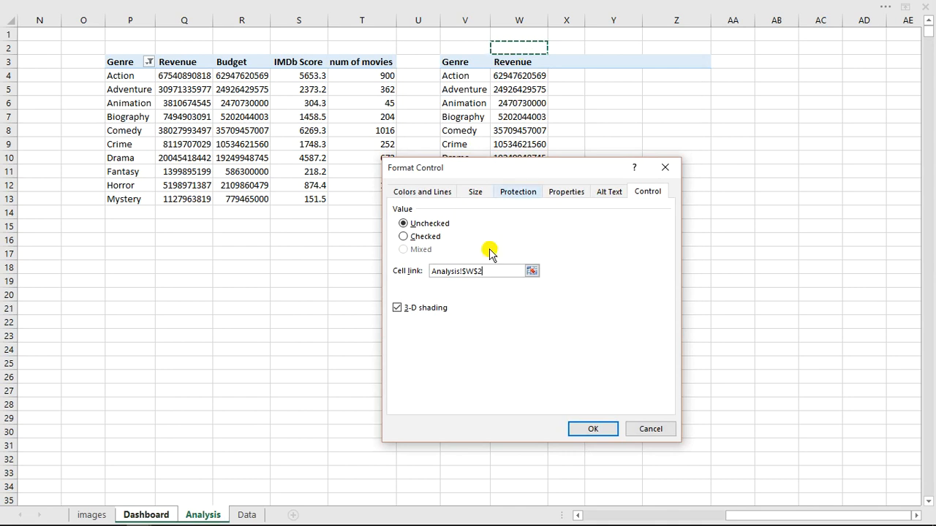
left_click(591, 429)
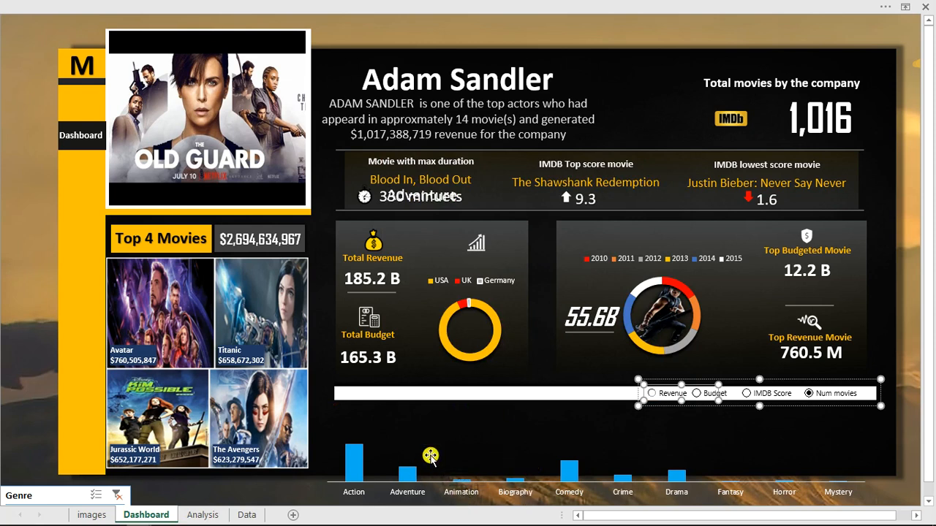
- Move the genre column chart up so its top overlaps the white option bar
left_click(494, 448)
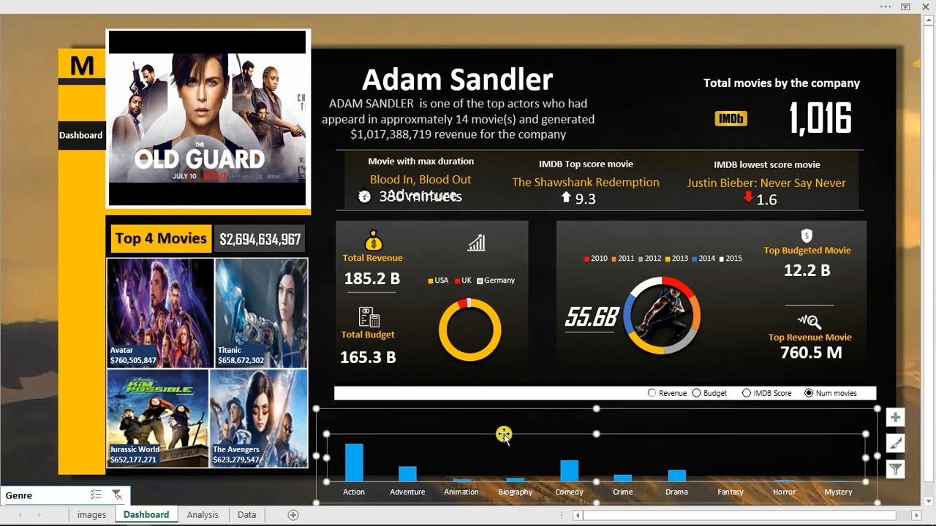
left_click_drag(516, 411, 522, 381)
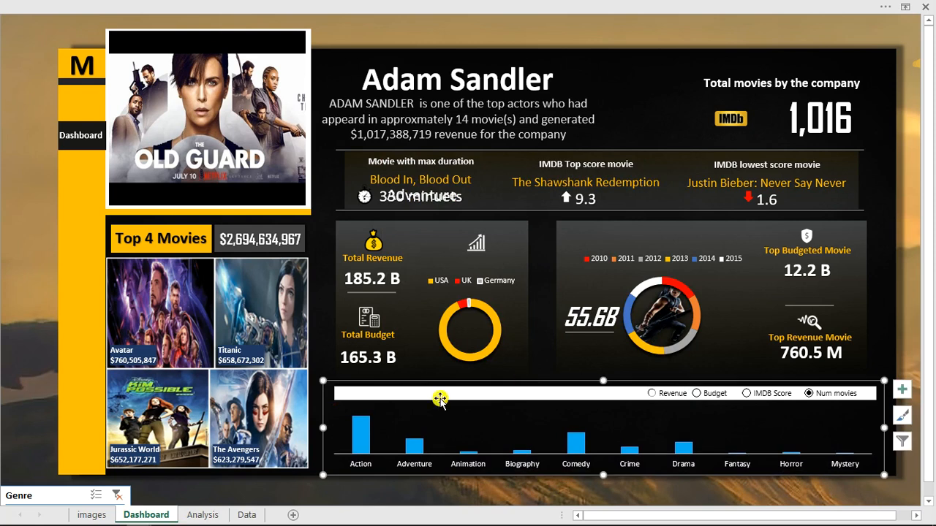
- On the Analysis sheet, enter =INDEX(Q3:T3,W2) in W3 so the header follows the selected option
left_click(202, 514)
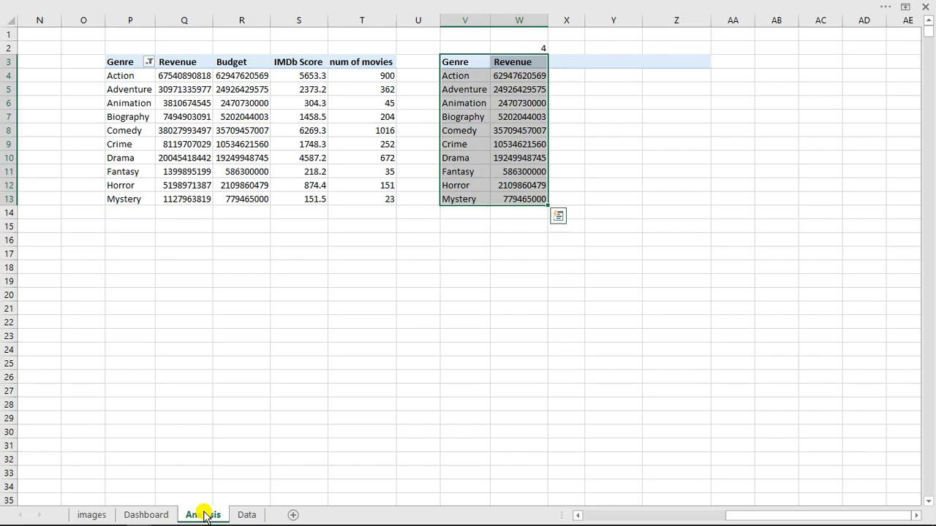
left_click(534, 63)
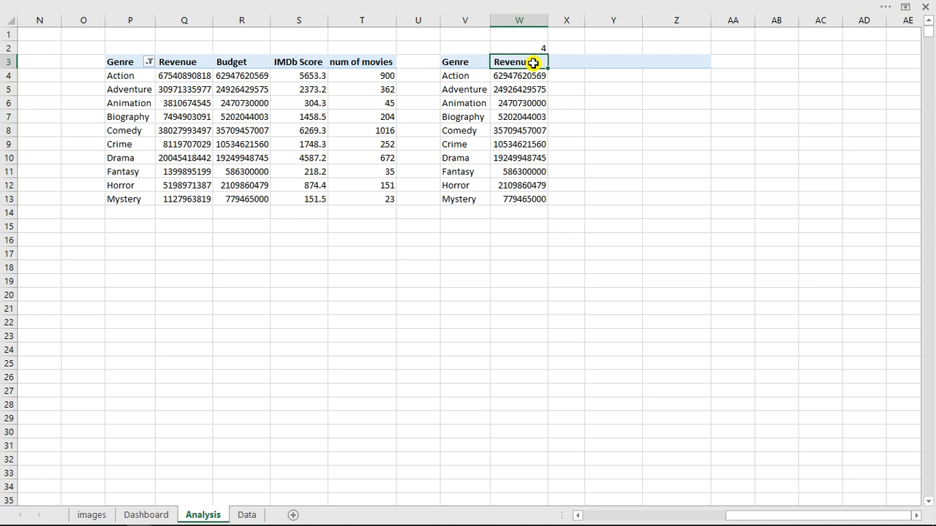
type("=")
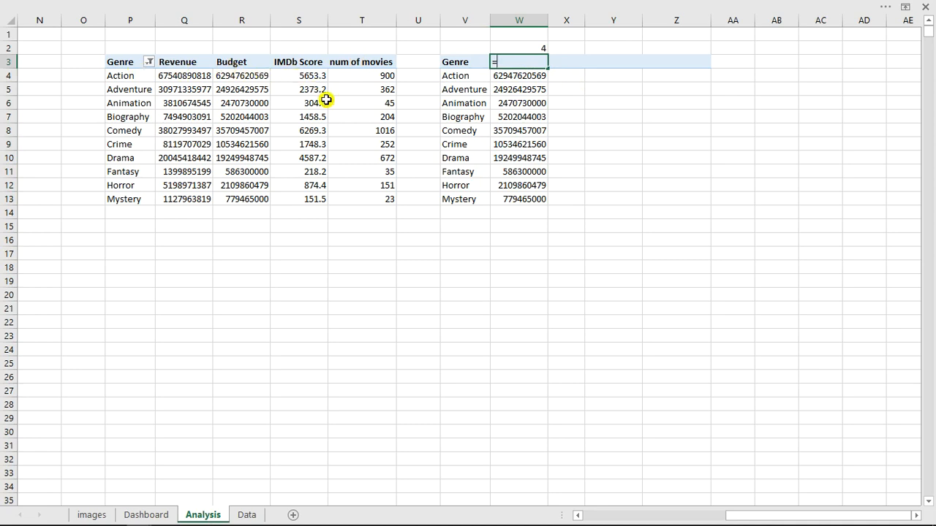
type("ind")
key("Tab")
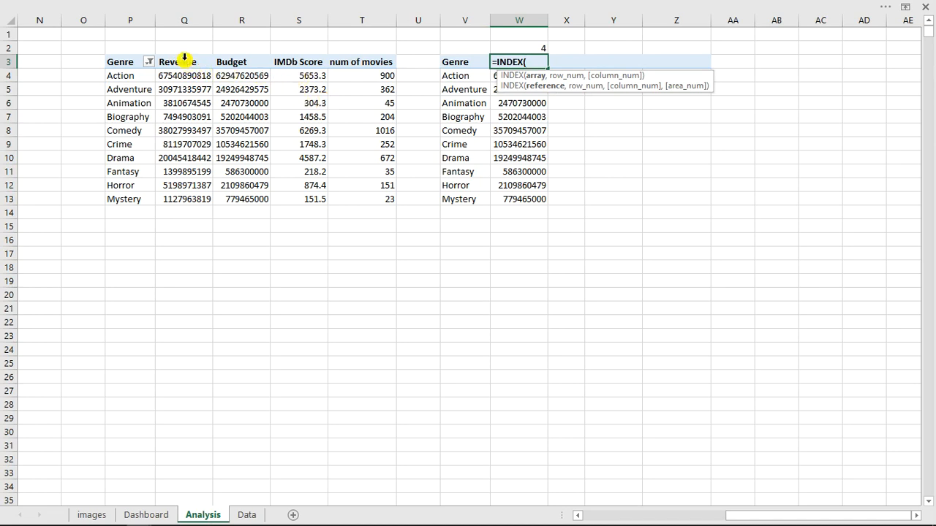
left_click(184, 58)
left_click_drag(187, 62, 364, 58)
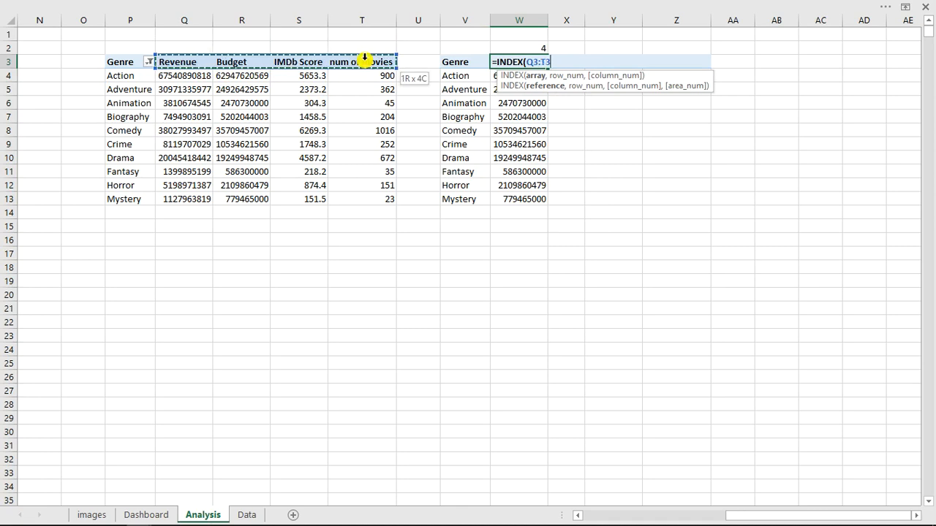
type(",")
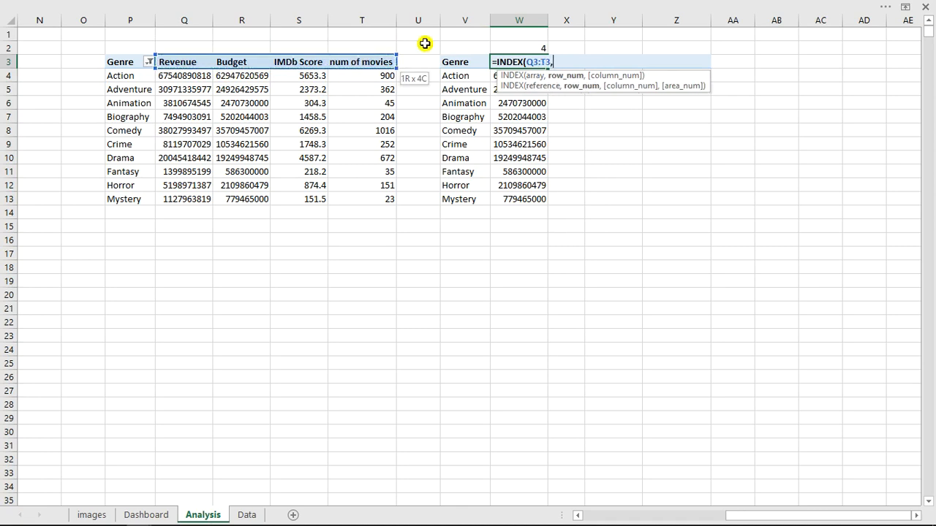
left_click(537, 47)
key("Return")
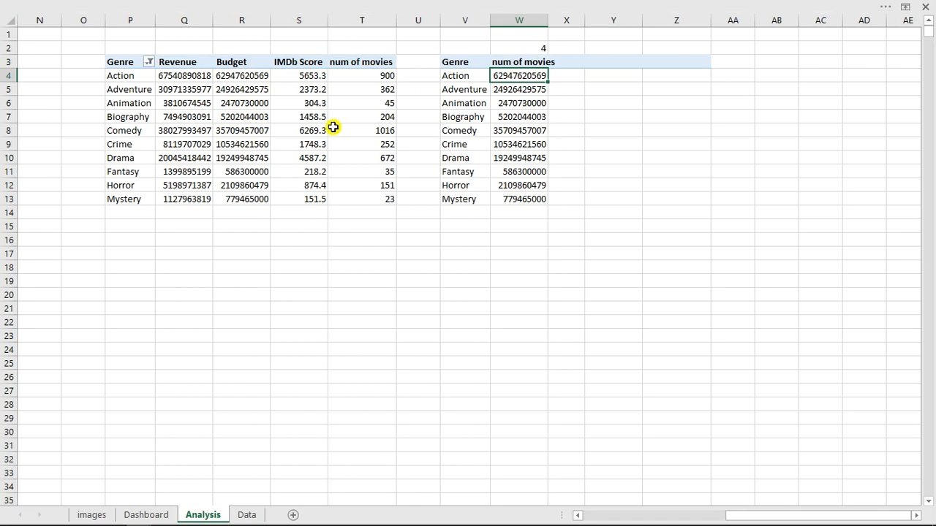
- Set the linked cell W2 to 1 and display the formula bar to show the formula in W3
left_click(502, 47)
left_click(502, 47)
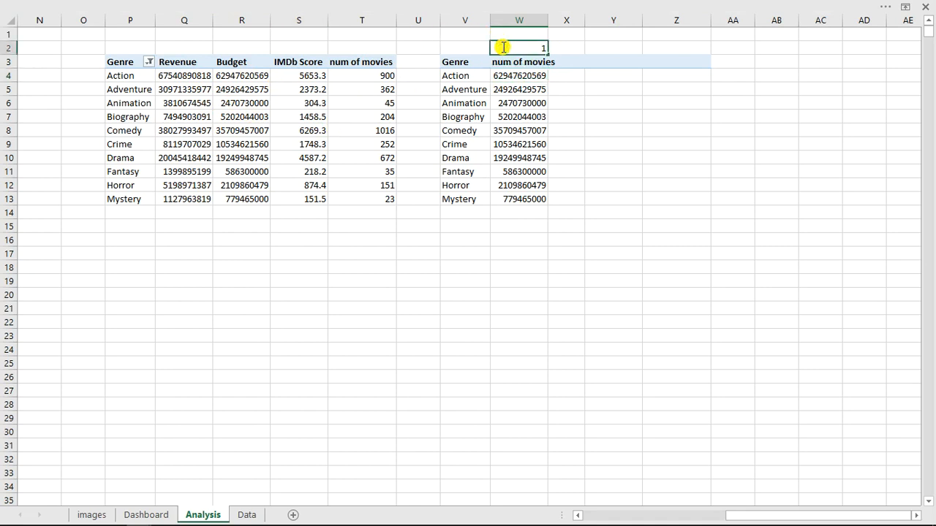
key("Return")
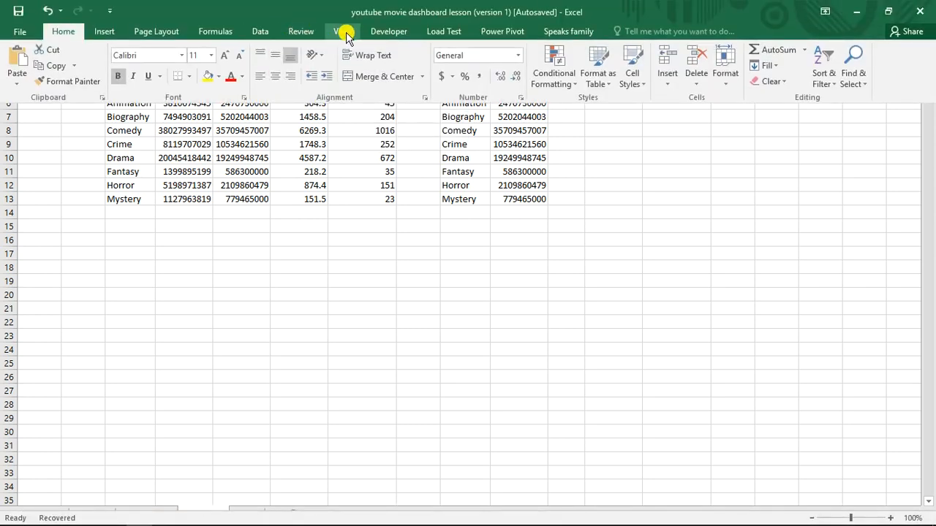
left_click(343, 32)
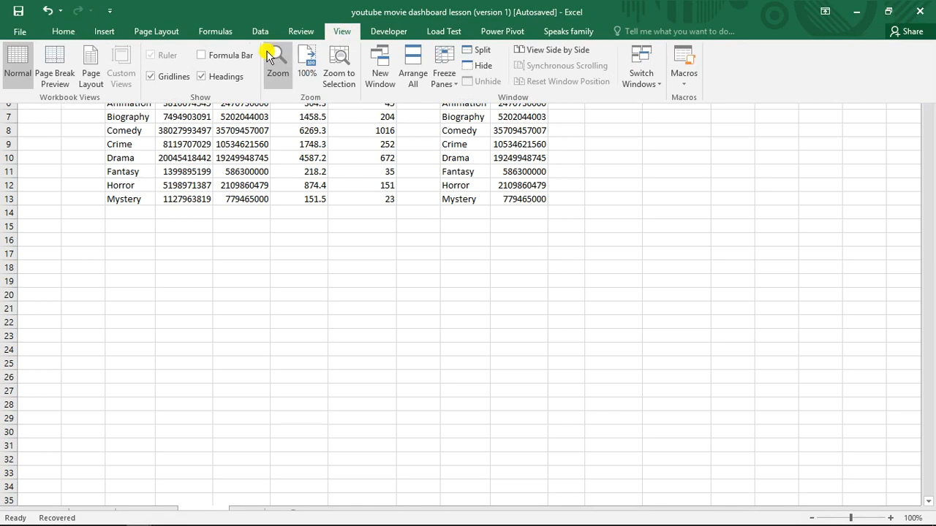
left_click(202, 55)
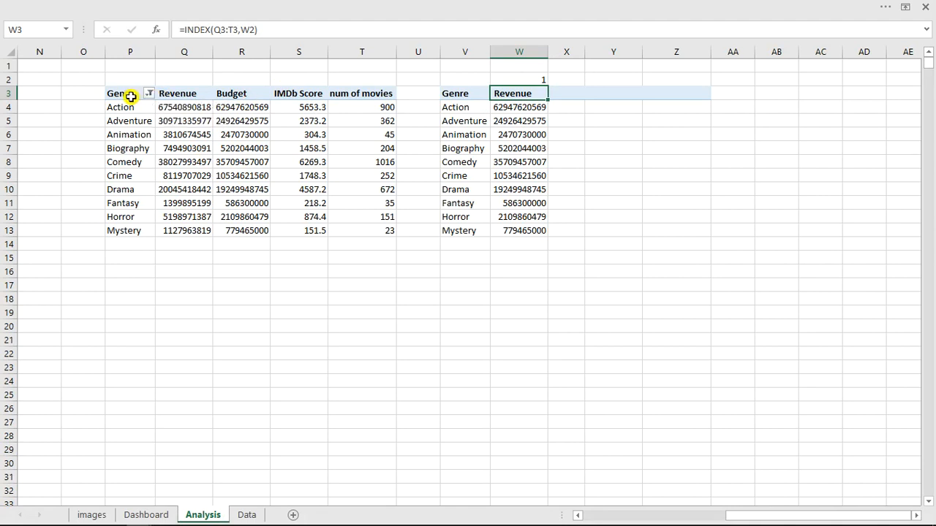
- Name the pivot table's header row P3:T3 on the Analysis sheet as header
left_click_drag(130, 95, 354, 93)
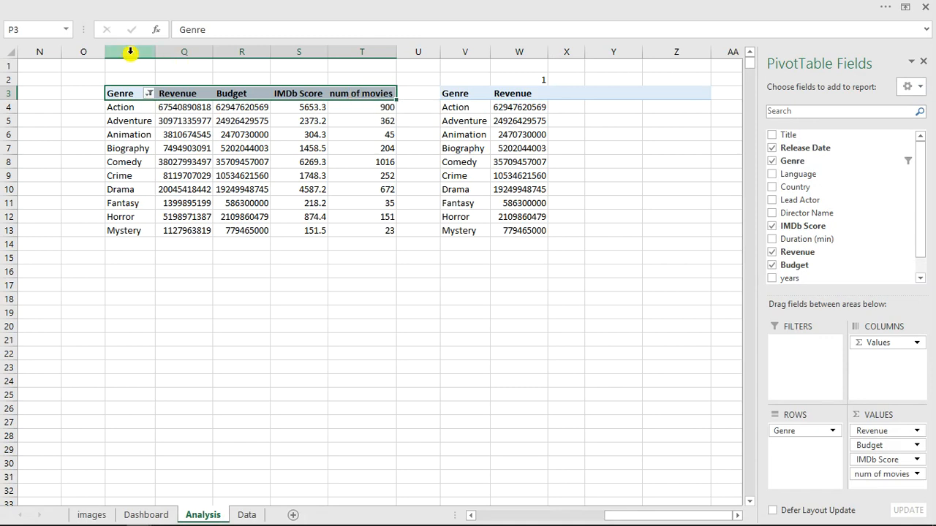
left_click(44, 32)
type("head")
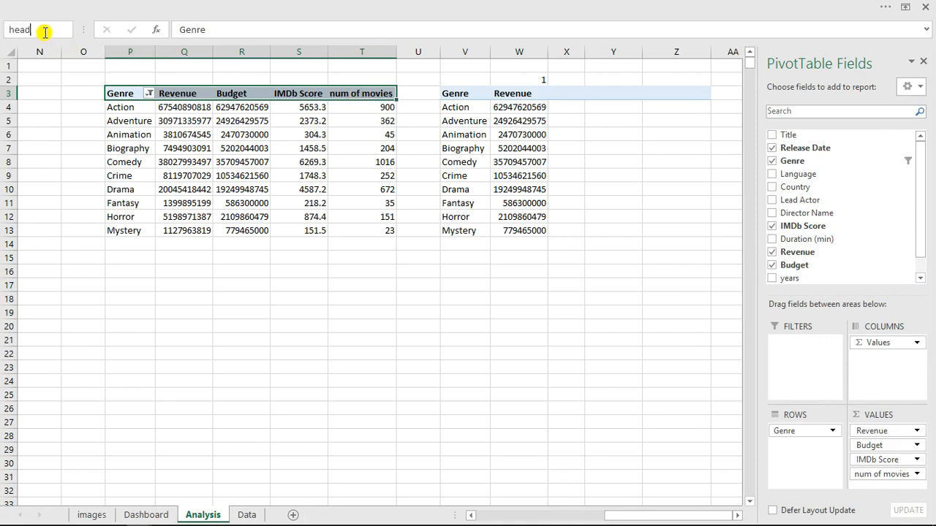
type("er")
key("Return")
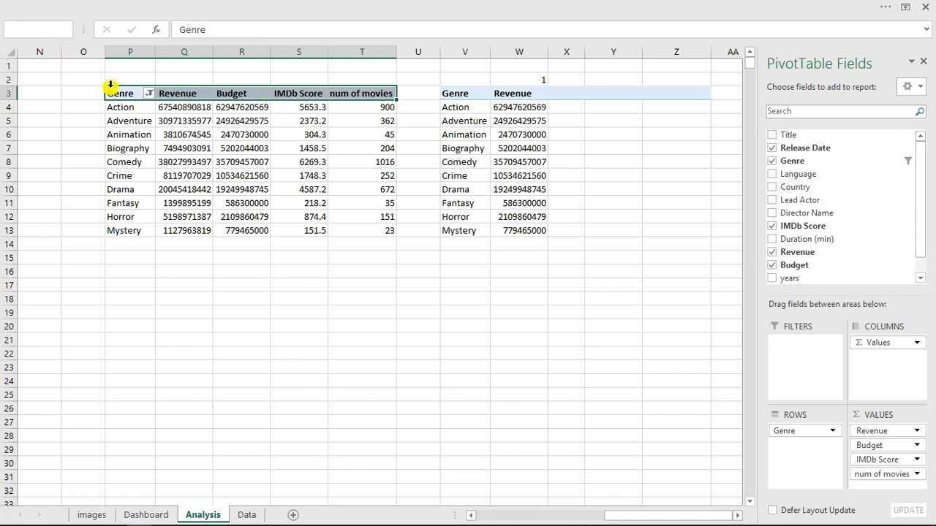
- Name the pivot table's body cells P4:T13, excluding the header row, as datarange
left_click(135, 109)
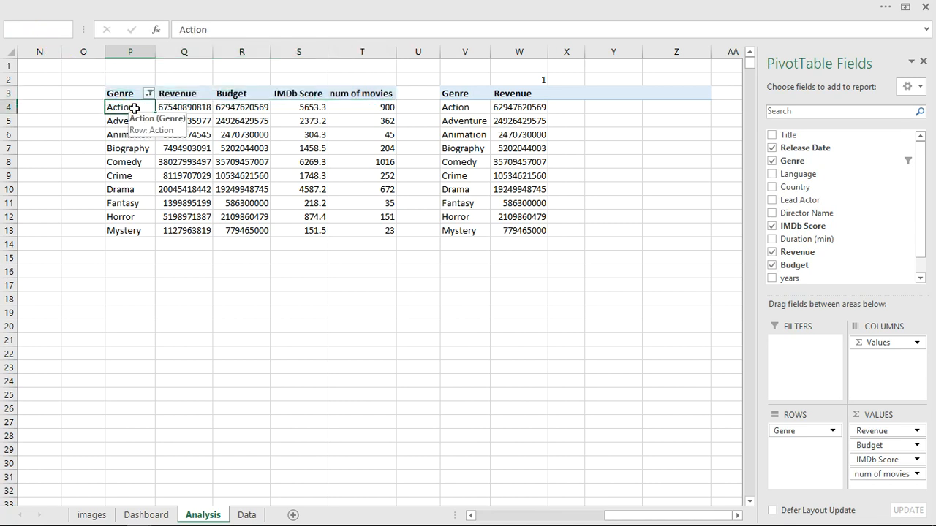
mouse_move(134, 108)
left_mouse_down()
mouse_move(198, 116)
mouse_move(341, 186)
mouse_move(369, 229)
left_mouse_up()
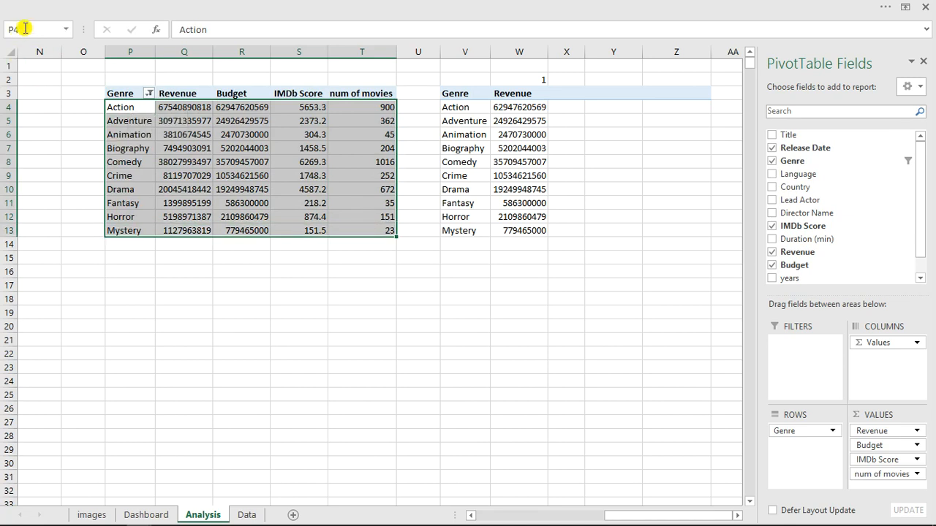
left_click(25, 28)
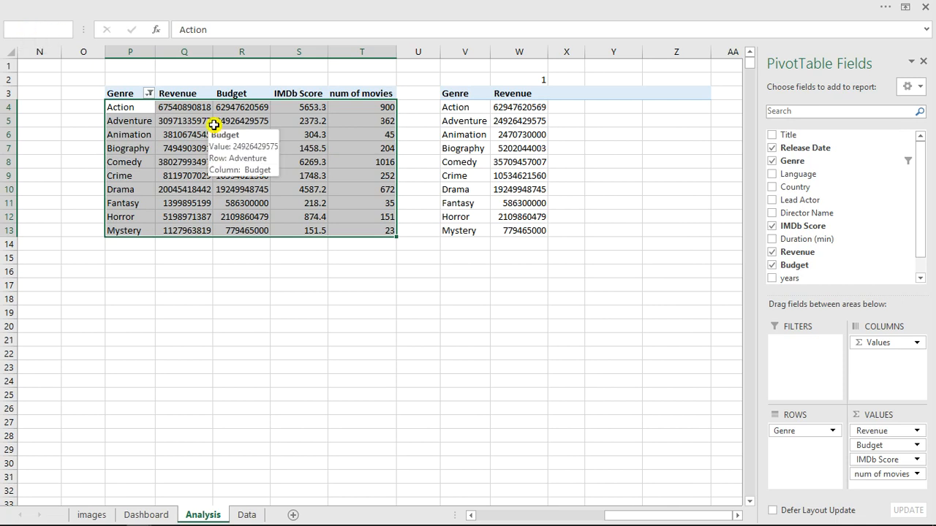
- Clear the values in W4:W13 and check the genre column chart on the Dashboard sheet
left_click(526, 107)
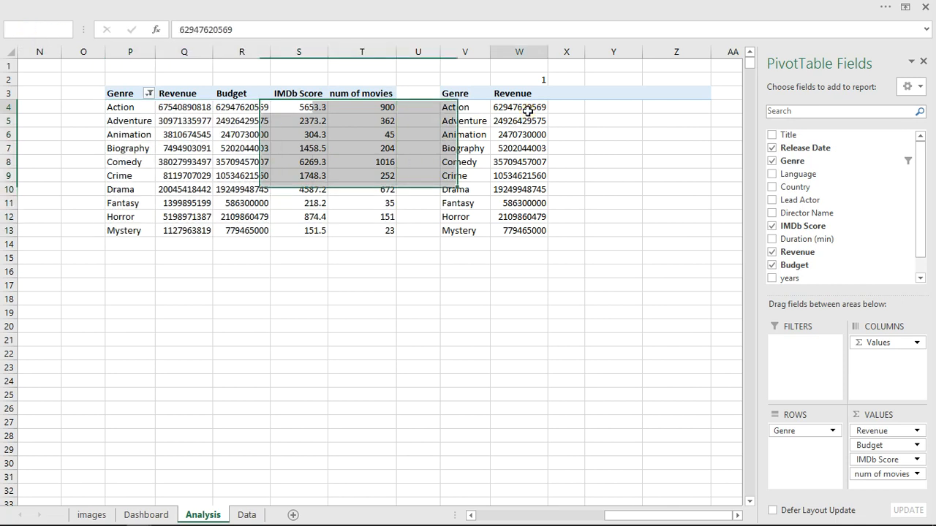
left_click_drag(533, 109, 528, 225)
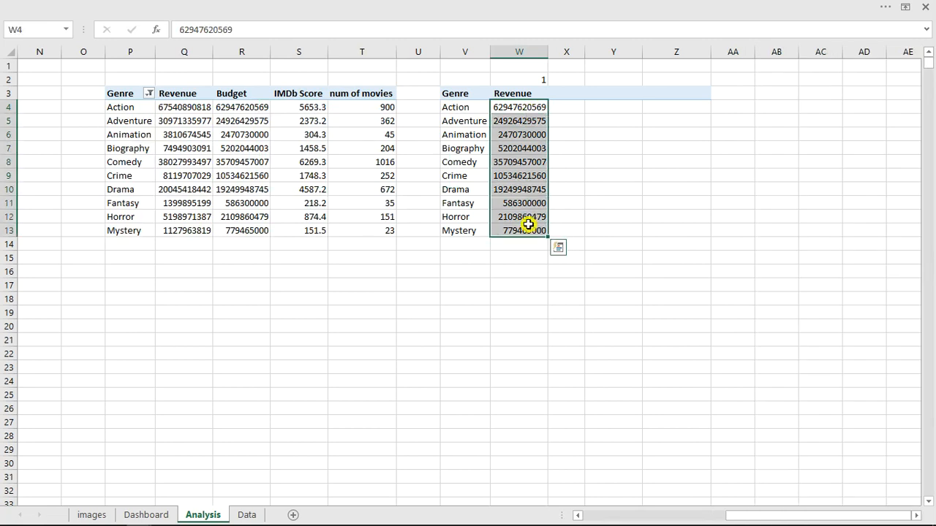
key("Delete")
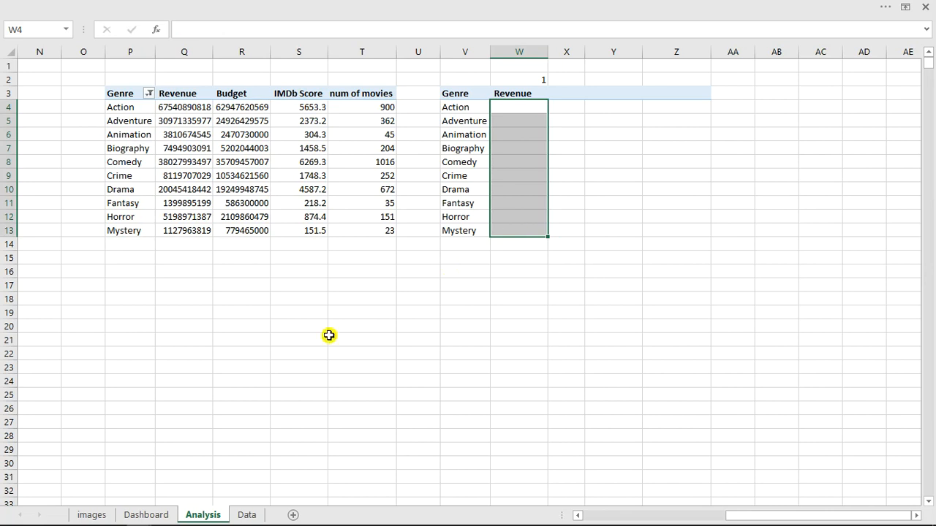
left_click(143, 514)
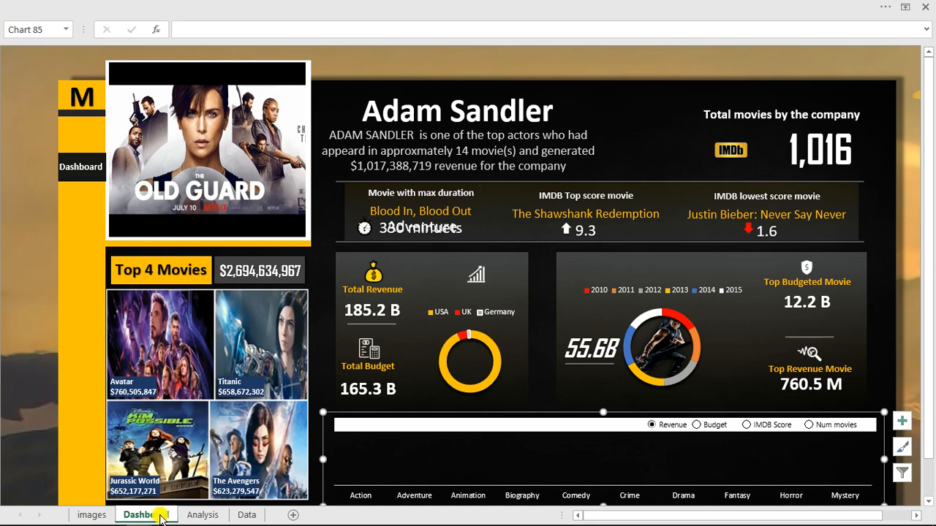
left_click(199, 516)
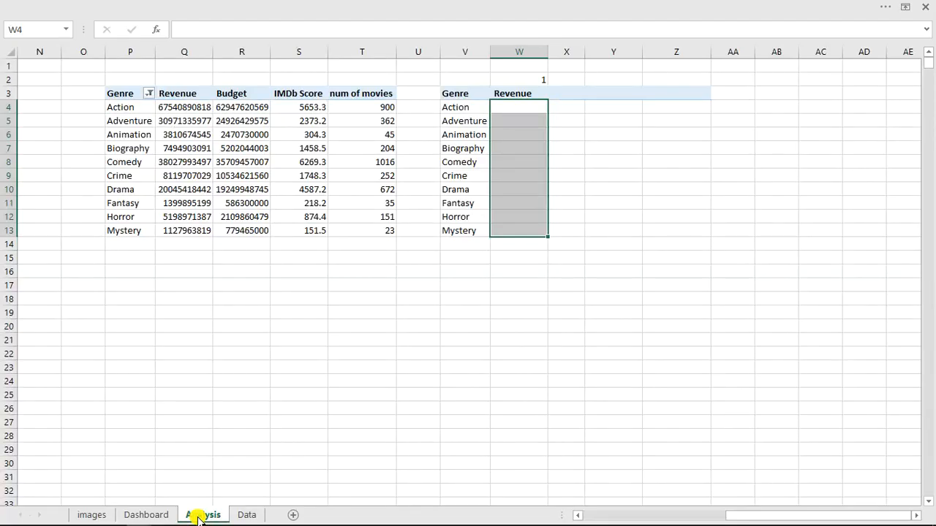
- Begin an INDEX formula in cell W4 of the Analysis sheet
left_click(517, 106)
left_click(517, 106)
type("=")
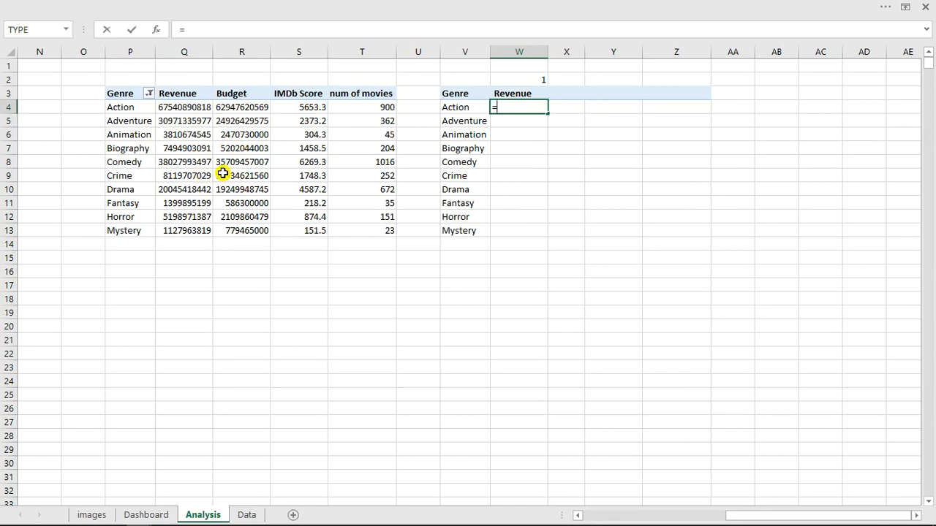
type("nd")
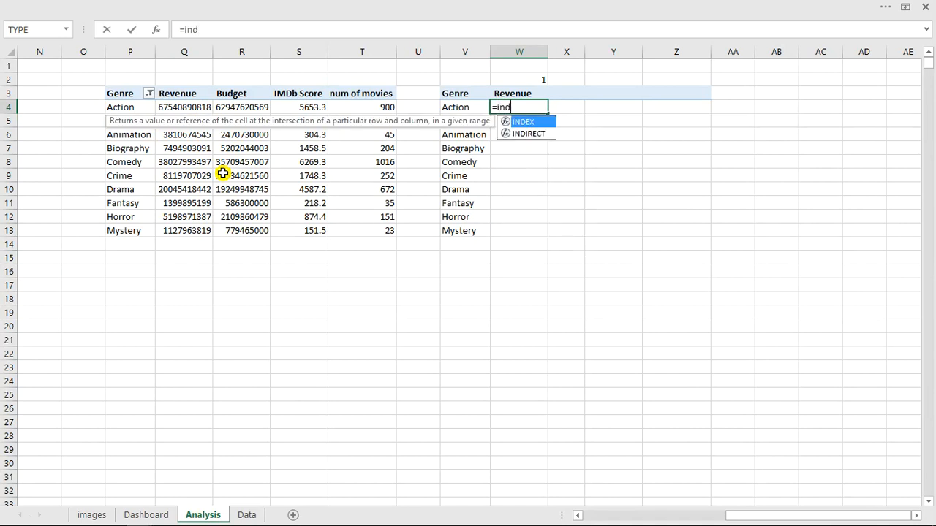
key("Tab")
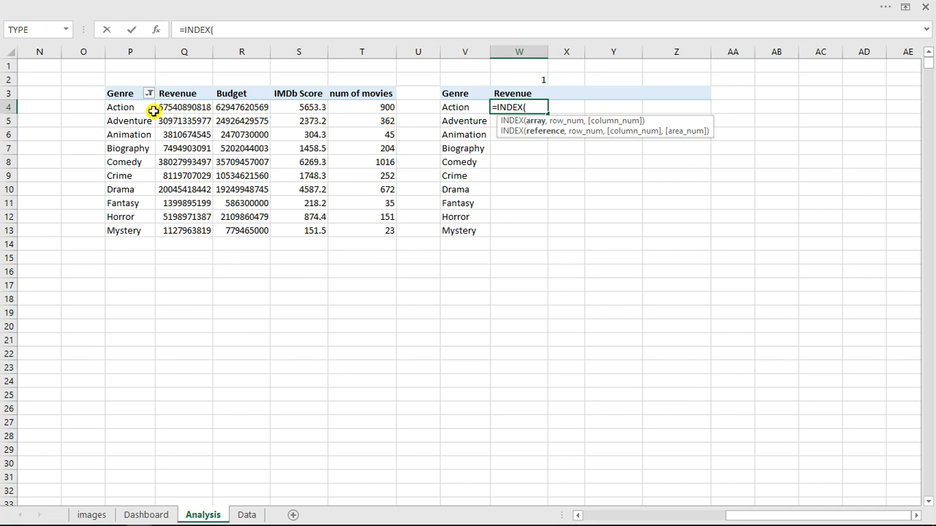
left_click(147, 107)
left_click_drag(147, 107, 379, 228)
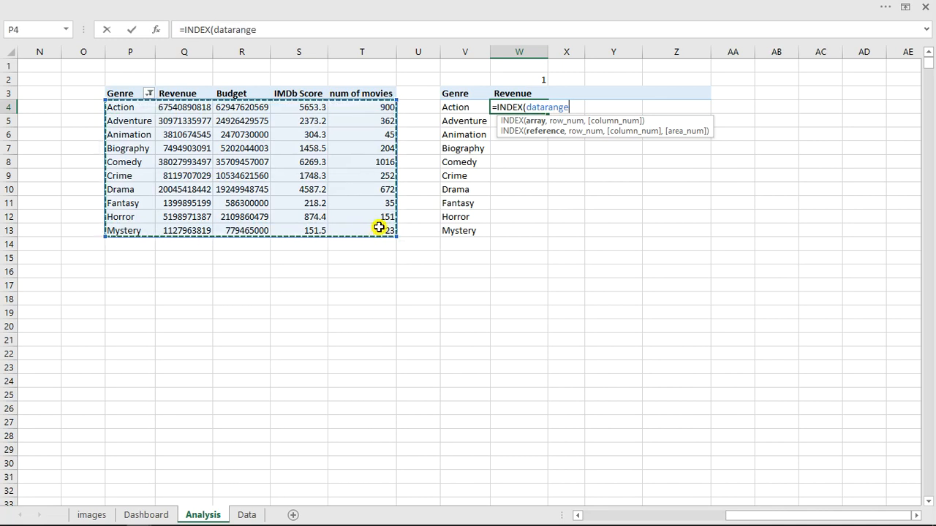
key("BackSpace")
key("BackSpace")
key("BackSpace")
key("BackSpace")
key("BackSpace")
key("BackSpace")
key("BackSpace")
key("BackSpace")
key("BackSpace")
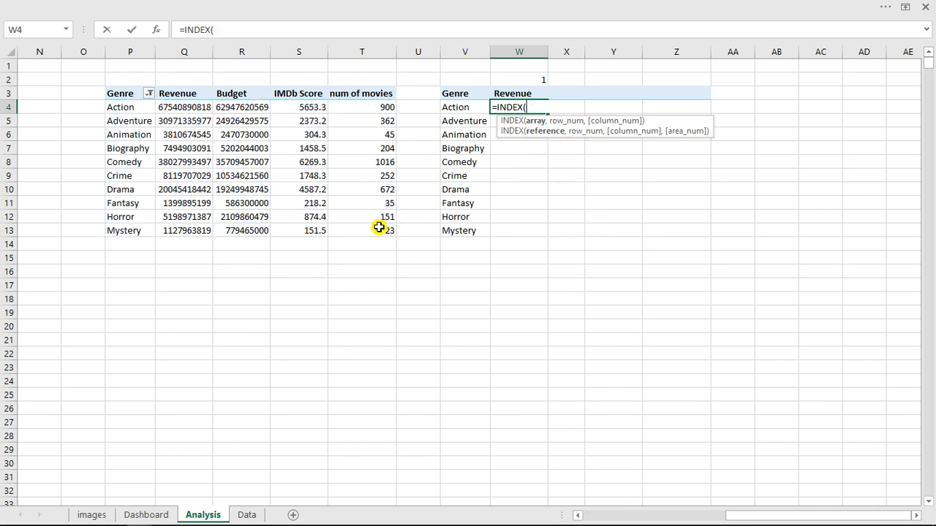
- Give INDEX the array datarange and begin its row argument with MATCH, looking up V4 in P4:P13
type("d")
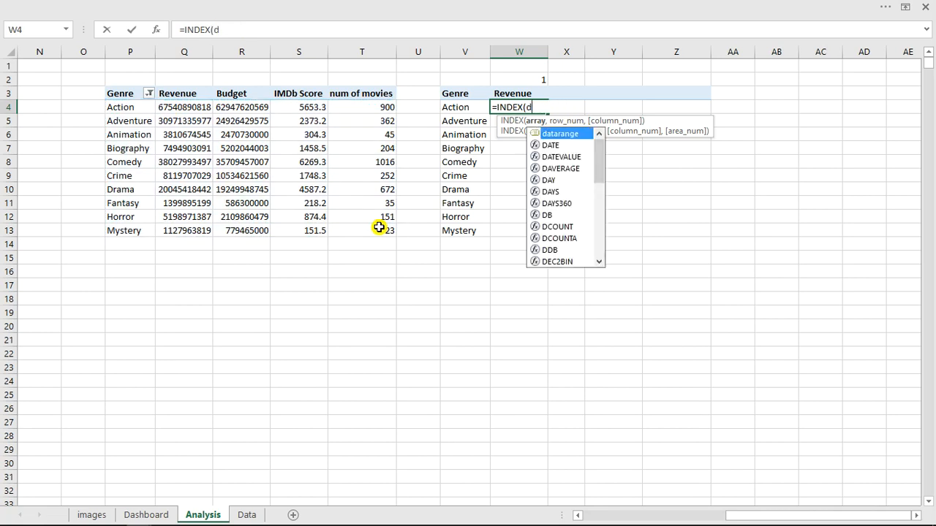
key("Tab")
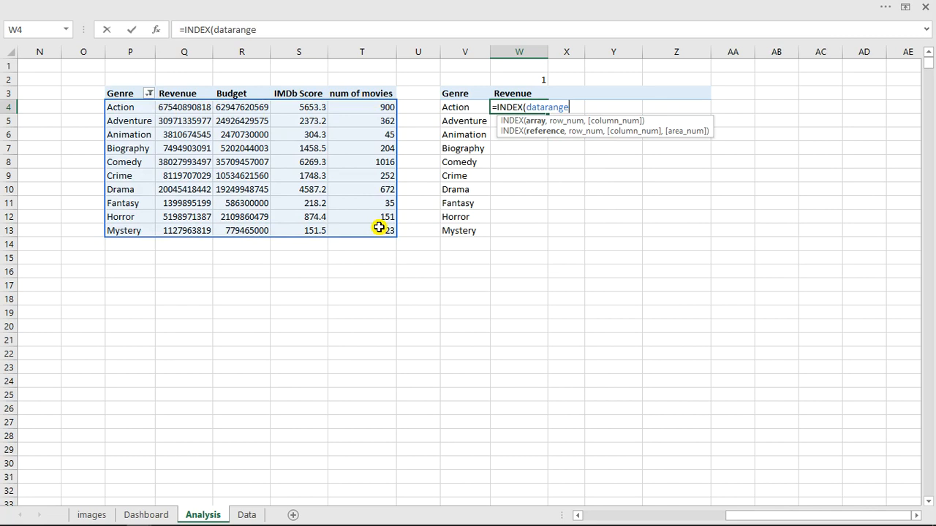
type(",")
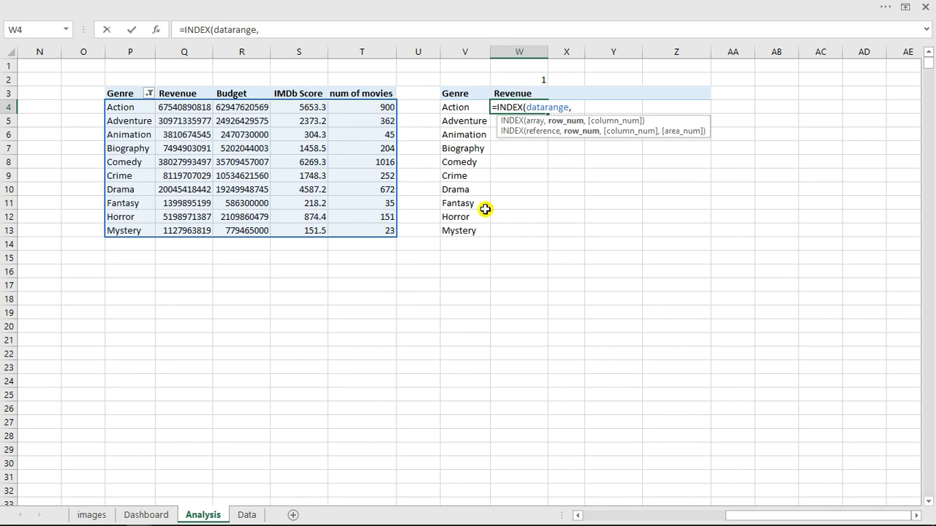
type("mat")
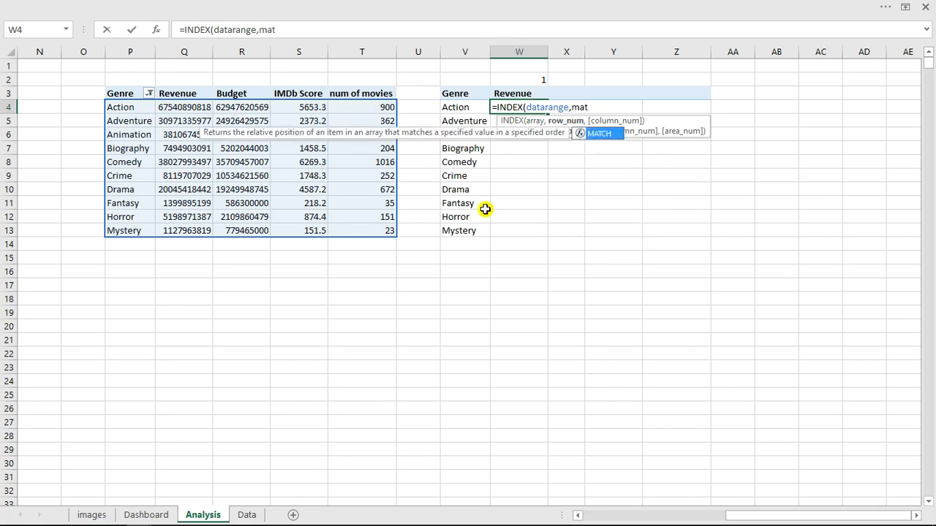
key("Tab")
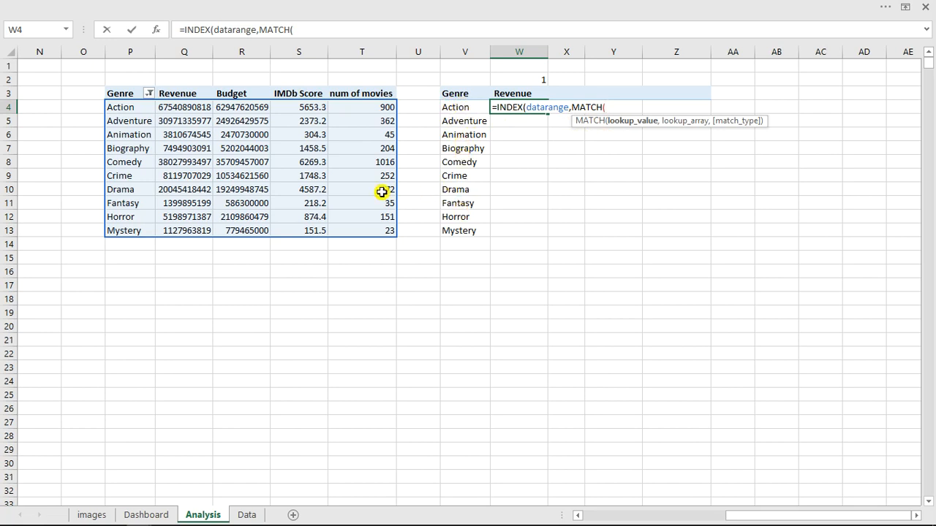
left_click(466, 108)
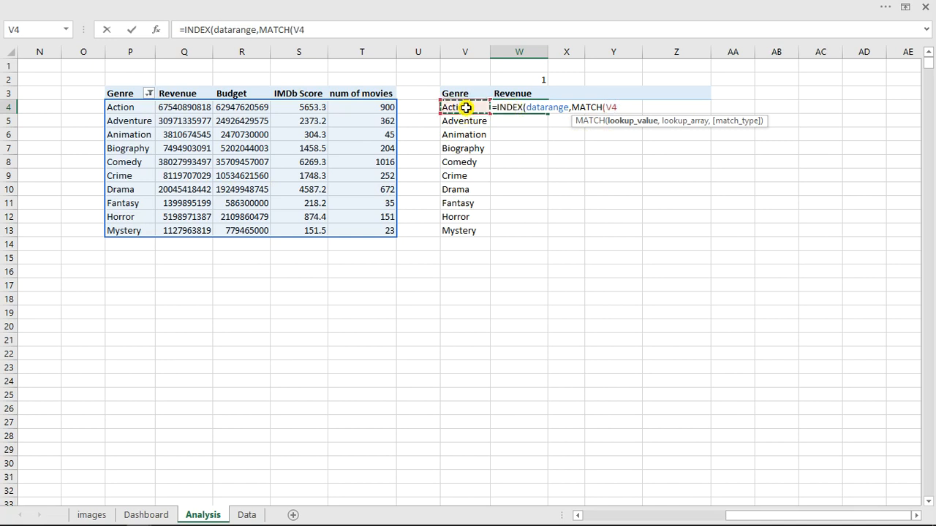
type(",")
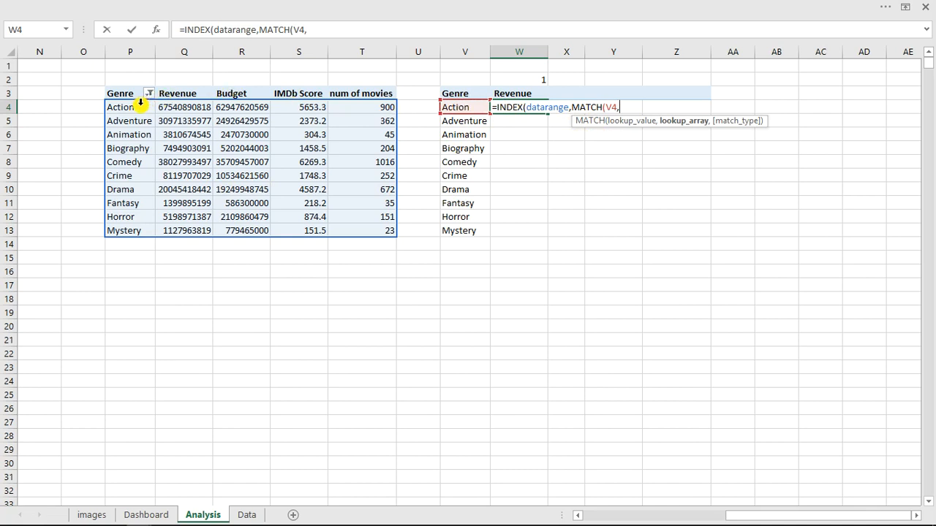
left_click_drag(136, 108, 141, 229)
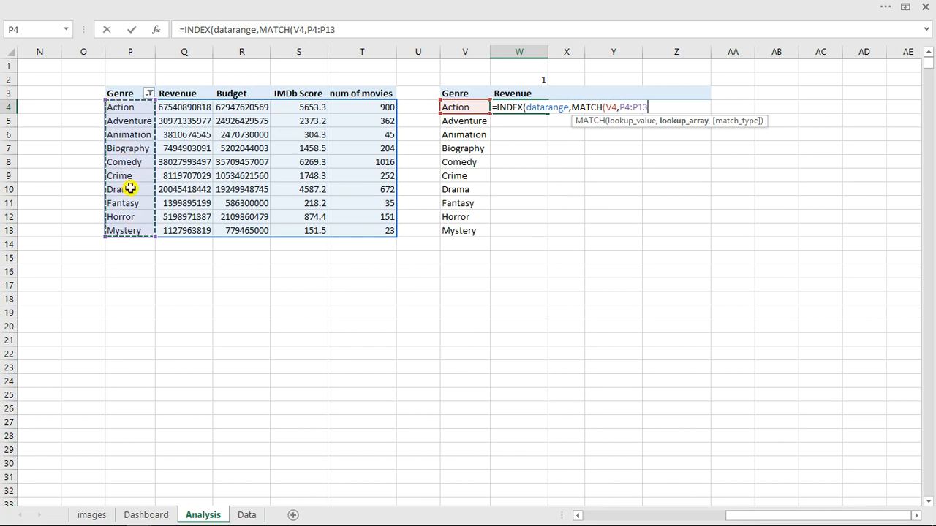
- Make the MATCH references absolute as $V$4 and $P$4:$P$13, and close the row argument with exact match 0
left_click(294, 30)
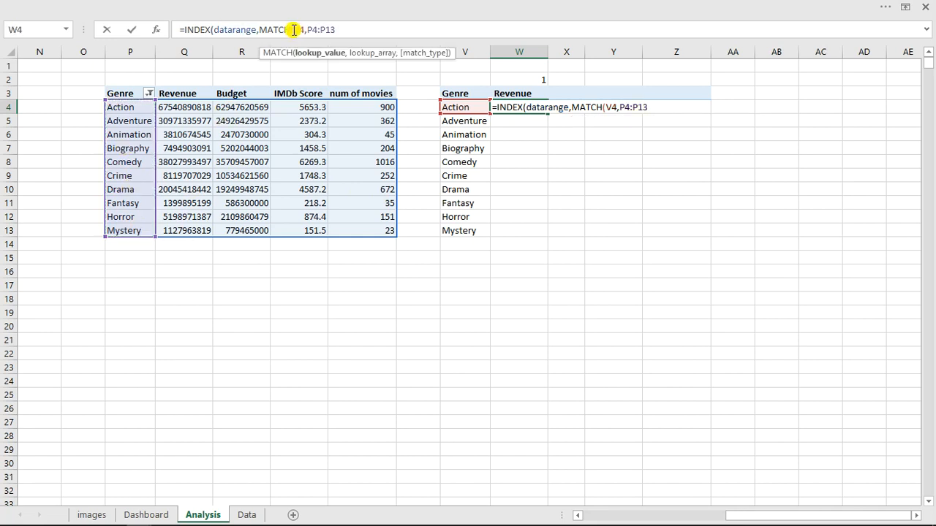
type("$V")
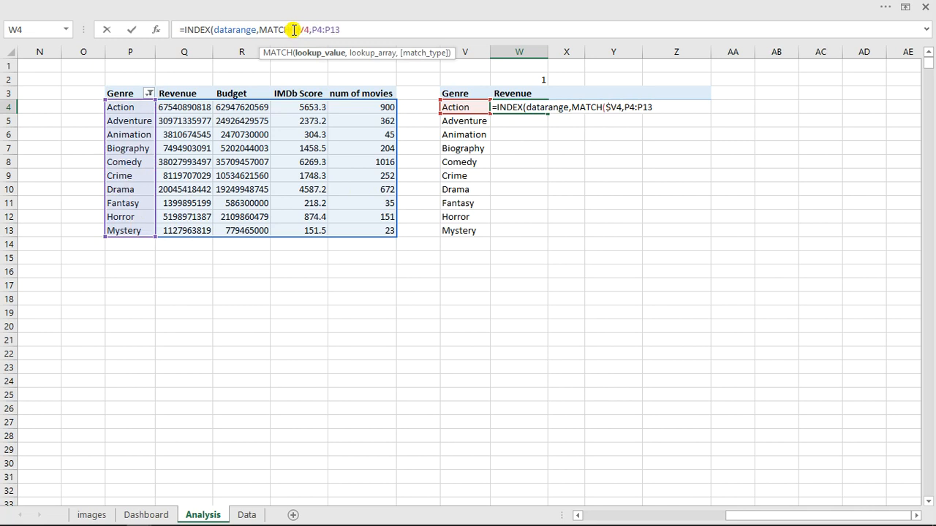
type("$")
key("Right")
key("Right")
type("$V$4,$P$")
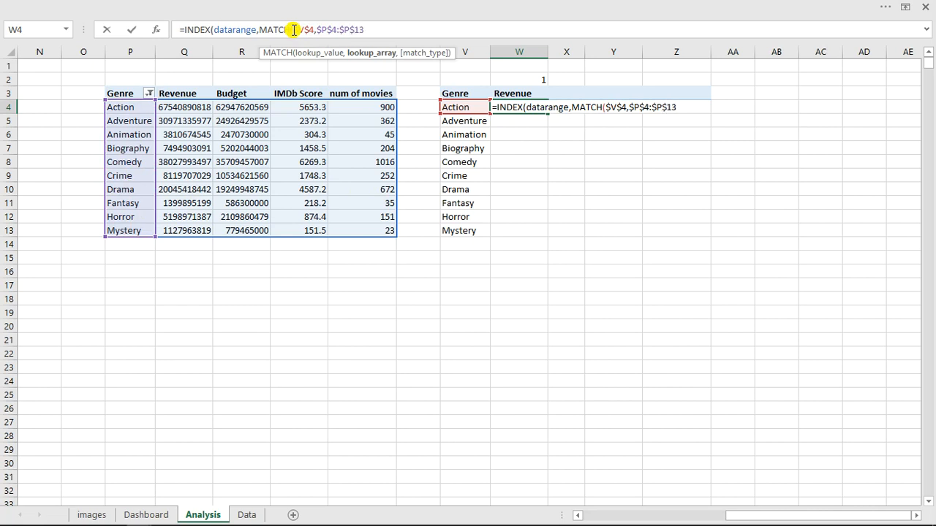
left_click(372, 30)
type(",")
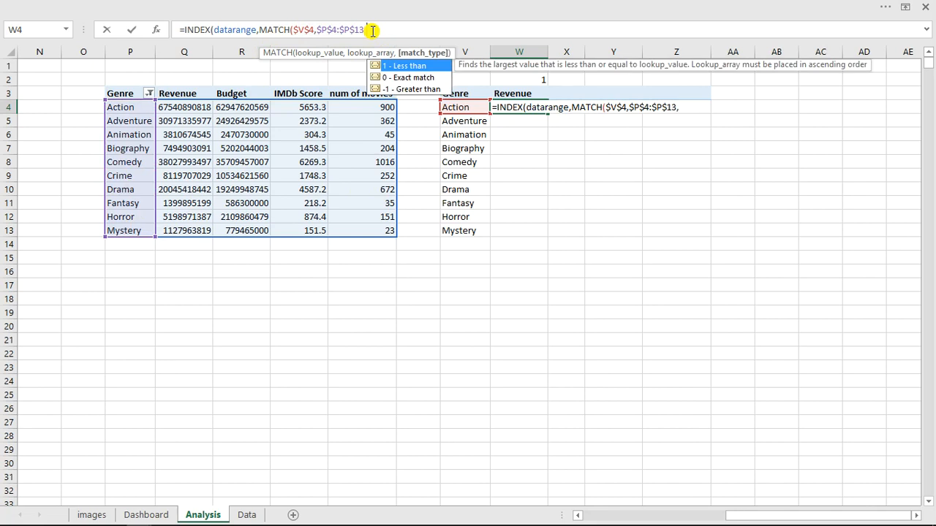
type("0)")
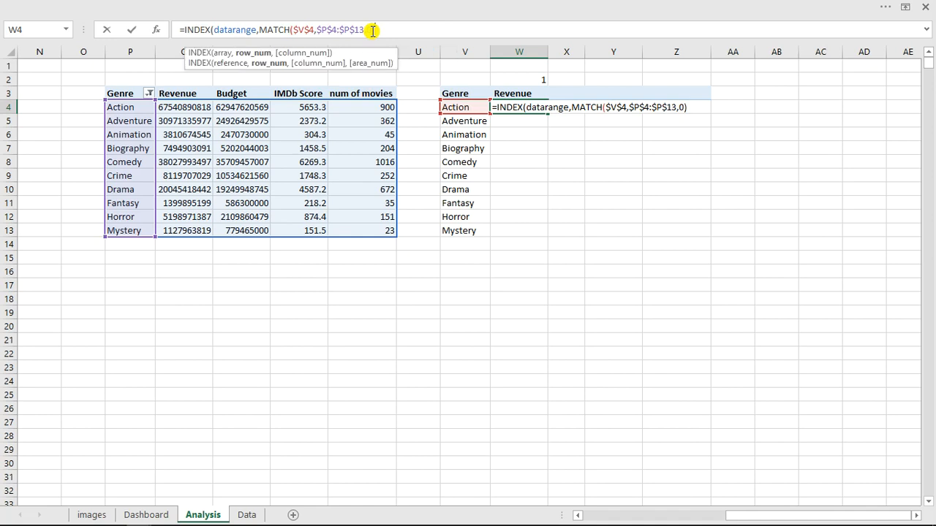
type(",")
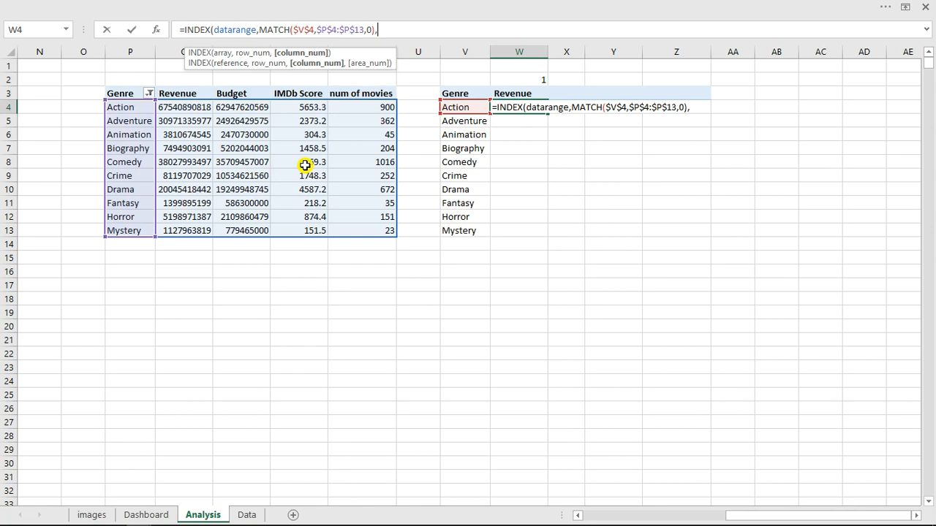
- Begin the column argument of the INDEX formula in W4 with MATCH, looking up W3
type("mat")
key("Tab")
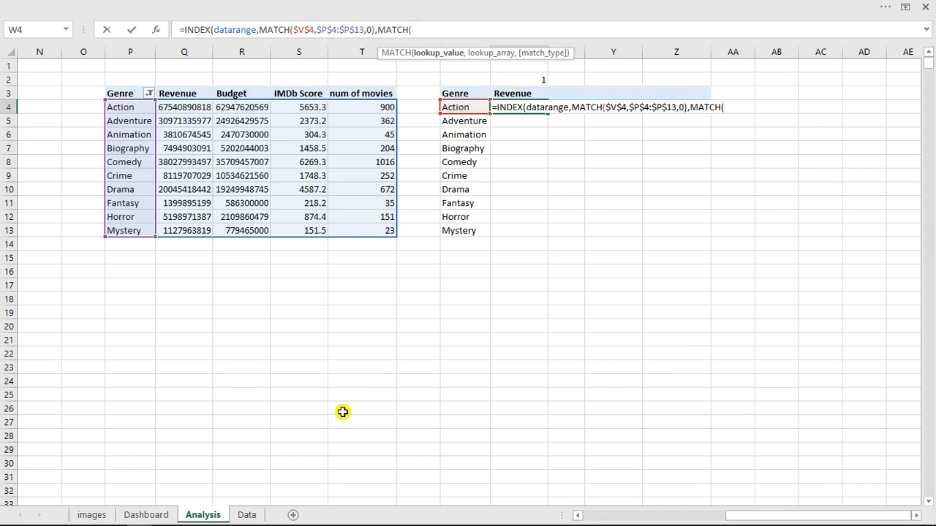
left_click(516, 95)
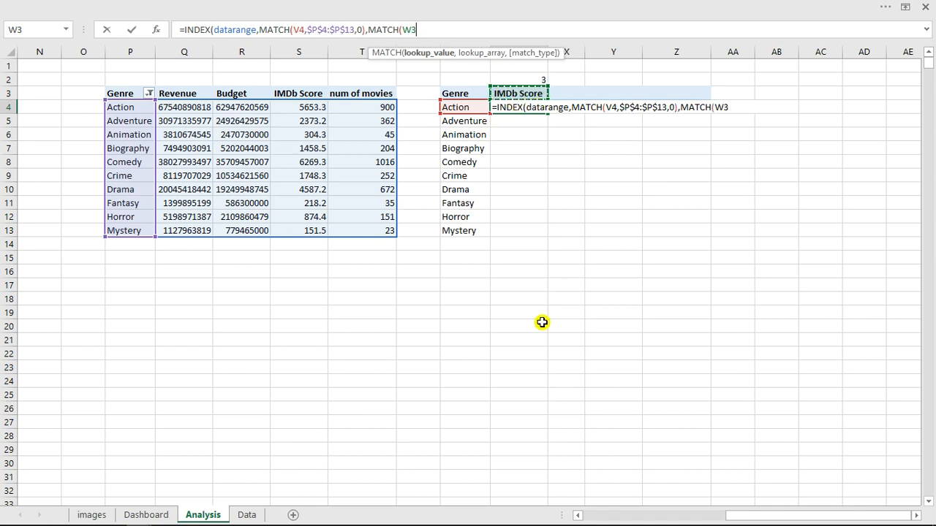
left_click(516, 518)
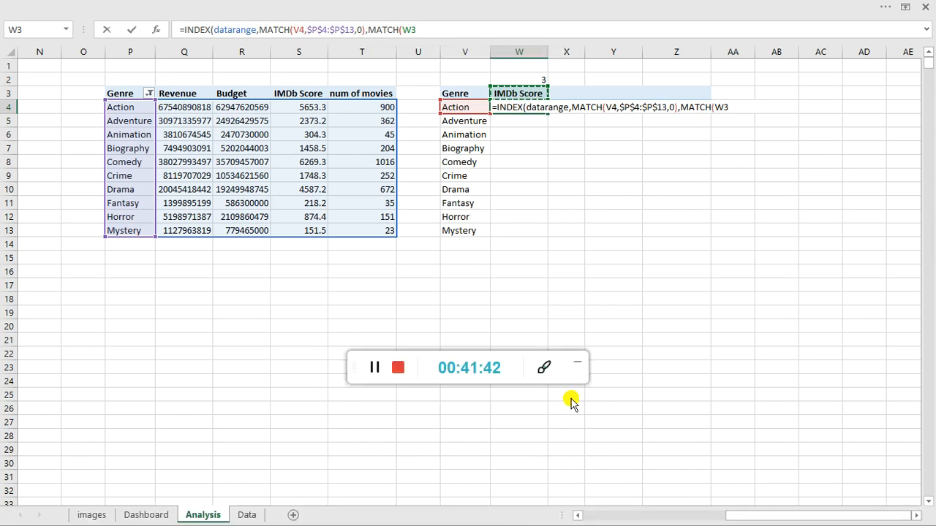
left_click(577, 368)
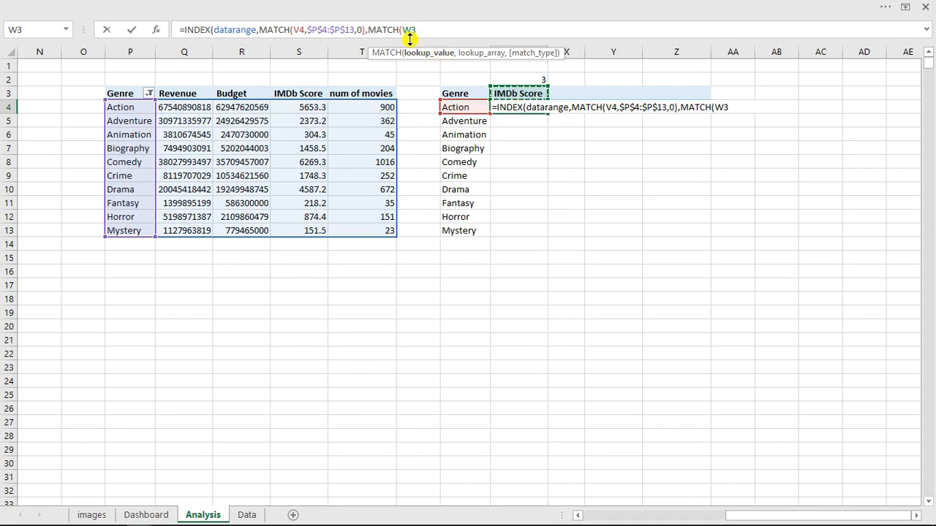
- Use the header row from Genre to num of movies as the second MATCH's lookup array and commit the formula, accepting the parenthesis correction
type(",")
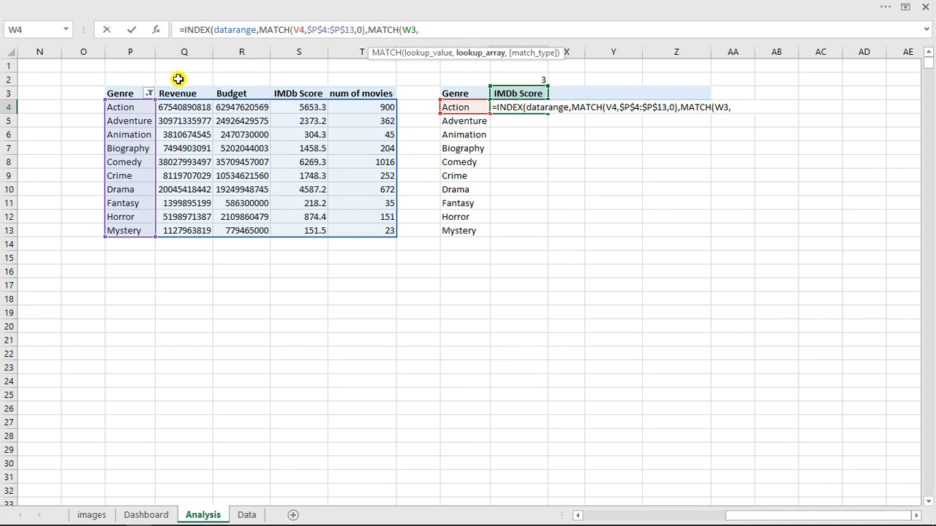
left_click_drag(135, 94, 374, 87)
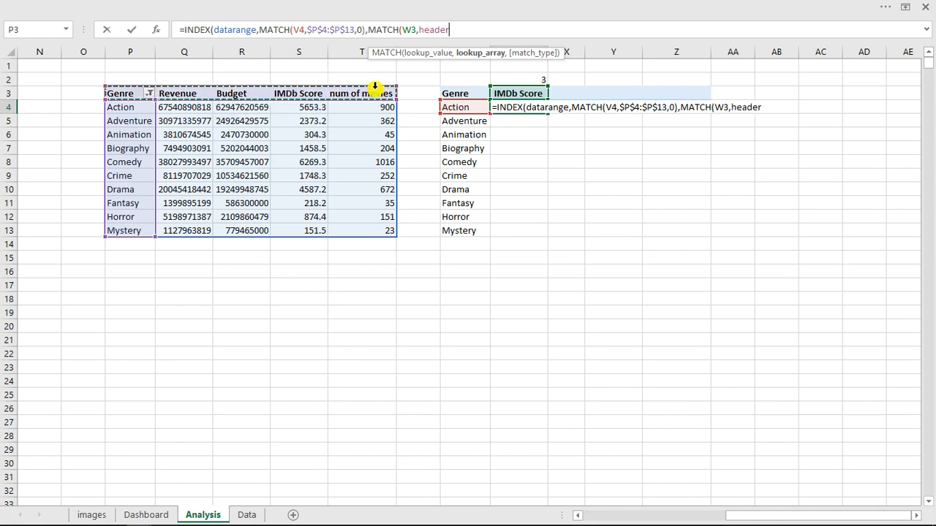
type(")")
key("Return")
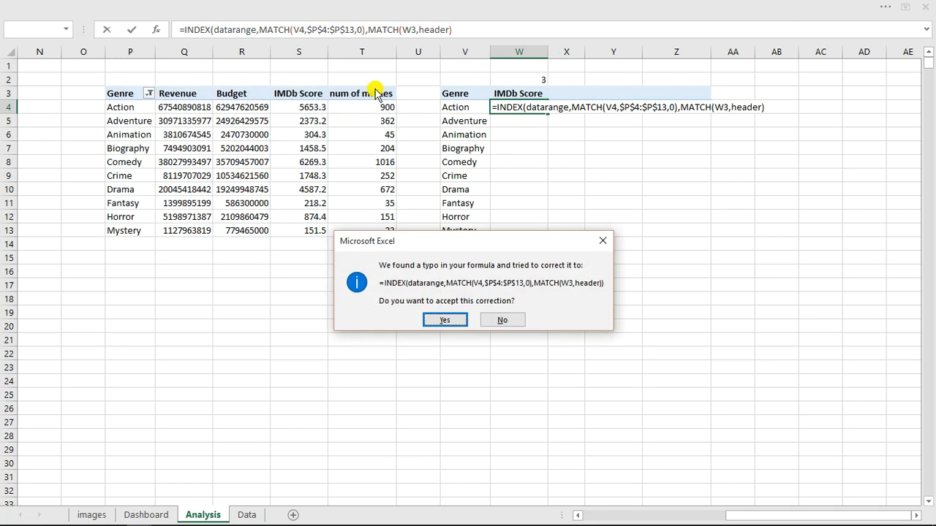
key("Return")
left_click(517, 119)
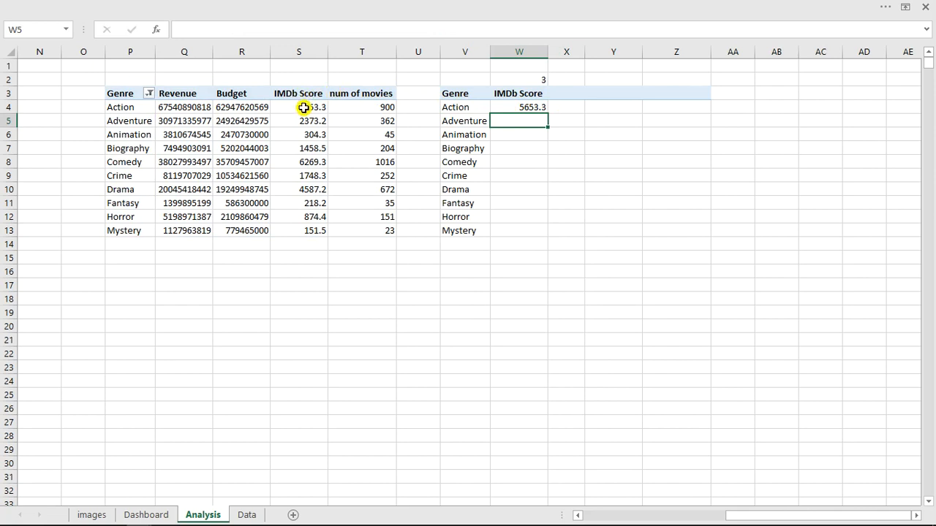
- Set the selector cell W2 to 1 and review the INDEX/MATCH formula in W4
left_click(544, 82)
type("1")
left_click(527, 181)
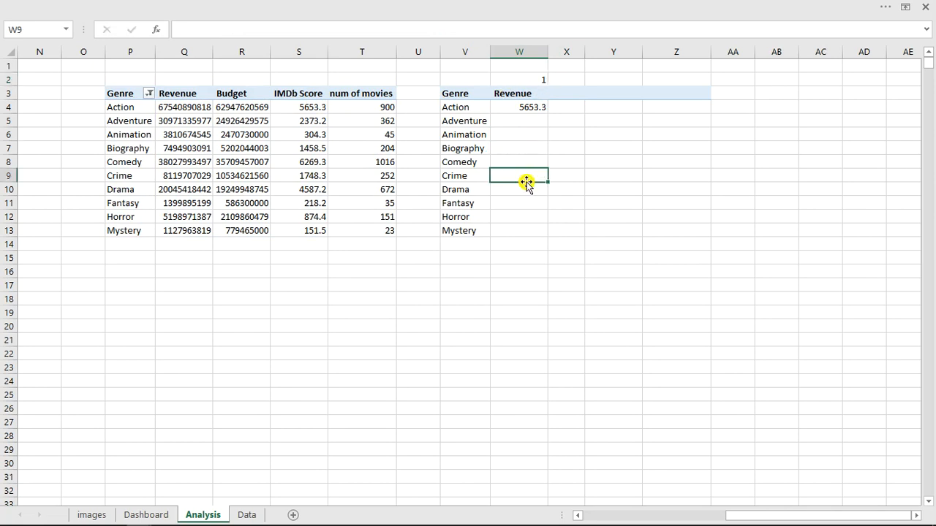
left_click(531, 107)
double_click(531, 108)
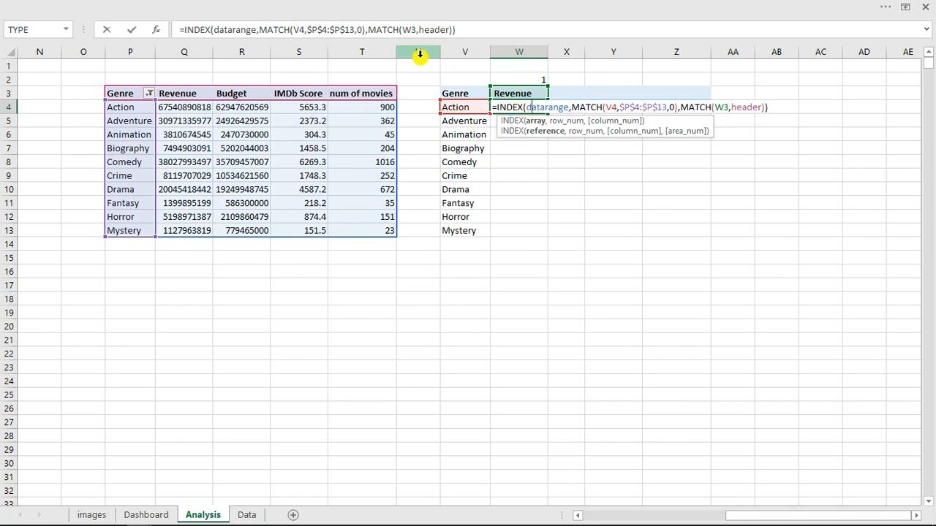
left_click(536, 173)
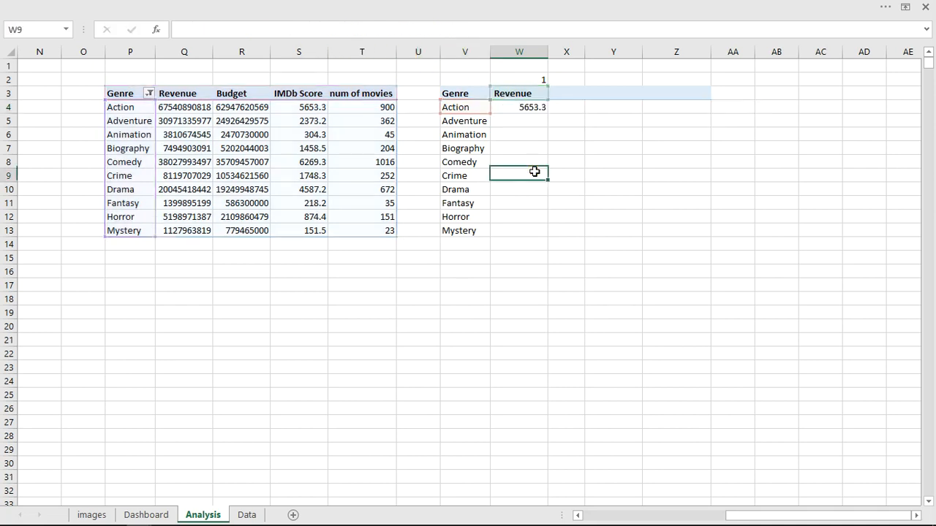
double_click(530, 108)
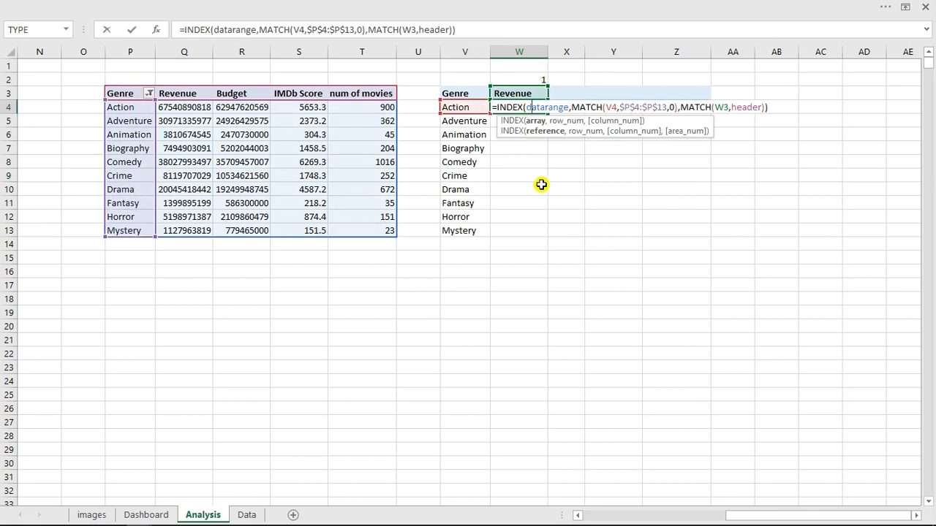
key("Escape")
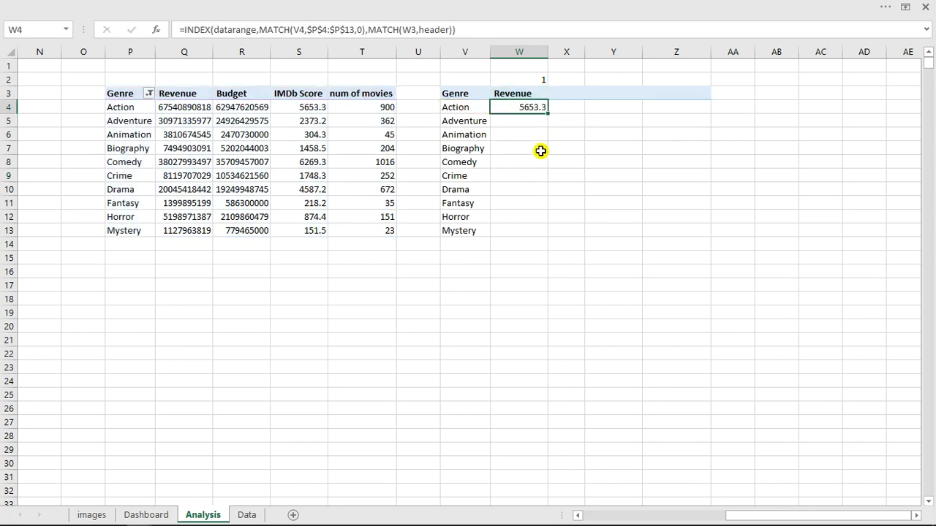
- In W4's second MATCH, make W3 absolute as $W$3 and add exact match 0, and fill the formula down to W13
double_click(529, 108)
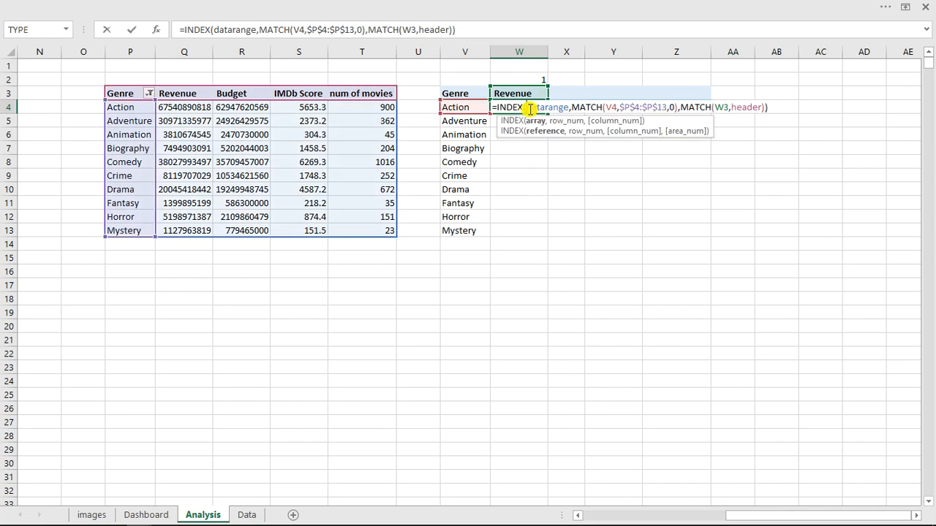
left_click(407, 28)
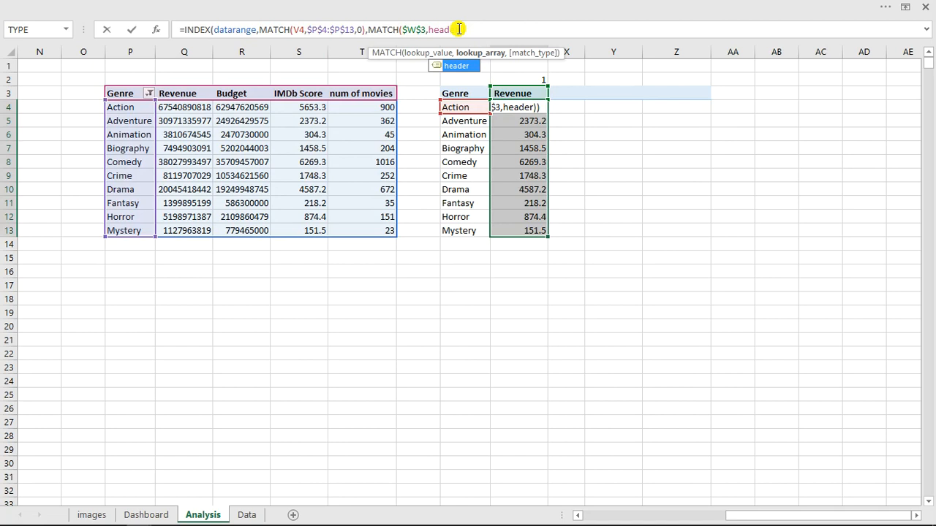
type(",")
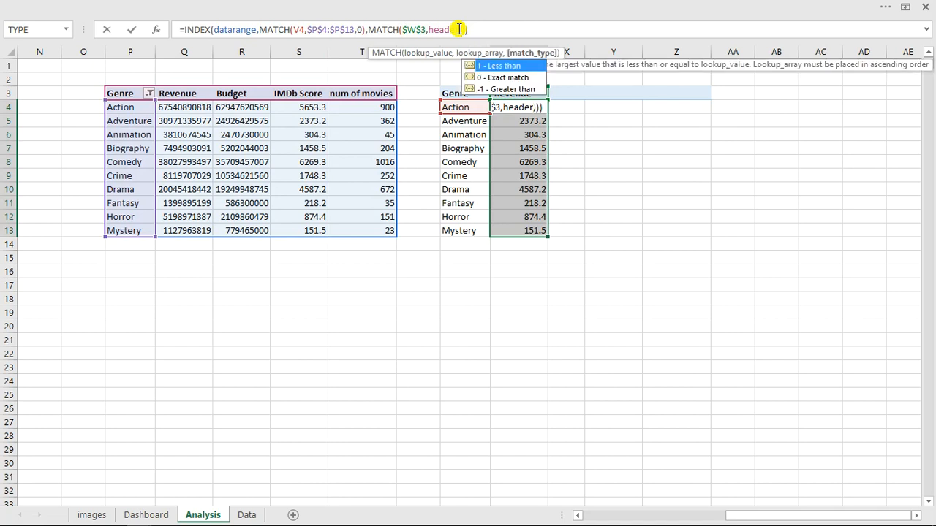
type("0")
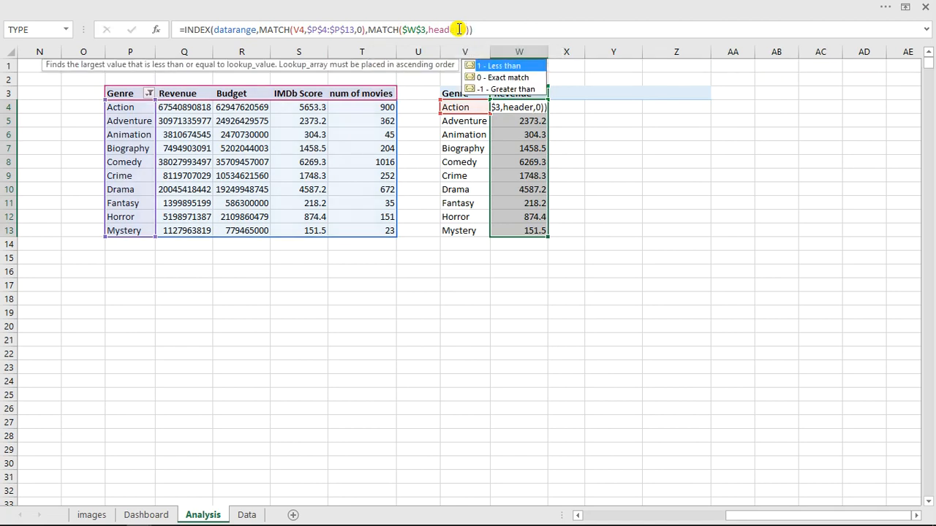
key("Return")
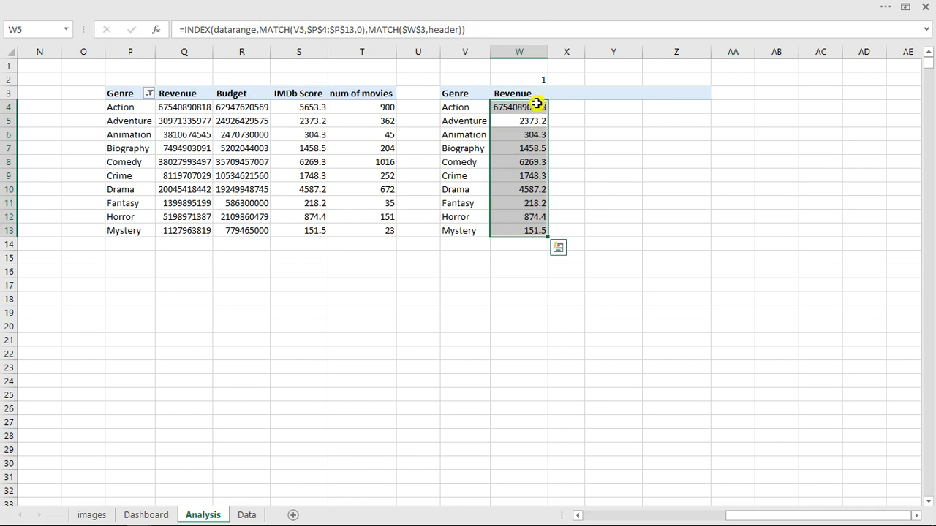
left_click(539, 108)
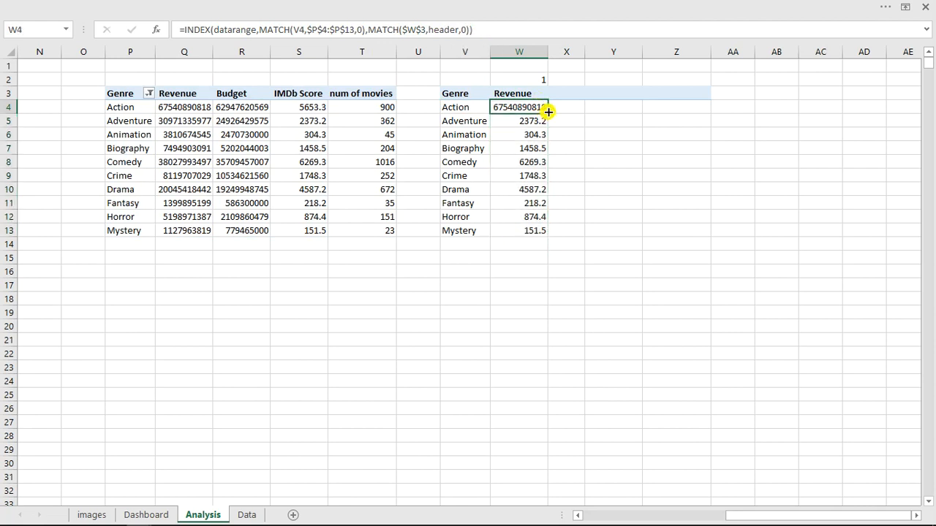
double_click(547, 112)
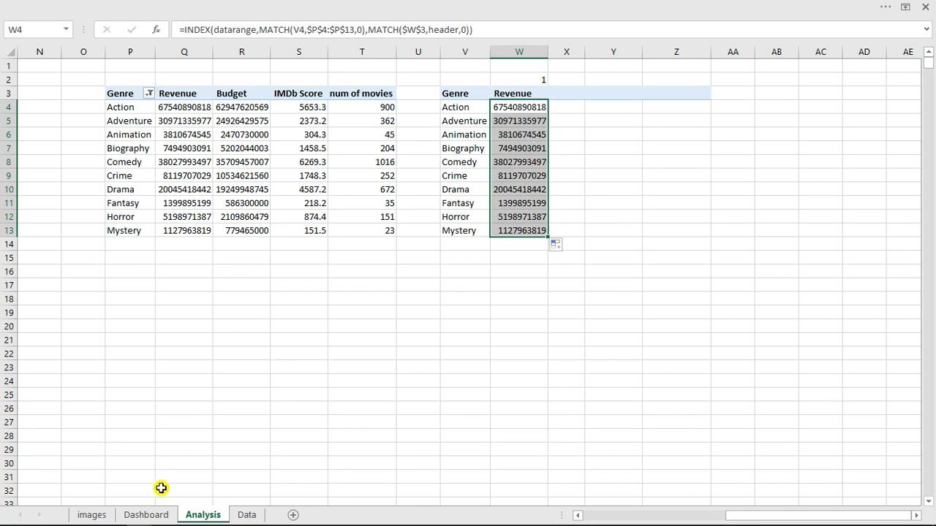
- Test the Budget, IMDB Score and Num movies options against the genre column chart on the Dashboard sheet
left_click(155, 514)
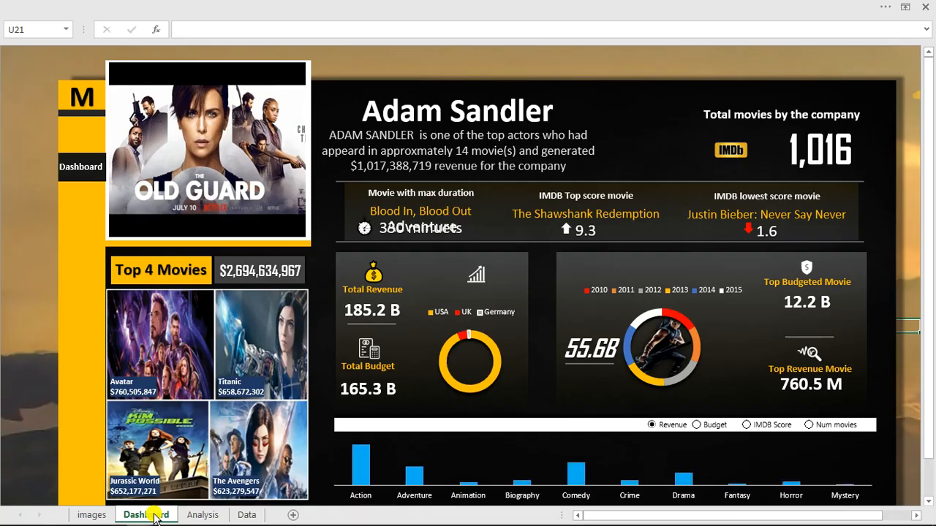
left_click(700, 424)
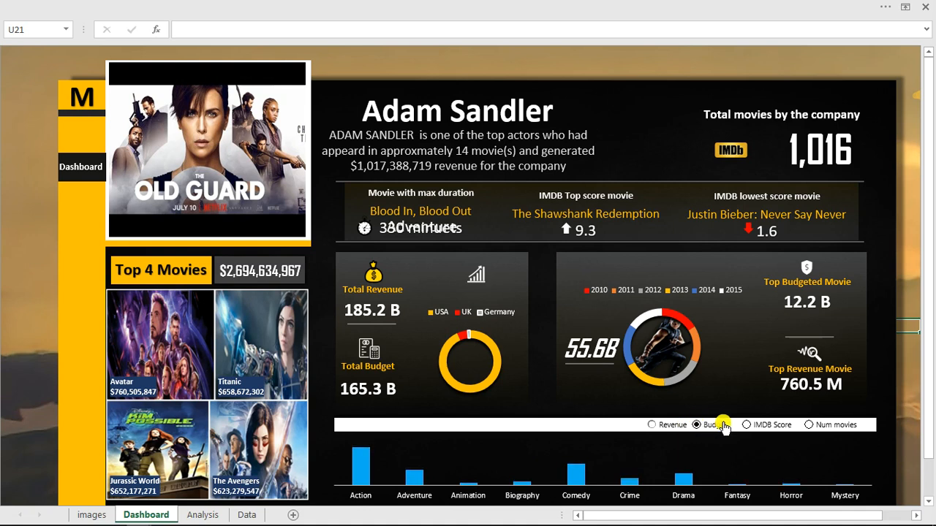
left_click(746, 425)
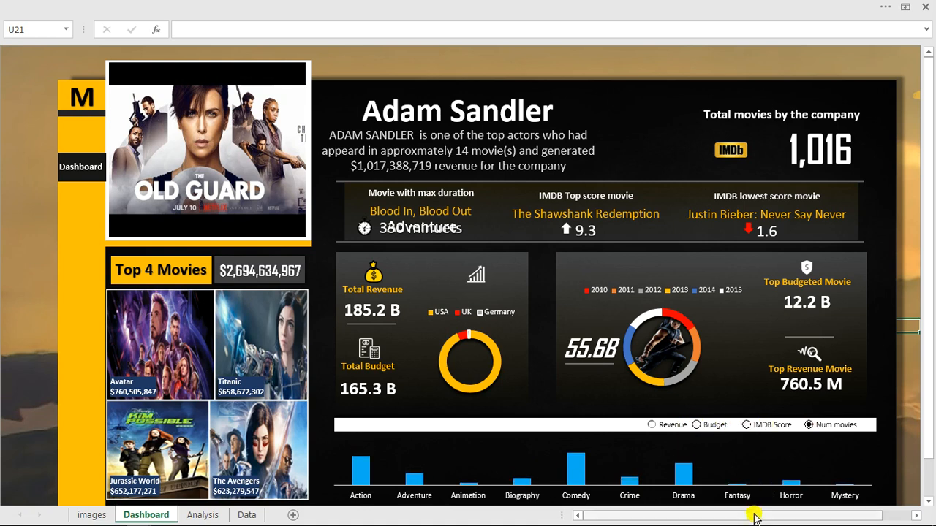
- Add data labels to the genre column chart on the dashboard
left_click_drag(756, 515, 797, 517)
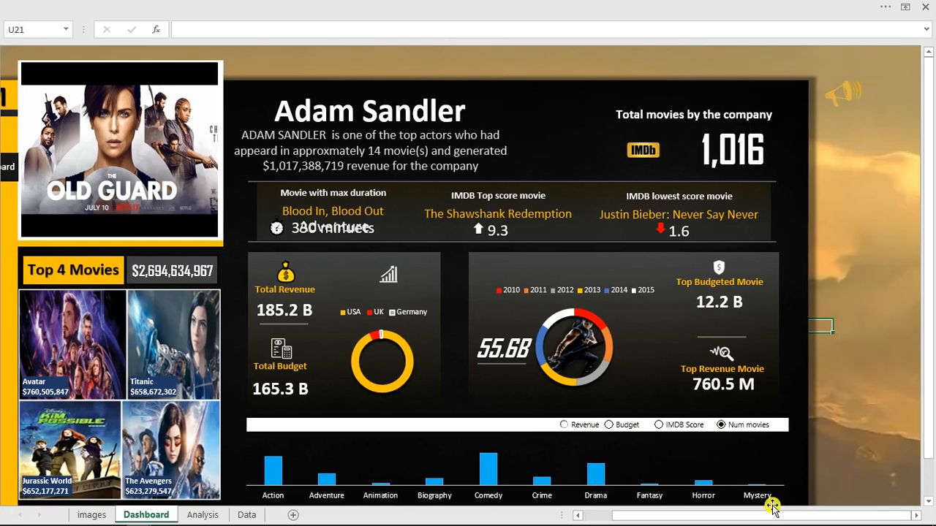
left_click(726, 462)
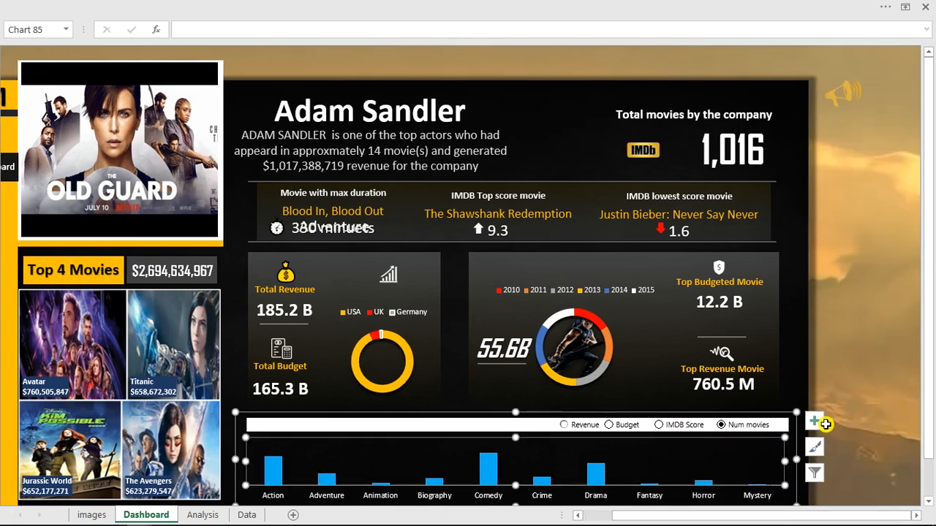
left_click(815, 422)
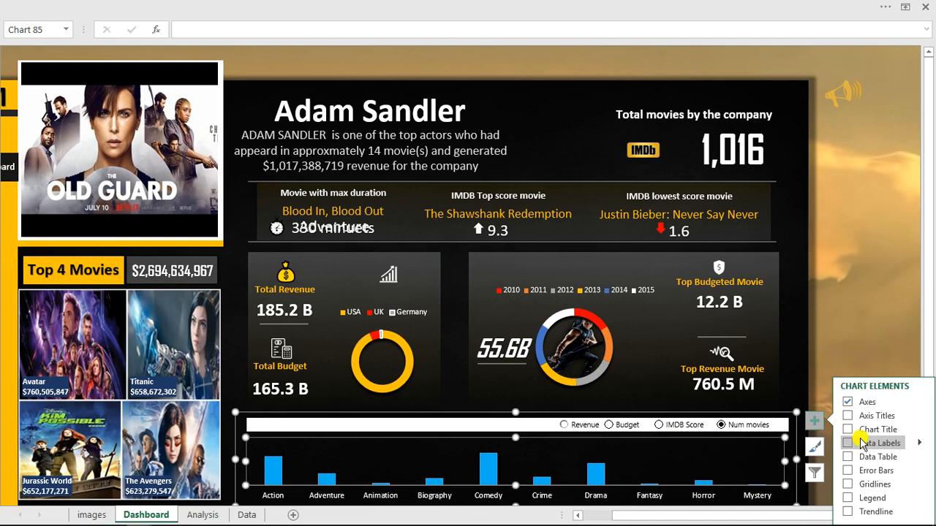
left_click(847, 444)
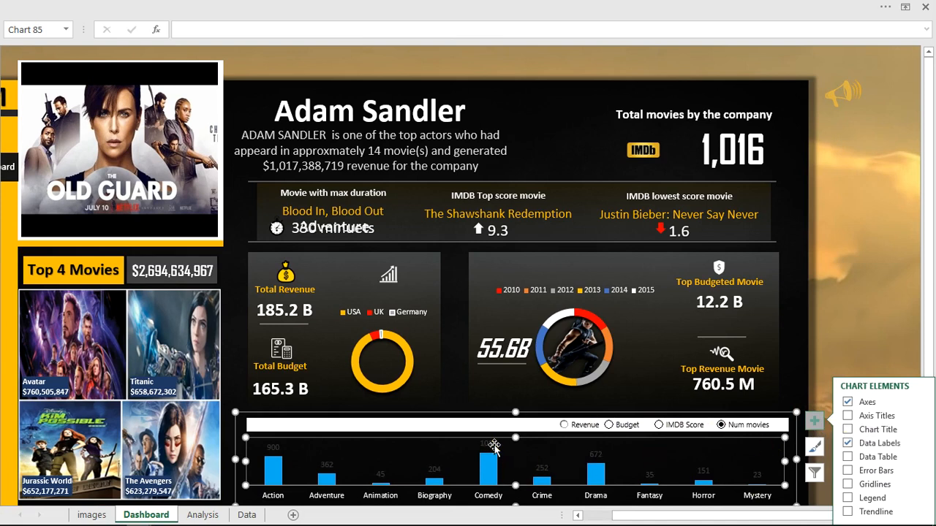
- Set the font color of the genre chart's data labels to white
left_click(494, 447)
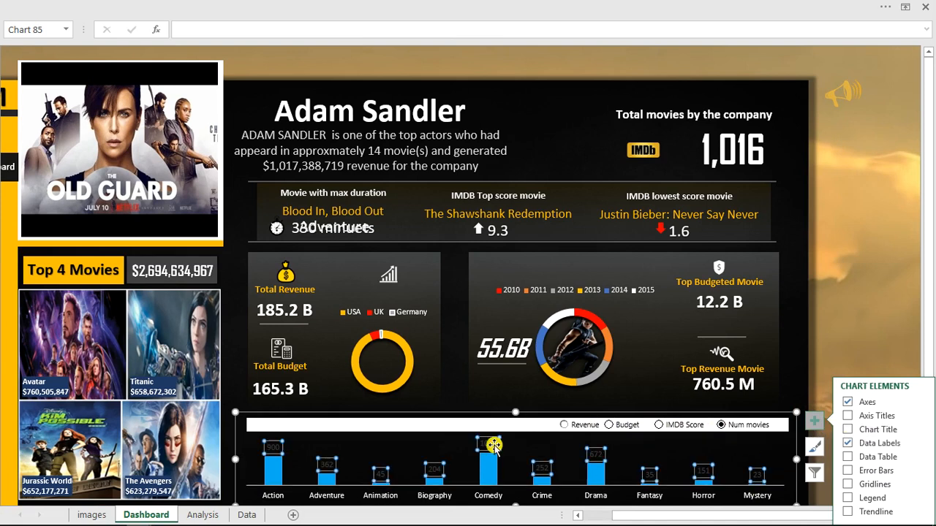
left_click(87, 5)
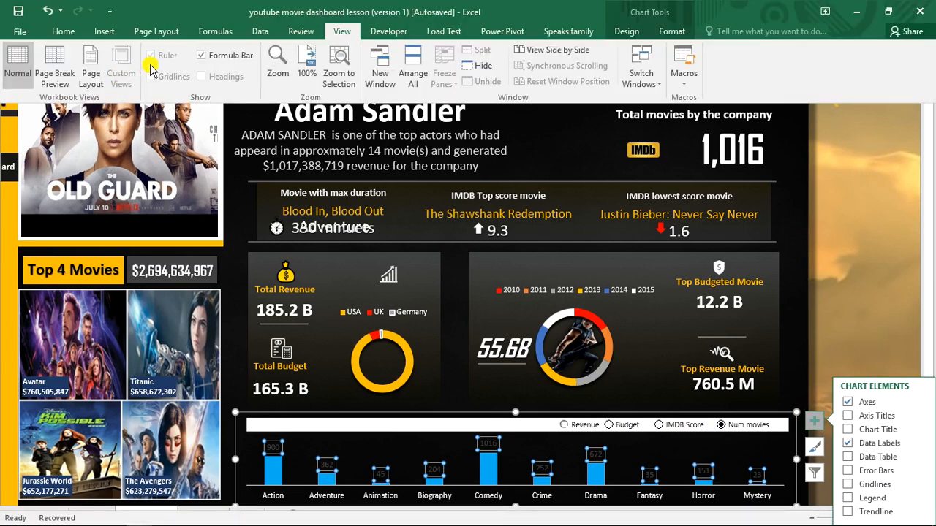
left_click(57, 33)
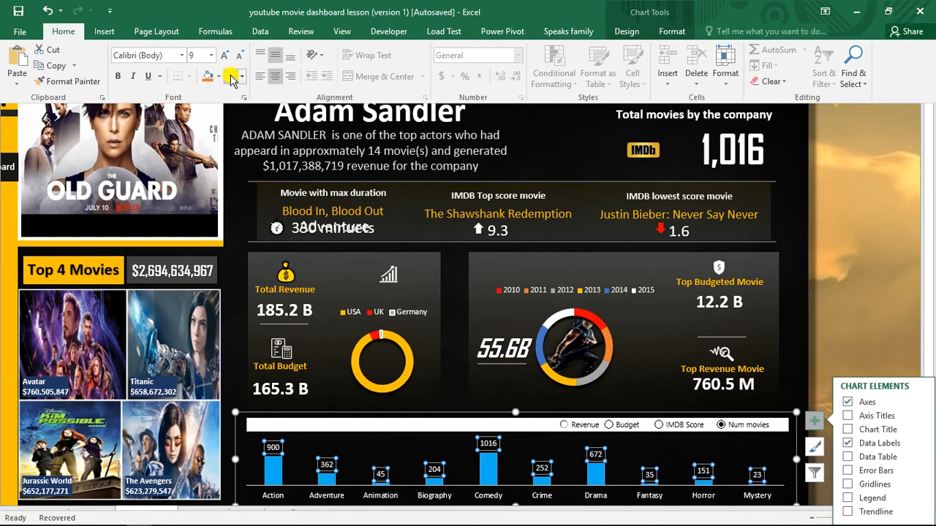
left_click(855, 234)
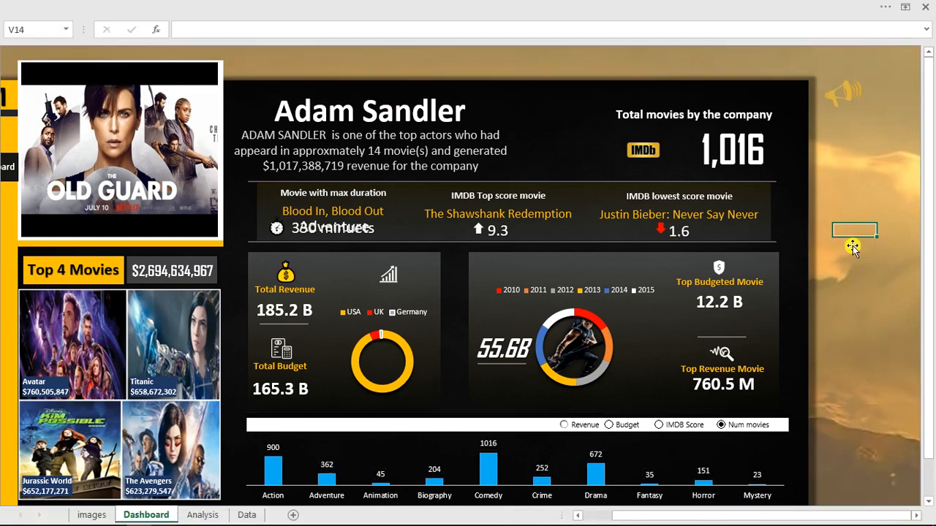
- Switch the genre chart through the Budget, Revenue and Num movies options to check its data labels
left_click(627, 426)
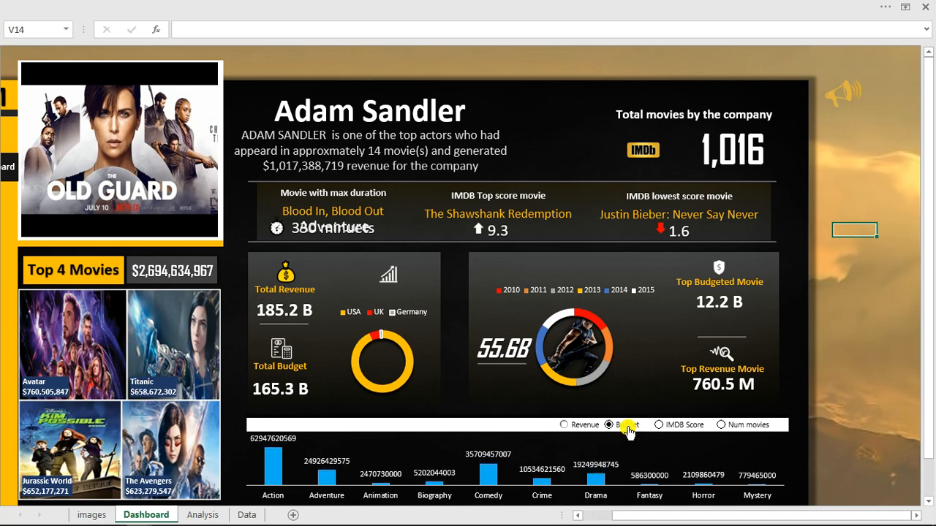
left_click(564, 425)
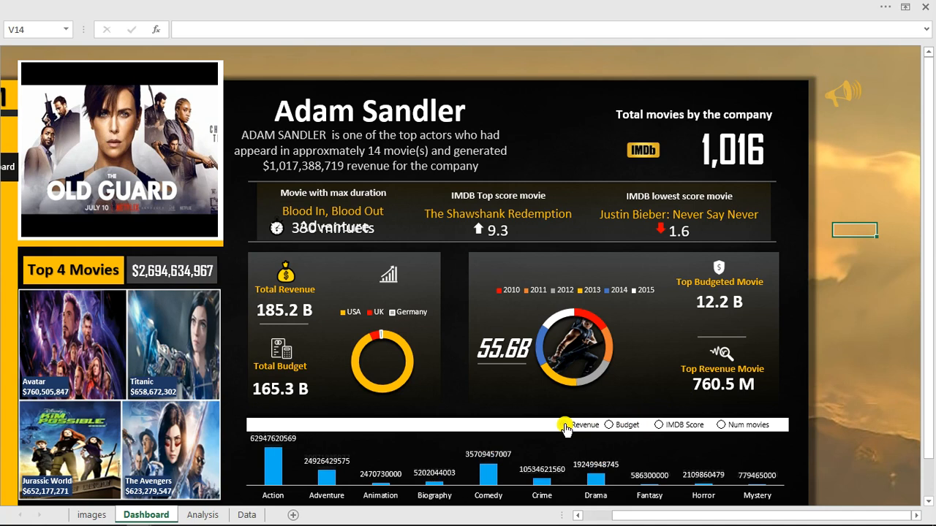
left_click(722, 426)
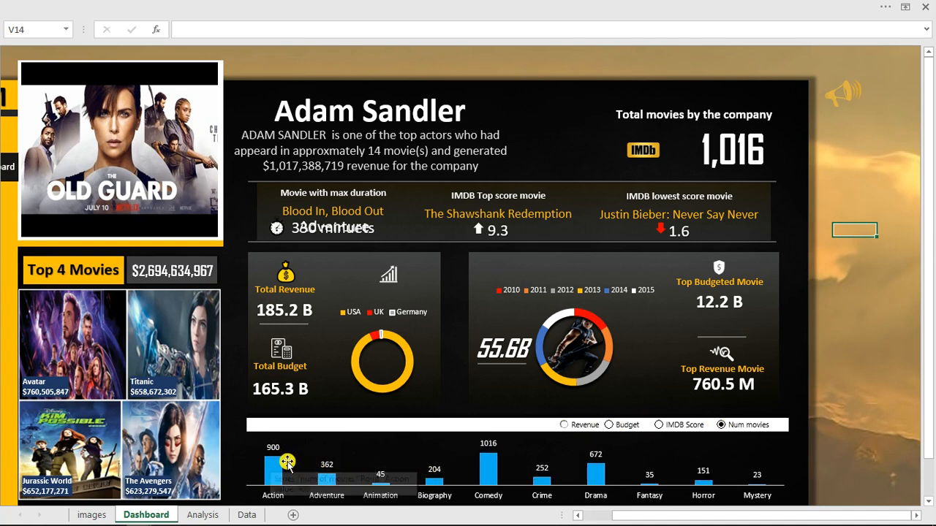
mouse_move(275, 457)
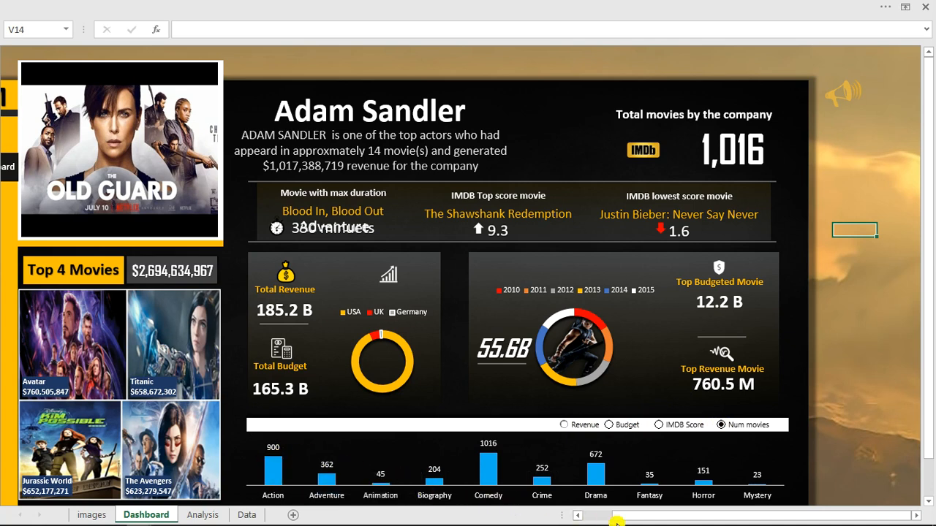
- Copy the two small white grid icons from the images sheet and place them on the Dashboard's yellow sidebar, below the Dashboard label
left_click_drag(646, 514, 595, 519)
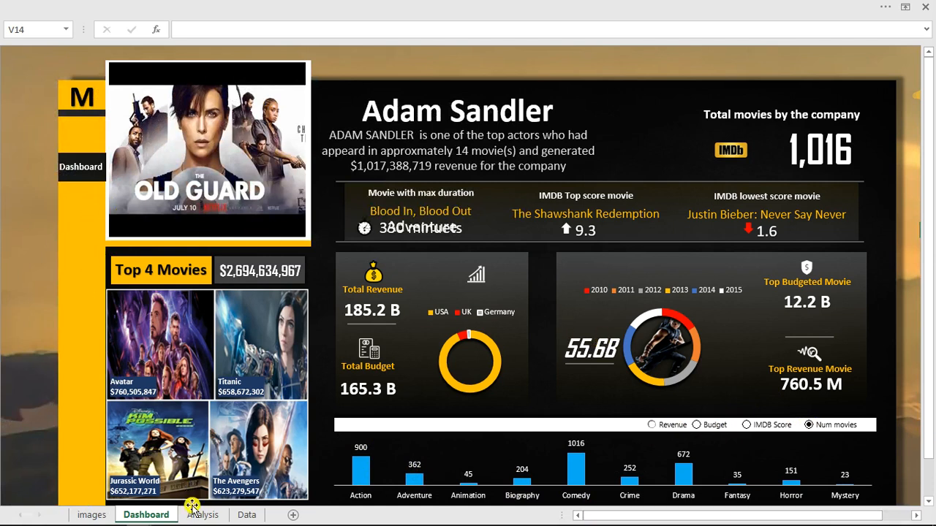
left_click(100, 517)
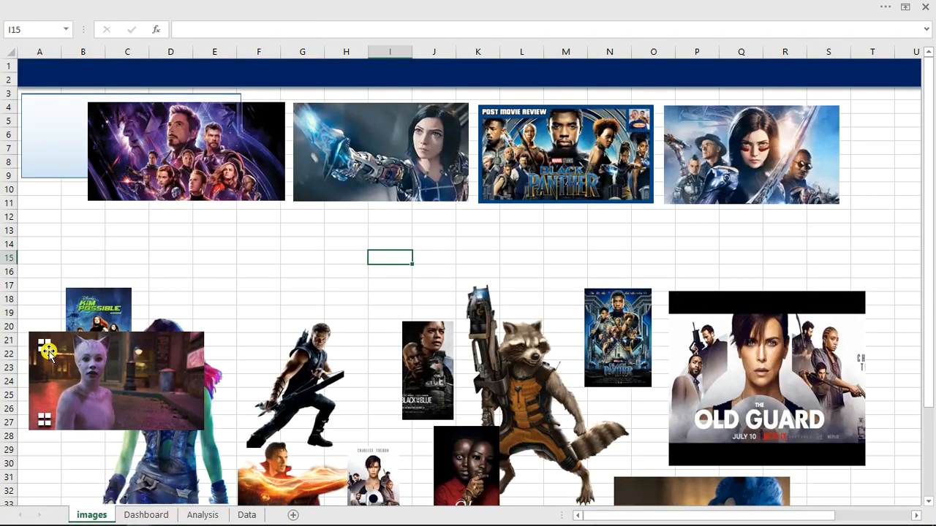
left_click(48, 351)
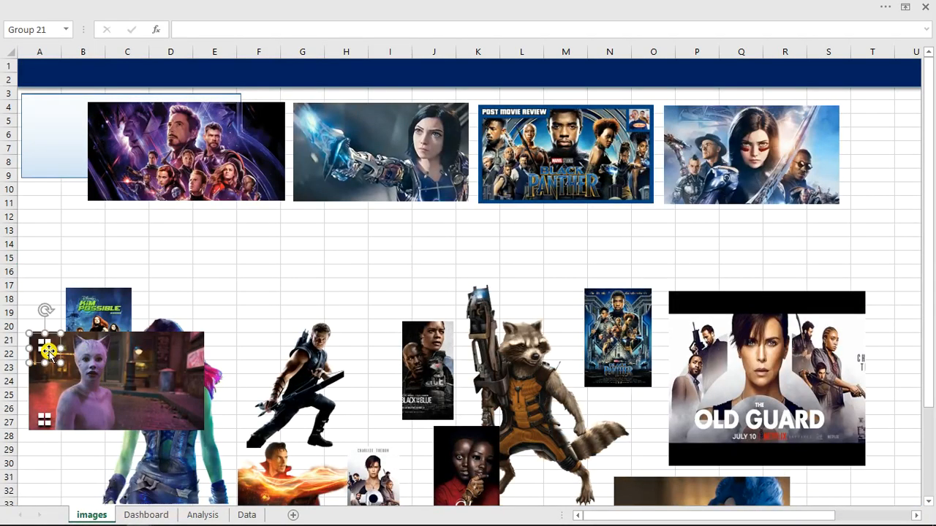
left_click(47, 419, "ctrl")
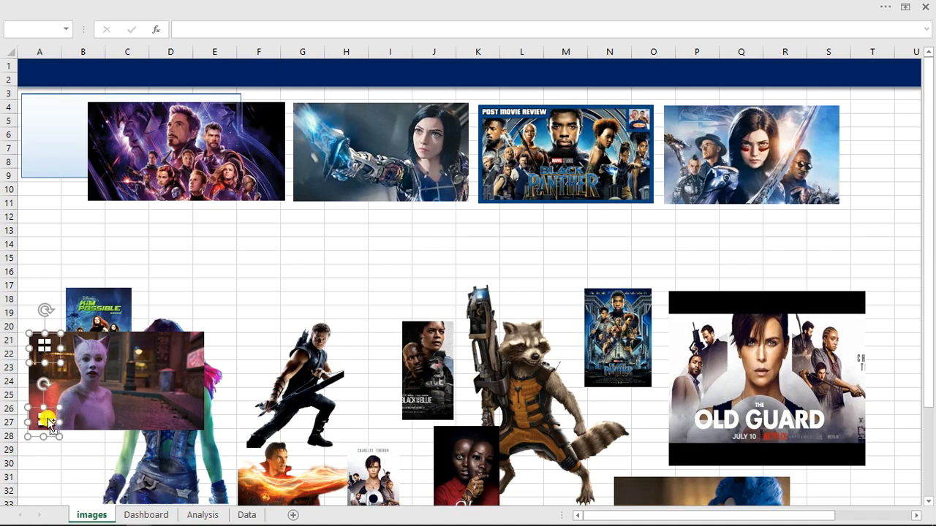
left_click(146, 514)
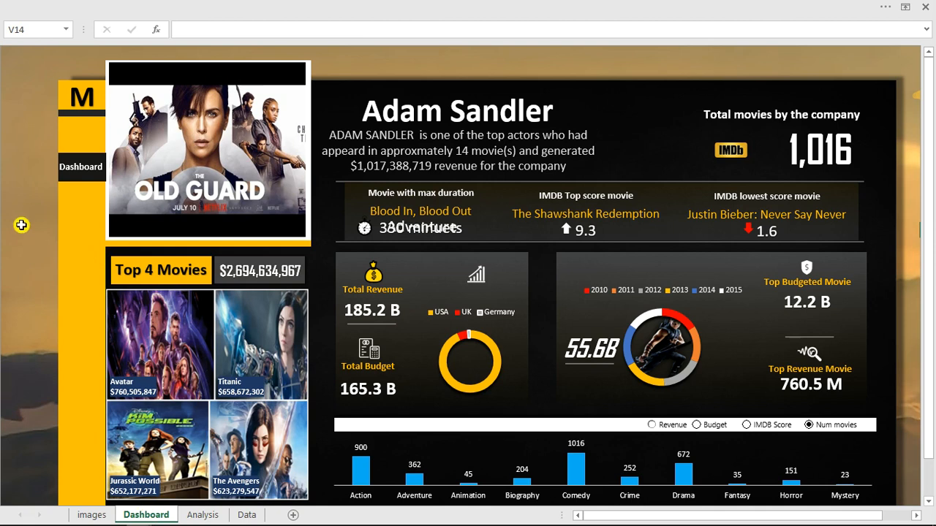
left_click(21, 228)
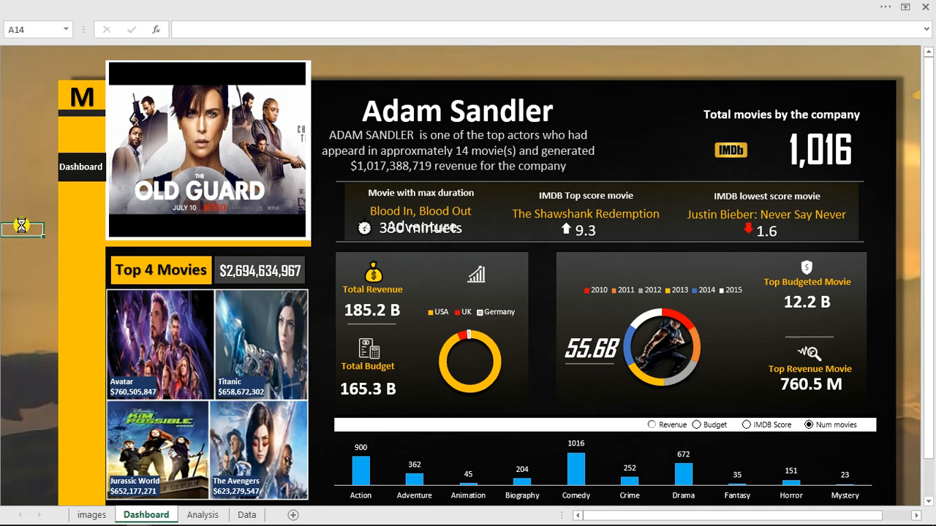
key("ctrl+v")
left_click_drag(19, 217, 90, 241)
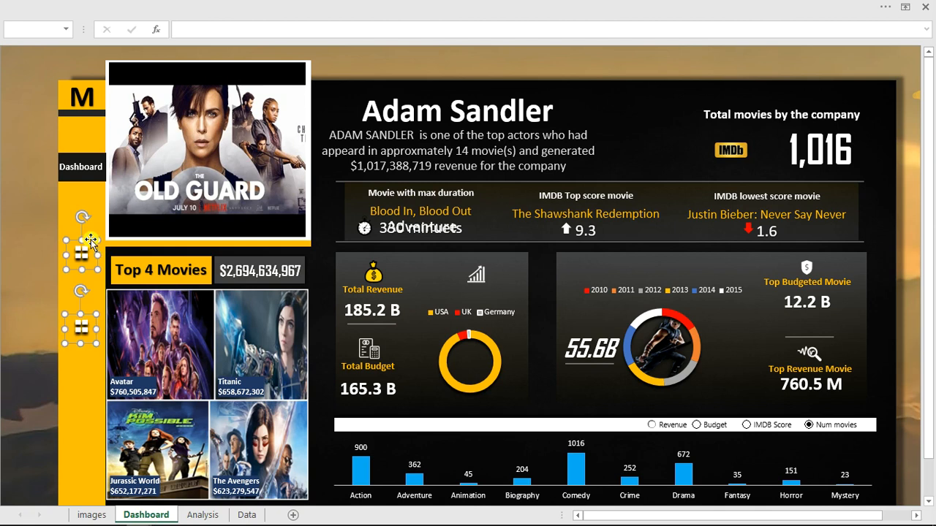
- Draw a tall rounded rectangle about 3.14" high over the lower yellow sidebar and the dashboard's outer margin
left_click(13, 224)
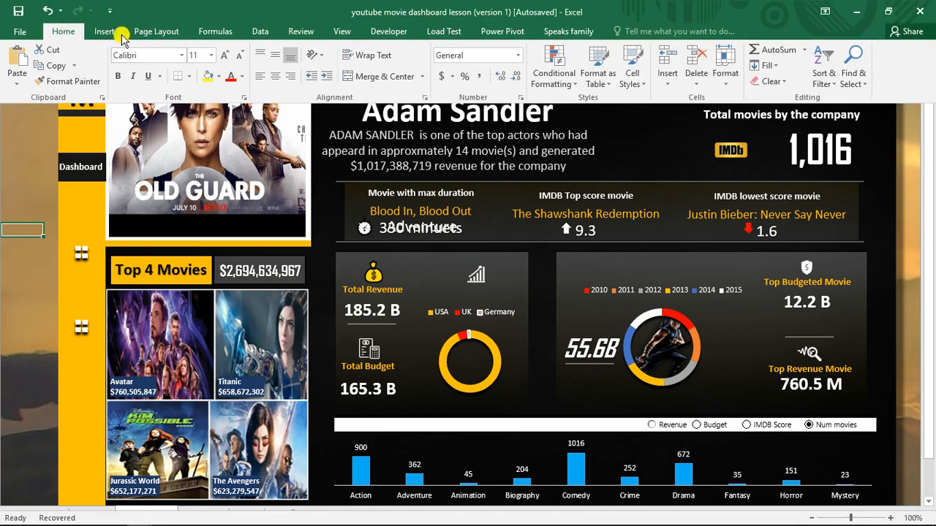
left_click(105, 32)
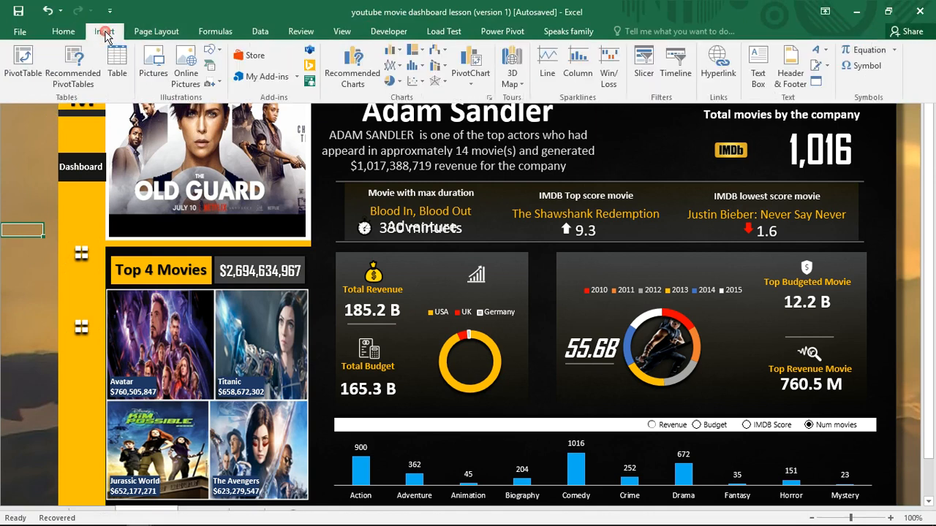
left_click(214, 51)
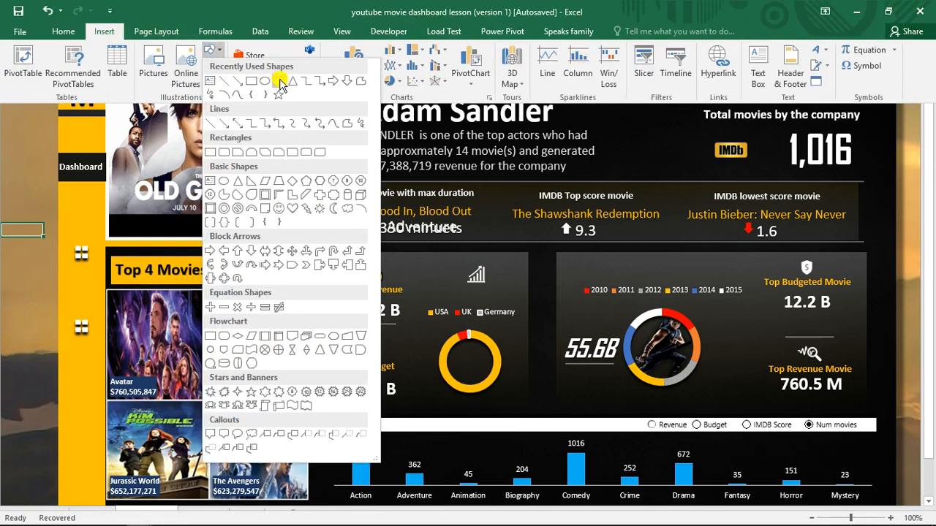
left_click(280, 87)
mouse_move(13, 197)
left_mouse_down()
mouse_move(82, 289)
mouse_move(102, 403)
left_mouse_up()
left_click_drag(38, 303, 20, 315)
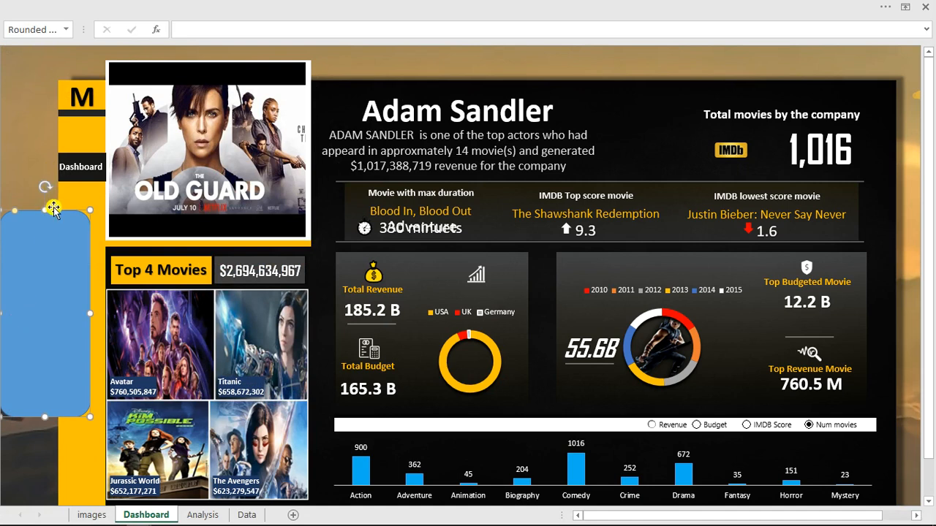
- Give the tall rounded rectangle a solid gold fill and no outline
right_click(55, 289)
left_click(102, 283)
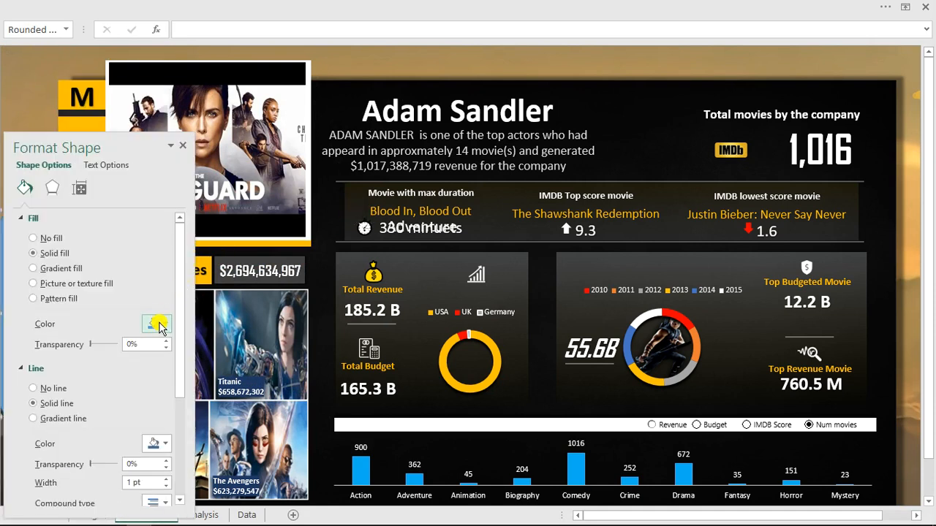
left_click(160, 327)
left_click(234, 360)
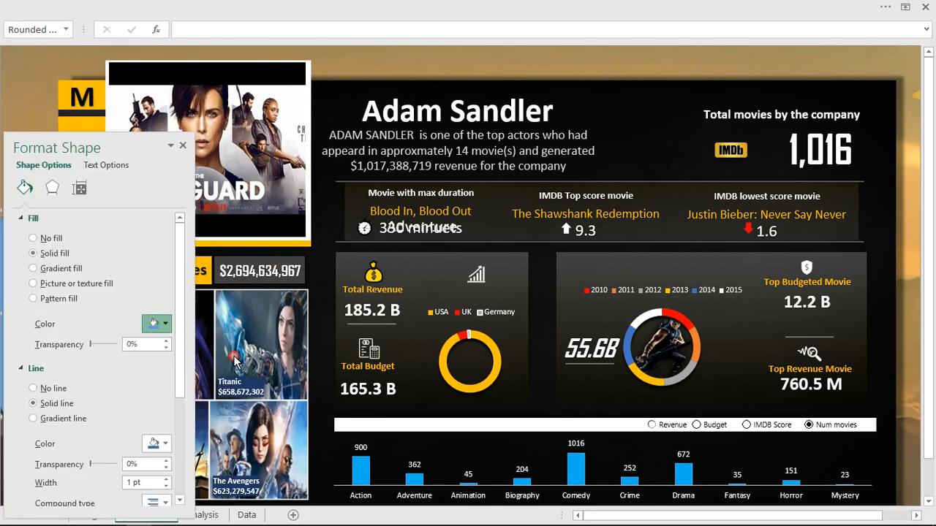
left_click(49, 389)
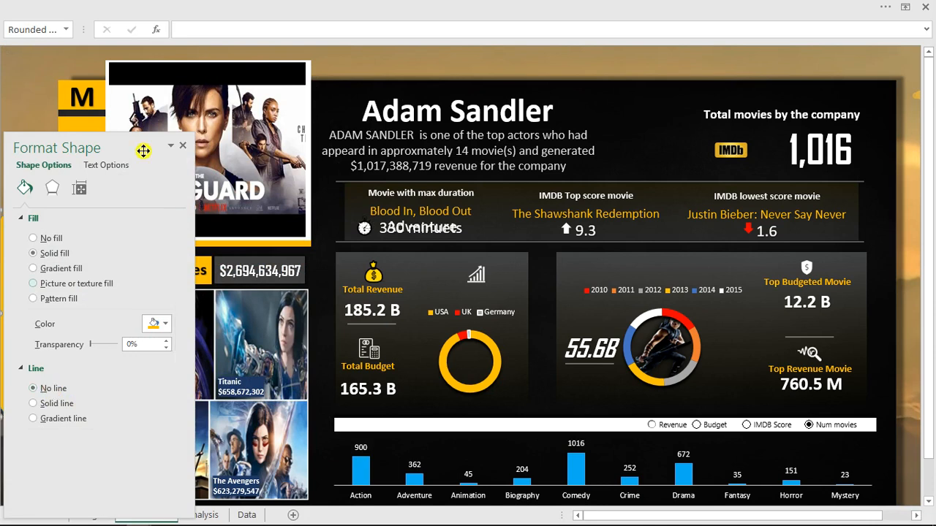
left_click(180, 147)
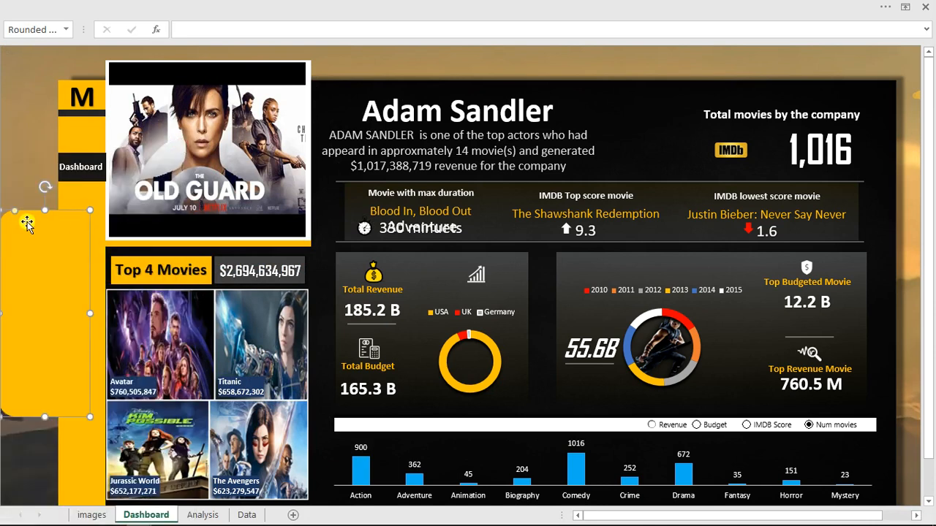
- Reduce the corner rounding of the gold panel slightly and widen it to about 1.48"
left_click_drag(14, 210, 15, 212)
left_click_drag(89, 315, 96, 316)
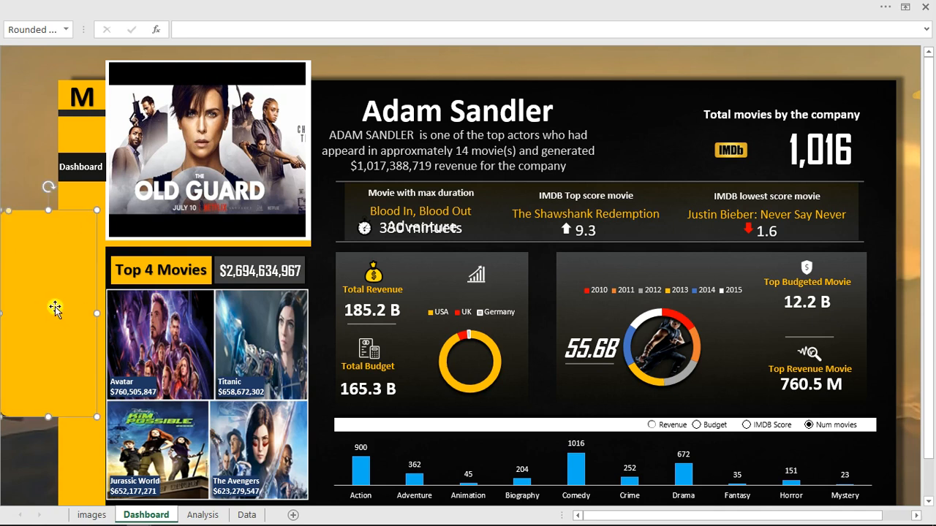
- Draw a small rounded rectangle about 0.26" by 0.65" at the gold panel's lower edge and label it "closs"
left_click(110, 9)
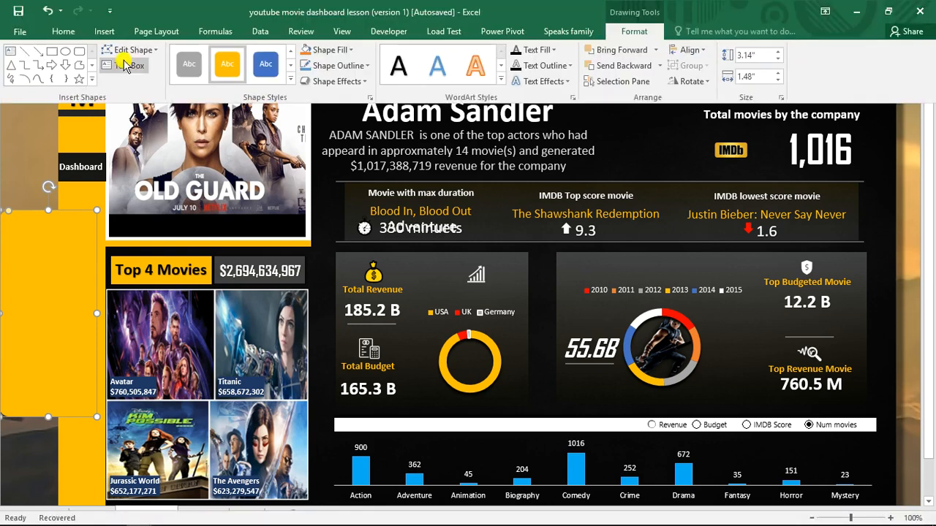
left_click(78, 53)
mouse_move(51, 391)
left_mouse_down()
mouse_move(71, 402)
mouse_move(53, 403)
left_mouse_up()
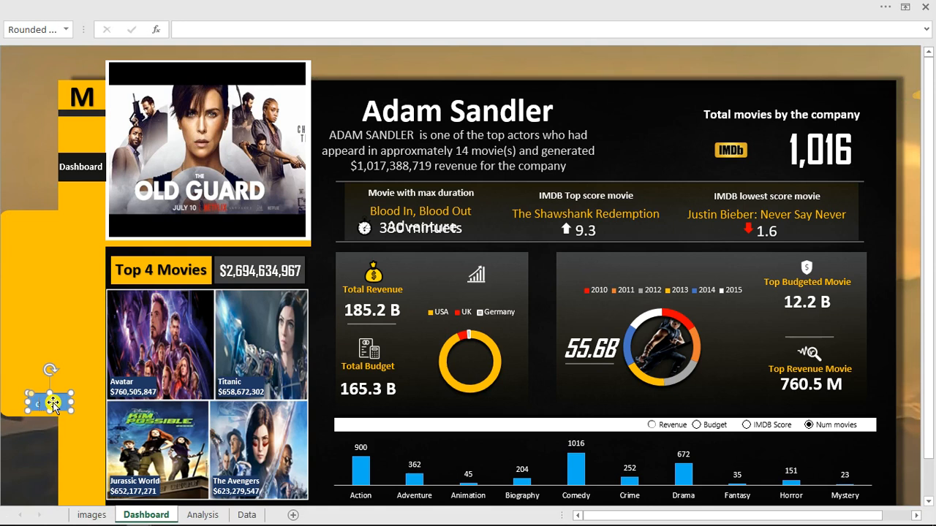
type("closs")
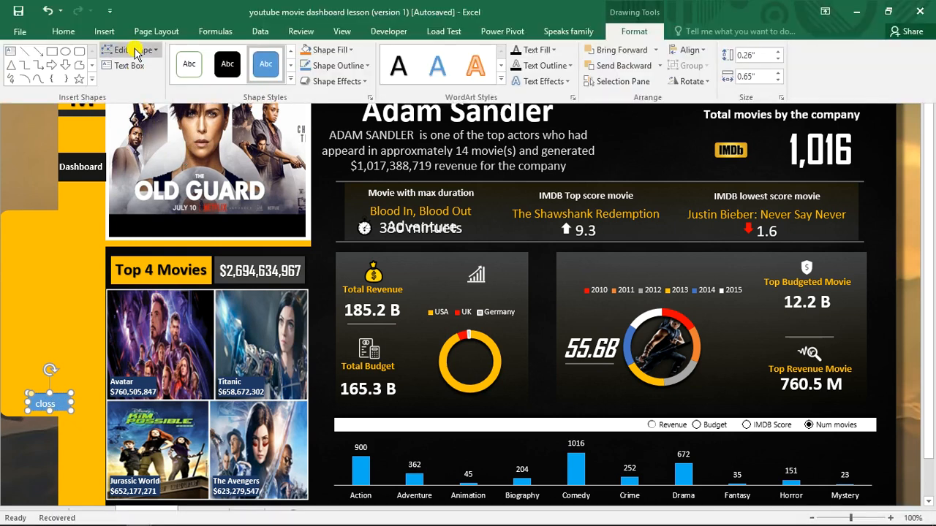
- Make the "closs" button's text bold and set its font color to Automatic black
left_click(63, 31)
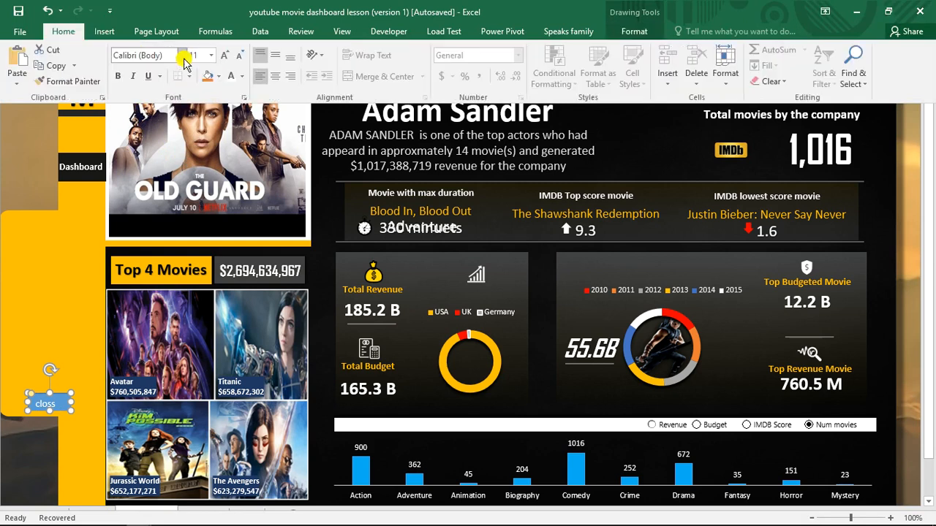
left_click(120, 76)
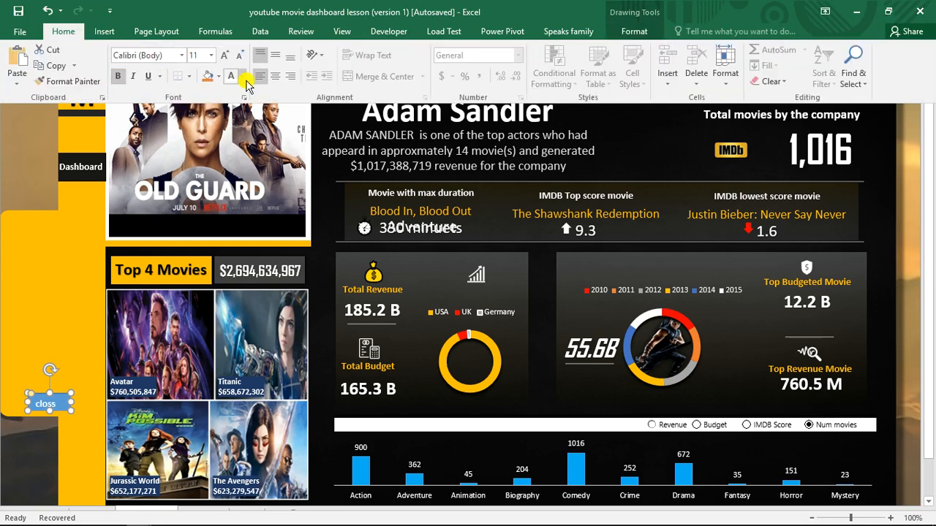
left_click(241, 76)
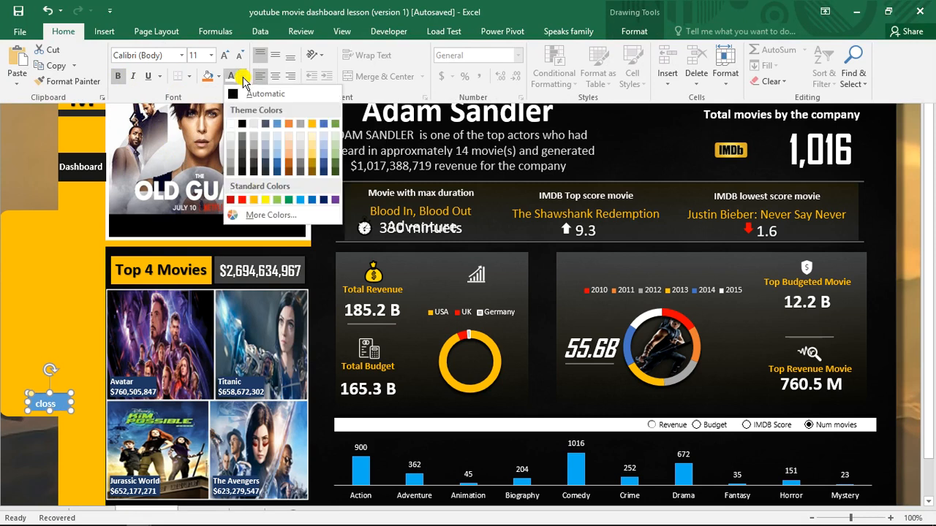
left_click(233, 96)
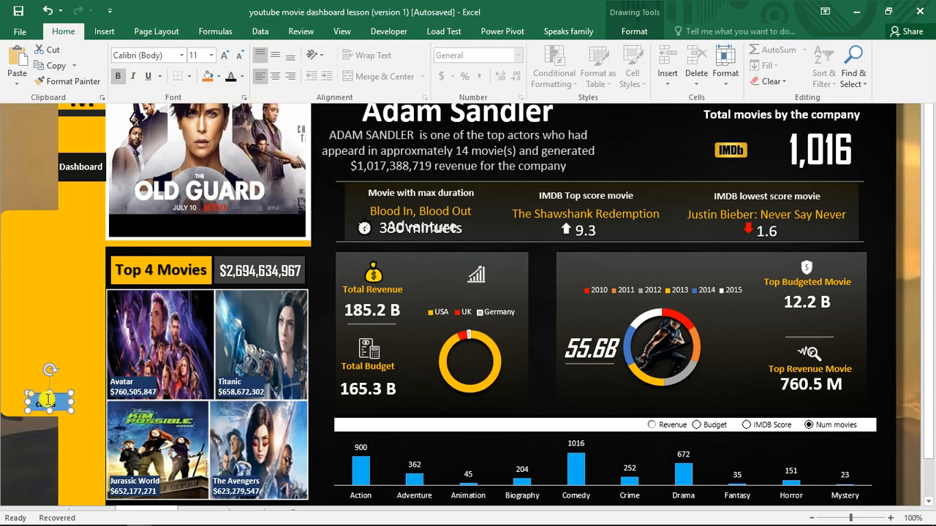
key("ctrl+shift+F1")
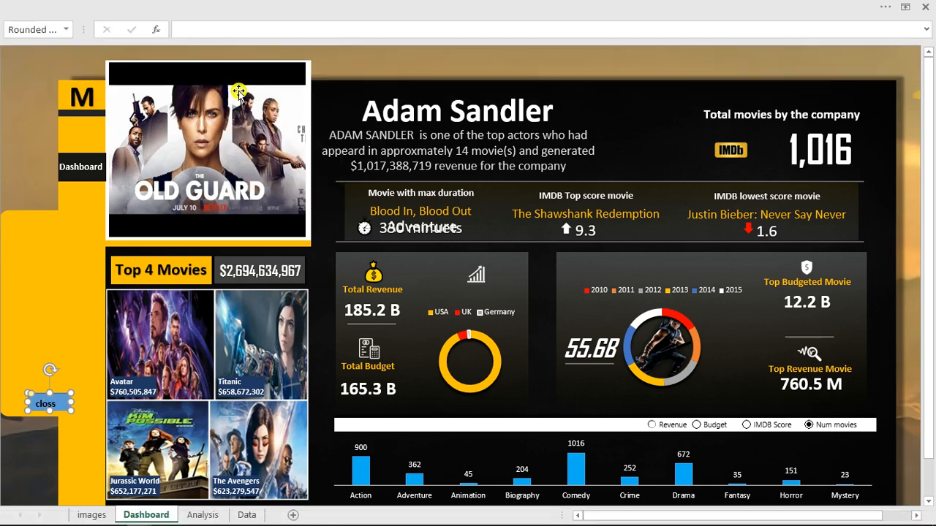
key("ctrl+shift+F1")
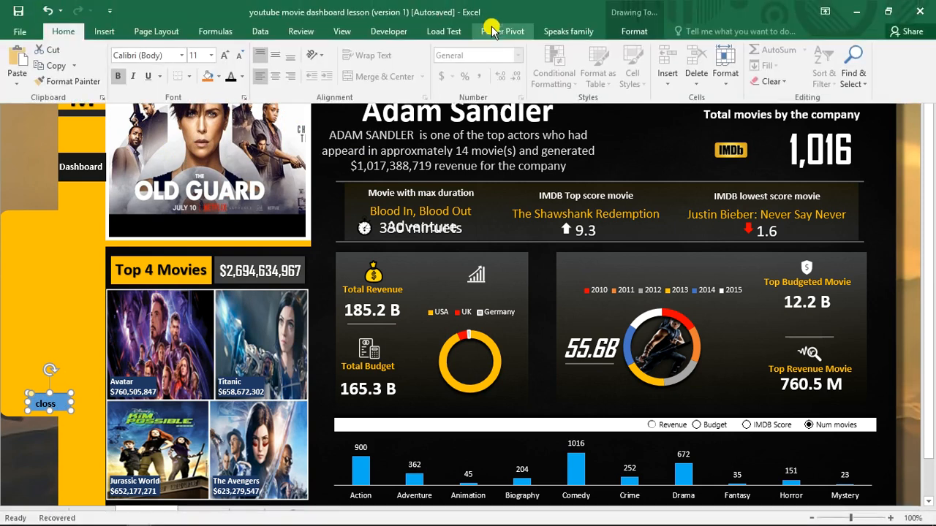
- Apply the last preset shape effect of the second row to the "closs" button
left_click(631, 33)
left_click(364, 82)
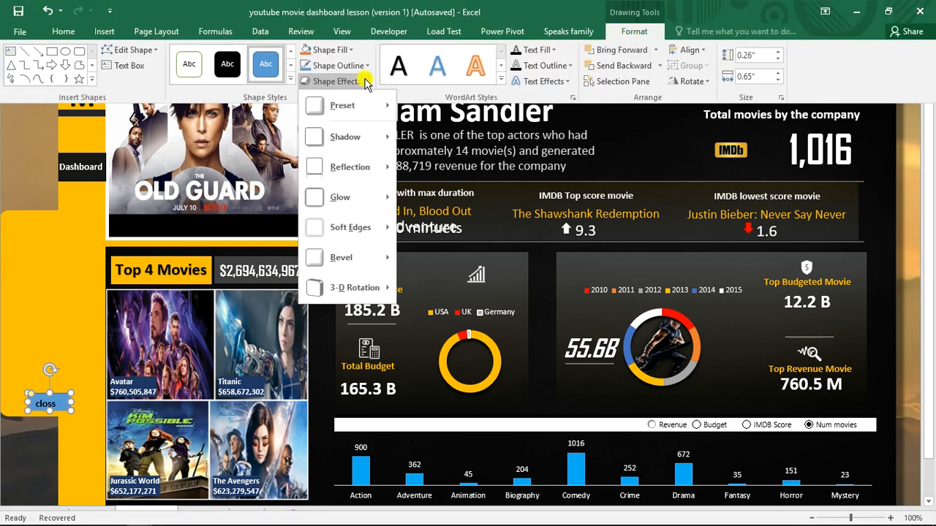
mouse_move(368, 107)
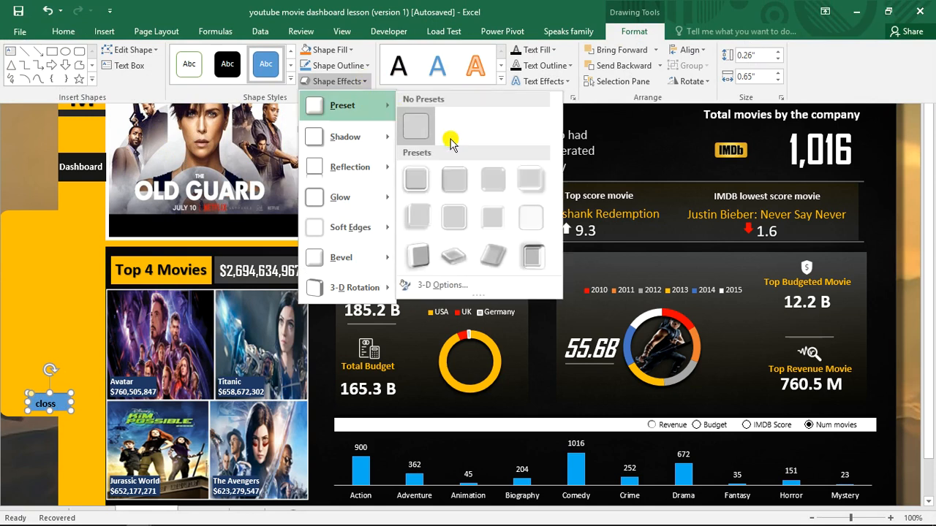
left_click(531, 228)
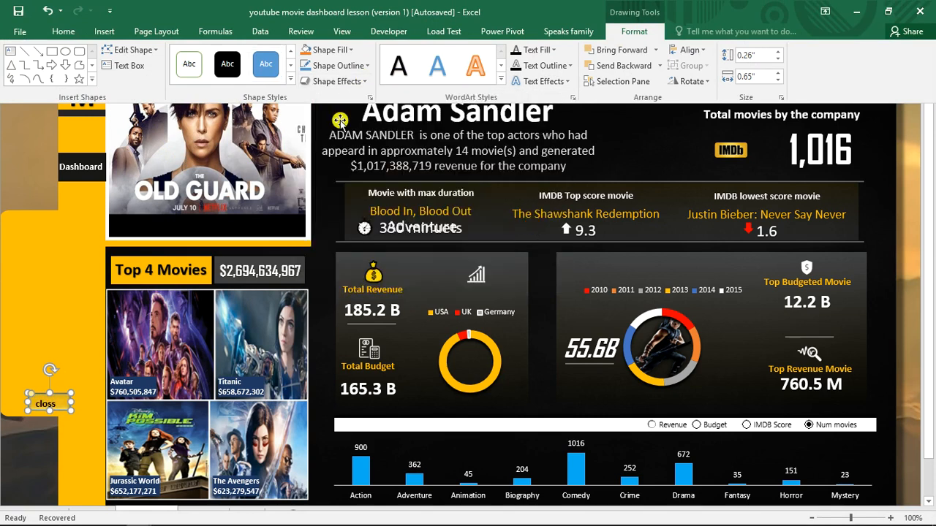
- Center the "closs" button's text vertically and horizontally
left_click(64, 31)
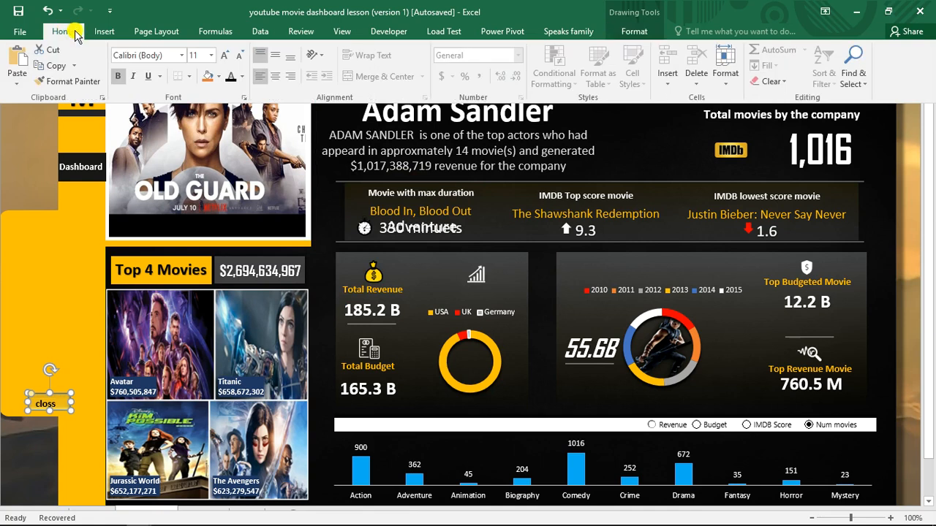
left_click(274, 59)
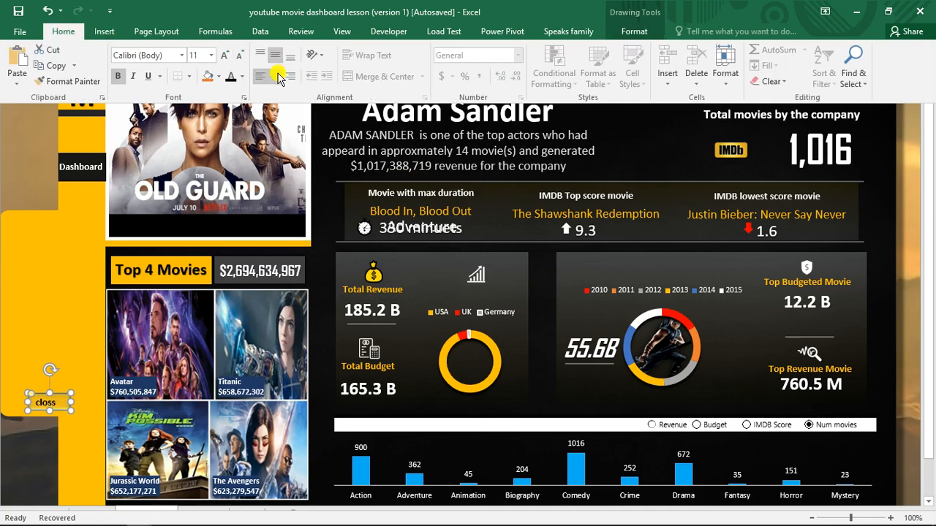
left_click(276, 76)
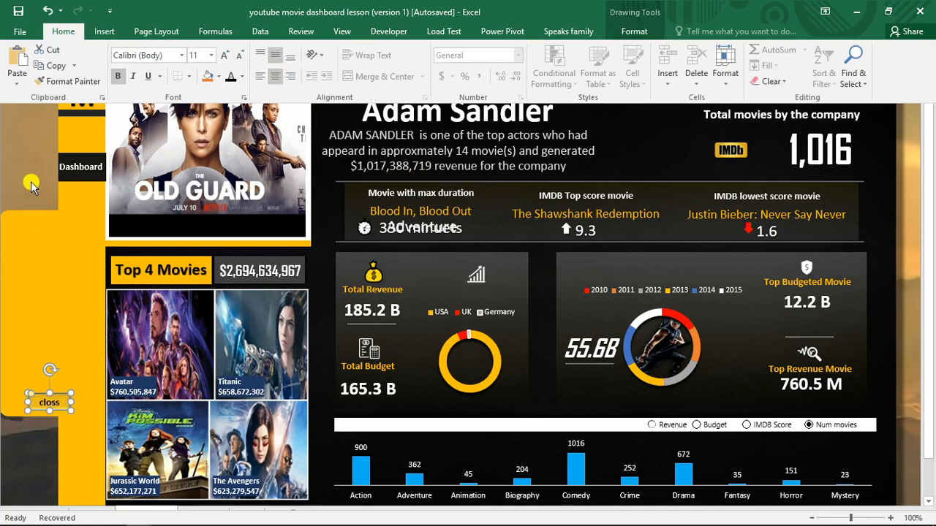
key("ctrl+shift+F1")
left_click(26, 159)
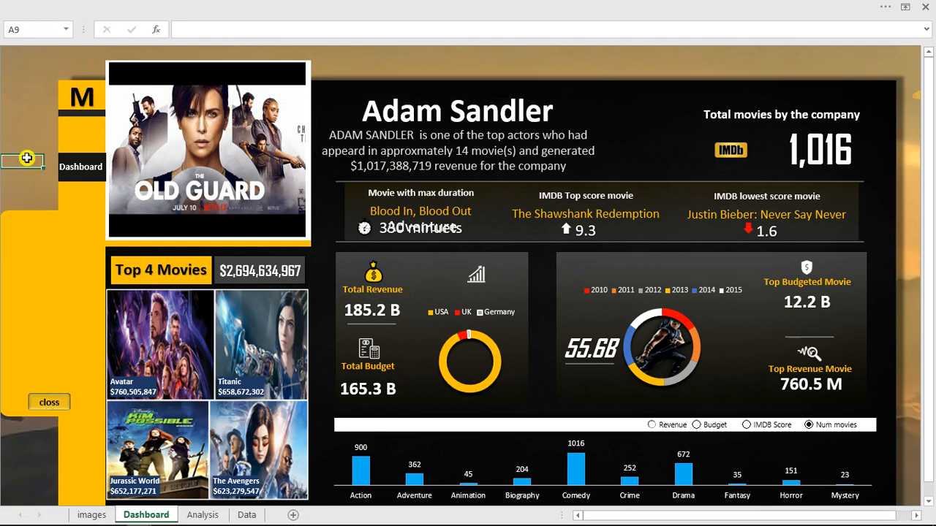
left_click(57, 397)
left_click(51, 305, "shift")
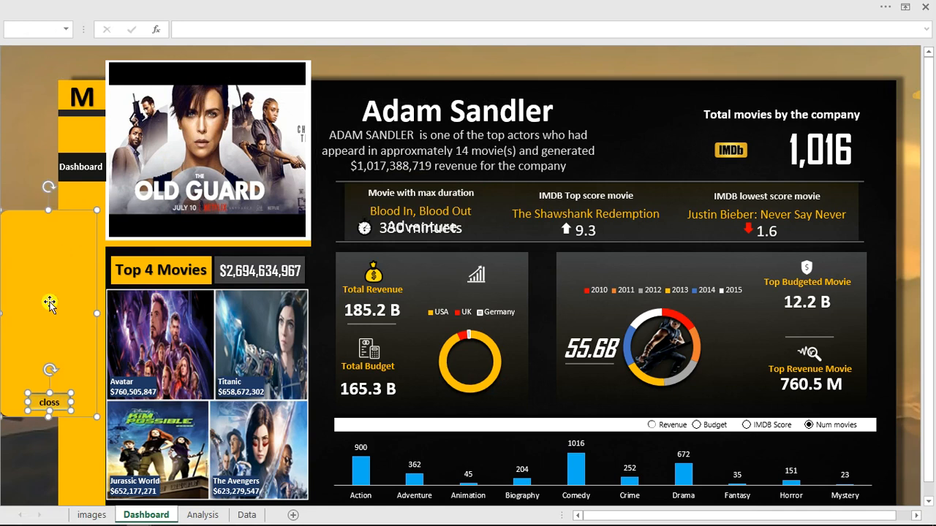
left_click(4, 146)
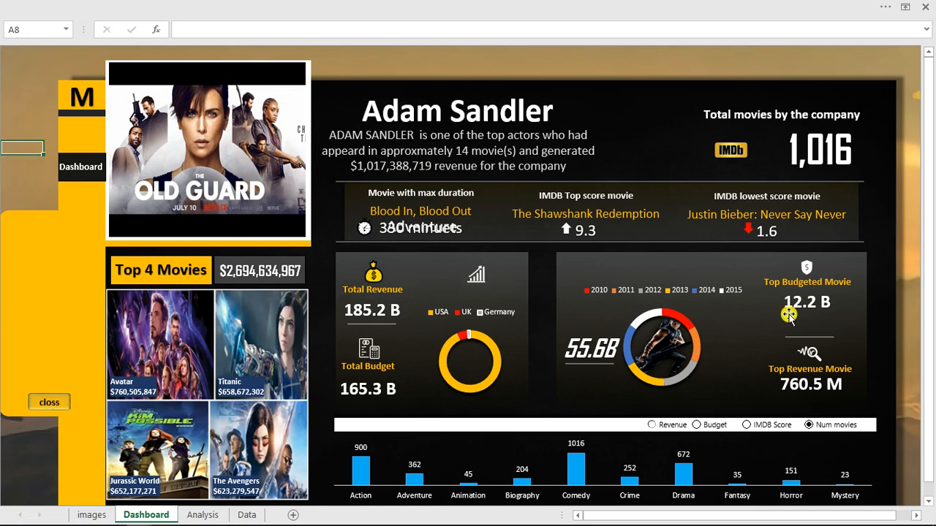
left_click_drag(931, 289, 932, 376)
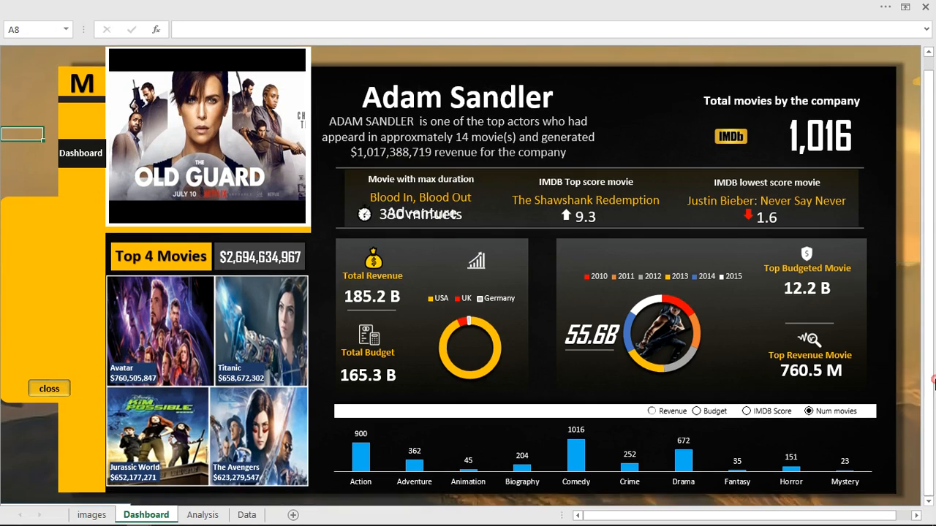
- Bring the Genre slicer to the front and fit it on the gold panel above the "closs" button, about 2.76" high by 1.4" wide
left_click(929, 502)
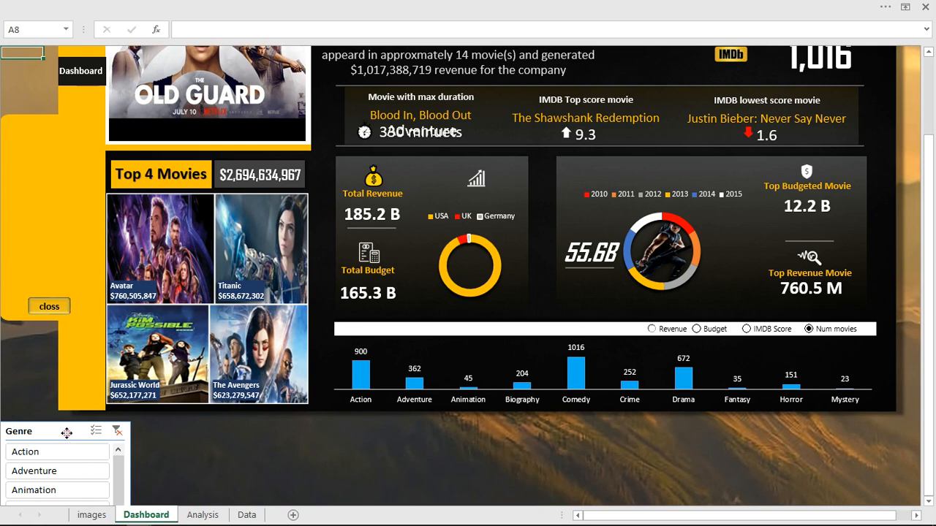
left_click(66, 433)
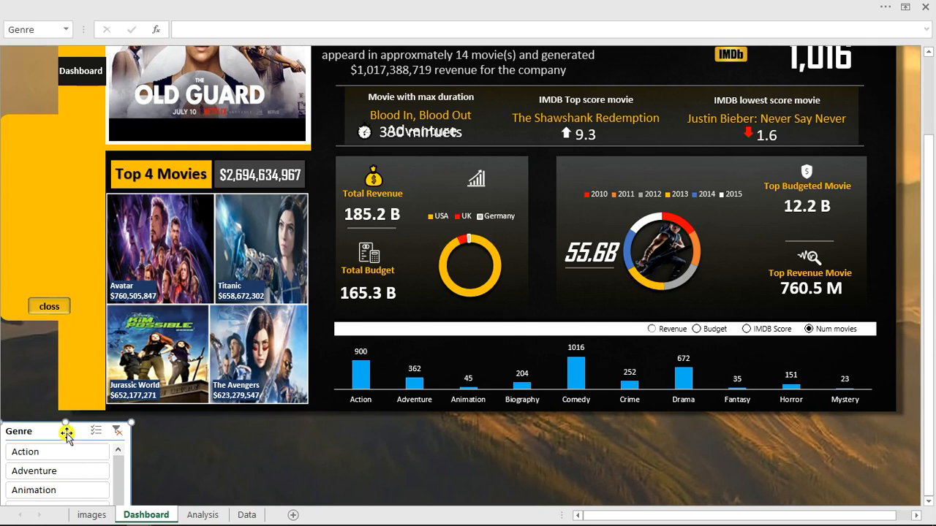
left_click_drag(67, 433, 117, 249)
left_click_drag(132, 331, 52, 381)
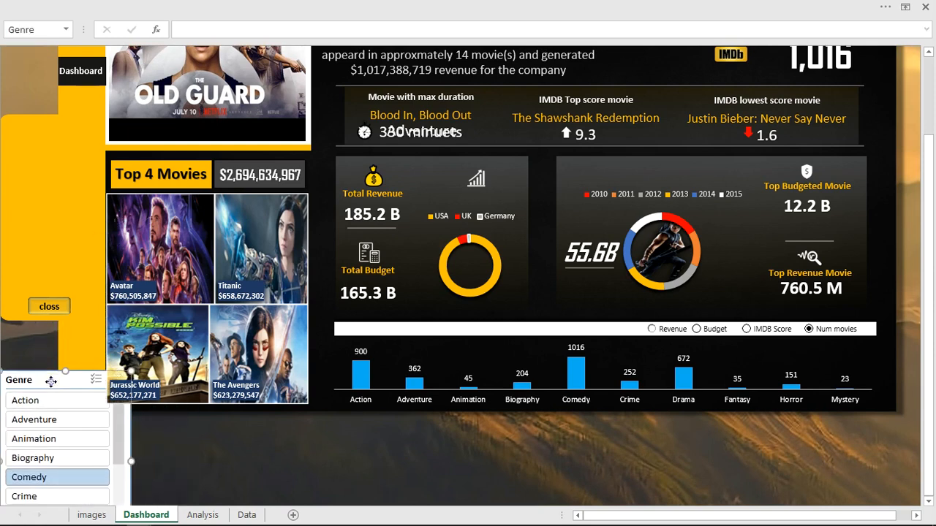
right_click(51, 383)
left_click(33, 379)
right_click(35, 380)
mouse_move(93, 302)
left_click(197, 304)
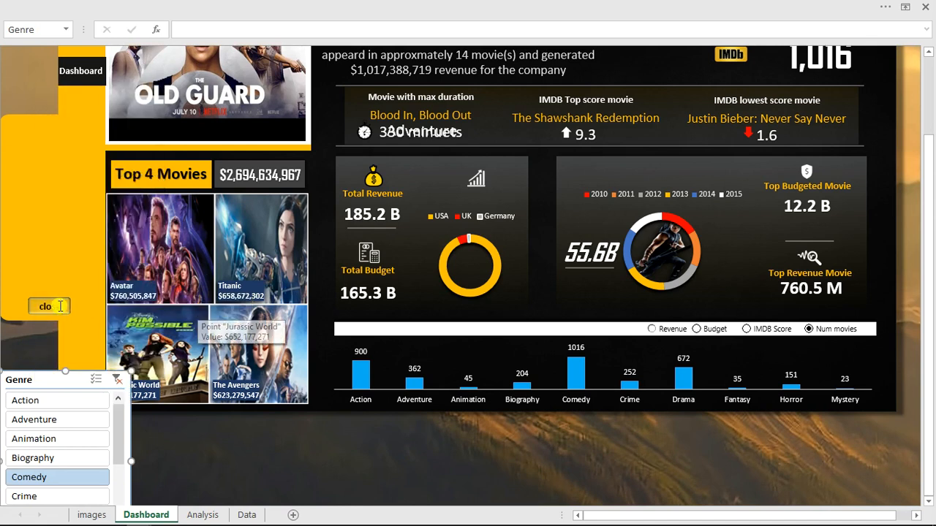
left_click_drag(32, 362, 30, 136)
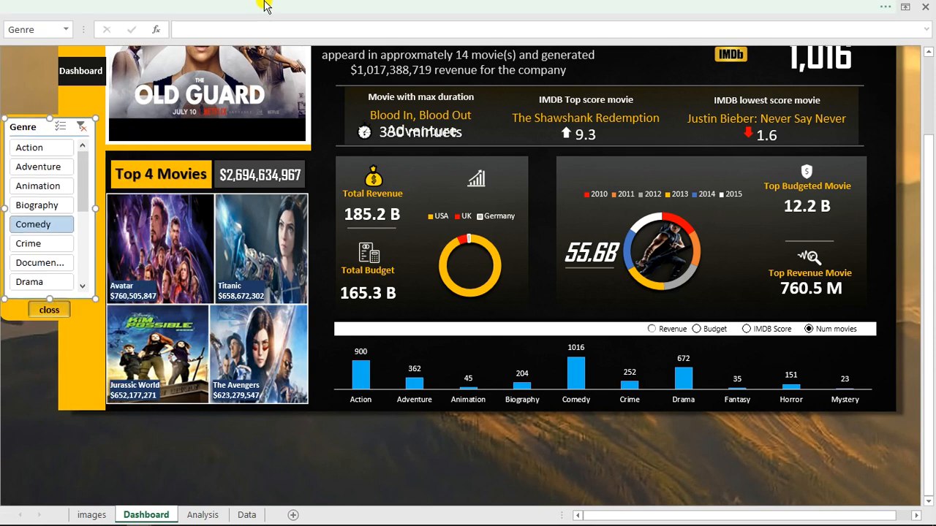
- Duplicate Slicer Style Light 1 as the basis for a custom slicer style
left_click(264, 6)
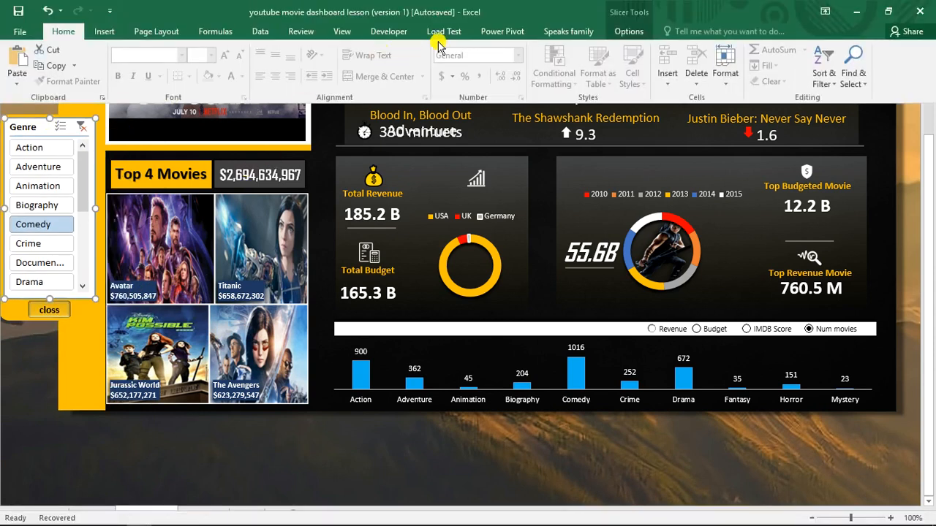
left_click(632, 34)
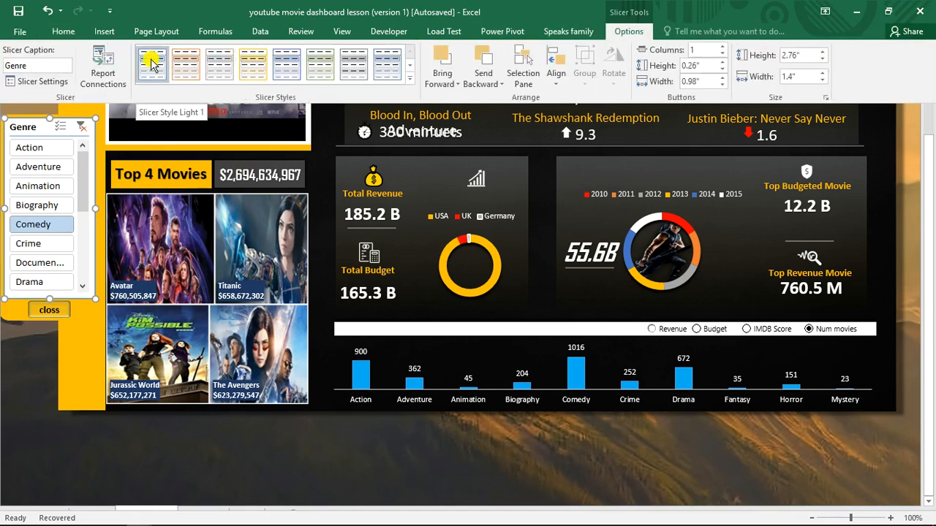
right_click(151, 61)
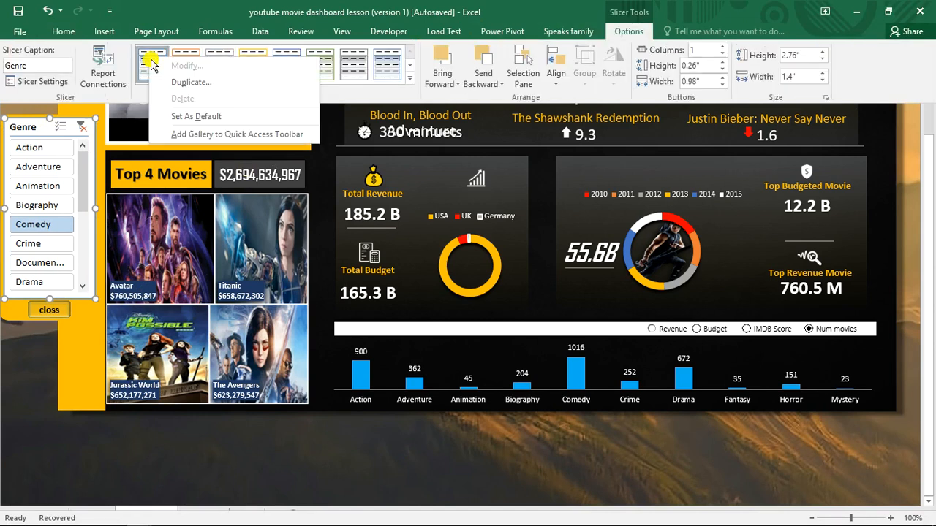
left_click(182, 83)
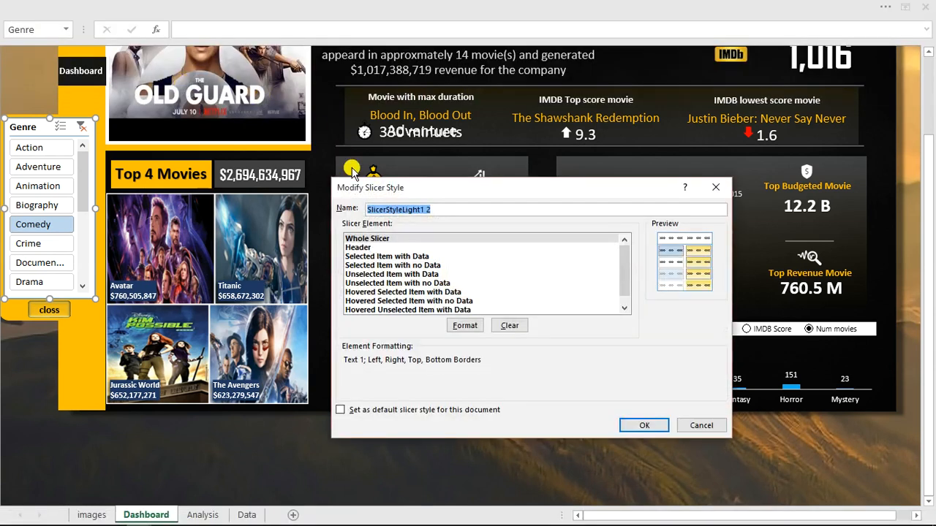
- Format the Whole Slicer element of the duplicated style with no border and a gold theme fill
left_click(373, 239)
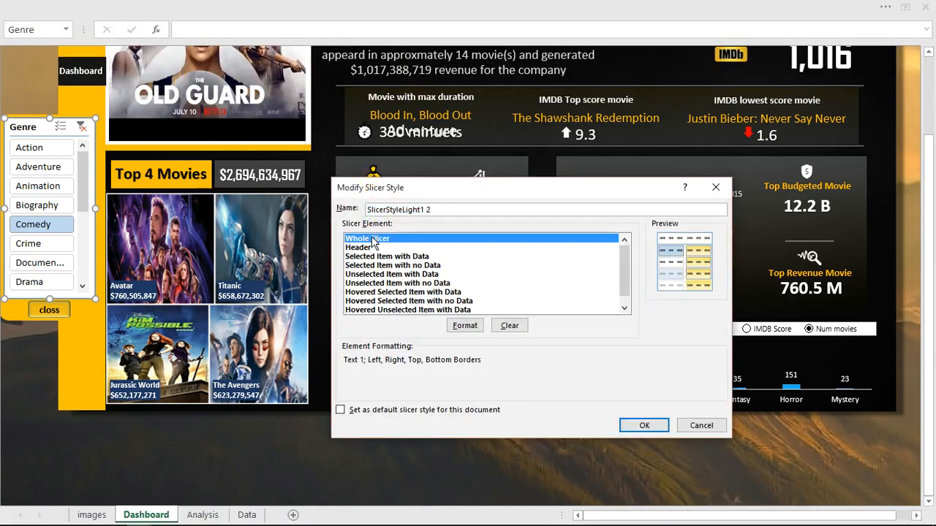
left_click(476, 326)
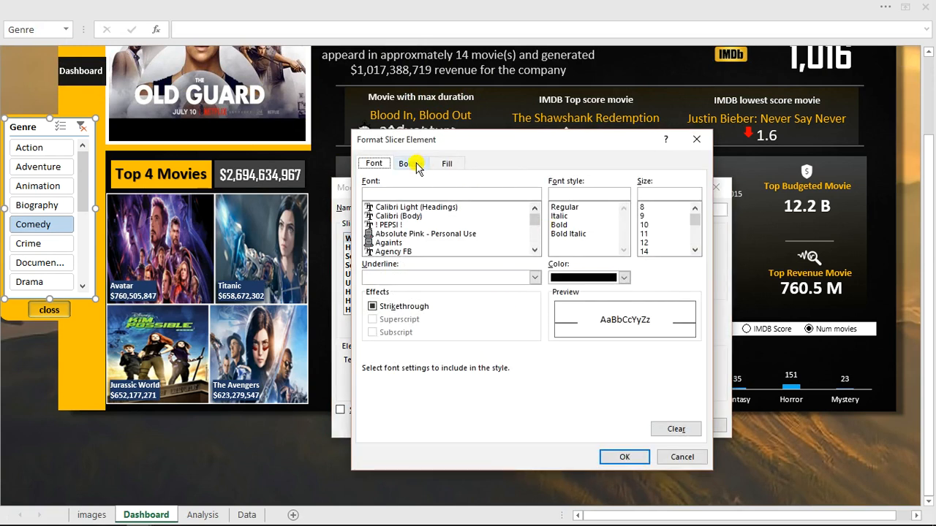
left_click(417, 165)
left_click(524, 208)
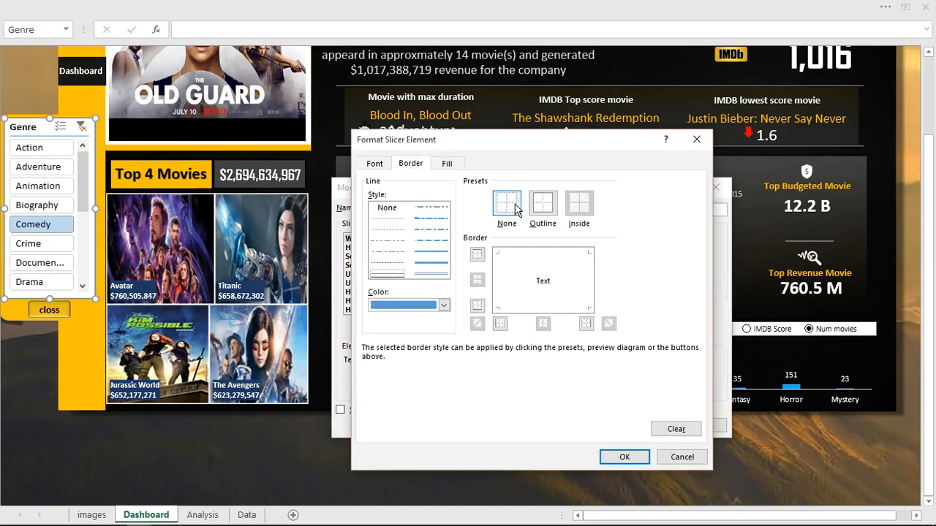
left_click(446, 164)
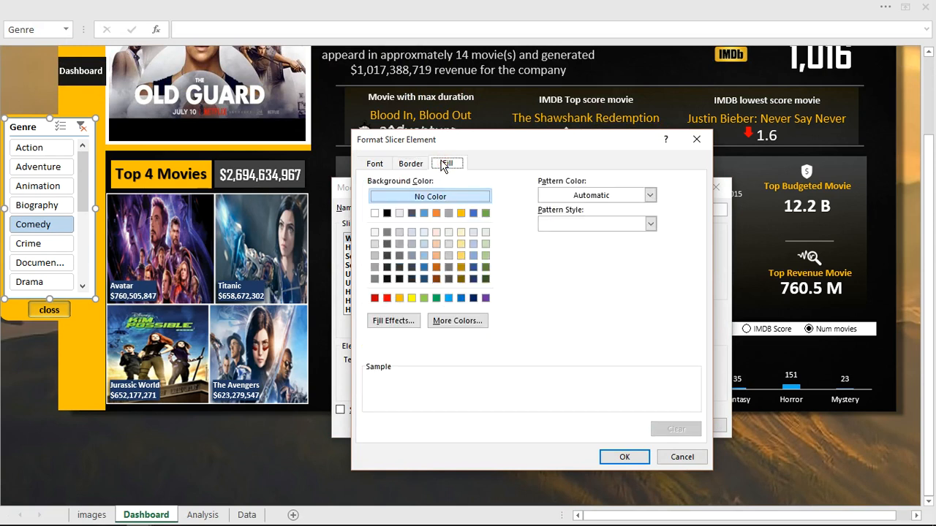
left_click(461, 213)
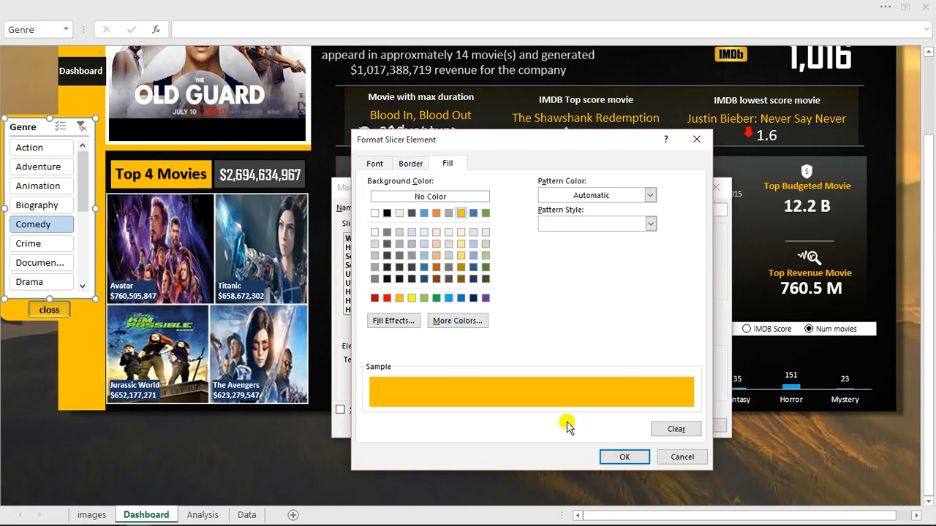
left_click(610, 455)
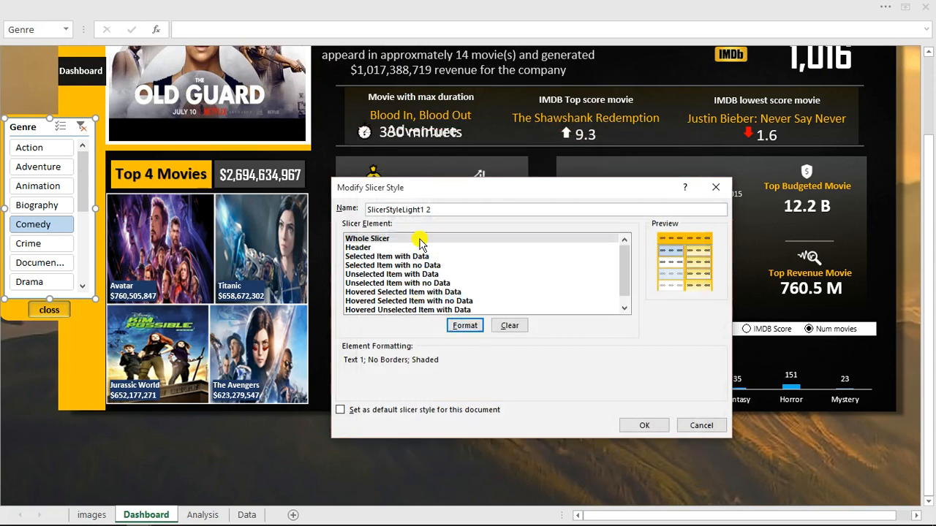
- Give the Header element of the slicer style a gold theme fill and no border
left_click(393, 248)
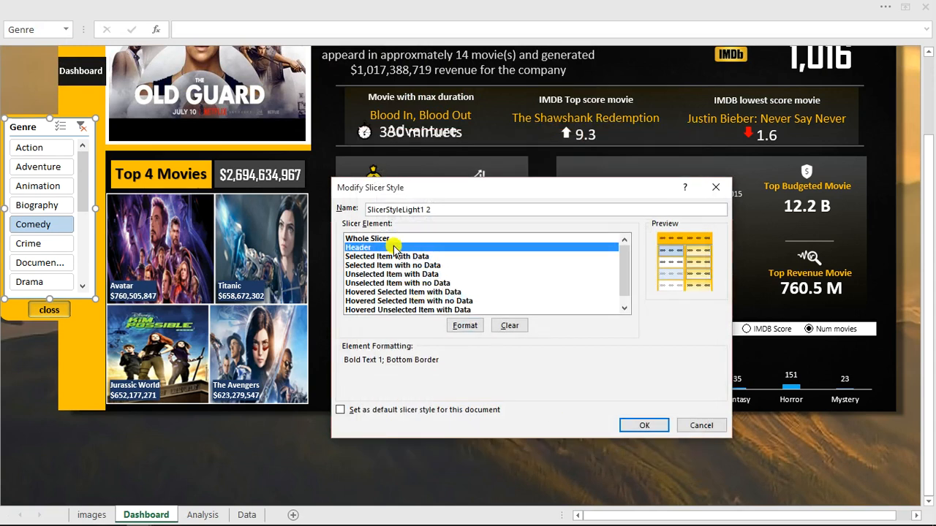
left_click(472, 326)
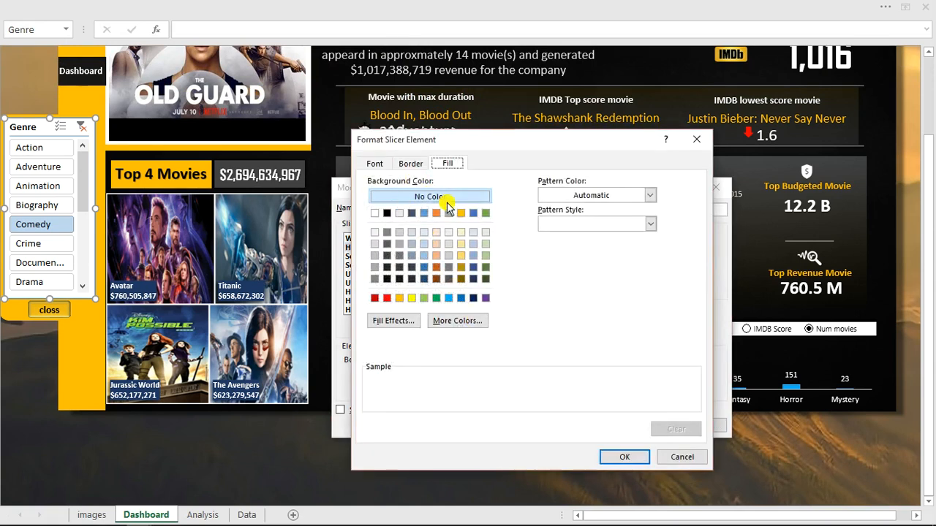
left_click(461, 213)
left_click(397, 164)
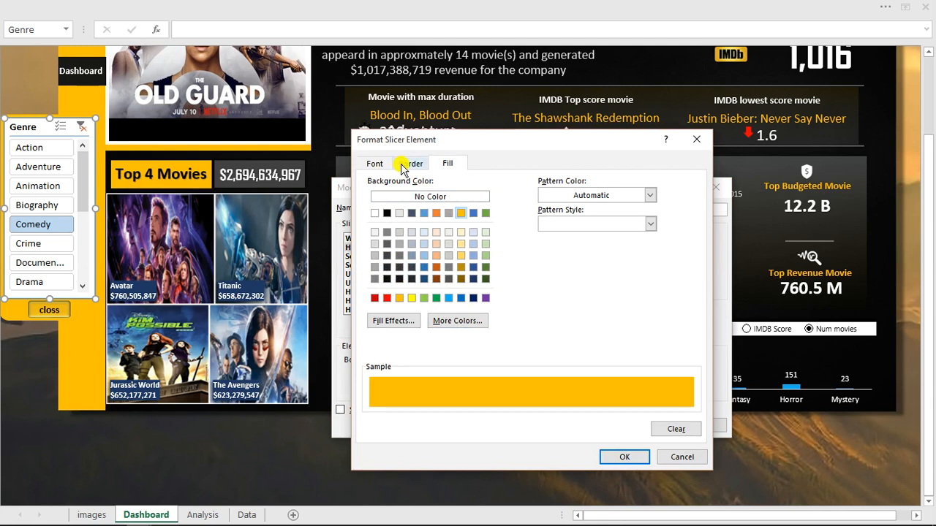
left_click(511, 203)
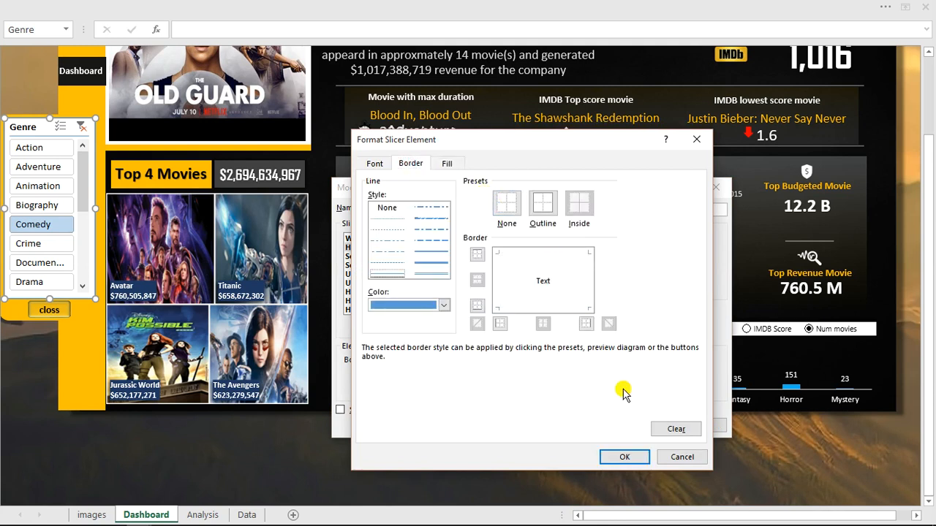
left_click(626, 457)
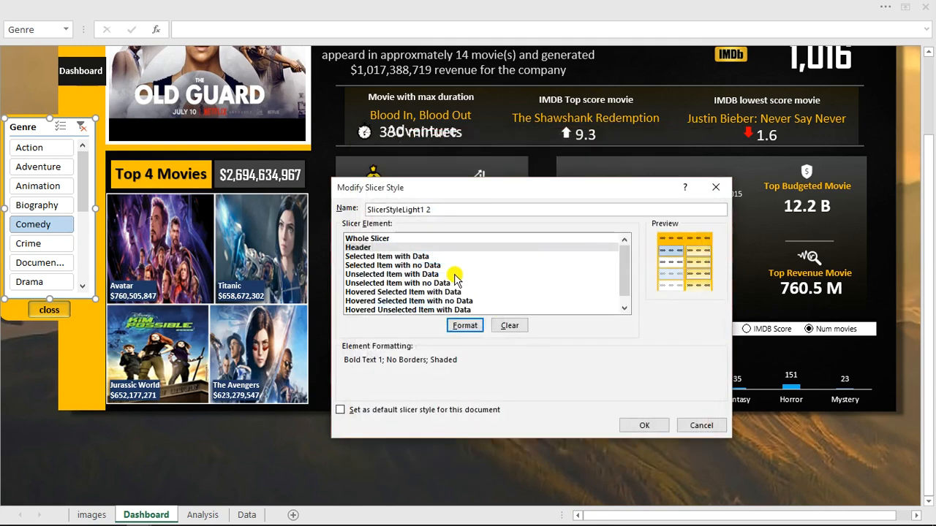
- Remove the border from the Selected Item with Data element and fill it with the gold theme color
left_click(425, 258)
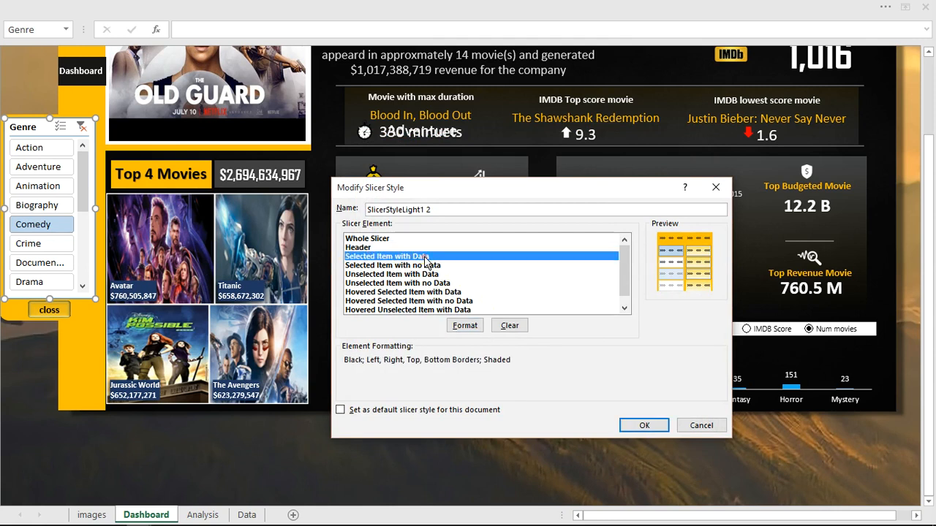
left_click(463, 326)
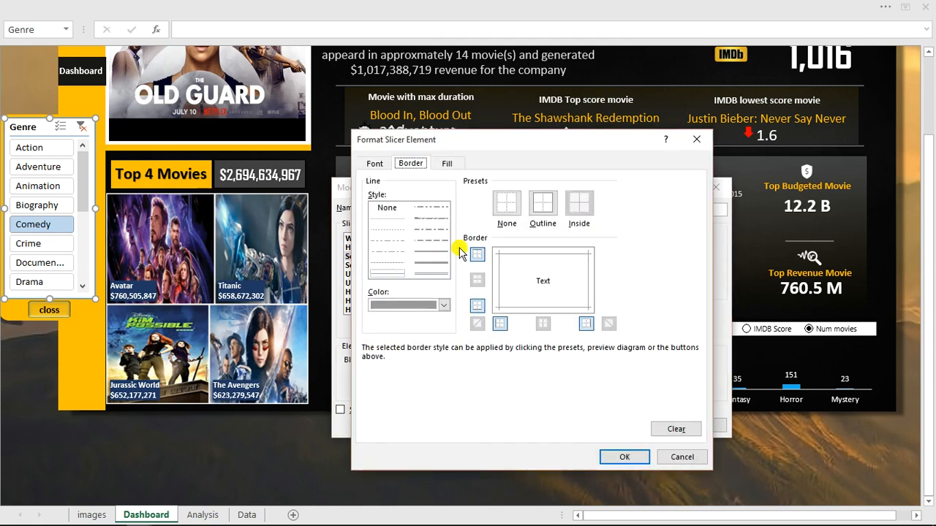
left_click_drag(529, 149, 568, 149)
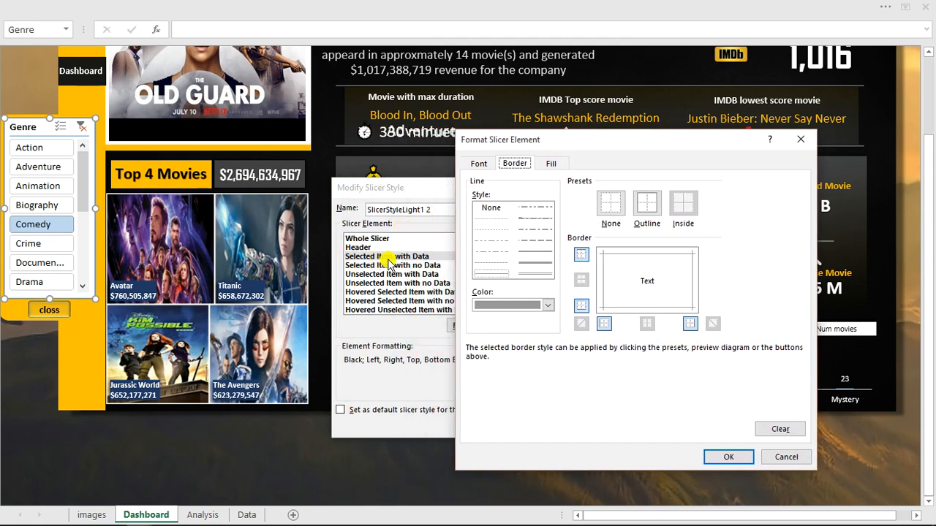
left_click(610, 203)
left_click(550, 164)
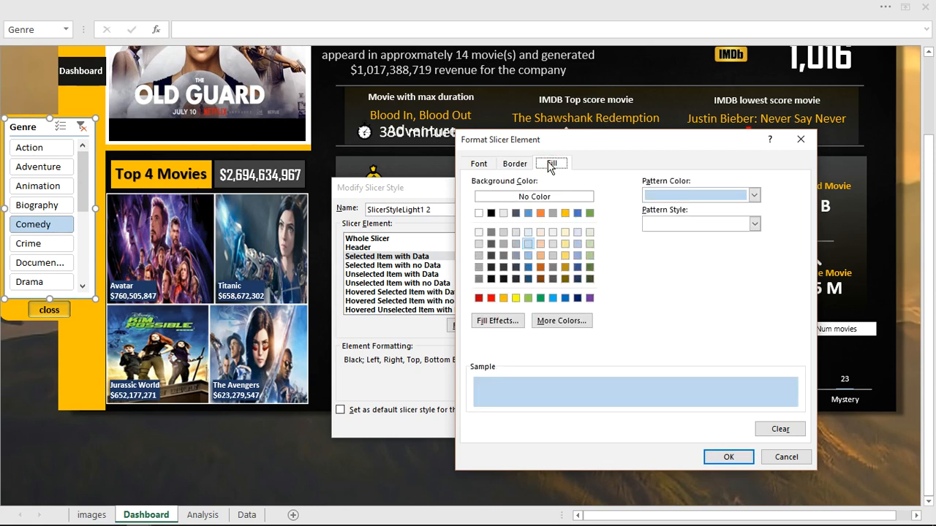
left_click(566, 214)
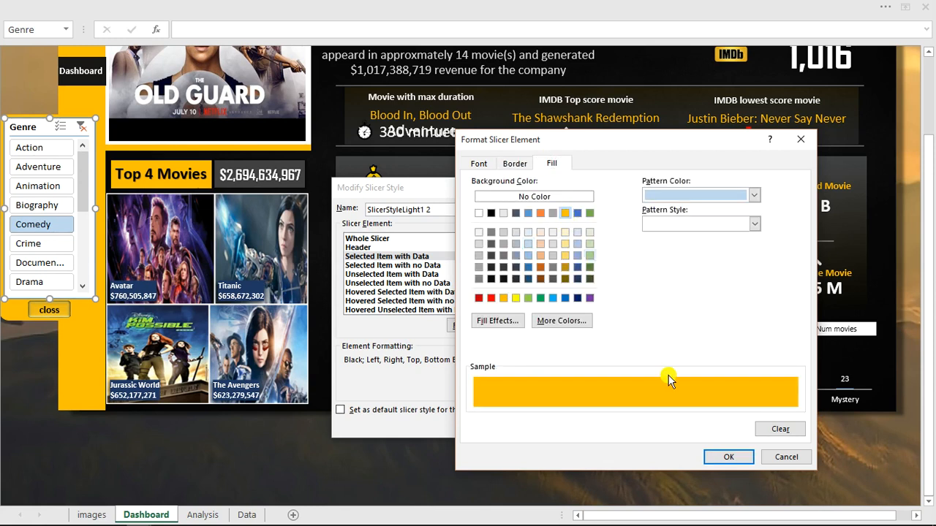
left_click(724, 456)
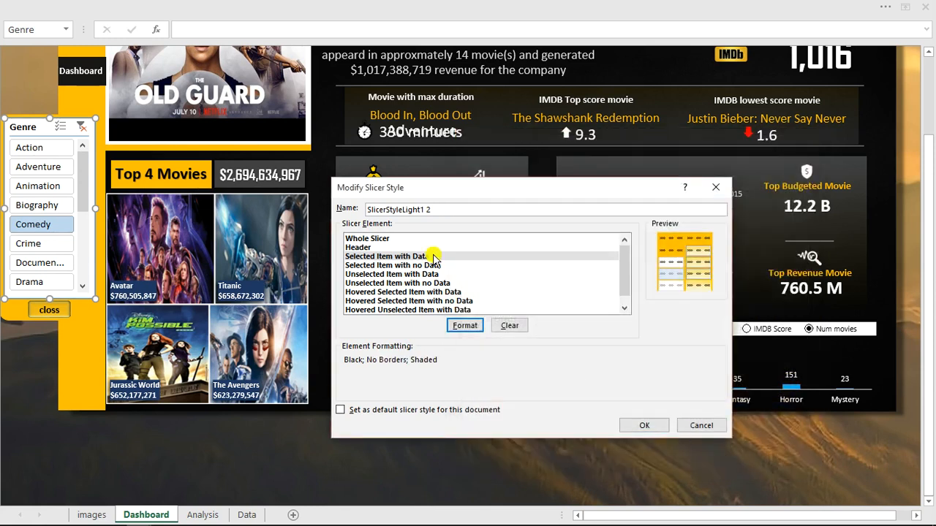
- Set the Hovered Selected Item with Data element to no border and a standard light blue fill
left_click(398, 291)
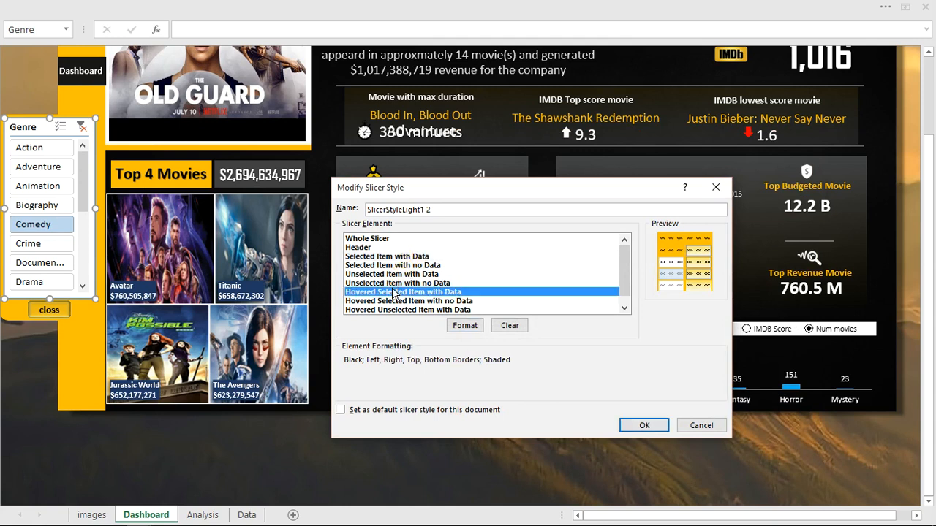
left_click(484, 328)
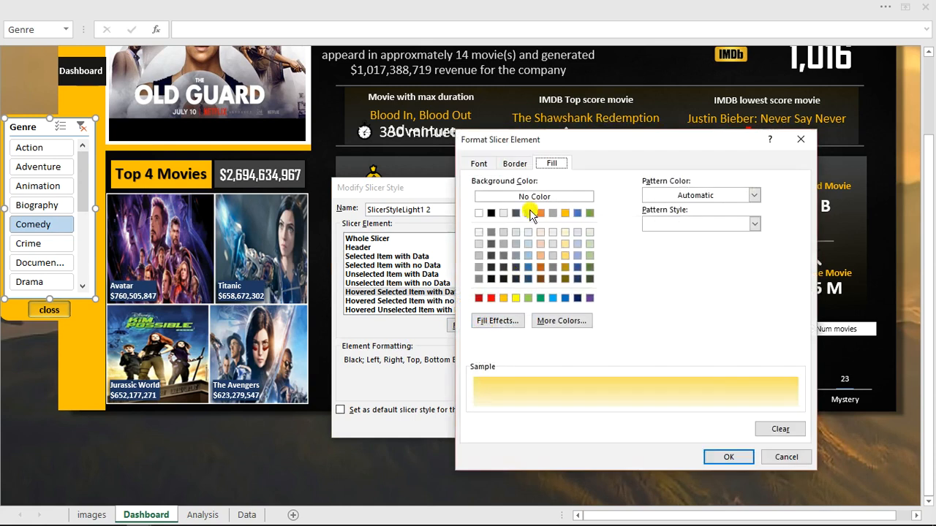
left_click(515, 165)
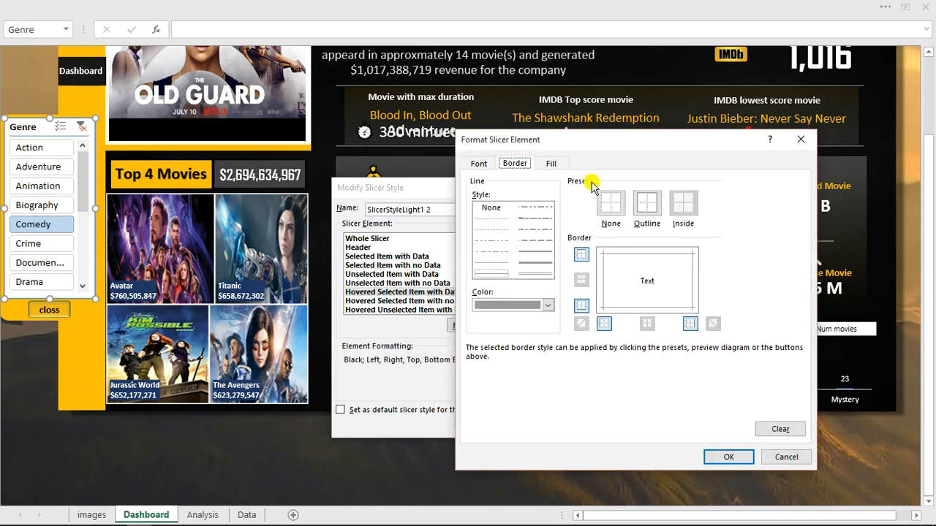
left_click(610, 206)
left_click(553, 166)
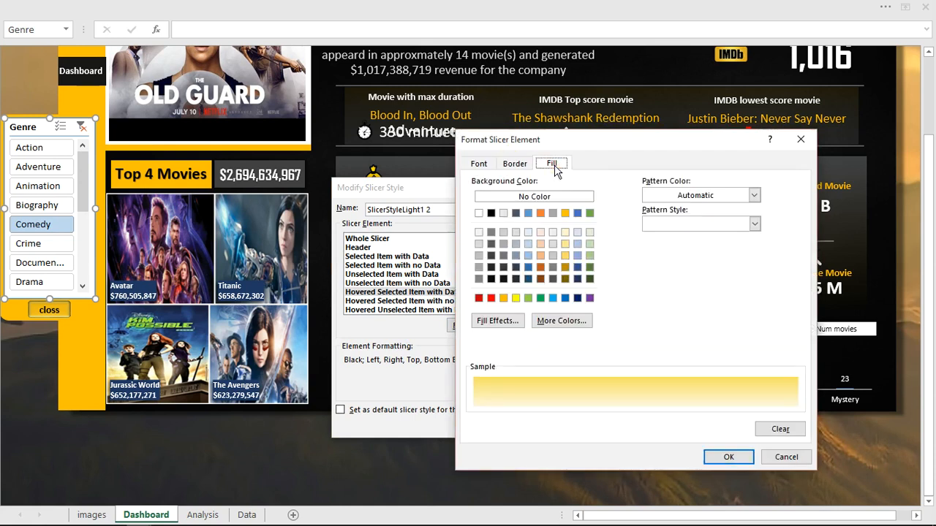
left_click(553, 300)
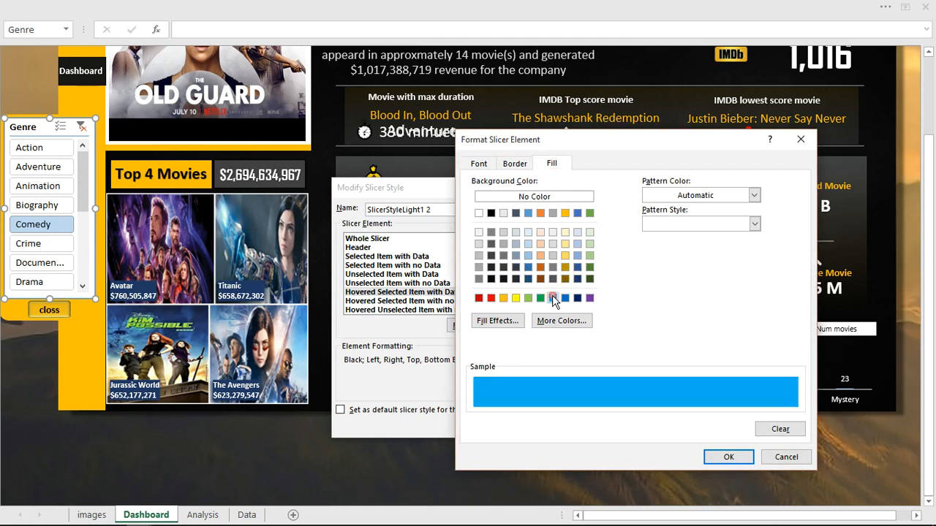
left_click(717, 459)
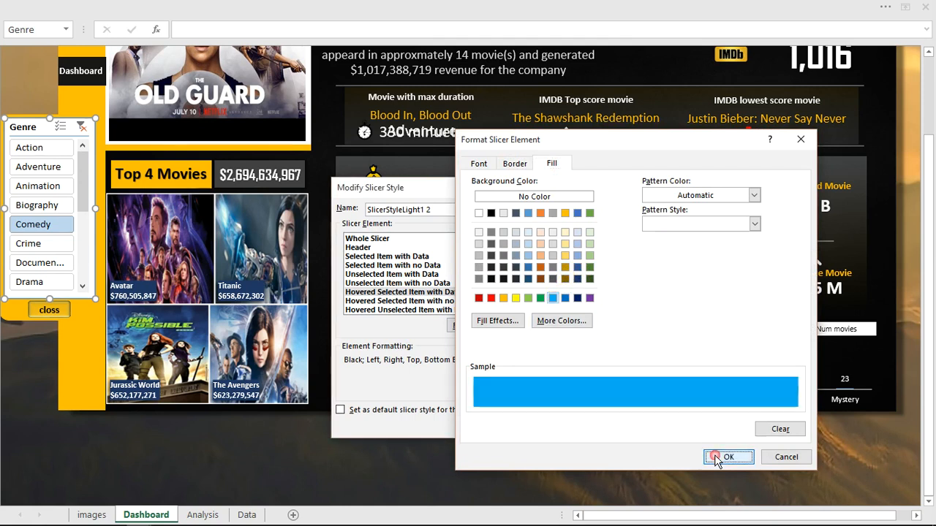
- Give the Unselected Item with Data element of the slicer style a gold theme fill and no border
left_click(415, 275)
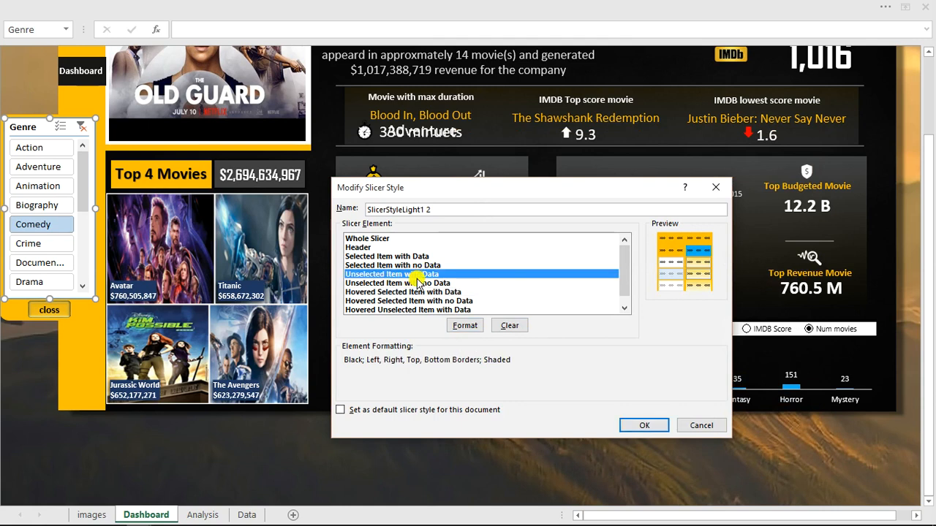
left_click(461, 327)
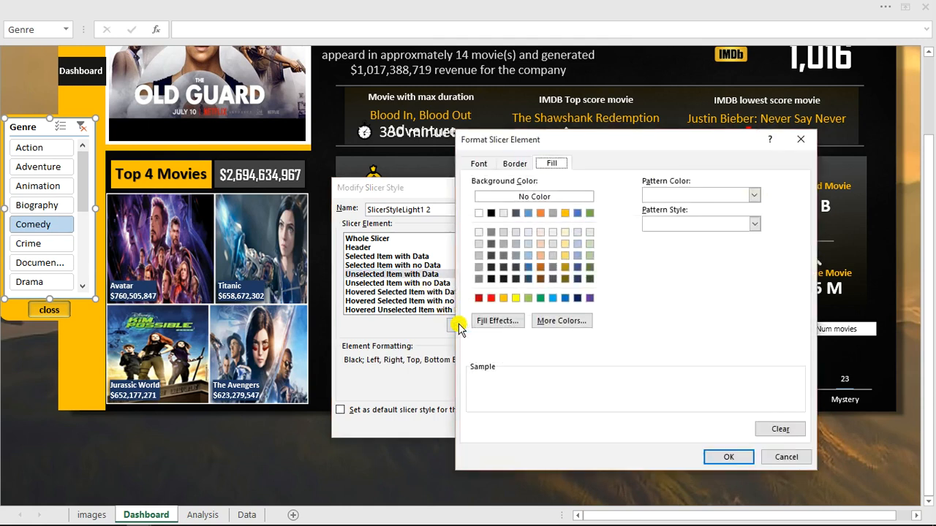
left_click(565, 213)
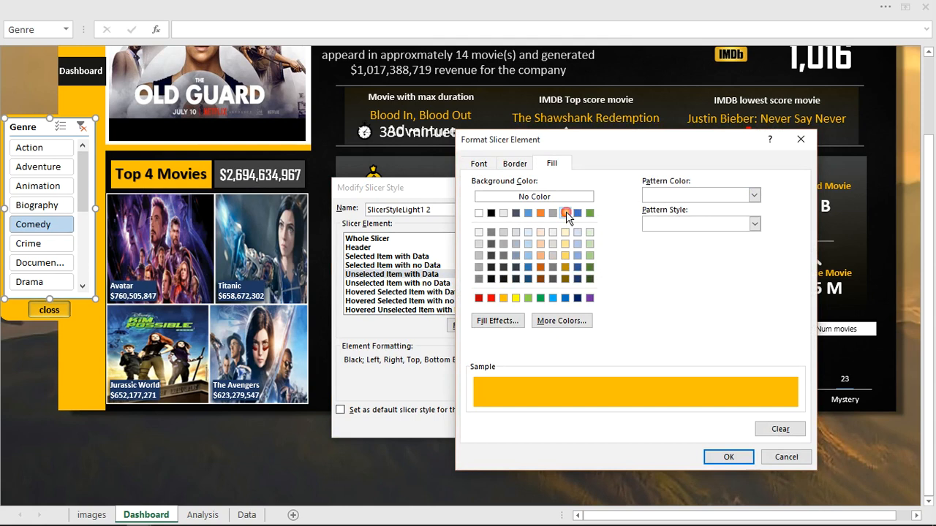
left_click(515, 163)
left_click(613, 203)
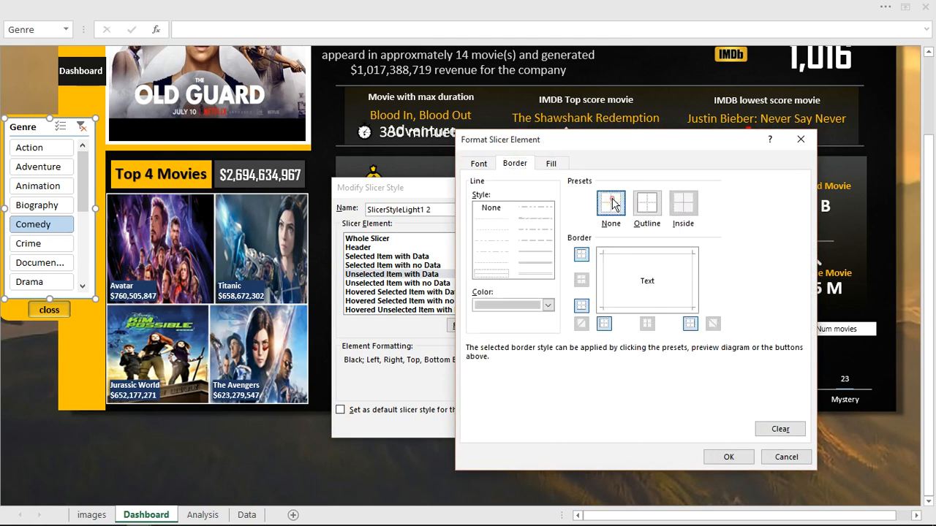
left_click(728, 457)
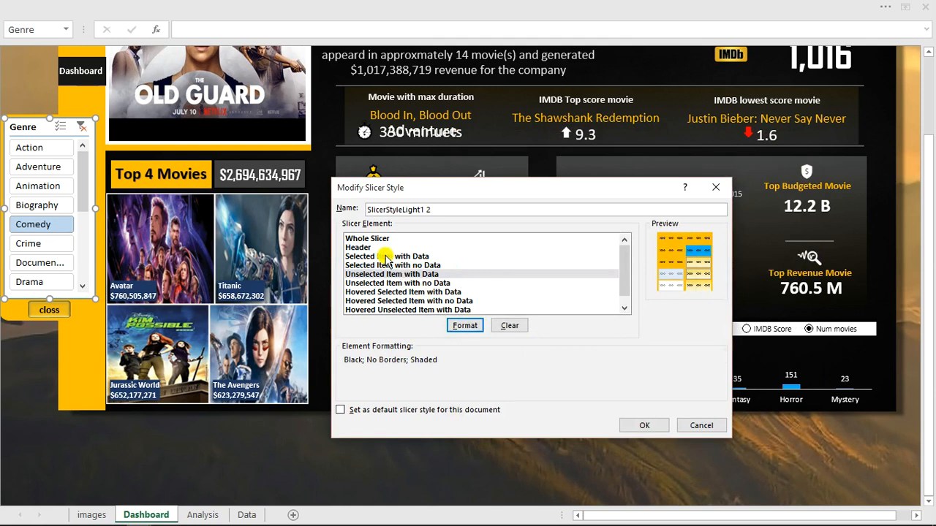
- Set the Selected Item with Data element's font to bold white and save the modified slicer style
left_click(387, 257)
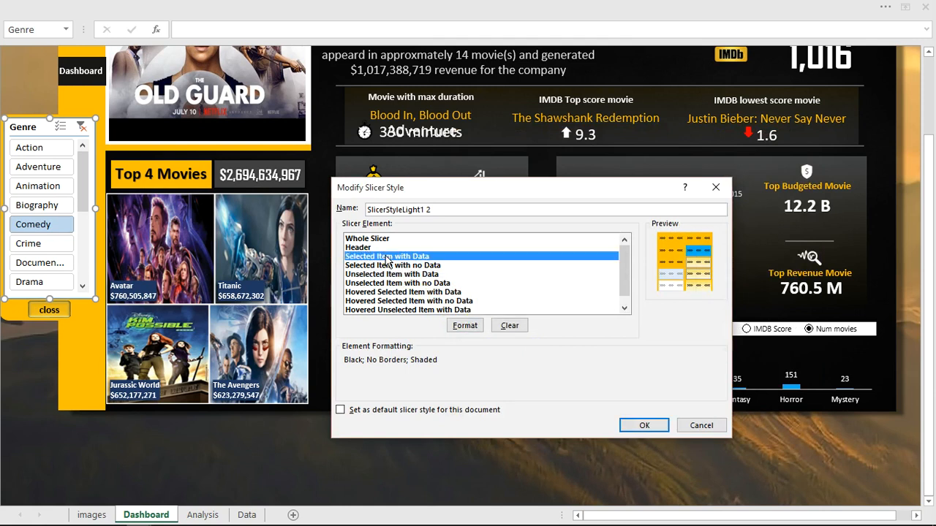
left_click(470, 325)
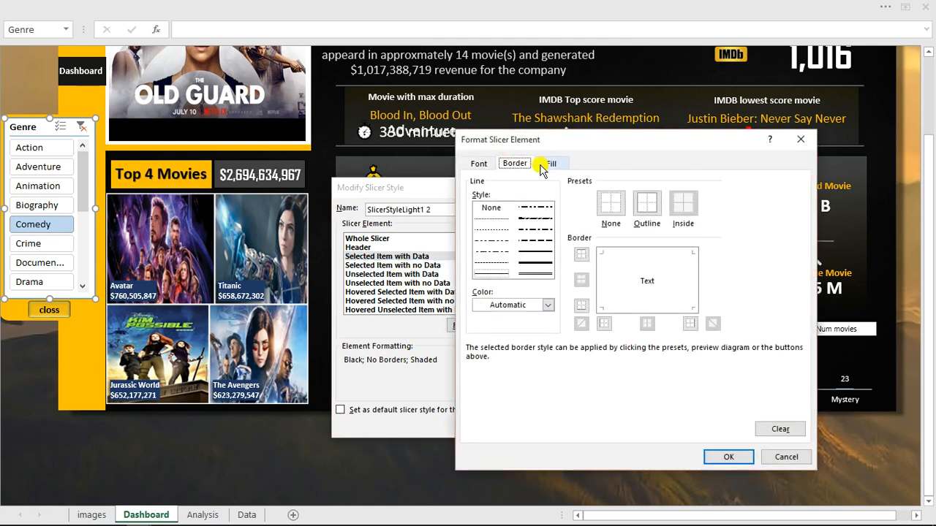
left_click(479, 164)
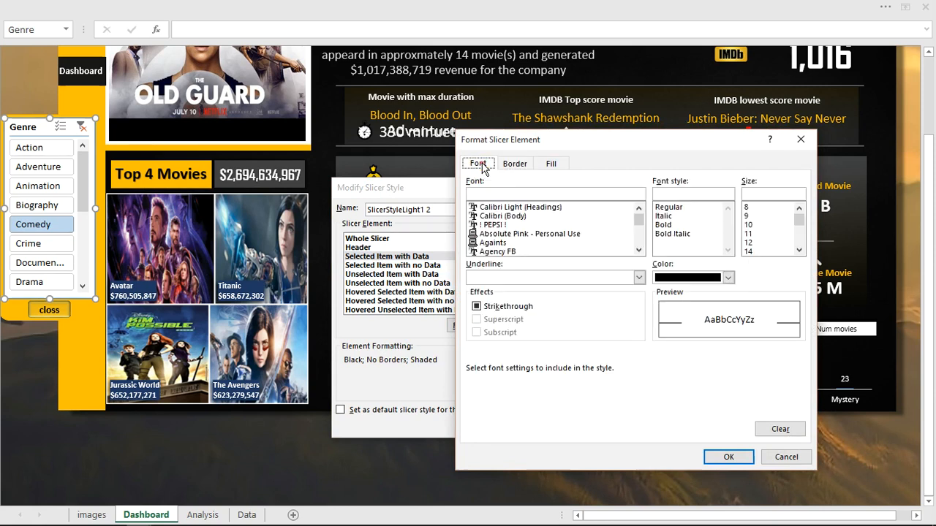
left_click(691, 277)
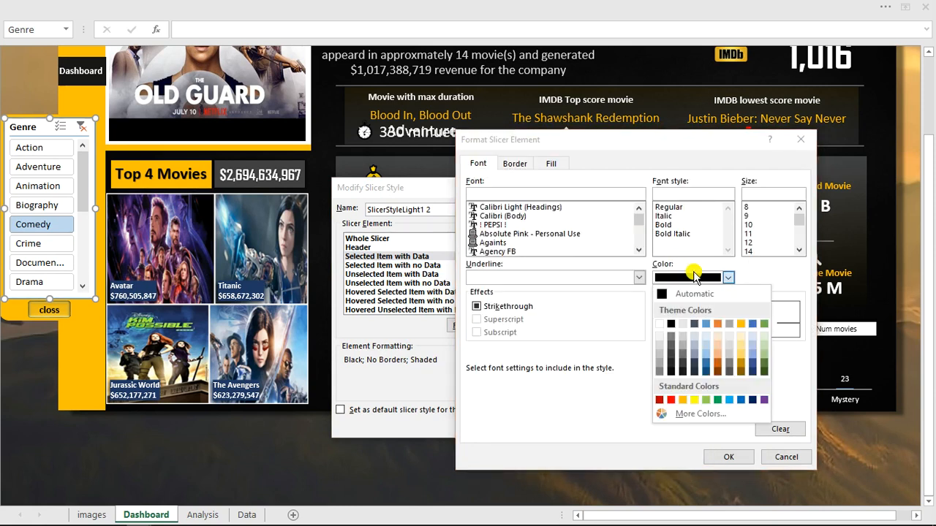
left_click(661, 325)
left_click(663, 224)
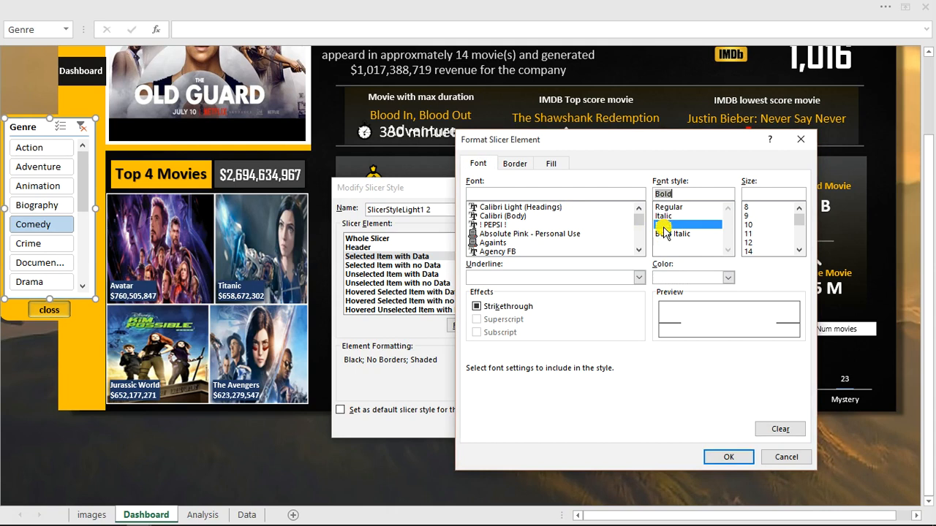
left_click(729, 457)
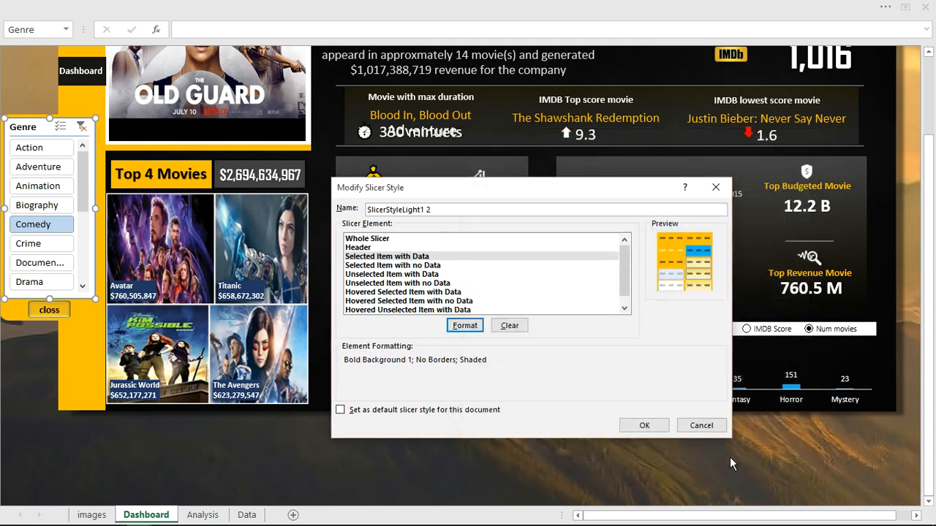
left_click(636, 427)
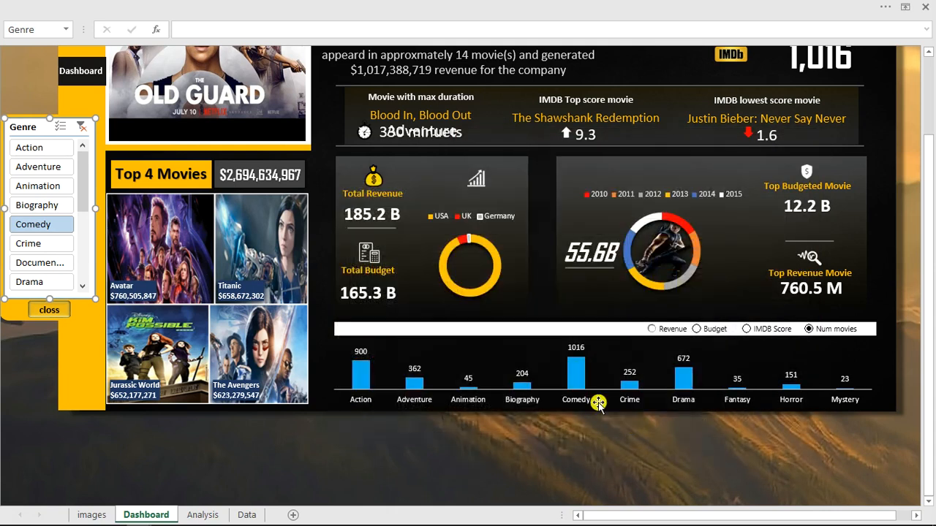
- Apply the custom gold slicer style to the Genre slicer
left_click(208, 5)
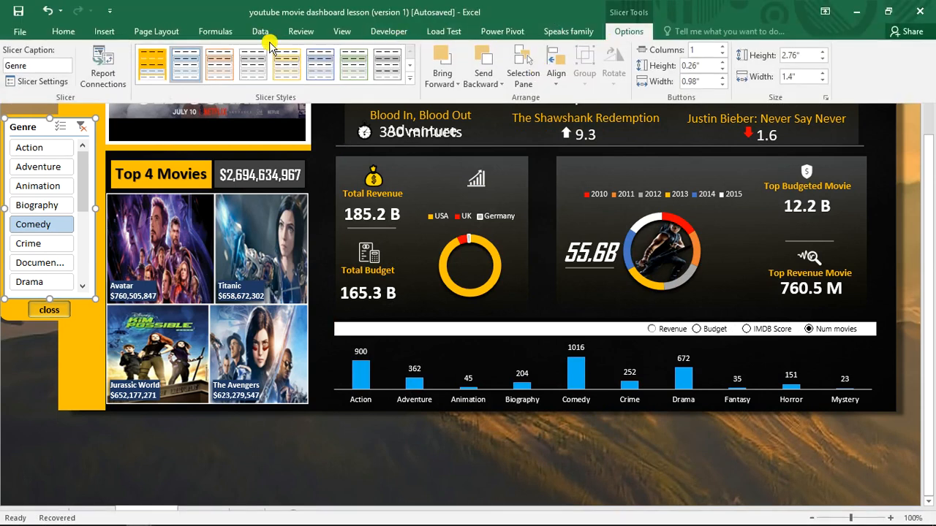
left_click(154, 65)
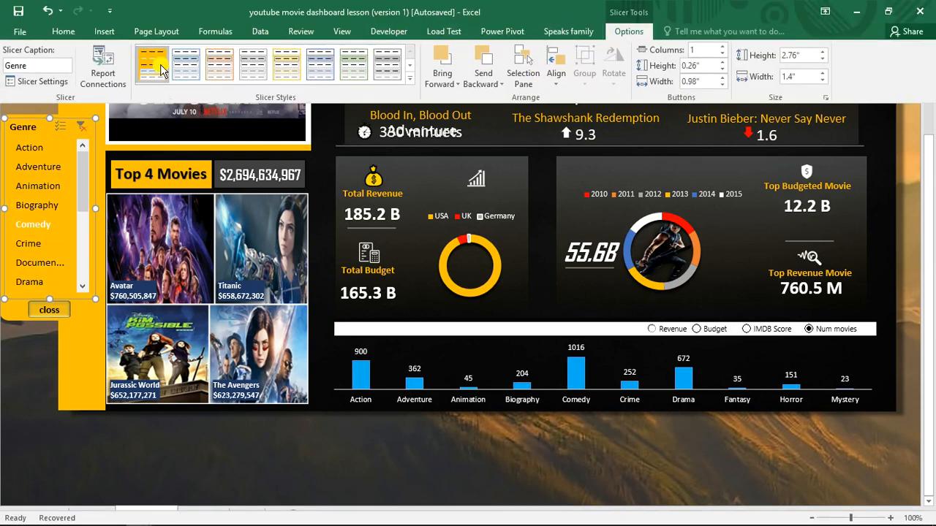
left_click(24, 272)
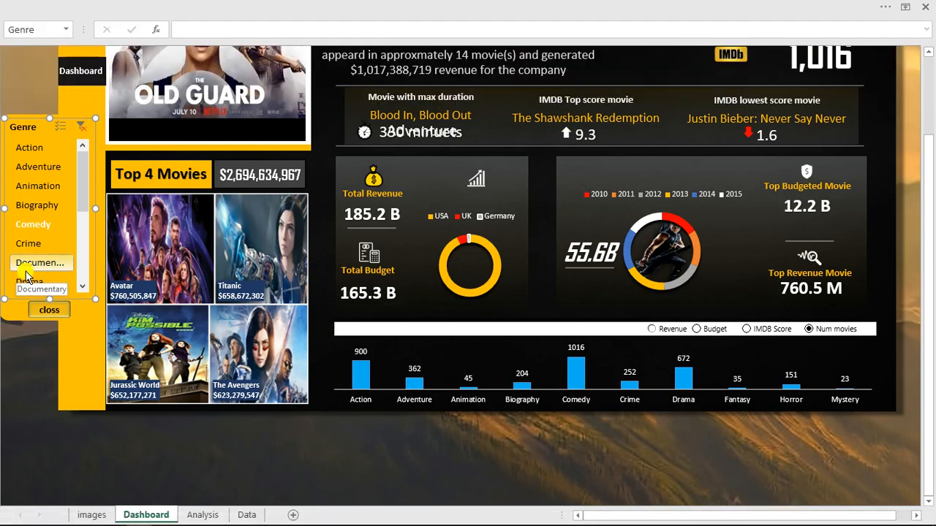
- Test the Genre slicer by filtering to Action, and clear its filter to include all genres
left_click(81, 132)
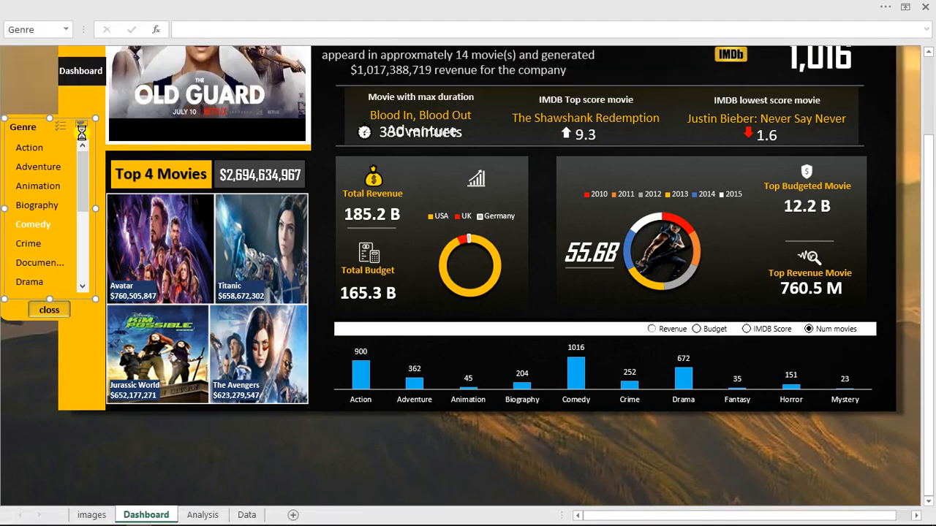
left_click(34, 149)
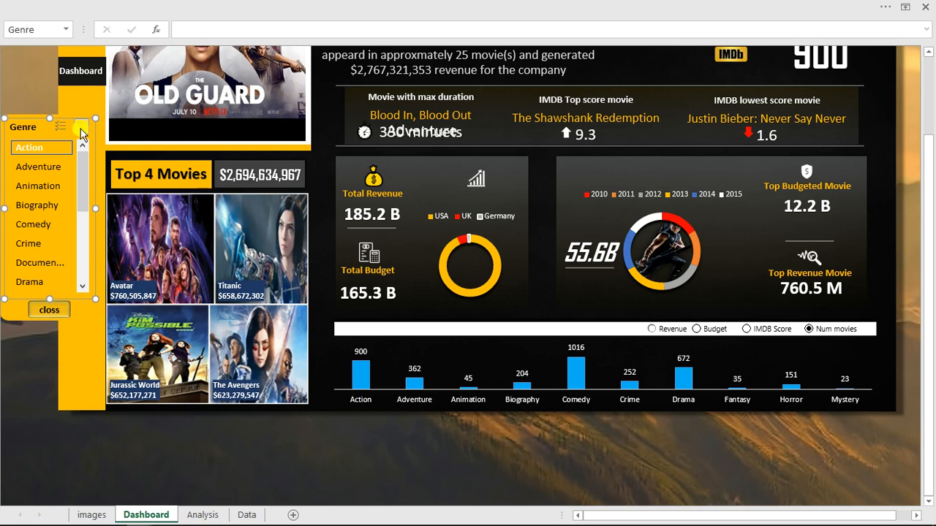
left_click(81, 128)
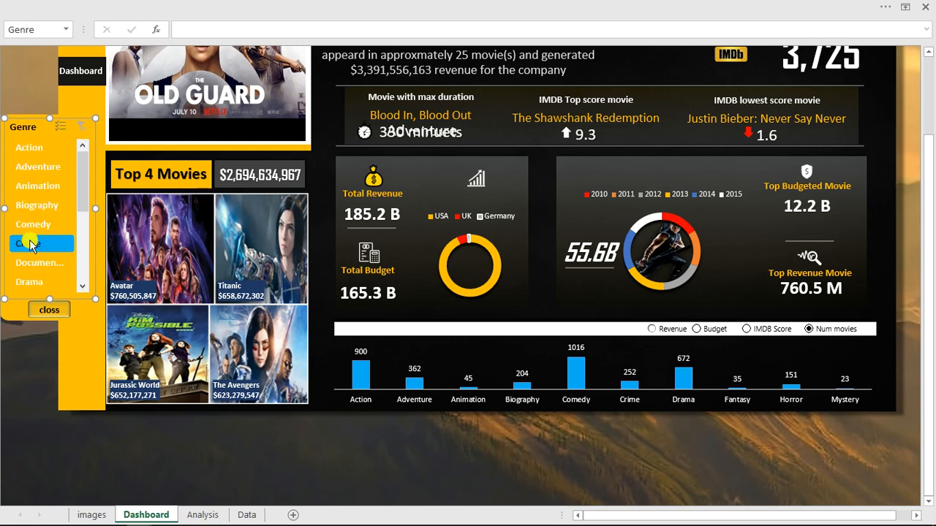
- Group the Genre slicer, the closs button and their rounded gold background panel into one object
left_click(46, 311, "ctrl")
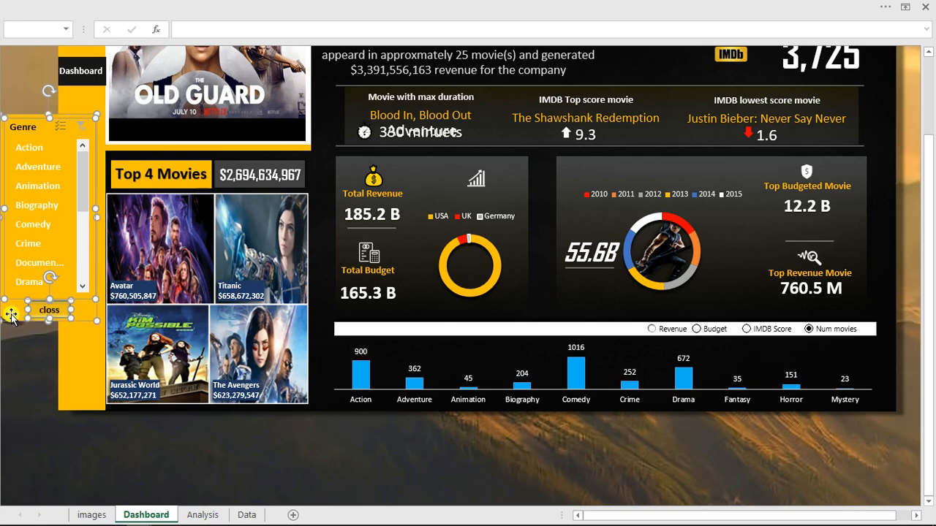
right_click(12, 313)
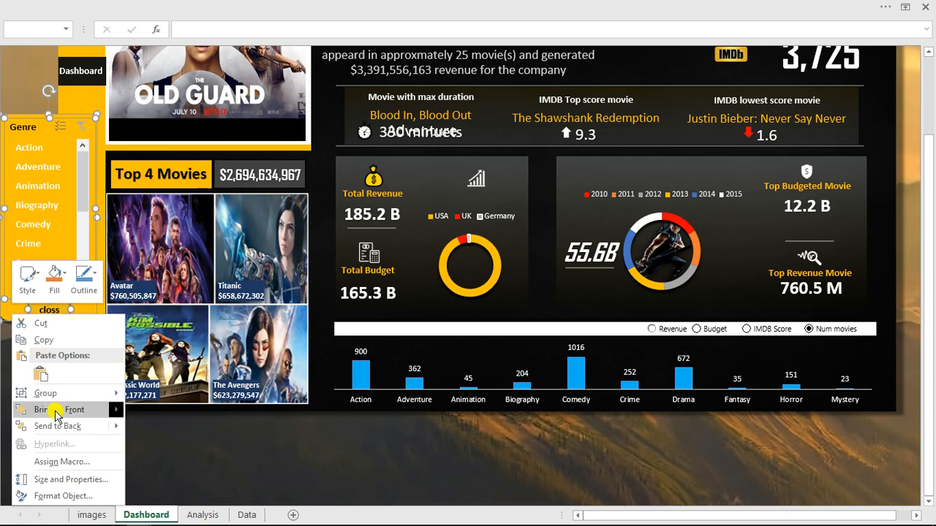
mouse_move(58, 414)
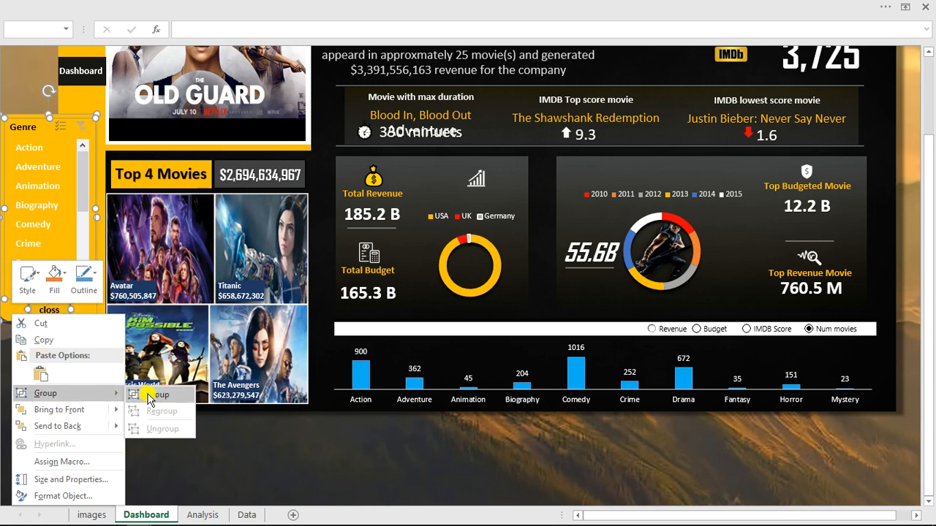
left_click(148, 399)
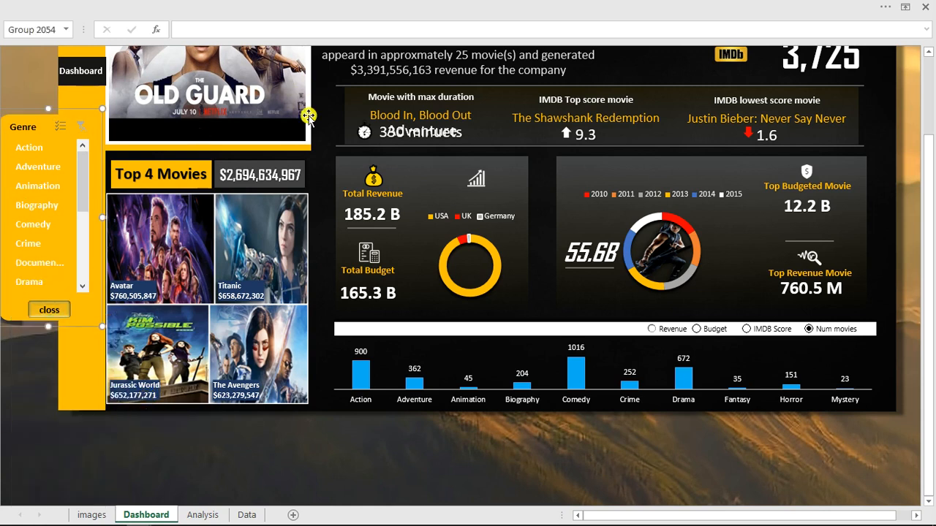
- Display the Selection pane and rename the grouped slicer panel to Filter
left_click(578, 6)
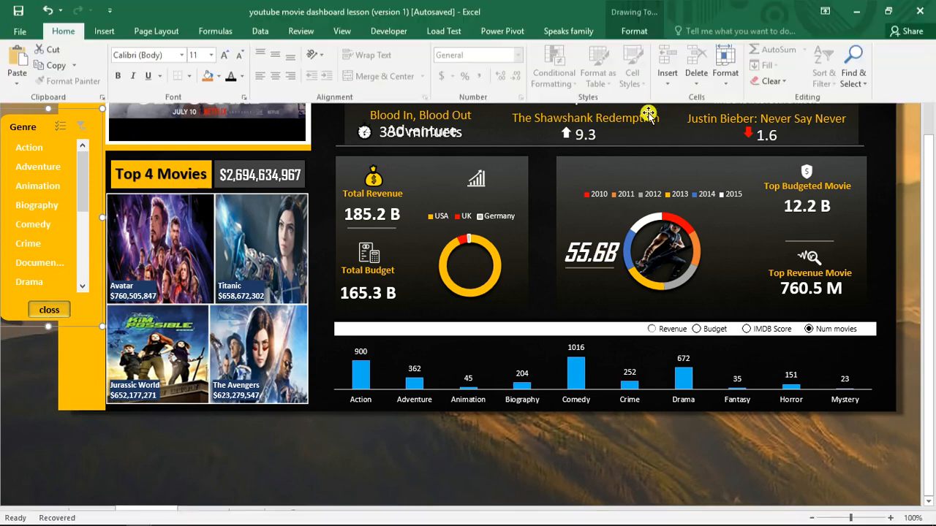
left_click(627, 29)
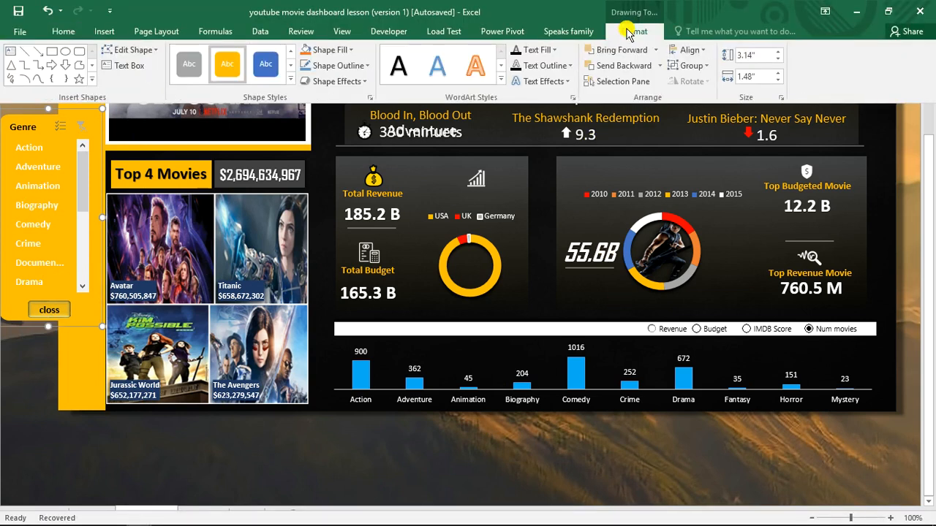
left_click(707, 33)
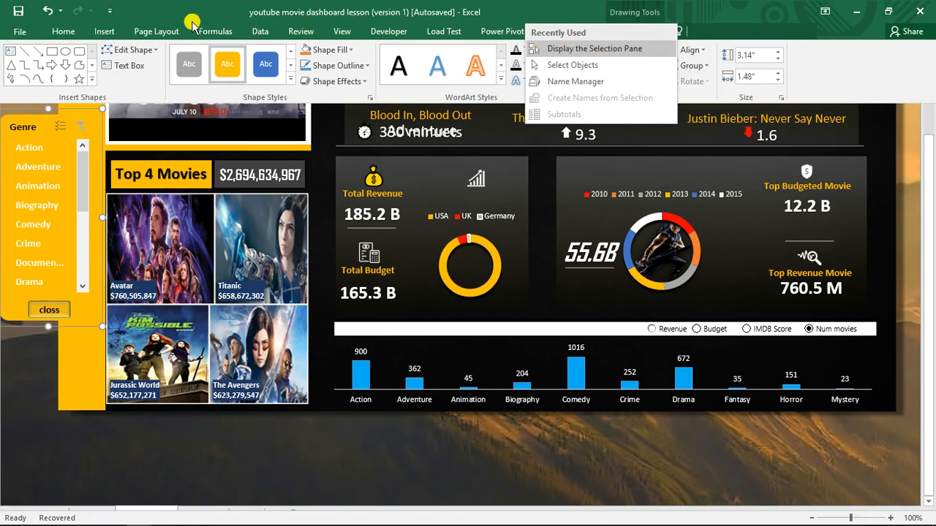
left_click(168, 34)
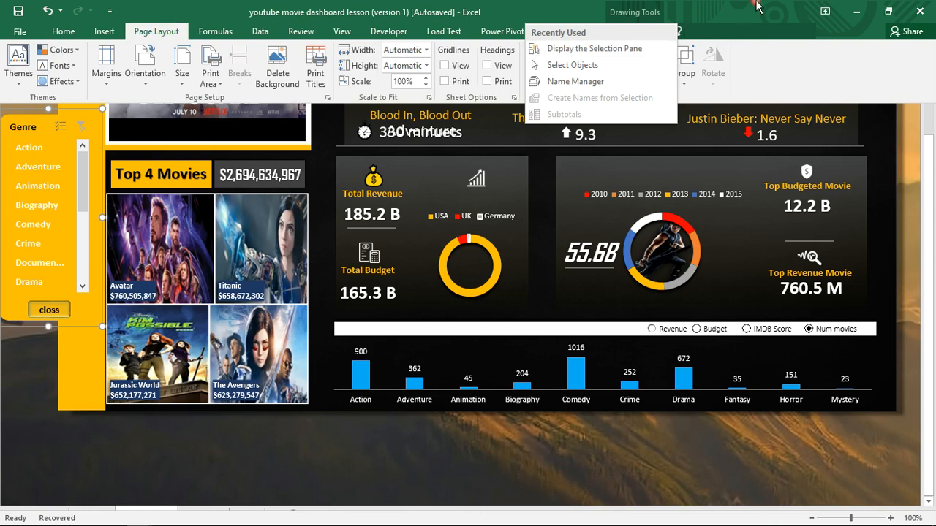
left_click(264, 440)
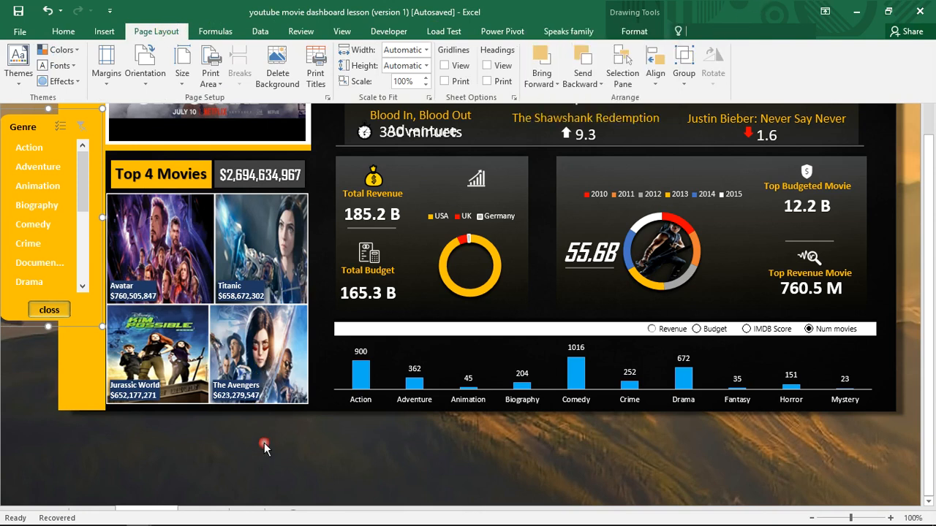
left_click(623, 67)
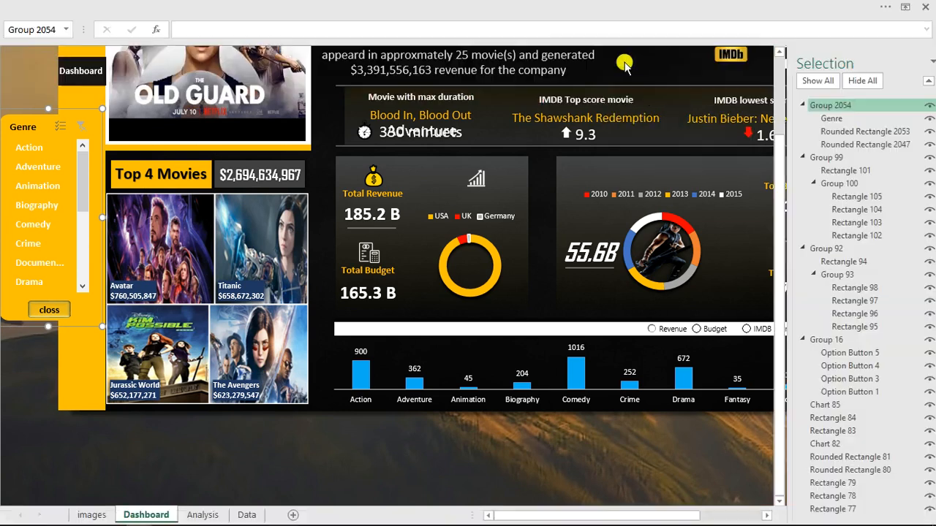
left_click(828, 107)
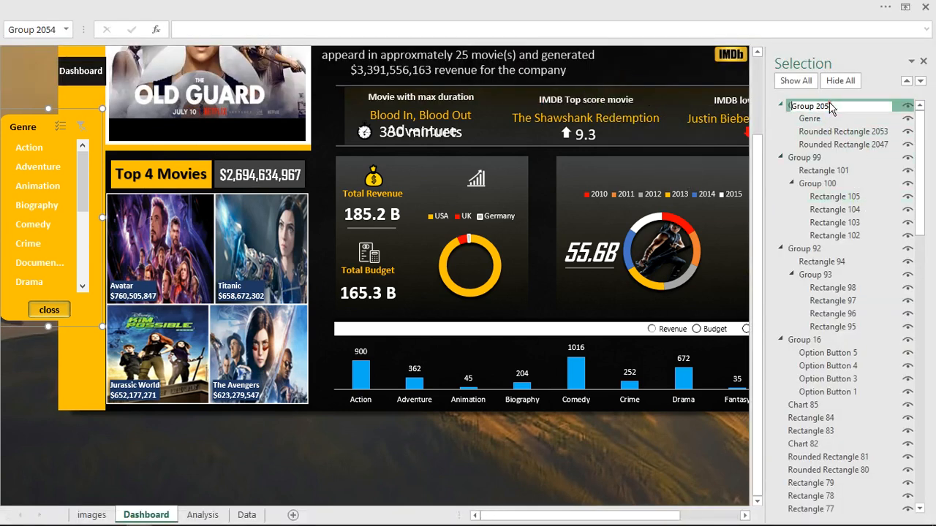
left_click_drag(841, 105, 781, 105)
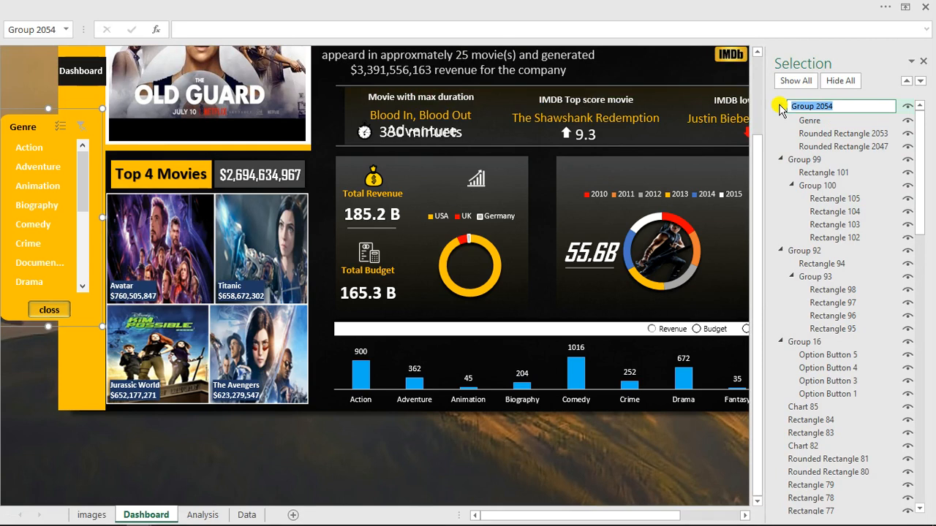
type("Filter")
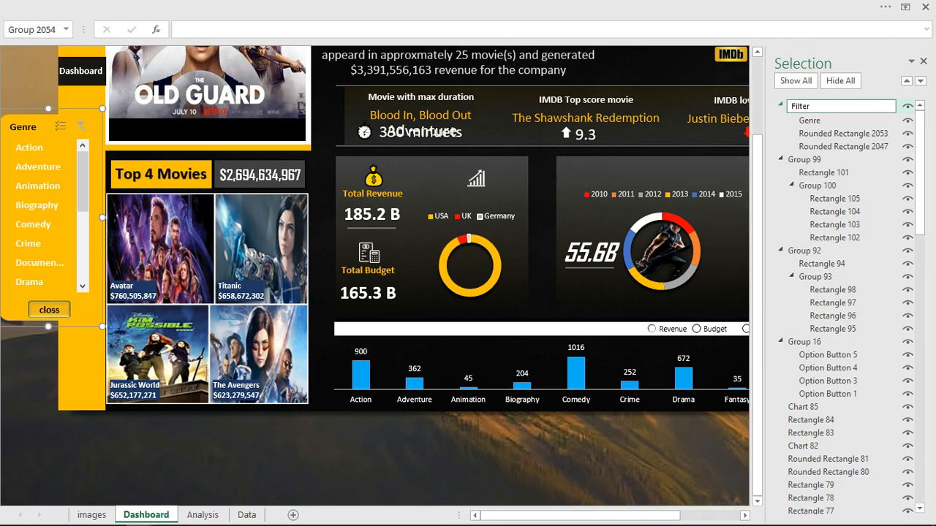
key("Return")
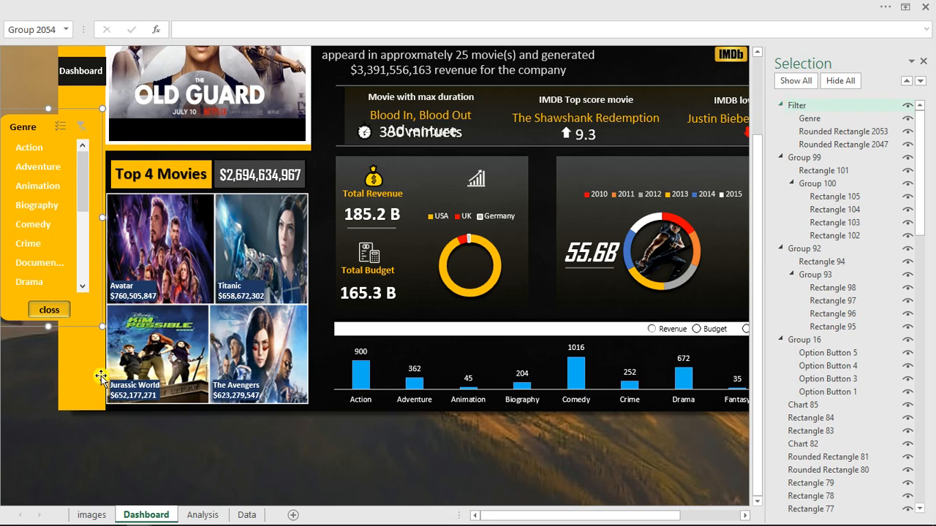
left_click(30, 381)
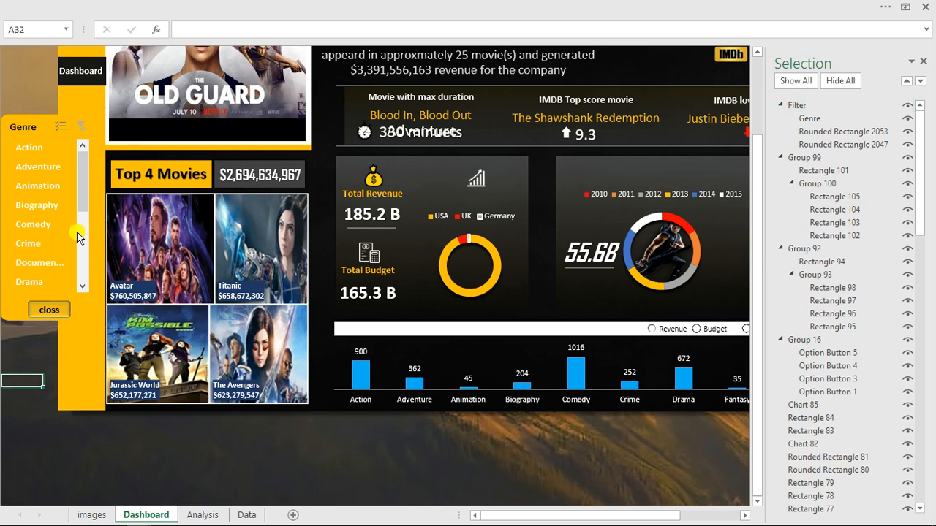
- Move the Filter group down from the sidebar's upper area so it overlaps the lower Top 4 Movies posters
left_click_drag(41, 129, 134, 343)
left_click_drag(118, 274, 122, 197)
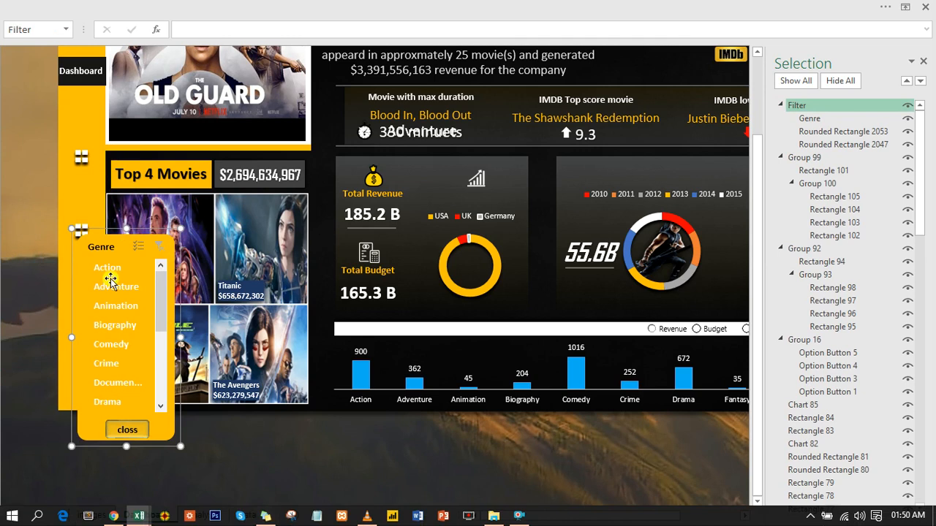
left_click(575, 9)
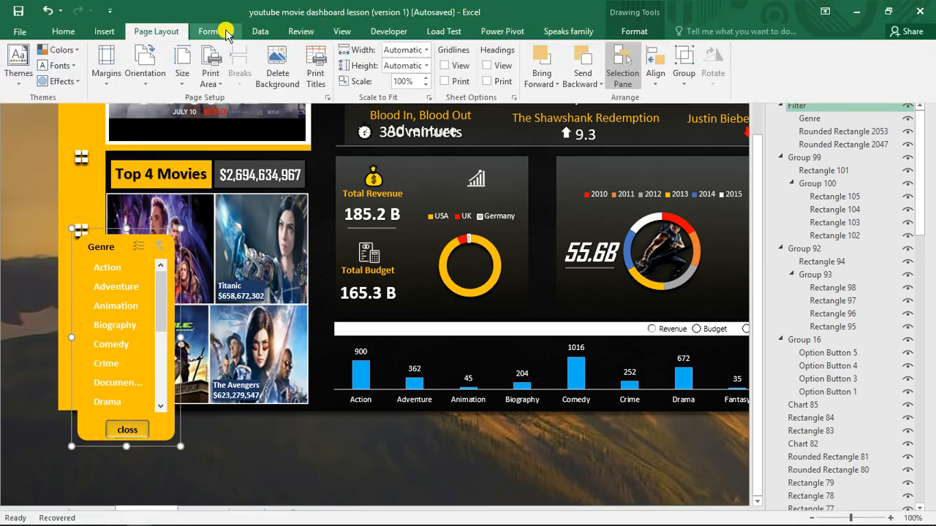
- Open the Visual Basic editor and insert a new code module into the youtube movie dashboard project
left_click(380, 32)
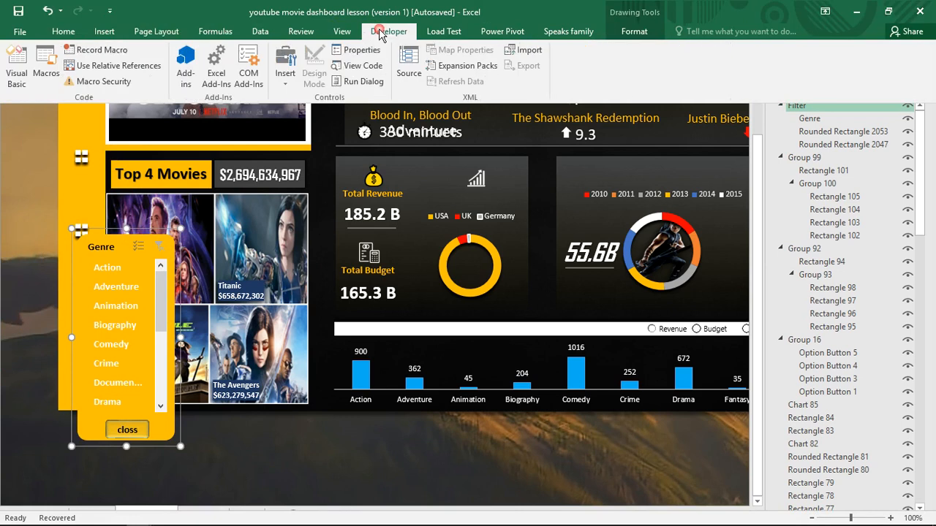
left_click(16, 67)
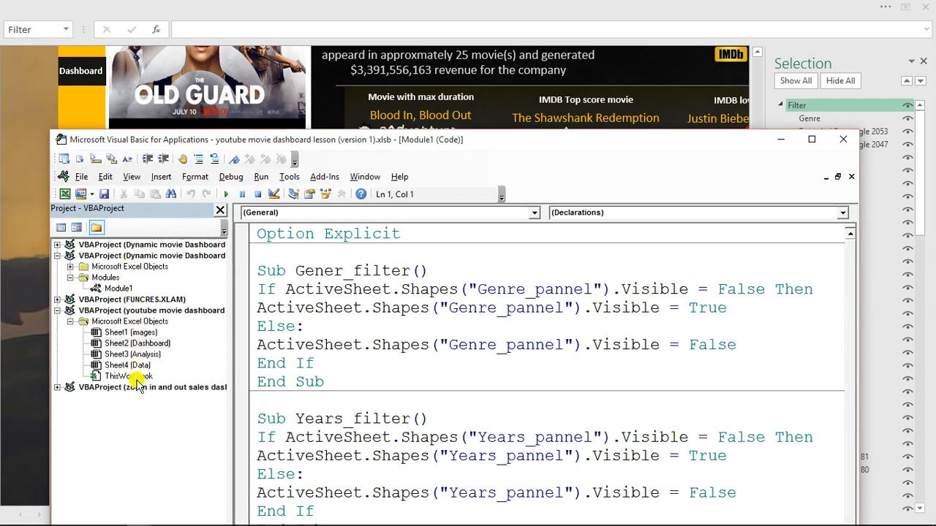
left_click(130, 332)
left_click(134, 343)
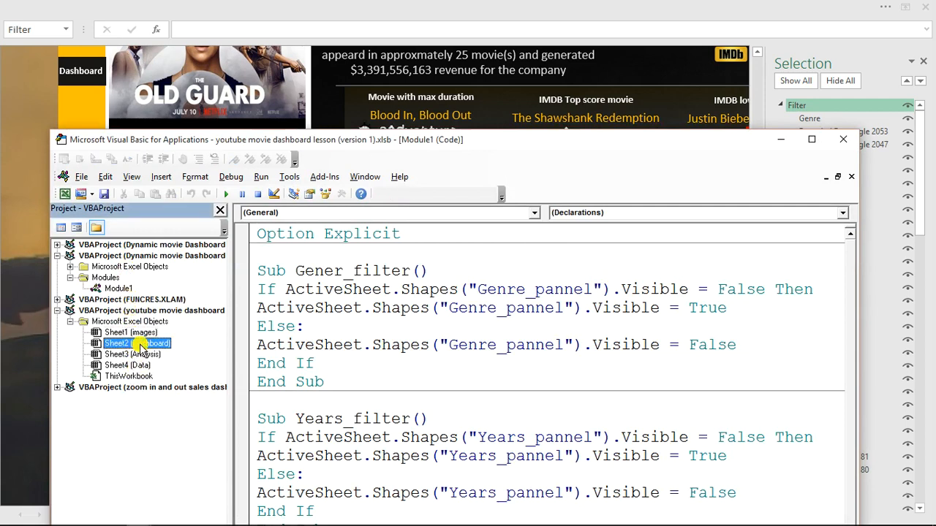
left_click(147, 355)
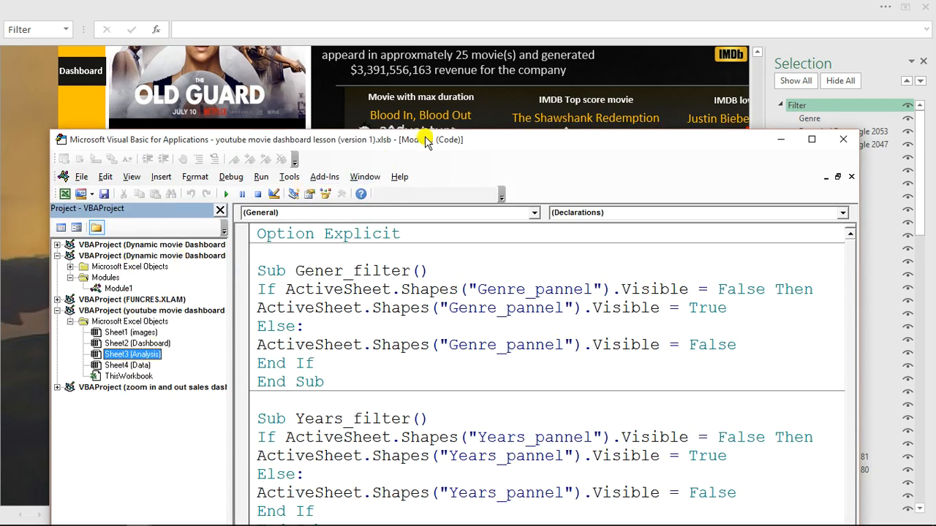
left_click_drag(474, 139, 566, 57)
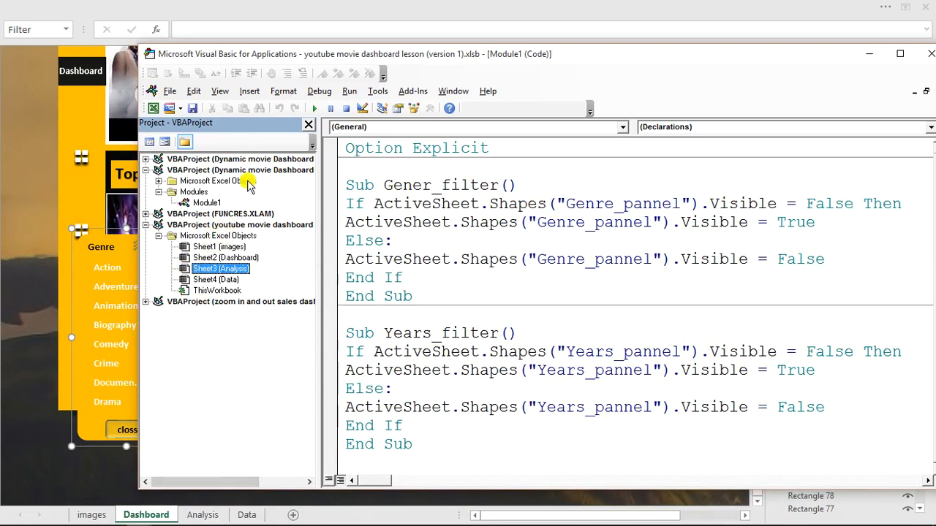
left_click(248, 92)
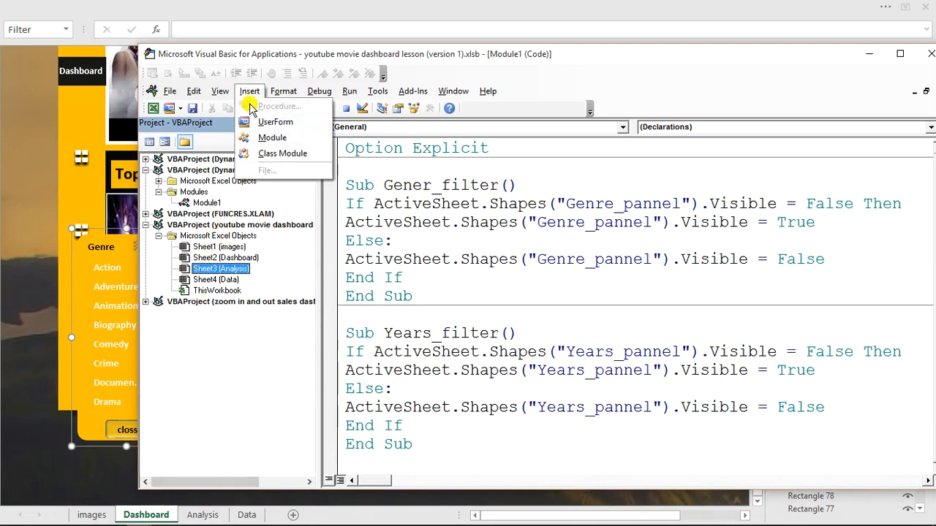
left_click(265, 139)
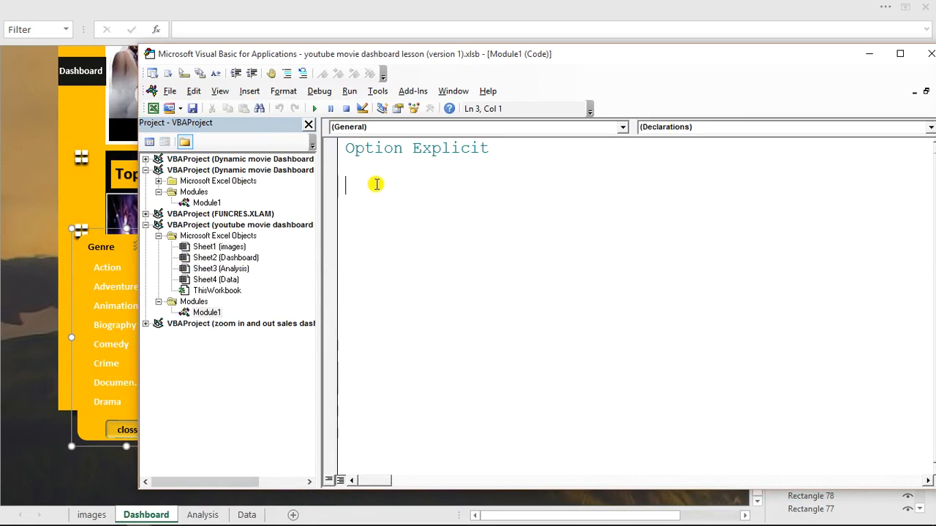
- Declare a Sub procedure named filters_hide_show in the new module
type("sub")
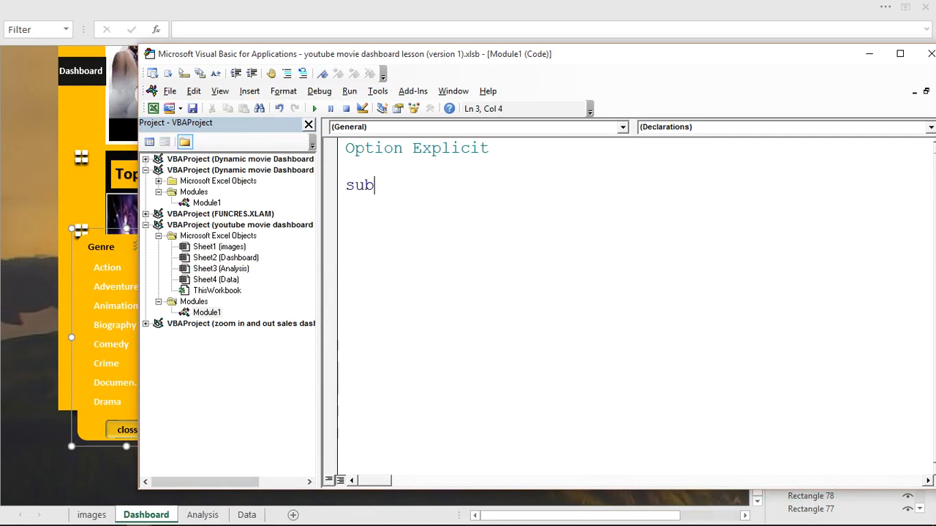
type(" filters_hide_show")
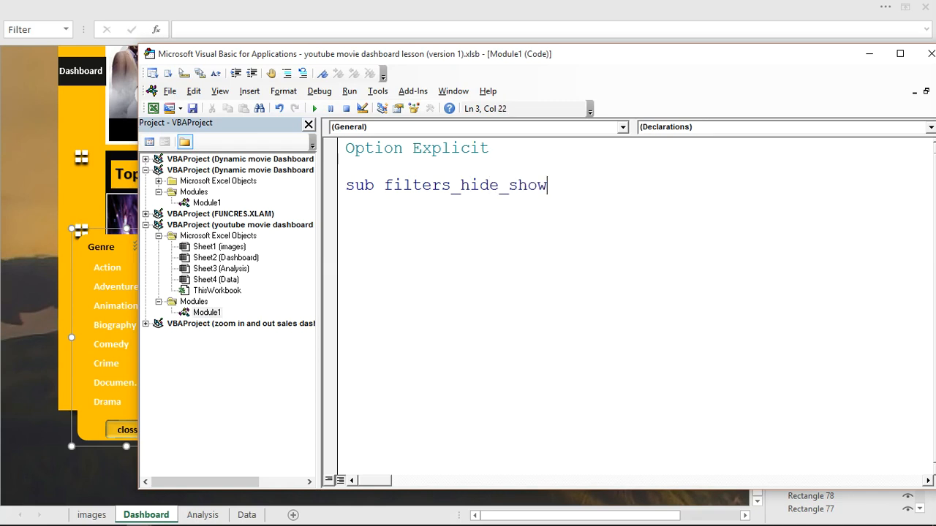
key("Return")
key("Return")
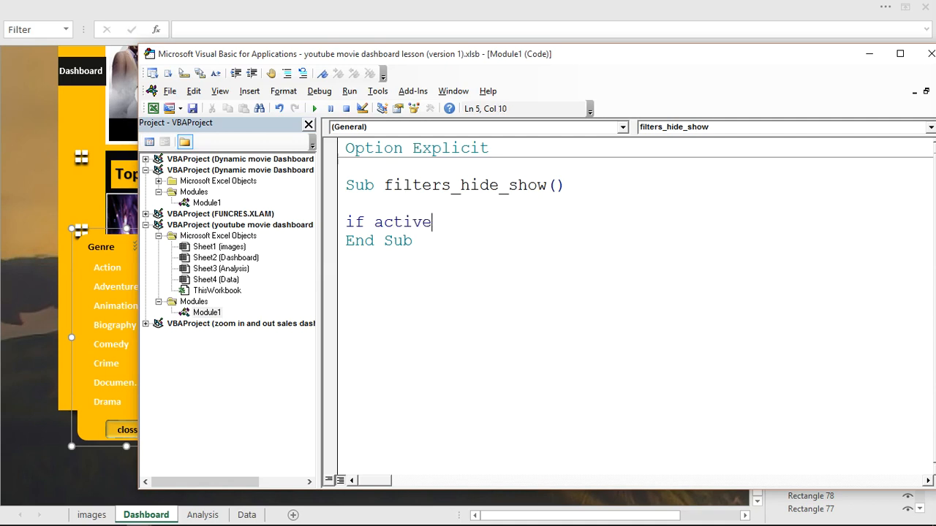
- Write the condition If ActiveSheet.Shapes("filter").Visible = False Then inside the filters_hide_show procedure
type("shapes(")
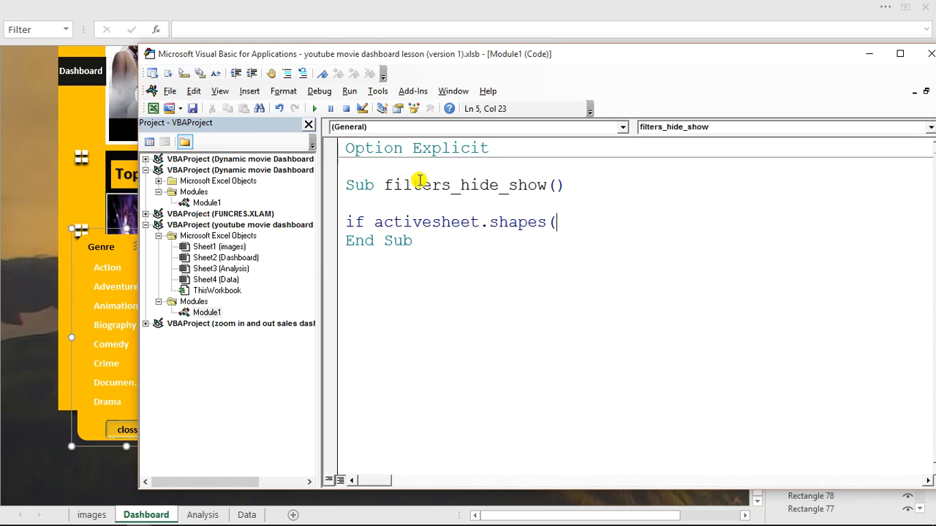
type("\"filter")
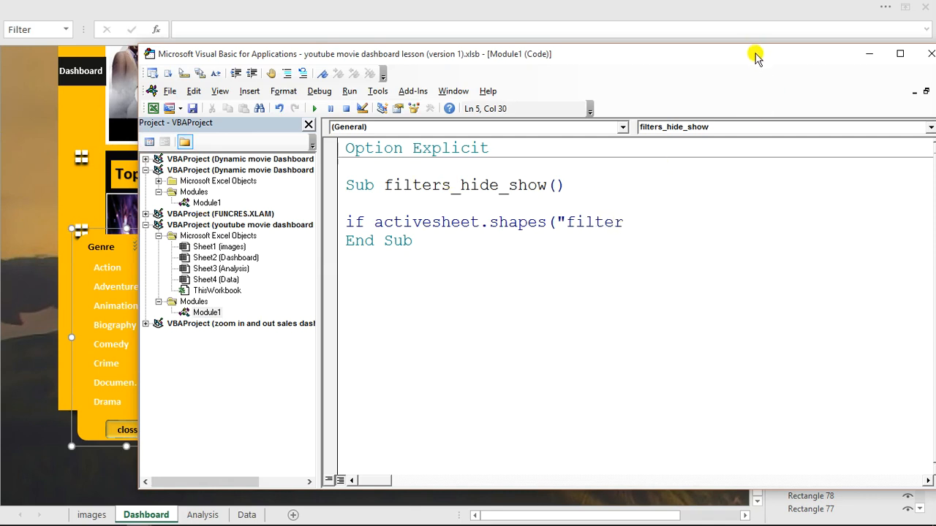
left_click_drag(756, 59, 664, 72)
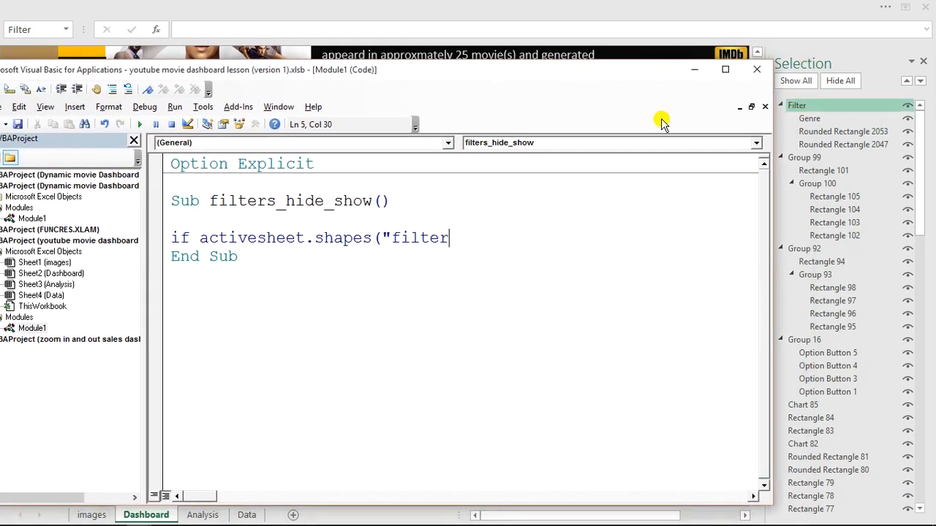
left_click_drag(505, 69, 563, 49)
type("\"")
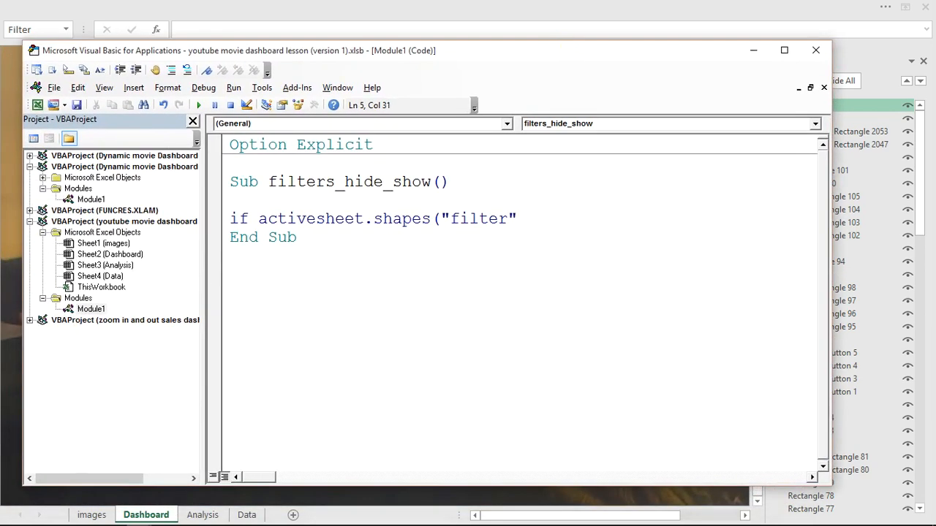
type(").visibli")
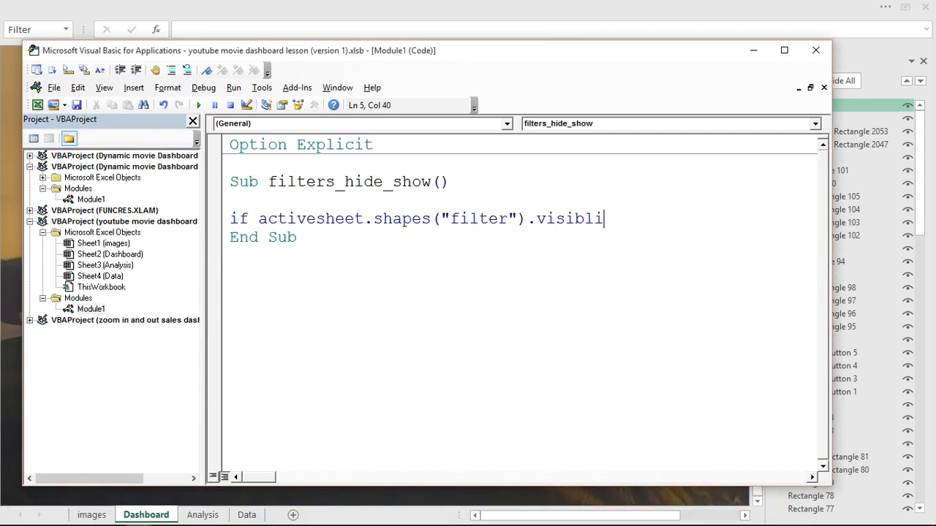
key("BackSpace")
key("BackSpace")
type("le=false then")
key("Return")
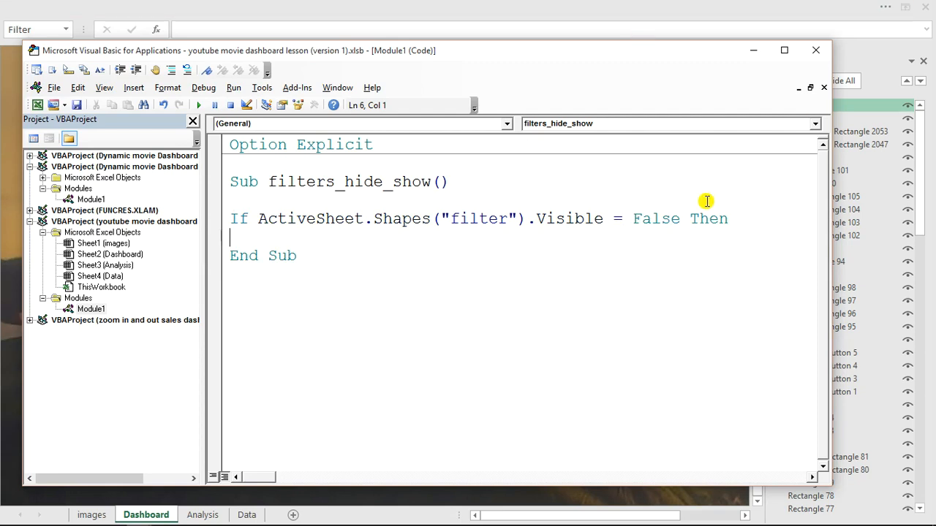
- Copy the visibility expression from the If line and reuse it beneath as ActiveSheet.Shapes("filter").Visible = True
left_click_drag(682, 218, 282, 218)
key("ctrl+c")
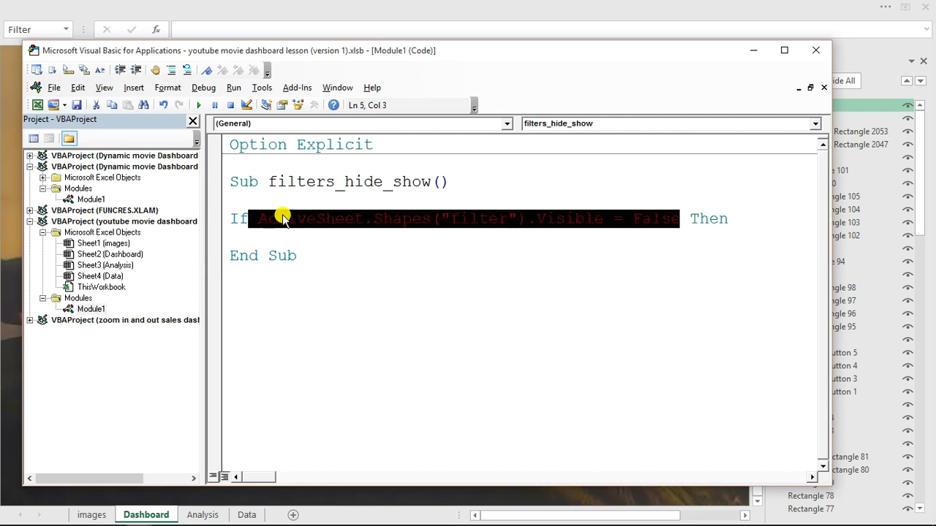
left_click(740, 222)
key("Return")
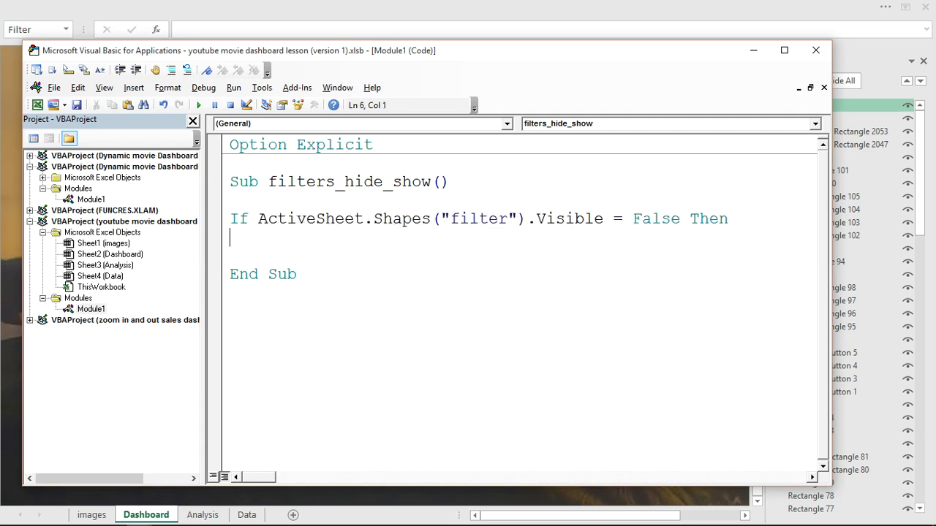
key("ctrl+v")
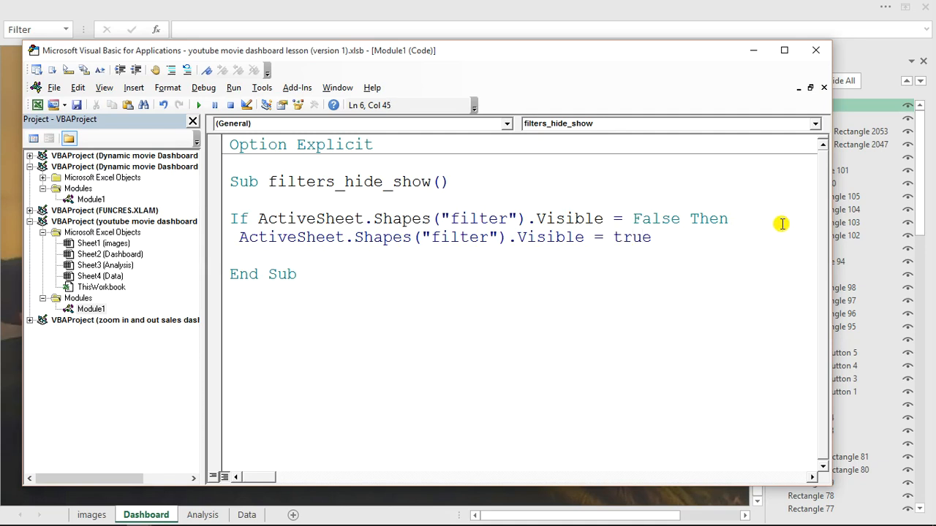
- Add an Else: branch containing ActiveSheet.Shapes("filter").Visible = False, and close the block with End If
key("Return")
type("else")
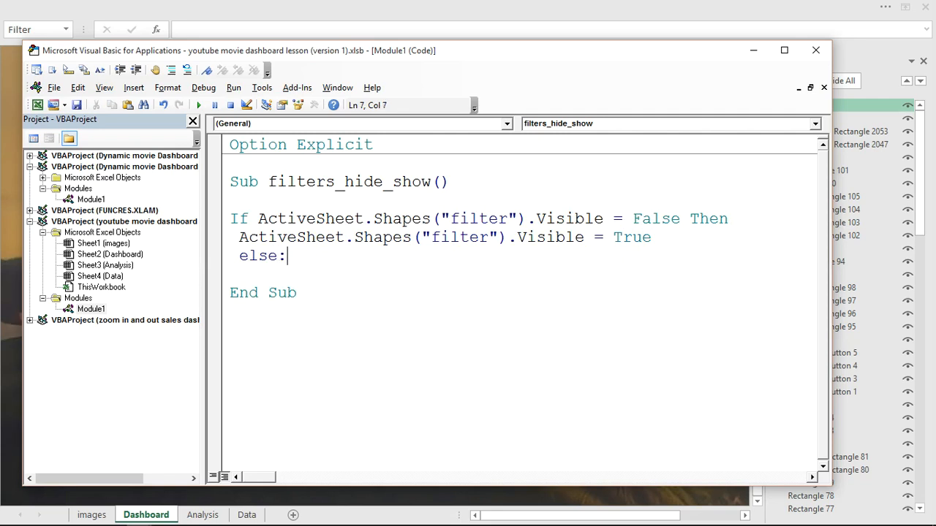
type(":")
key("Return")
key("ctrl+v")
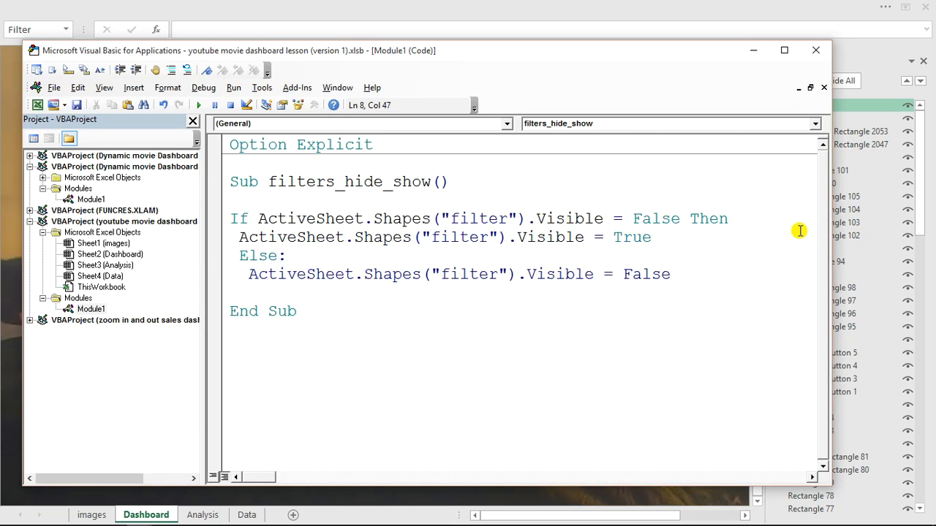
key("Return")
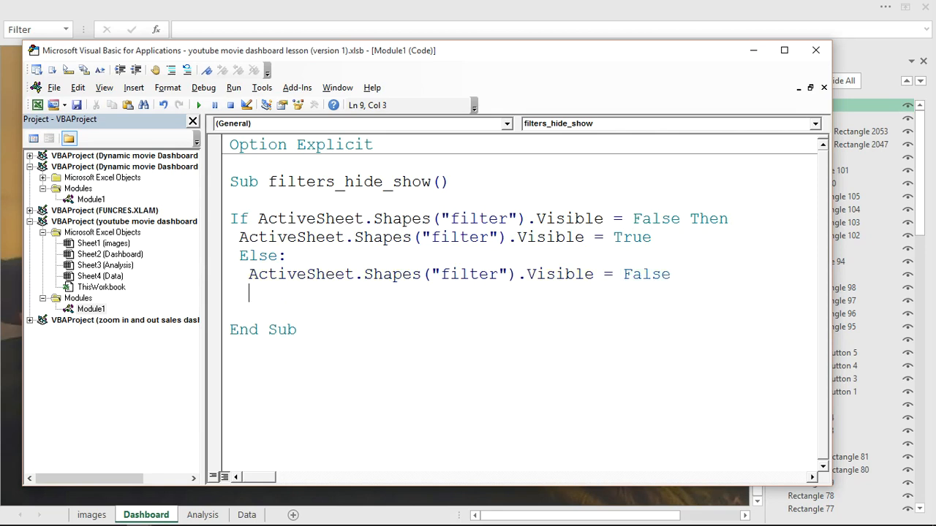
type("end if")
- Run the filters_hide_show macro repeatedly to test toggling the Filter panel, ending with the panel hidden
left_click(390, 217)
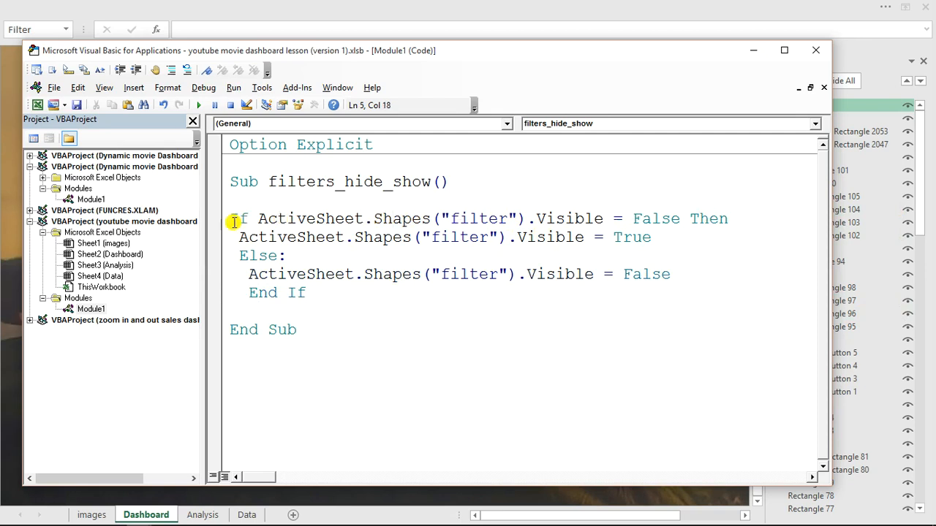
left_click(682, 218)
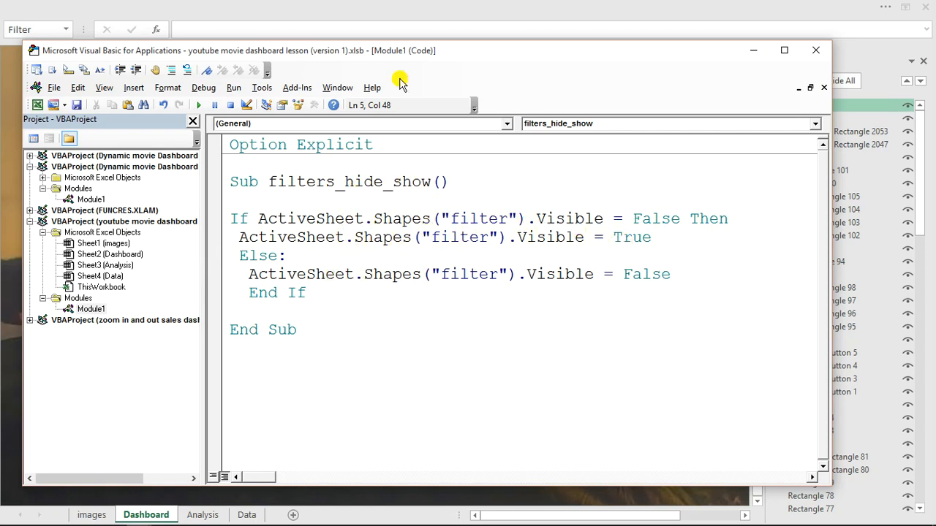
left_click_drag(469, 49, 645, 37)
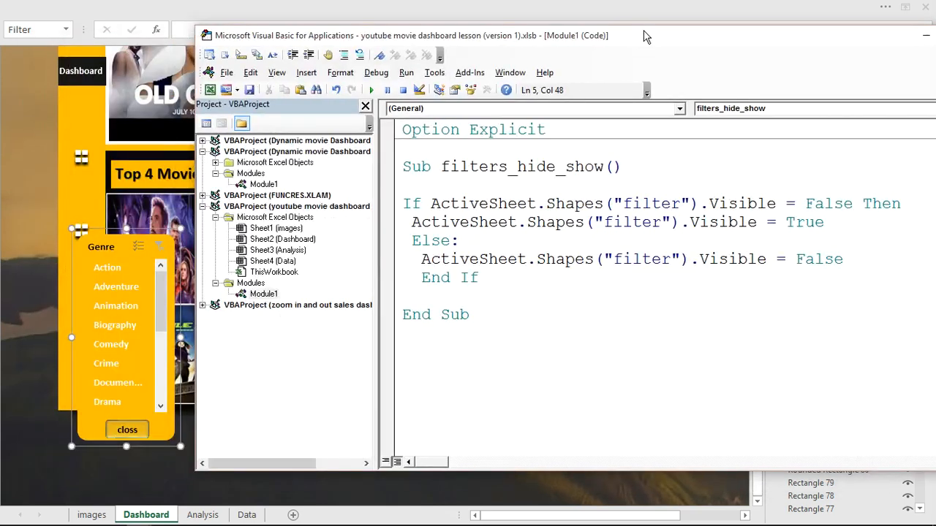
left_click(371, 90)
left_click(371, 89)
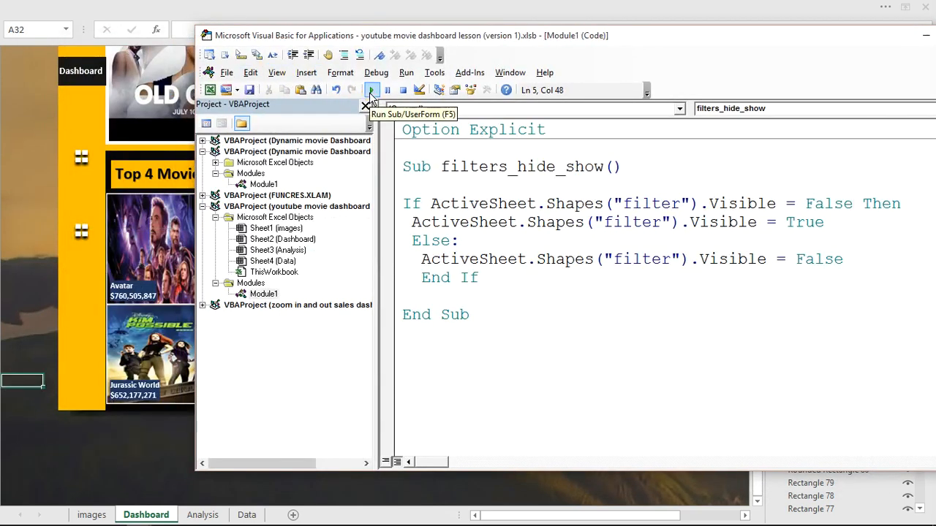
left_click(370, 90)
left_click(370, 90)
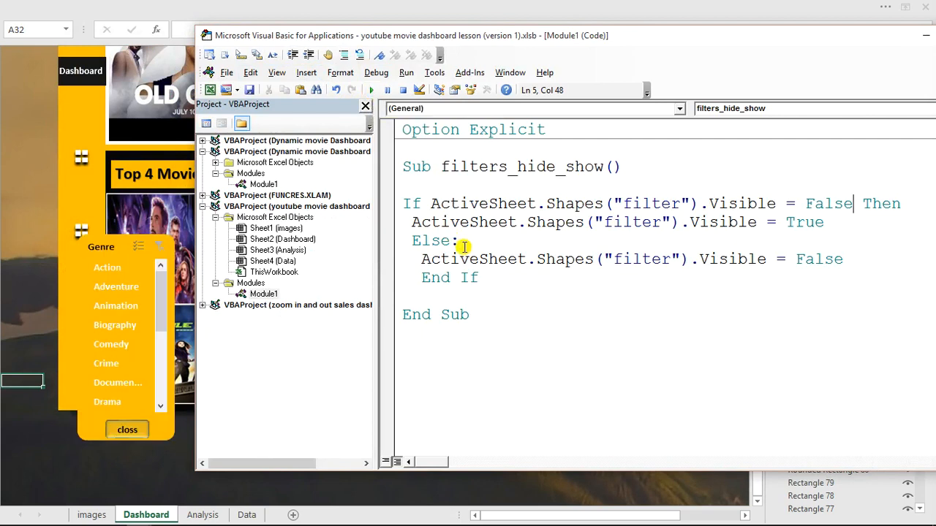
left_click_drag(830, 225, 453, 225)
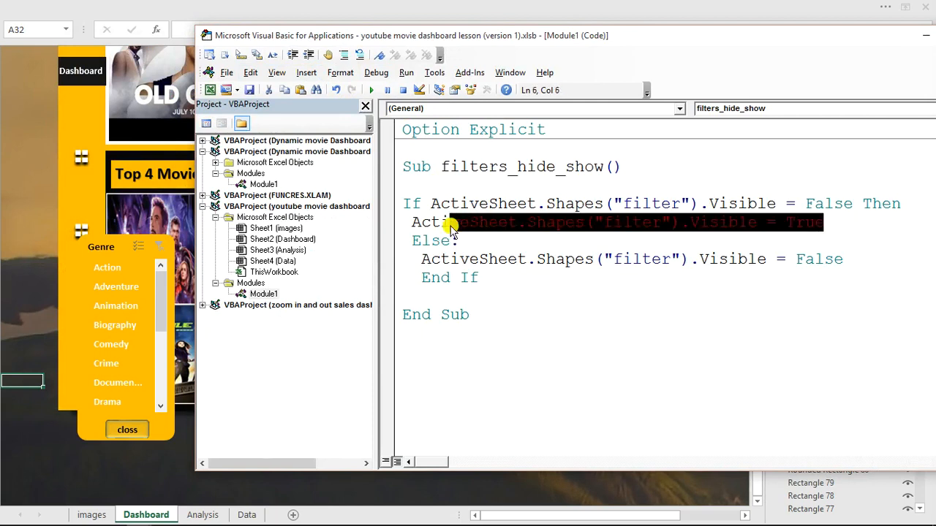
left_click(370, 92)
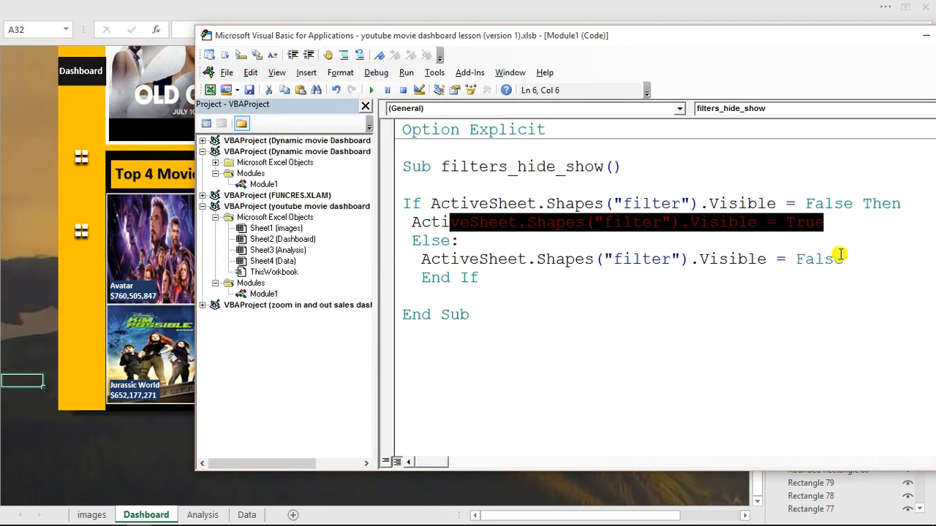
left_click_drag(854, 261, 557, 260)
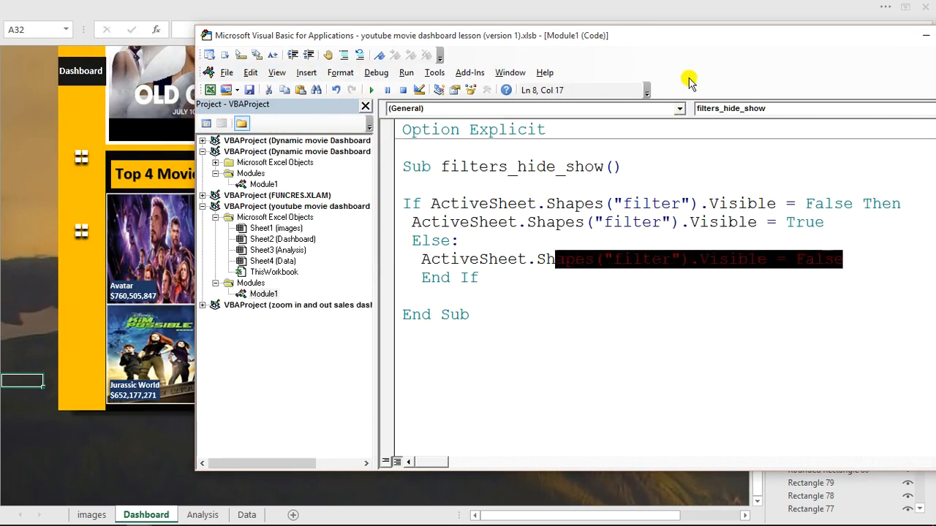
- Close the code editor and assign the filters_hide_show macro to the upper four-square icon in the dashboard sidebar
left_click_drag(685, 38, 508, 63)
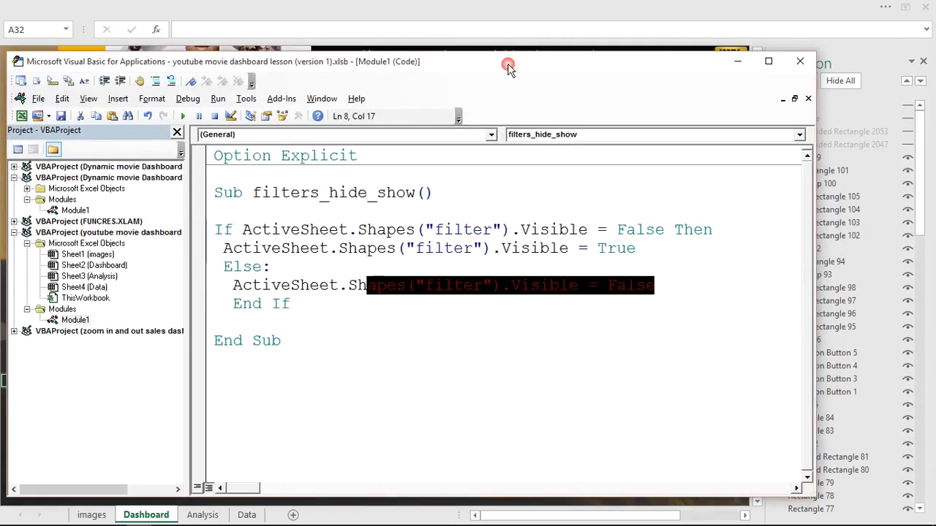
left_click(800, 62)
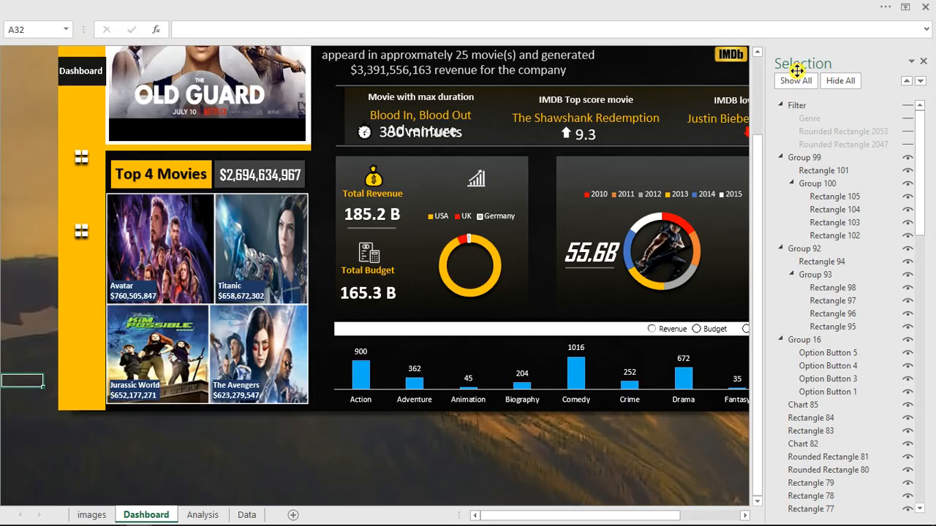
left_click(77, 158)
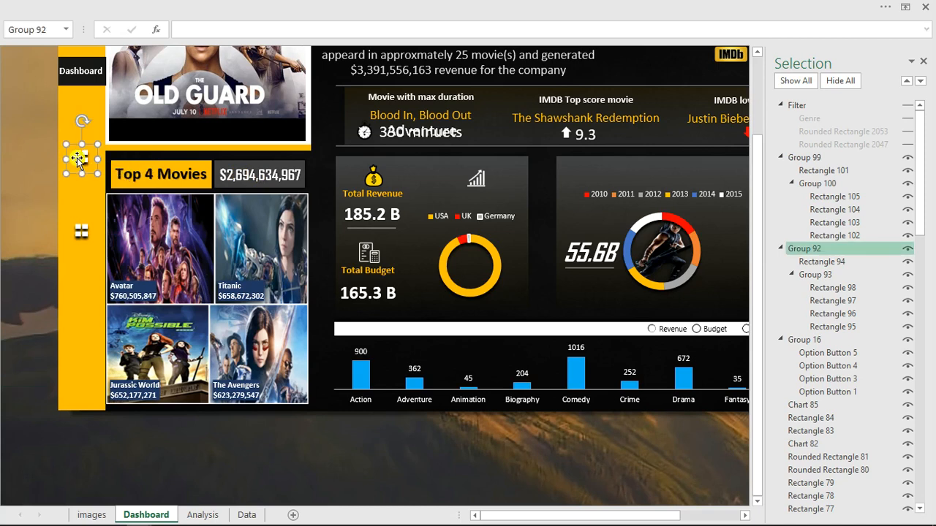
right_click(77, 159)
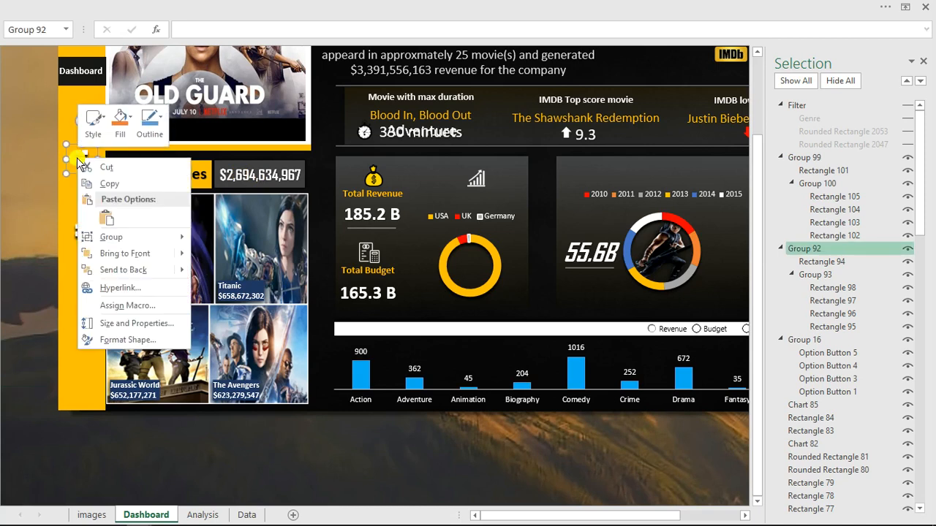
left_click(133, 307)
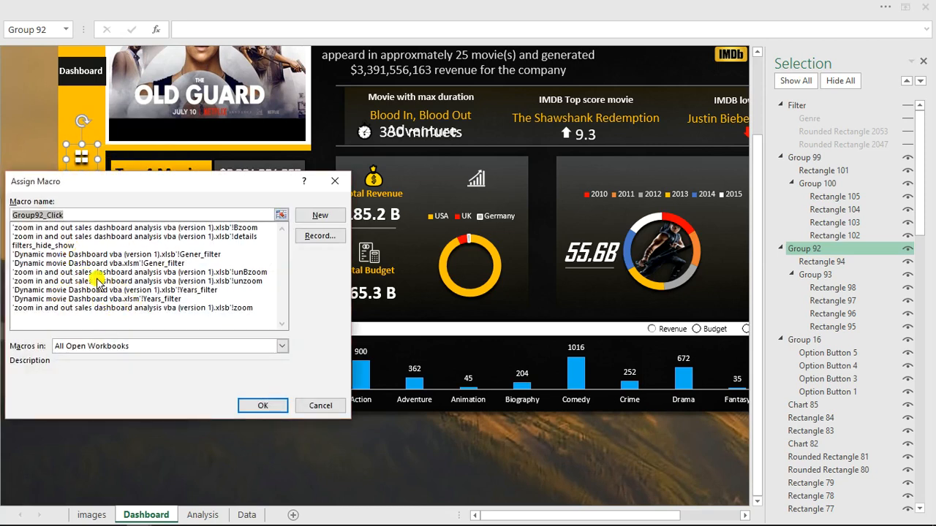
left_click(68, 247)
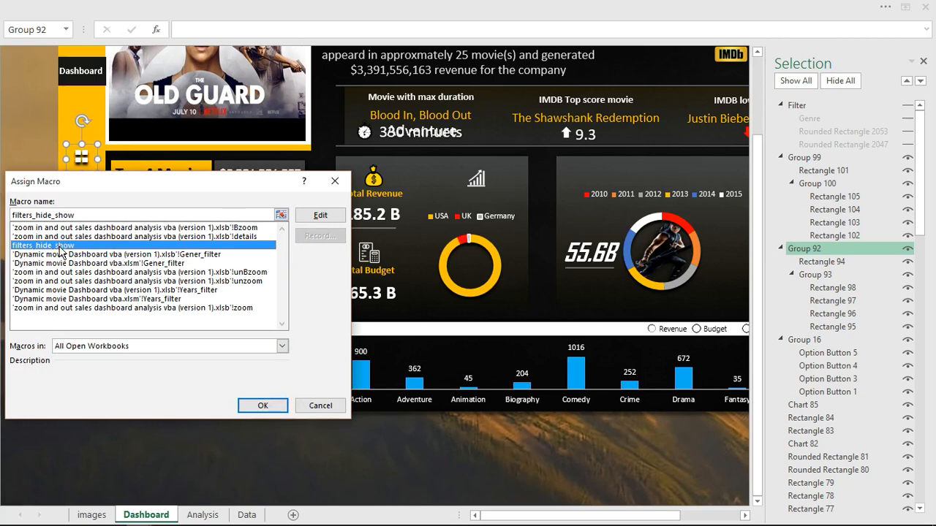
double_click(60, 250)
left_click(28, 229)
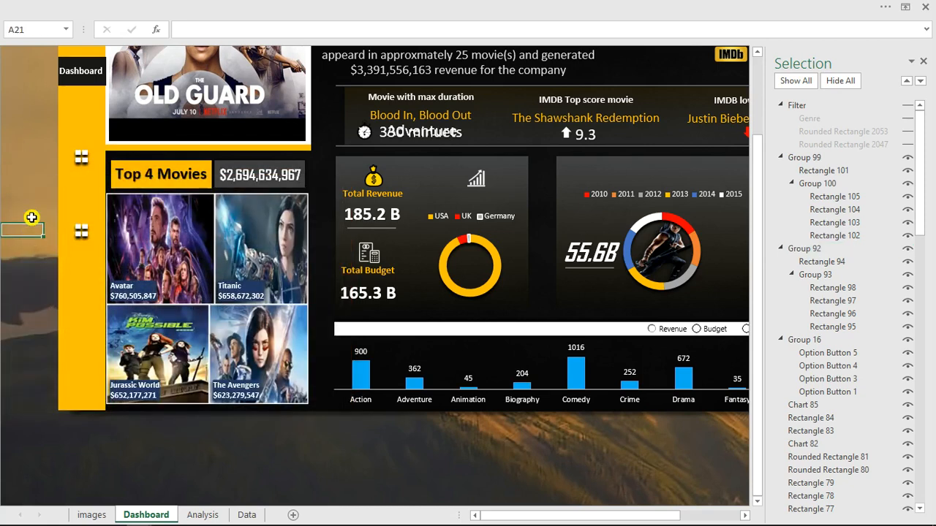
- Show the Filter panel using the upper sidebar icon and move the panel slightly up to the sheet's left edge
left_click(81, 161)
left_click(81, 232)
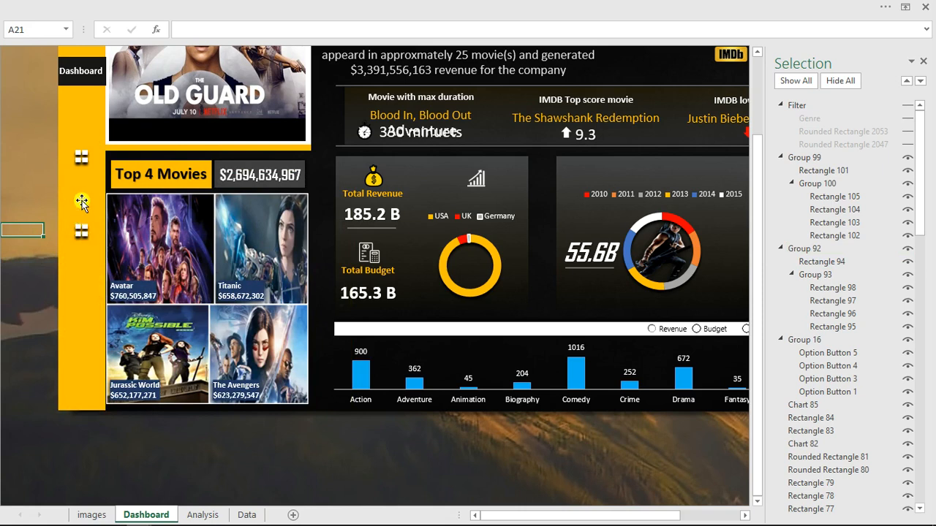
left_click(81, 160)
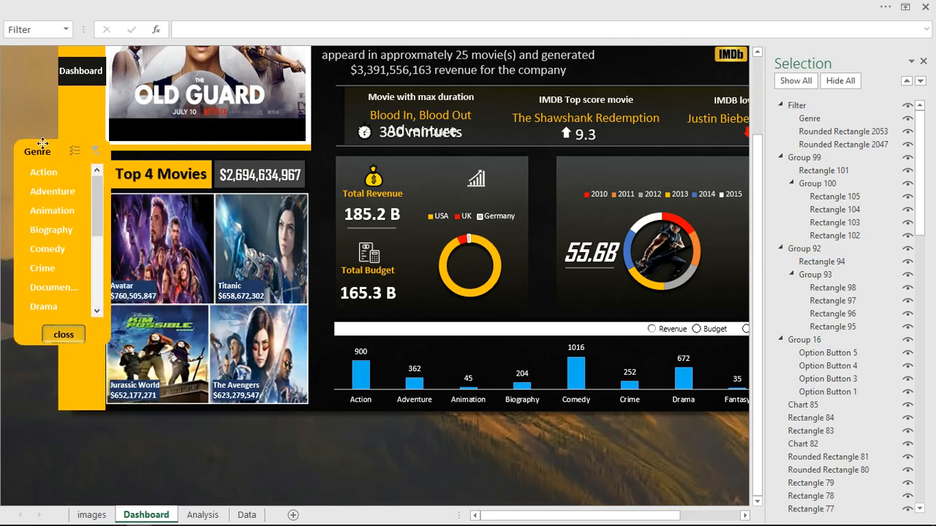
left_click(26, 128)
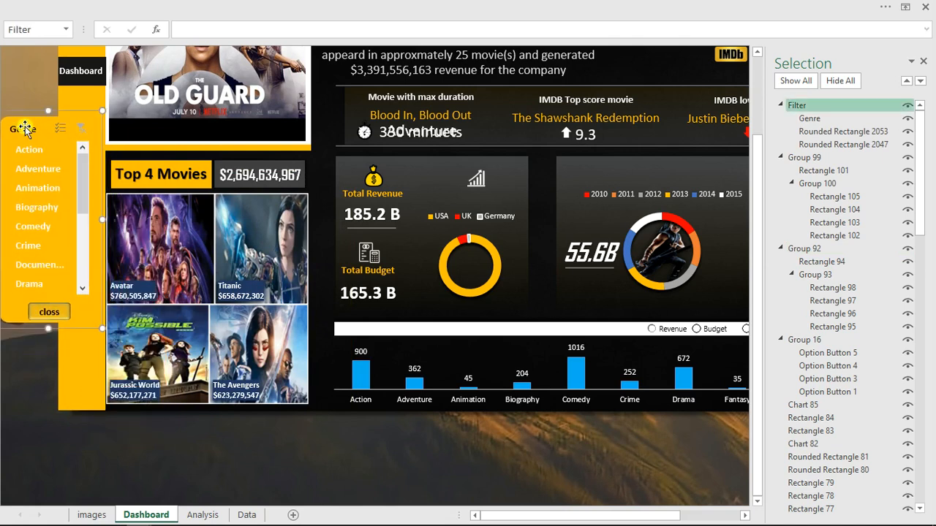
- Assign filters_hide_show to the Filter panel's closs button, and test closing the panel and reopening it from the sidebar icon
left_click(49, 313)
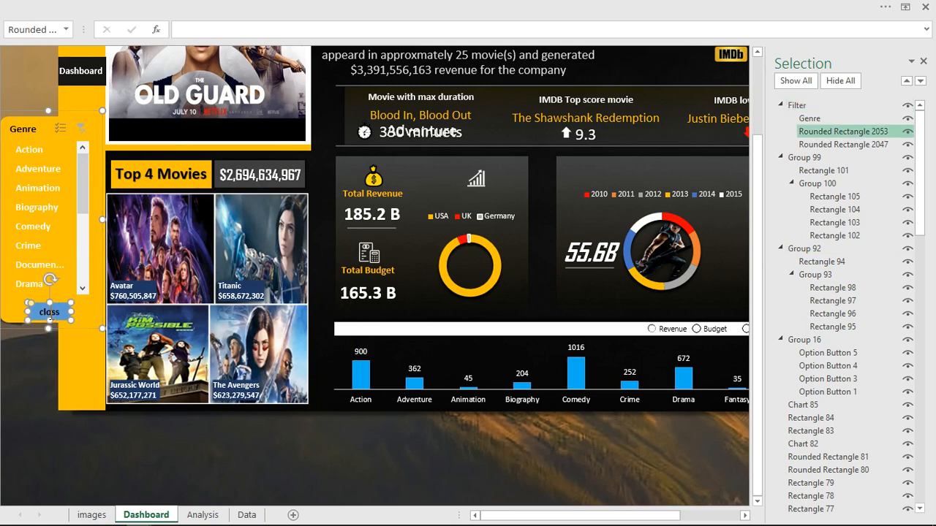
right_click(48, 313)
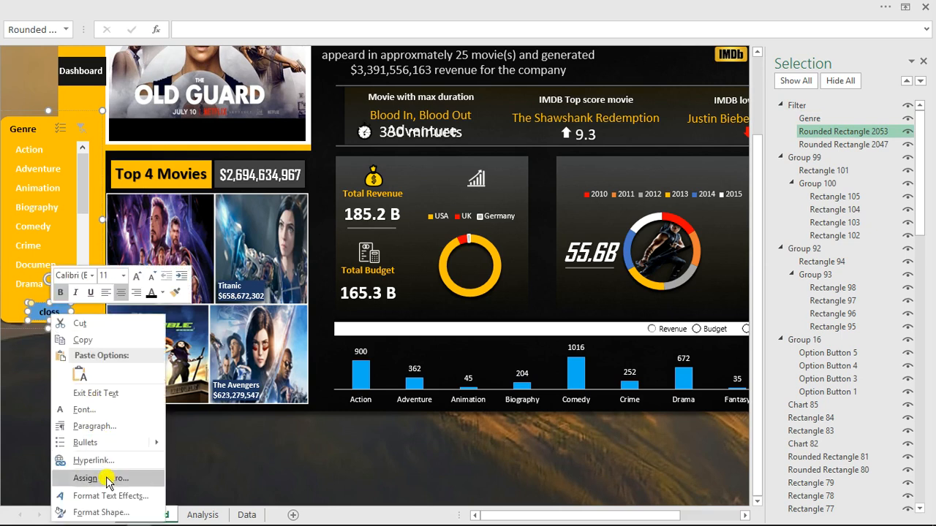
left_click(108, 479)
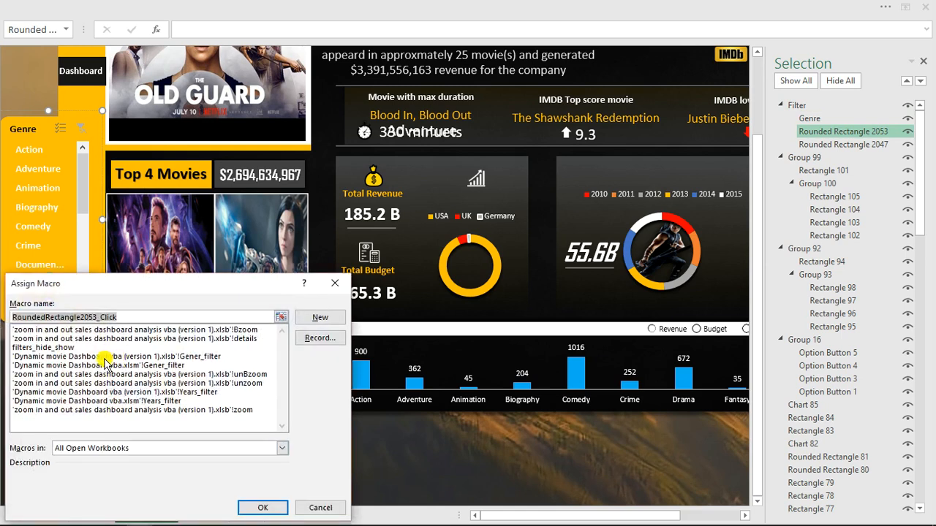
double_click(63, 348)
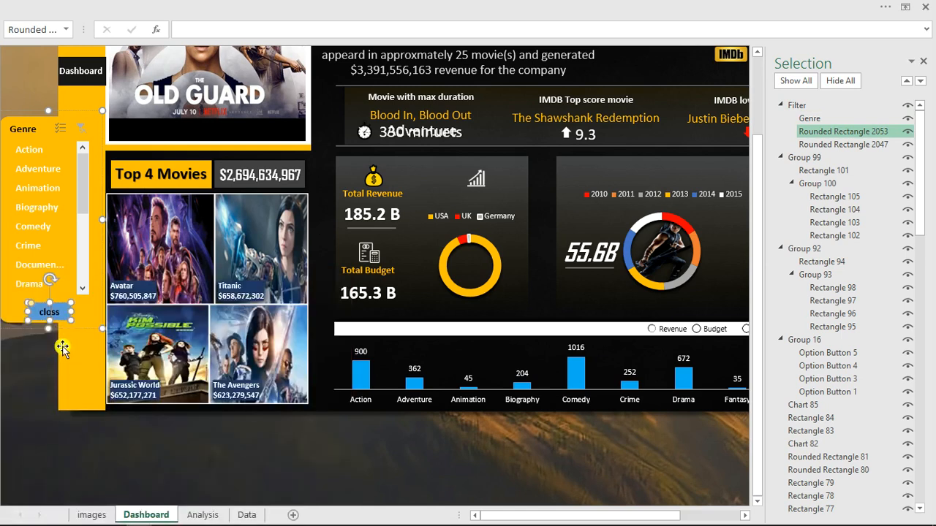
left_click(36, 348)
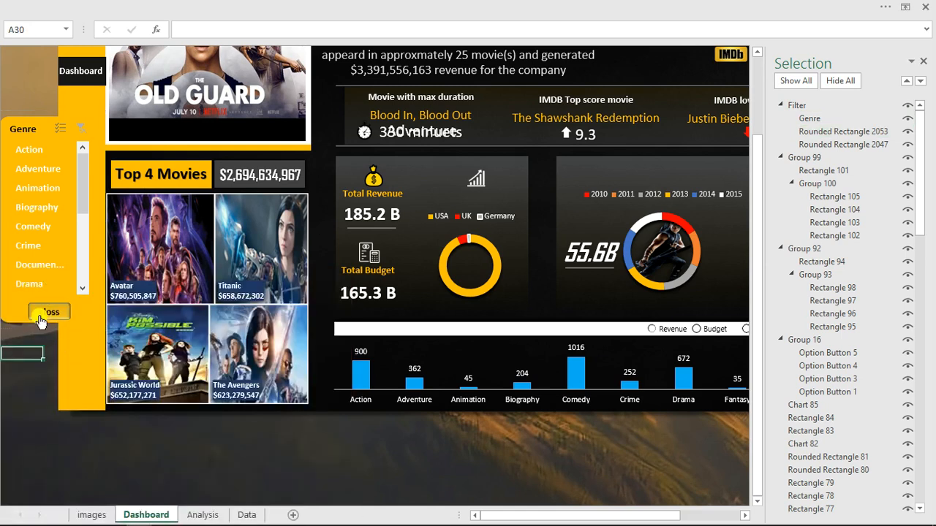
left_click(44, 314)
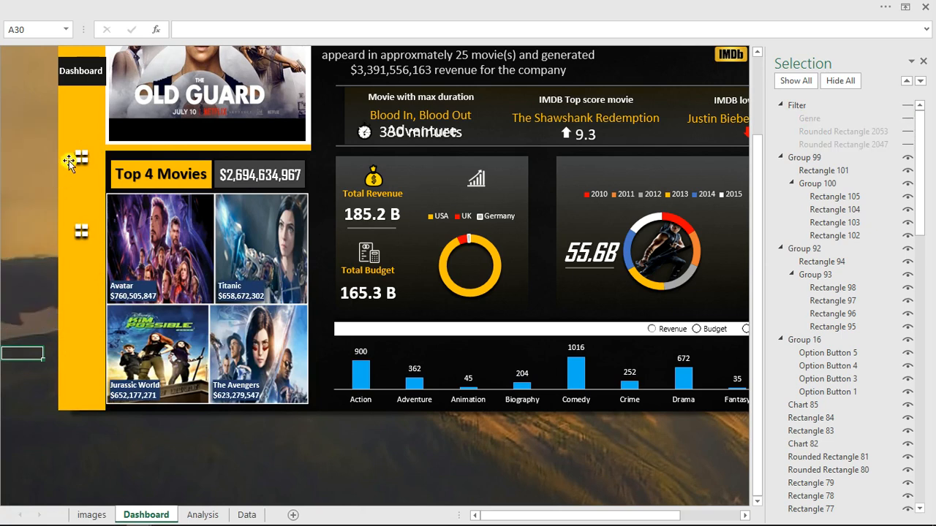
left_click(81, 168)
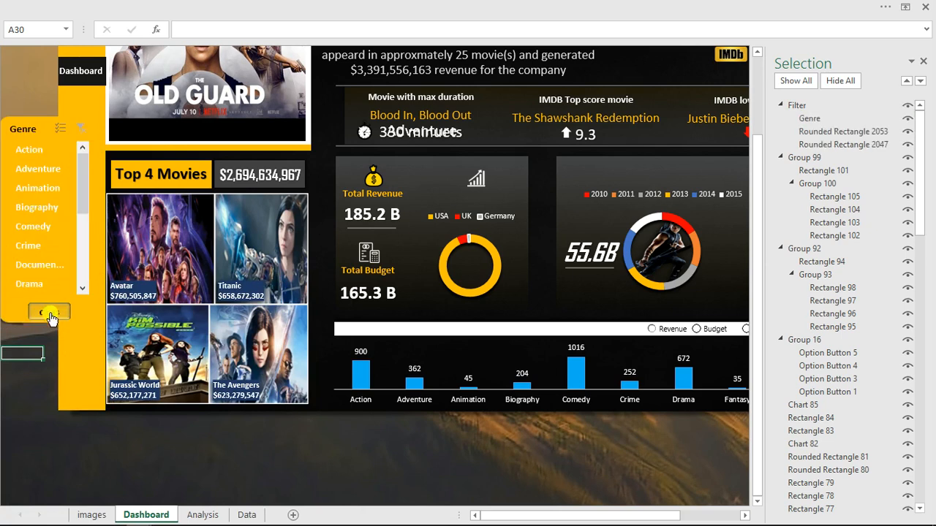
- Switch to the Dashboard sheet of the Dynamic movie Dashboard vba reference workbook and deselect the movie picture group
mouse_move(315, 525)
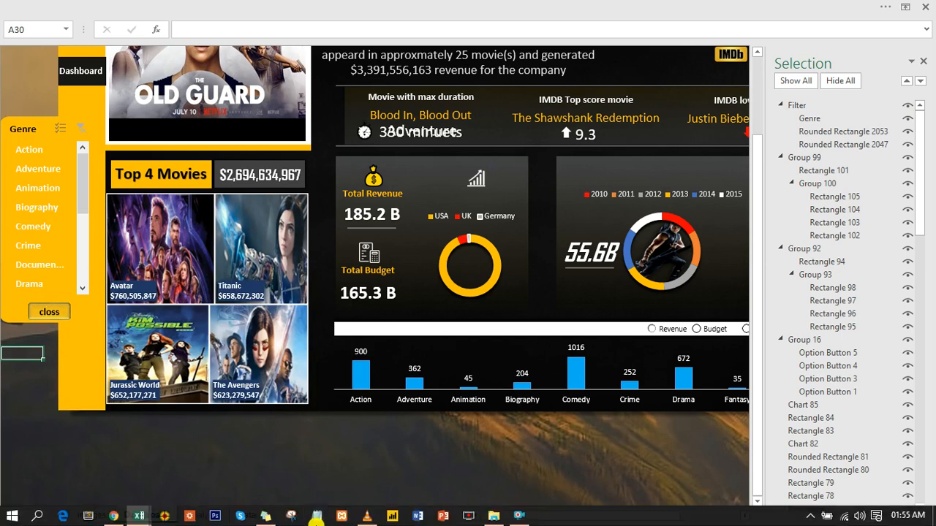
mouse_move(139, 519)
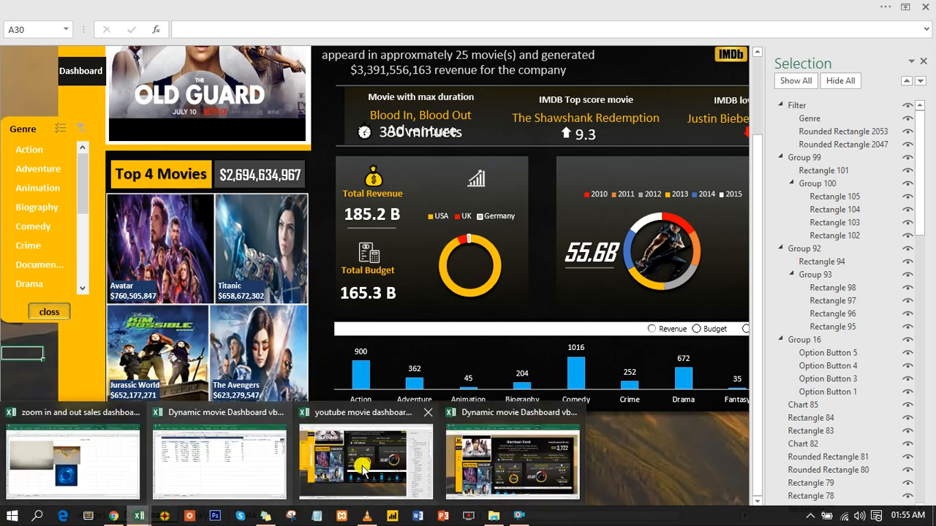
left_click(528, 453)
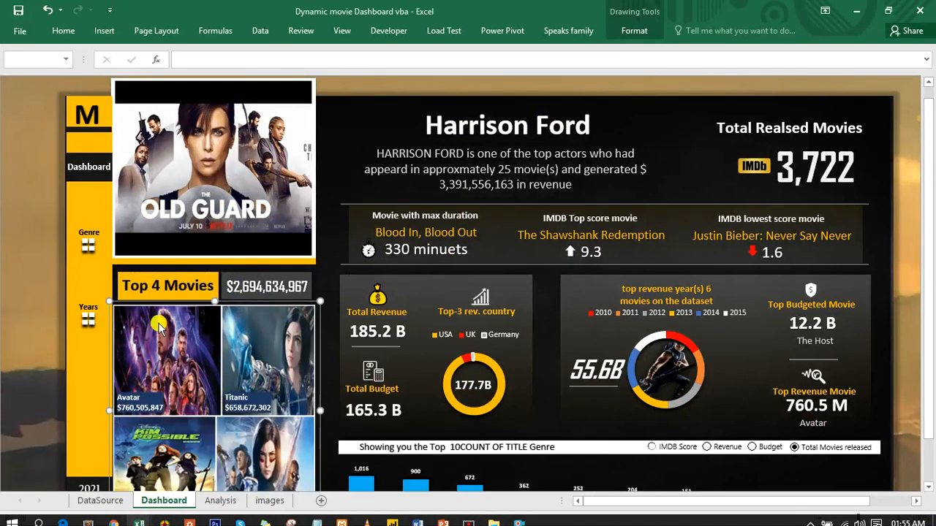
left_click(11, 290)
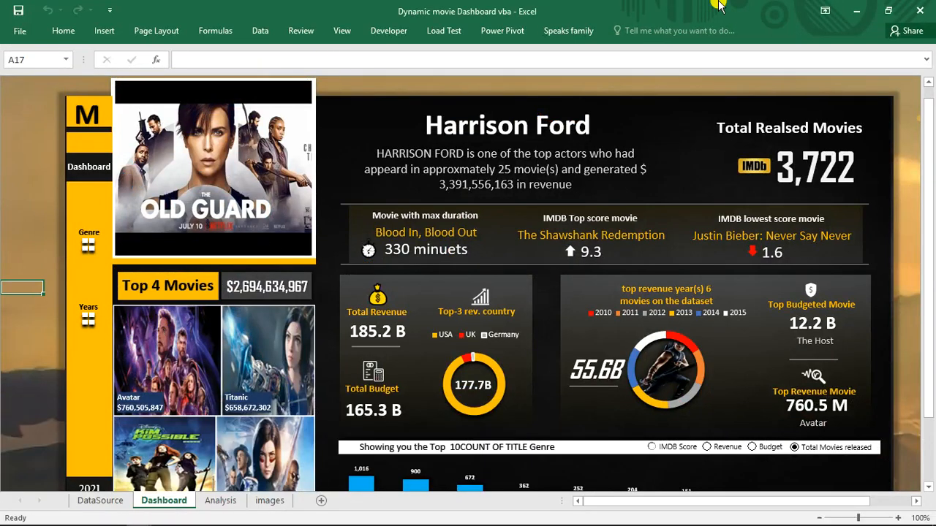
- Set the reference workbook's ribbon to auto-hide and hide its formula bar
left_click(825, 10)
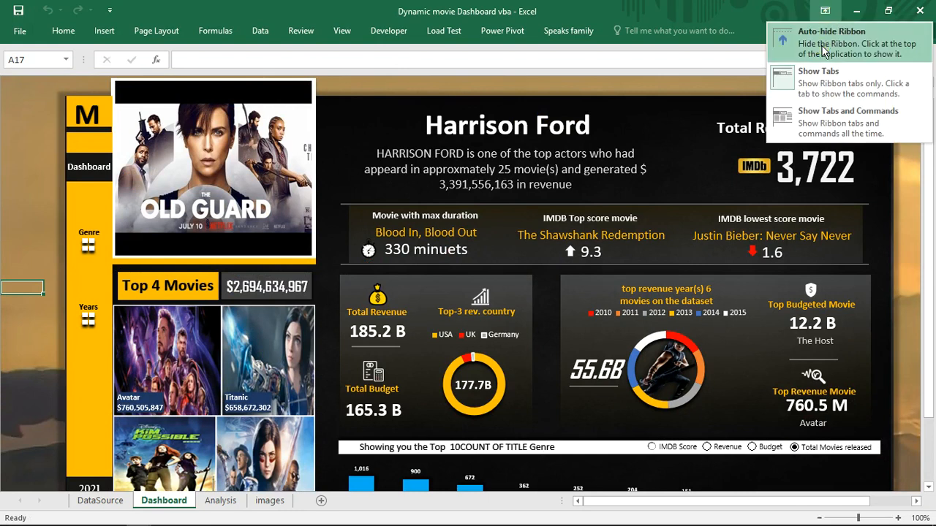
left_click(823, 49)
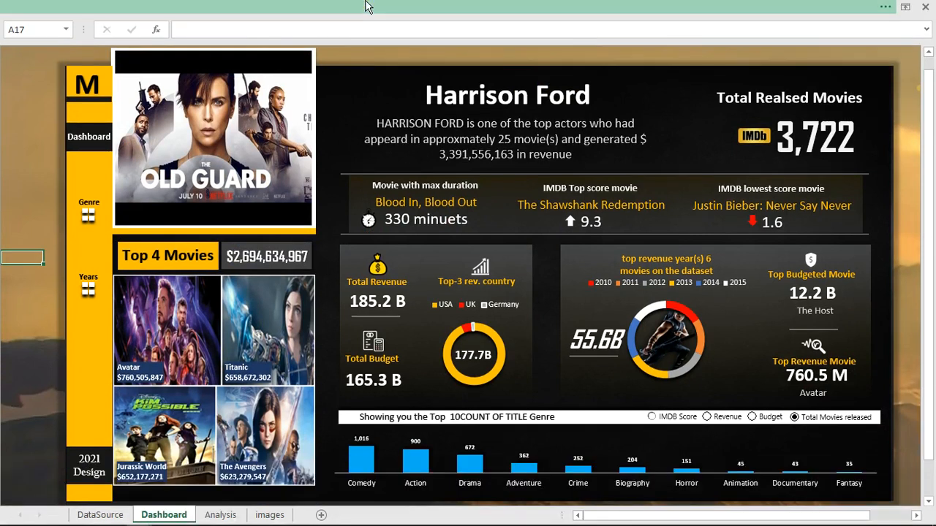
left_click(367, 6)
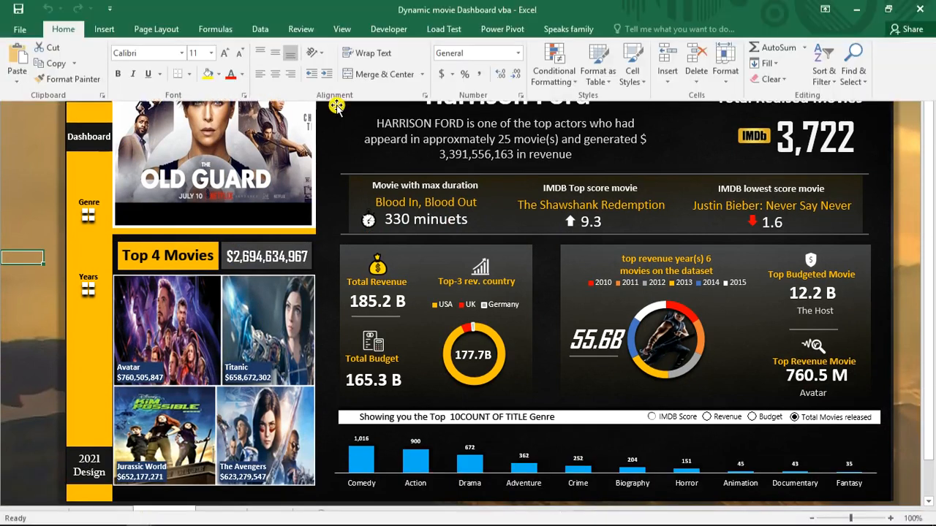
left_click(350, 31)
left_click(208, 59)
left_click(22, 142)
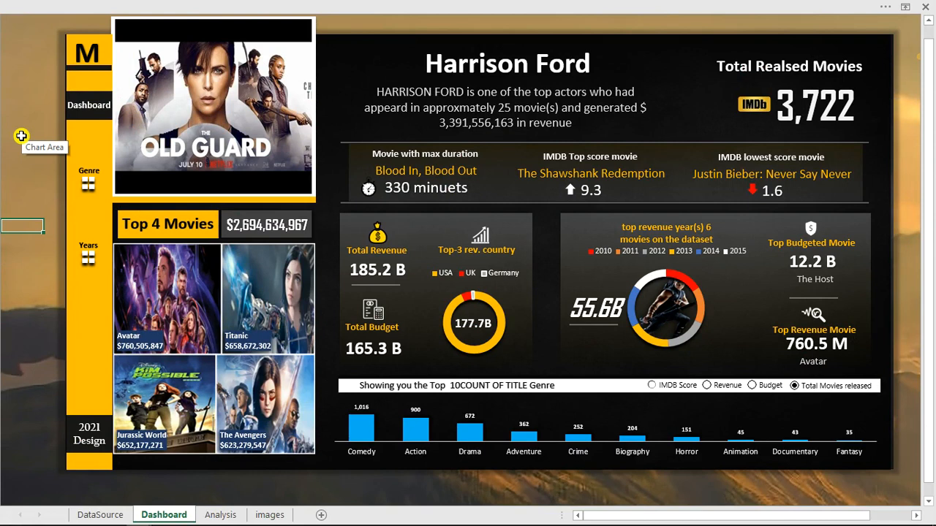
- Show the Genre slicer from its sidebar icon and filter the reference dashboard by Animation, followed by Comedy
left_click(88, 185)
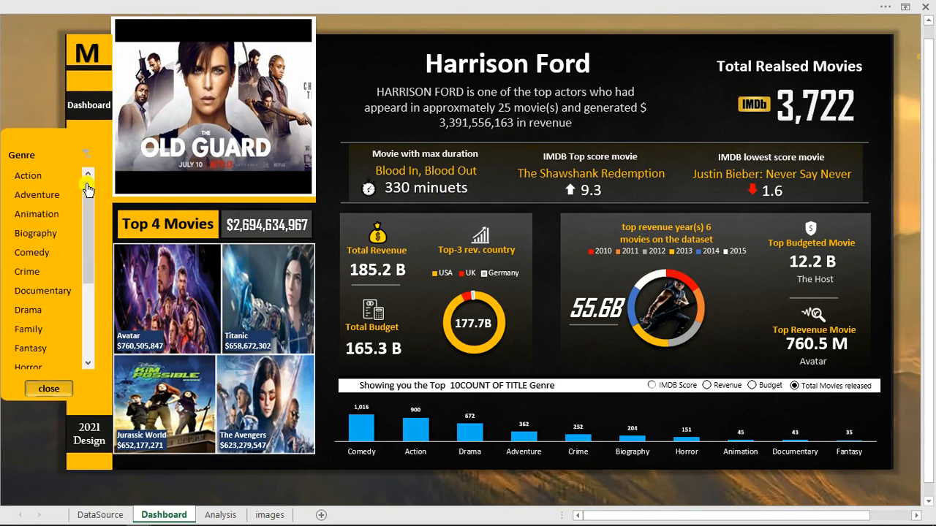
left_click(45, 214)
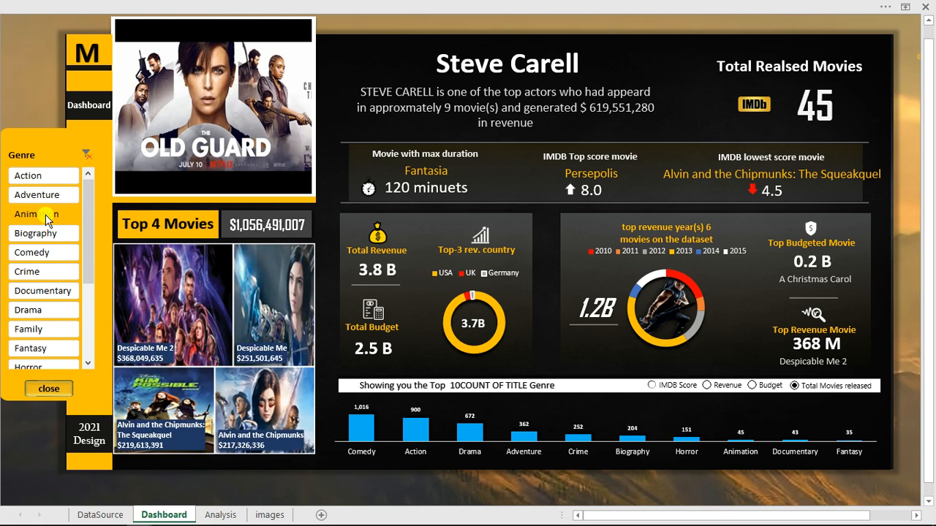
left_click(45, 251)
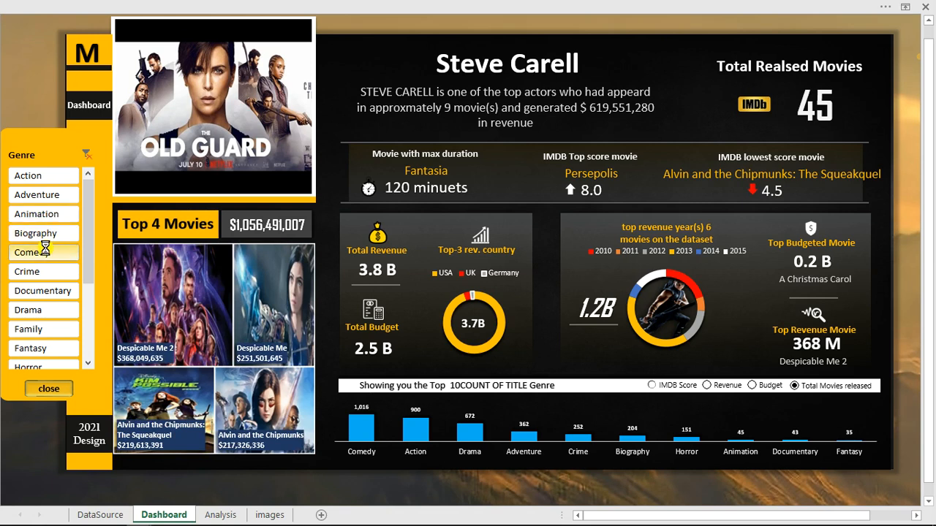